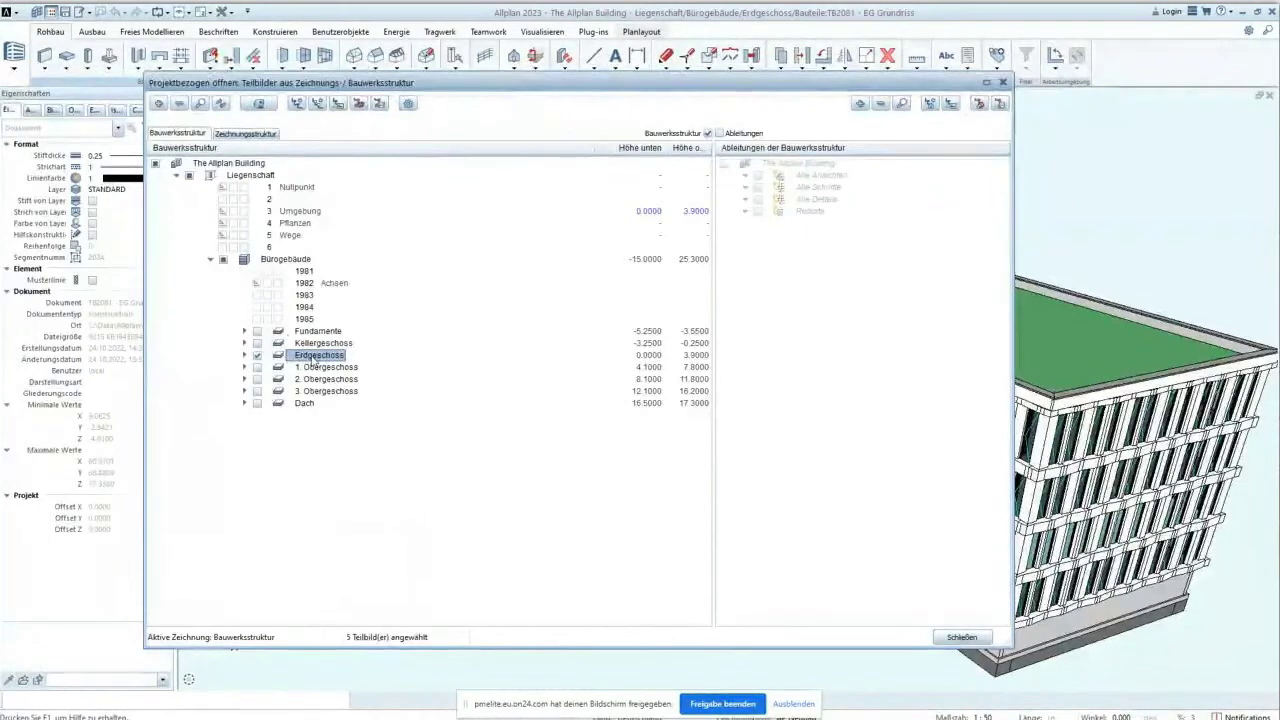
- Close the building structure with Erdgeschoss activated and inspect the ground floor in the 3D perspective view
click(940, 639)
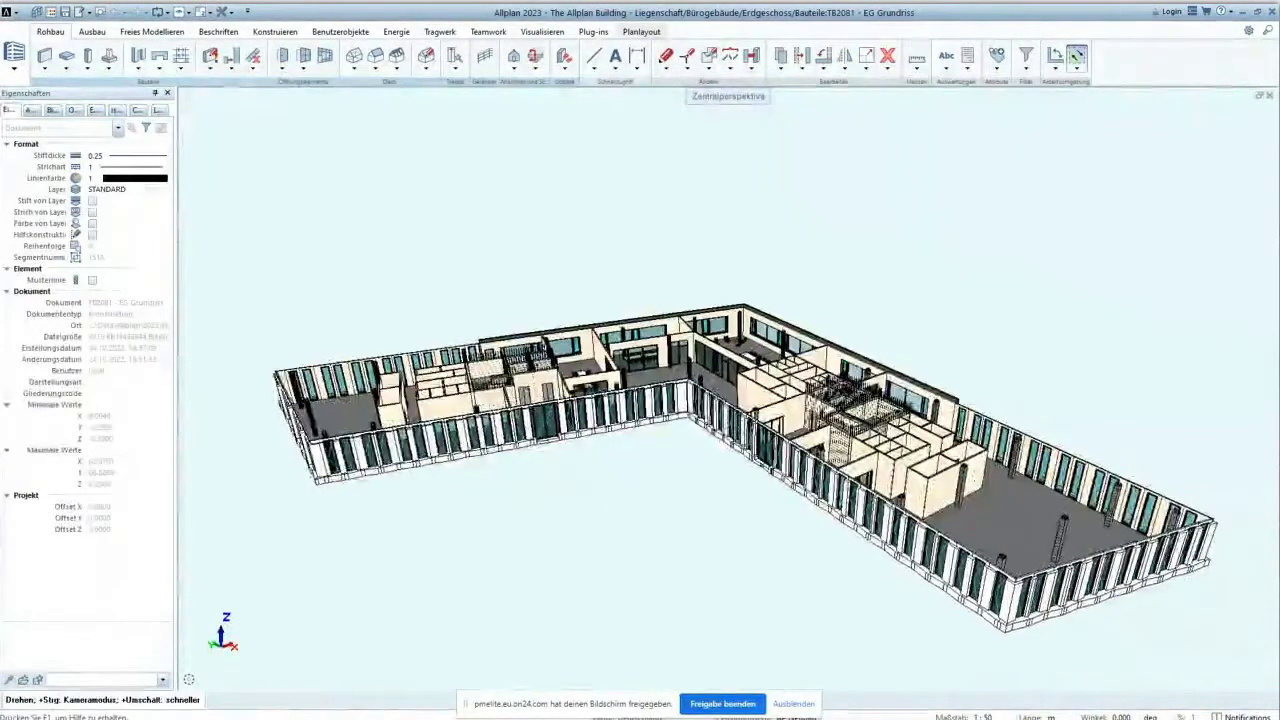
middle_drag(420, 468, 446, 459)
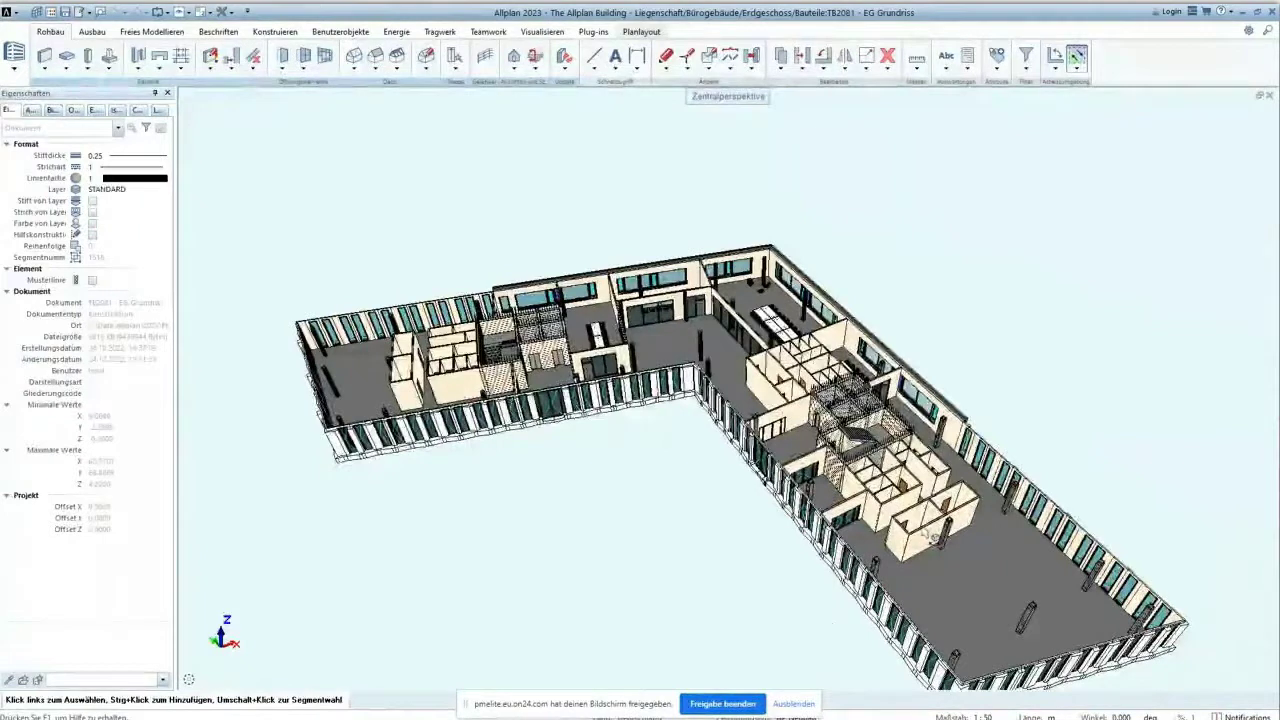
middle_drag(932, 537, 975, 556)
scroll(975, 556, up, 2)
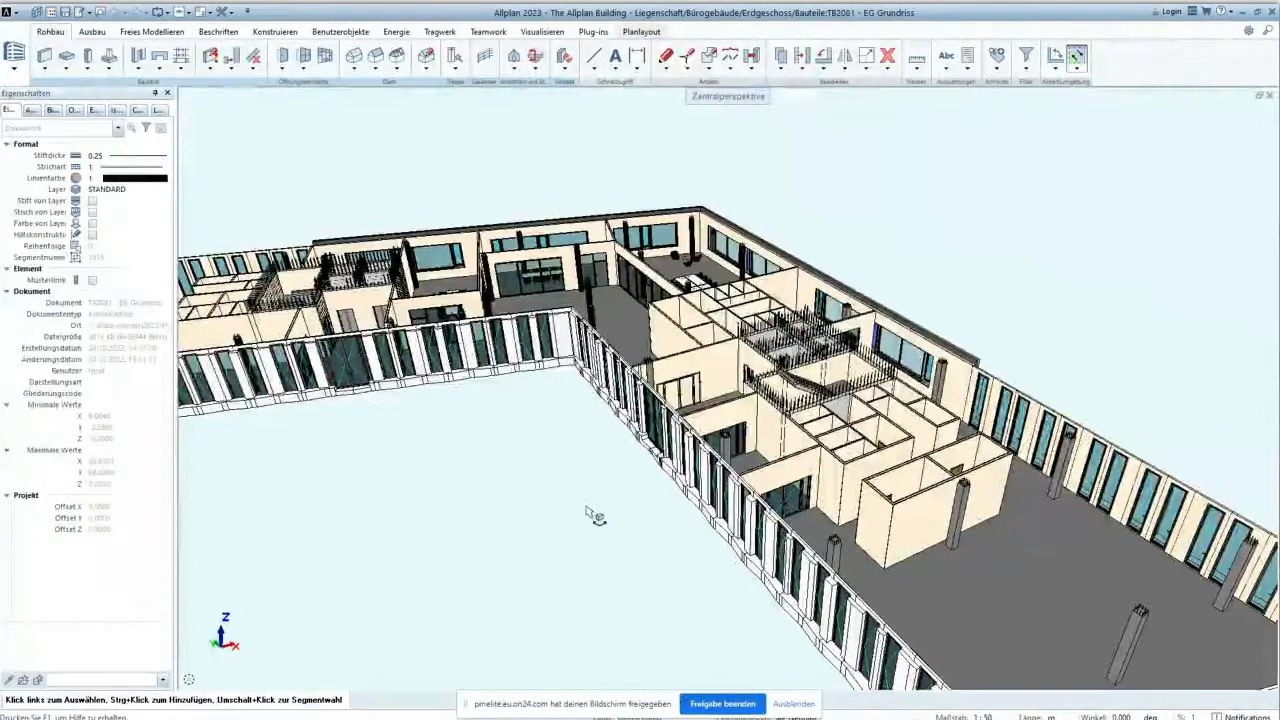
- Reopen the project's building structure, activate the drawing files of the whole The Allplan Building structure, and display the complete building
click(52, 13)
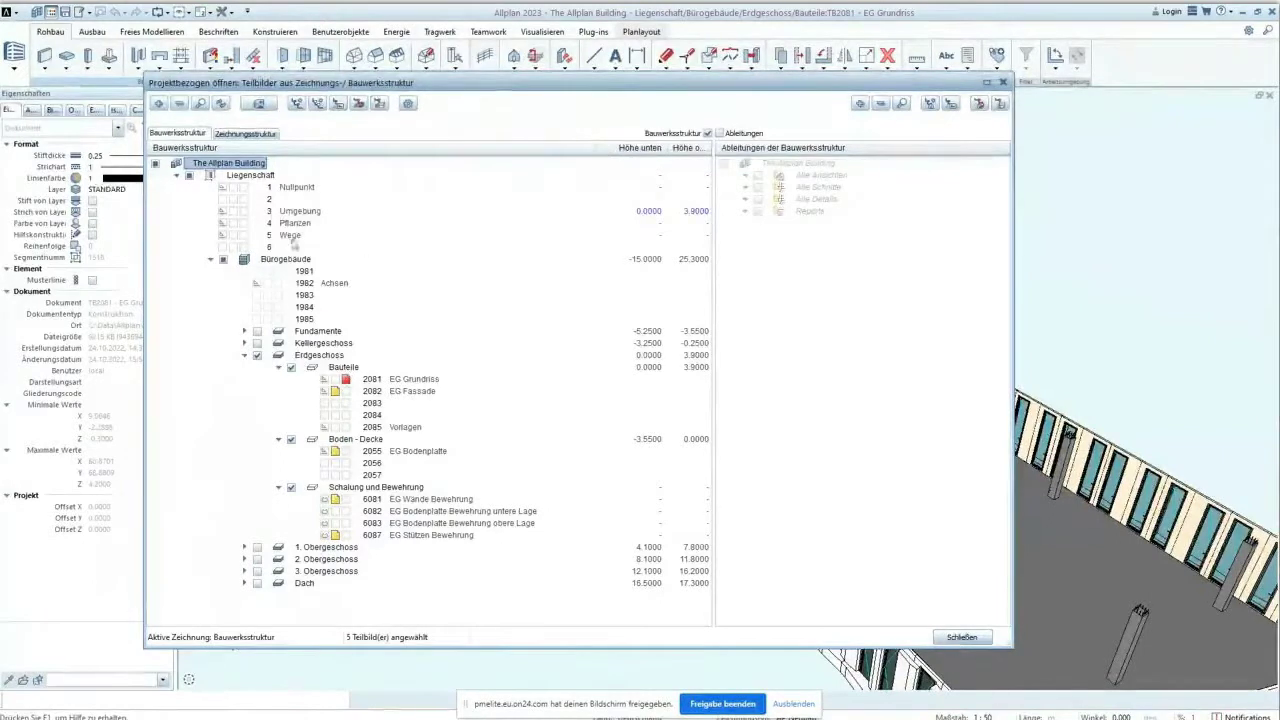
right_click(234, 164)
click(261, 183)
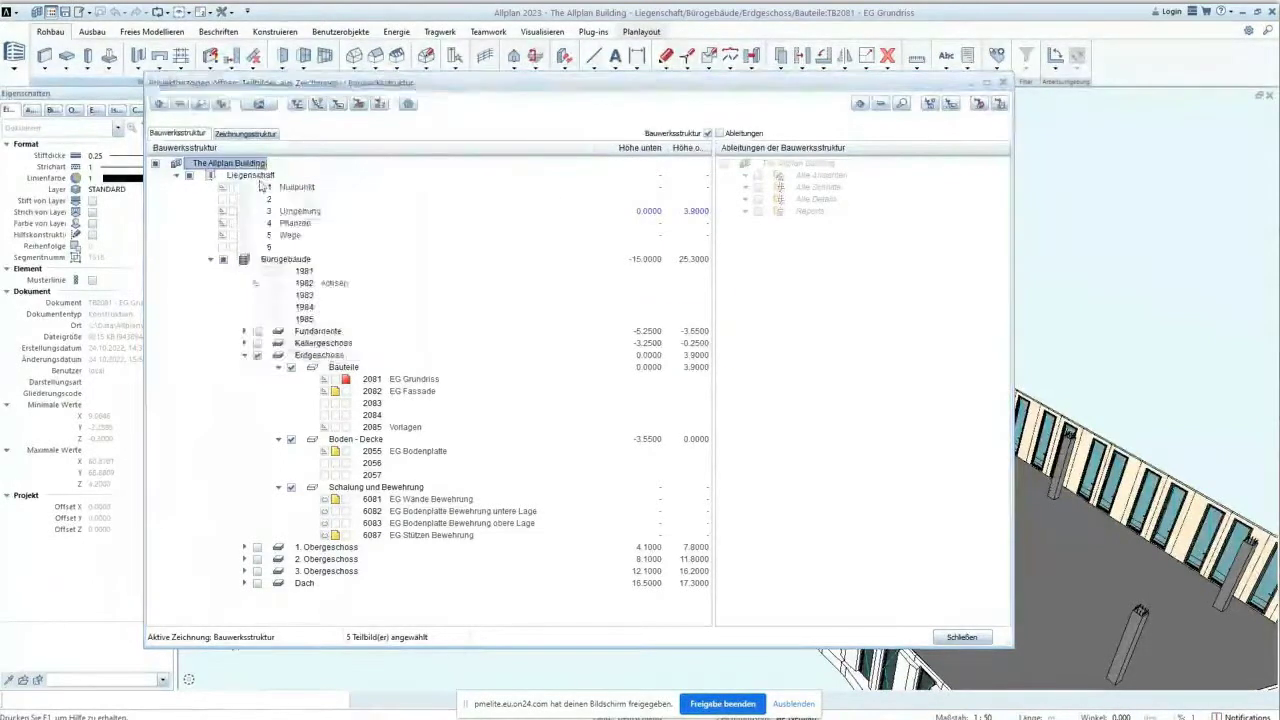
double_click(207, 168)
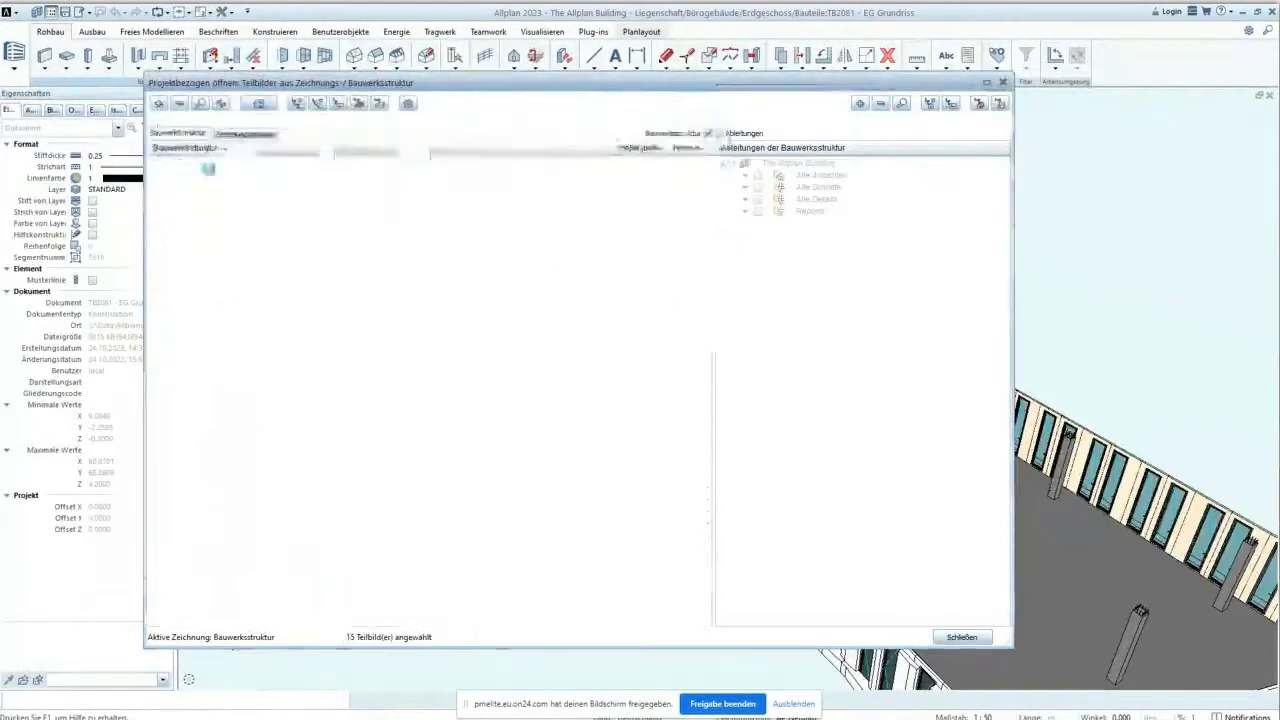
click(958, 637)
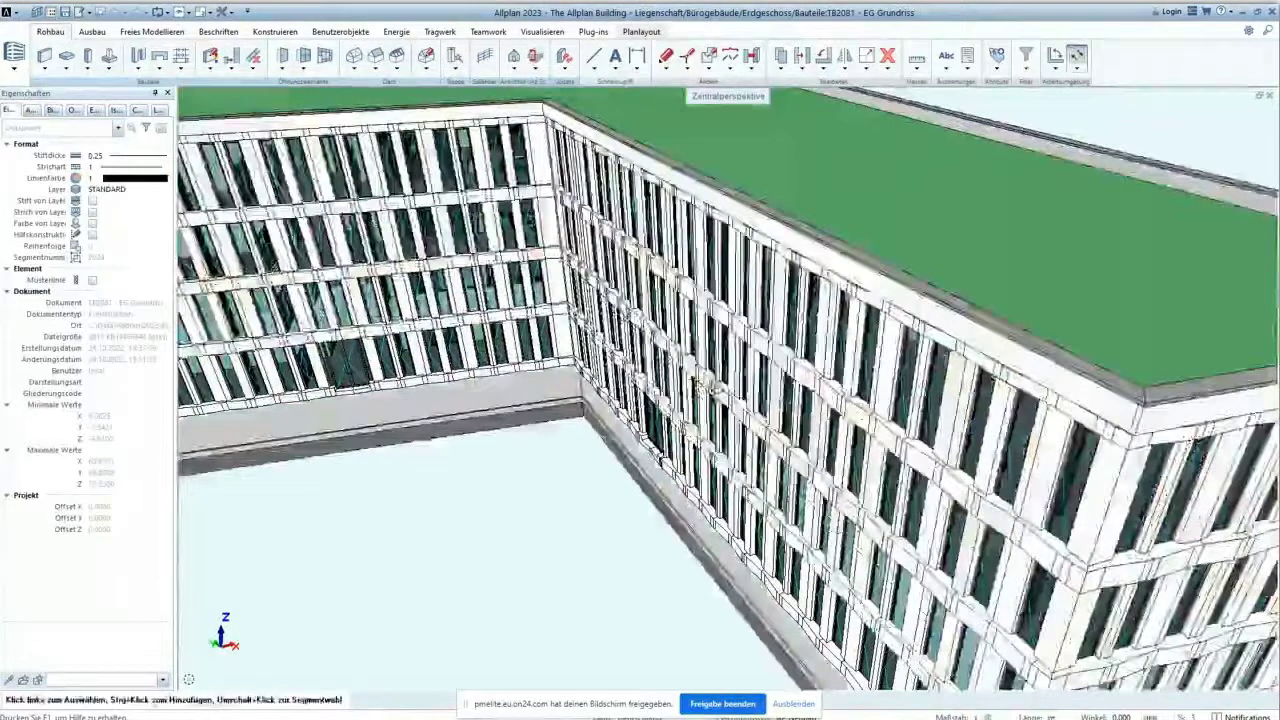
scroll(728, 390, down, 5)
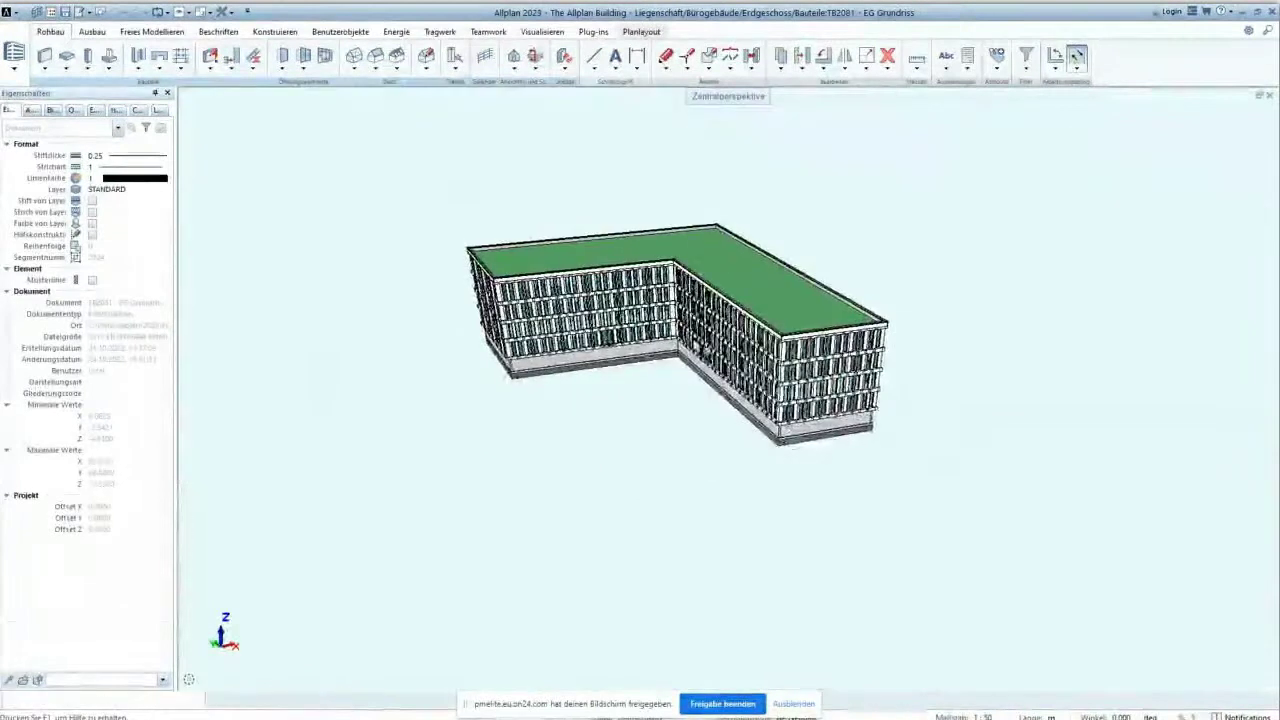
shift+middle_drag(740, 346, 588, 433)
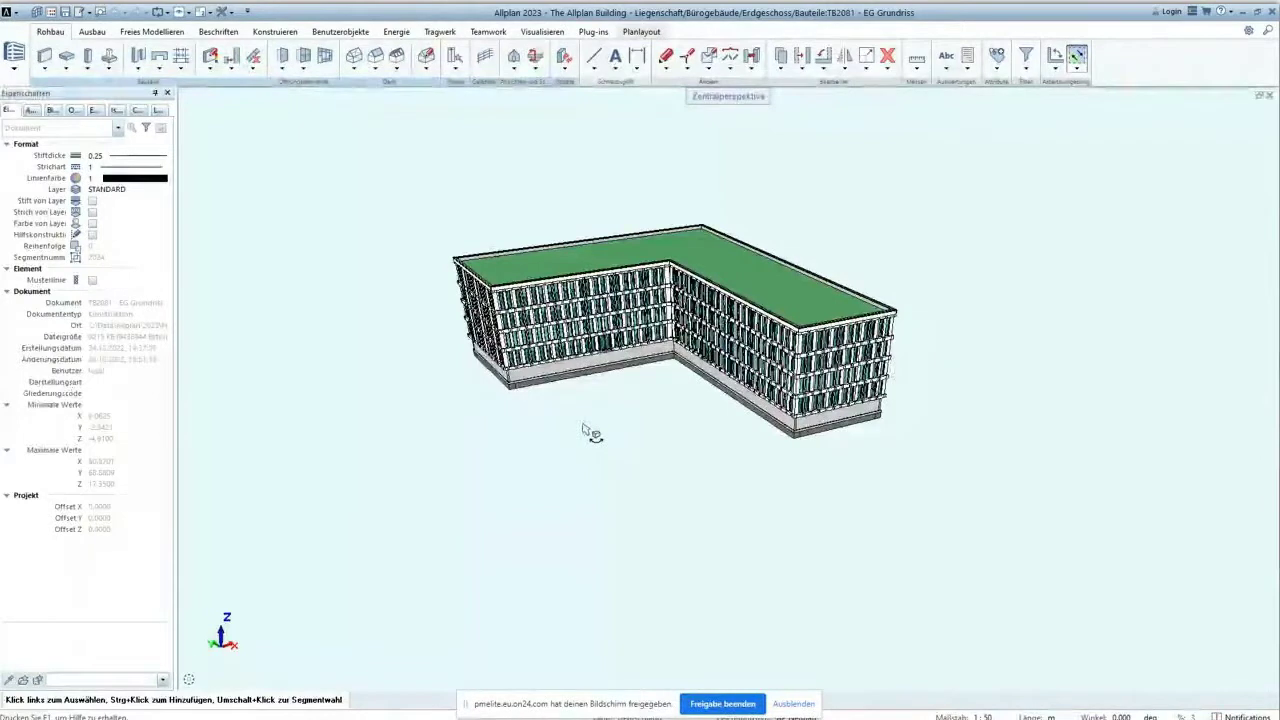
- Show the list of model objects grouped by type and widen it so the full type names are readable
click(73, 111)
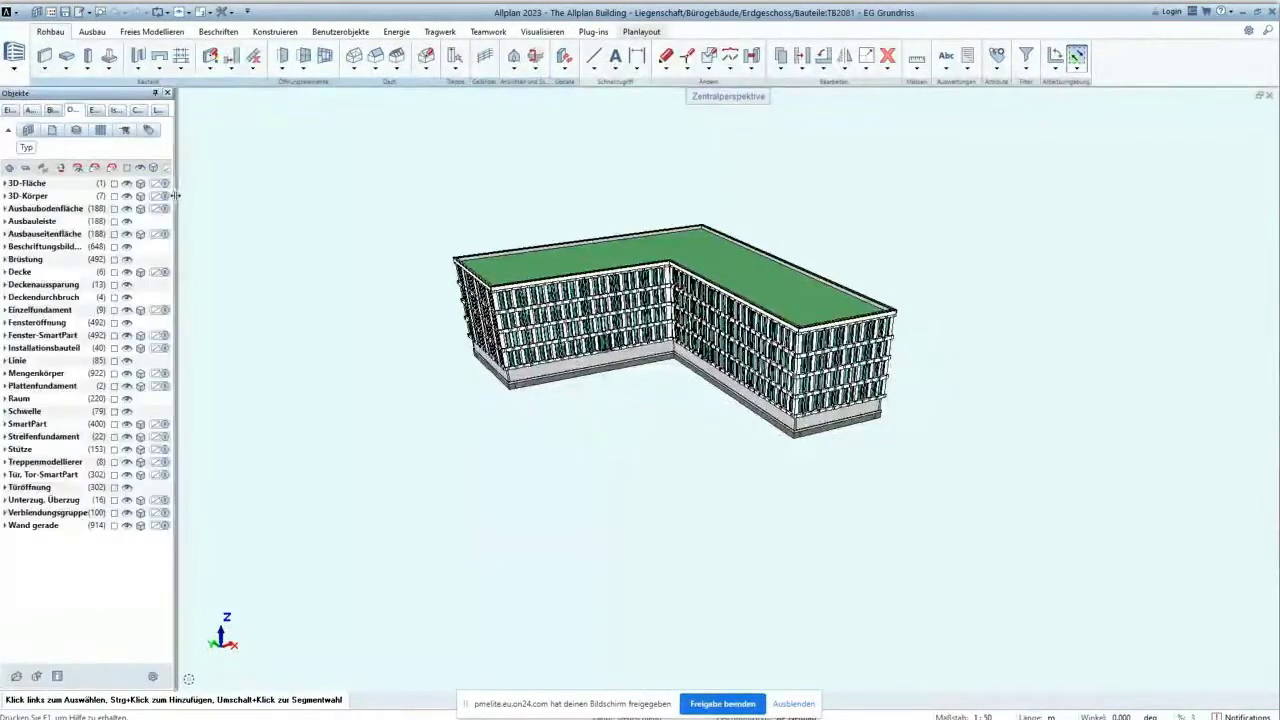
drag(175, 195, 323, 194)
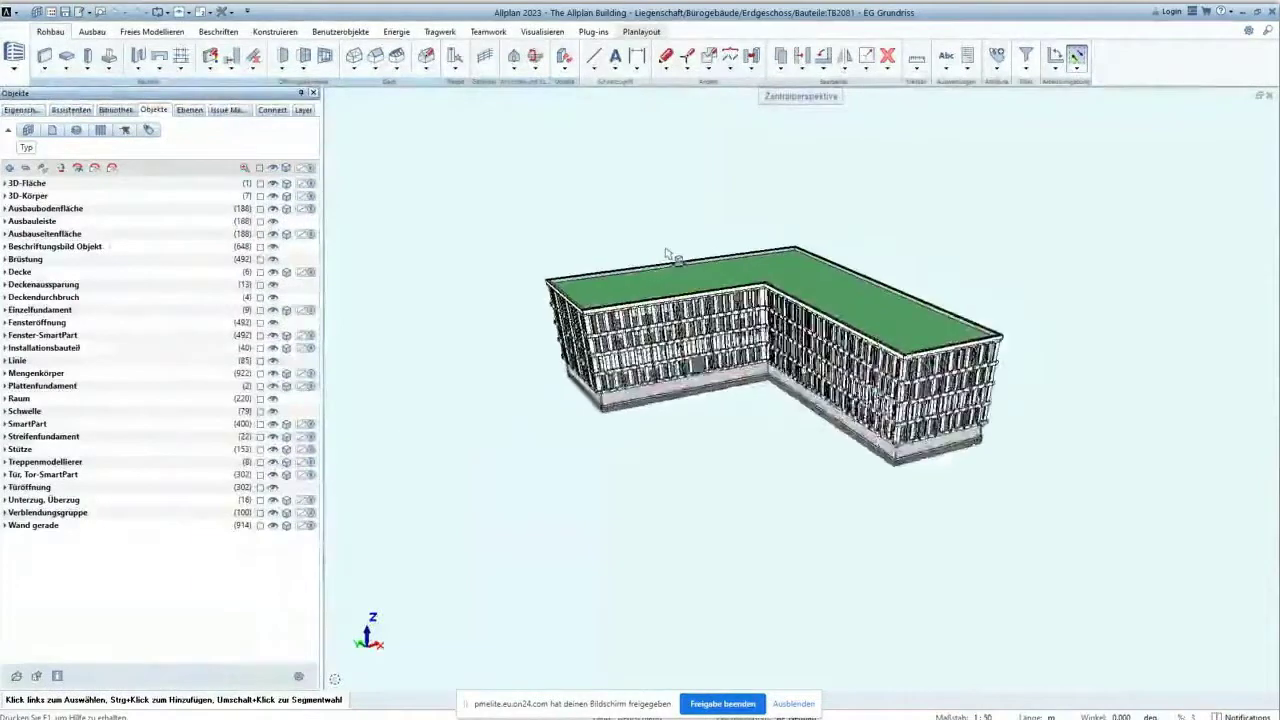
scroll(670, 252, up, 3)
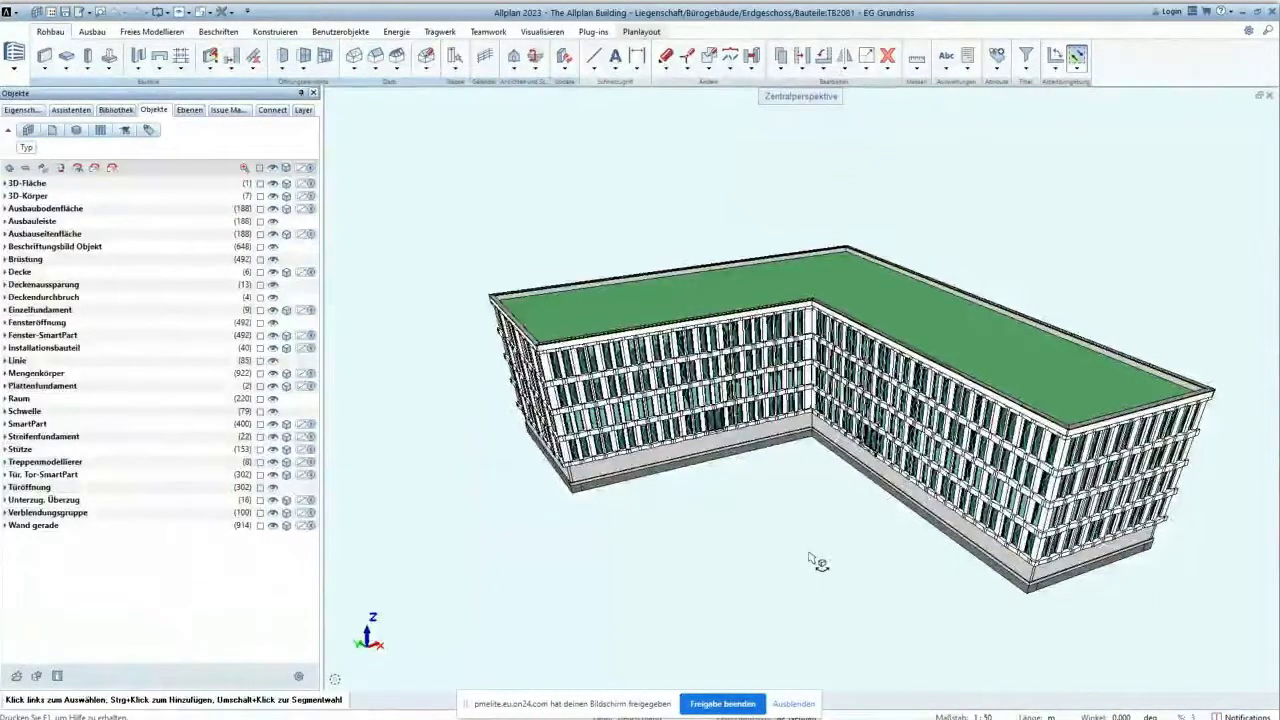
- Hide all object types and display only the doors (Tür, Tor-SmartPart) in the 3D view
click(273, 168)
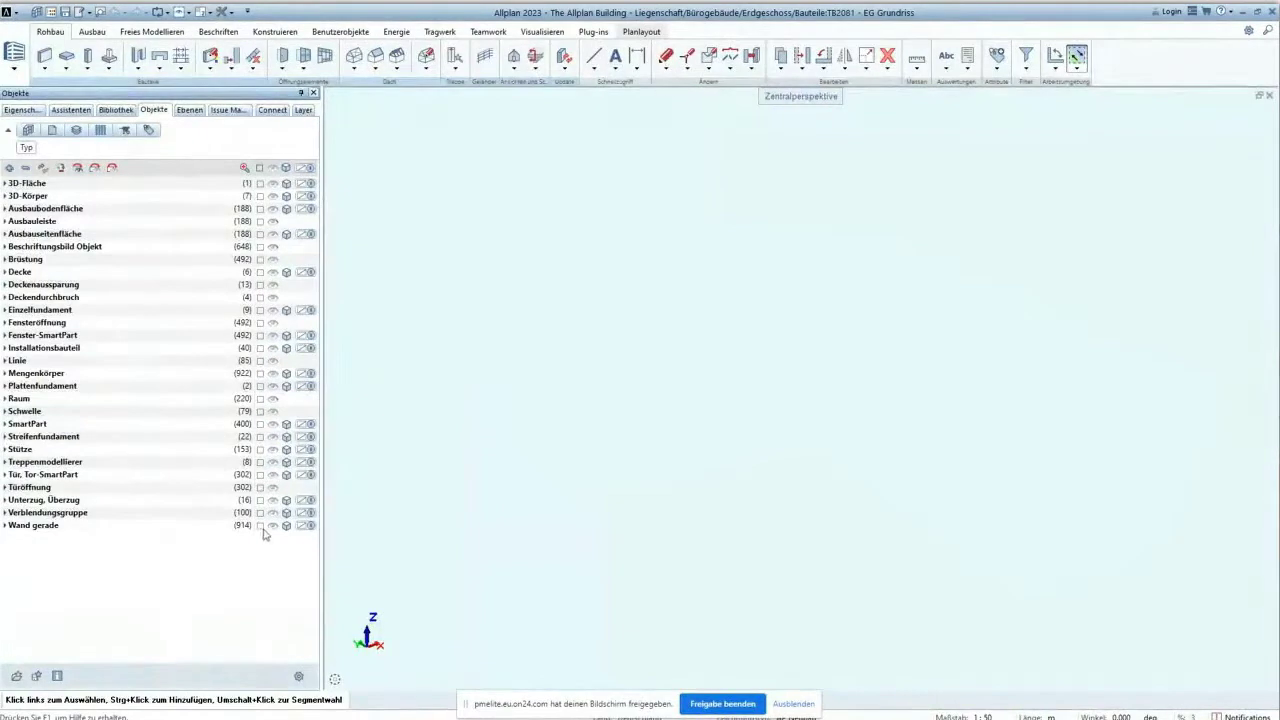
click(273, 475)
middle_drag(850, 422, 818, 389)
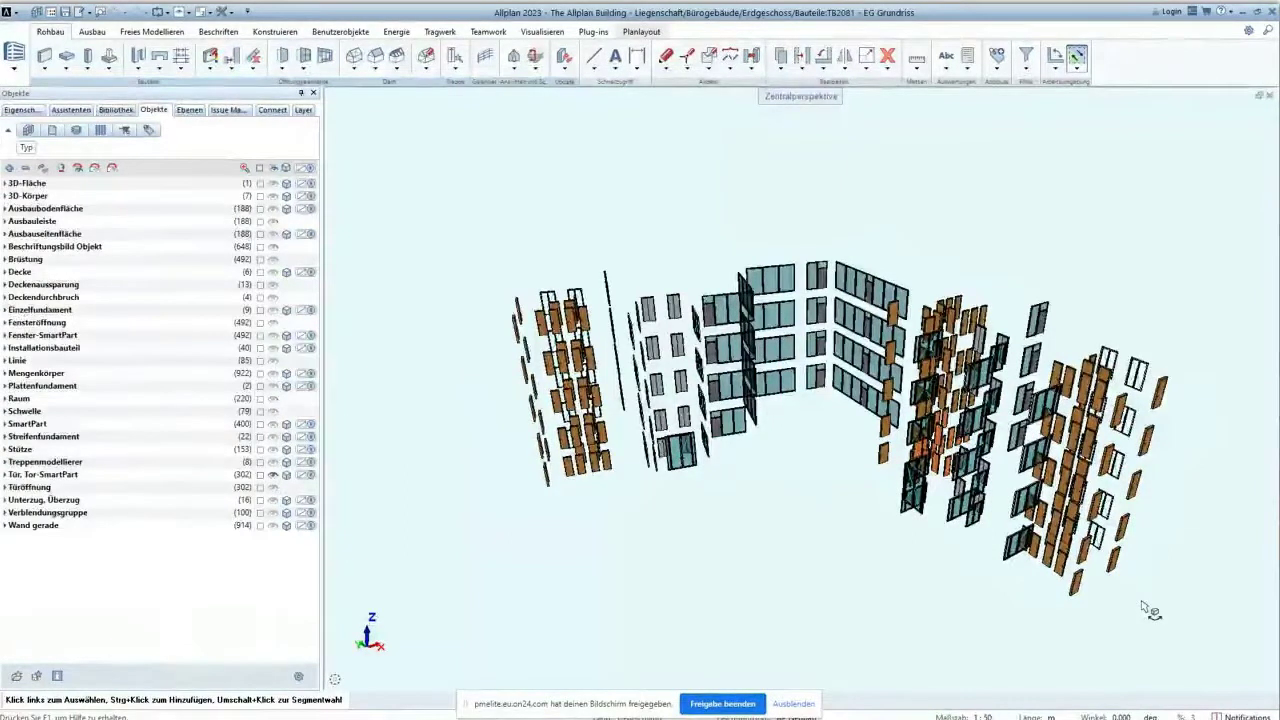
- Hide the doors and display only the windows (Fenster-SmartPart) to examine them across the building
click(272, 475)
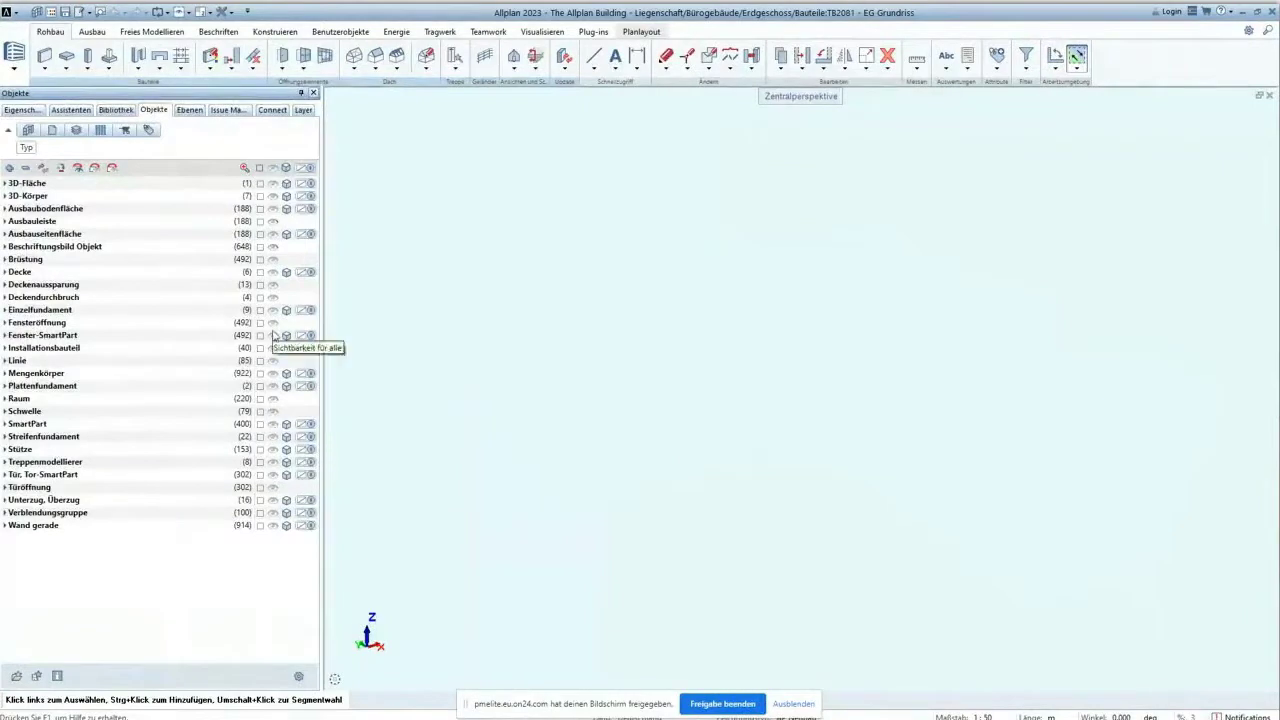
click(273, 336)
scroll(838, 482, up, 3)
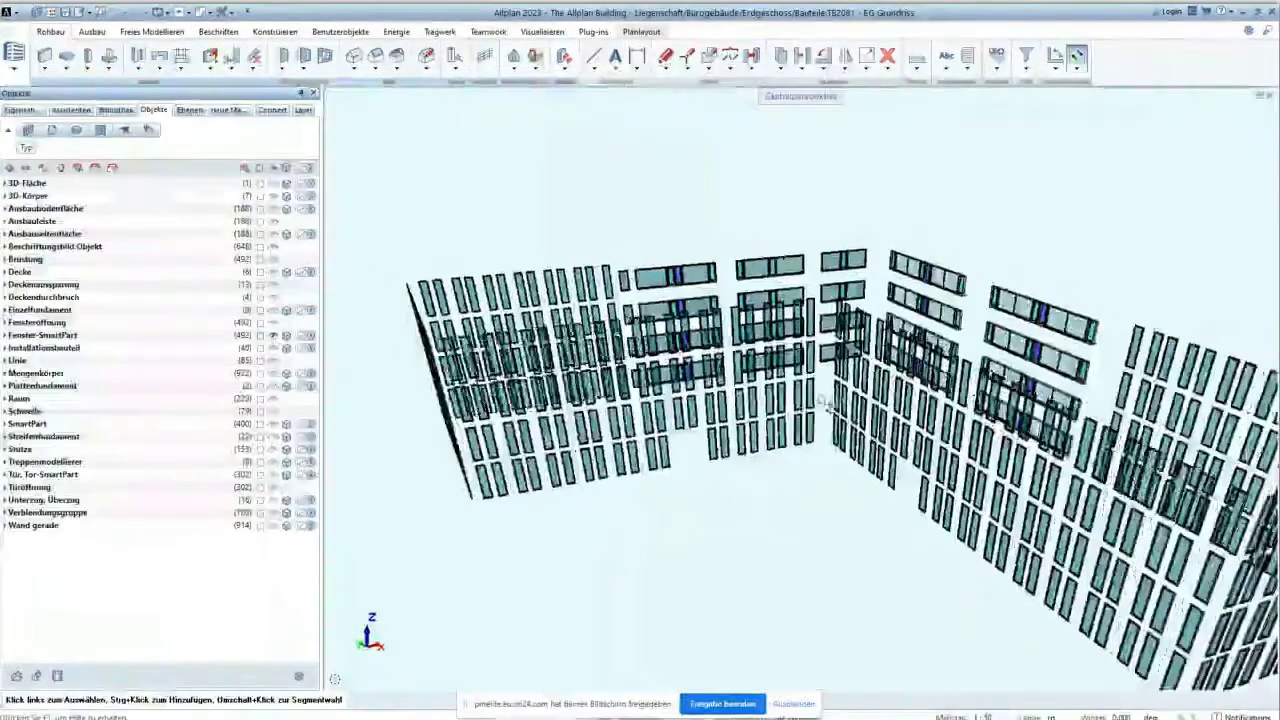
scroll(824, 401, down, 3)
shift+middle_drag(824, 401, 806, 424)
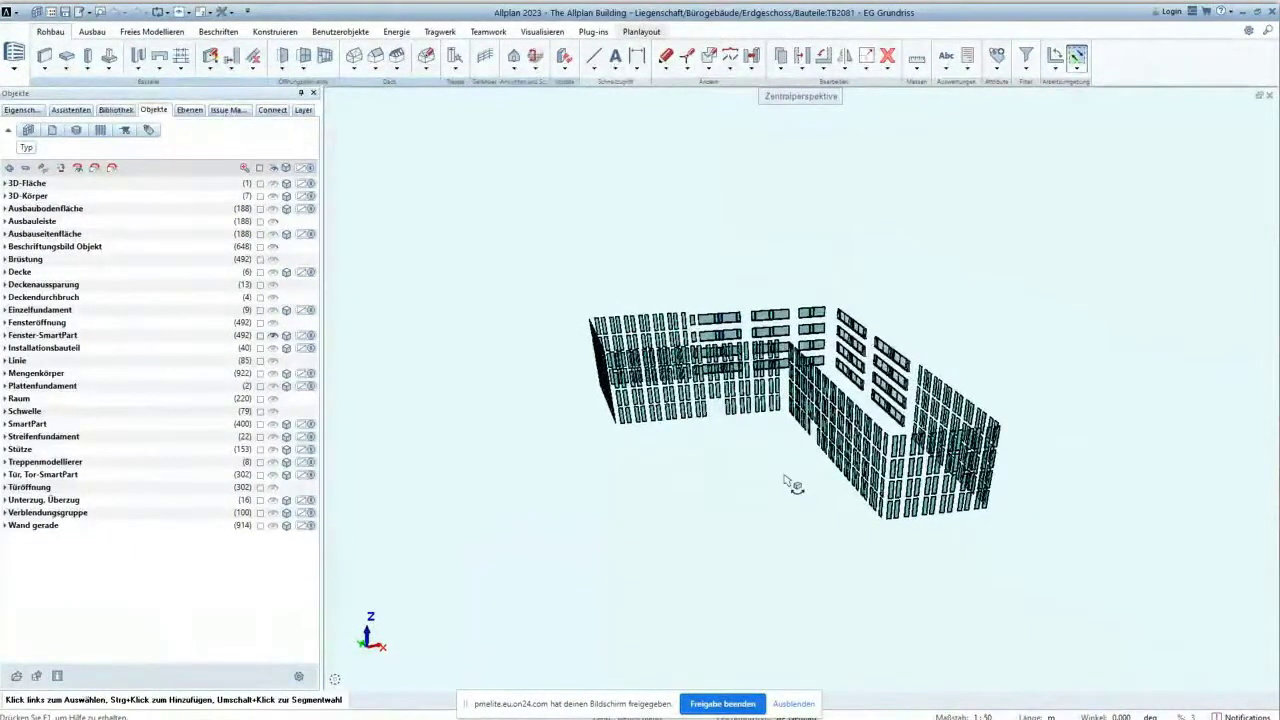
scroll(800, 462, up, 3)
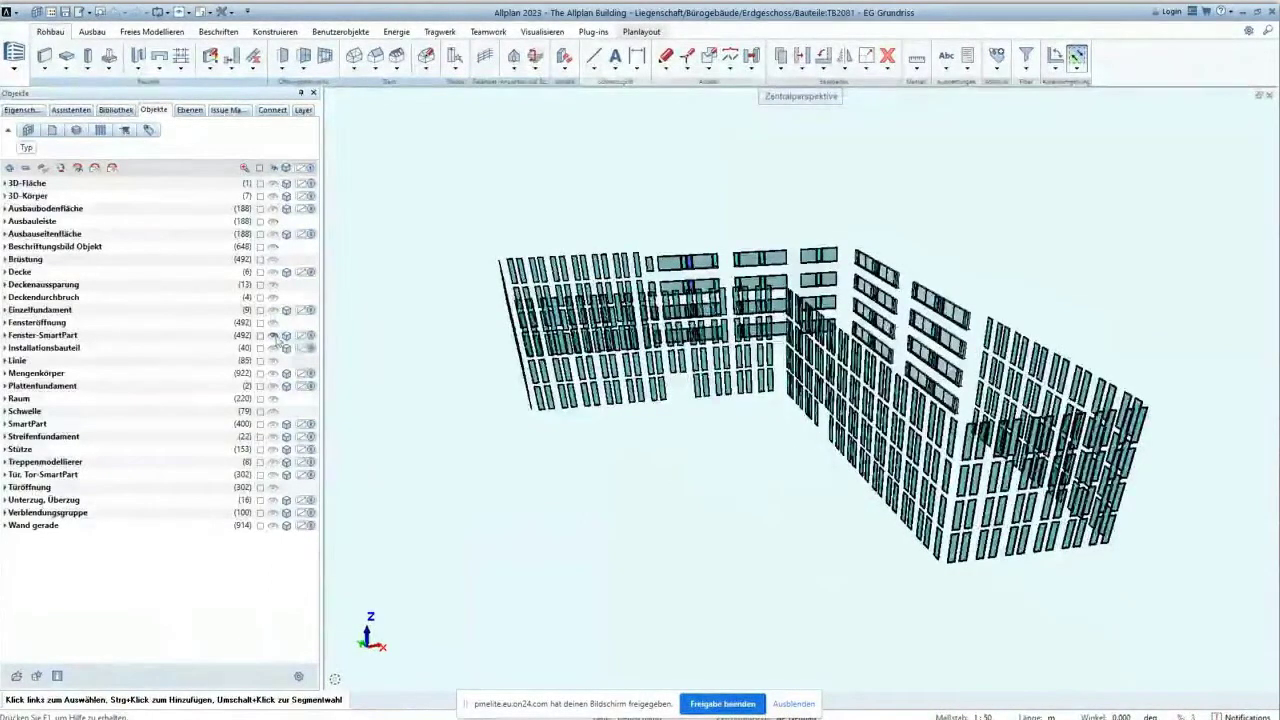
- Hide the windows and display only the columns (Stütze) to examine them across all storeys
scroll(760, 430, up, 5)
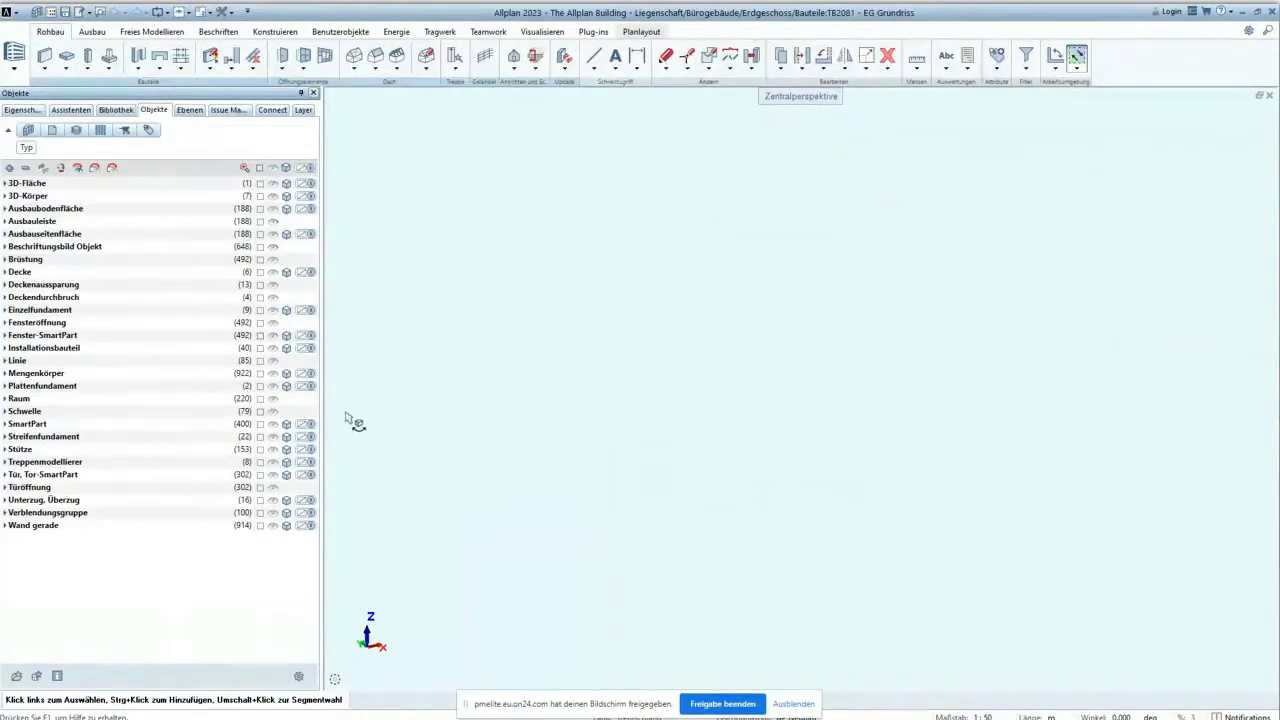
click(274, 449)
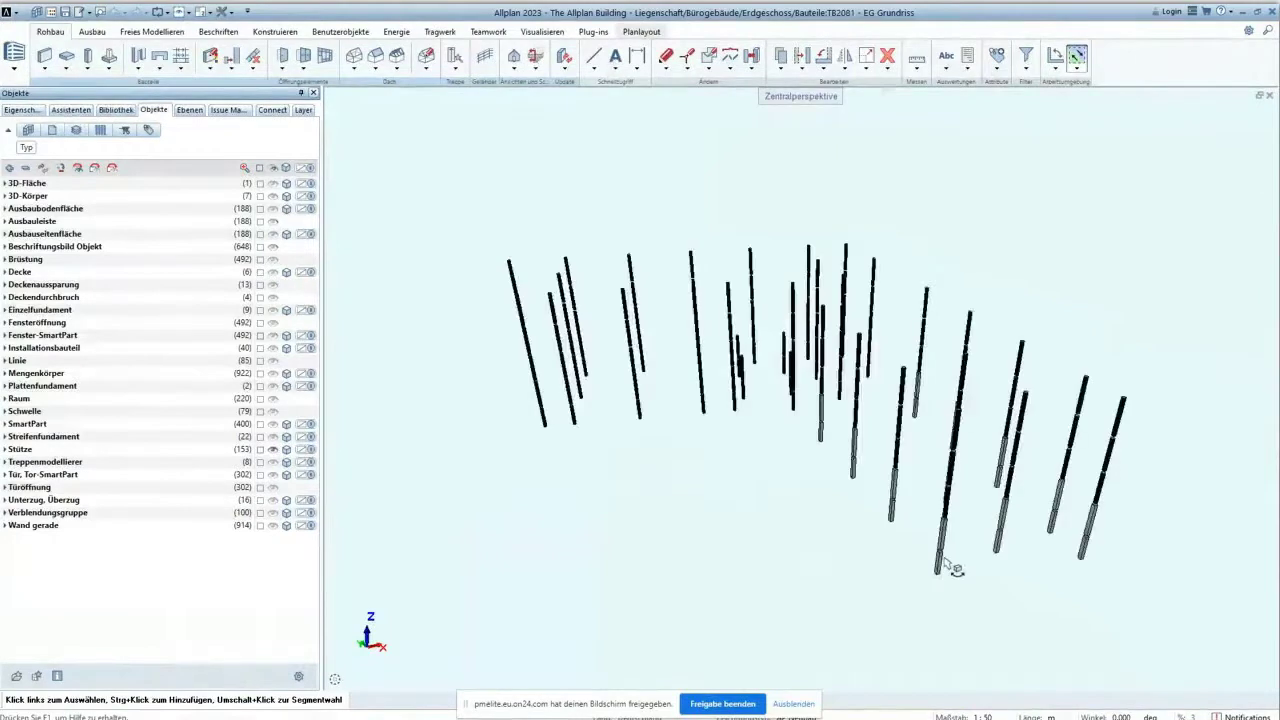
scroll(950, 568, up, 3)
shift+middle_drag(940, 558, 979, 586)
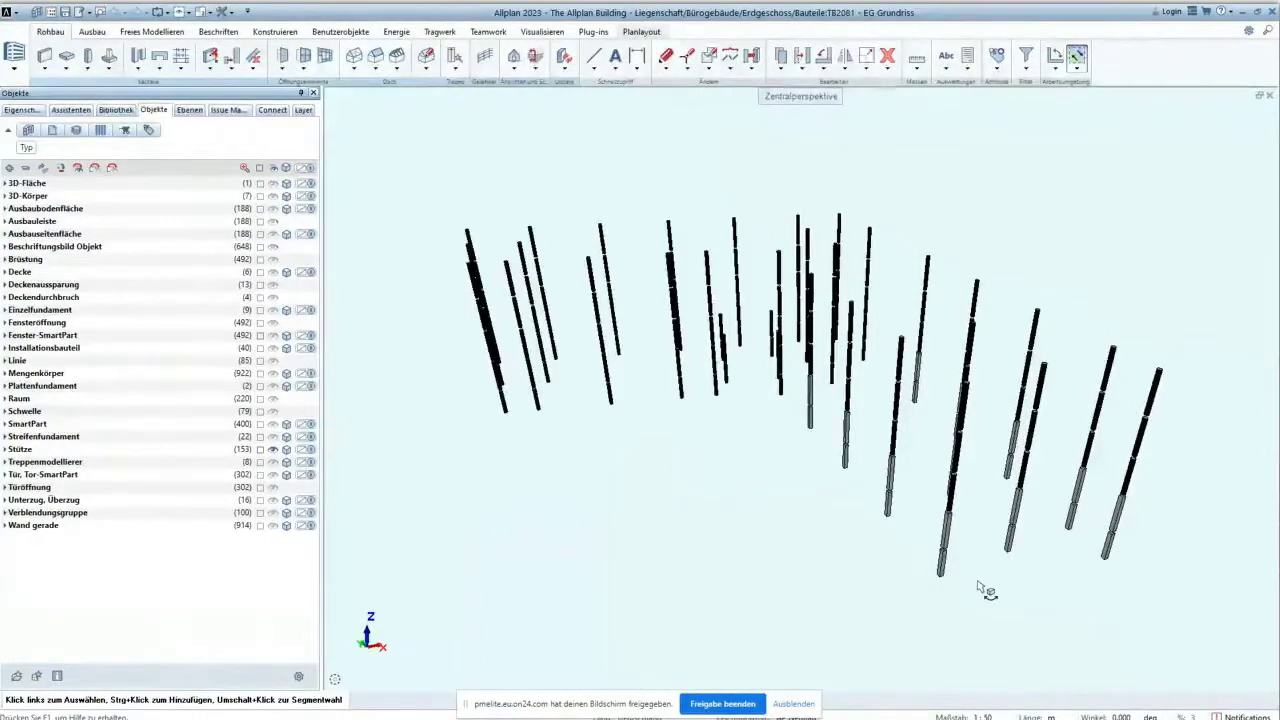
drag(1057, 571, 1042, 480)
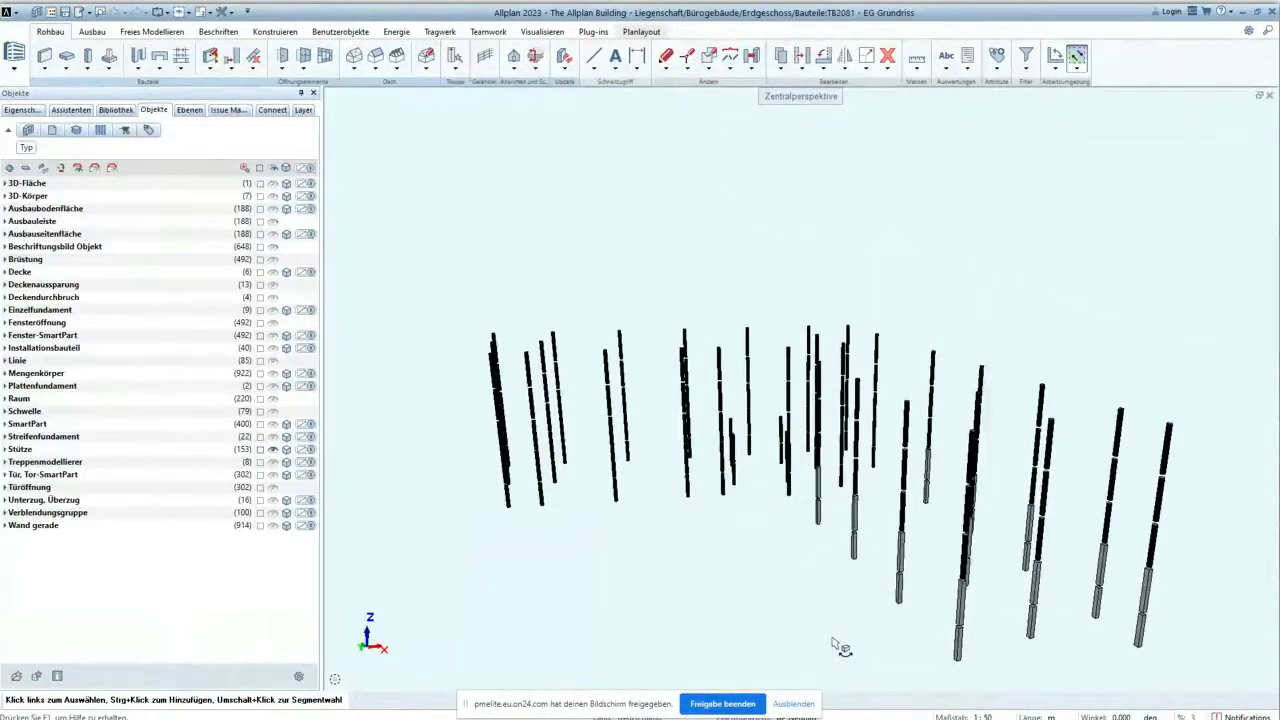
drag(843, 563, 806, 529)
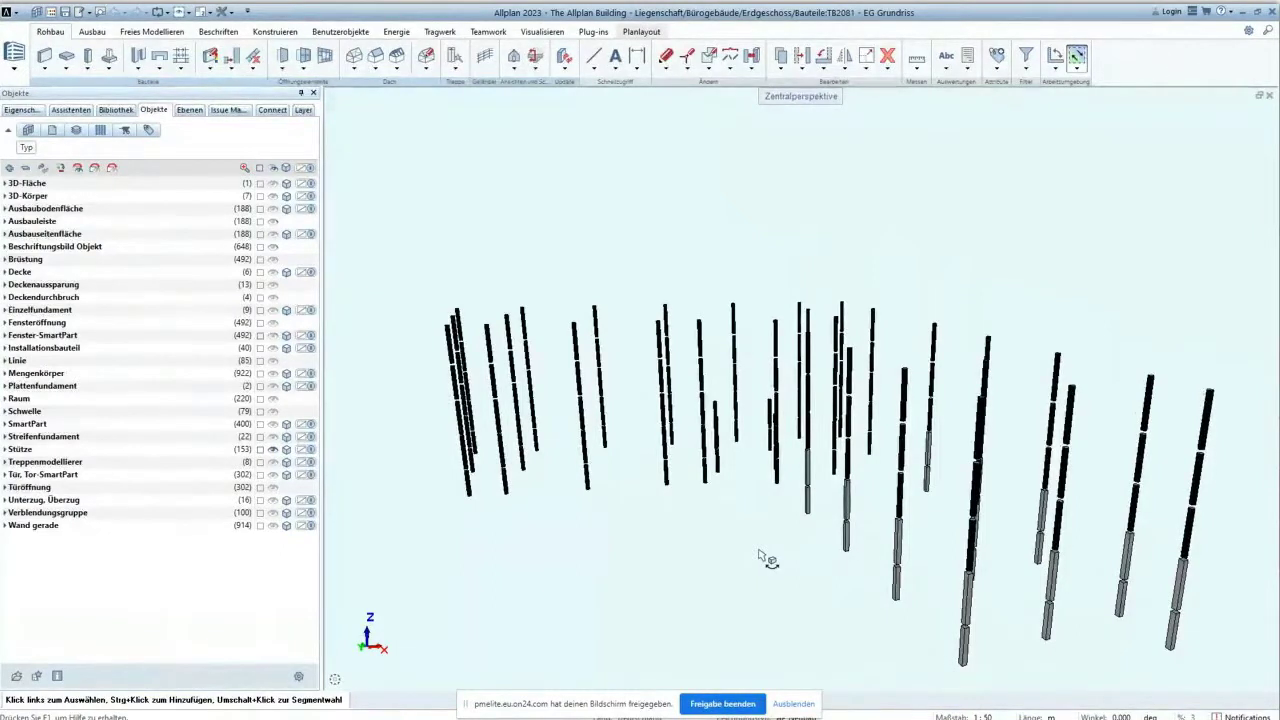
- Select the second-lowest segment of the front corner column, open its attributes for modification, and enlarge the attribute dialog
mouse_move(435, 690)
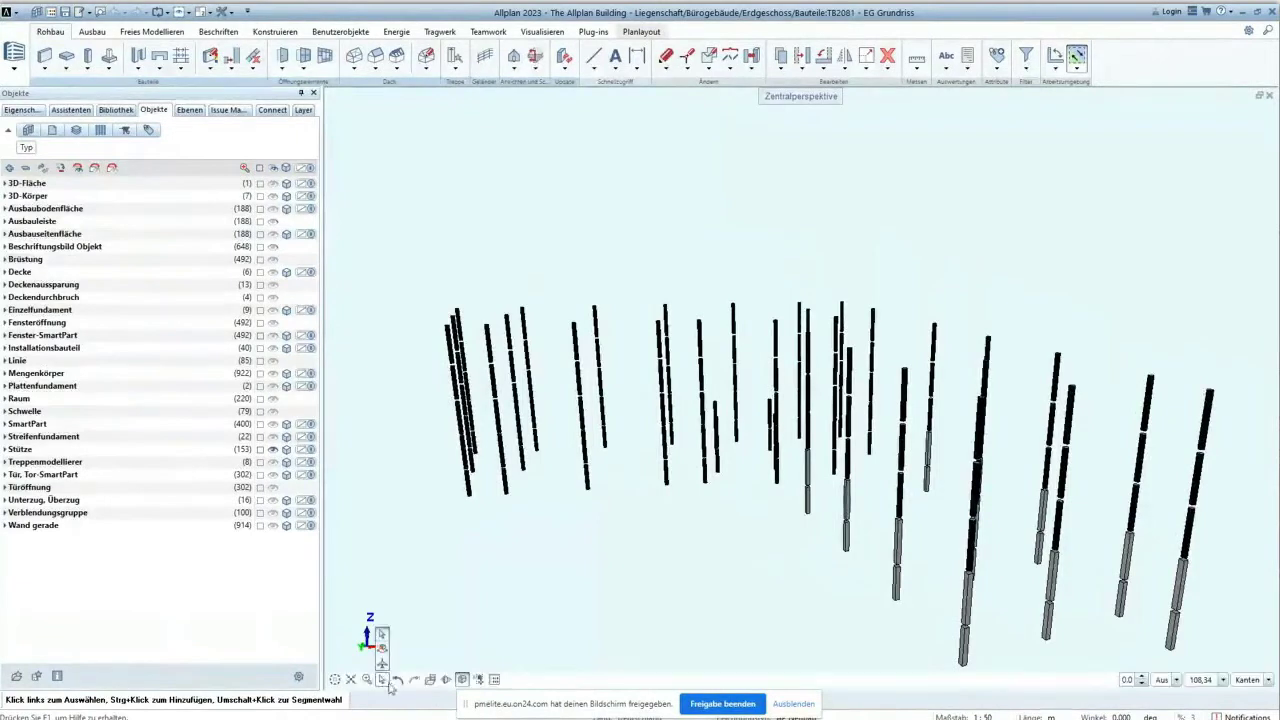
click(970, 600)
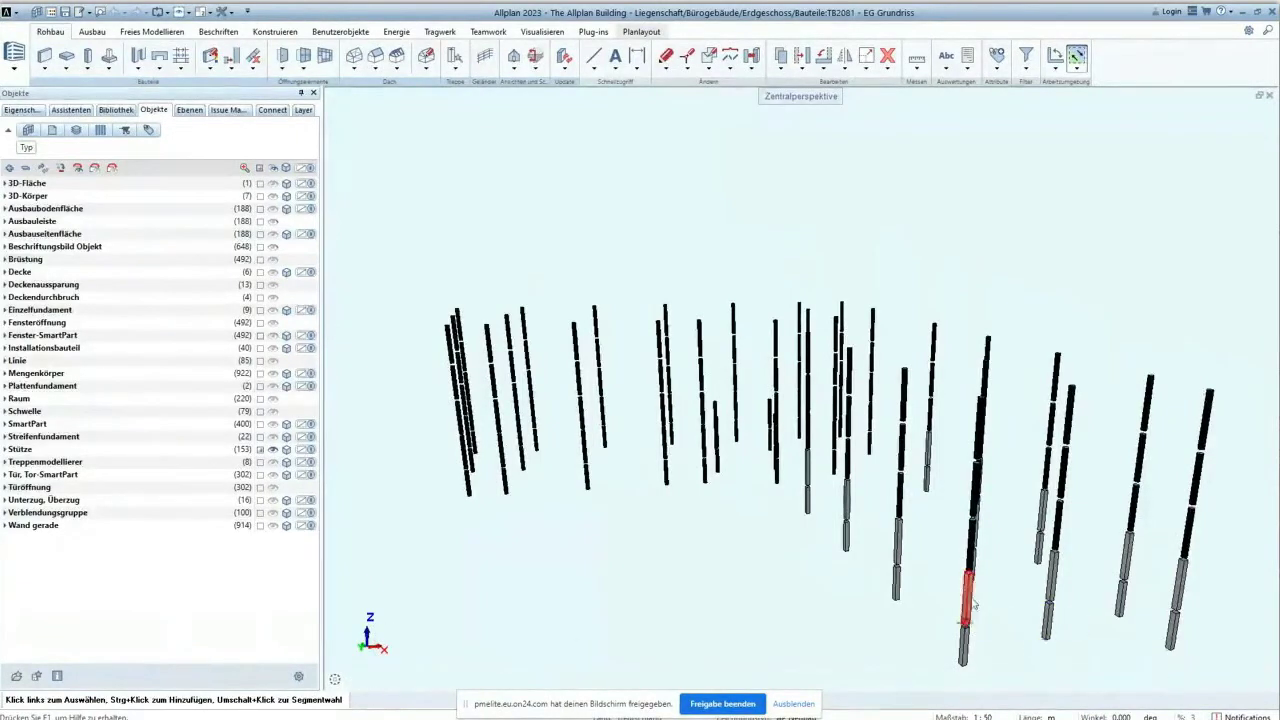
right_click(972, 602)
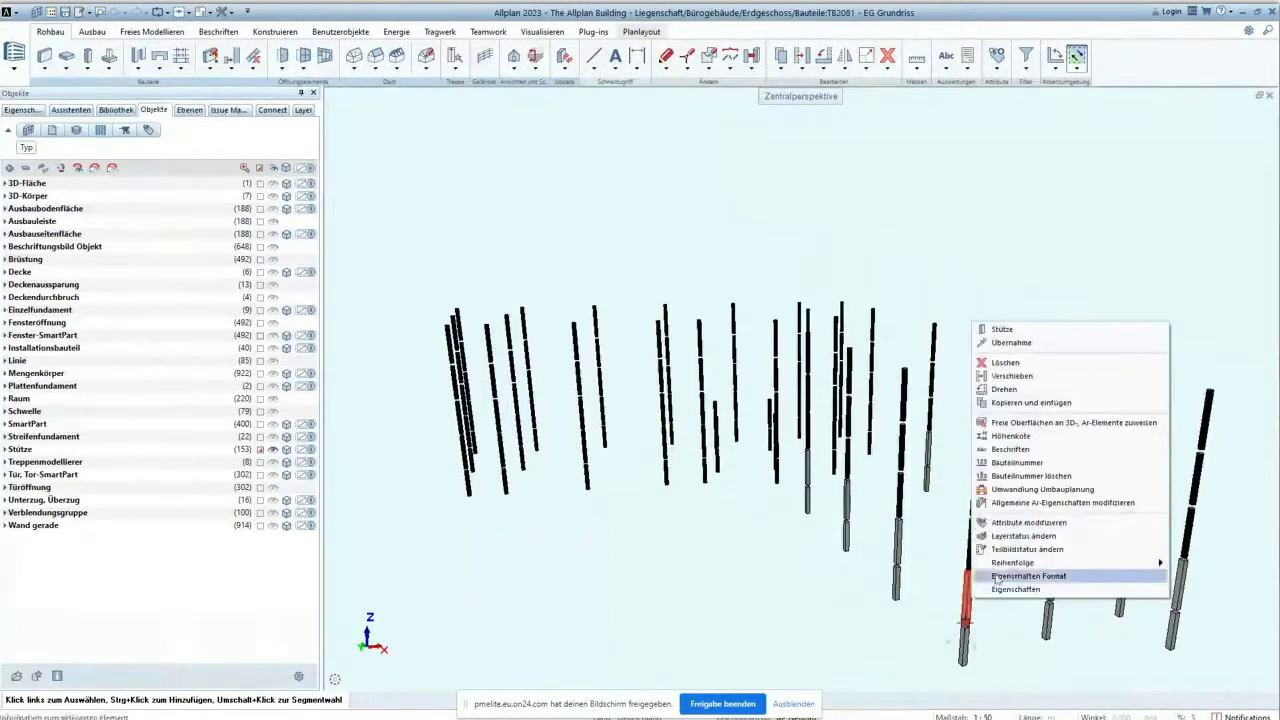
click(1036, 523)
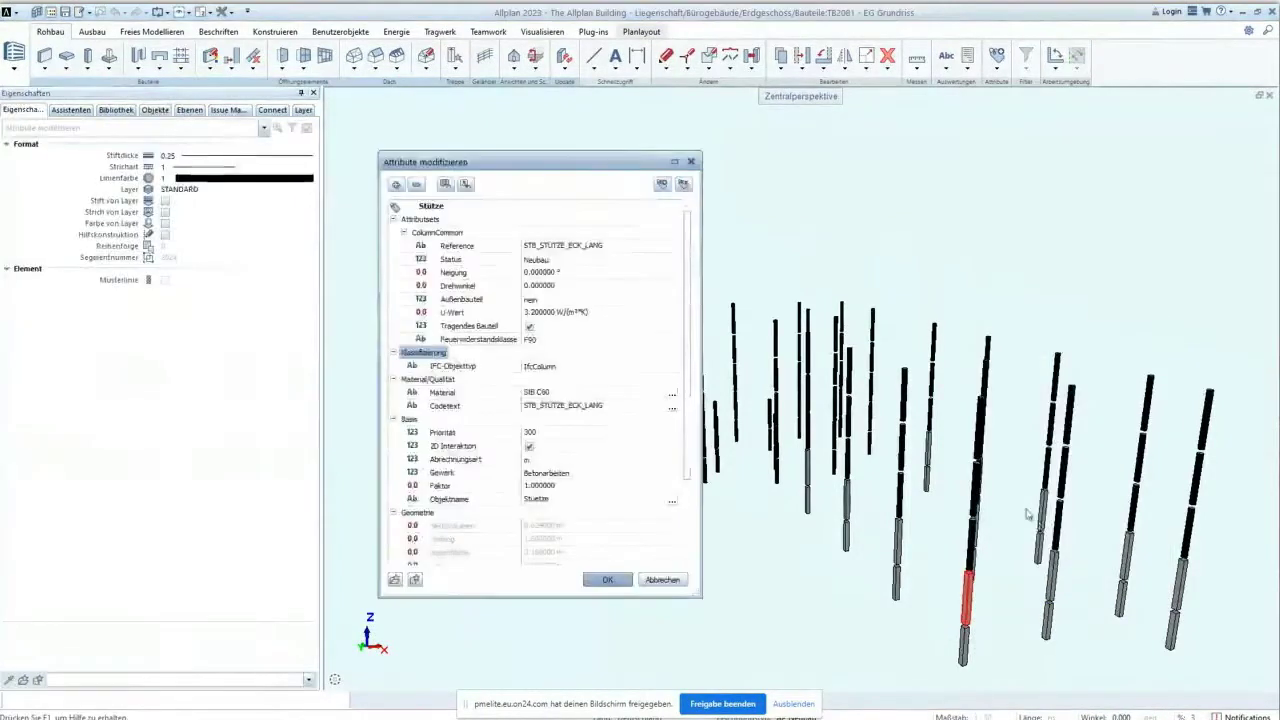
drag(703, 153, 769, 137)
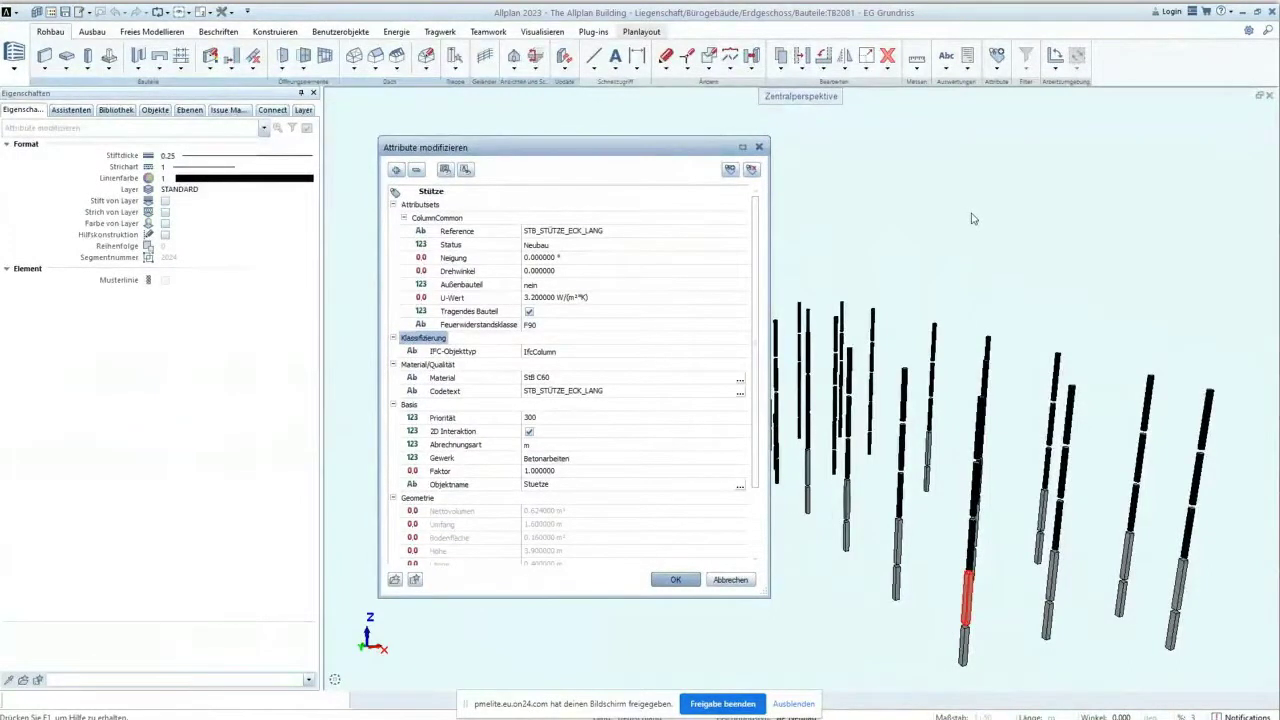
- Collapse the column's attribute groups, examine the ColumnCommon, Klassifizierung and Geometrie entries, and cancel the attribute dialog
click(418, 171)
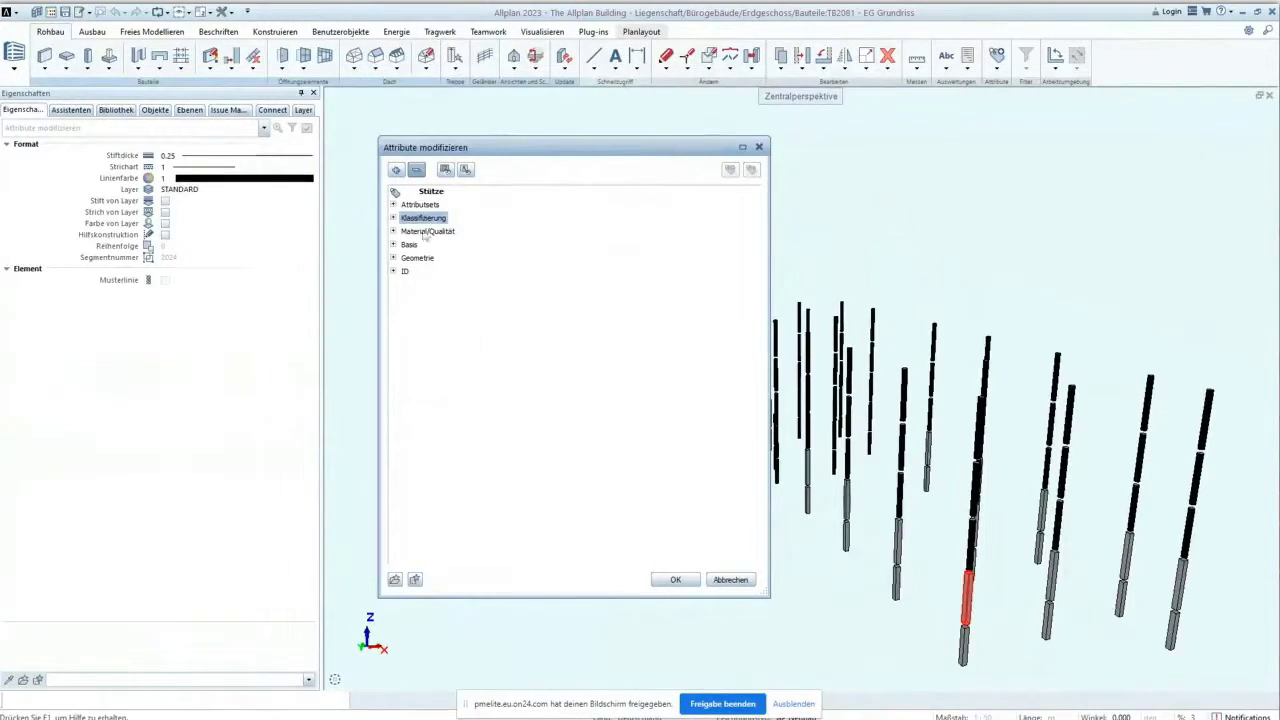
click(393, 205)
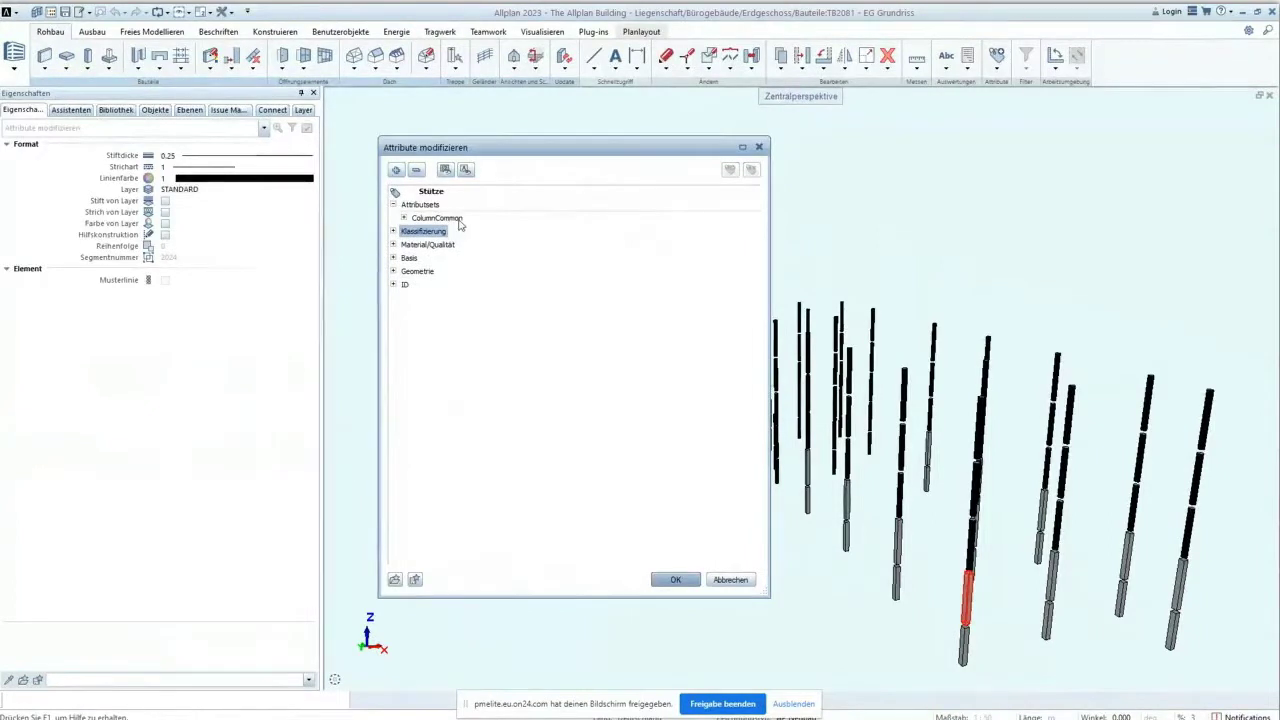
click(405, 219)
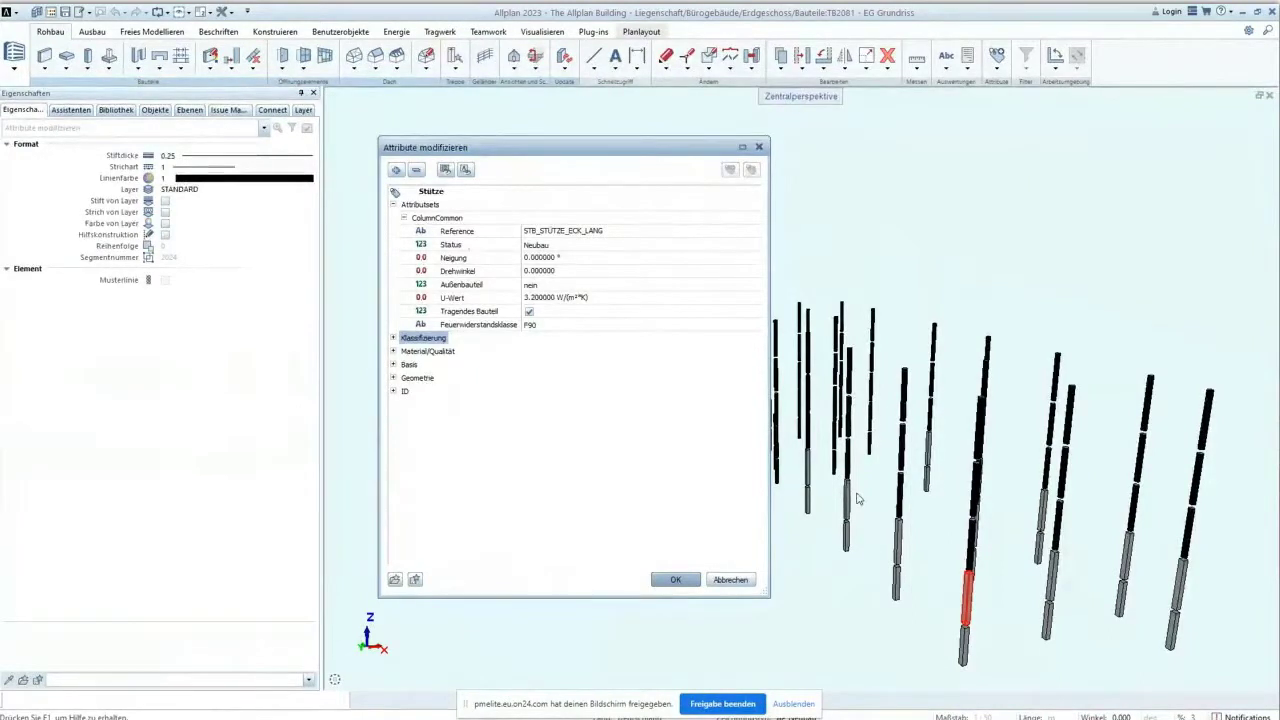
click(394, 338)
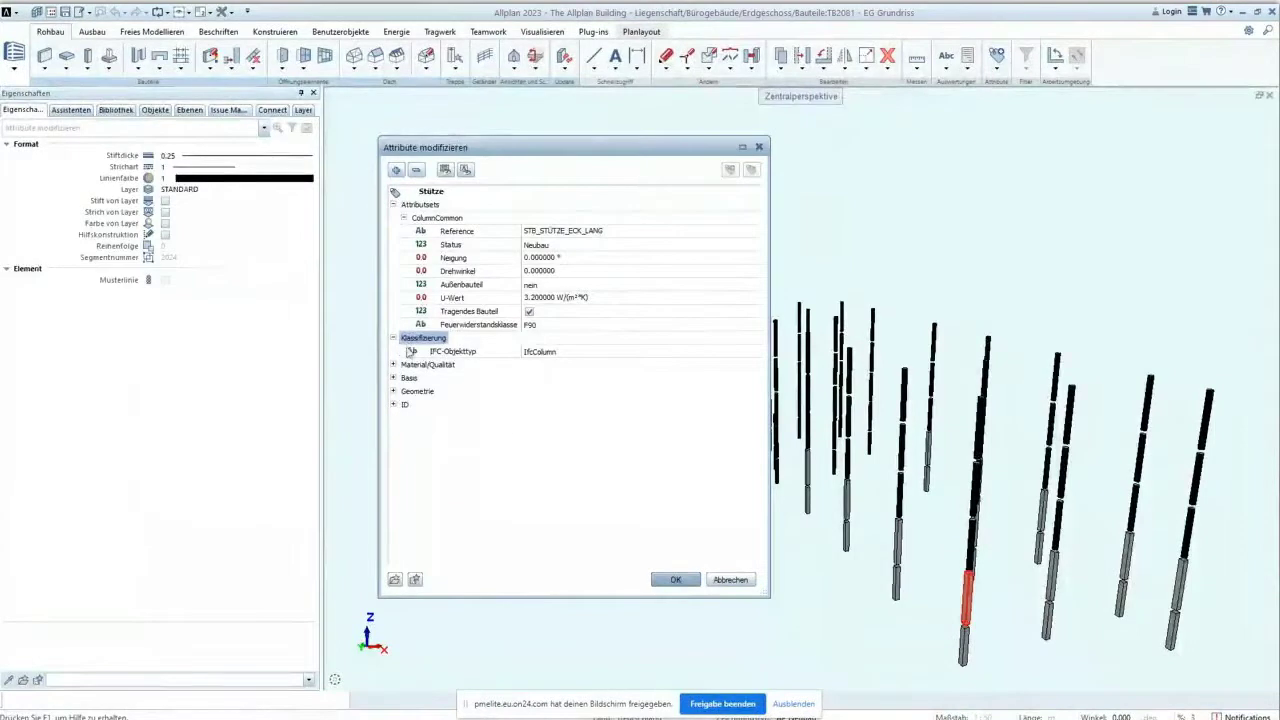
click(393, 391)
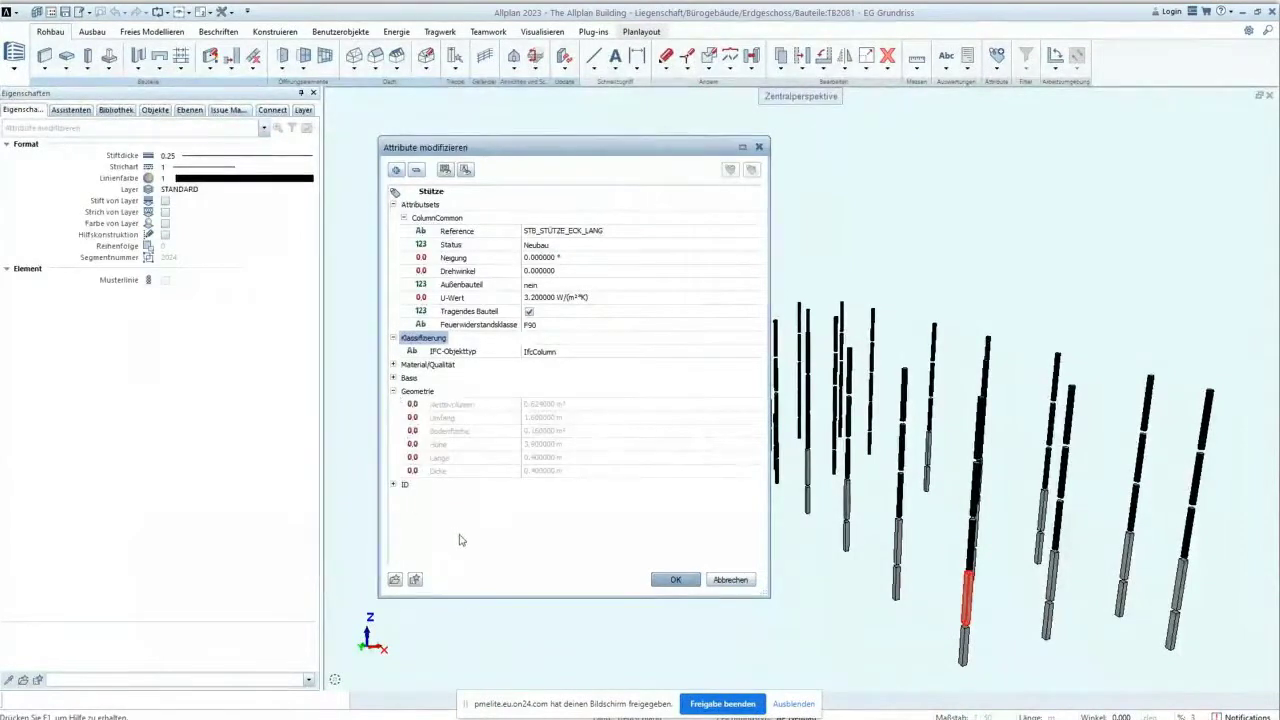
click(731, 584)
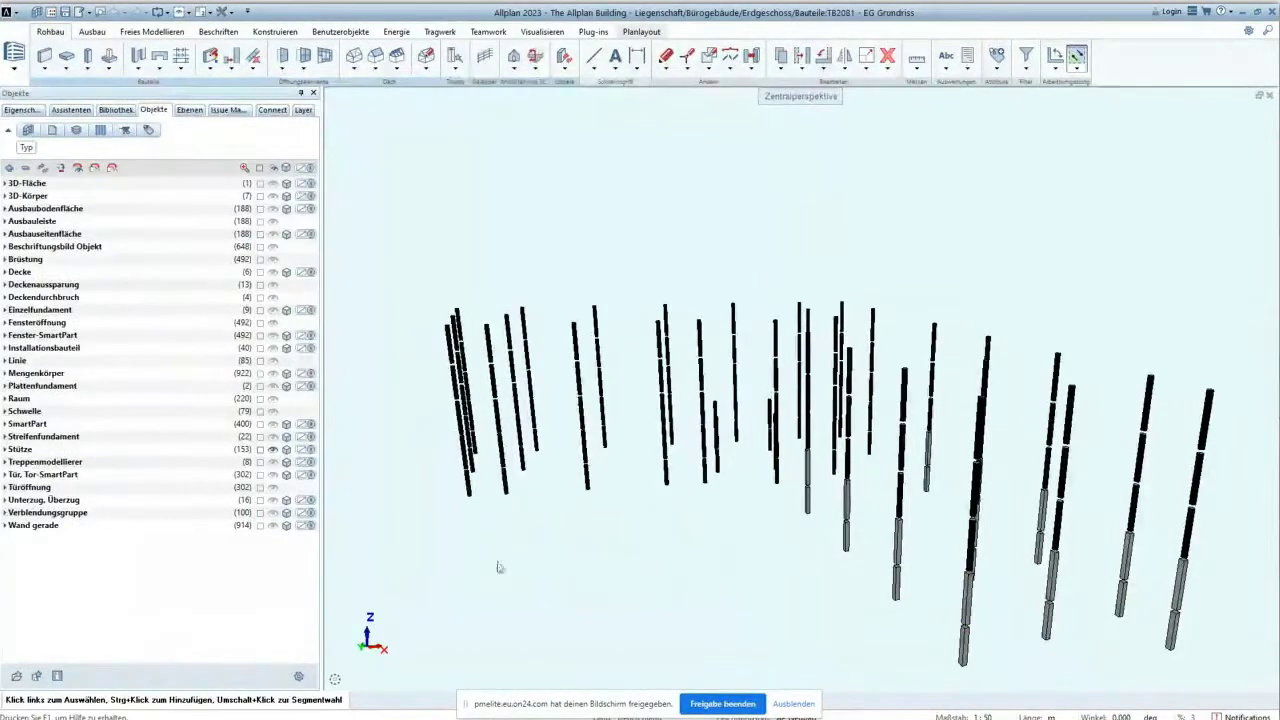
- Hide the columns and display only the straight walls (Wand gerade) with their openings to examine them across the building
click(273, 449)
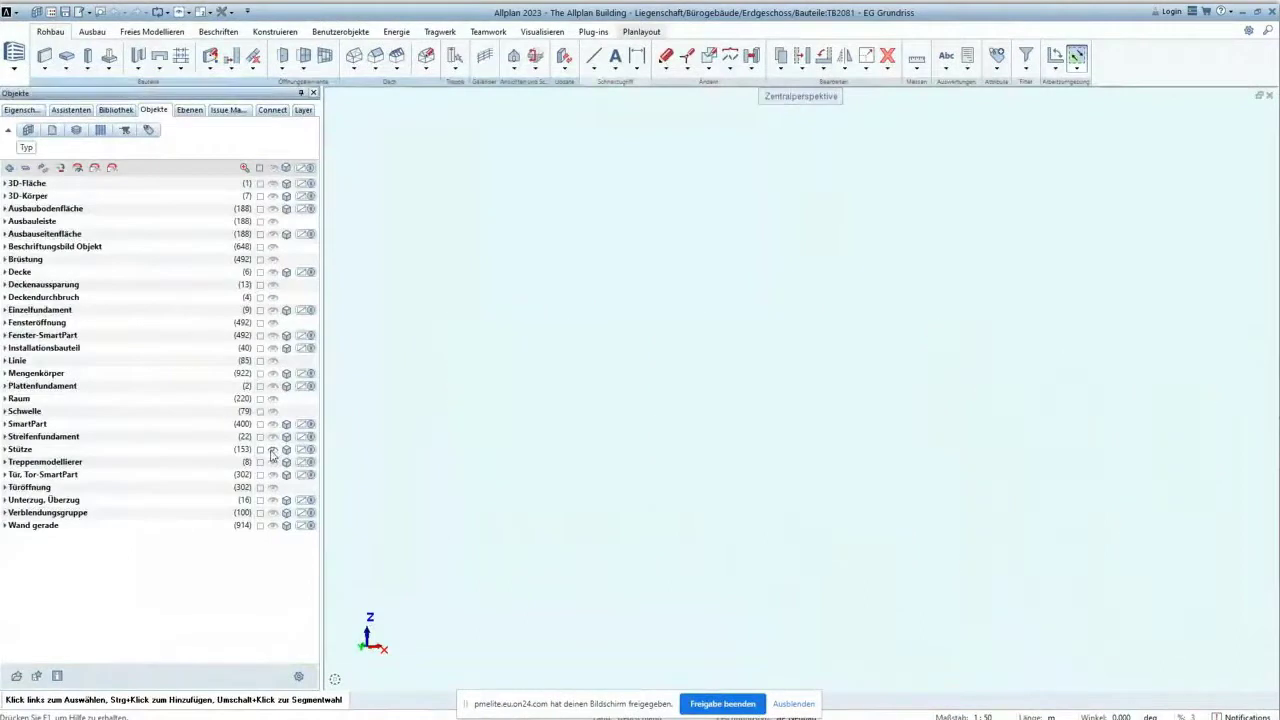
click(273, 525)
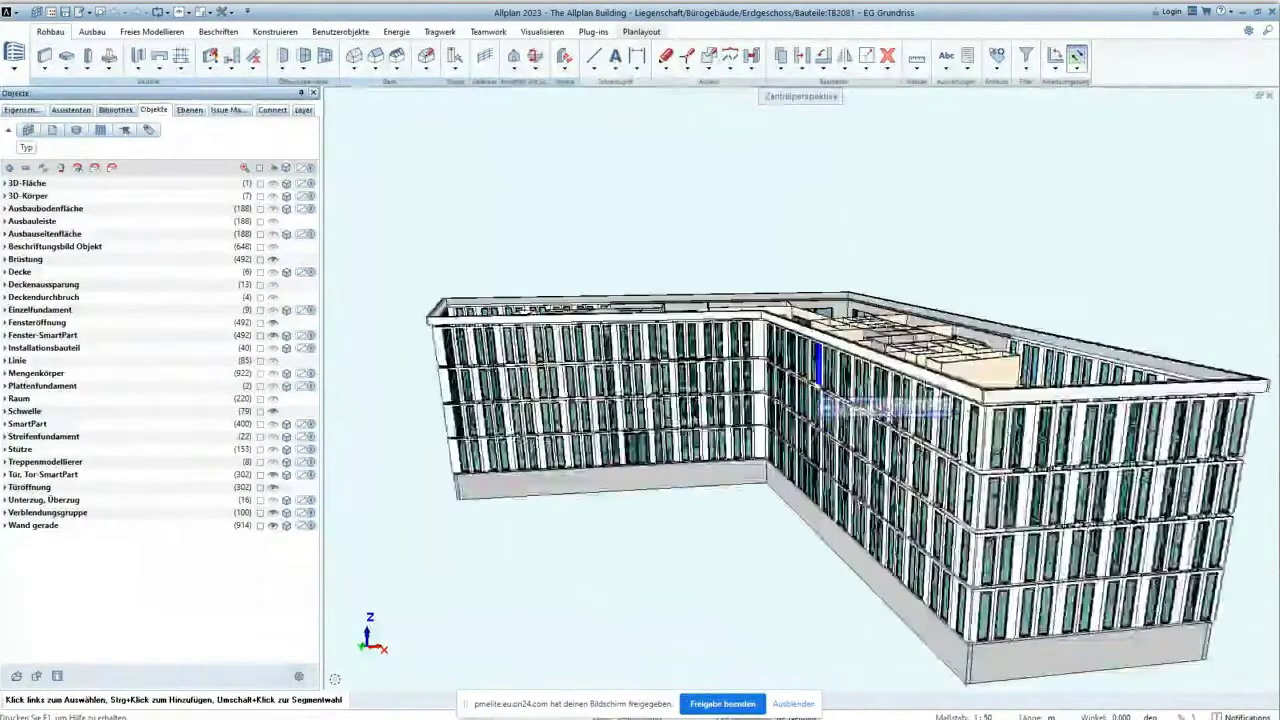
scroll(712, 540, down, 2)
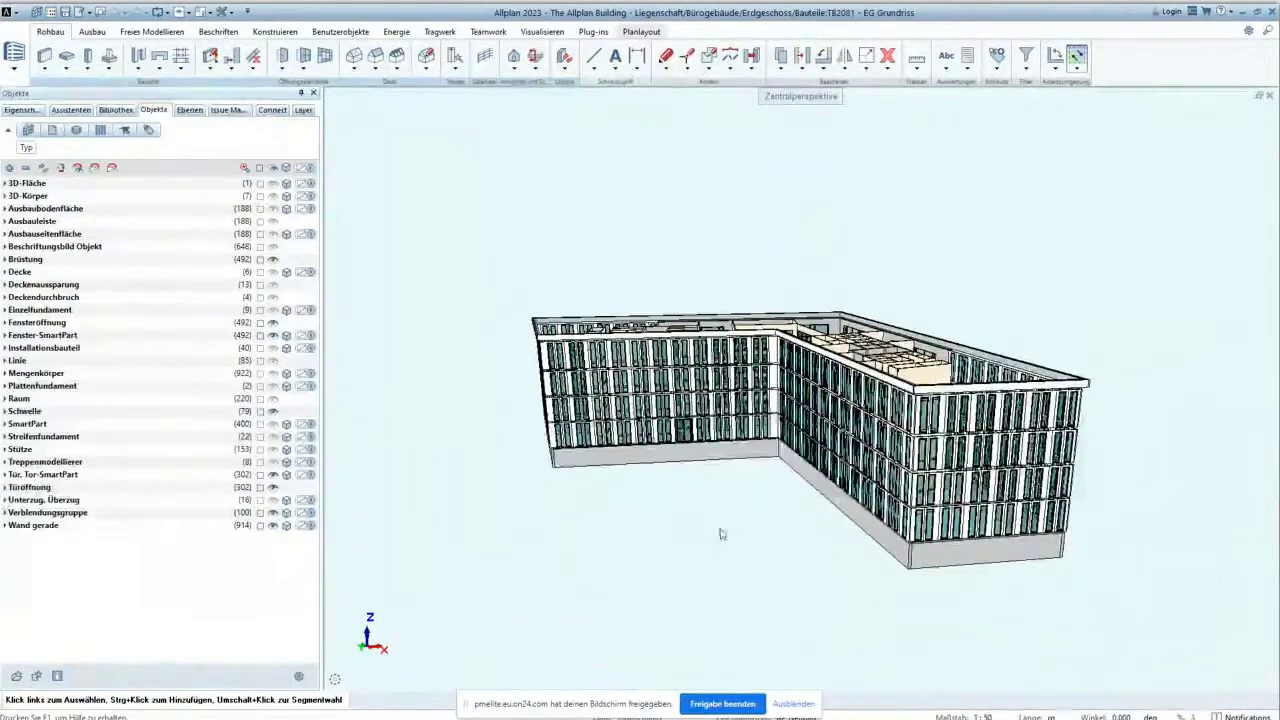
shift+middle_drag(728, 540, 755, 580)
- Select the top-storey end wall of the interior core in the front wing and open its attributes for modification
scroll(925, 480, up, 3)
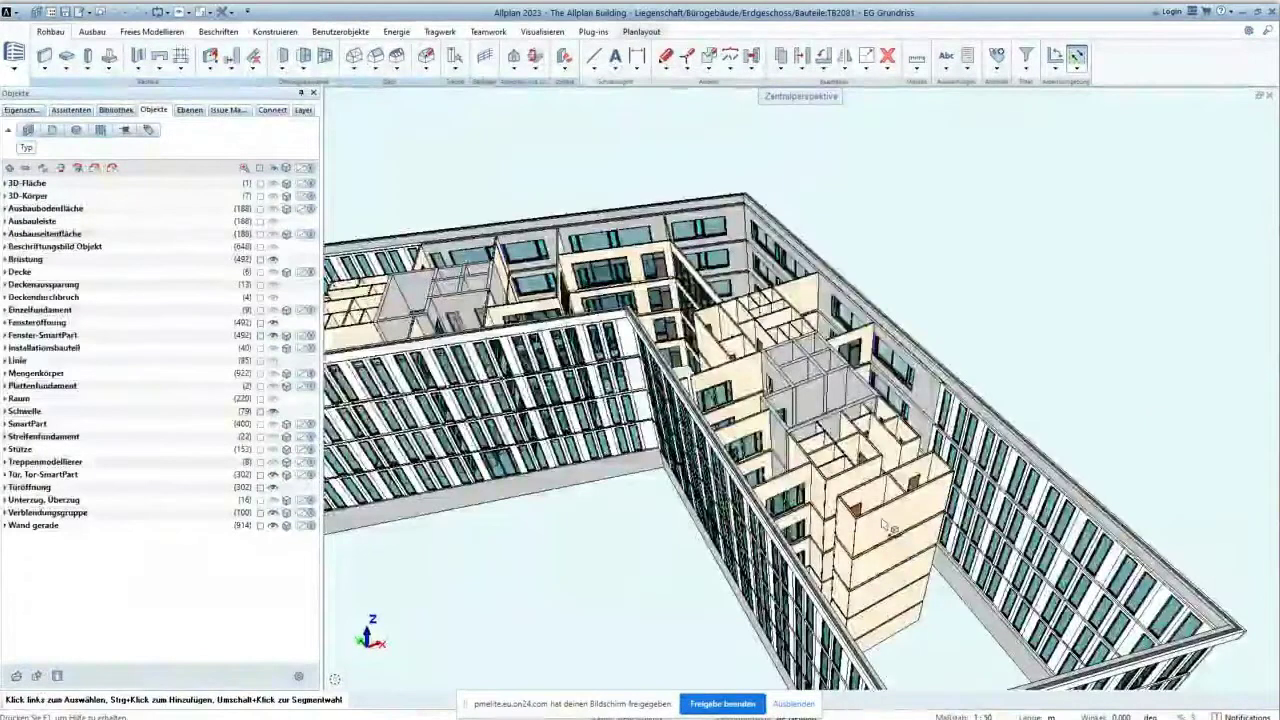
scroll(885, 527, up, 4)
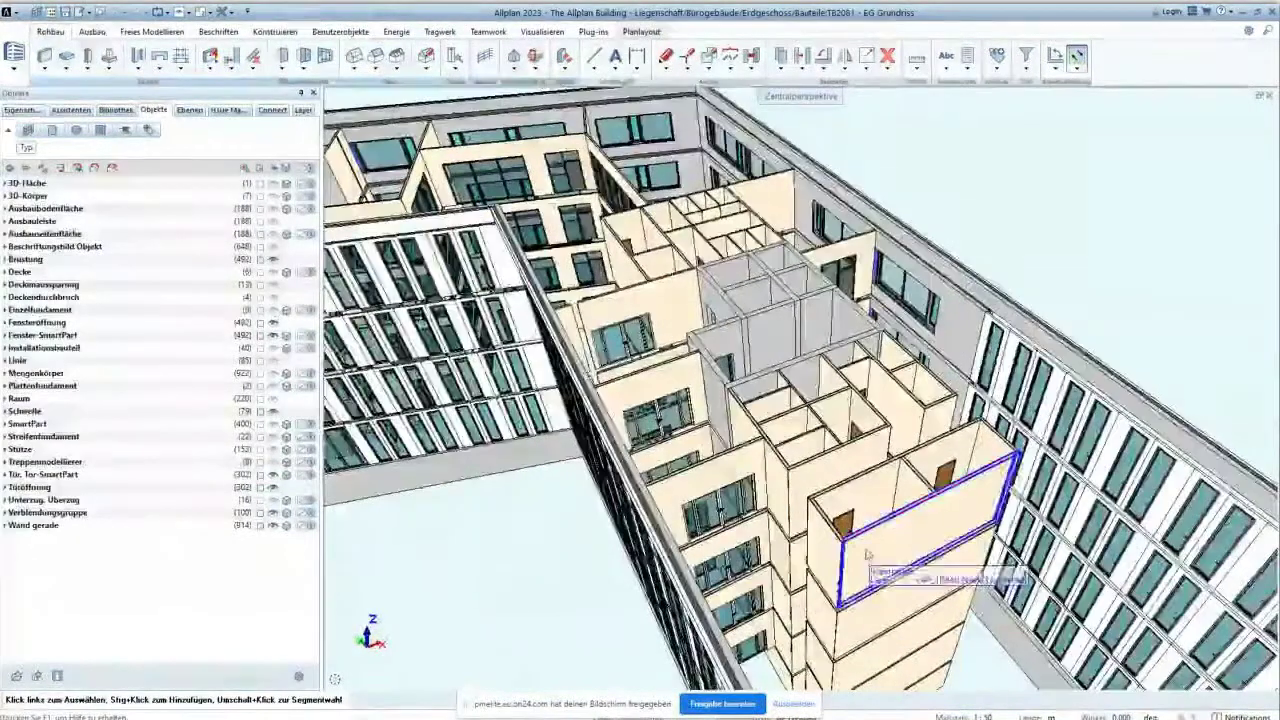
click(875, 560)
right_click(870, 559)
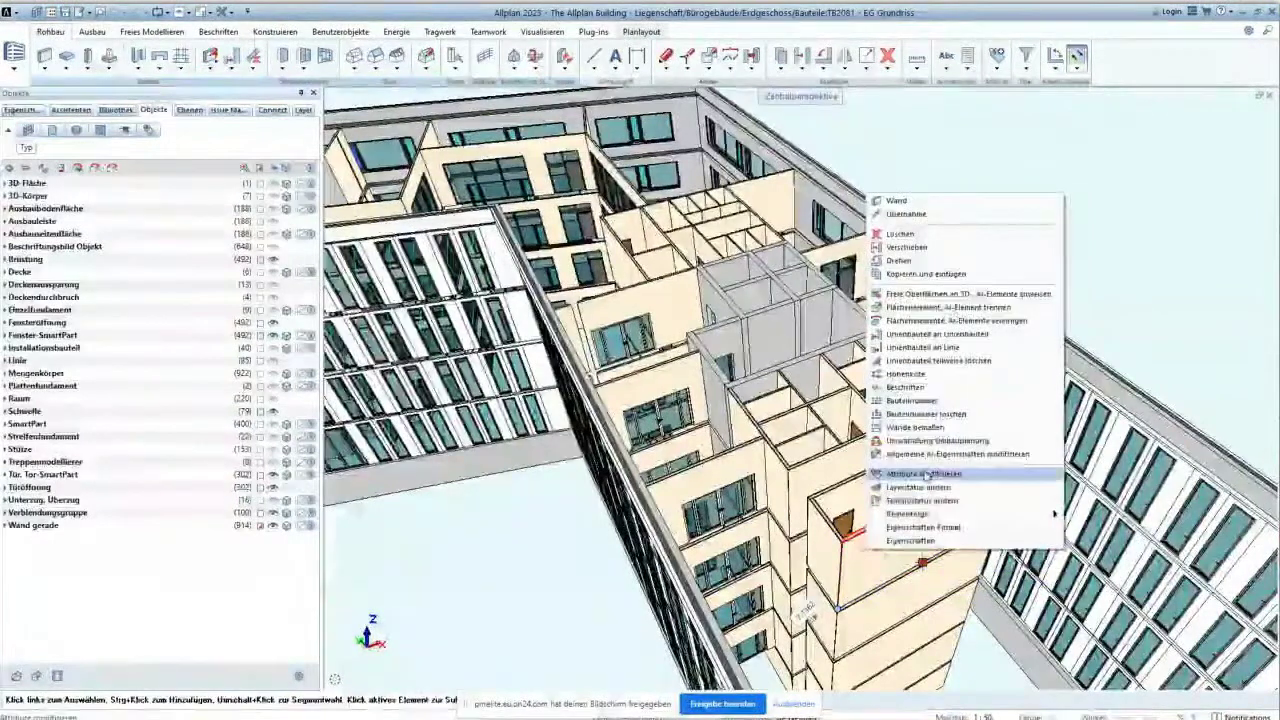
click(910, 473)
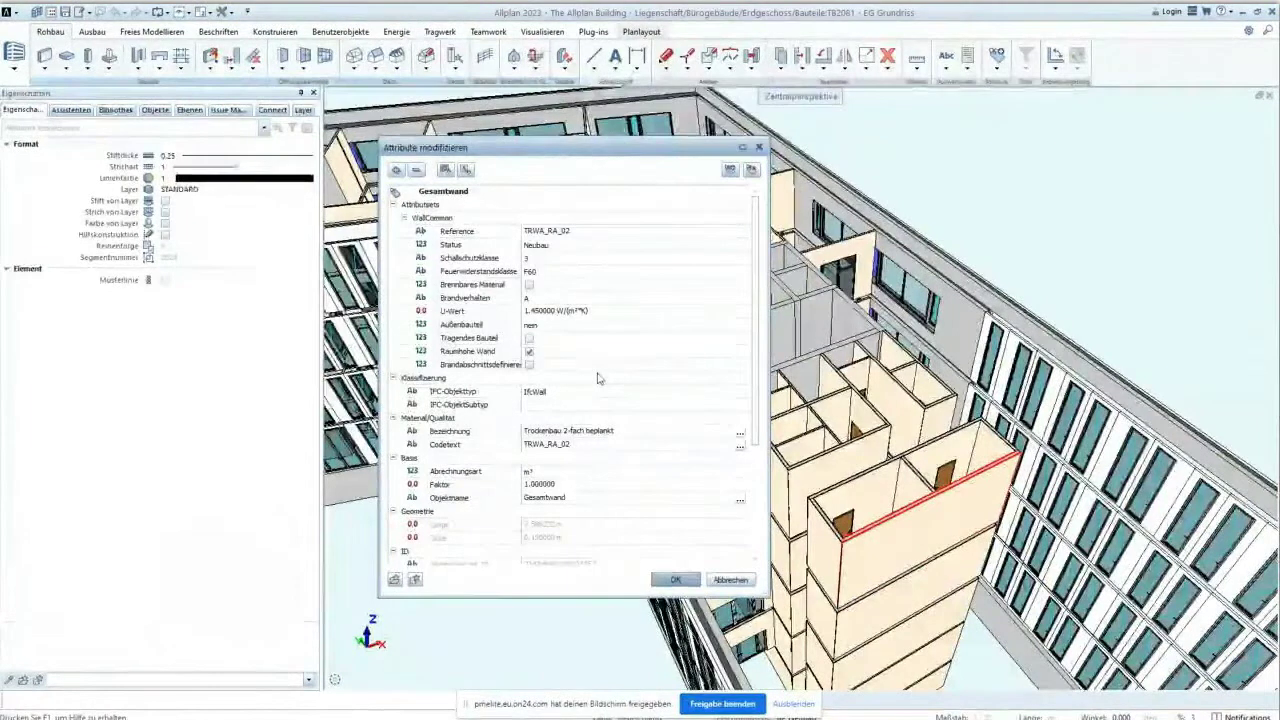
- Collapse the wall's attribute groups, examine the WallCommon and Klassifizierung entries, and enlarge the attribute dialog
click(418, 171)
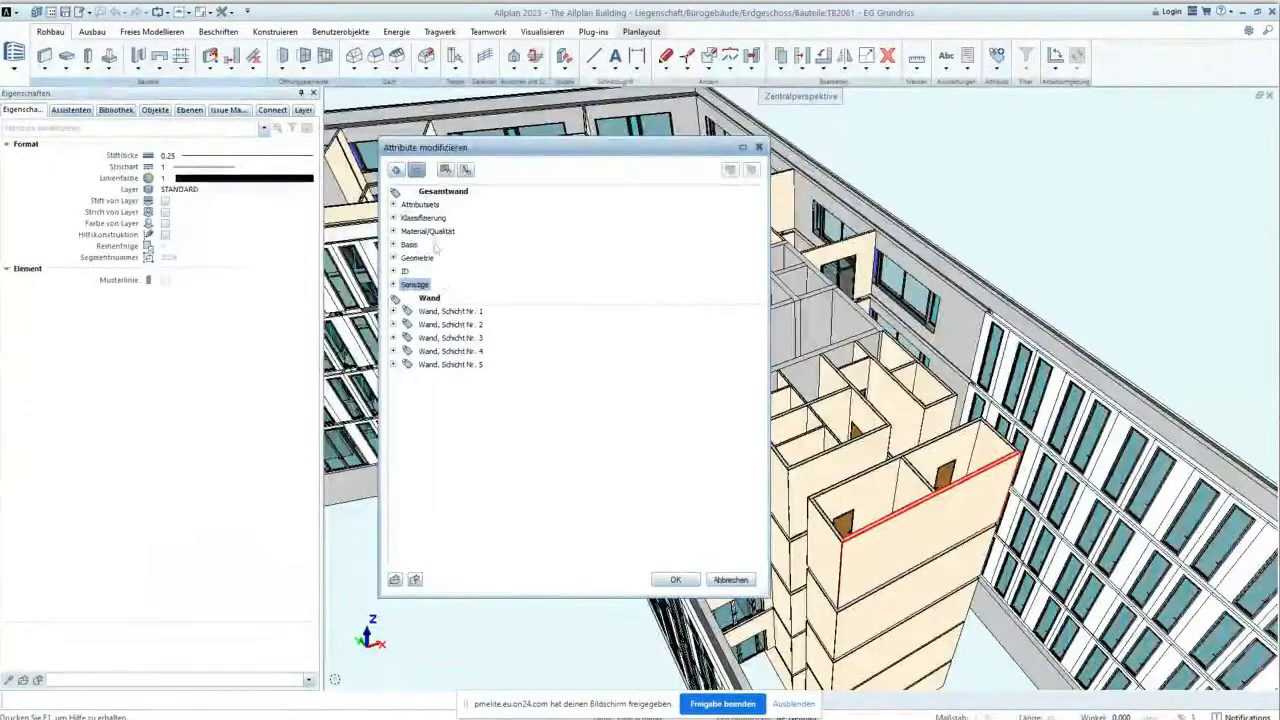
click(393, 204)
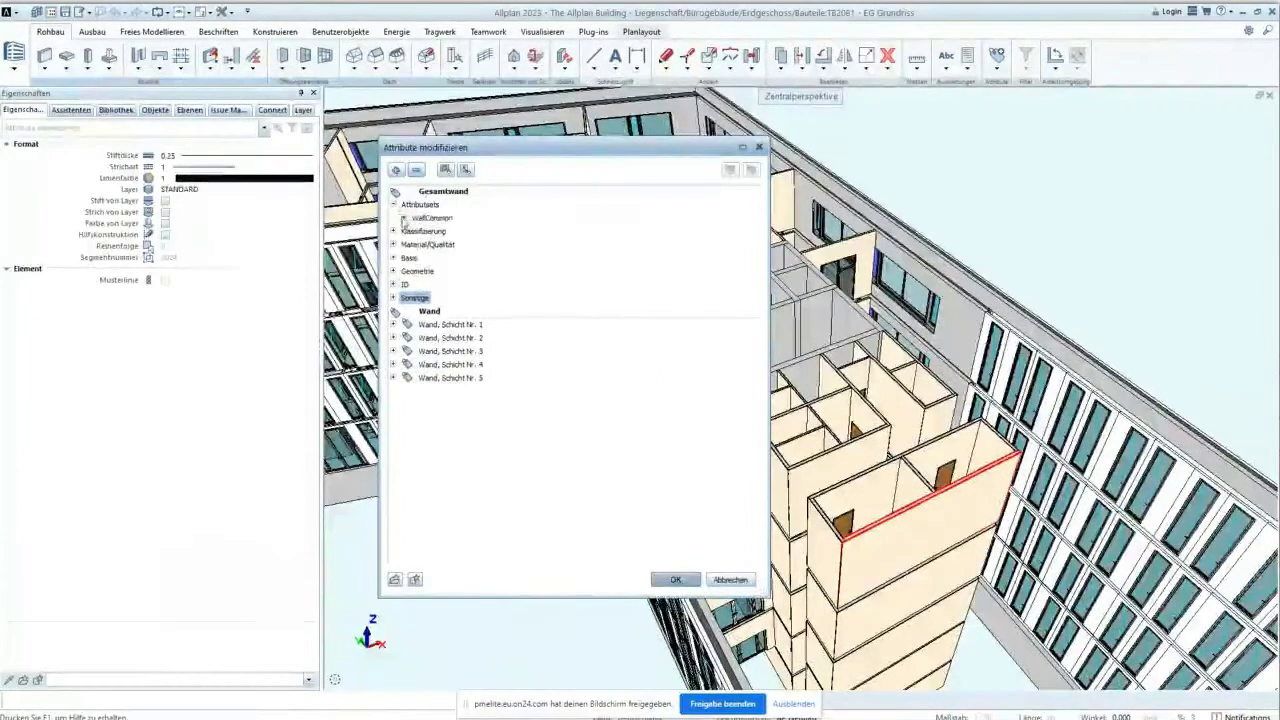
click(403, 218)
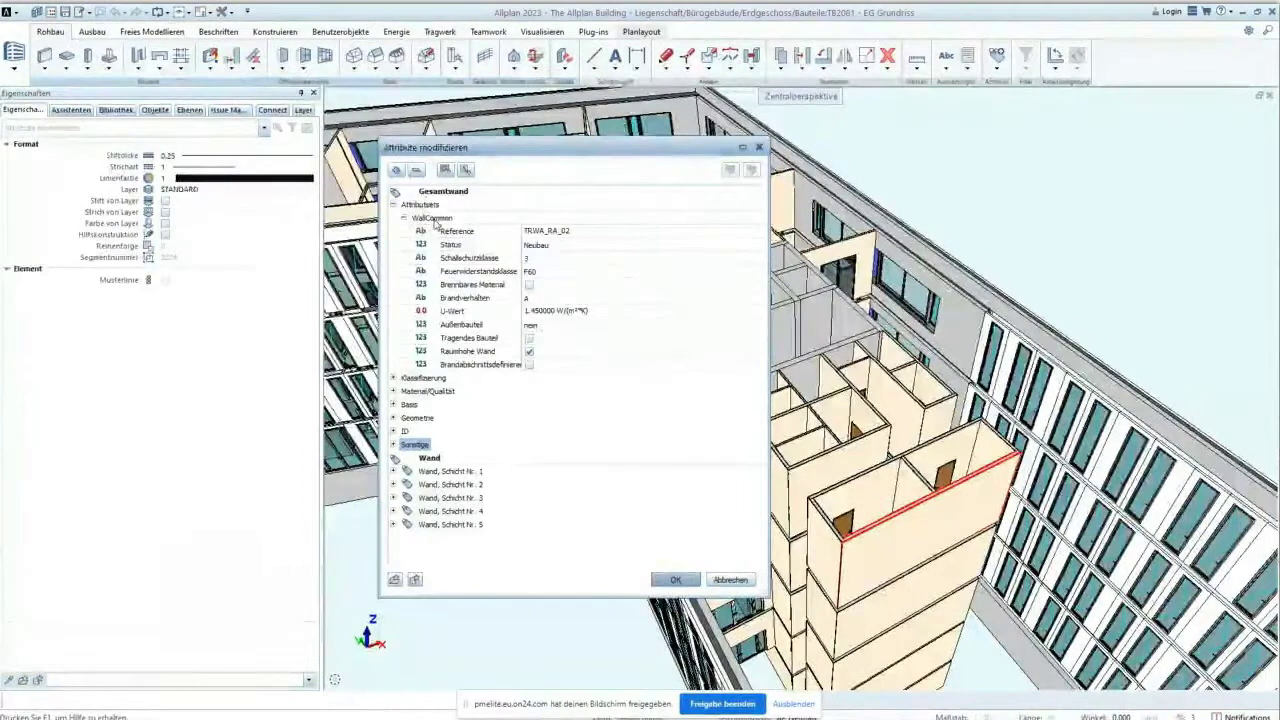
click(393, 377)
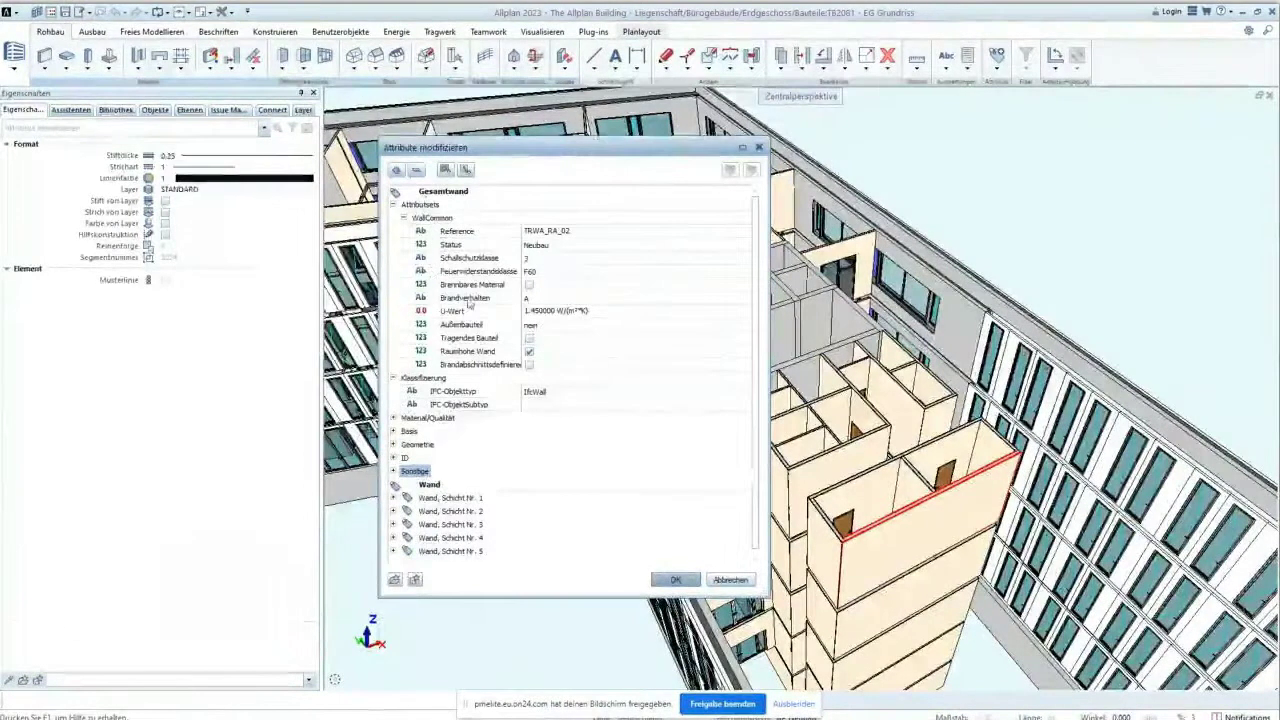
scroll(468, 305, down, 1)
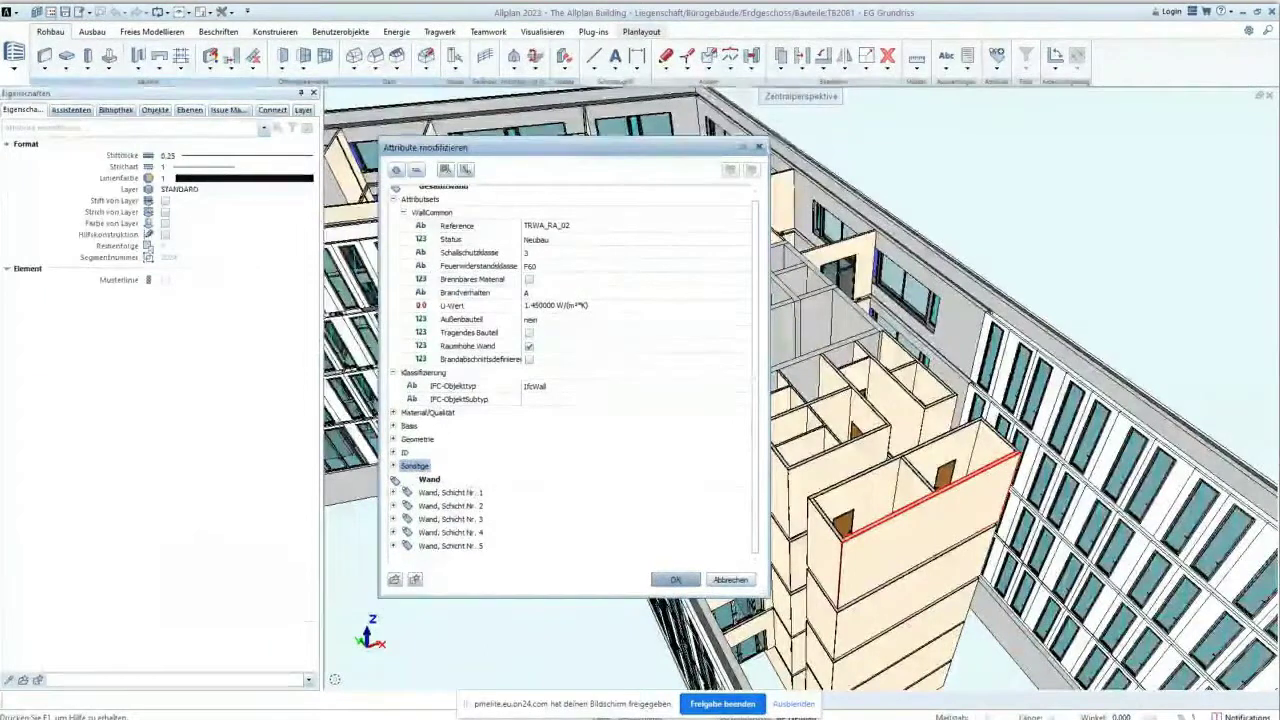
drag(768, 141, 677, 132)
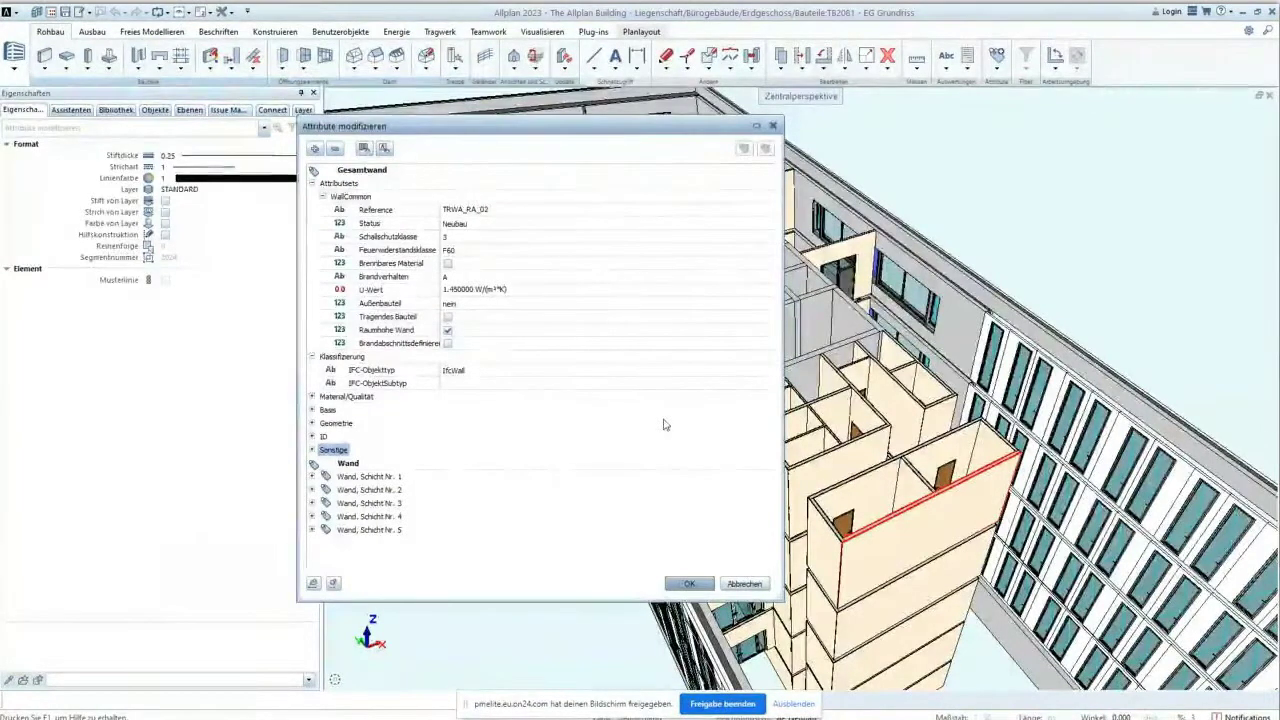
- Expand wall layer Schicht Nr. 1 and examine its classification, material and basic attributes
click(313, 478)
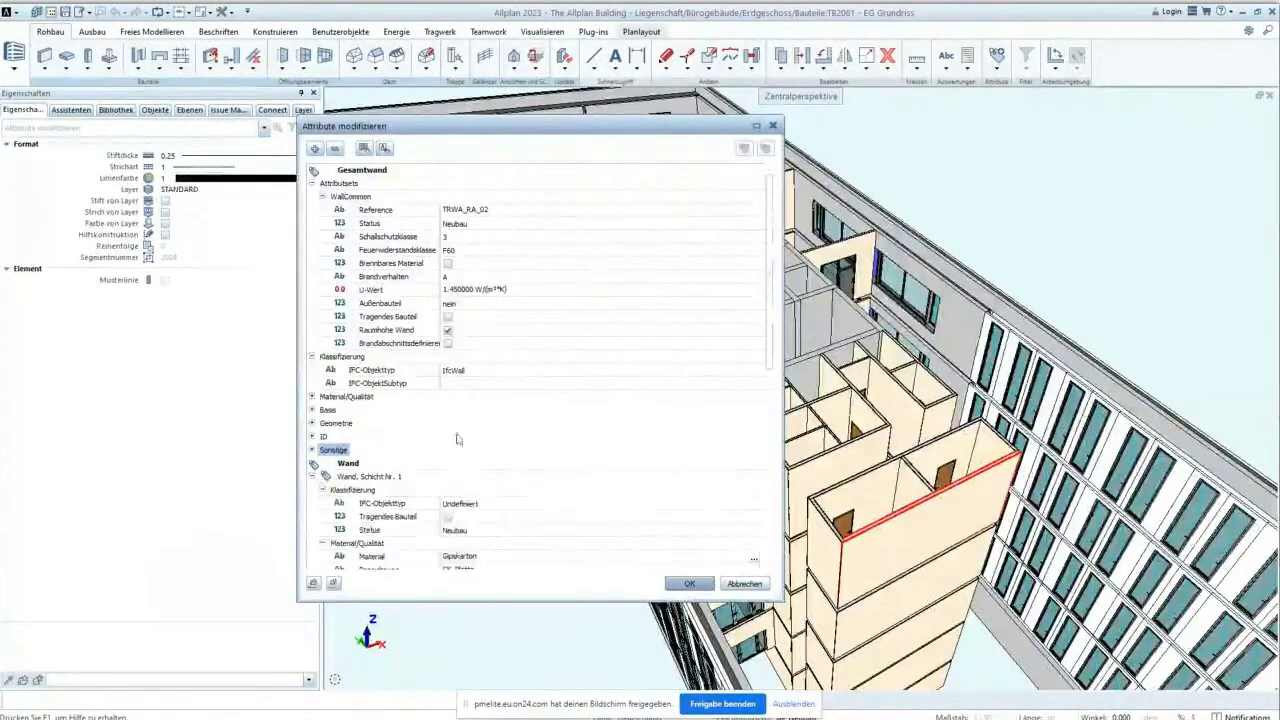
scroll(460, 430, down, 1)
scroll(460, 430, down, 4)
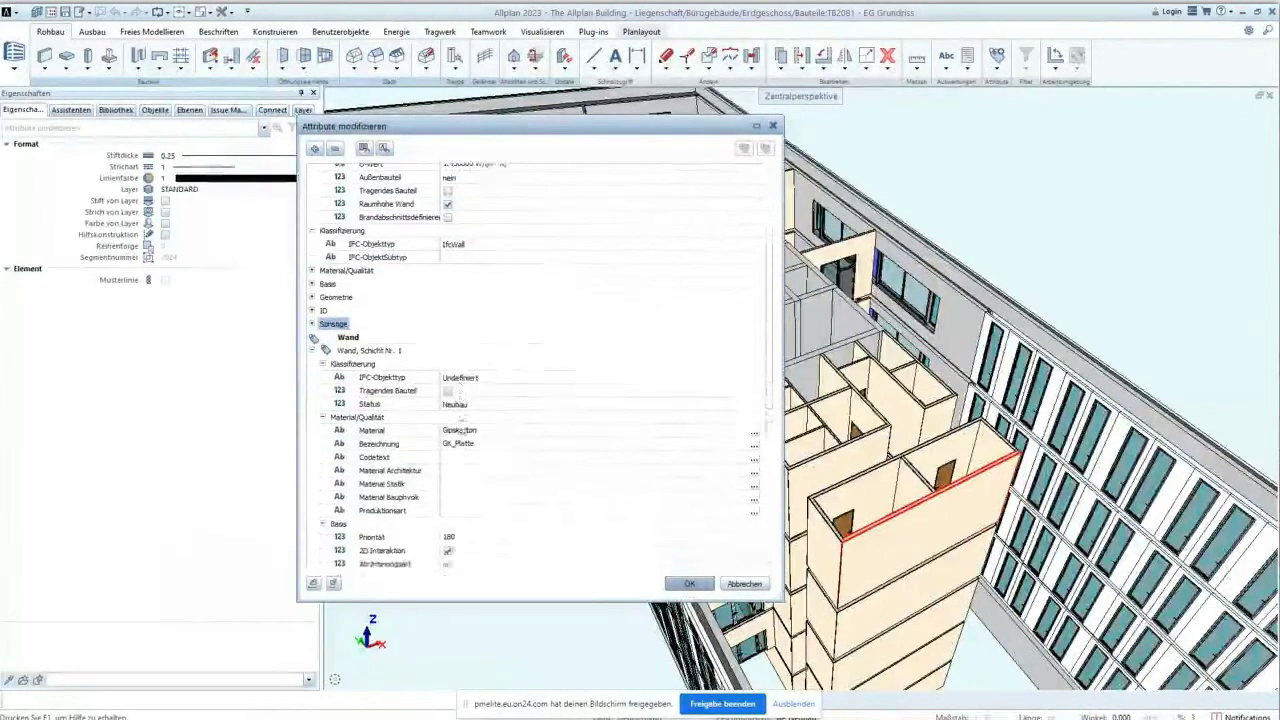
scroll(460, 430, down, 2)
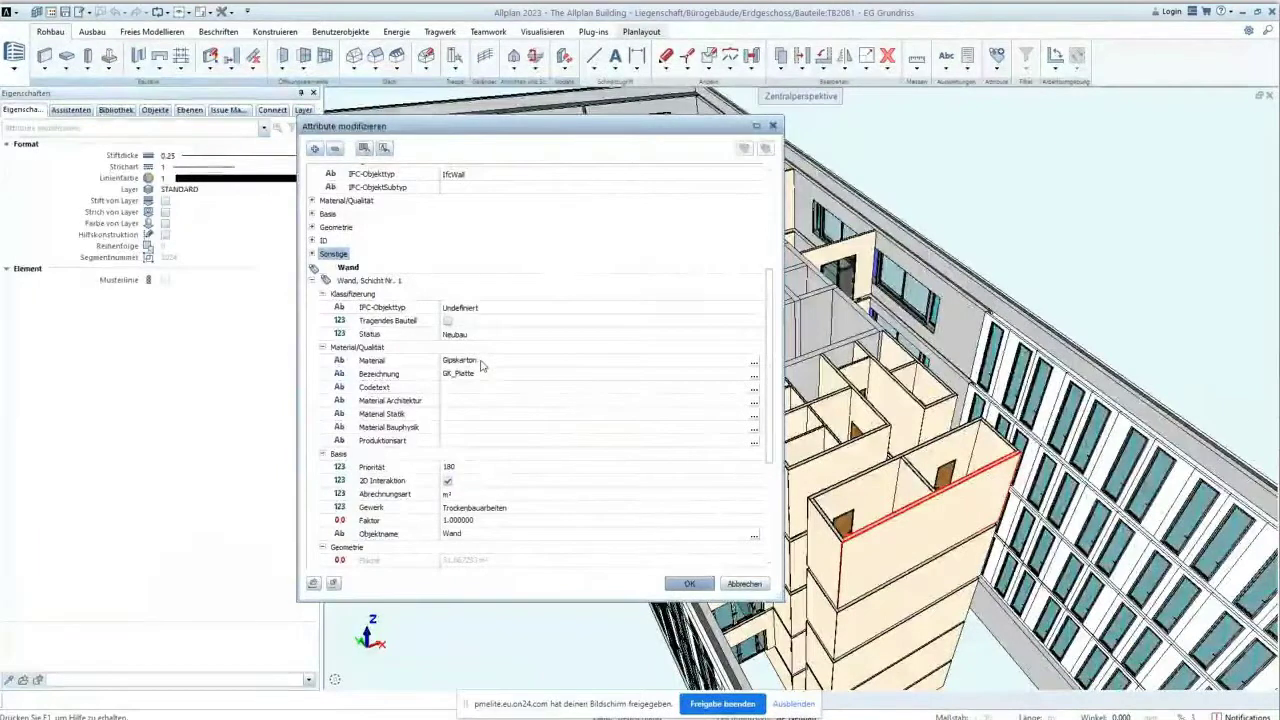
- Collapse layer Schicht Nr. 1, examine the attributes of Schicht Nr. 3, and close the attribute dialog with OK
click(312, 281)
click(312, 503)
scroll(460, 475, down, 3)
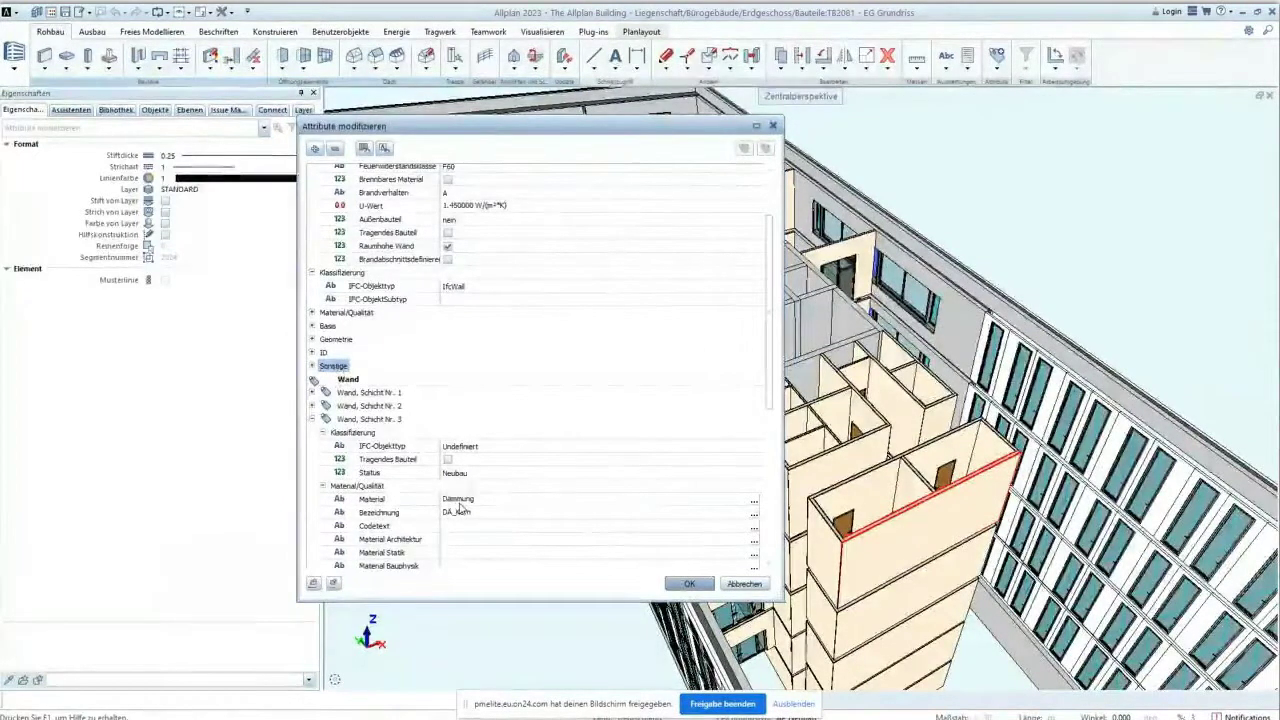
click(686, 586)
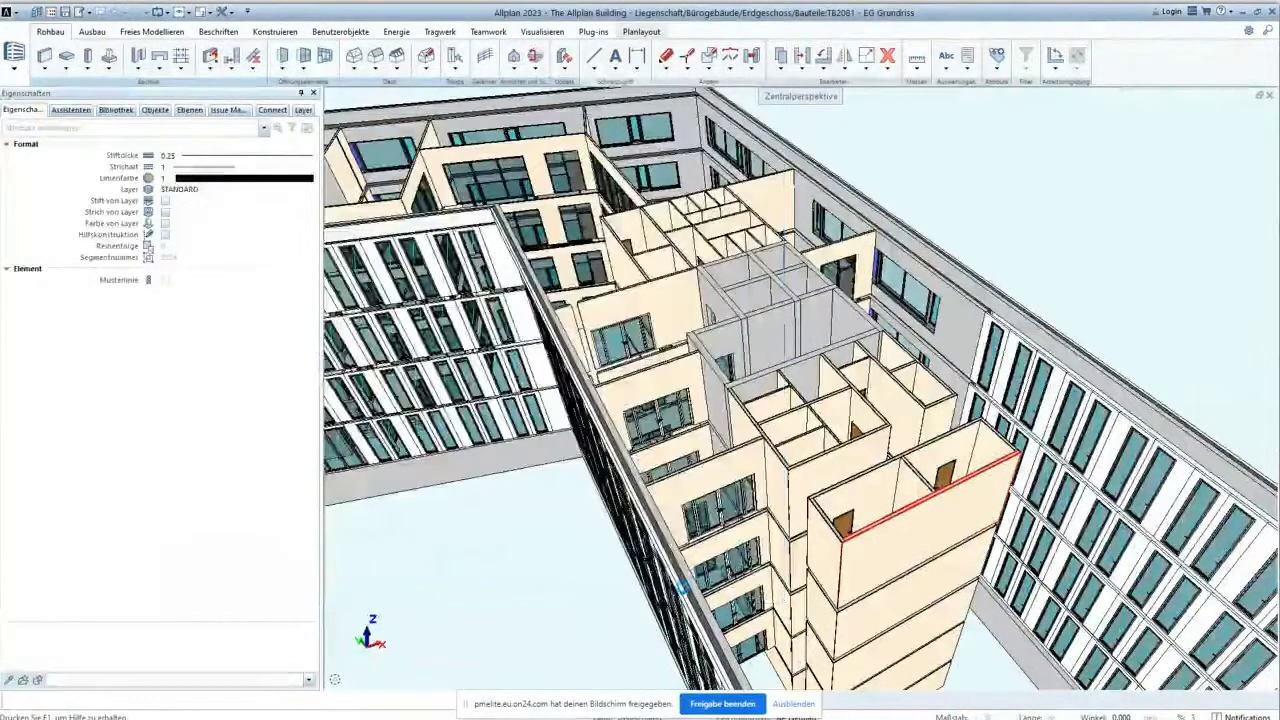
- Hide the straight walls and display only the rooms (Raum) with their associated surfaces and labels
click(155, 110)
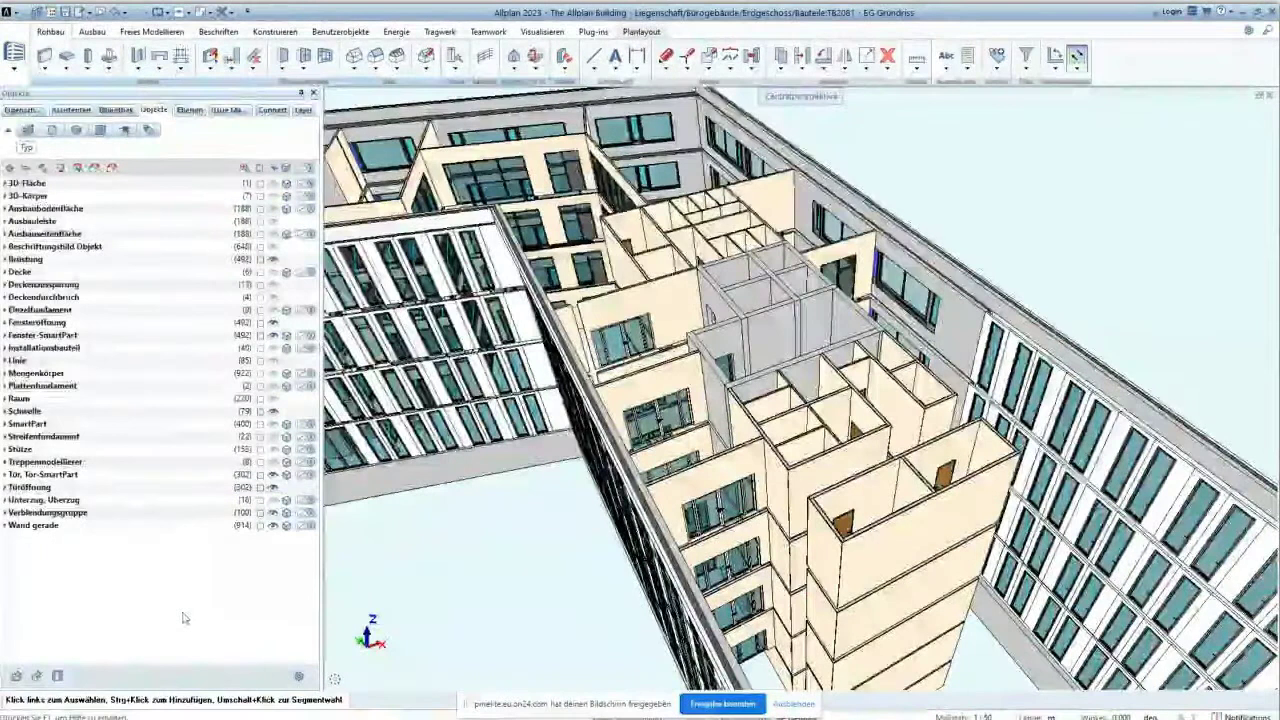
click(273, 527)
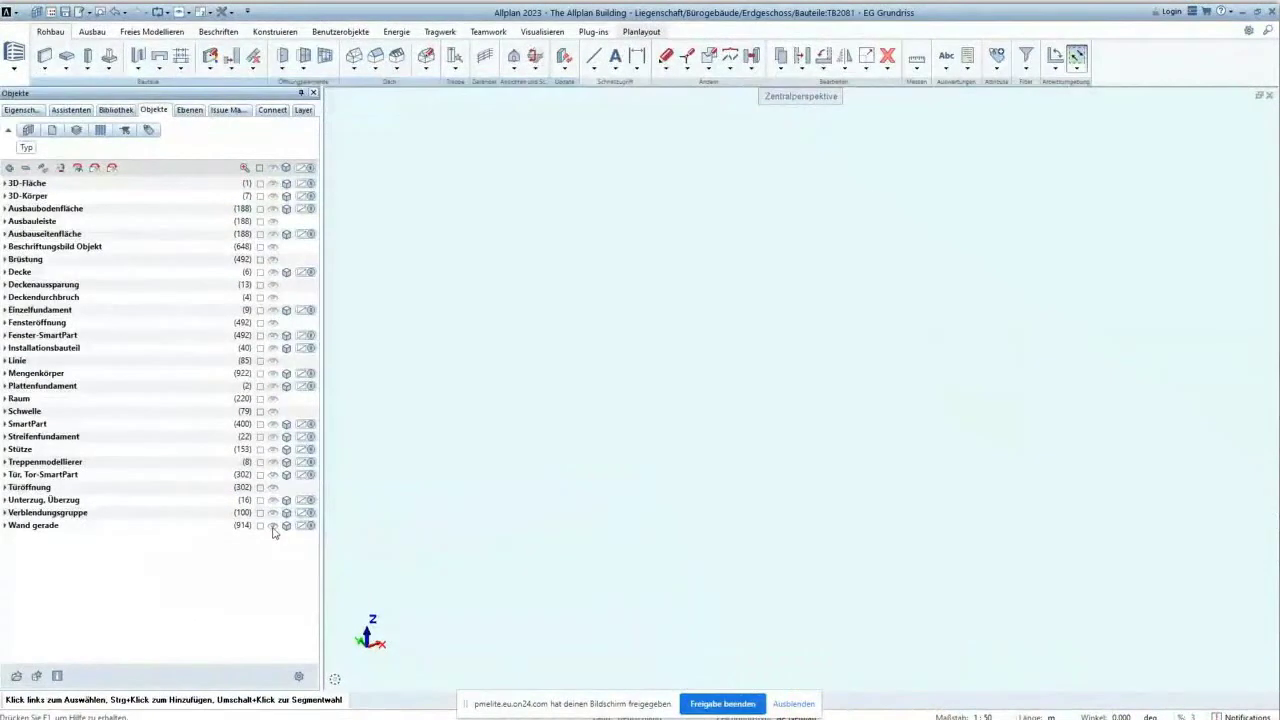
click(271, 410)
click(273, 408)
click(273, 404)
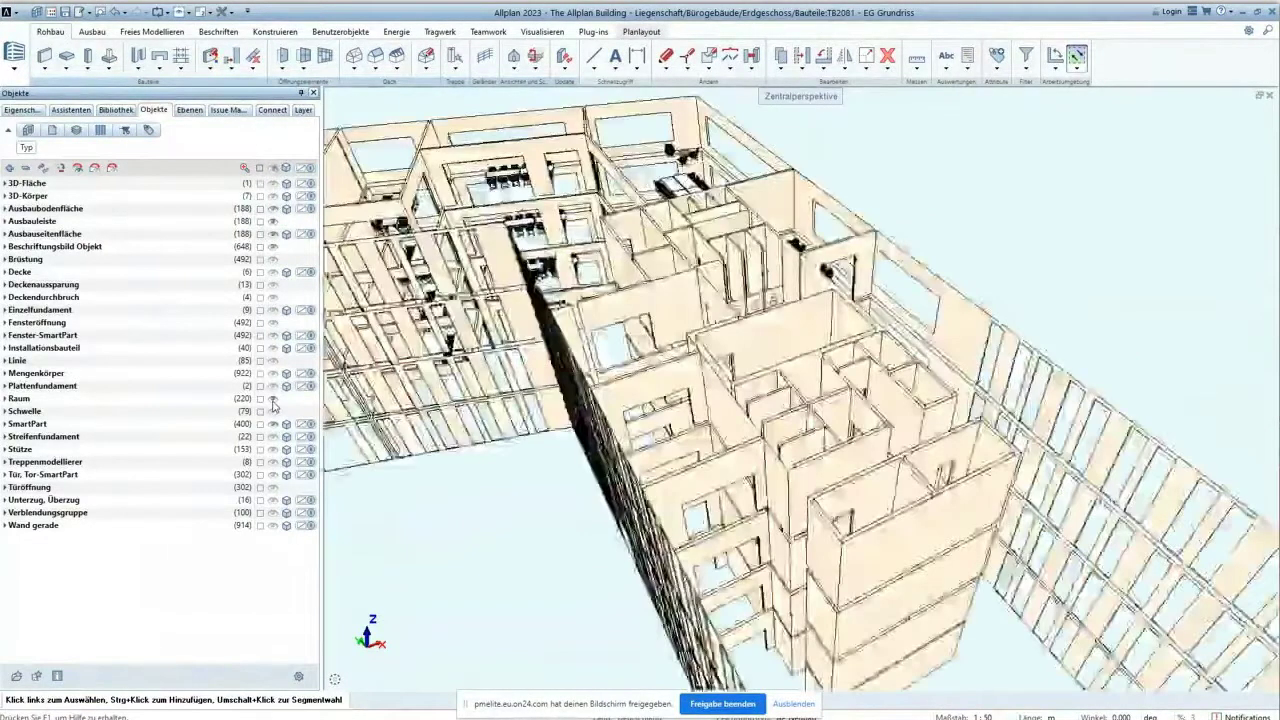
click(273, 404)
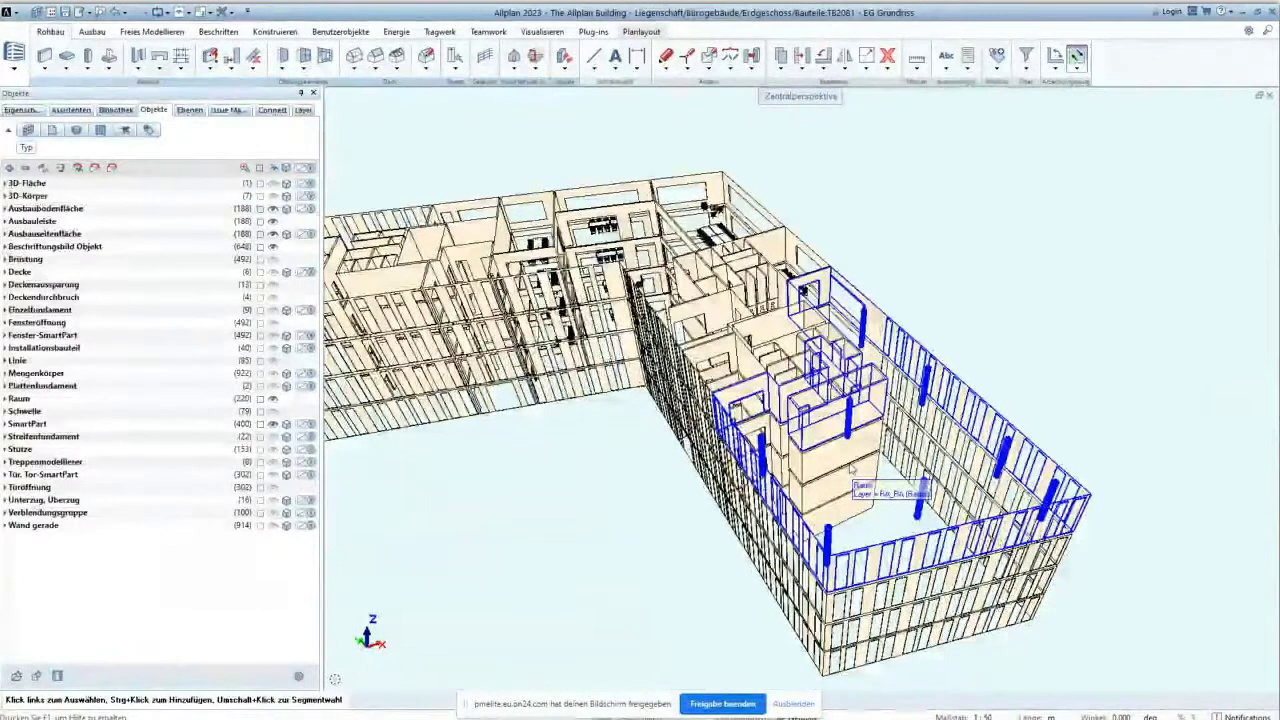
- Select the small room at the end of the front wing's interior core and open its attributes for modification
click(849, 467)
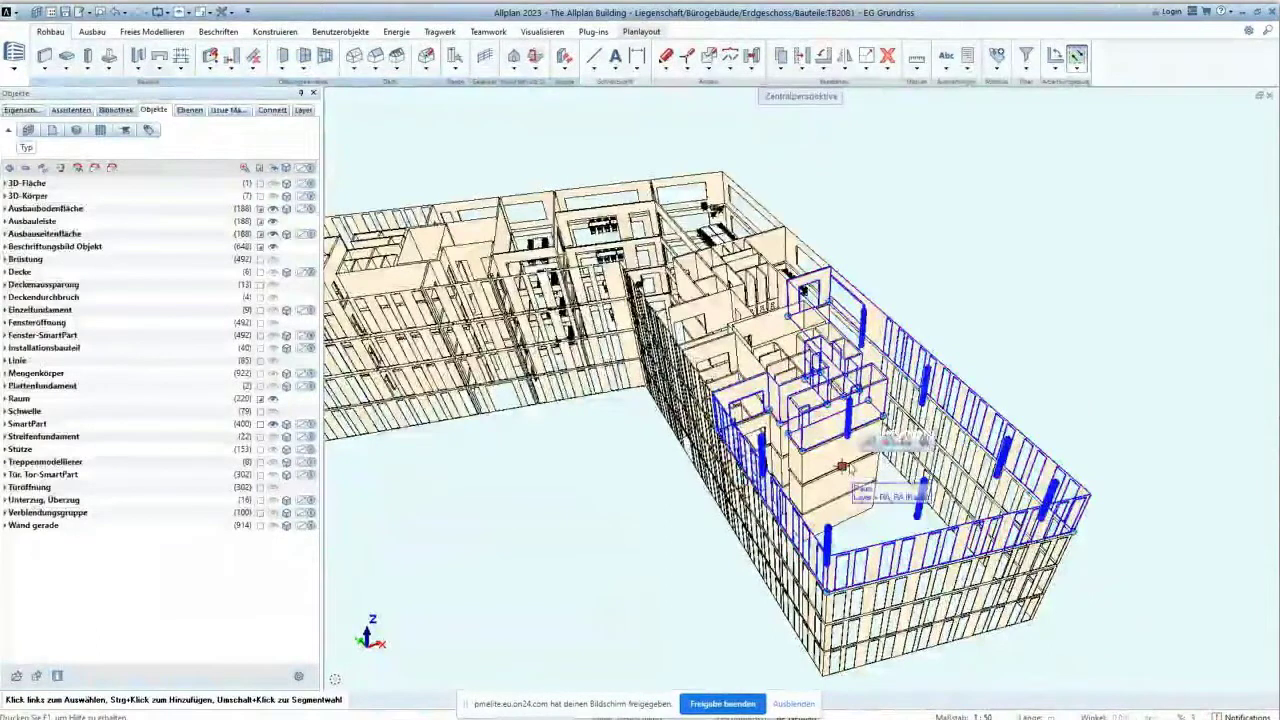
right_click(843, 467)
click(943, 451)
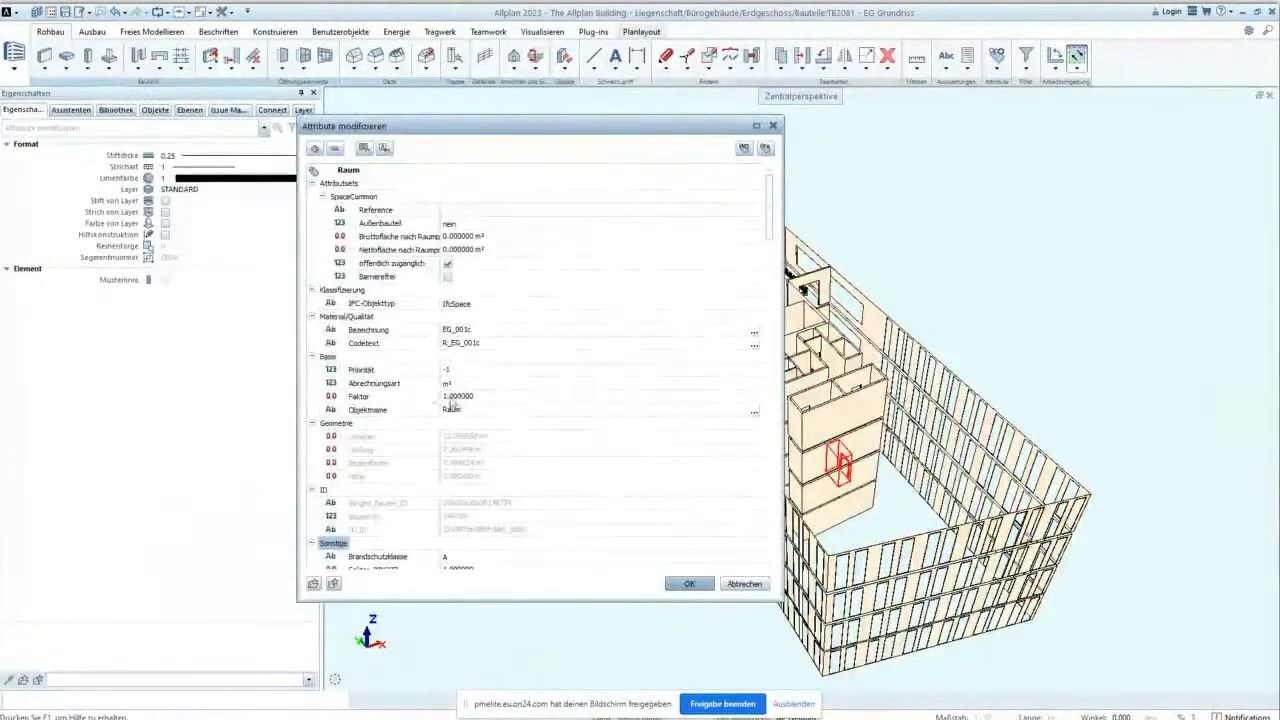
- Collapse the room's attribute groups and examine its SpaceCommon, Klassifizierung and Geometrie entries
click(336, 149)
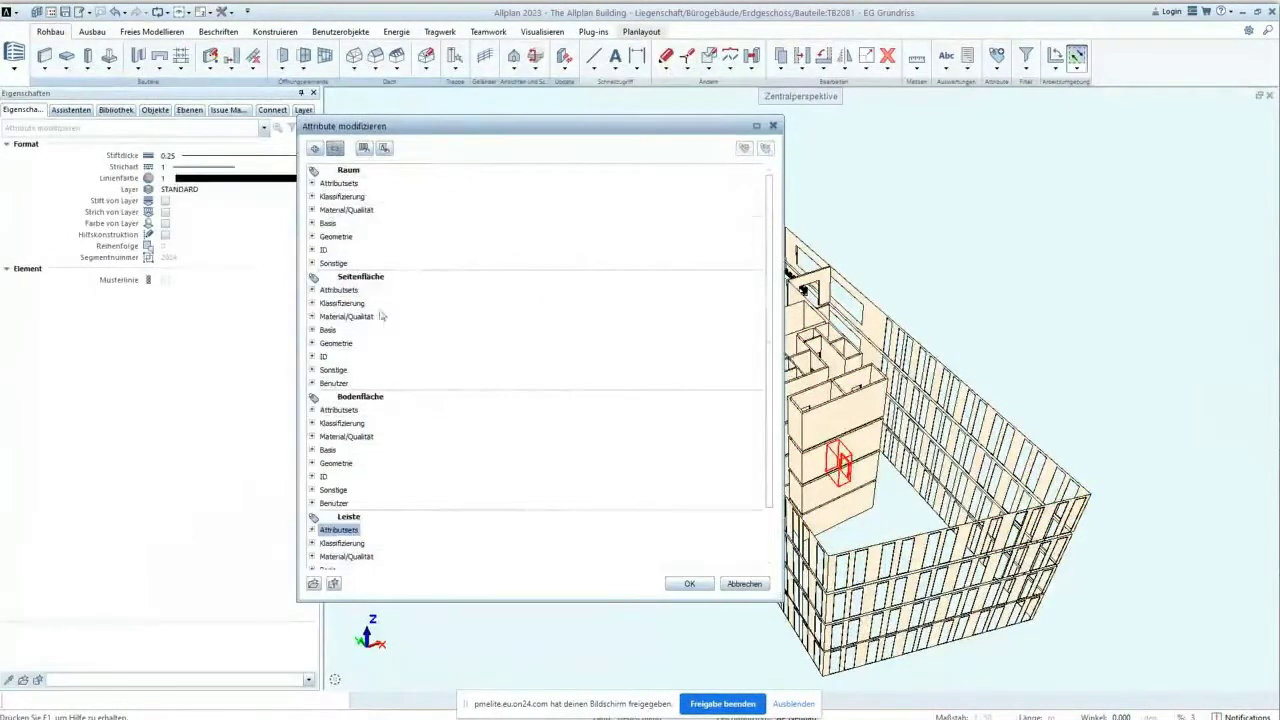
click(312, 183)
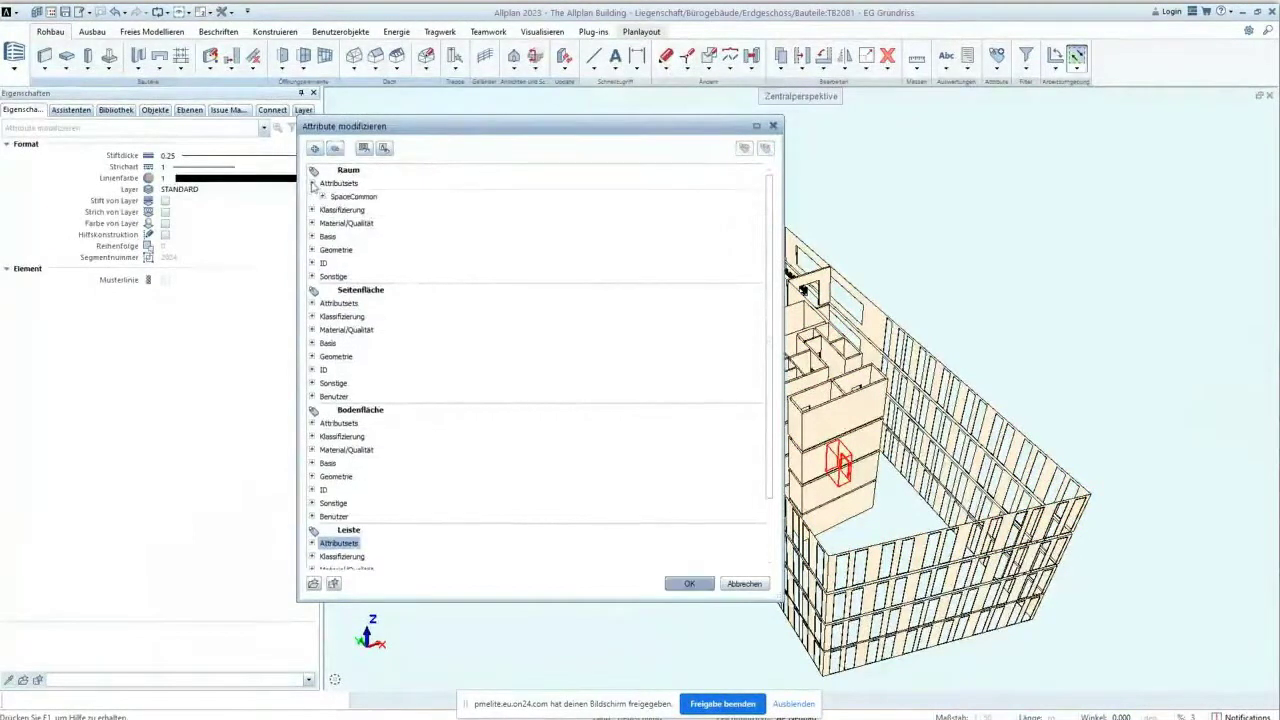
click(322, 197)
click(322, 197)
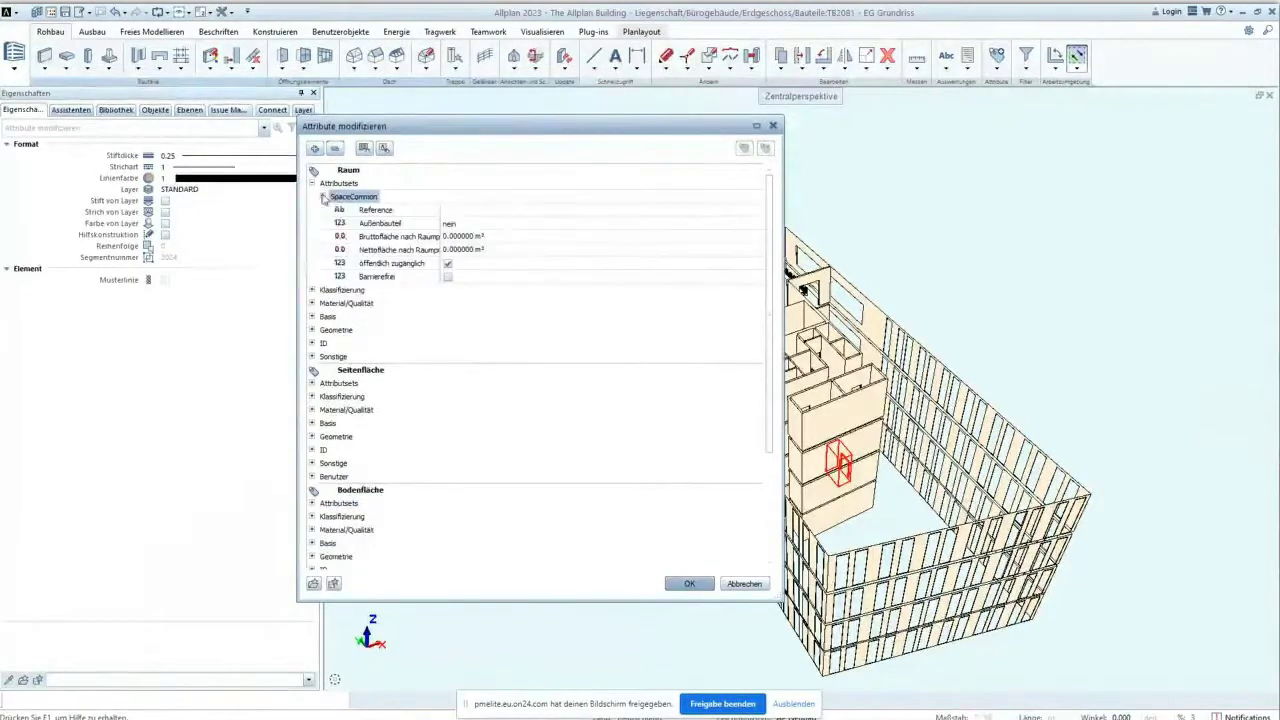
click(312, 290)
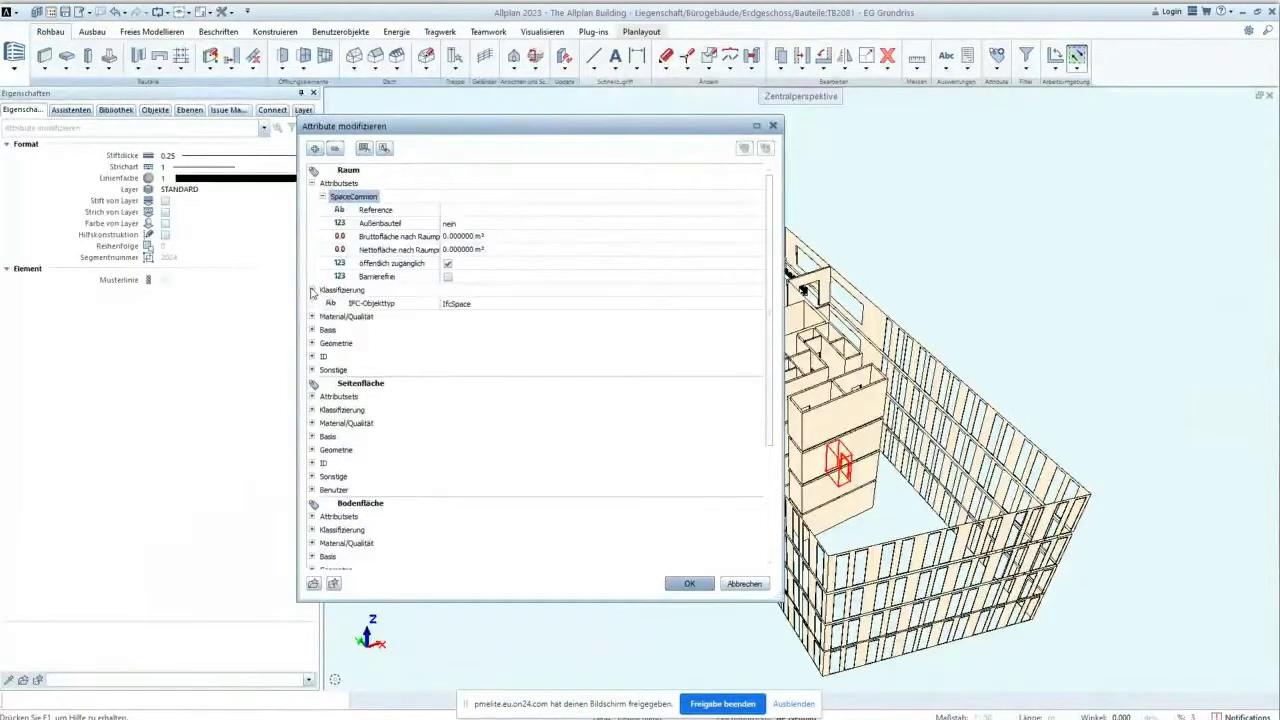
click(312, 343)
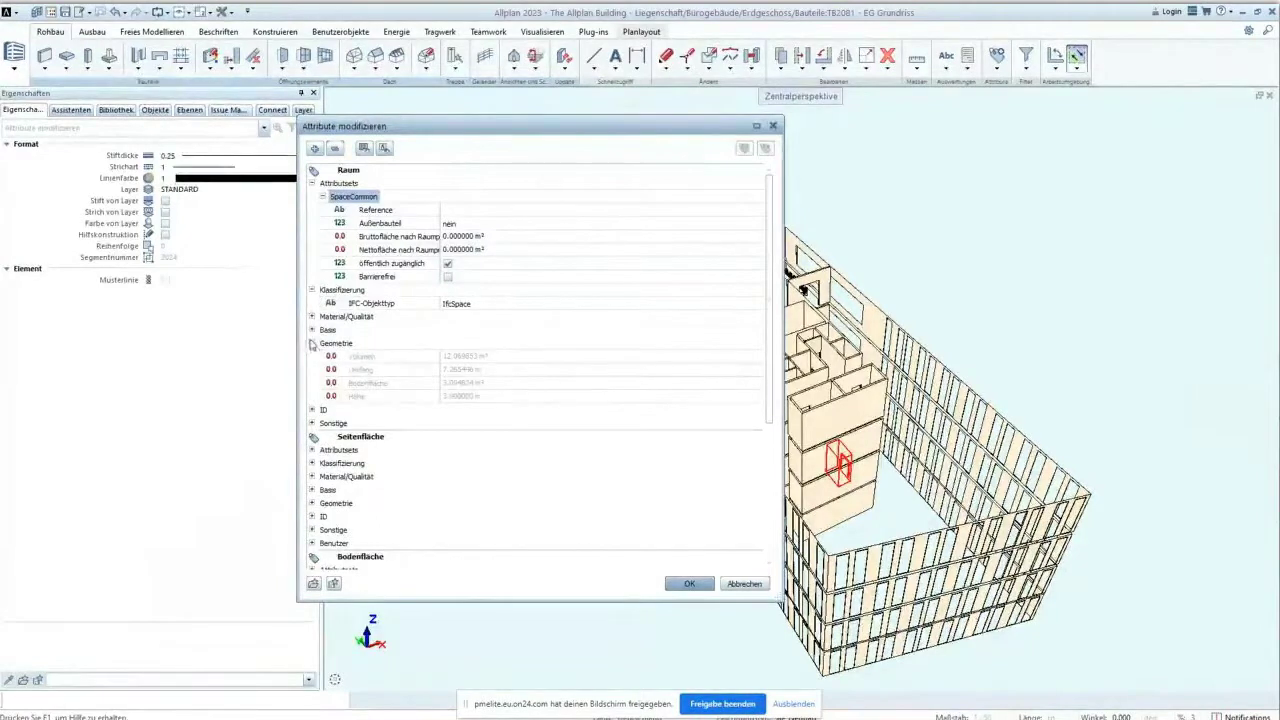
- Check the room's Basis group and collapse Klassifizierung and the attribute sets, leaving only Geometrie expanded
click(314, 345)
click(311, 290)
click(312, 330)
click(312, 330)
click(321, 196)
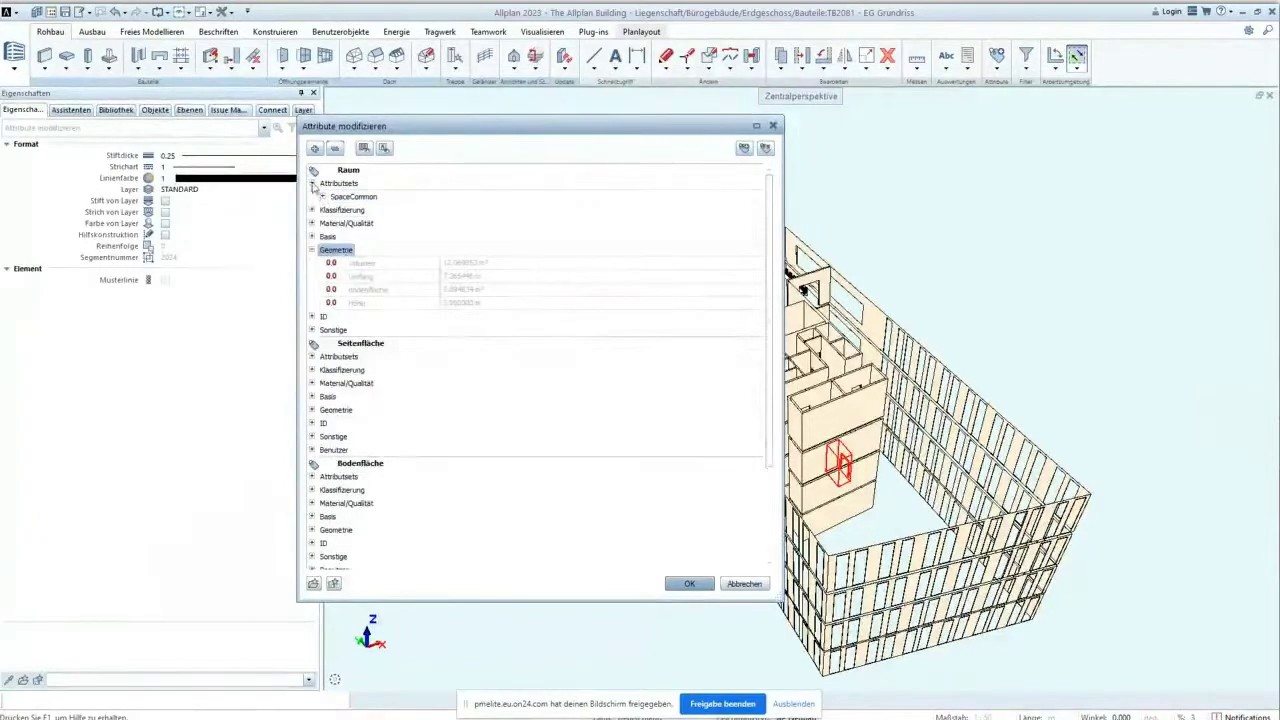
click(312, 183)
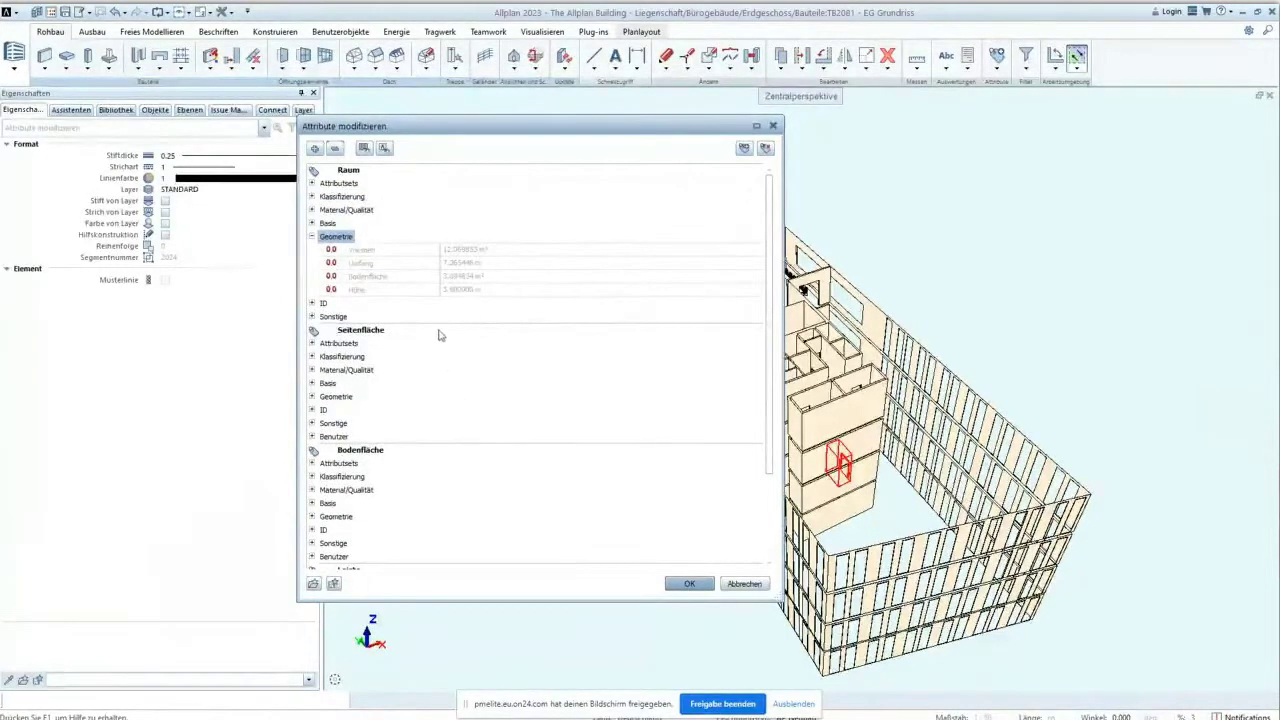
- Review the room's Seitenfläche, Bodenfläche and Leiste attribute sections, and cancel the attribute dialog
scroll(439, 335, down, 1)
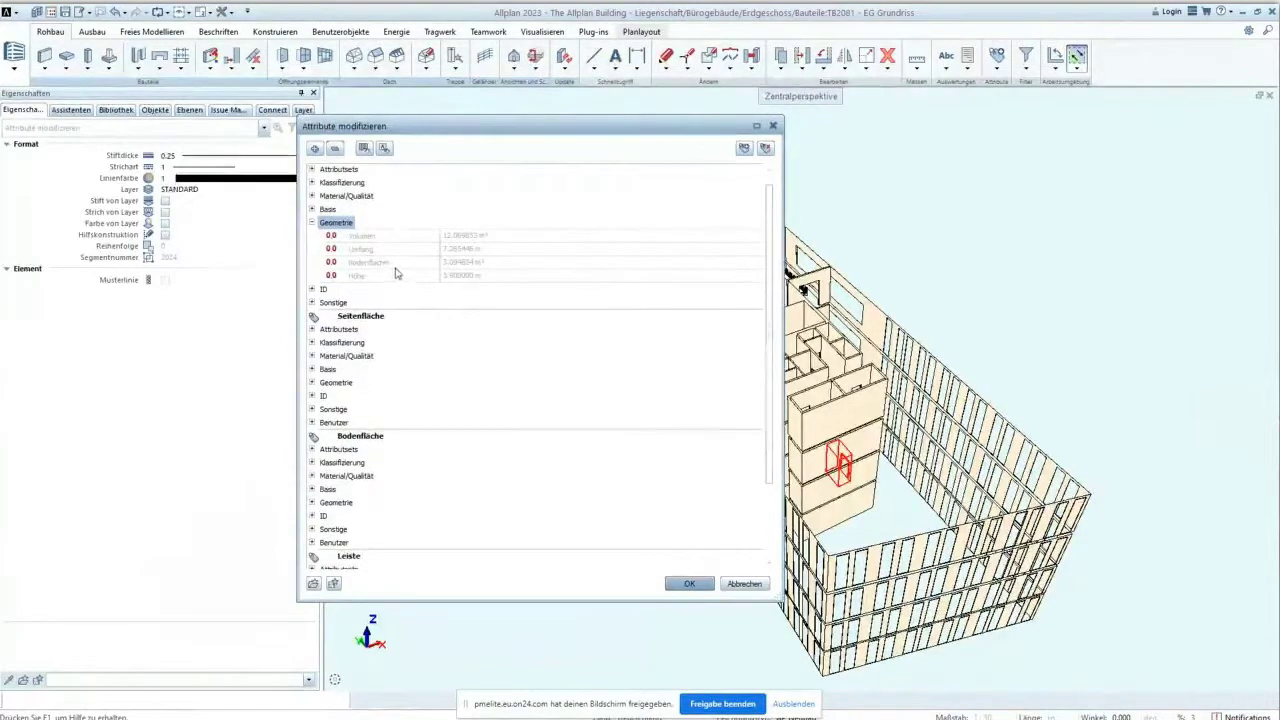
scroll(396, 272, down, 3)
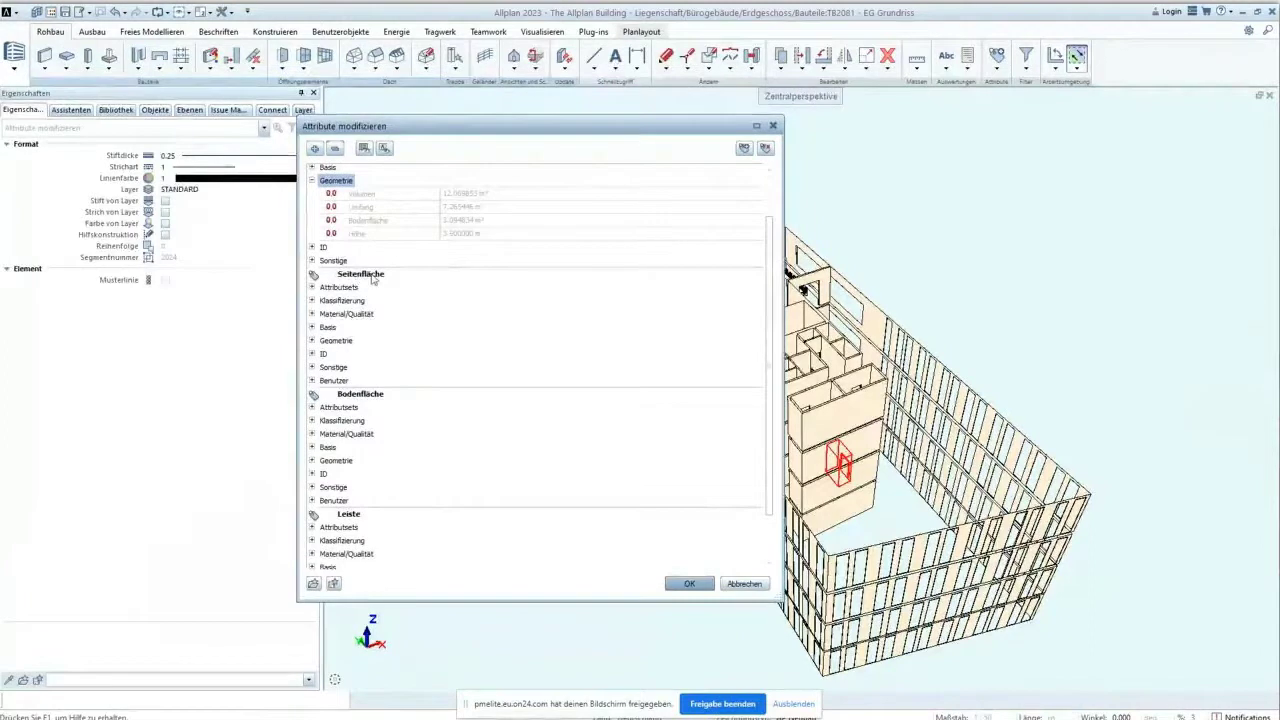
scroll(372, 398, down, 1)
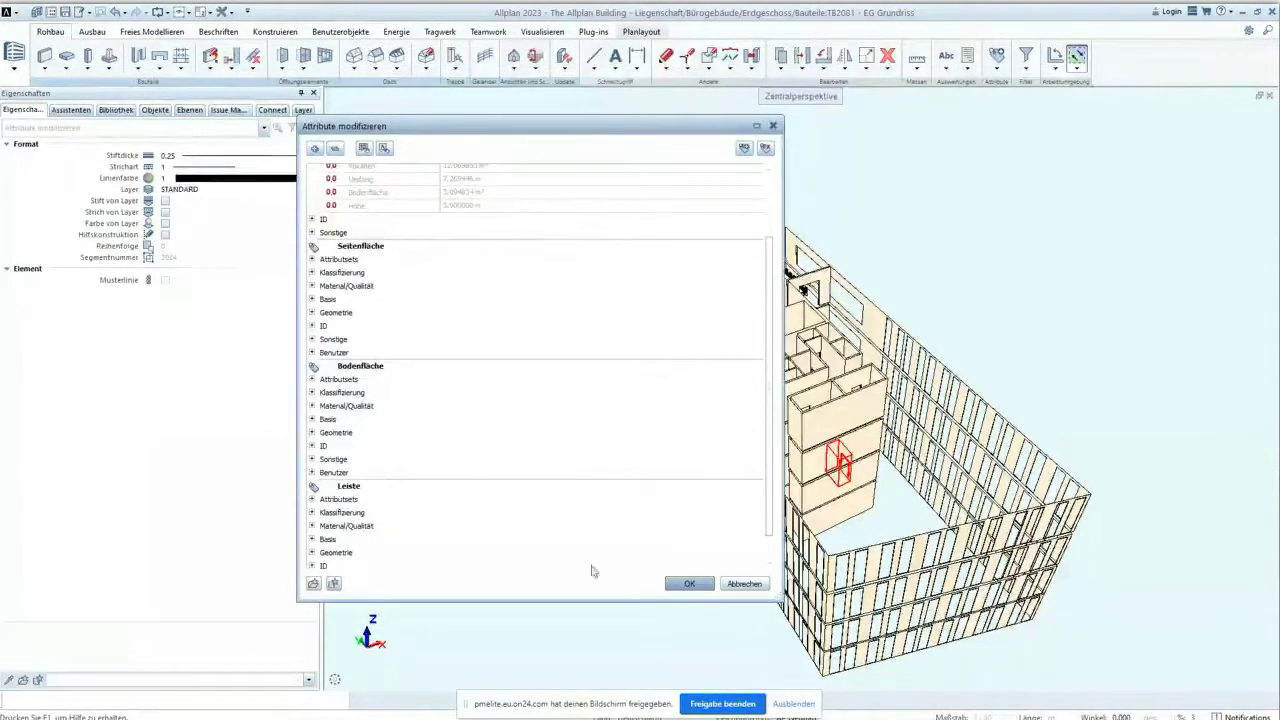
click(743, 584)
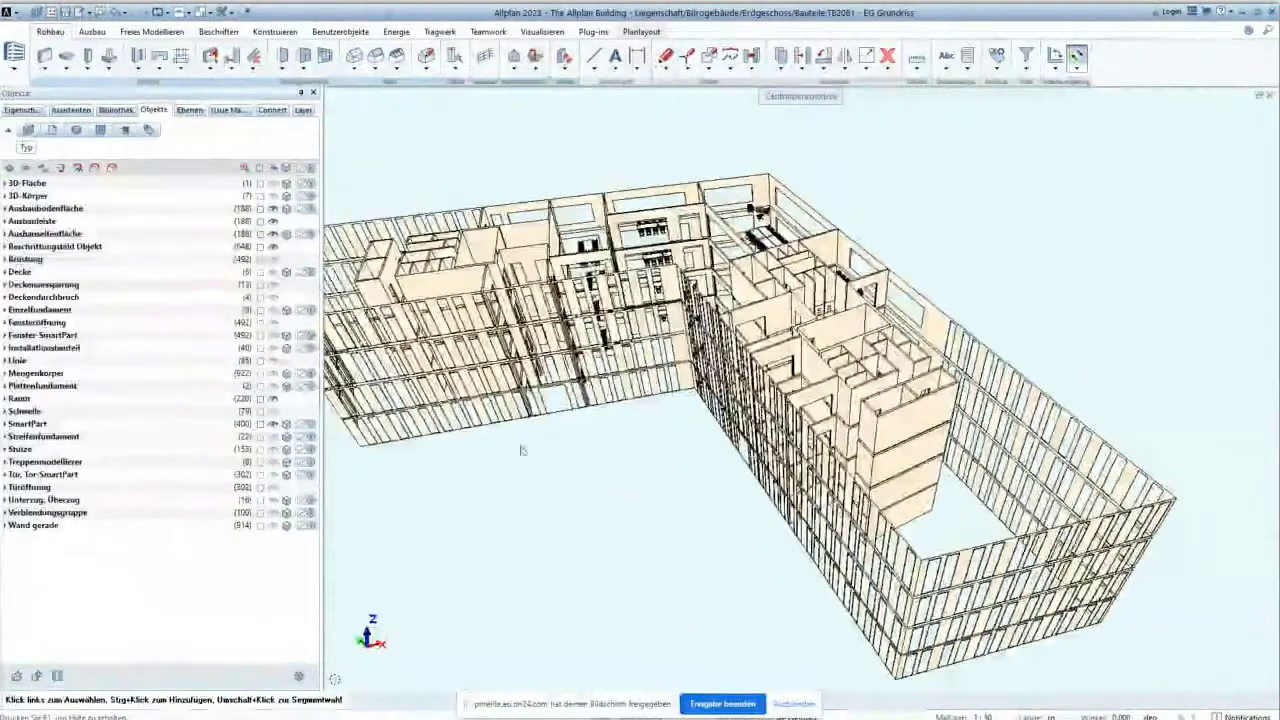
- Open the IFC export settings, review the Teilbild selection of The Allplan Building, and cancel that selection dialog
click(16, 14)
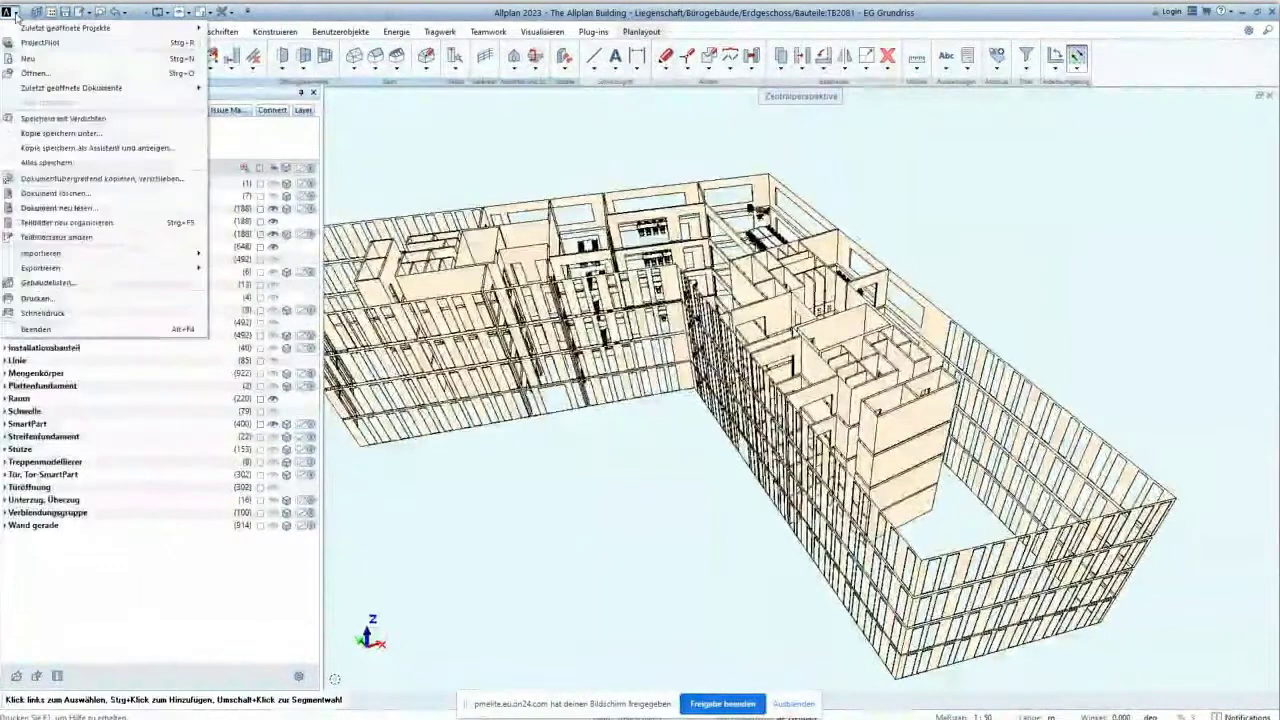
mouse_move(66, 269)
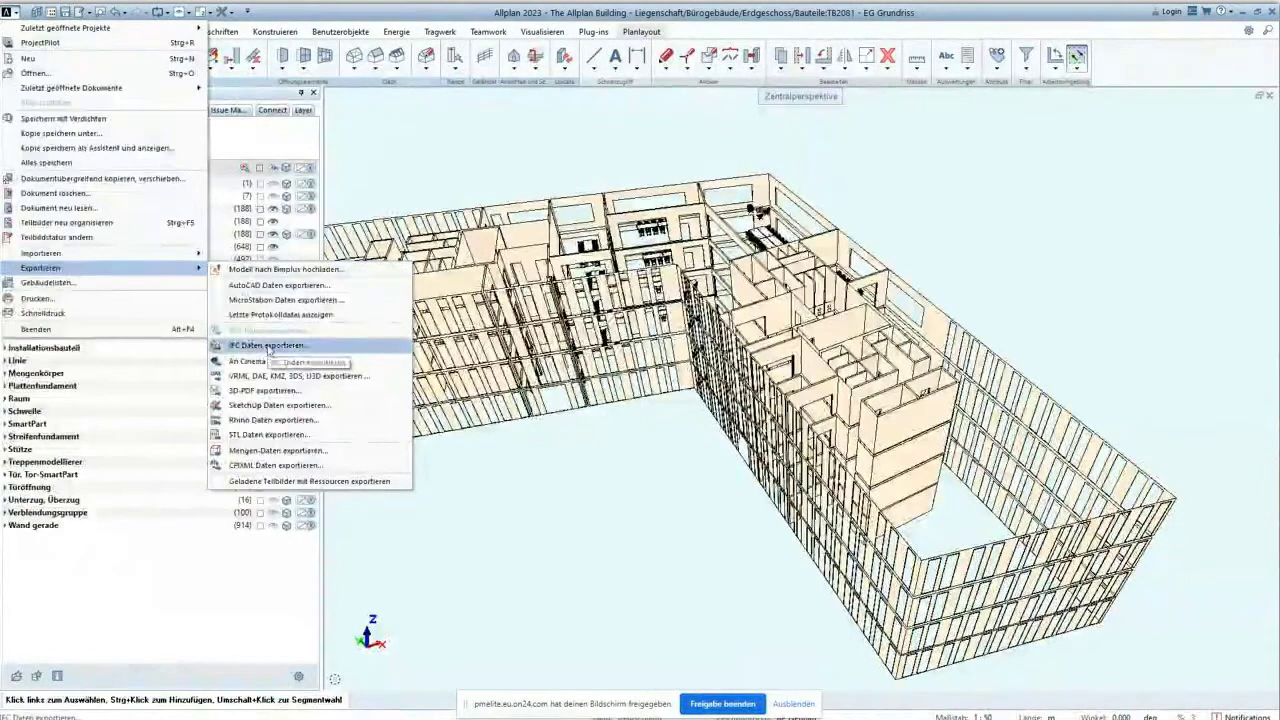
click(266, 346)
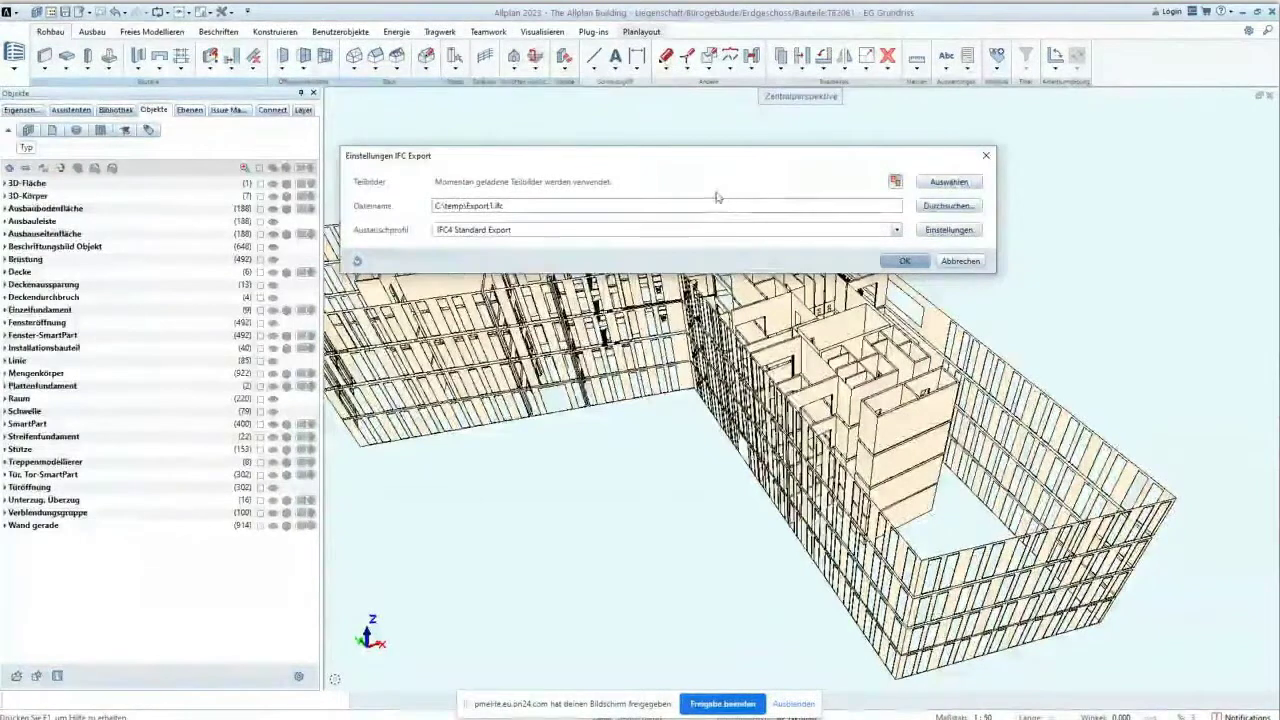
click(950, 182)
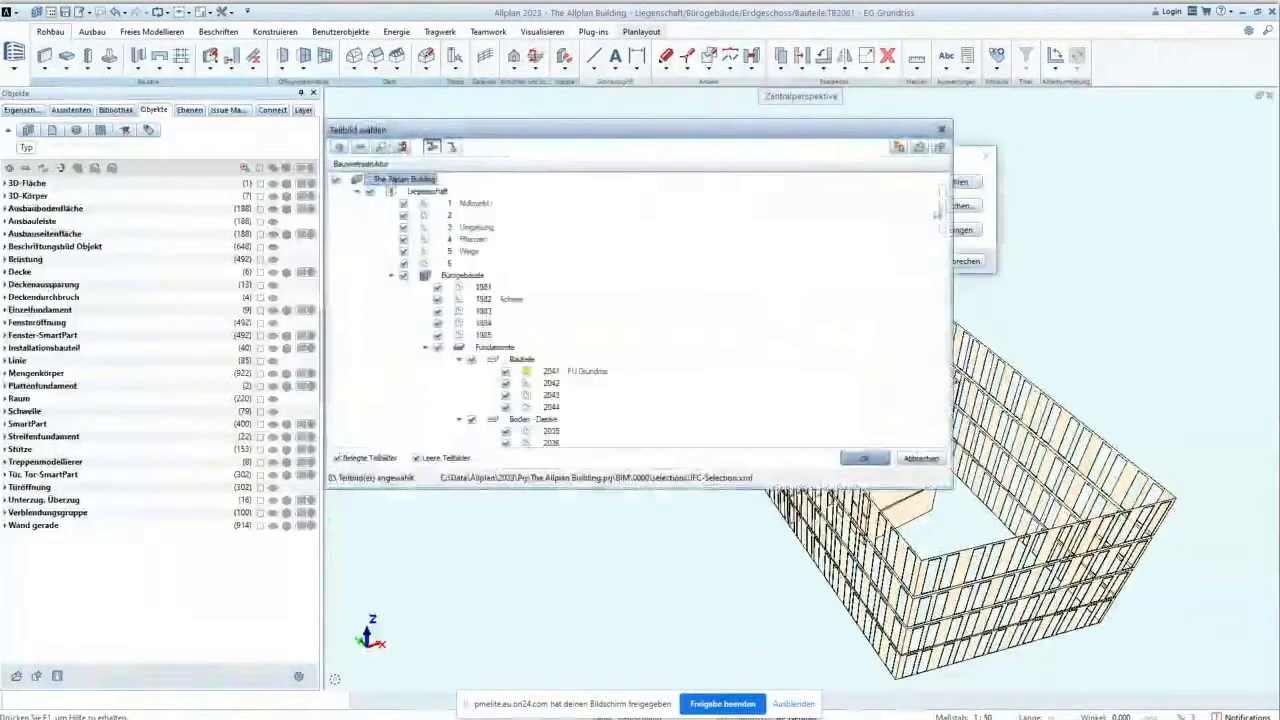
drag(592, 122, 863, 123)
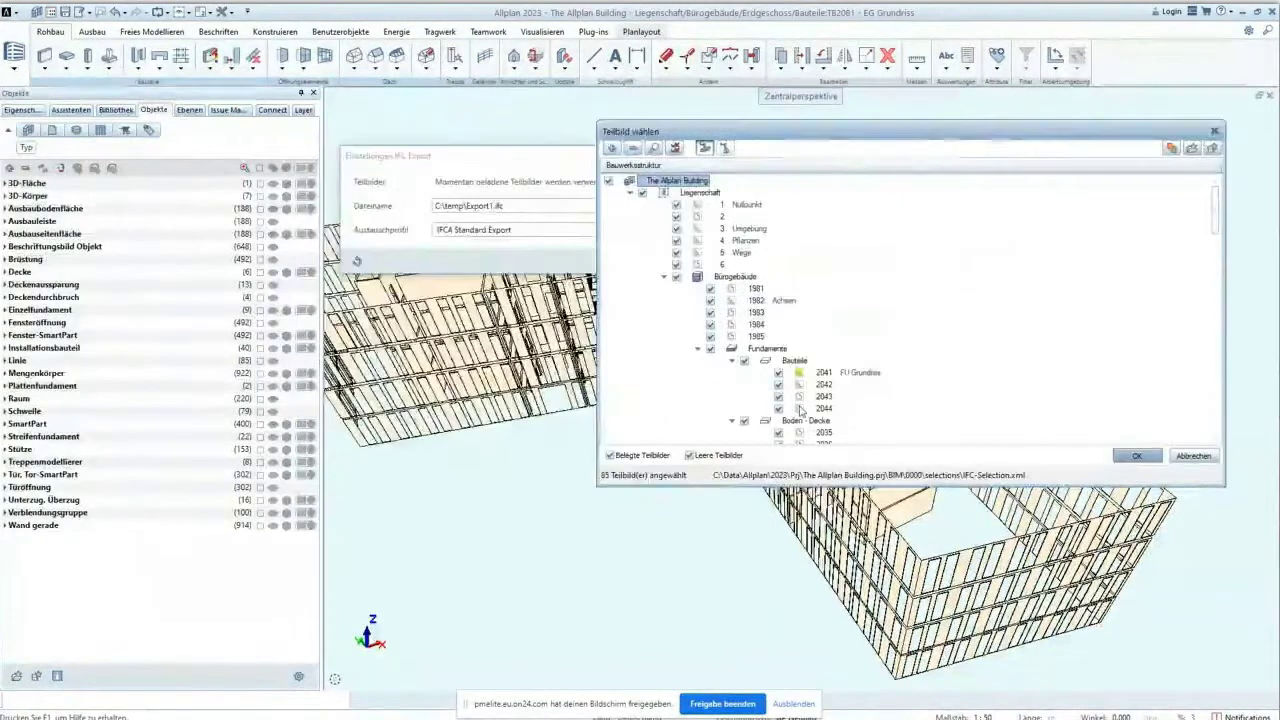
click(1192, 456)
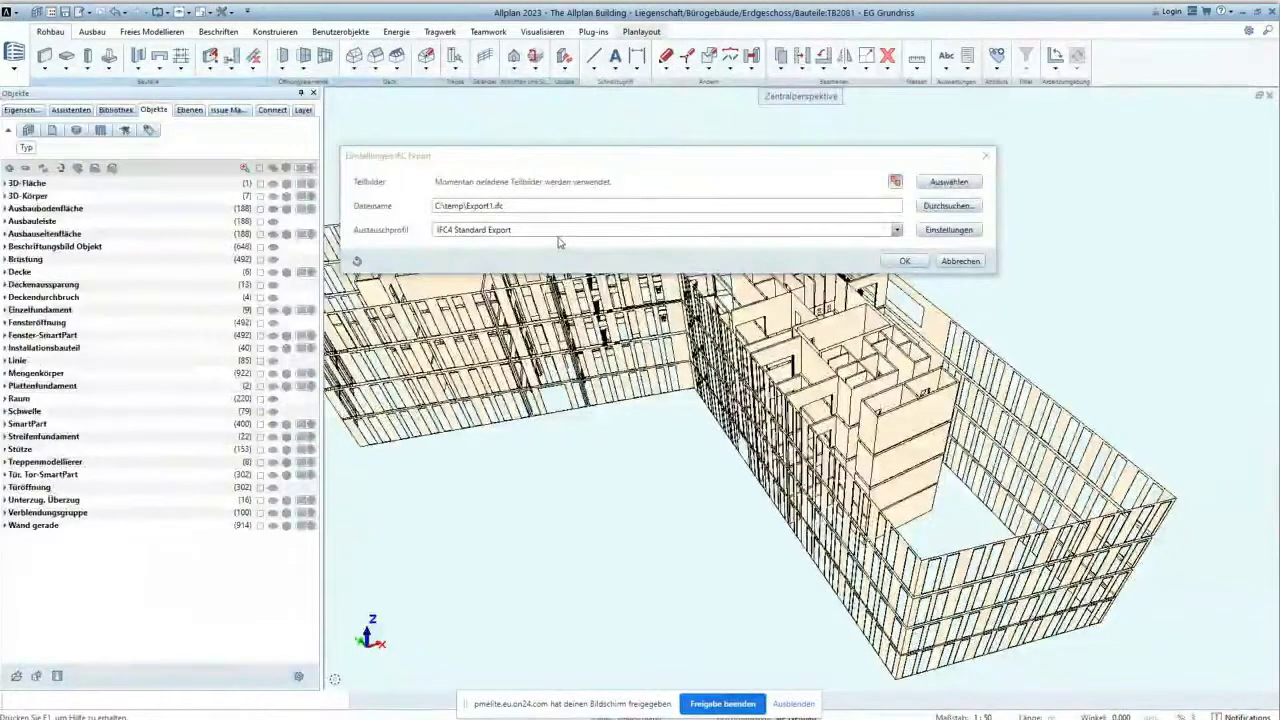
- Expand the detailed IFC export settings and review the Austauschprofile and Koordinaten und Längenparameter sections
click(950, 230)
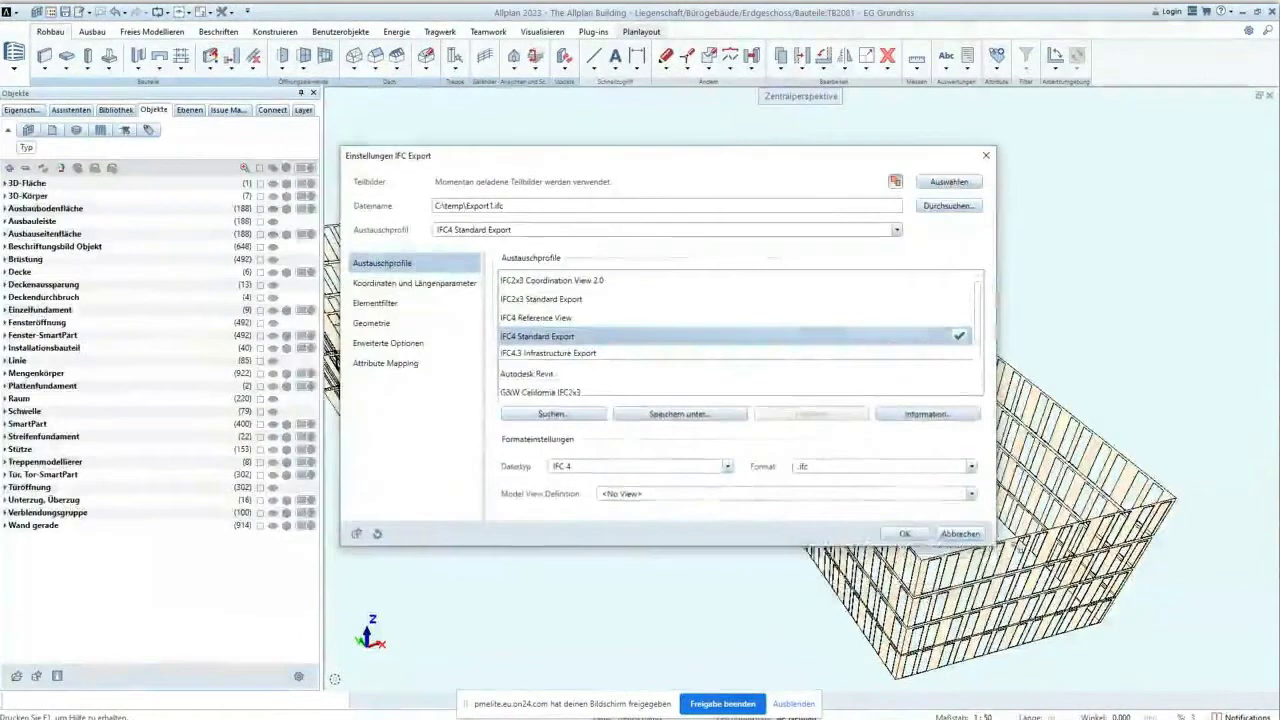
click(393, 266)
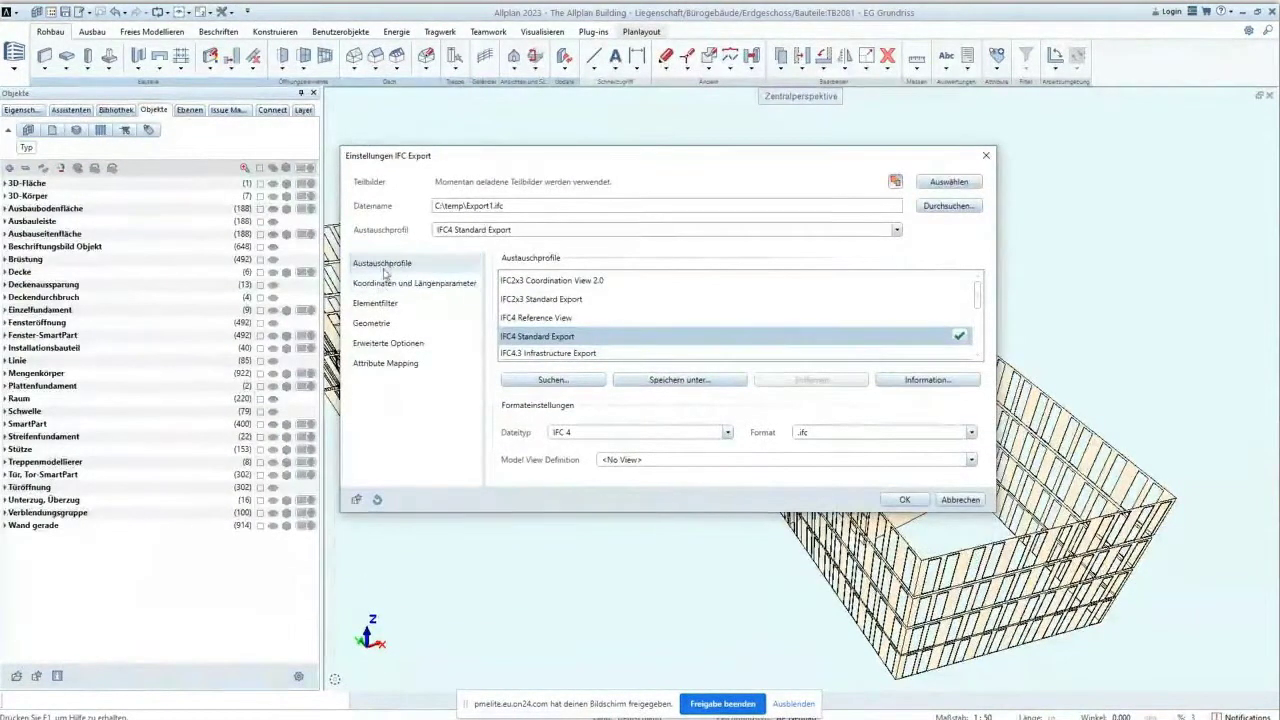
click(380, 285)
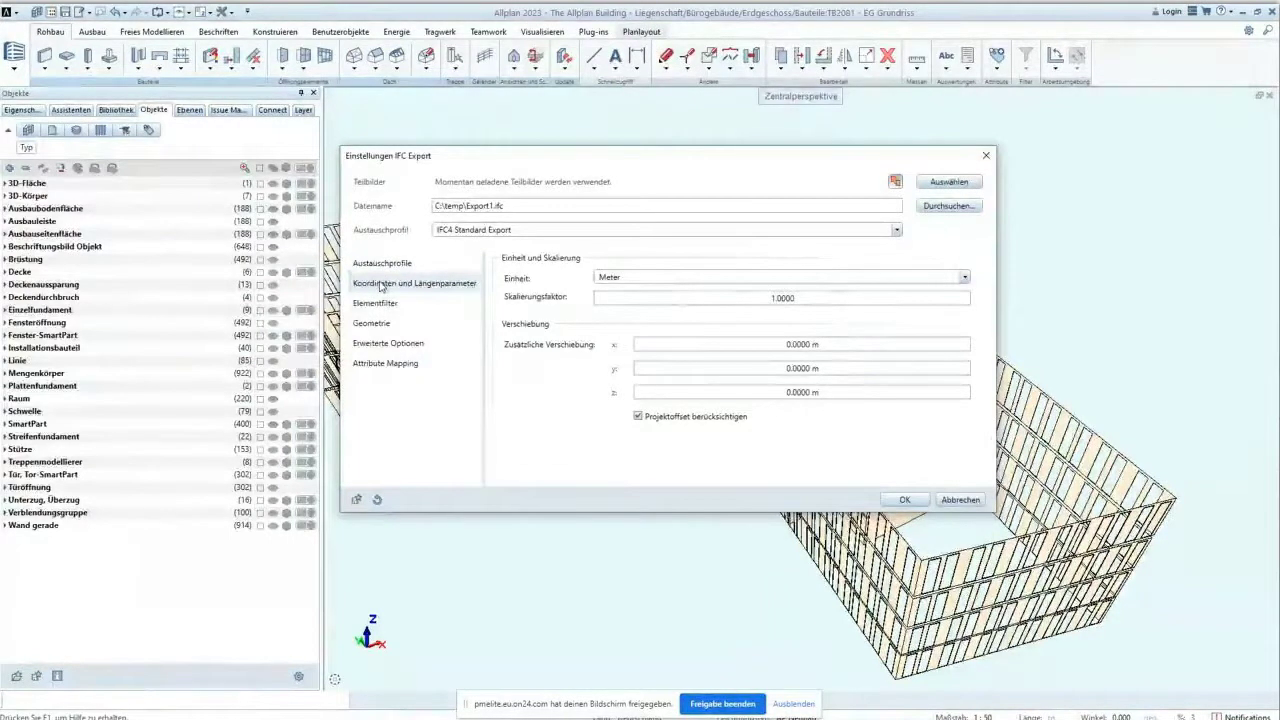
- Review the Rohbau and Ausbau categories in the export's Elementfilter and expand Ingenieurbau und Terrain
click(379, 306)
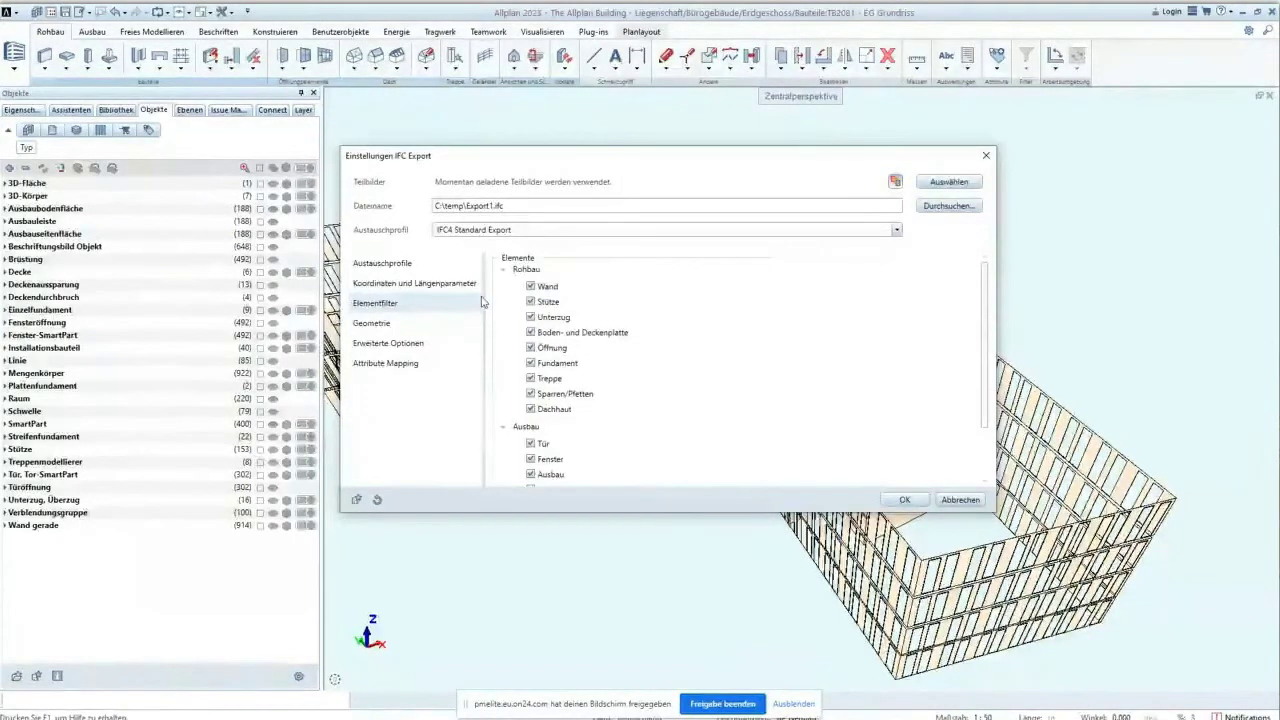
click(480, 302)
scroll(590, 364, down, 2)
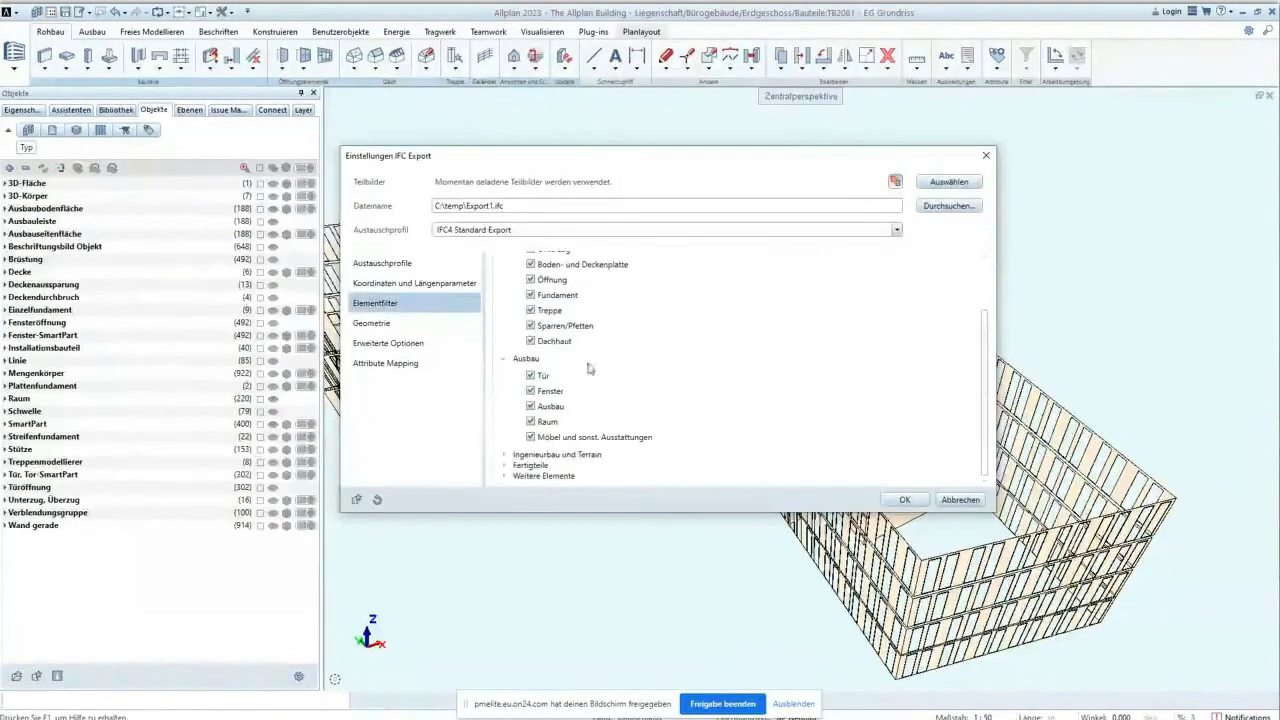
click(507, 455)
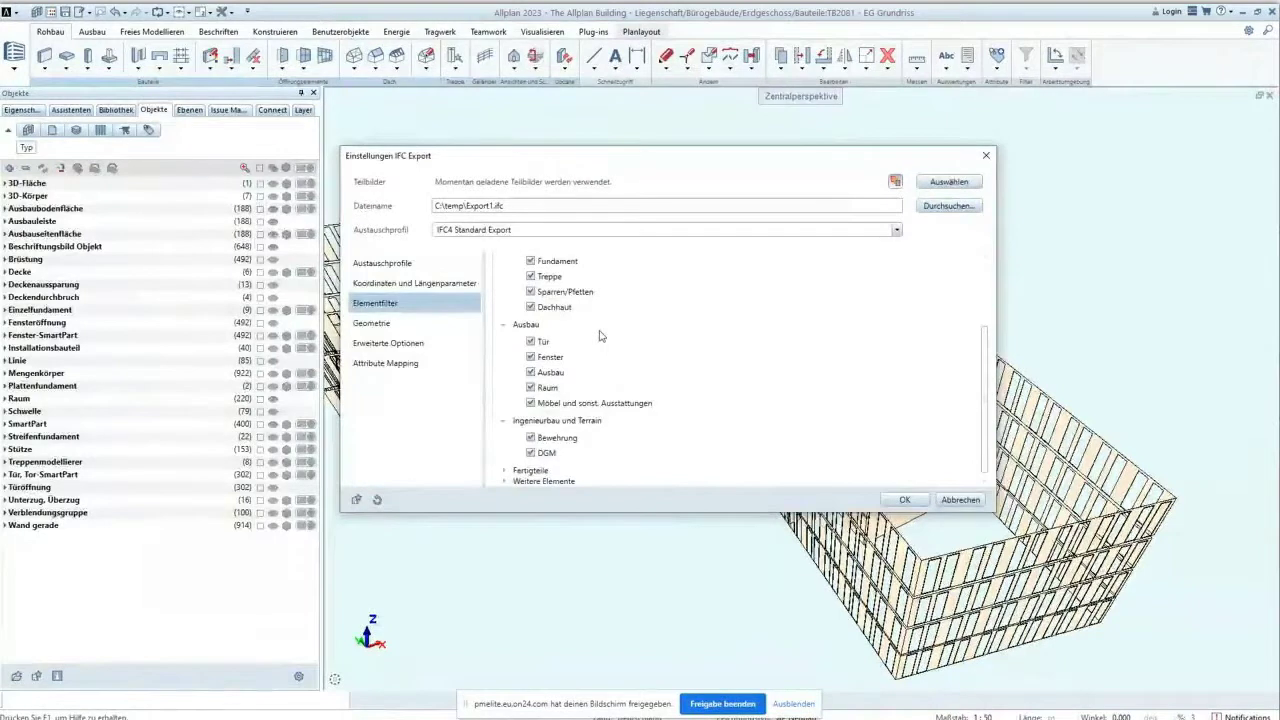
- Enable Mengendaten übergeben in the geometry settings of the IFC export
click(392, 326)
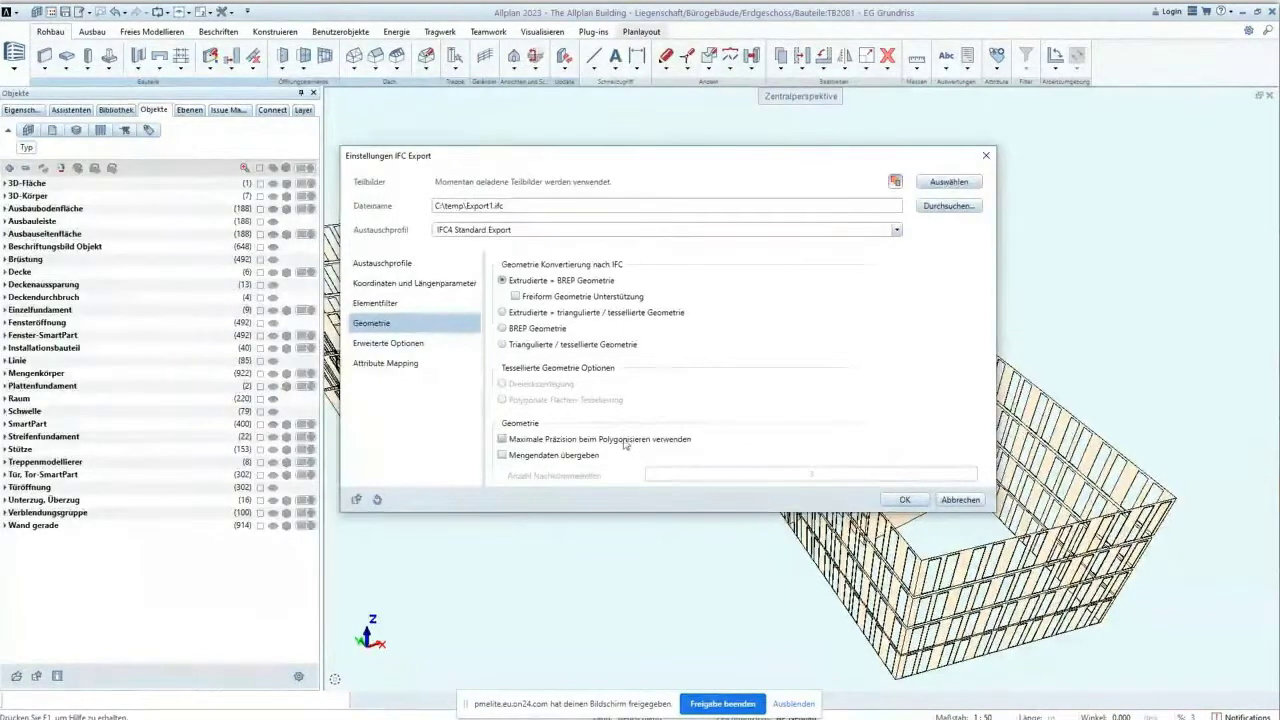
click(502, 457)
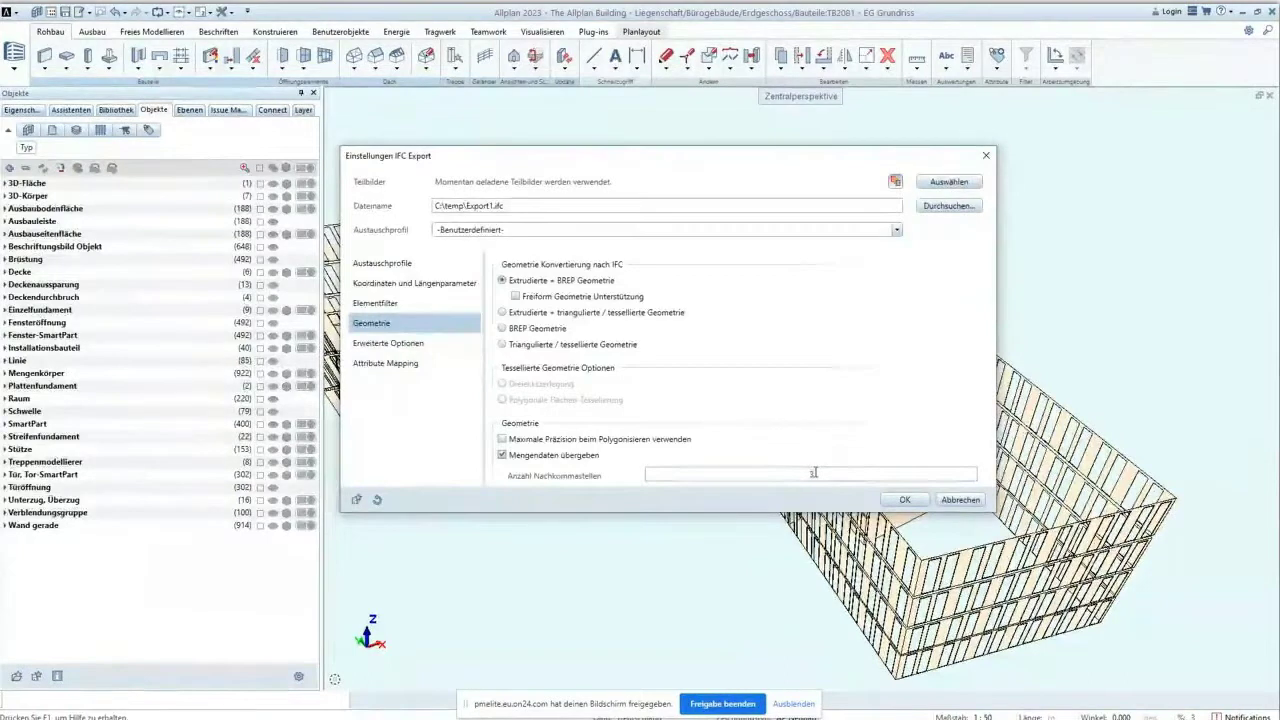
- Review the IFC export's Erweiterte Optionen, including the splitting of multi-layer components, and open the Attribute Mapping settings
click(390, 345)
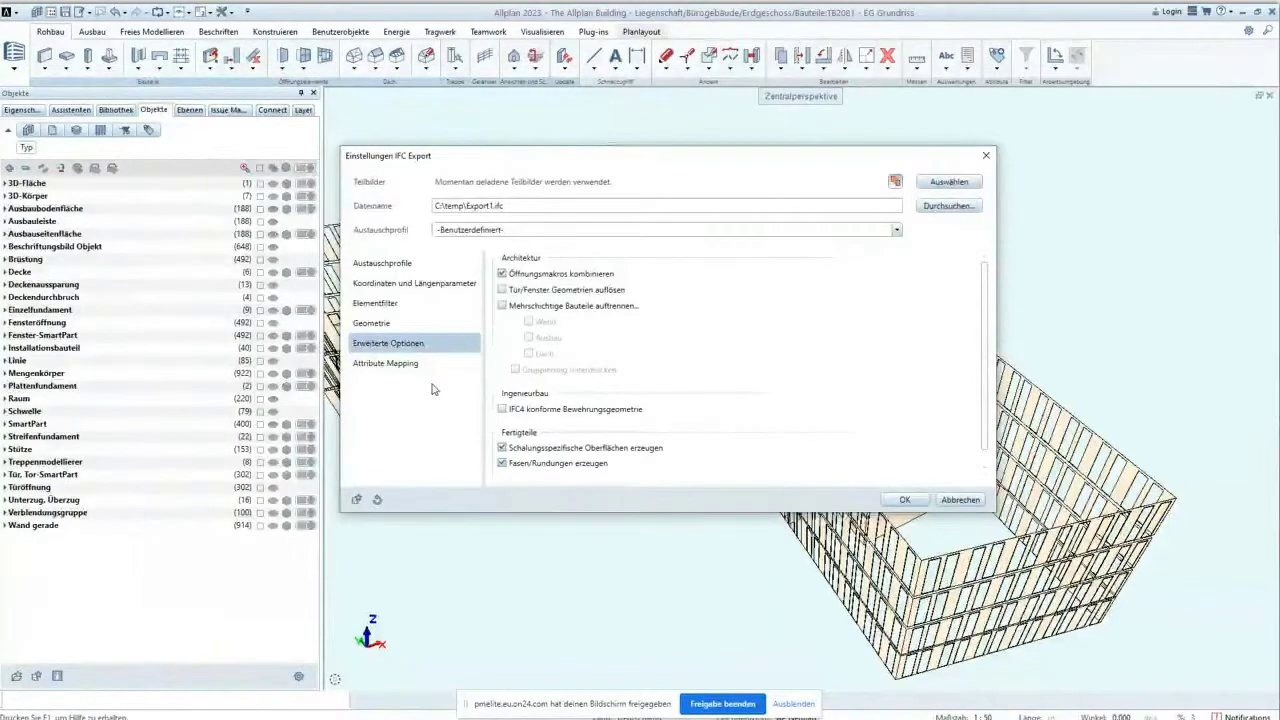
click(513, 308)
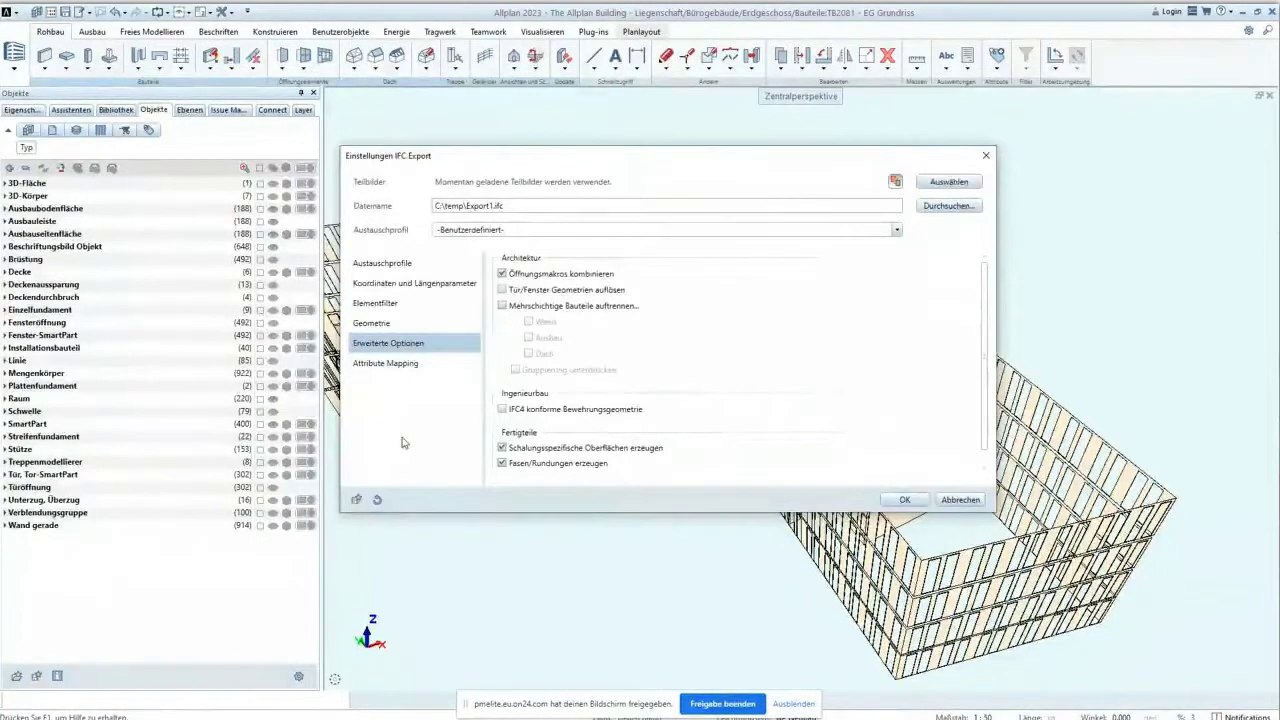
click(385, 363)
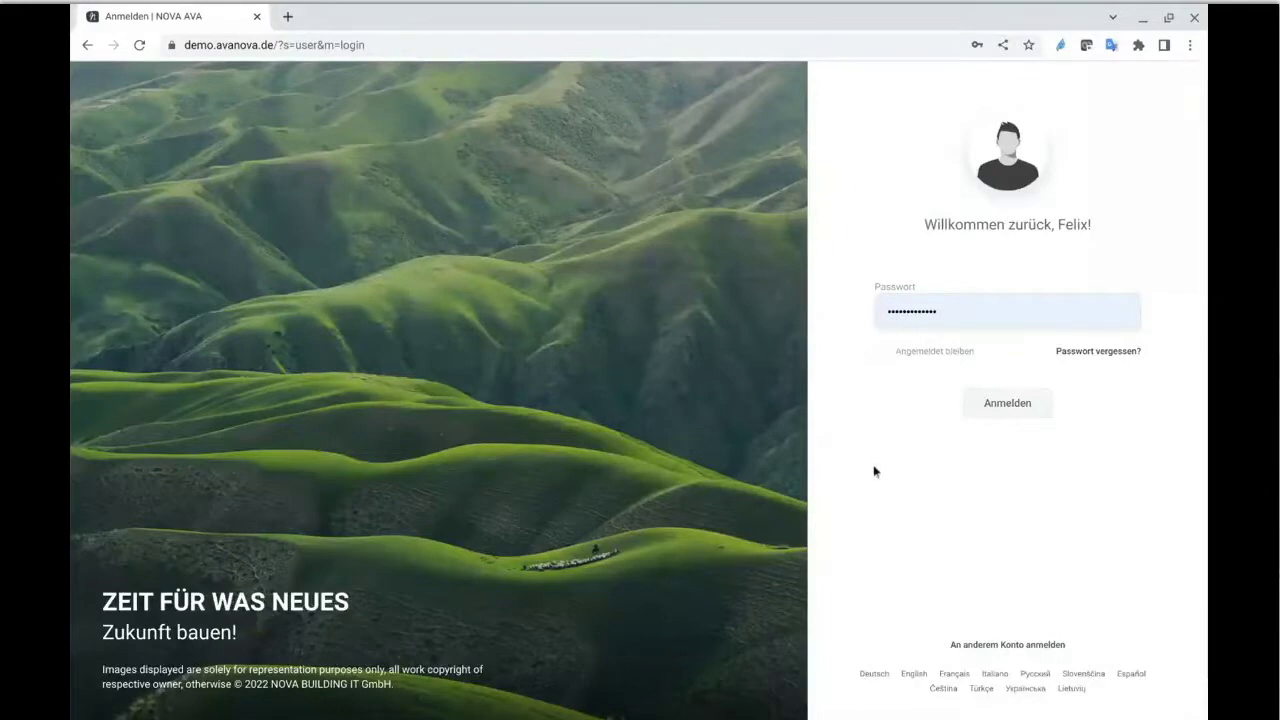
- Switch to NOVA AVA in the browser, sign in, and open the BIM section of the Webinar NOVA - ALLPLAN project
click(995, 430)
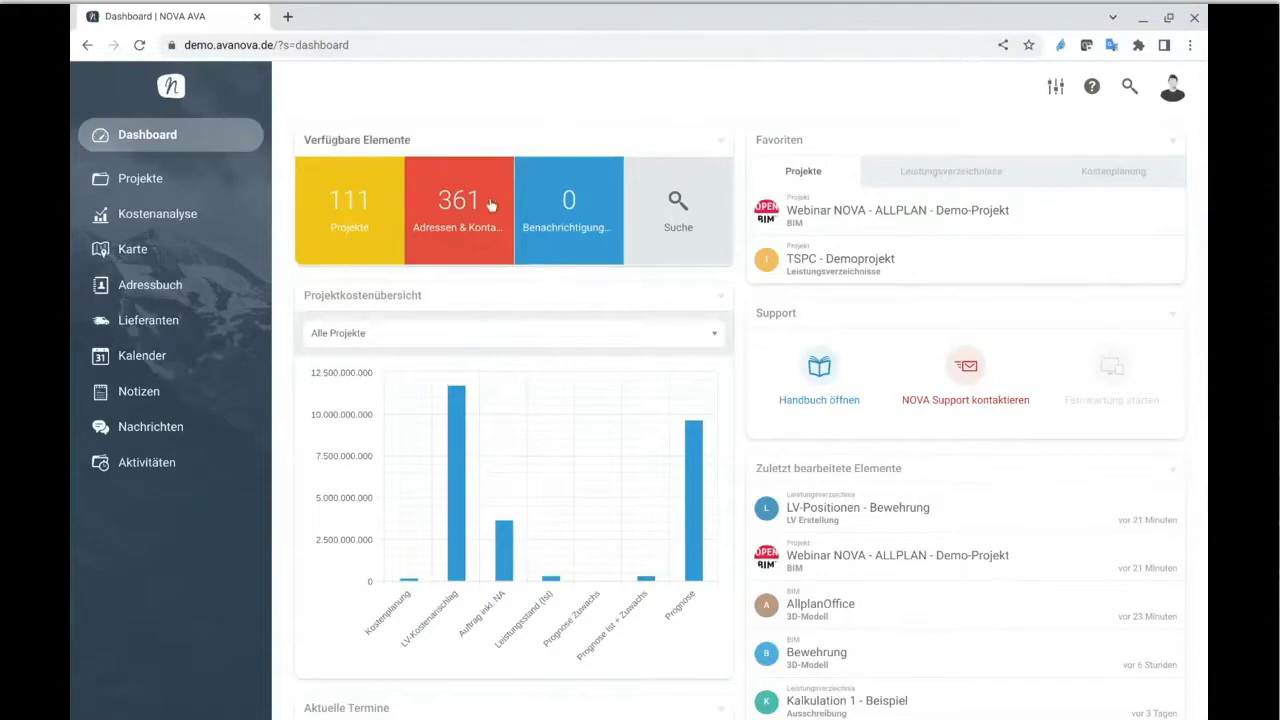
click(352, 212)
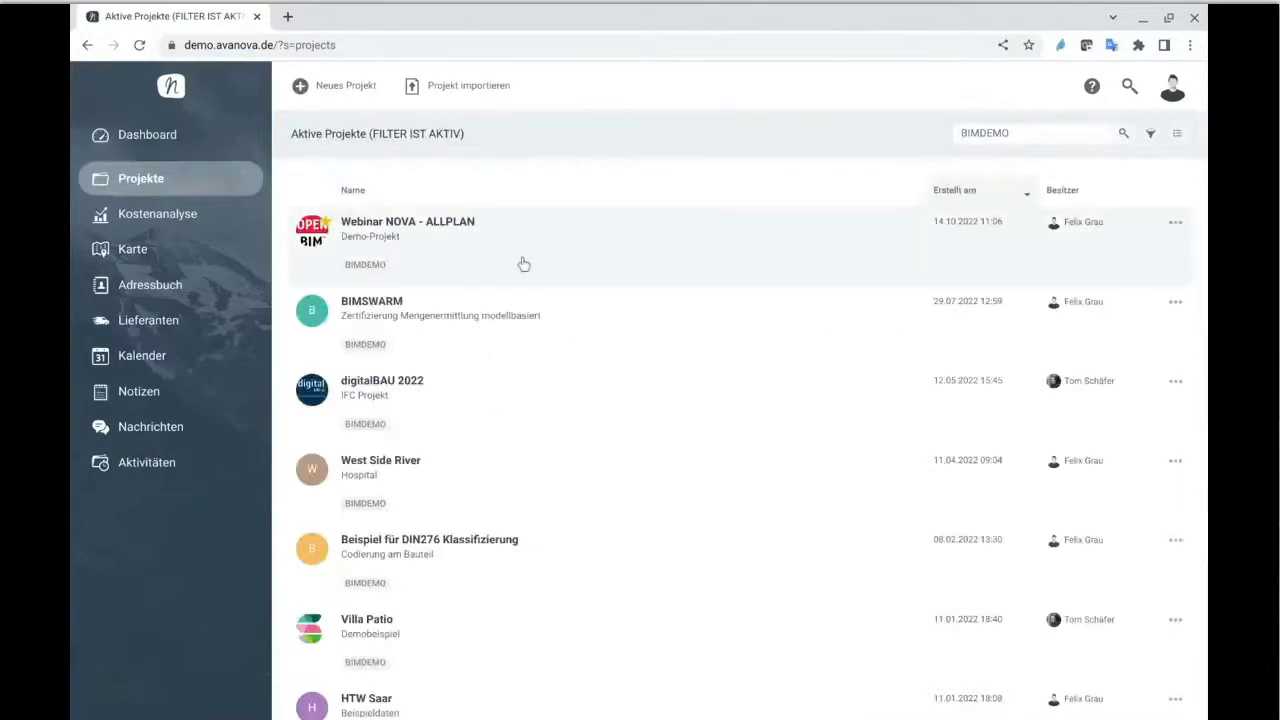
click(443, 262)
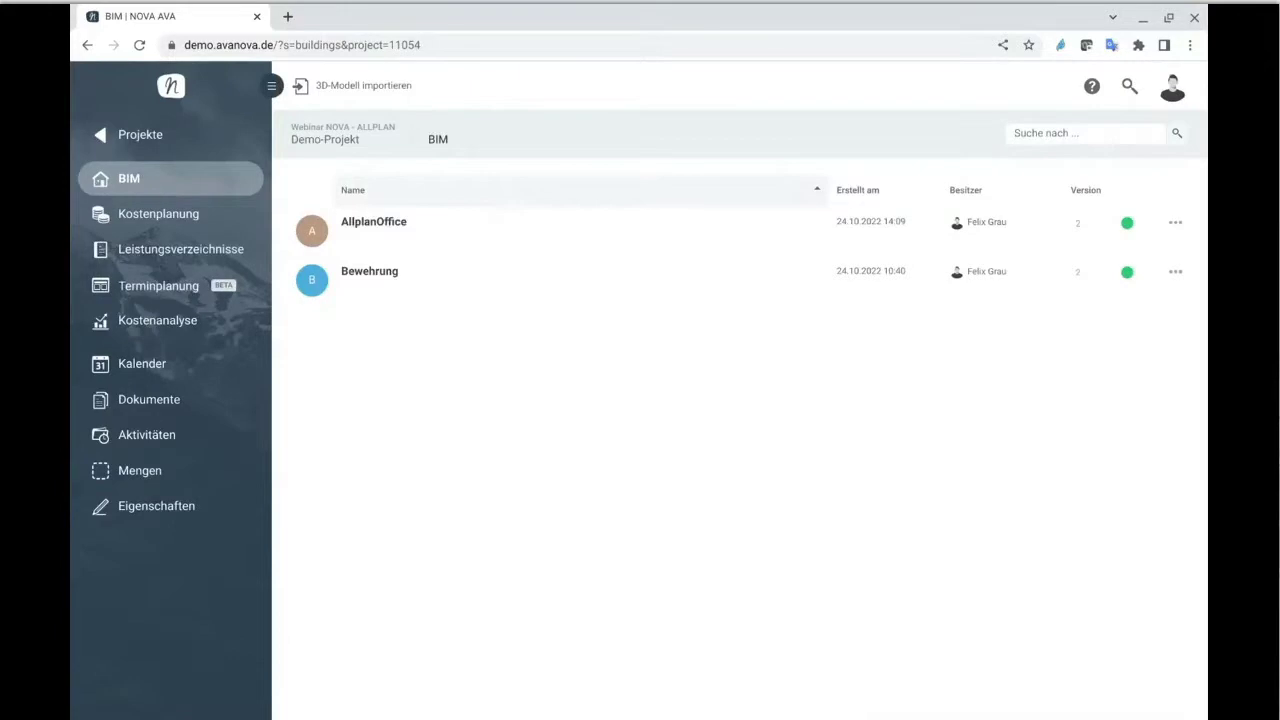
- Check the import options for 3D models and open the existing AllplanOffice model
click(376, 99)
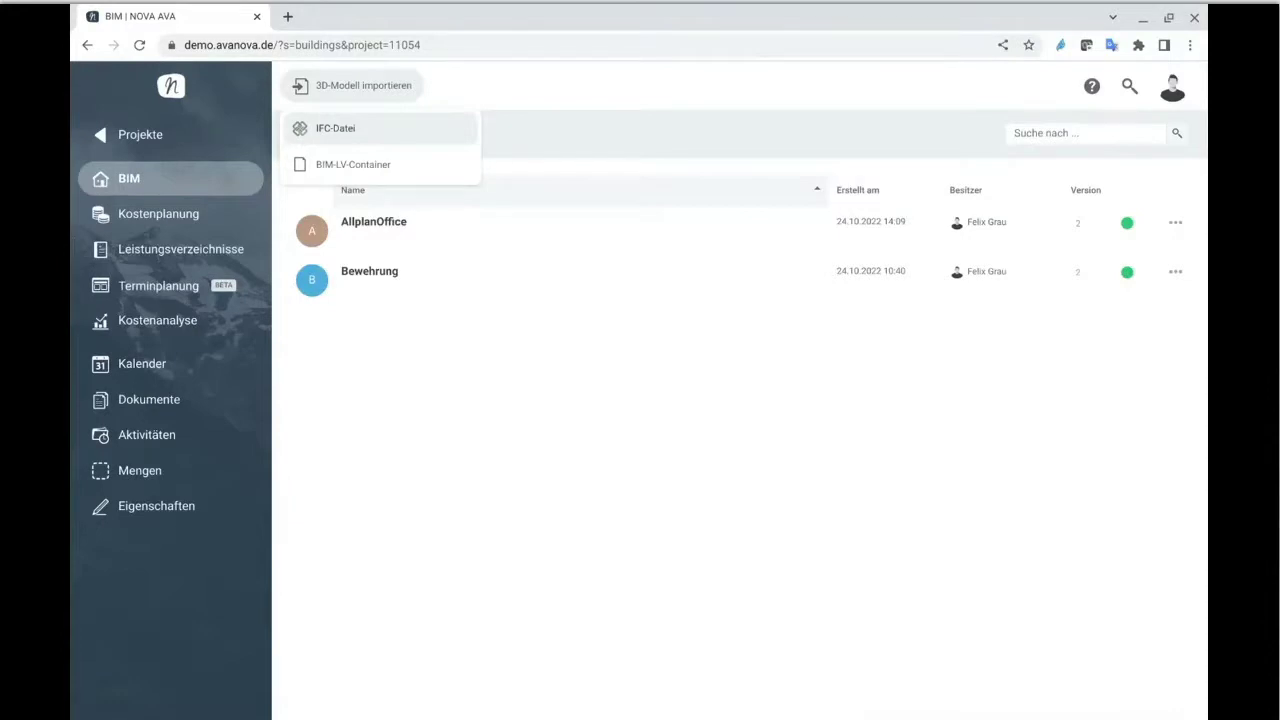
click(496, 84)
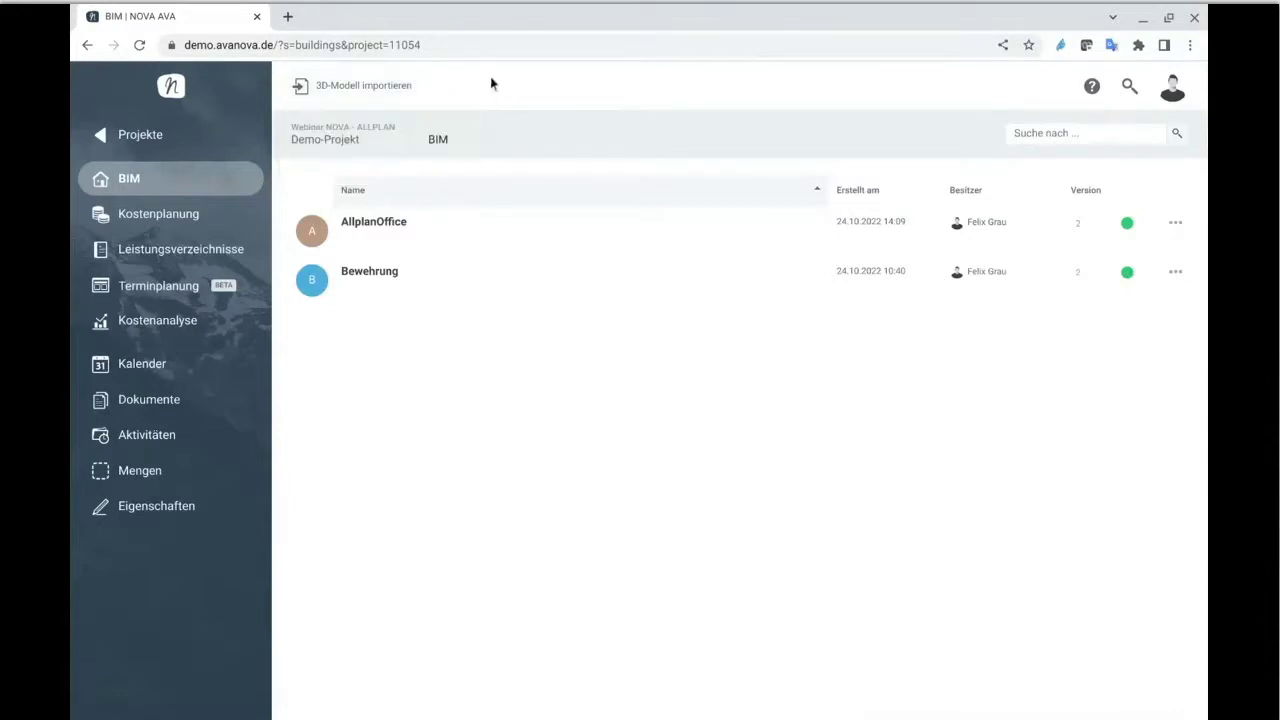
click(446, 246)
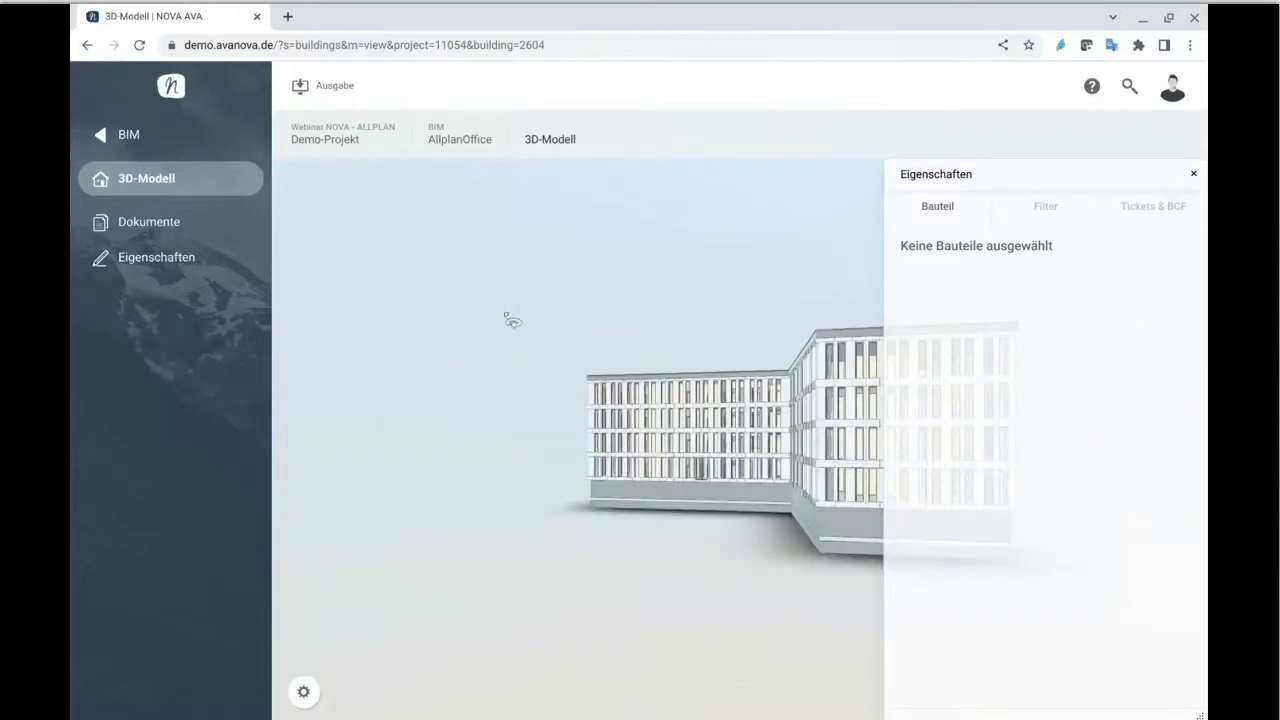
- Select the top-storey exterior wall on the building's dark grey facade to display its properties
drag(498, 320, 660, 563)
scroll(674, 566, up, 5)
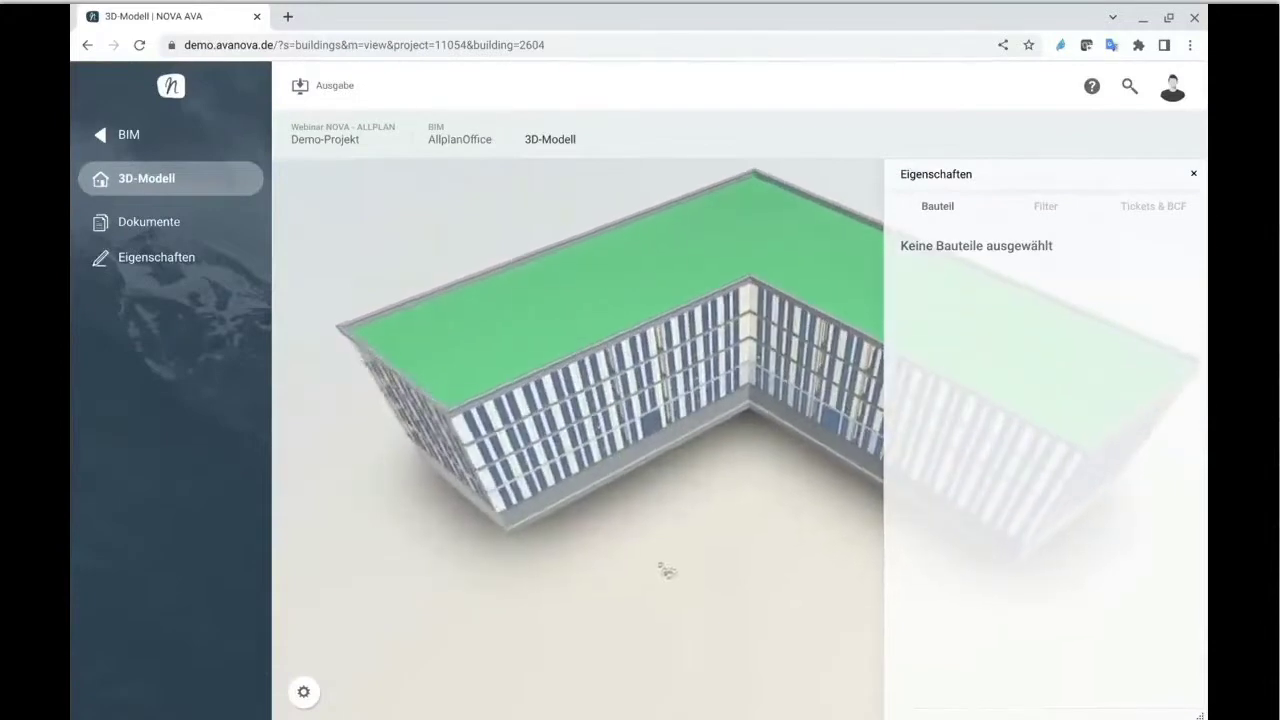
drag(663, 566, 680, 523)
drag(551, 603, 720, 560)
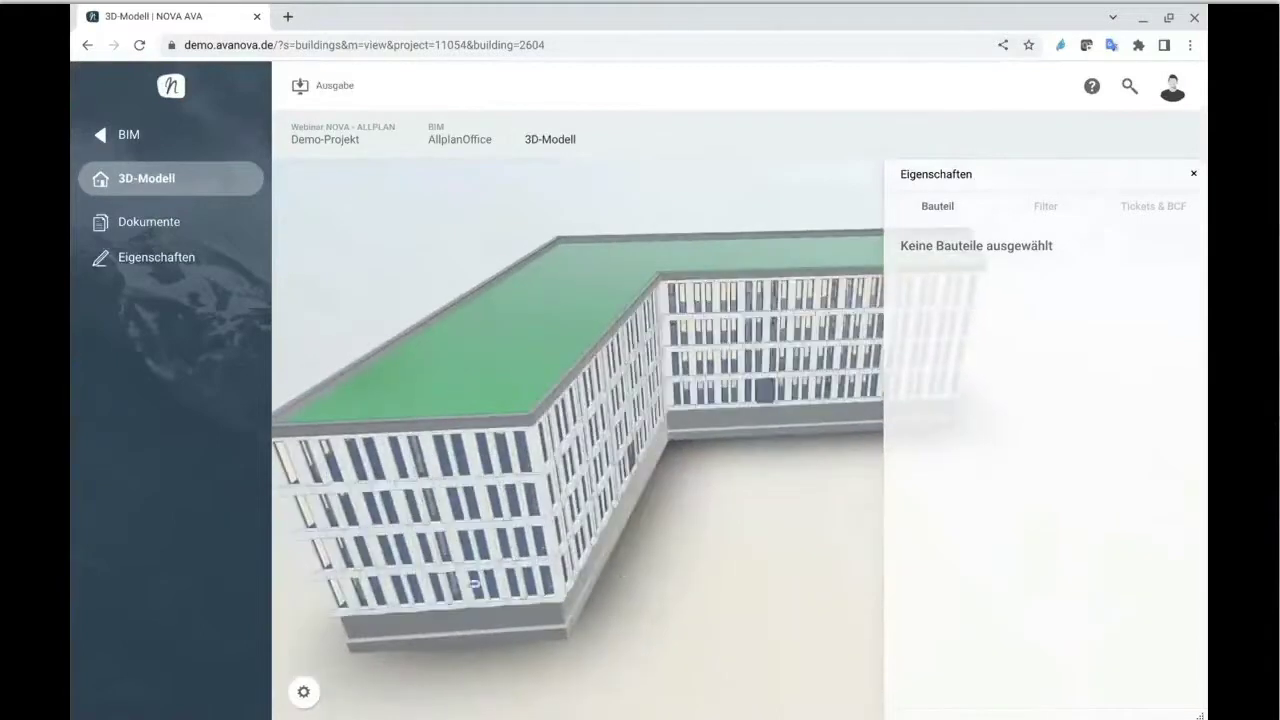
drag(300, 622, 608, 569)
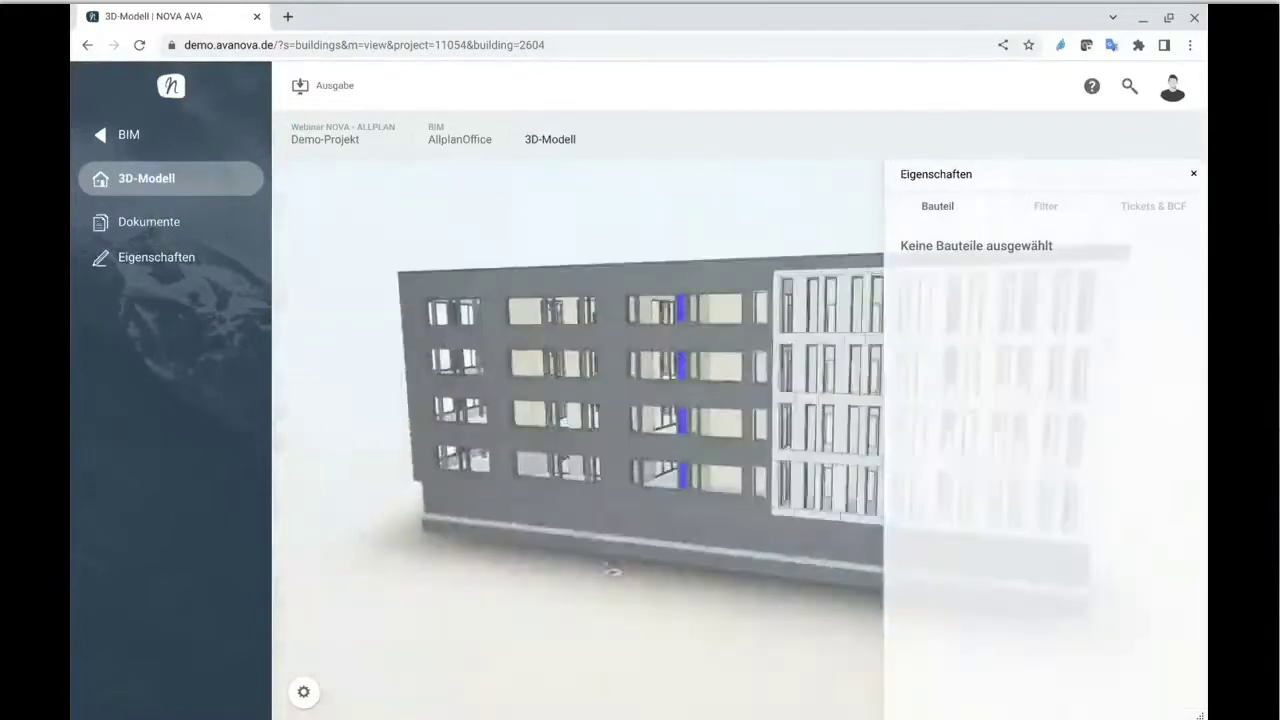
click(615, 338)
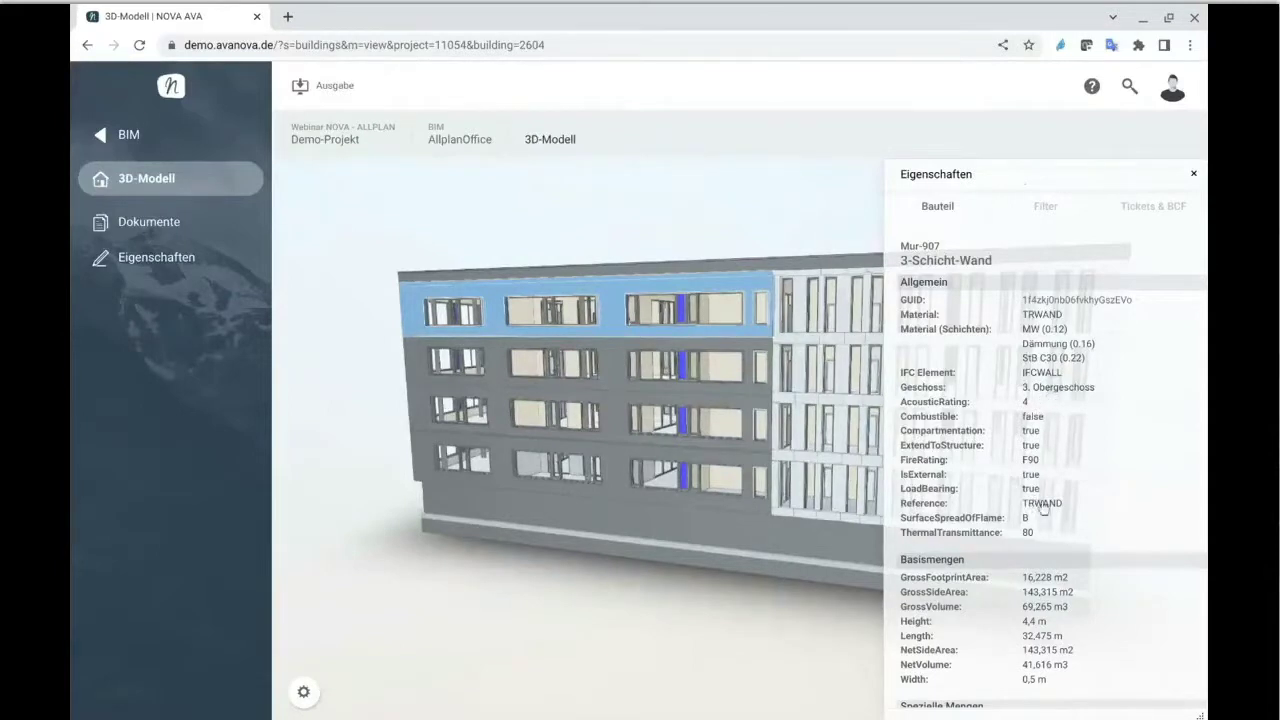
- Examine the wall's general data, base quantities and AllplanAttributes, and reduce the displayed model to IFCWALL elements
scroll(1030, 590, down, 1)
scroll(1028, 590, down, 4)
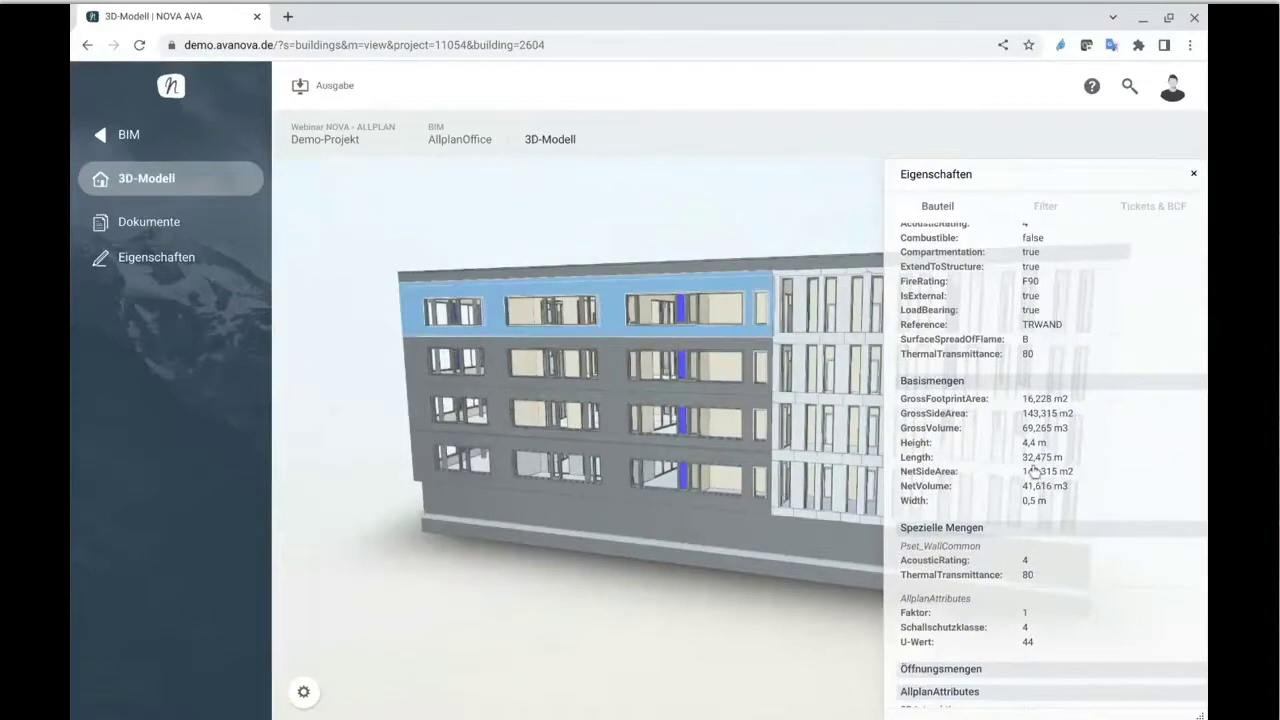
scroll(1005, 550, down, 2)
scroll(1005, 555, down, 4)
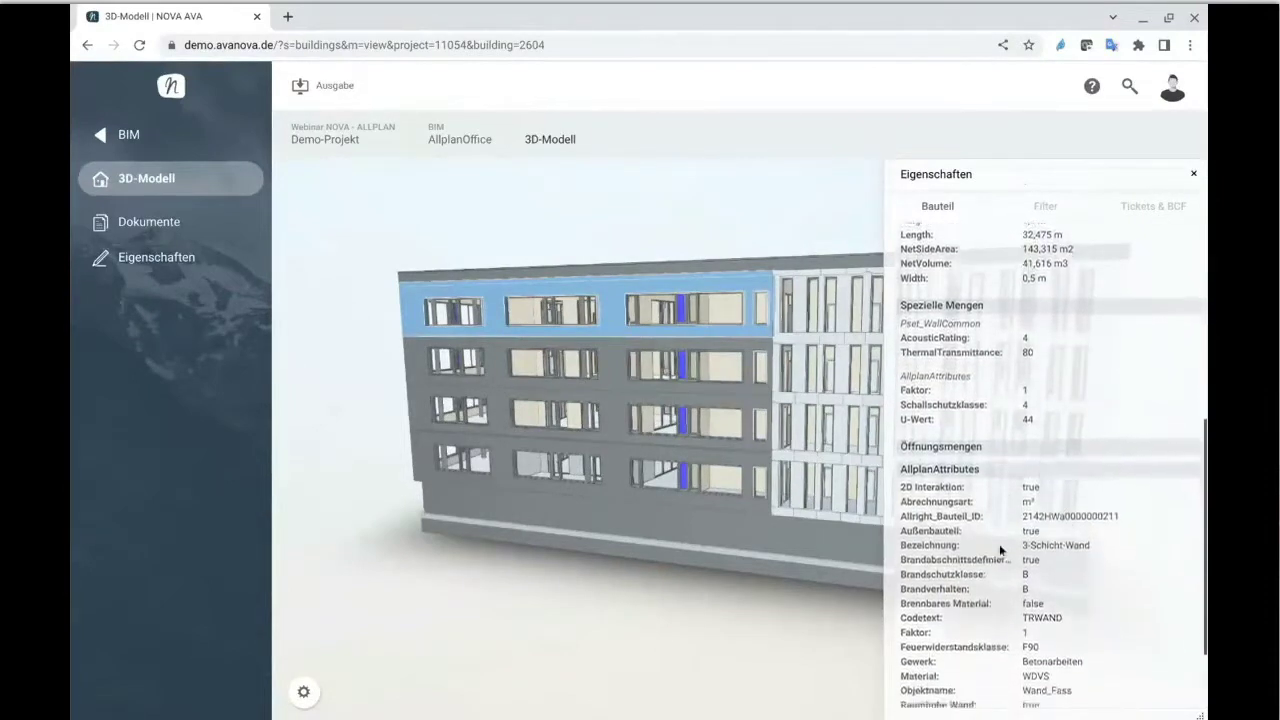
scroll(1000, 549, down, 3)
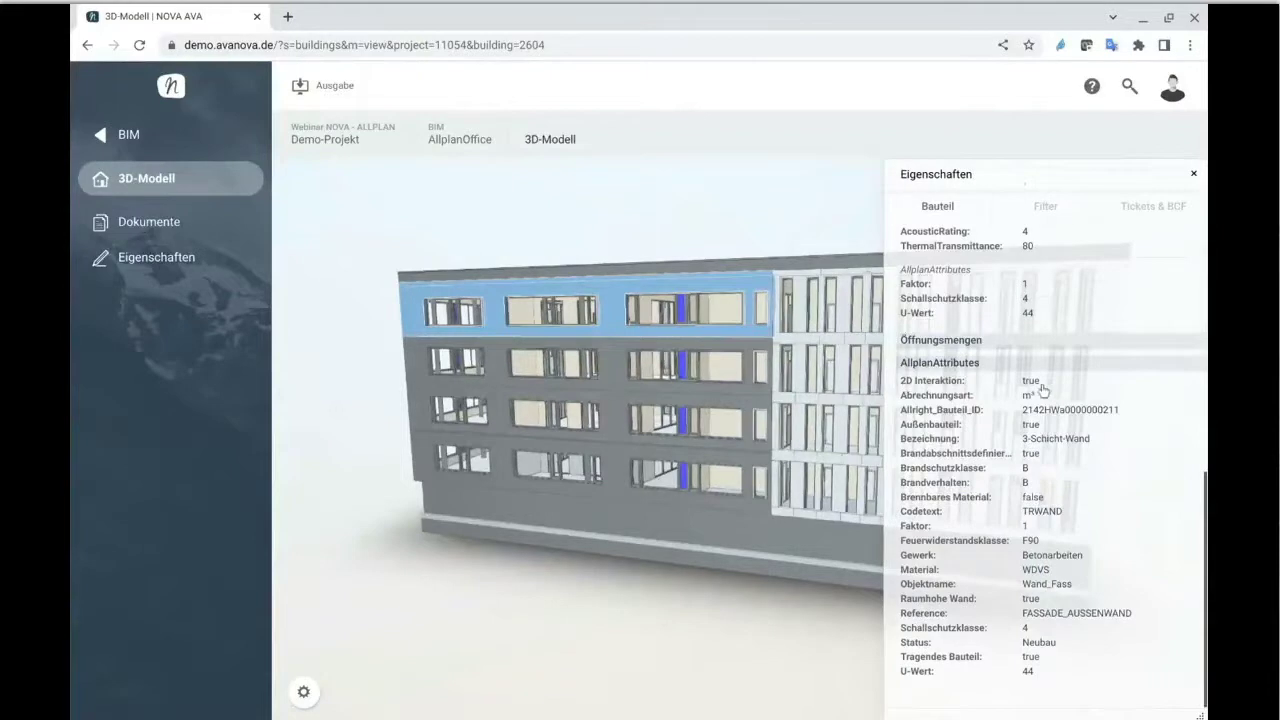
scroll(1043, 390, up, 6)
scroll(1043, 390, up, 7)
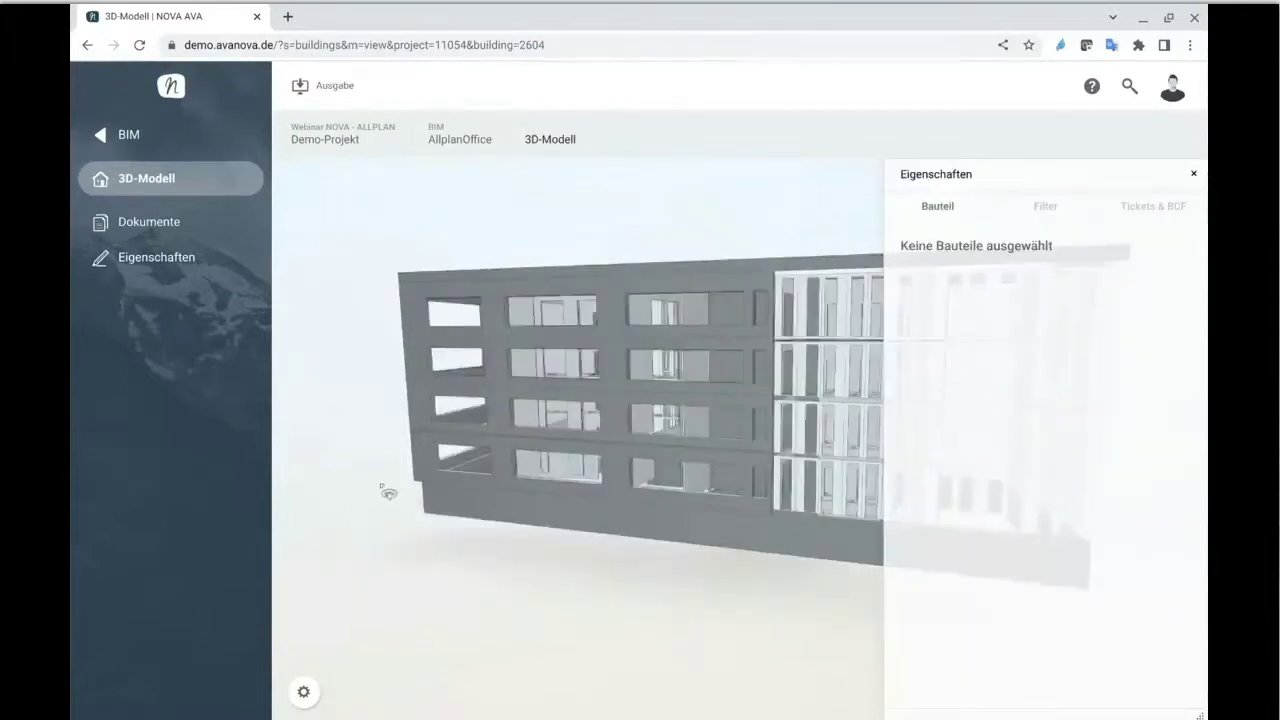
- Select the Trockenbau 2-fach beplankt partition on the top storey and isolate the walls sharing one of its property values
drag(377, 498, 534, 538)
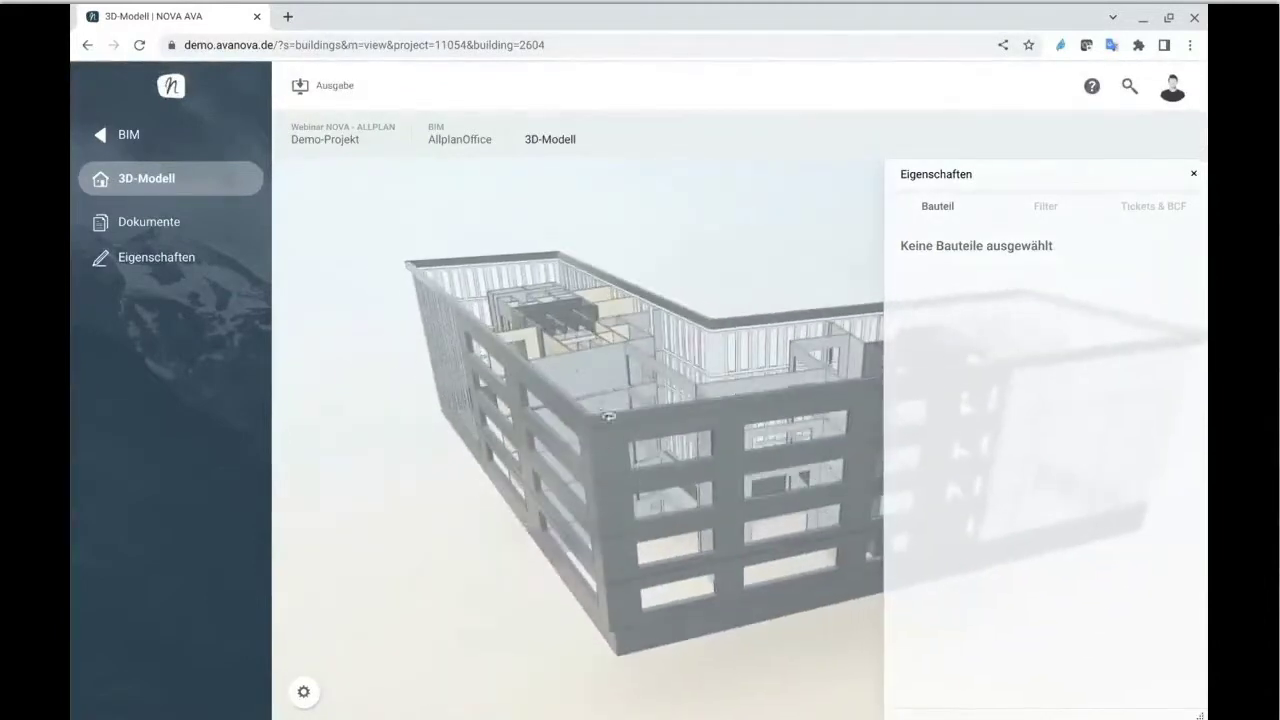
click(567, 371)
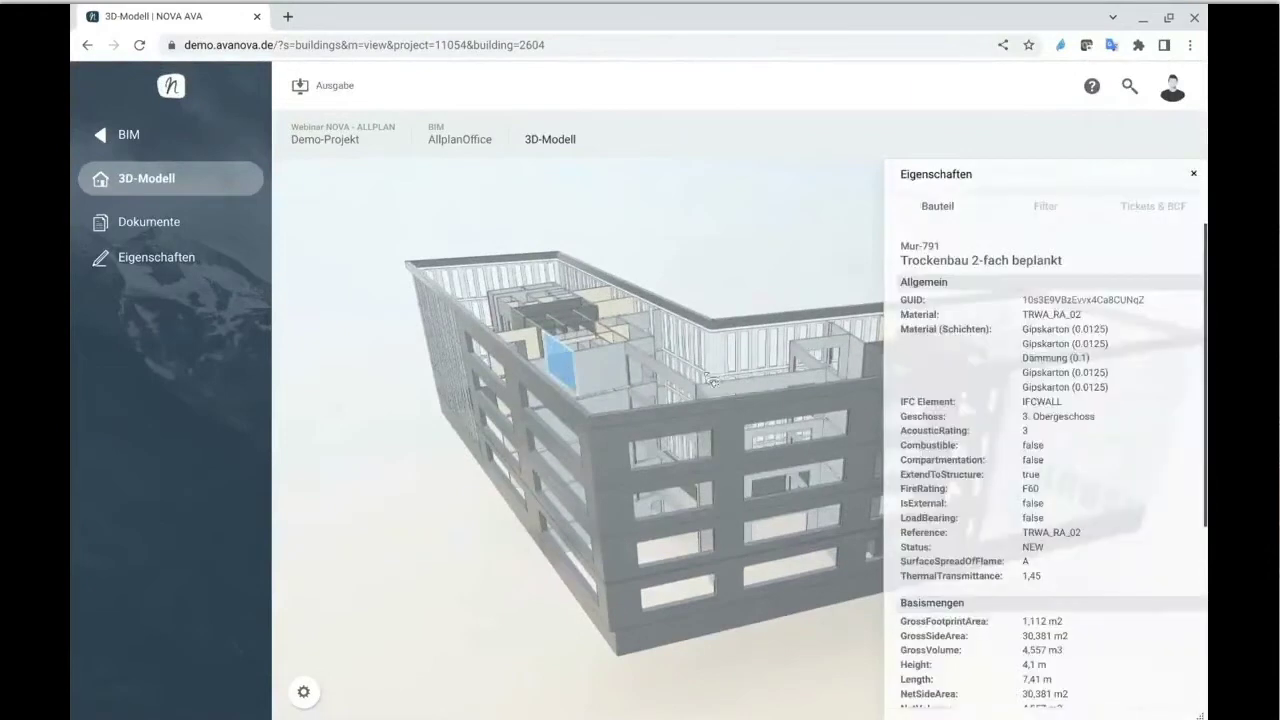
click(1035, 540)
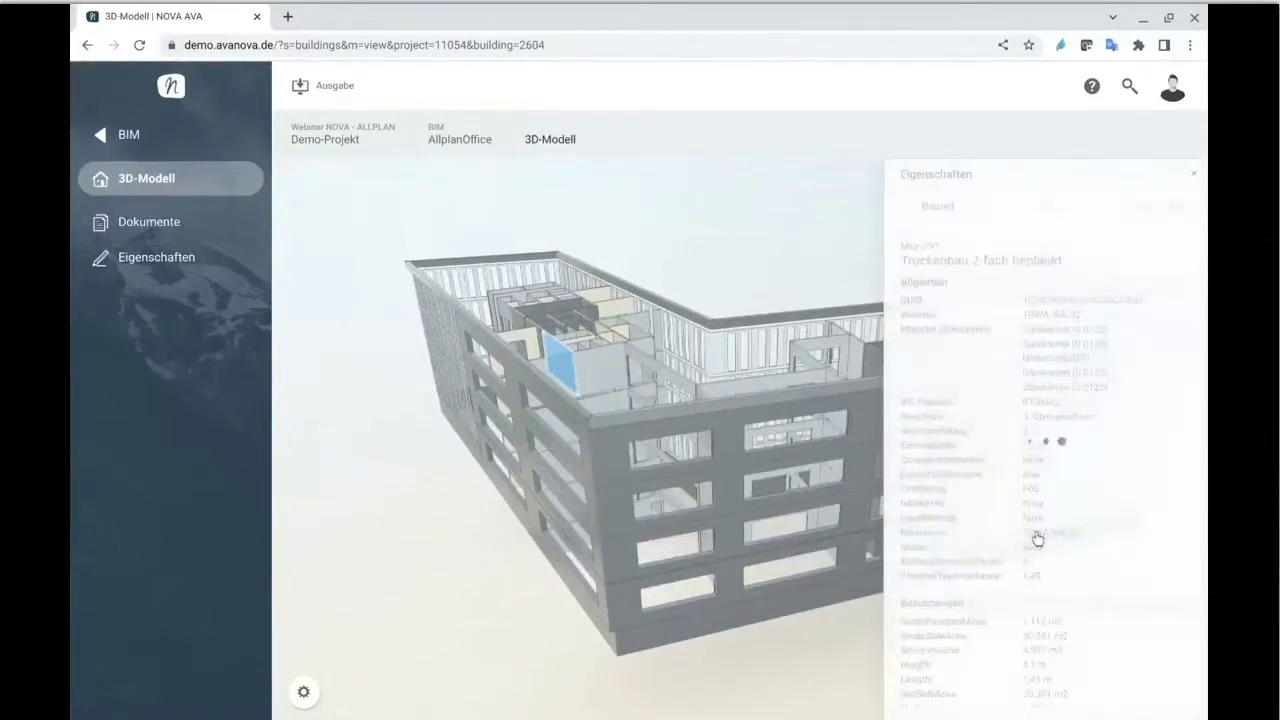
drag(688, 508, 721, 537)
click(655, 463)
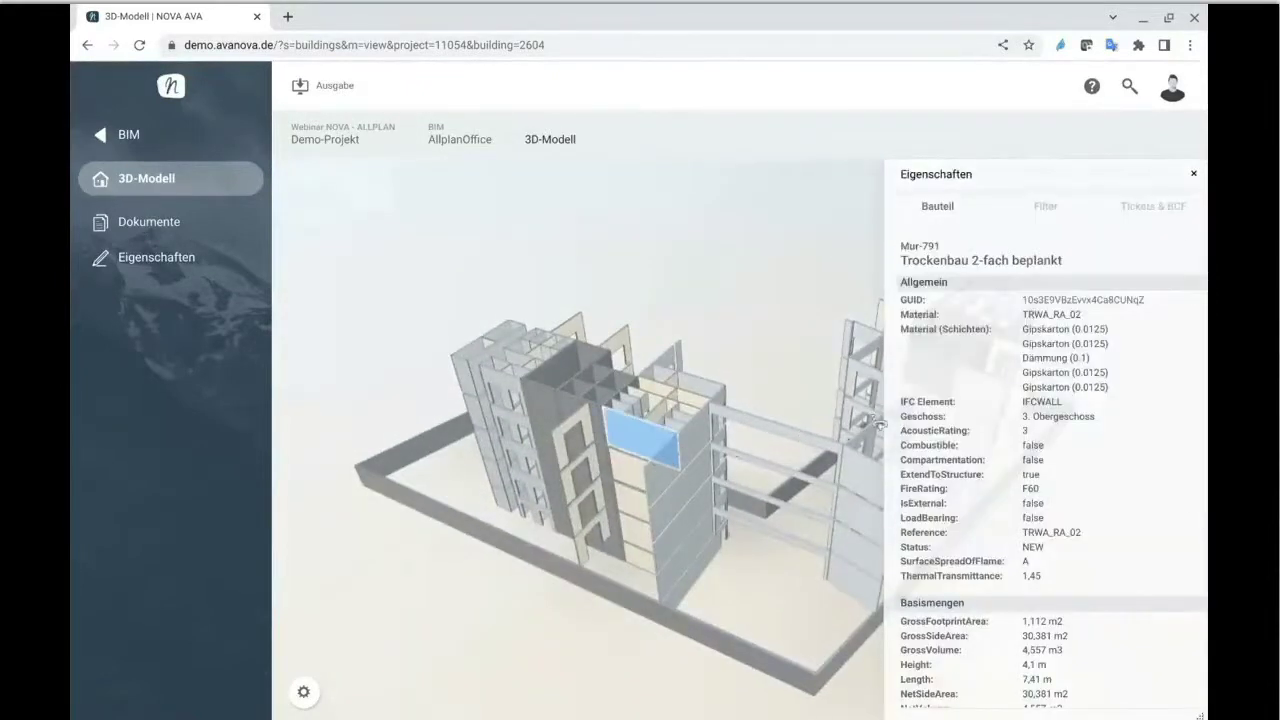
- Isolate the walls with the material TRWA_RA_02 and show the saved filters of the current project
click(1060, 338)
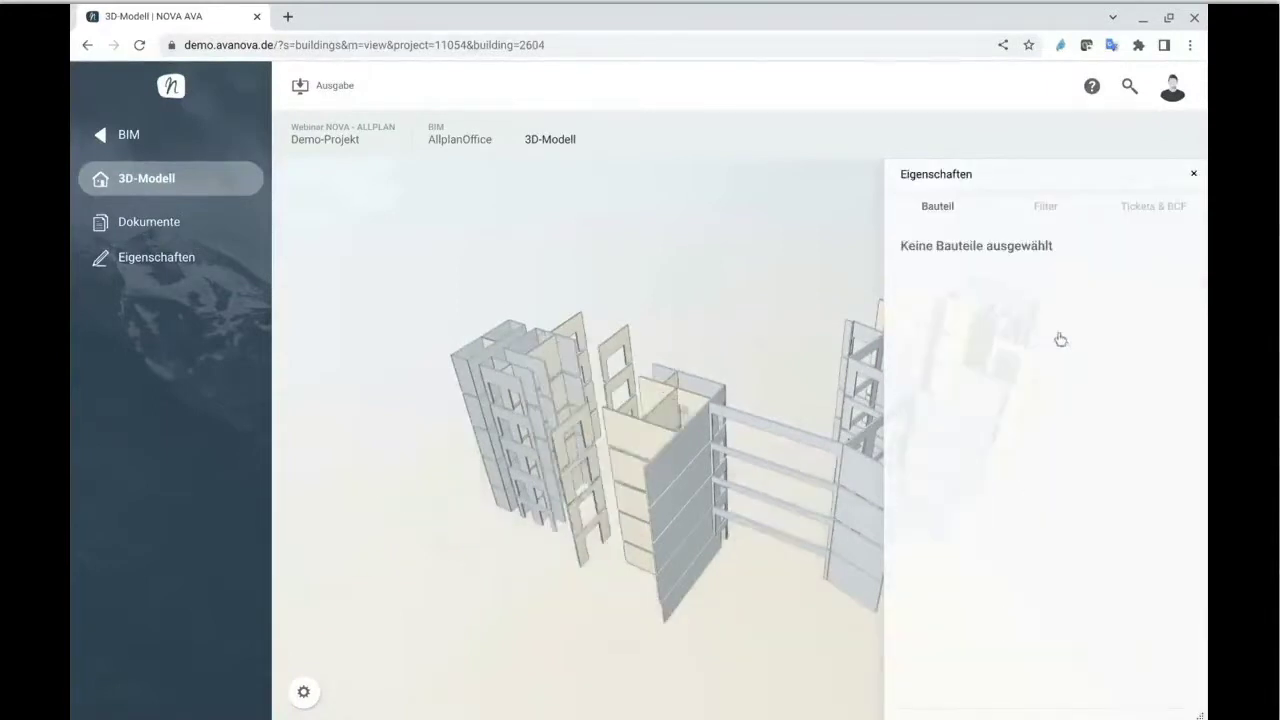
drag(551, 588, 458, 573)
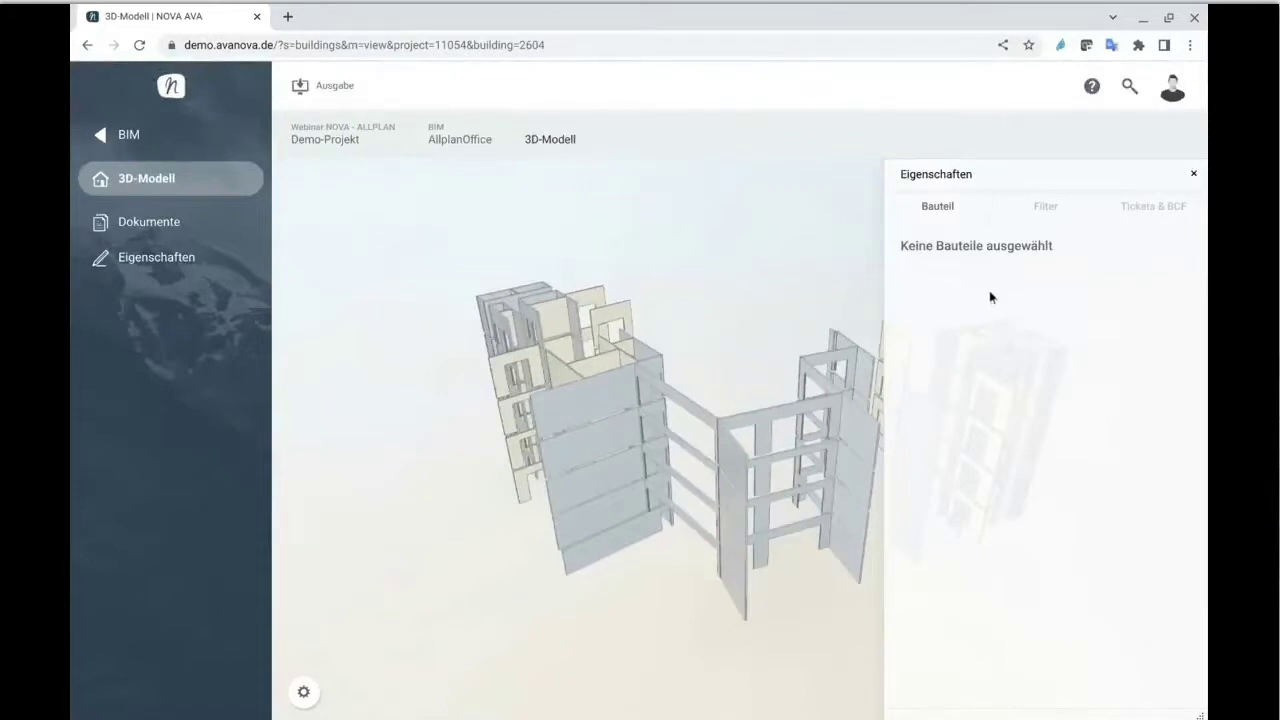
click(1052, 222)
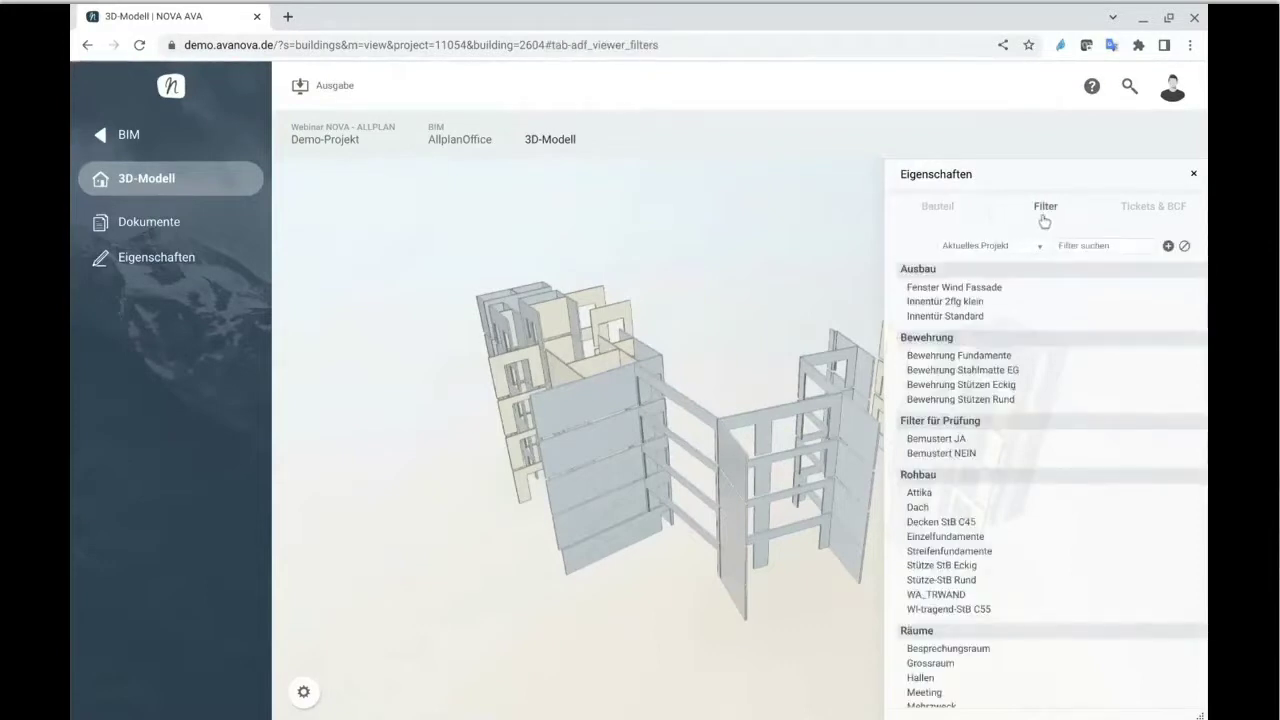
- Save the active conditions as a new filter named TRWA_RA_02 in the current project with the label Ausbau
click(1169, 258)
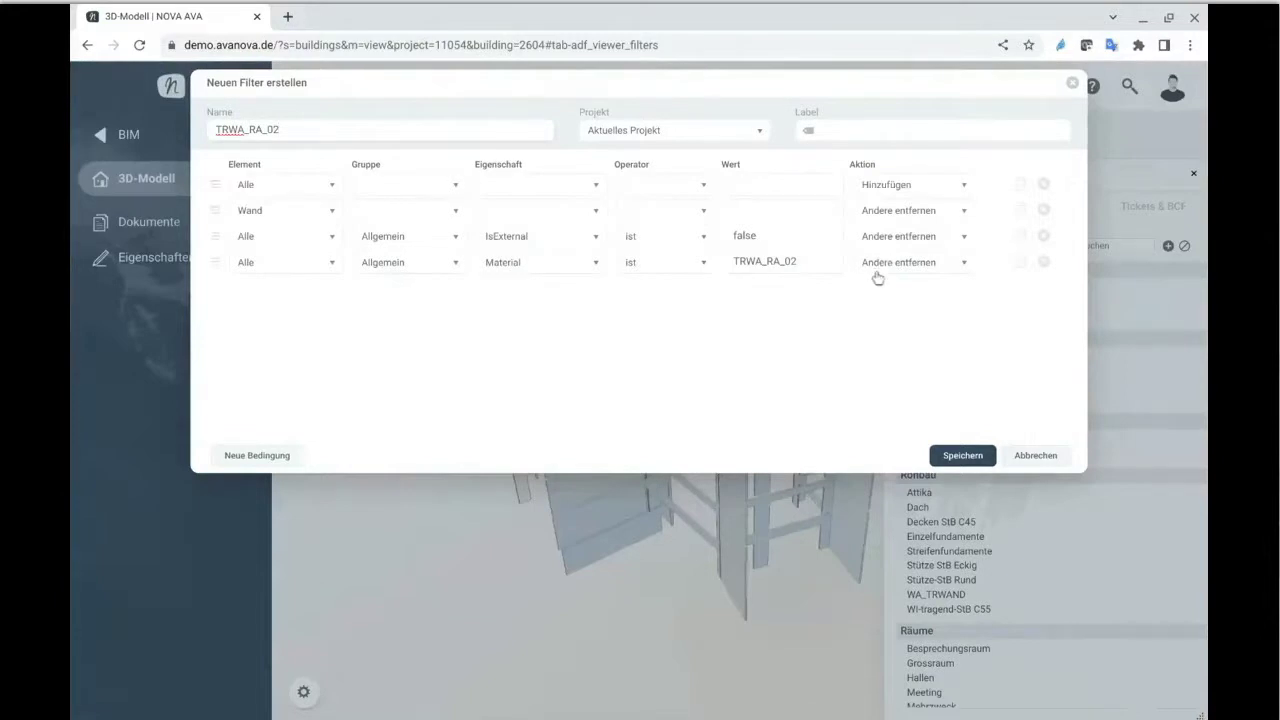
click(868, 135)
text(Ausbau)
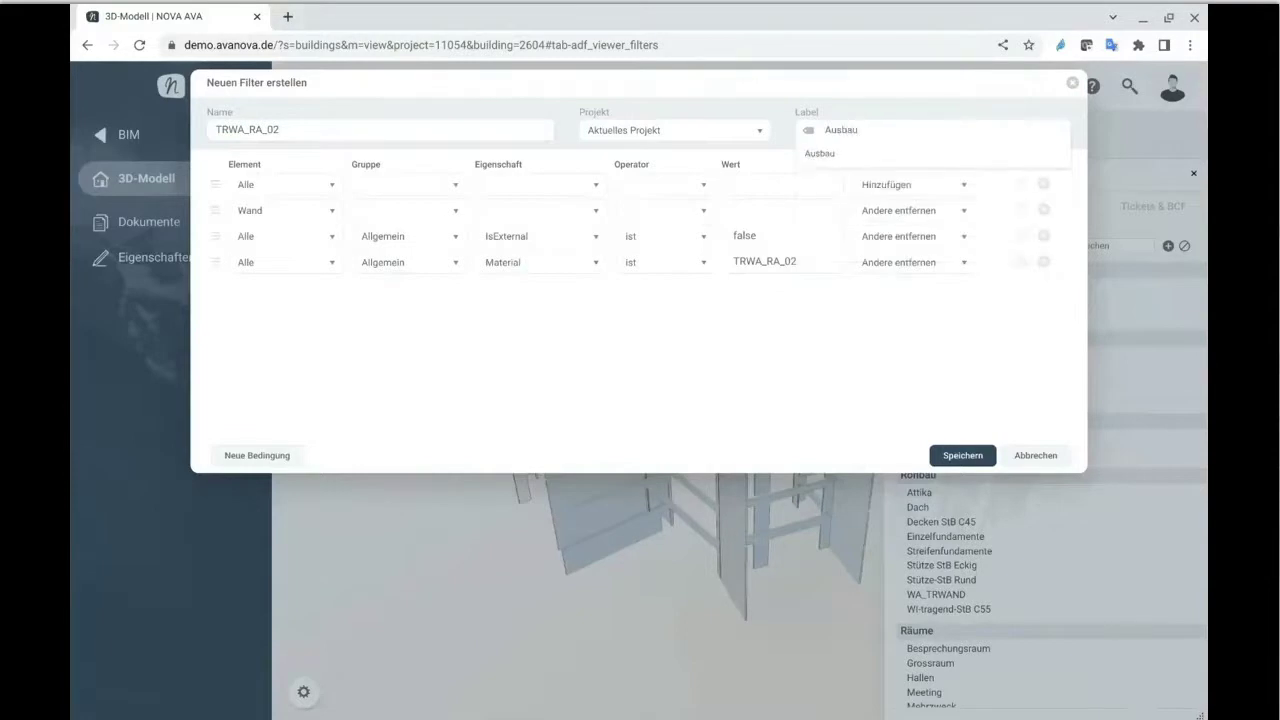
key(Return)
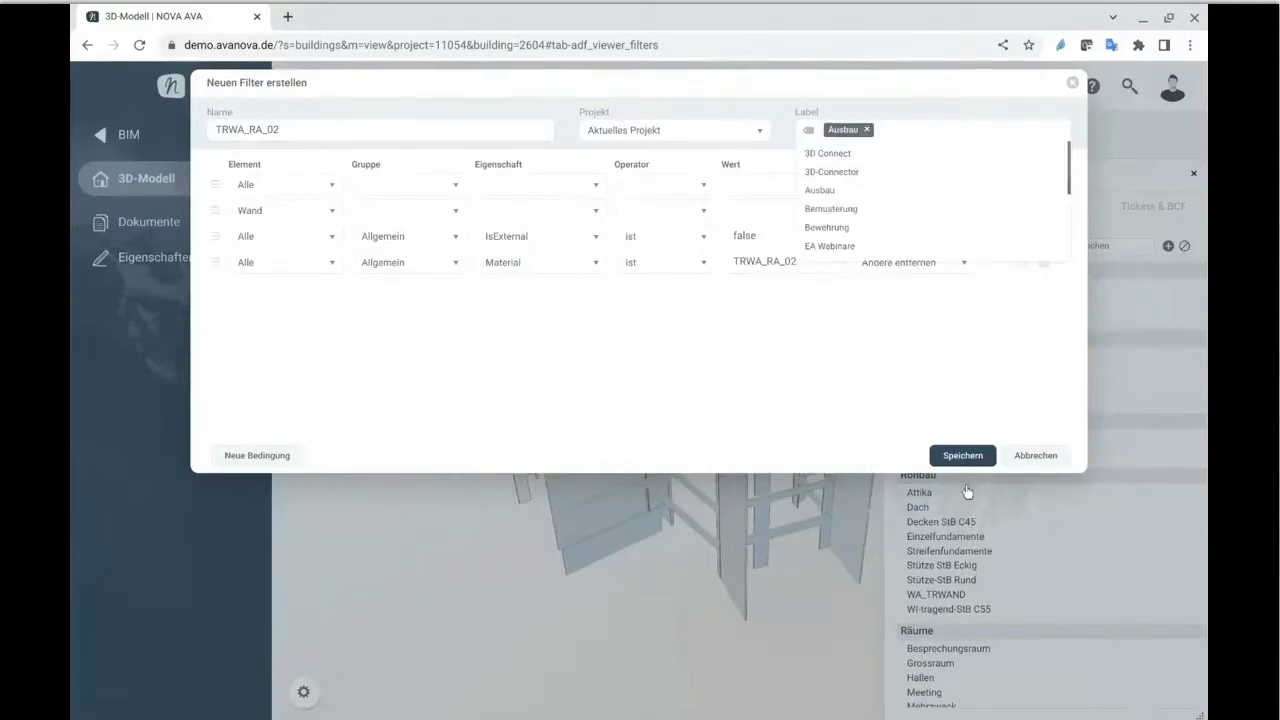
key(Return)
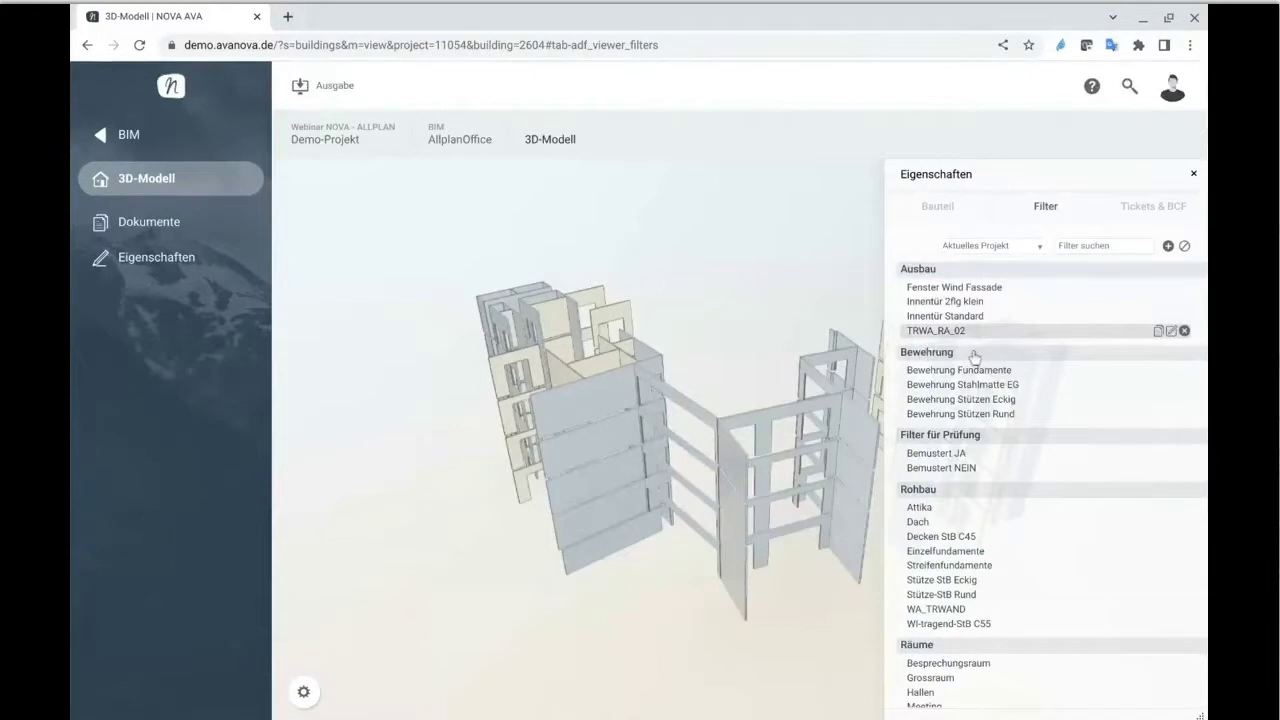
- Show all objects of the model again and apply the saved TRWA_RA_02 filter to it
right_click(692, 261)
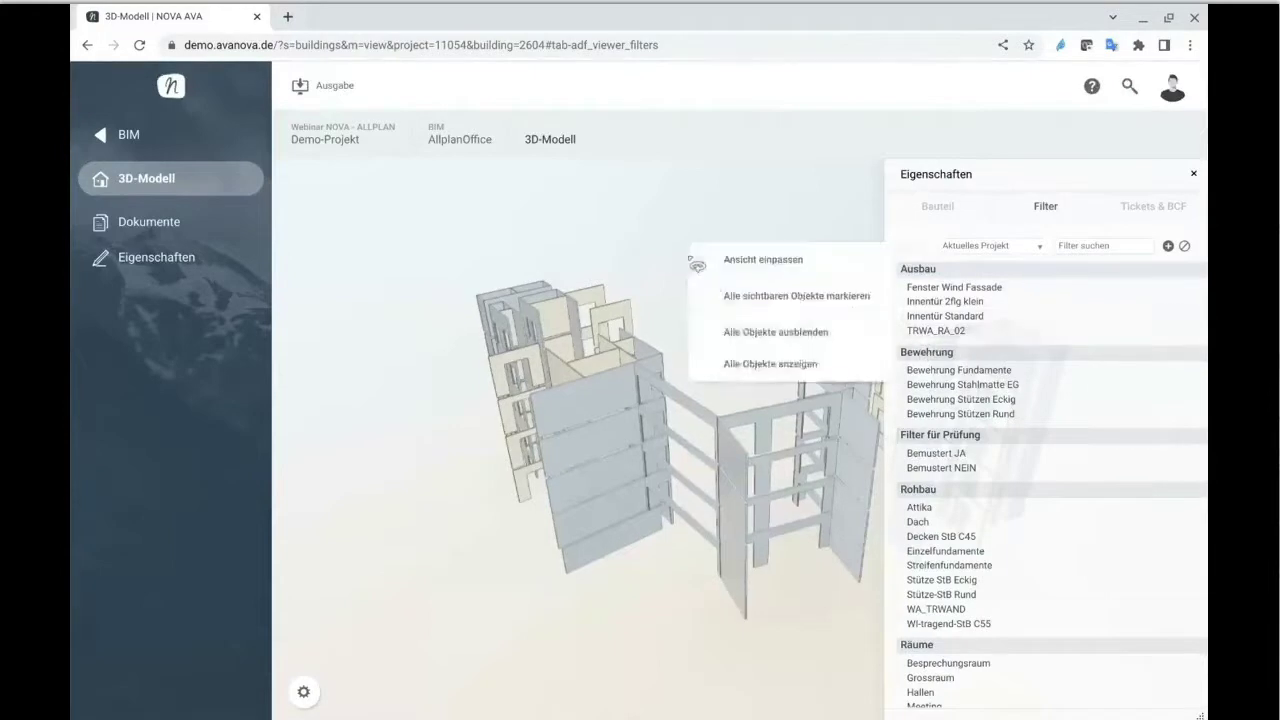
click(742, 367)
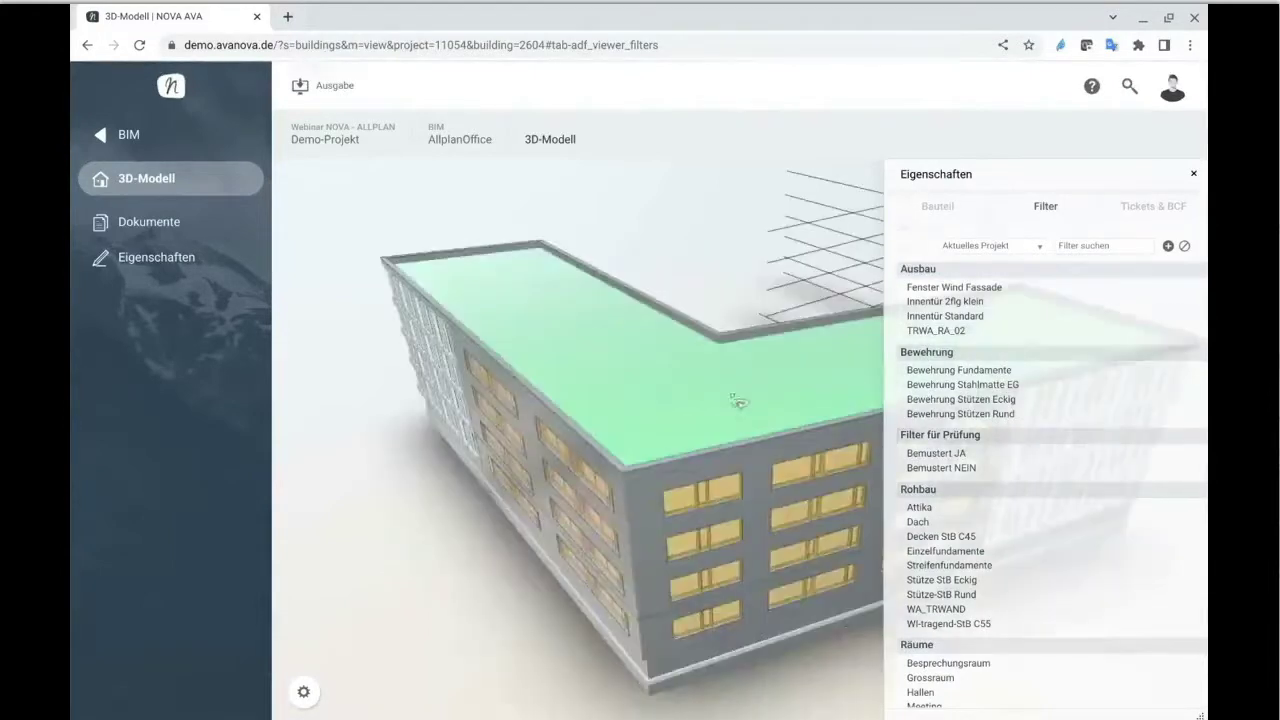
scroll(740, 395, up, 3)
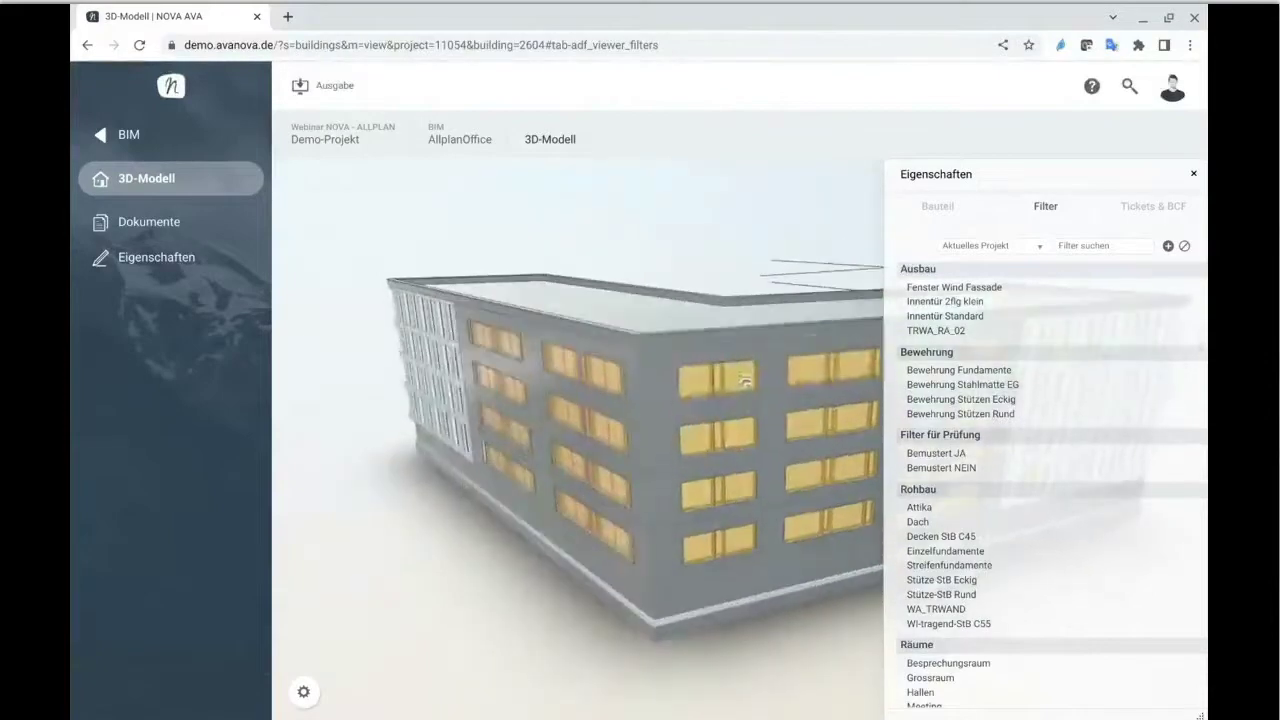
click(947, 356)
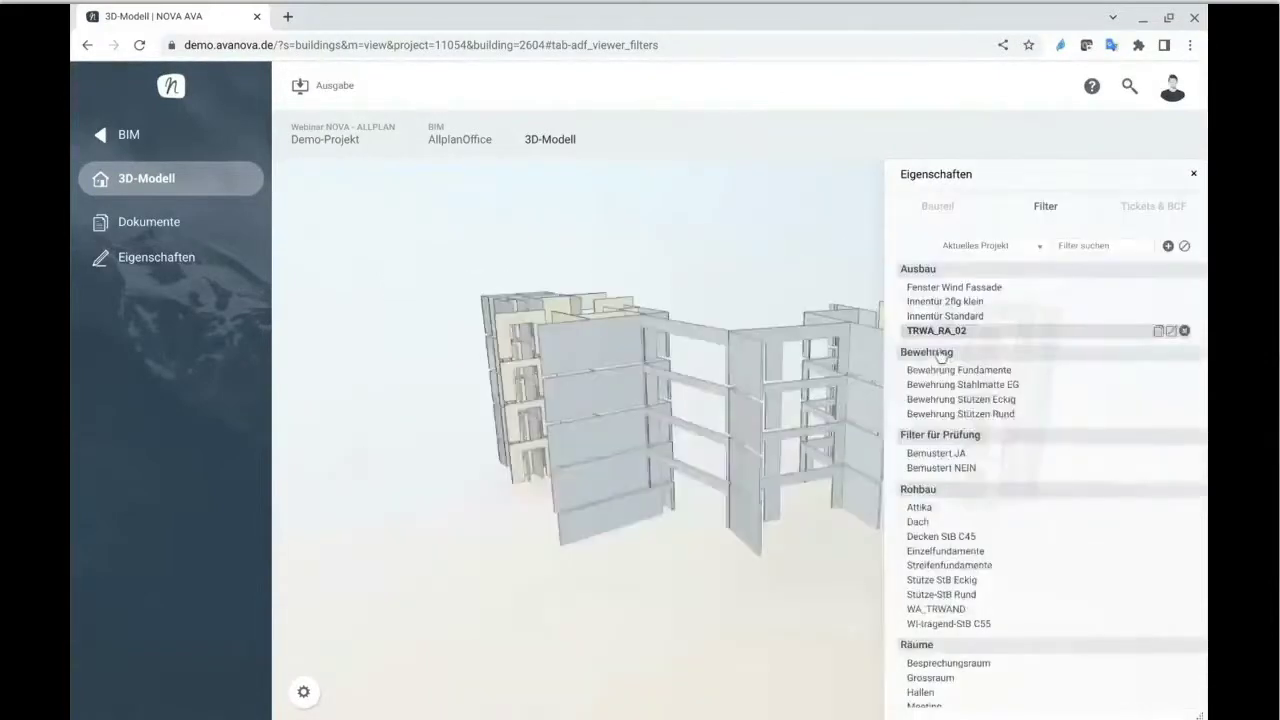
mouse_move(669, 266)
mouse_down()
mouse_move(733, 299)
mouse_move(677, 276)
mouse_up()
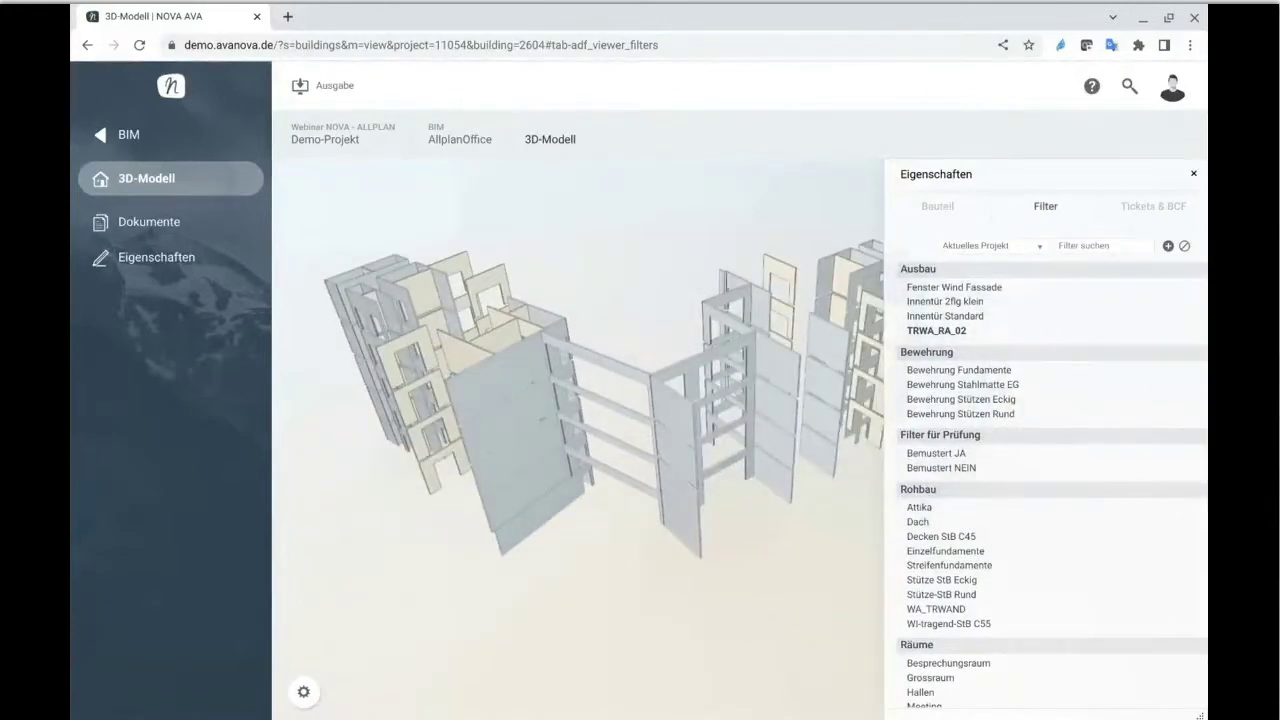
- View the model through the saved interior door, Einzelfundamente and column filters, and check the conditions of the Stütze-StB Rund filter
click(950, 302)
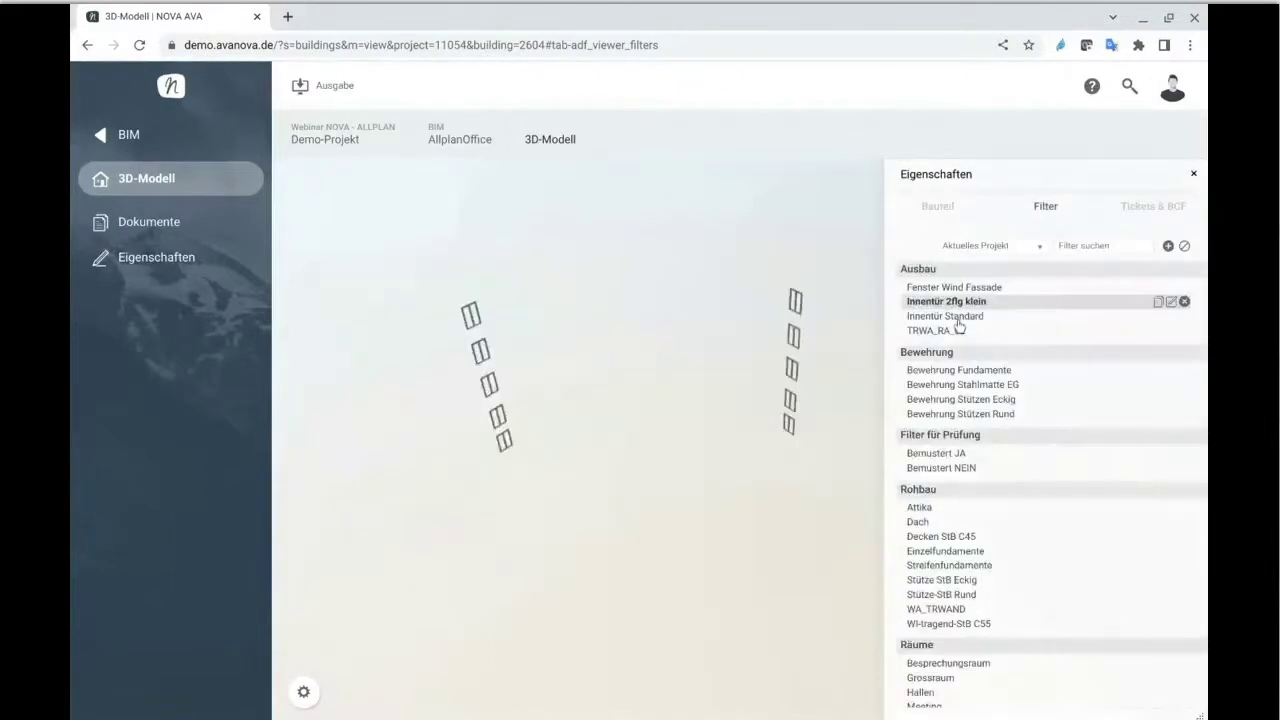
click(963, 320)
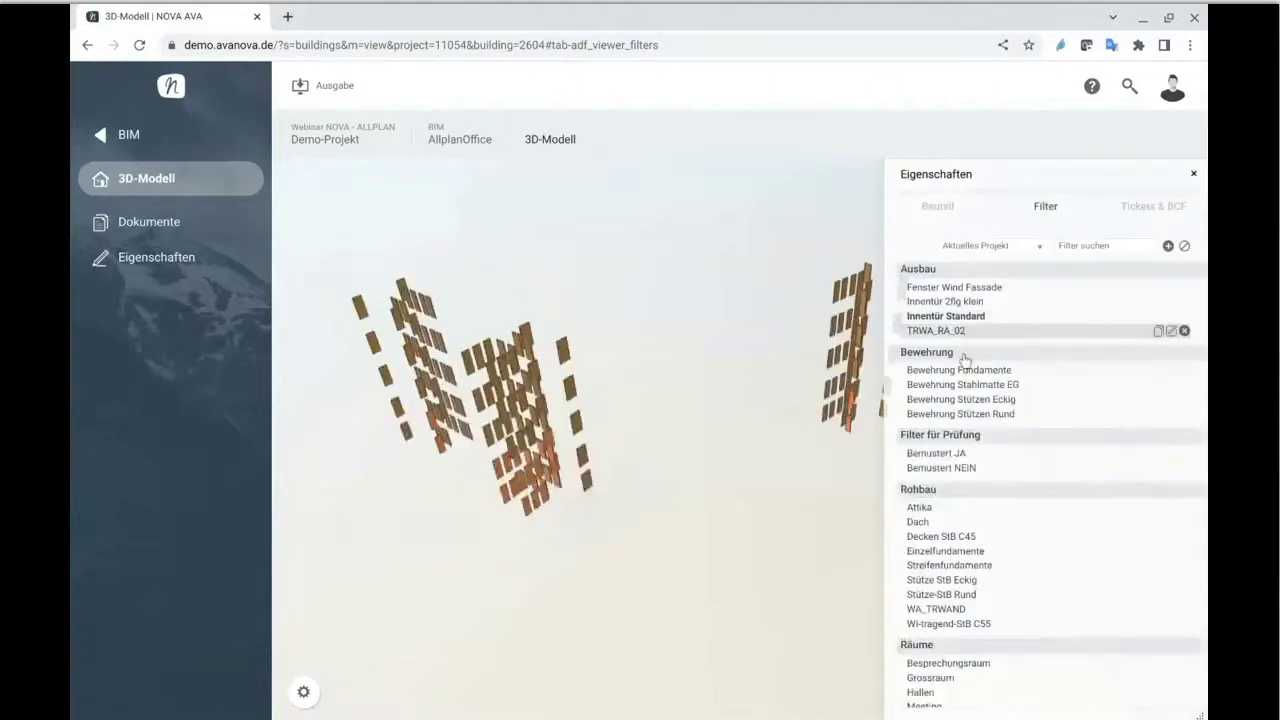
click(938, 571)
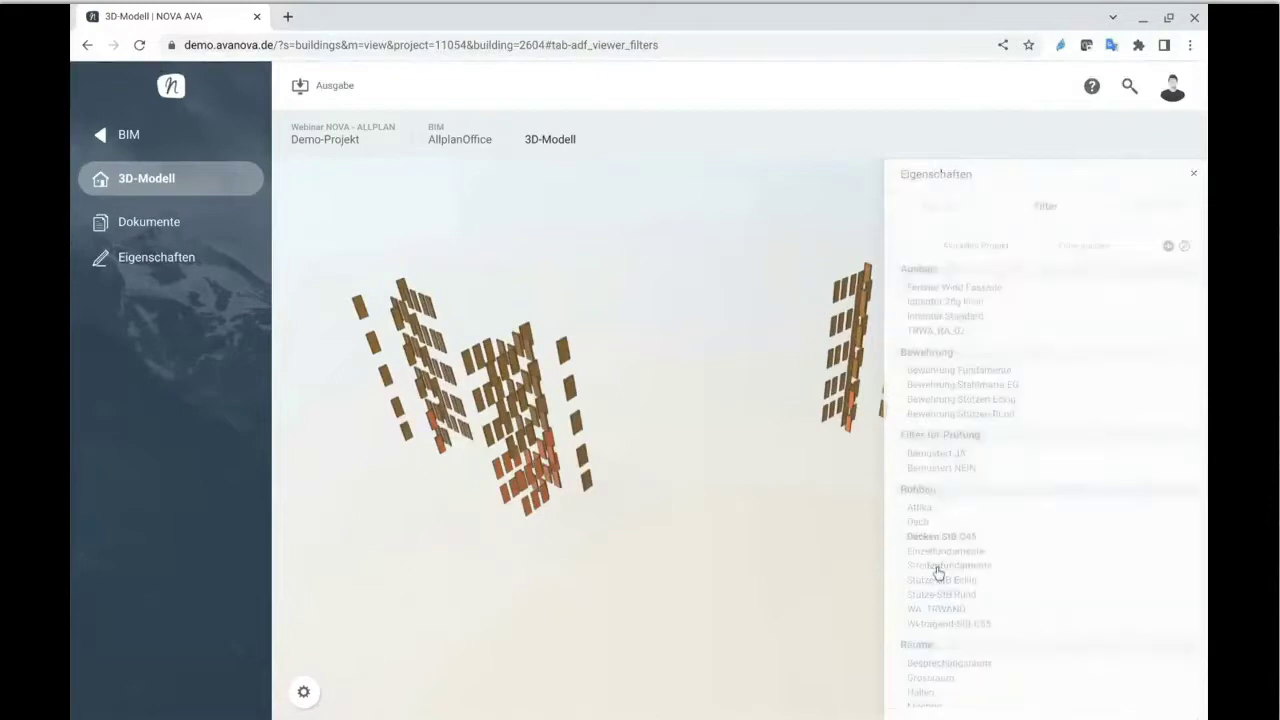
click(939, 574)
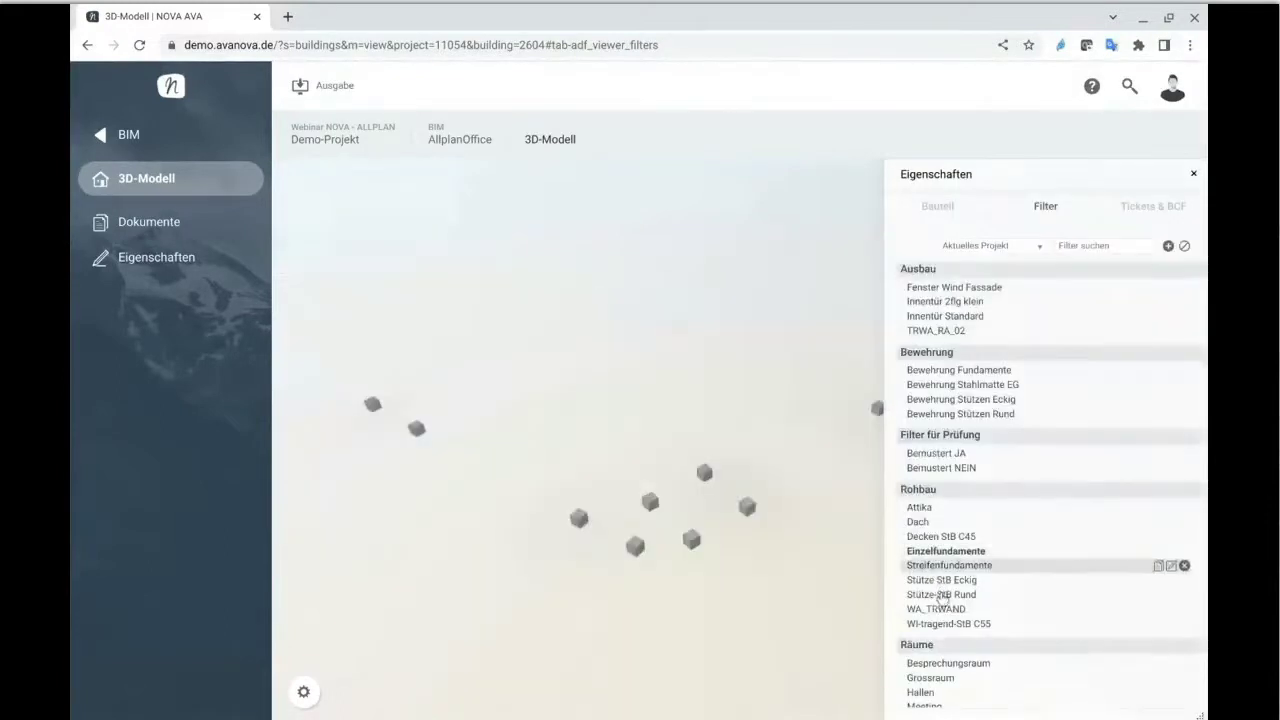
click(941, 584)
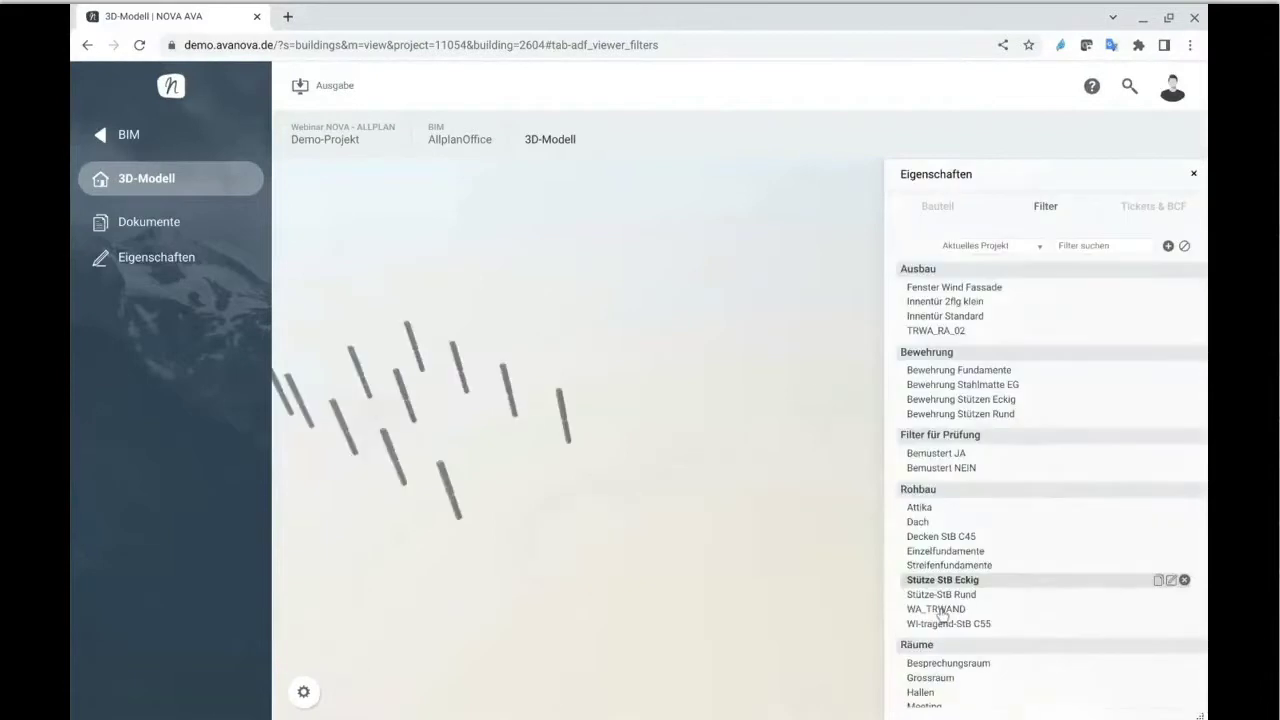
click(940, 594)
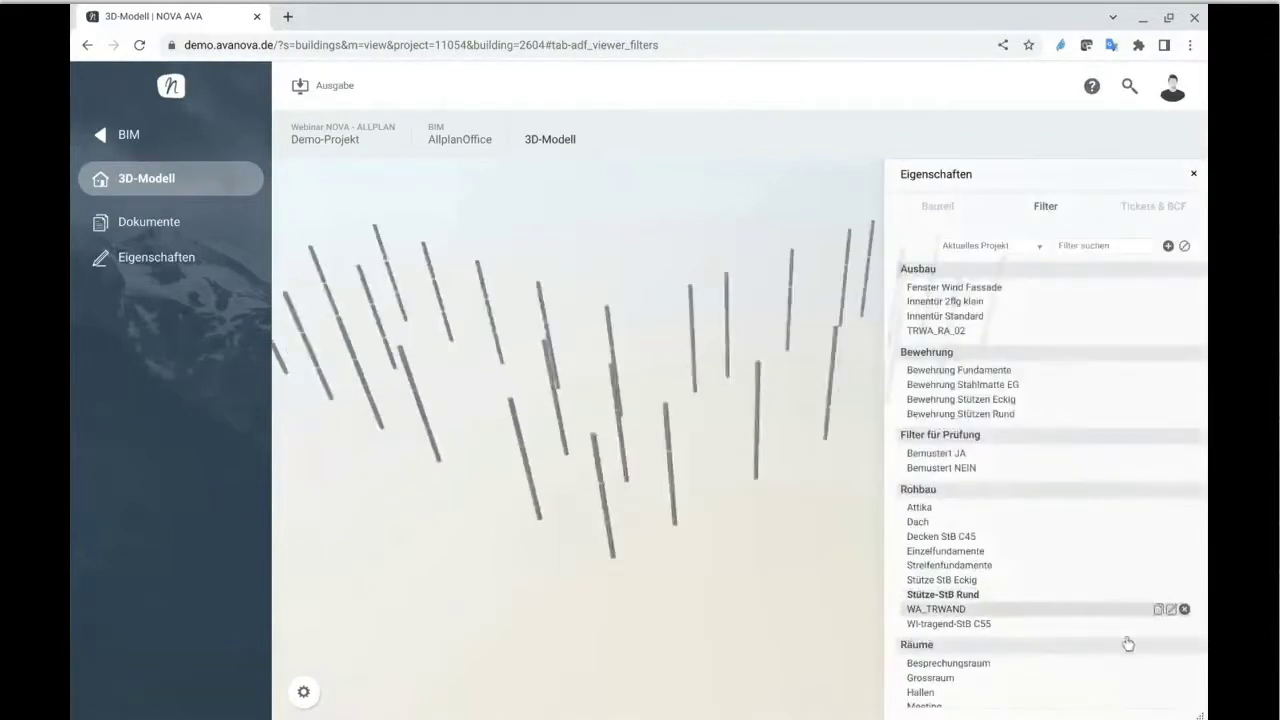
click(1171, 594)
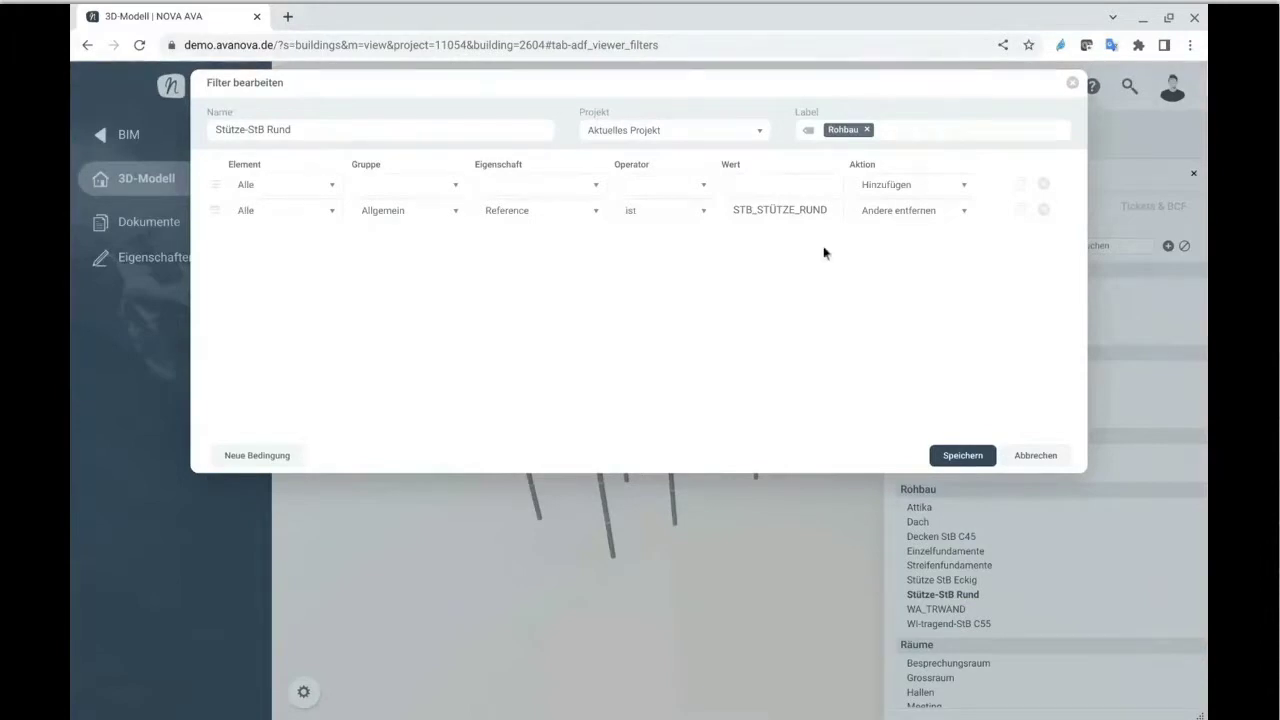
click(1035, 456)
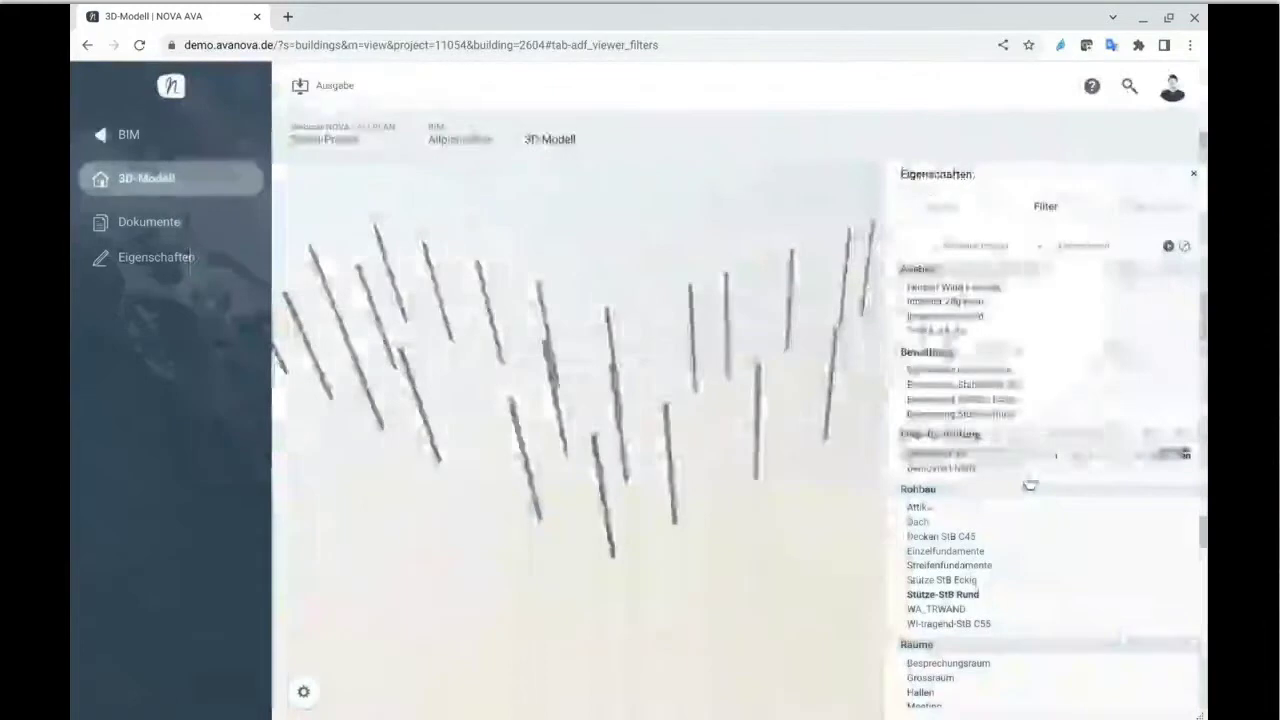
- Create a new Kostenplanung named OfficeV1 based on version 1 of the AllplanOffice 3D model
click(175, 137)
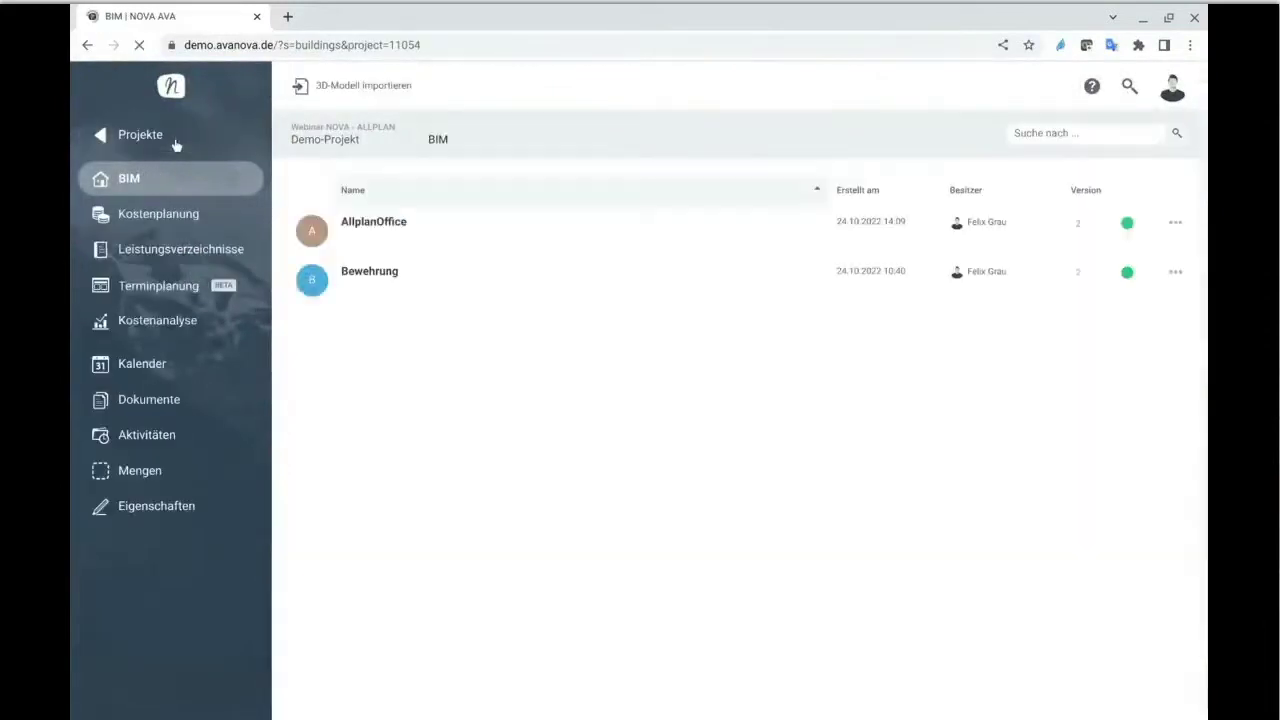
click(180, 231)
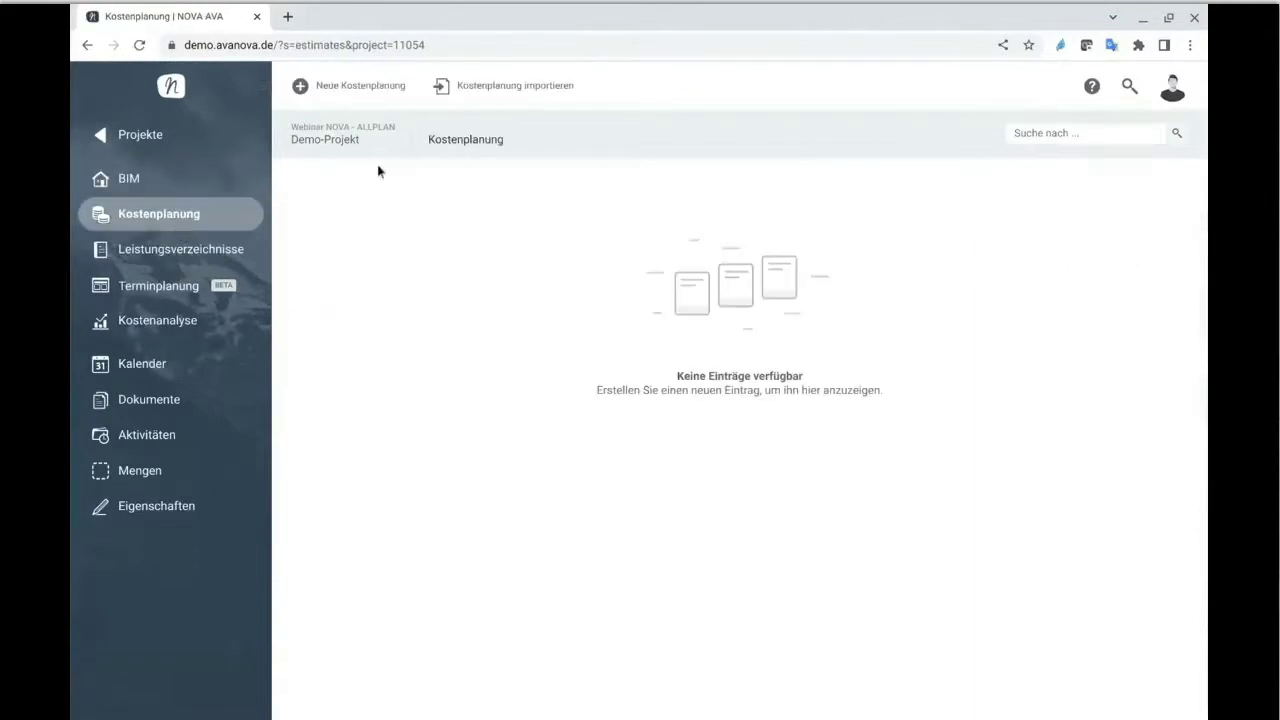
click(362, 88)
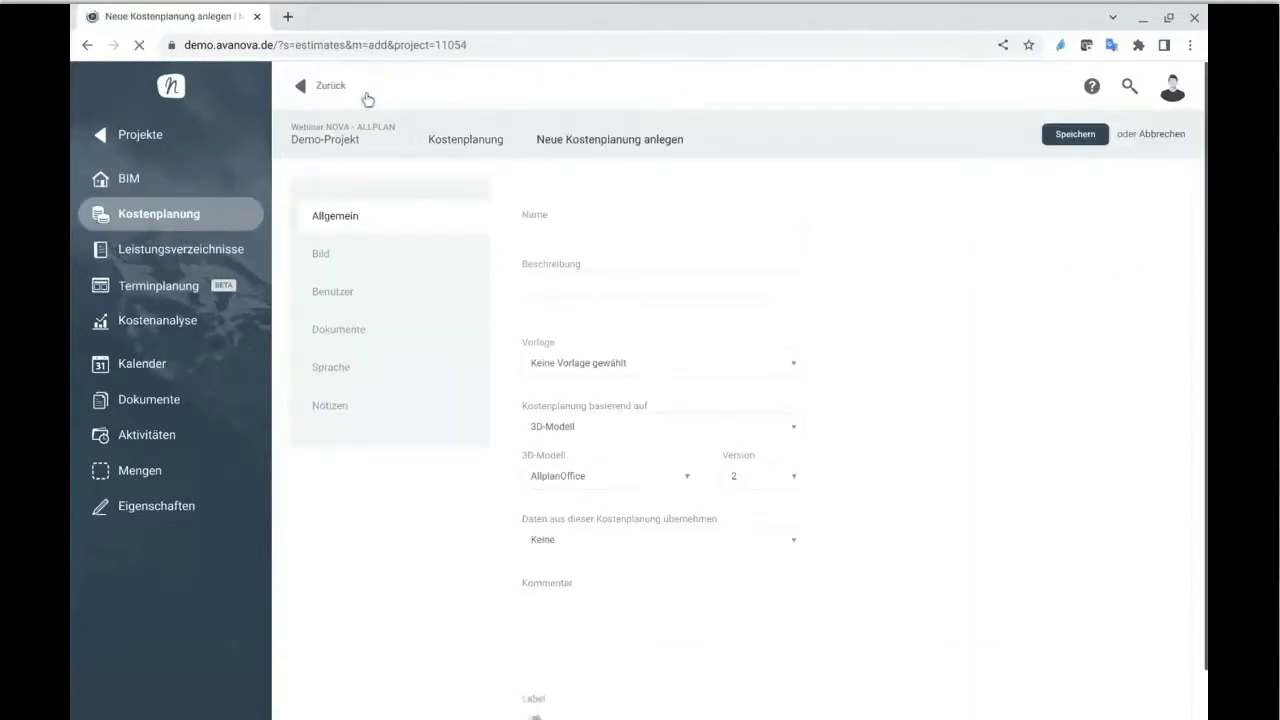
click(572, 242)
text(OfficeV1)
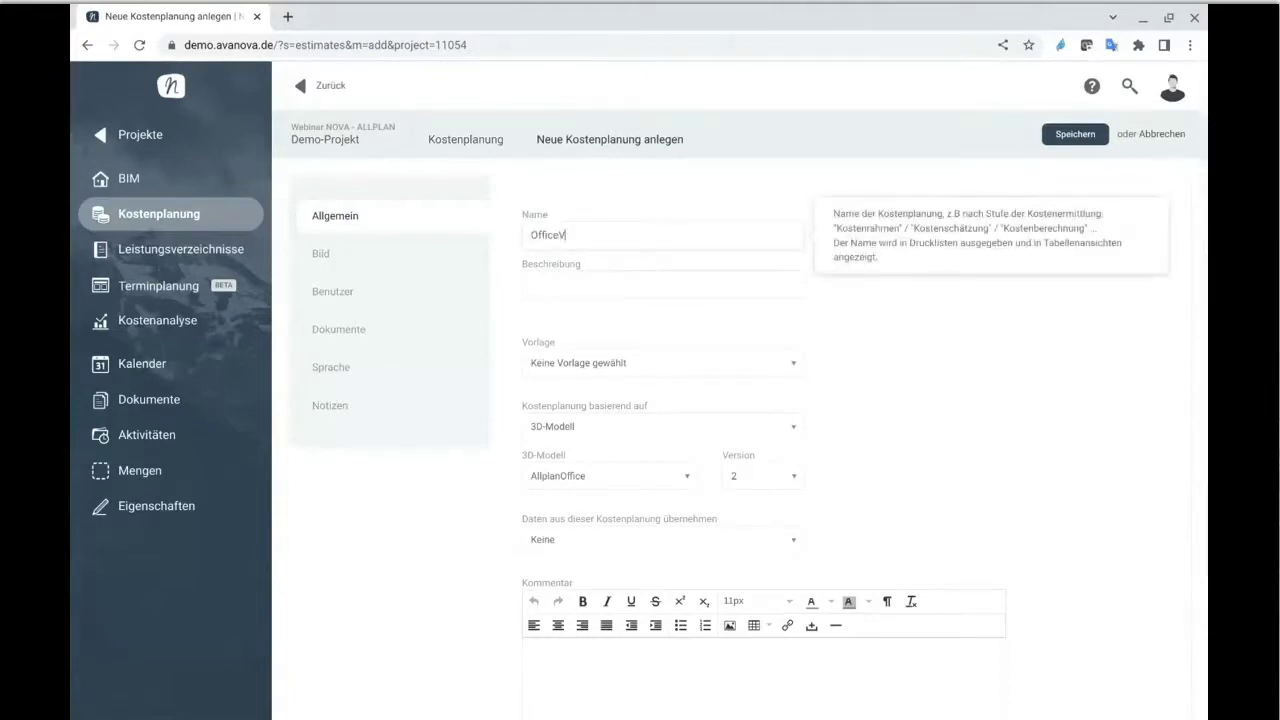
click(768, 484)
click(760, 546)
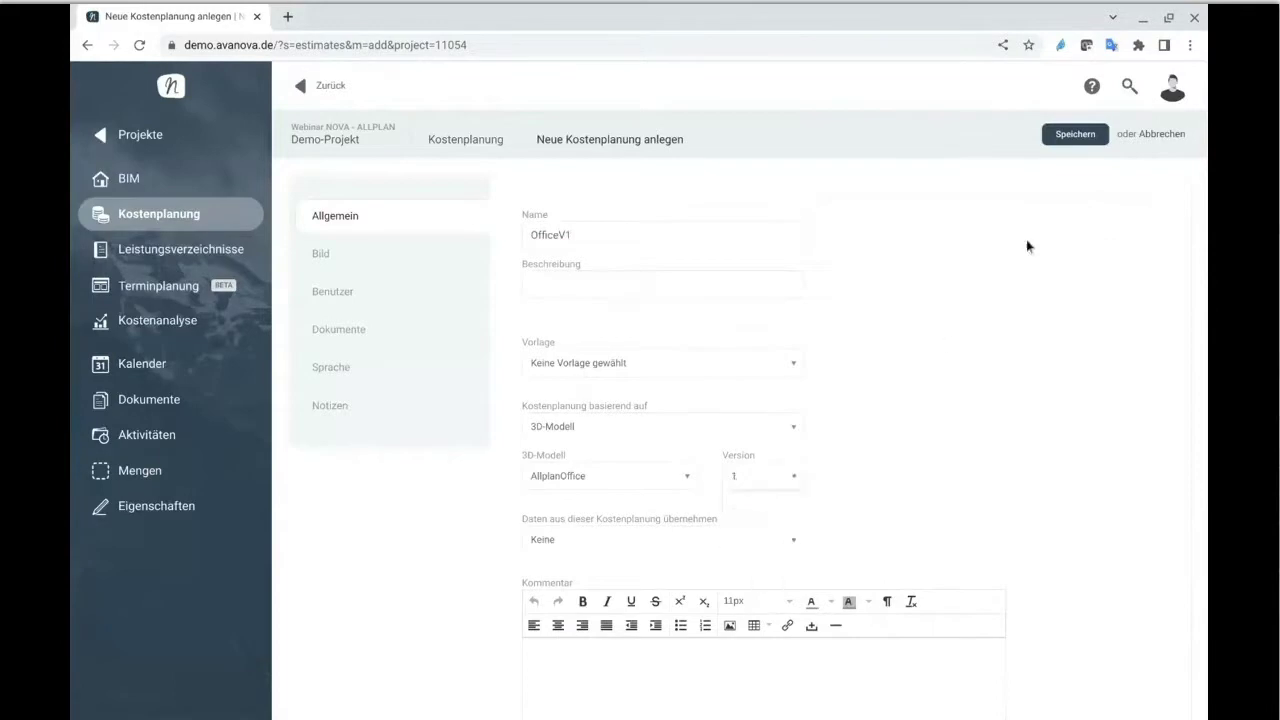
click(1092, 143)
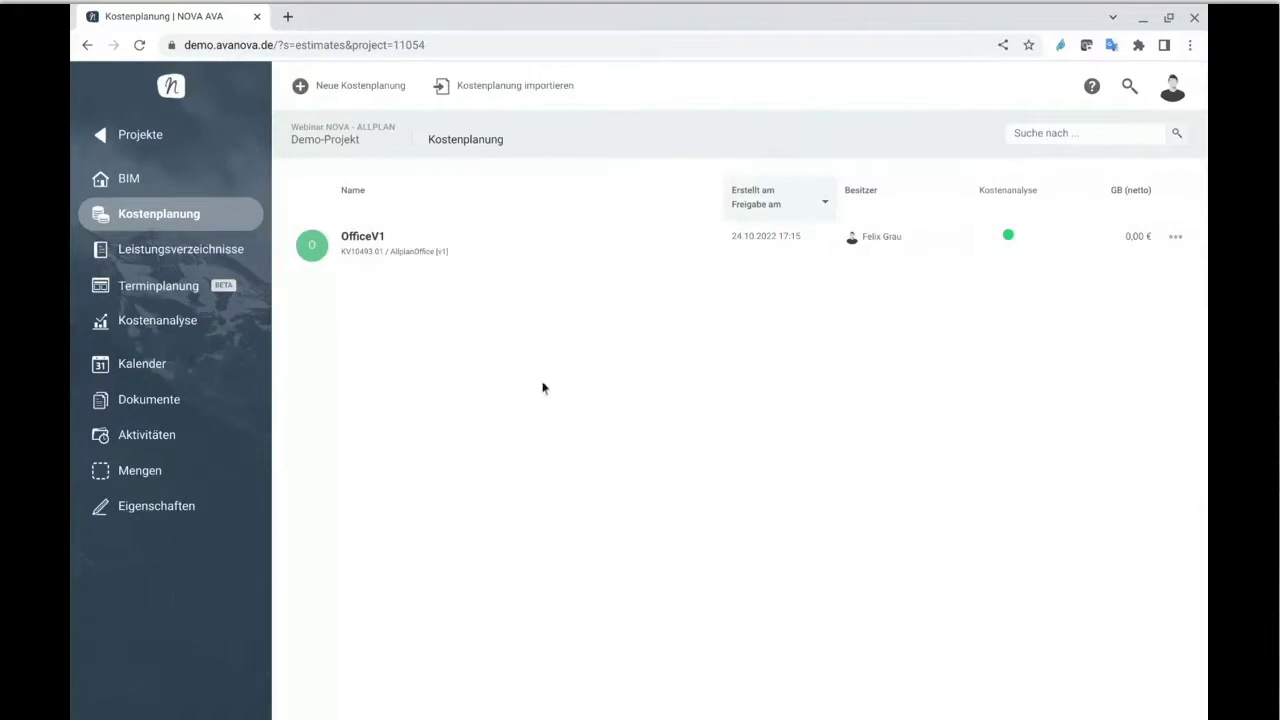
- Open the OfficeV1 cost plan, collapse its cost groups to storey level and expand the Fundamente and Kellergeschoss storeys
click(506, 268)
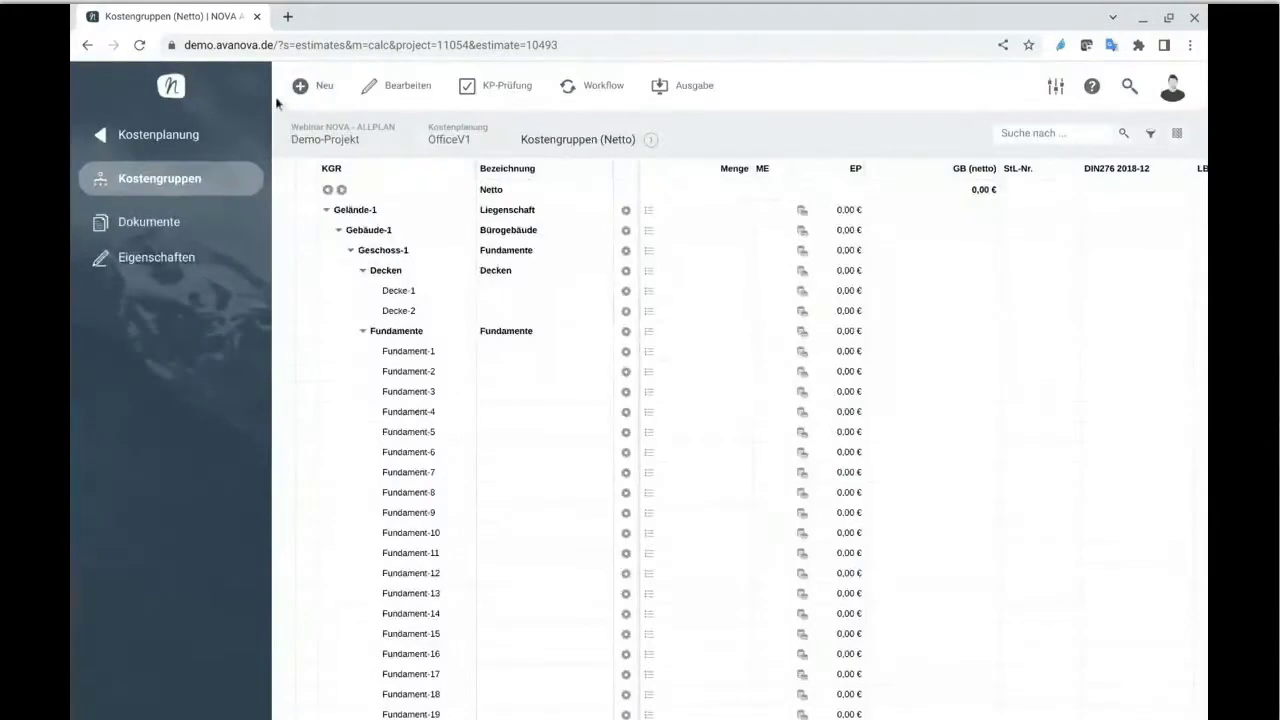
click(270, 89)
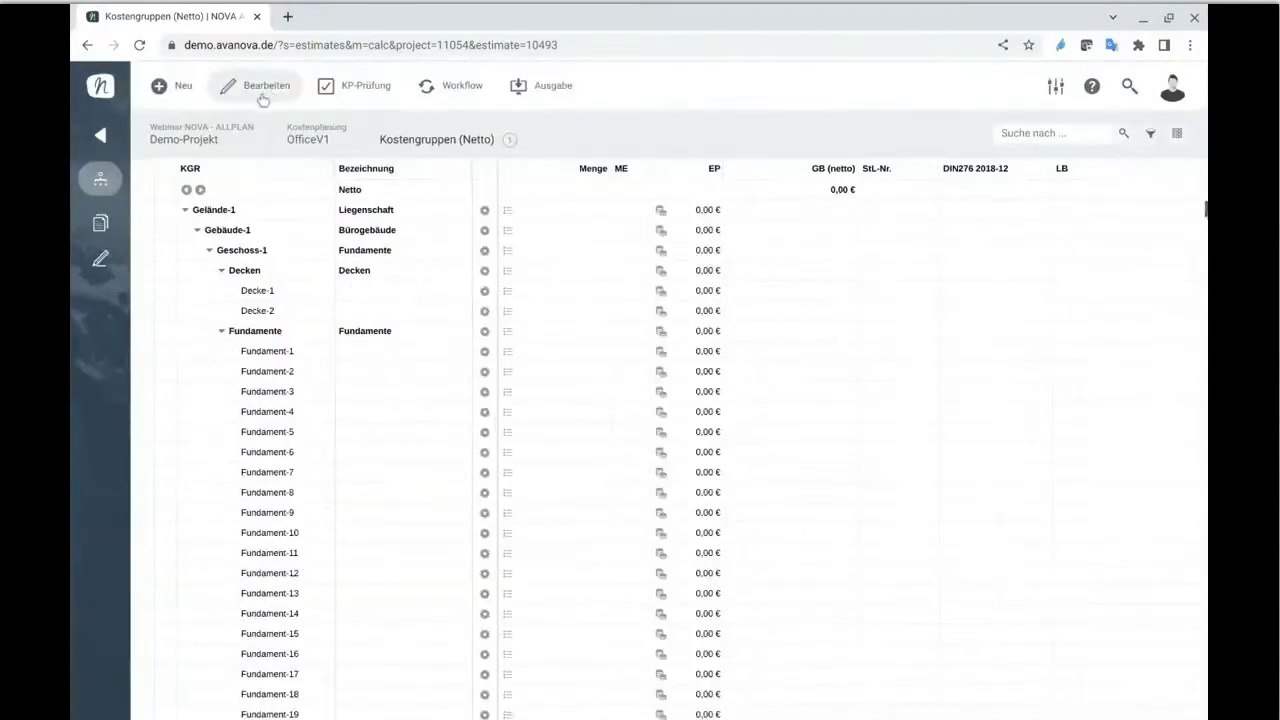
click(186, 191)
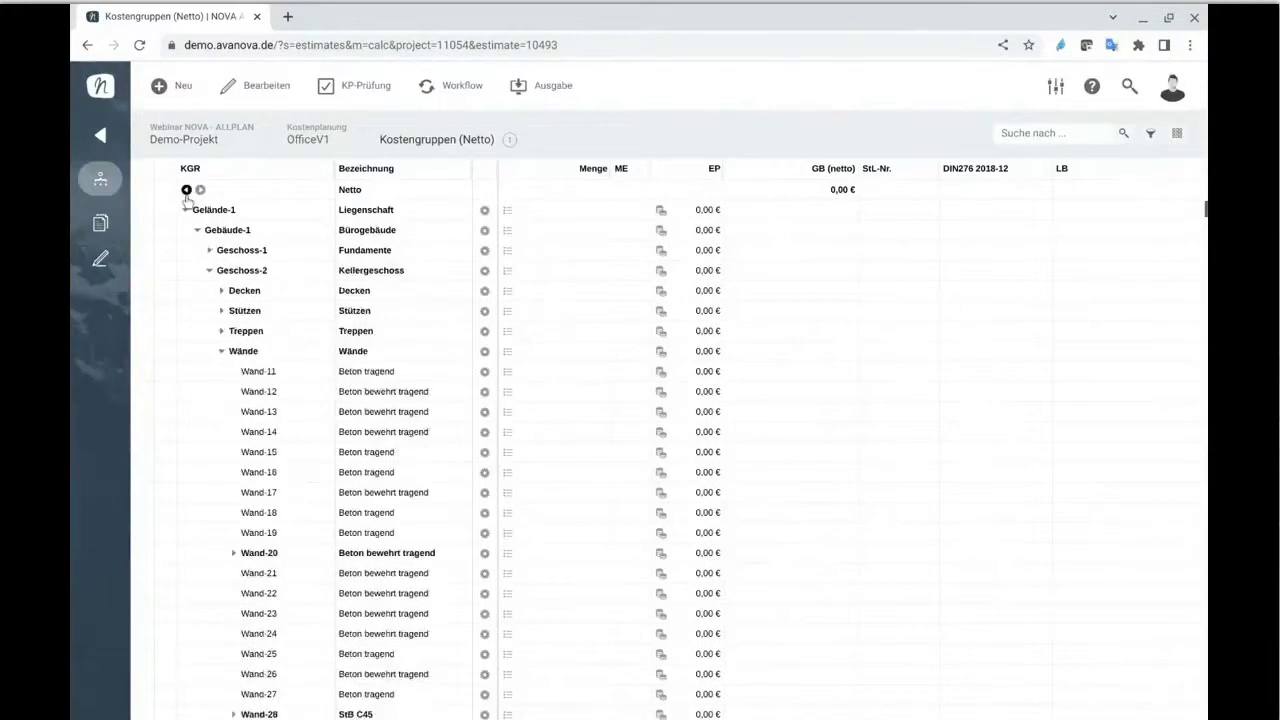
click(186, 190)
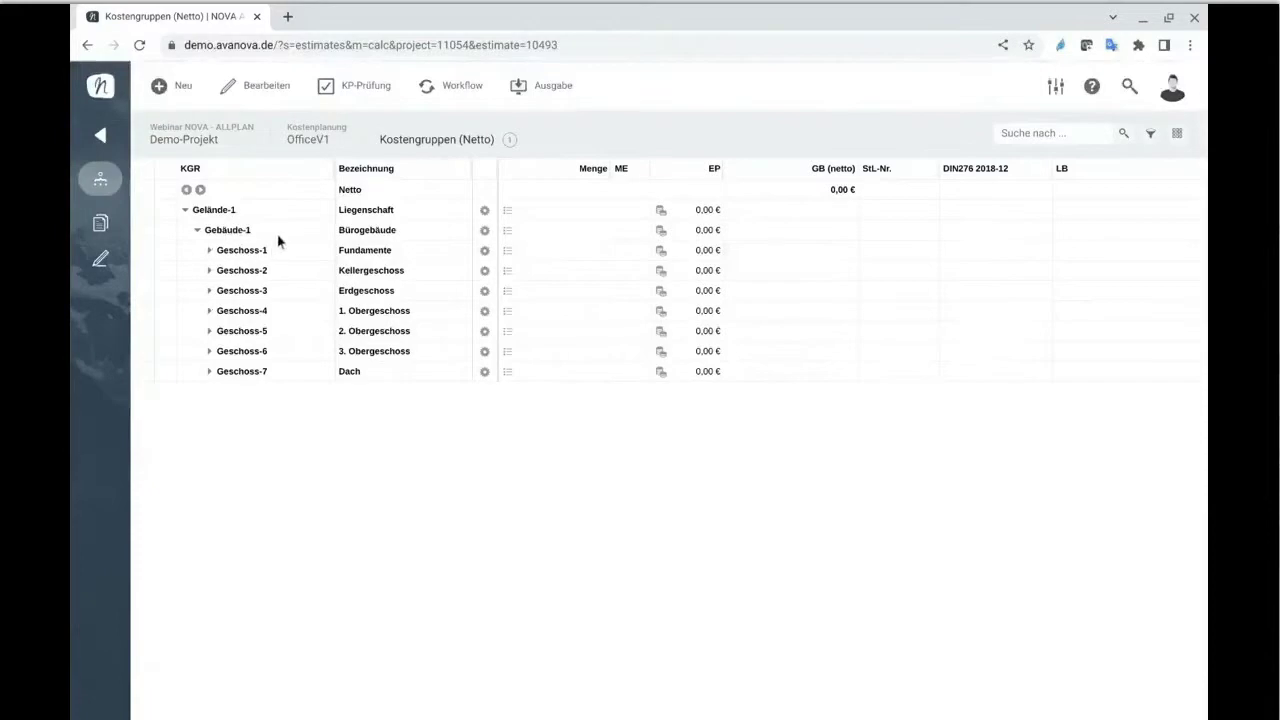
click(210, 266)
click(210, 331)
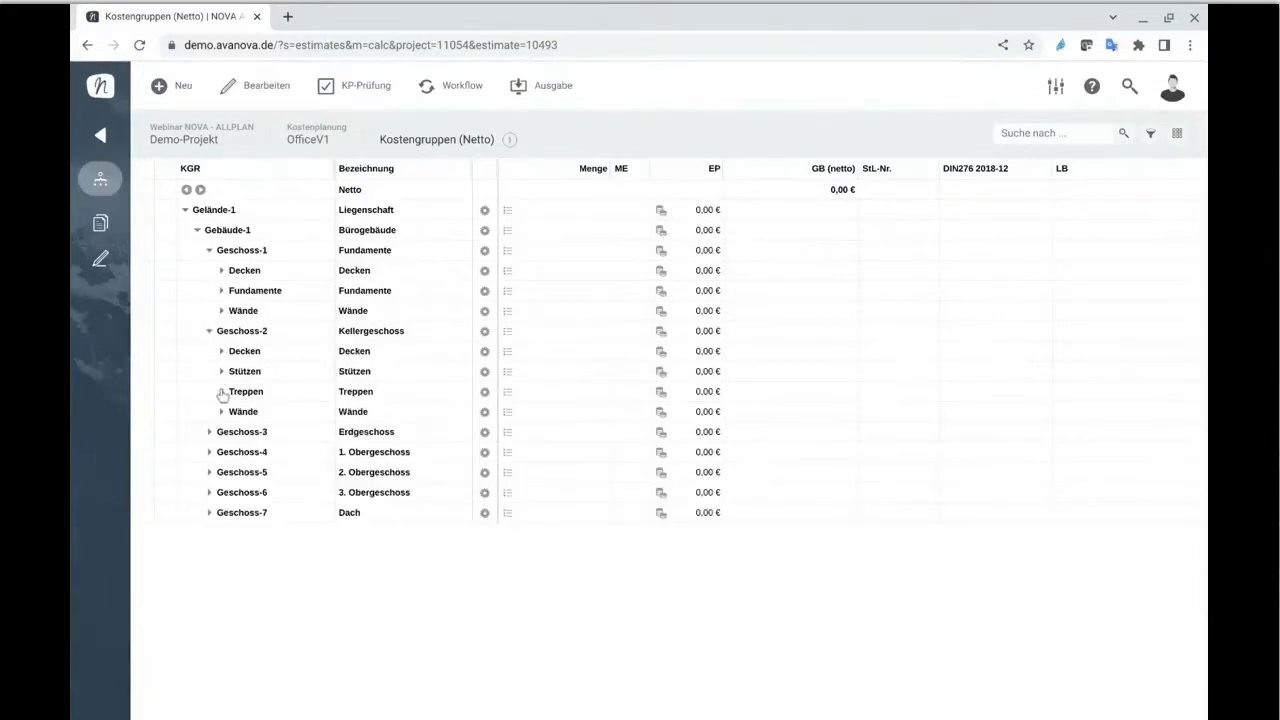
- Open the 3D-Modell Viewer for the cost plan and place it beside the cost group table
click(1055, 86)
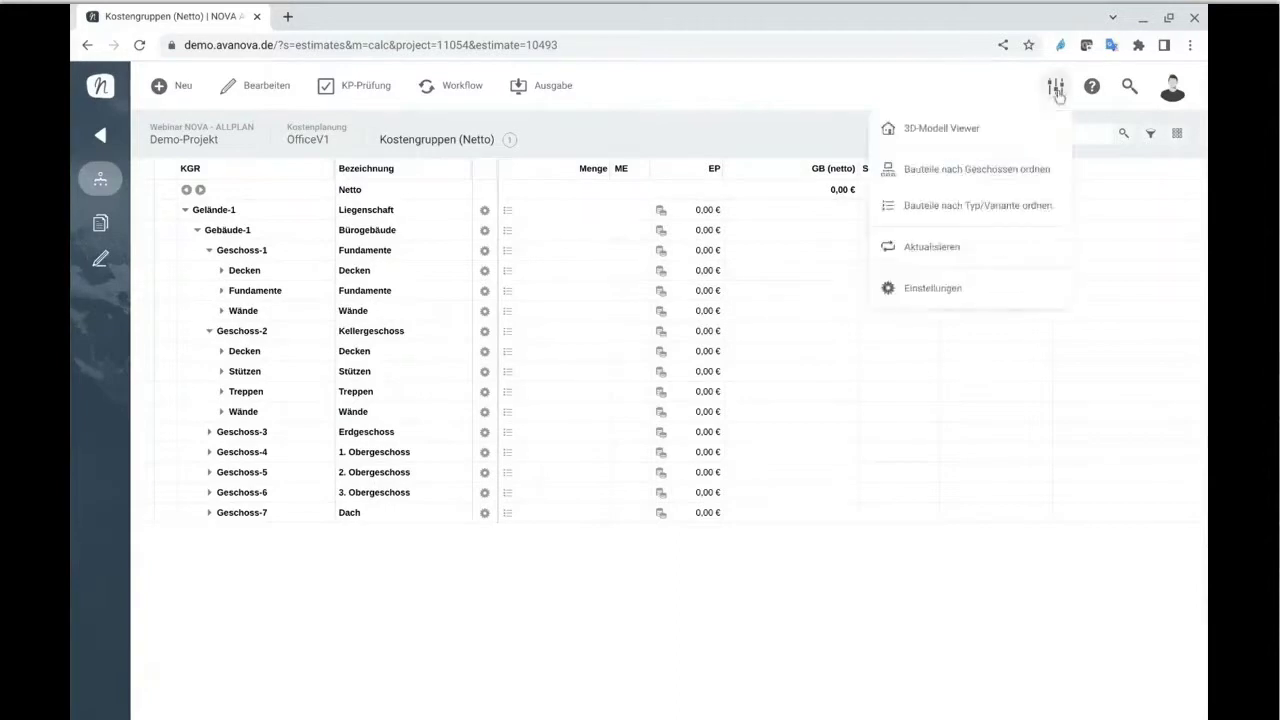
click(985, 133)
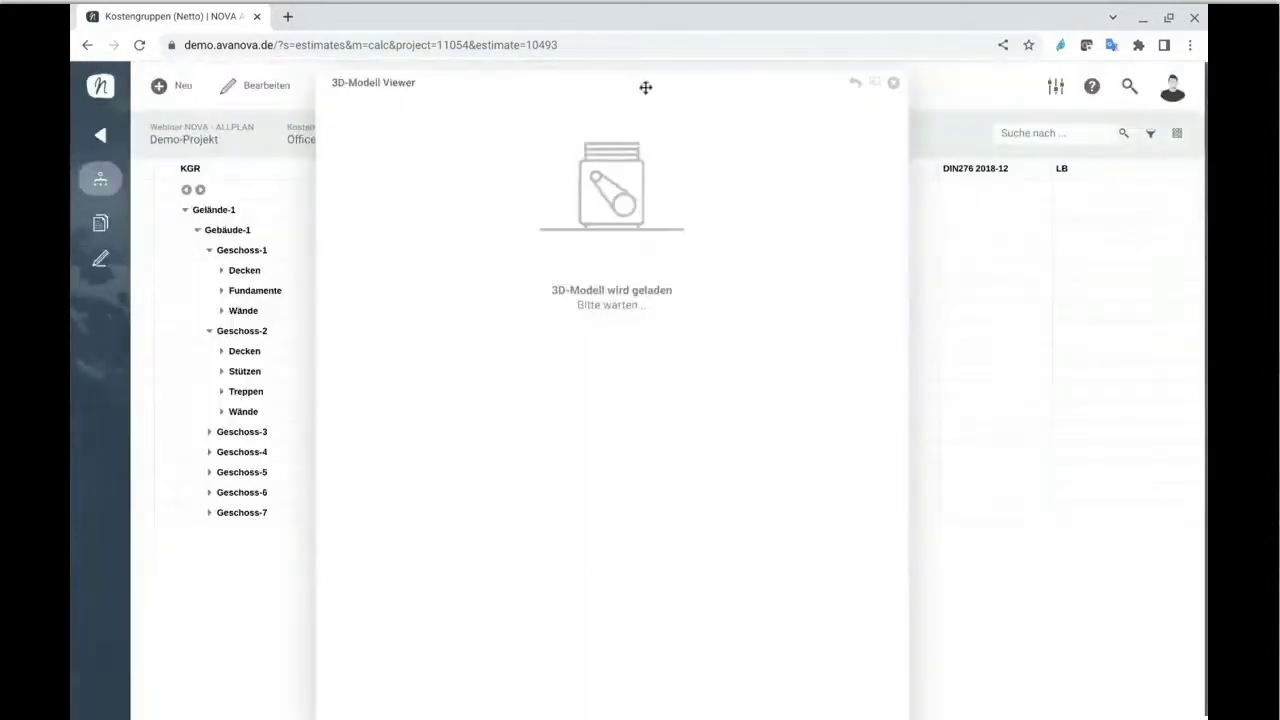
drag(645, 87, 954, 91)
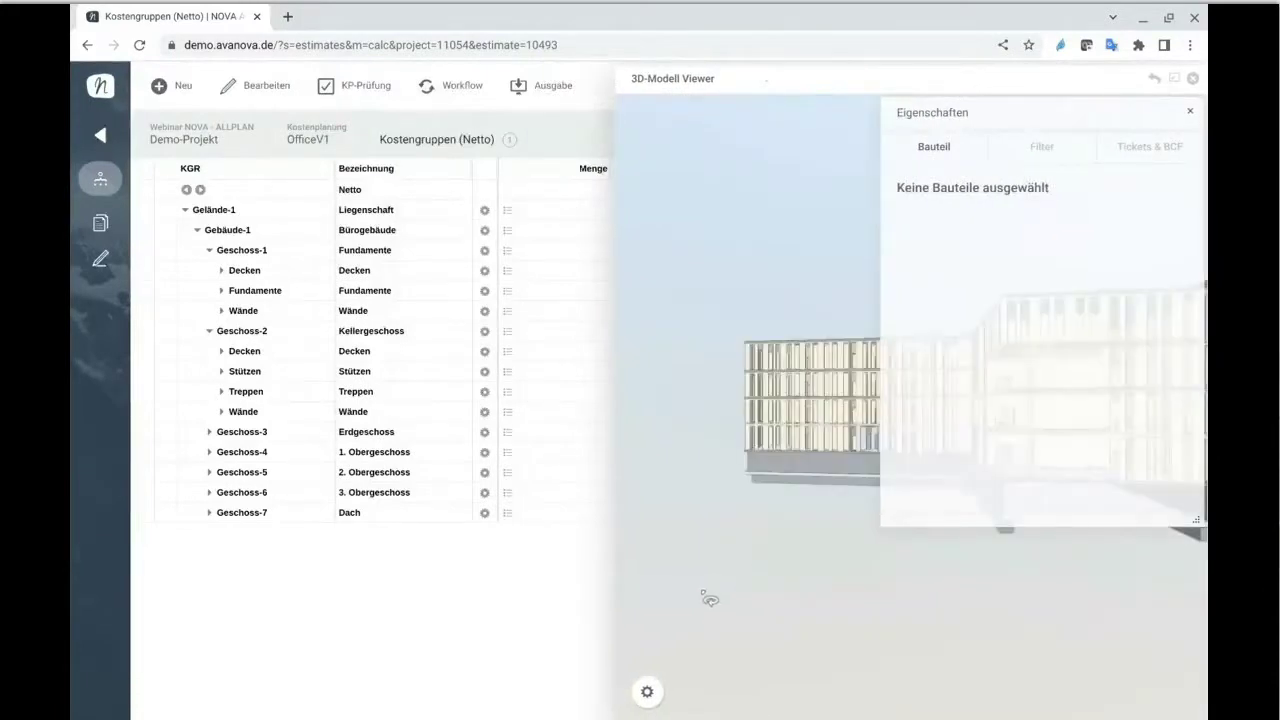
drag(829, 647, 797, 597)
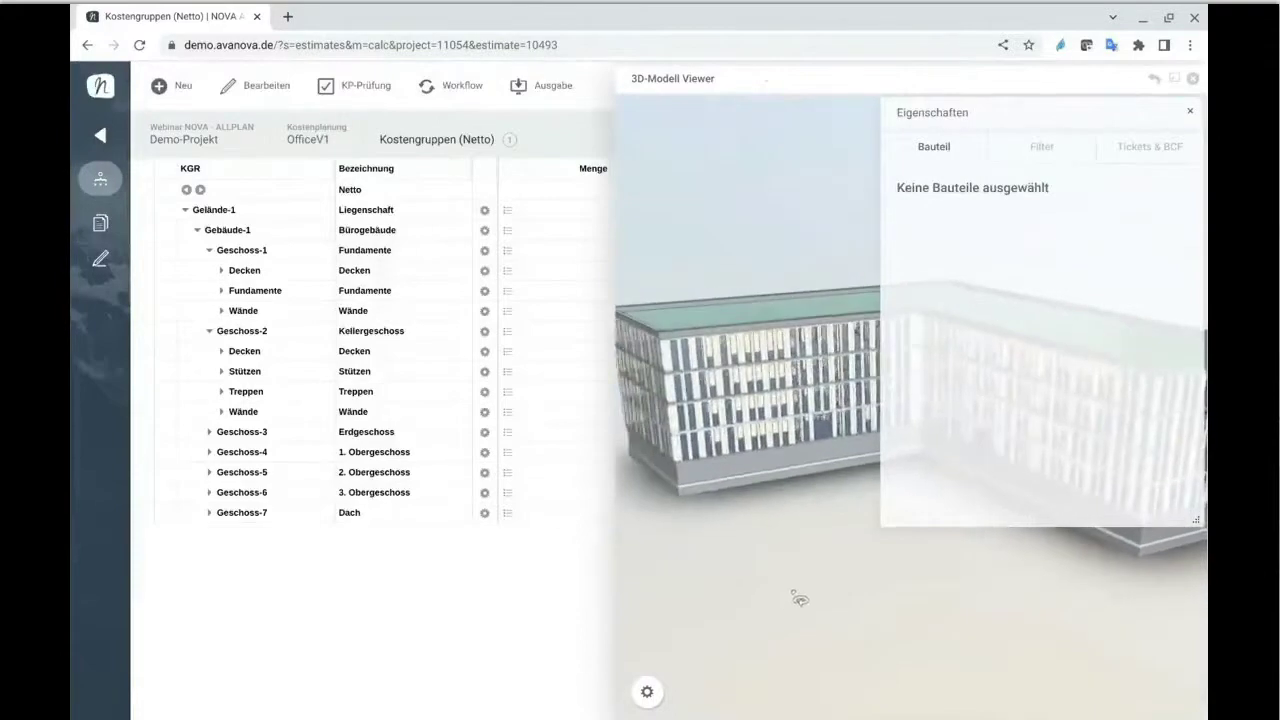
- Examine the Kellergeschoss Stützen, its Wände group and the single wall Wand-11 in the 3D model through their cost group rows
click(242, 376)
drag(770, 603, 727, 462)
scroll(811, 515, up, 10)
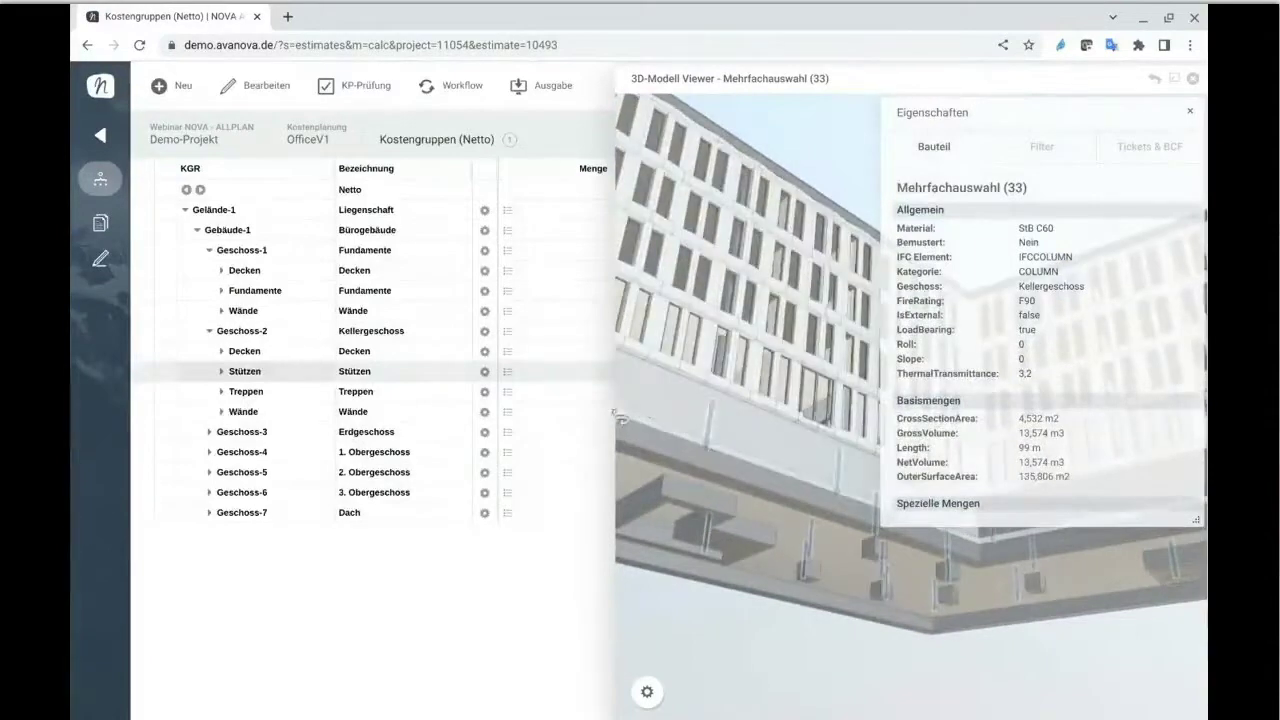
click(252, 411)
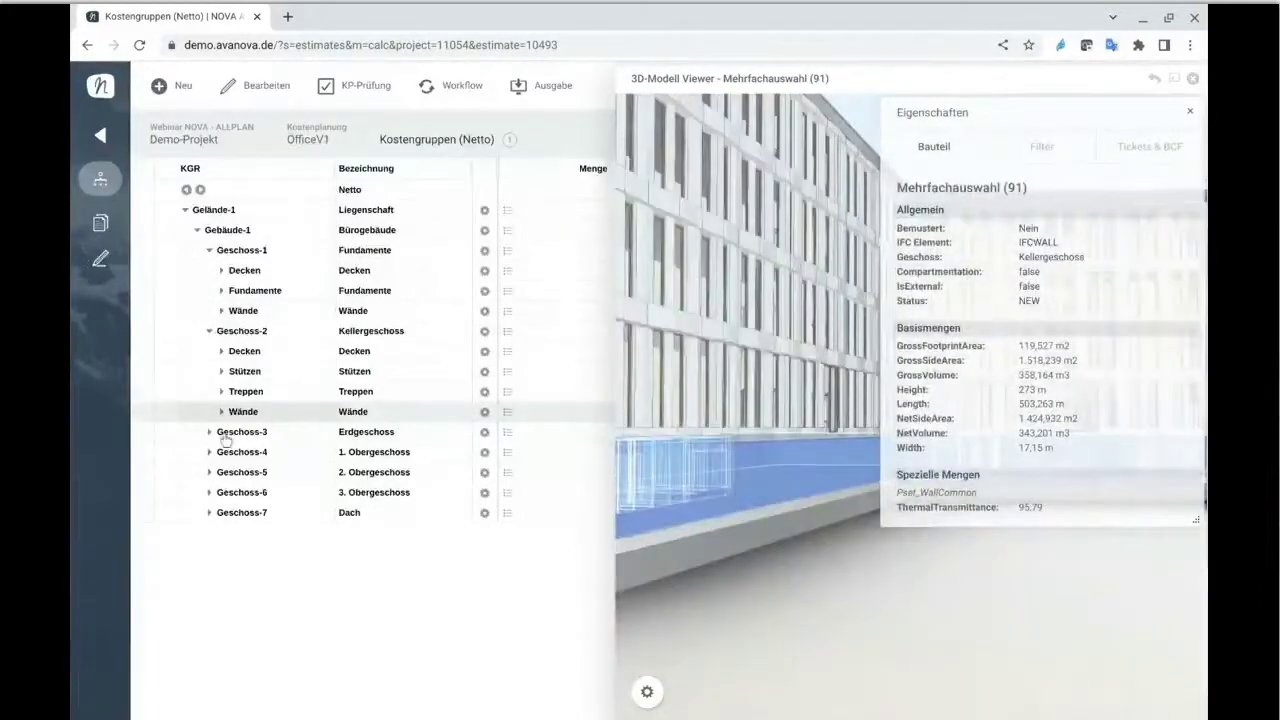
key(Right)
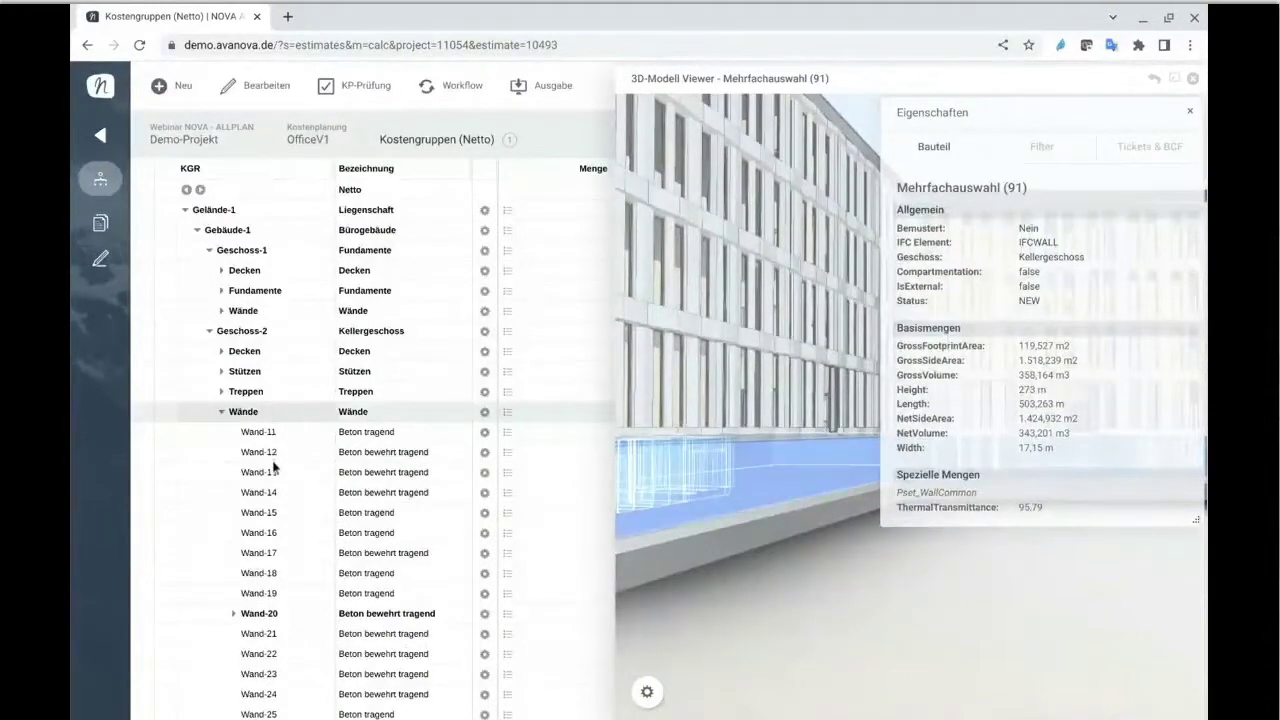
click(262, 432)
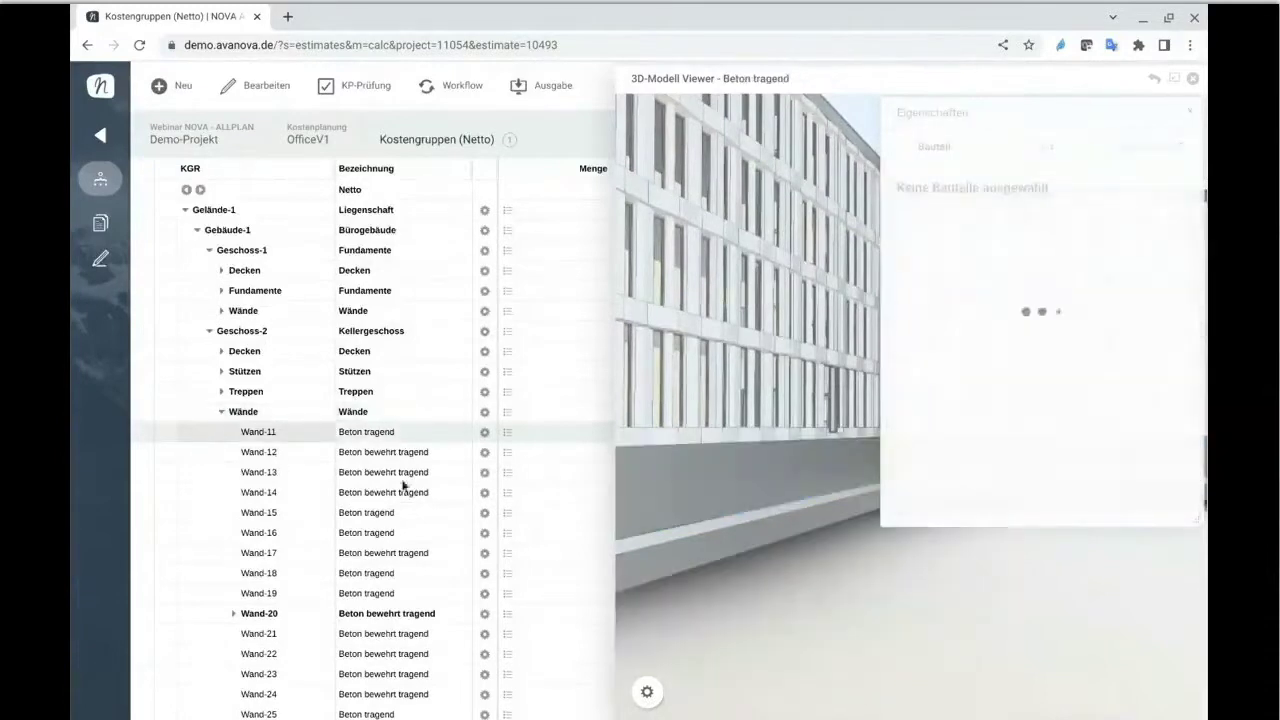
drag(969, 647, 838, 622)
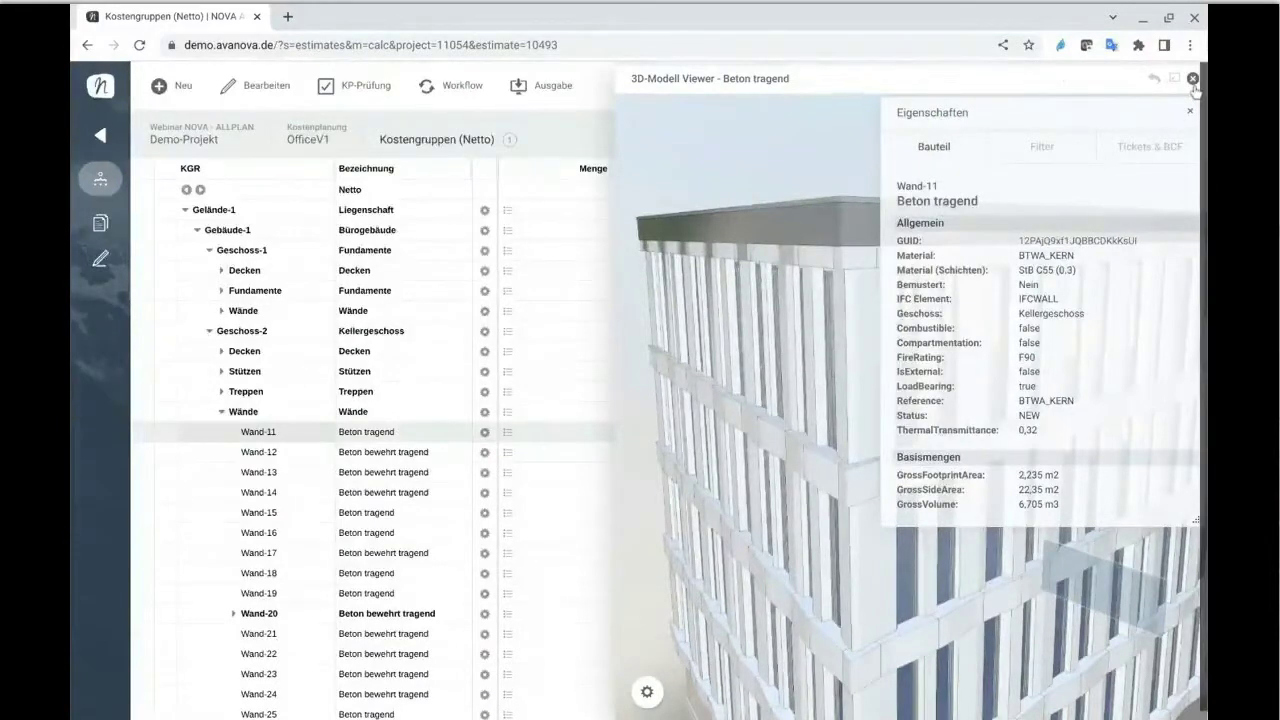
- Apply the saved TRWA_RA_02 filter so the model and cost group table are limited to the matching drywall partitions
click(1041, 158)
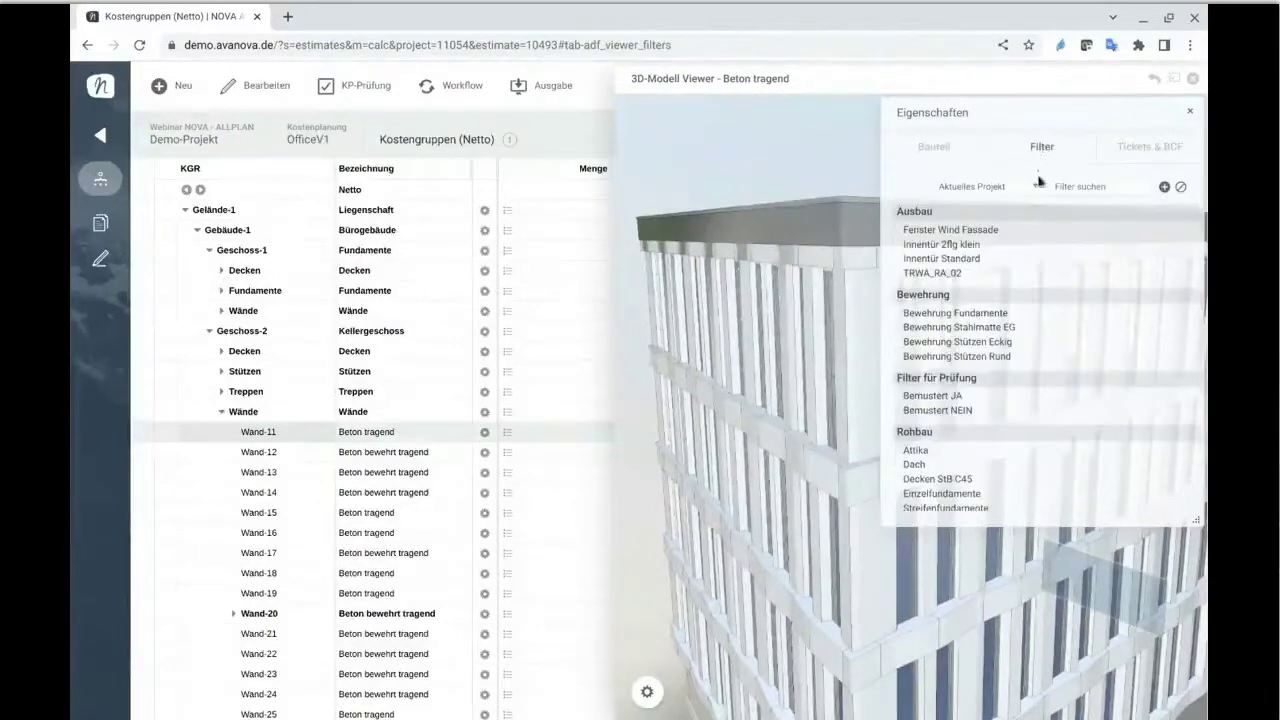
click(931, 278)
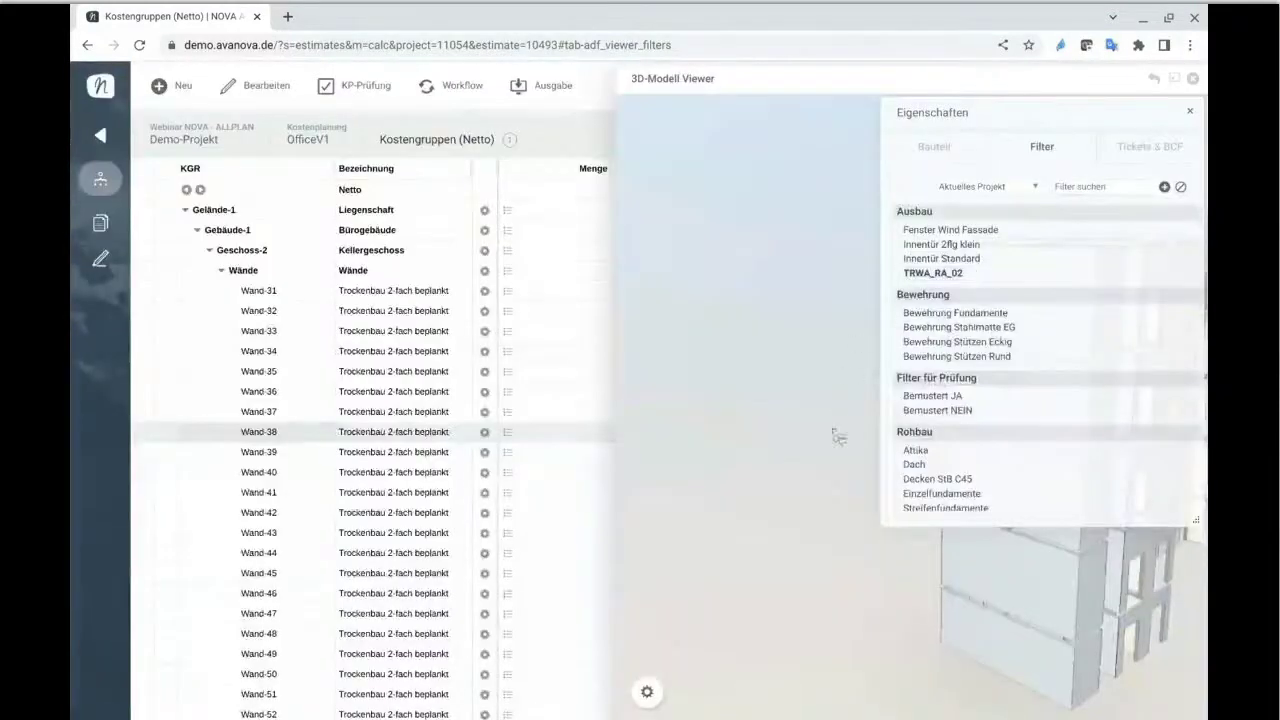
drag(840, 566, 677, 581)
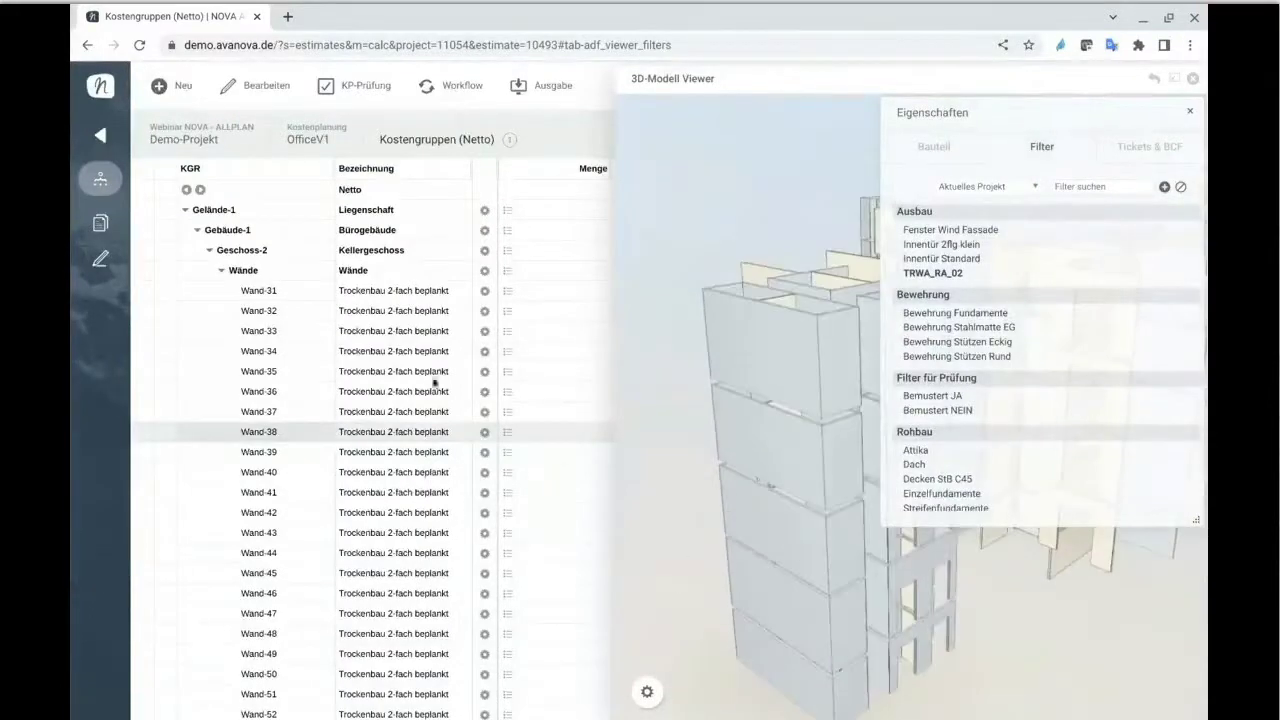
- Open the DBD-BIM data transfer for Wand-31 and place its window beside the 3D model viewer
click(262, 307)
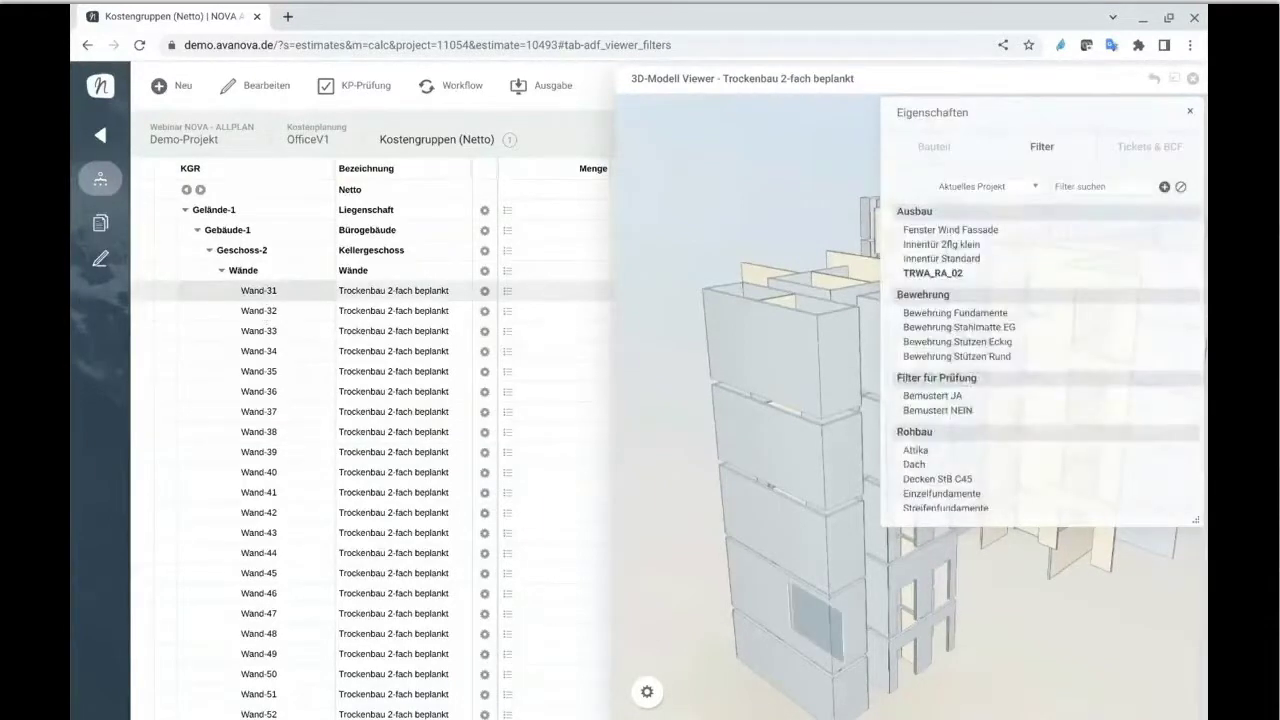
right_click(263, 313)
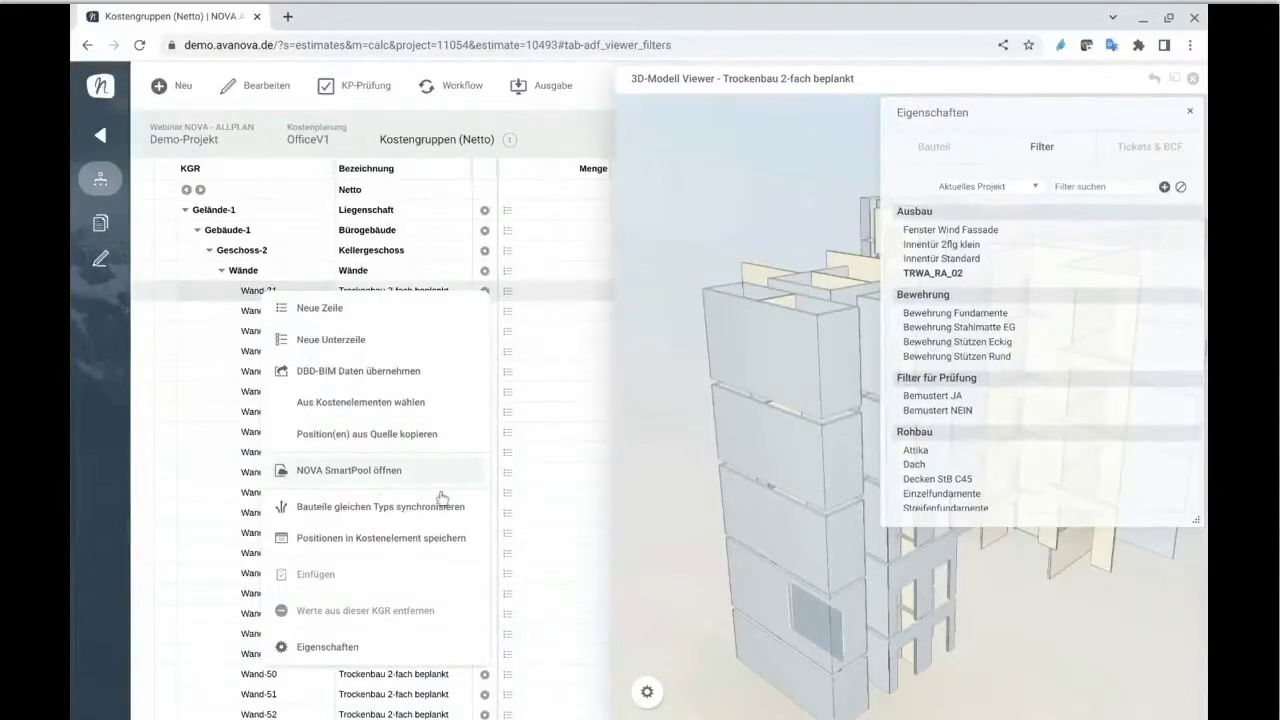
click(397, 394)
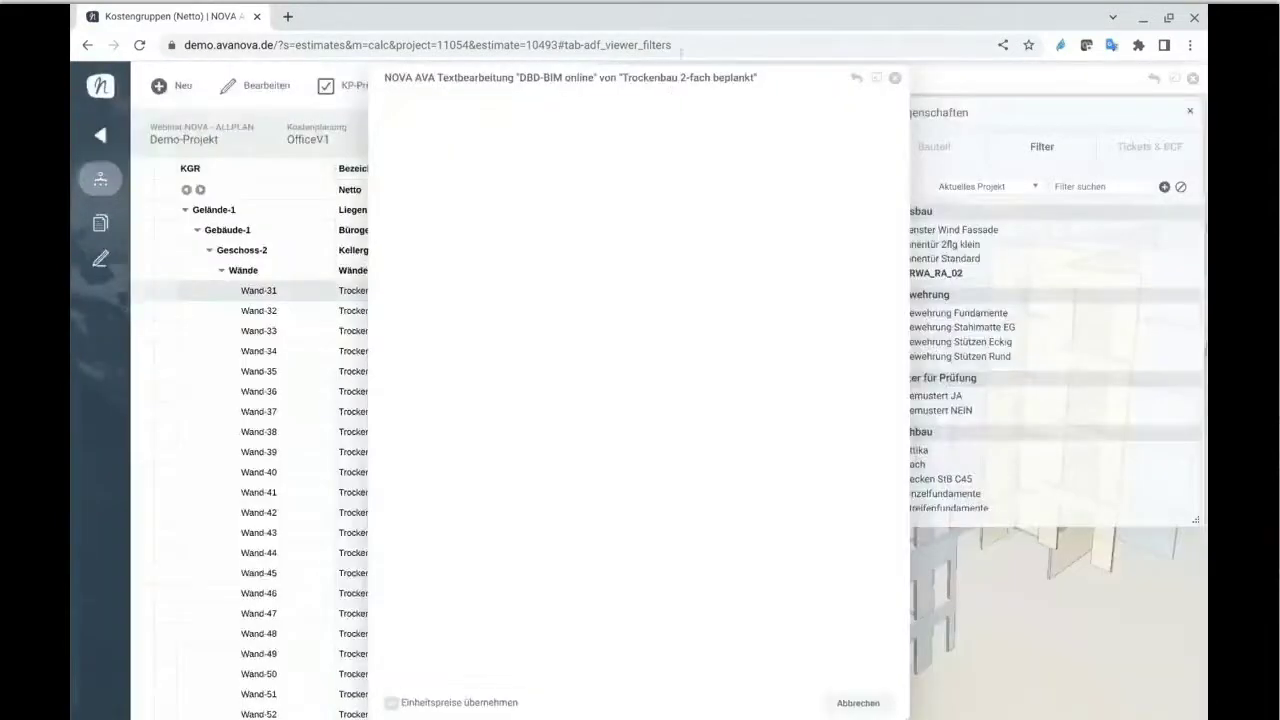
drag(669, 79, 371, 79)
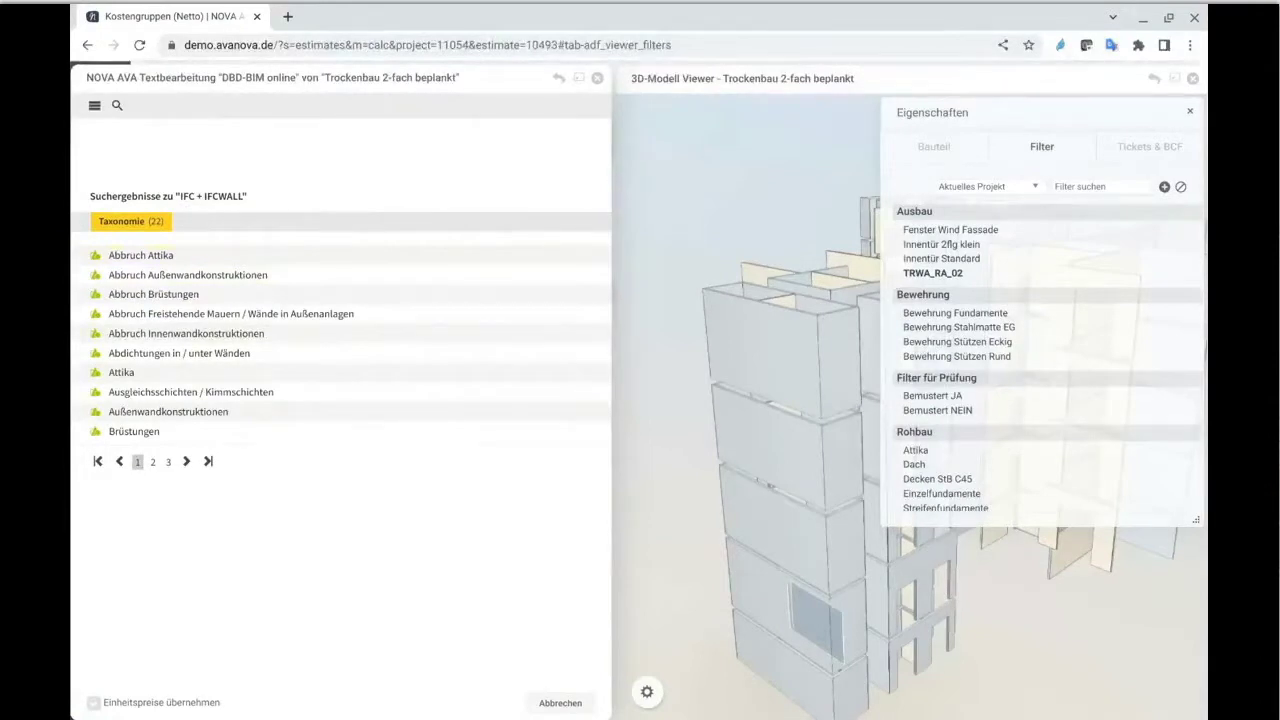
- Choose Innenwandkonstruktionen from the IFCWALL results and load the DBD-Mustervorlage for a non-load-bearing Mauerwerk wall, D 0,08 m
drag(238, 206, 185, 207)
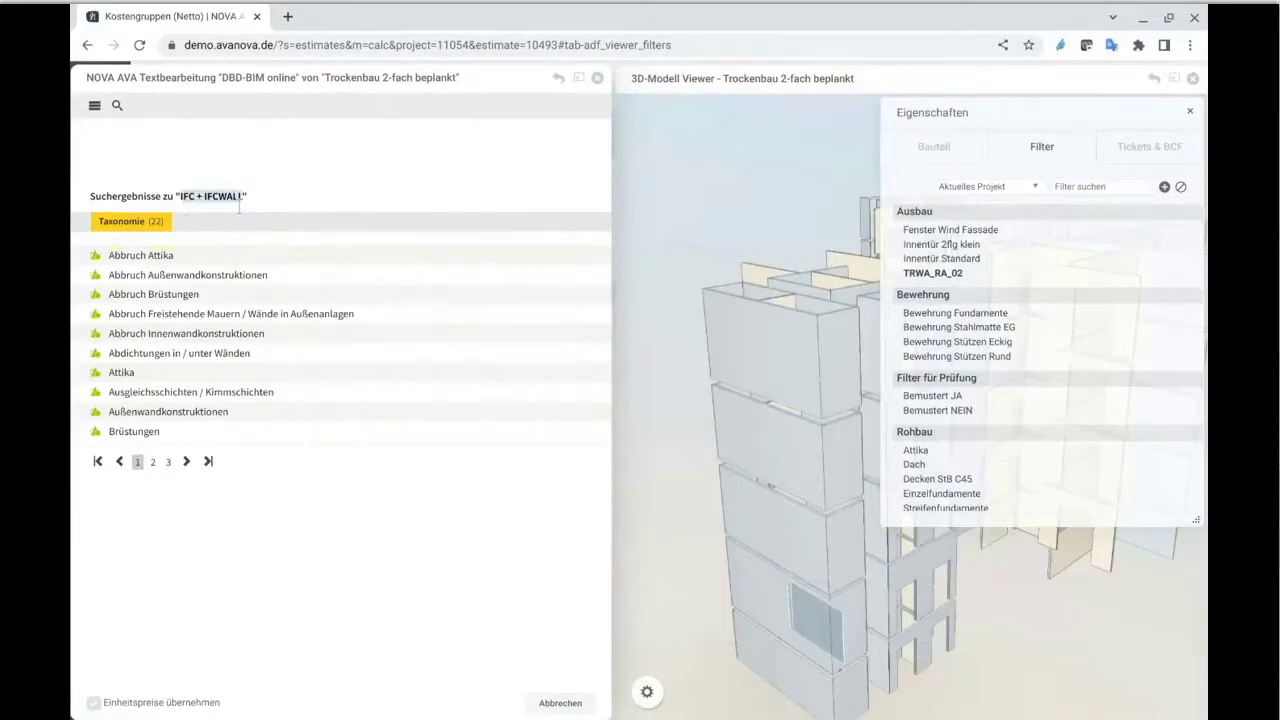
click(187, 494)
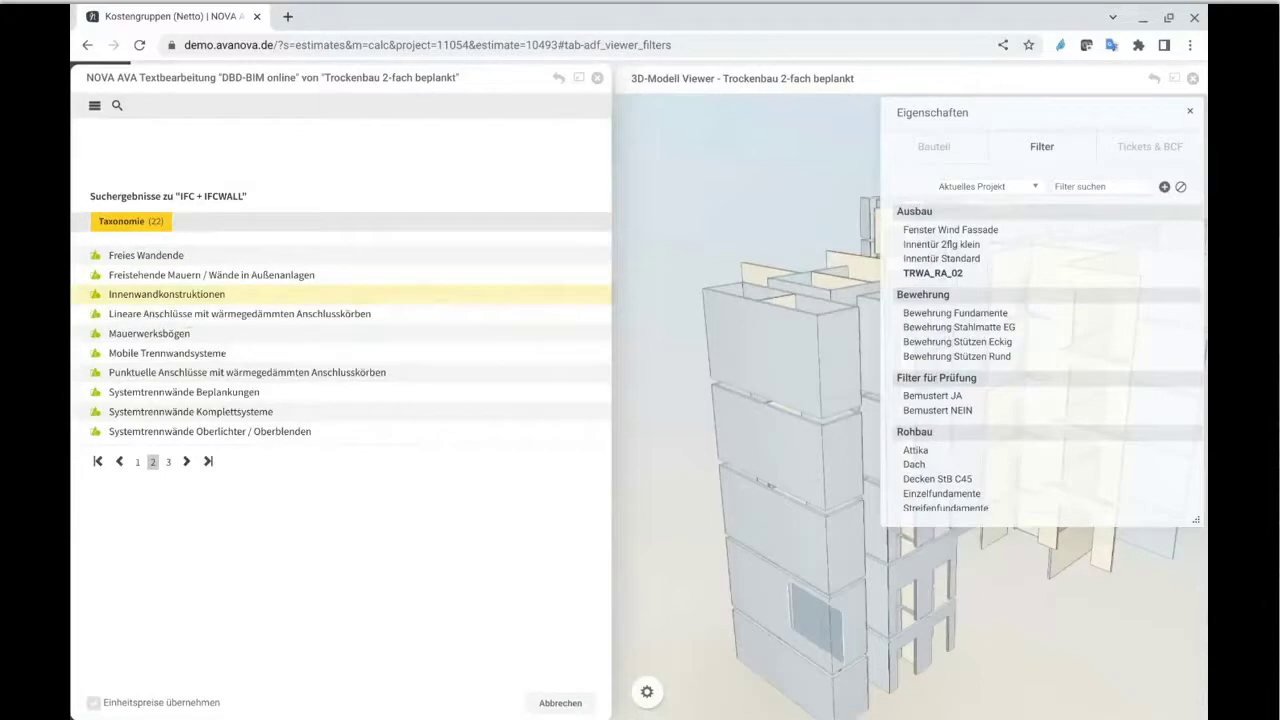
click(166, 294)
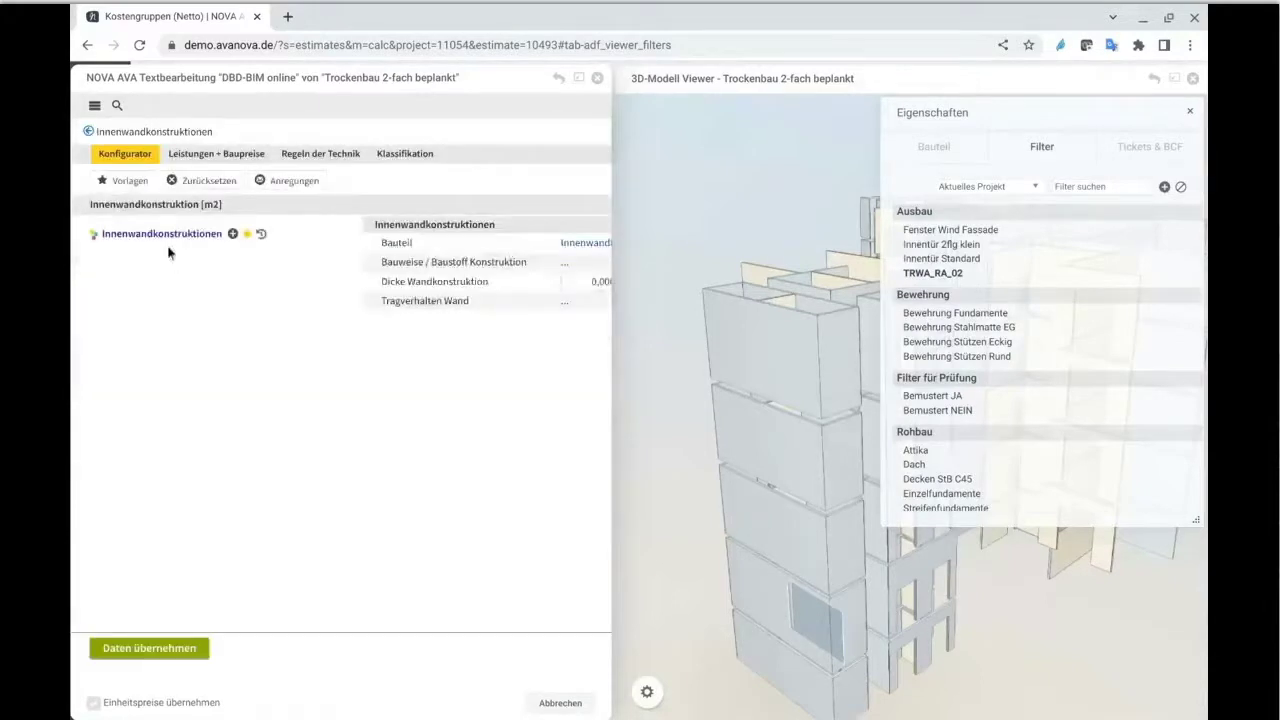
click(130, 184)
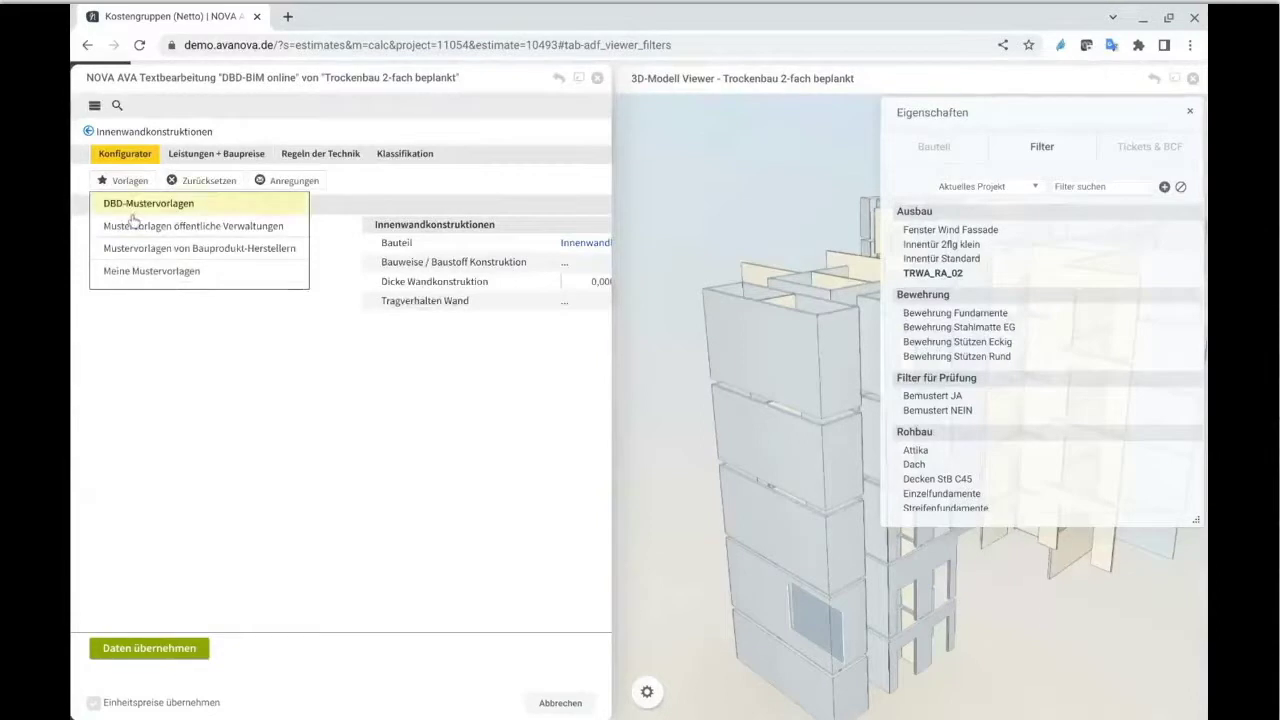
click(132, 207)
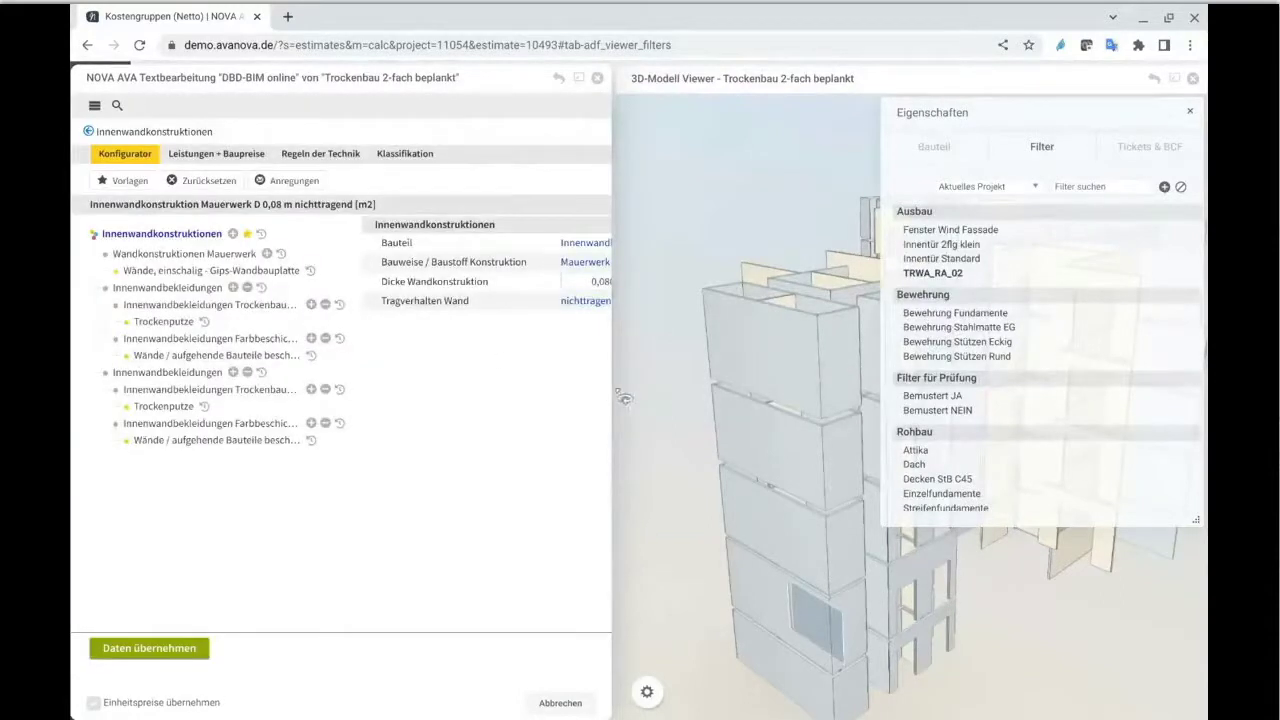
- Check a drywall component's width in the model properties and set Dicke Wandkonstruktion to 0,15 m
click(944, 160)
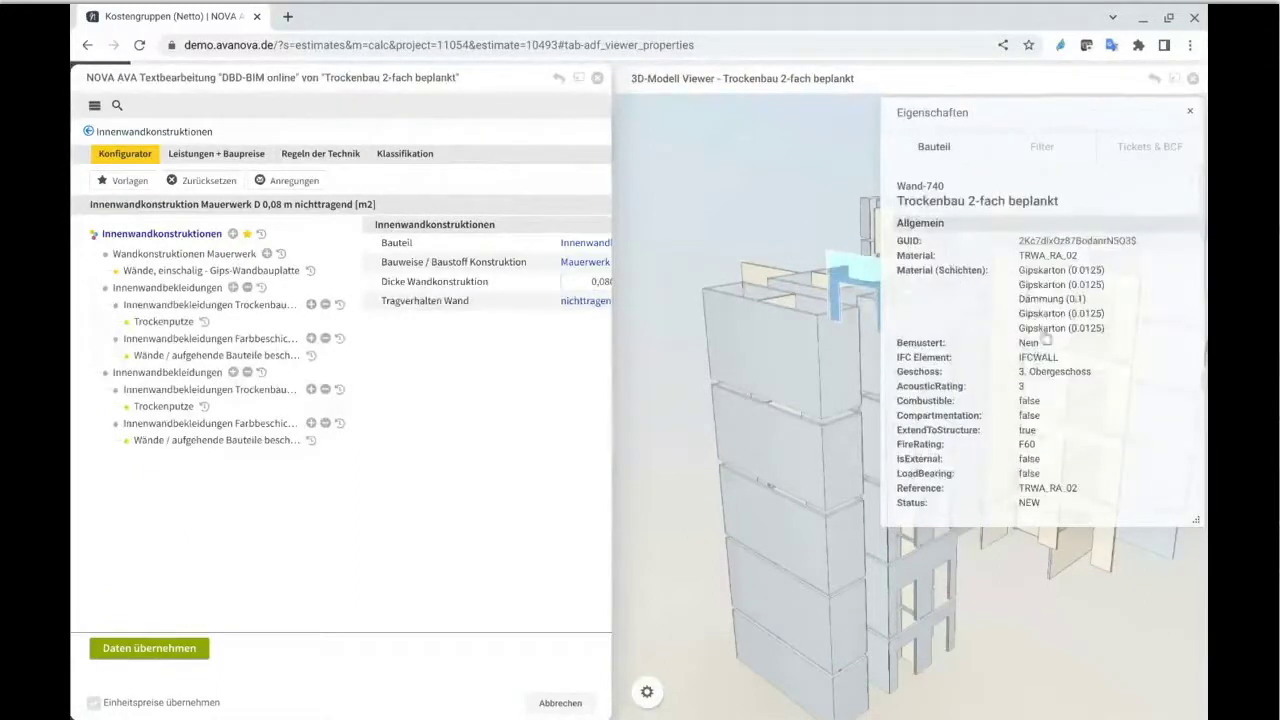
scroll(1094, 342, down, 5)
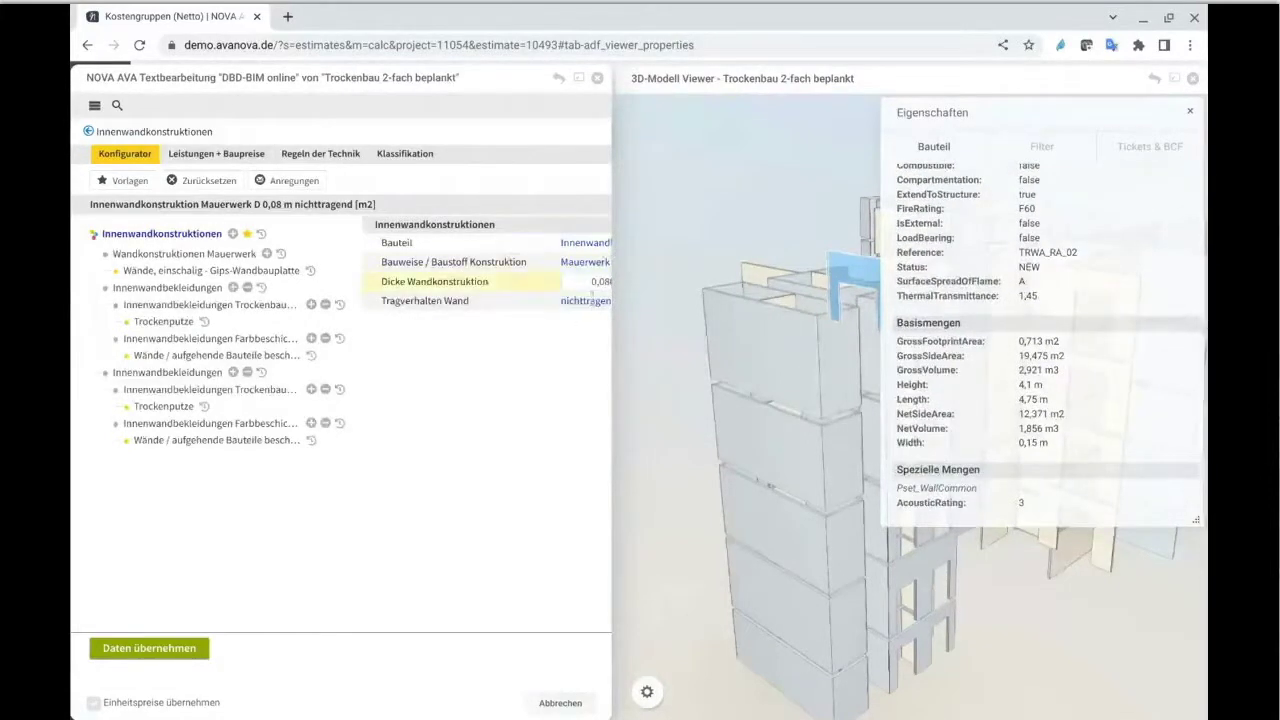
drag(611, 210, 656, 222)
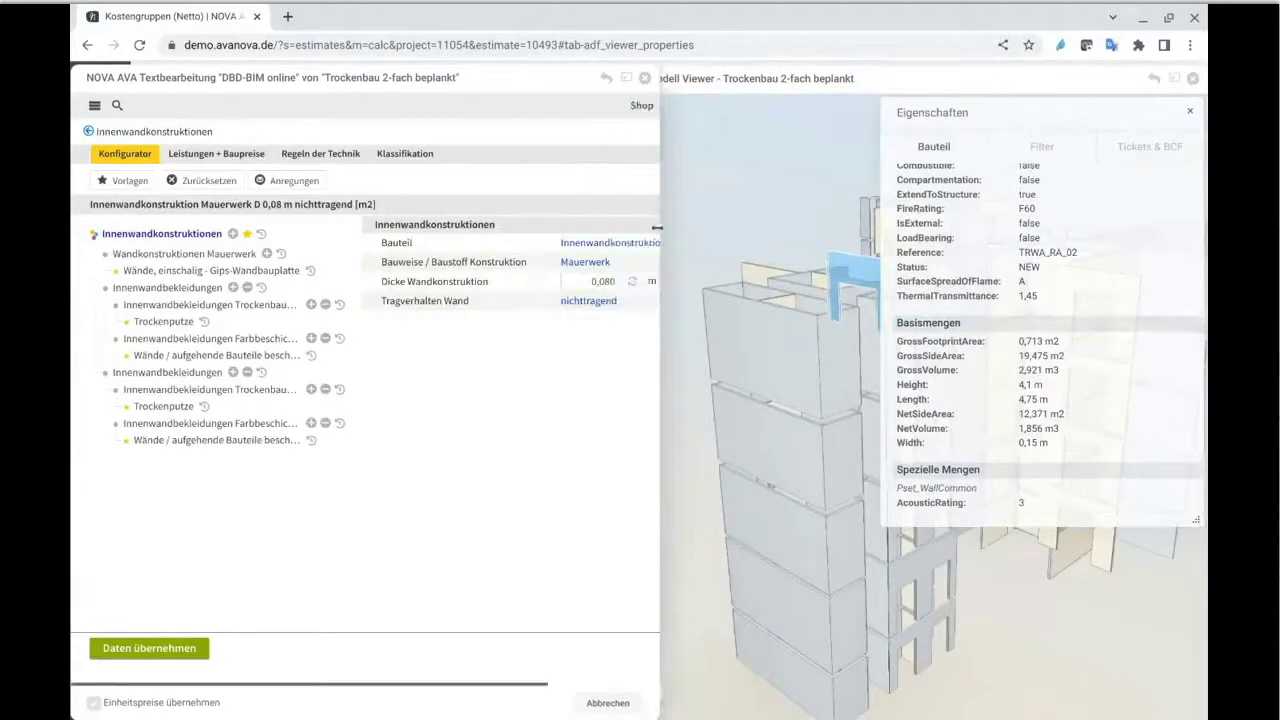
click(600, 285)
text(0,15)
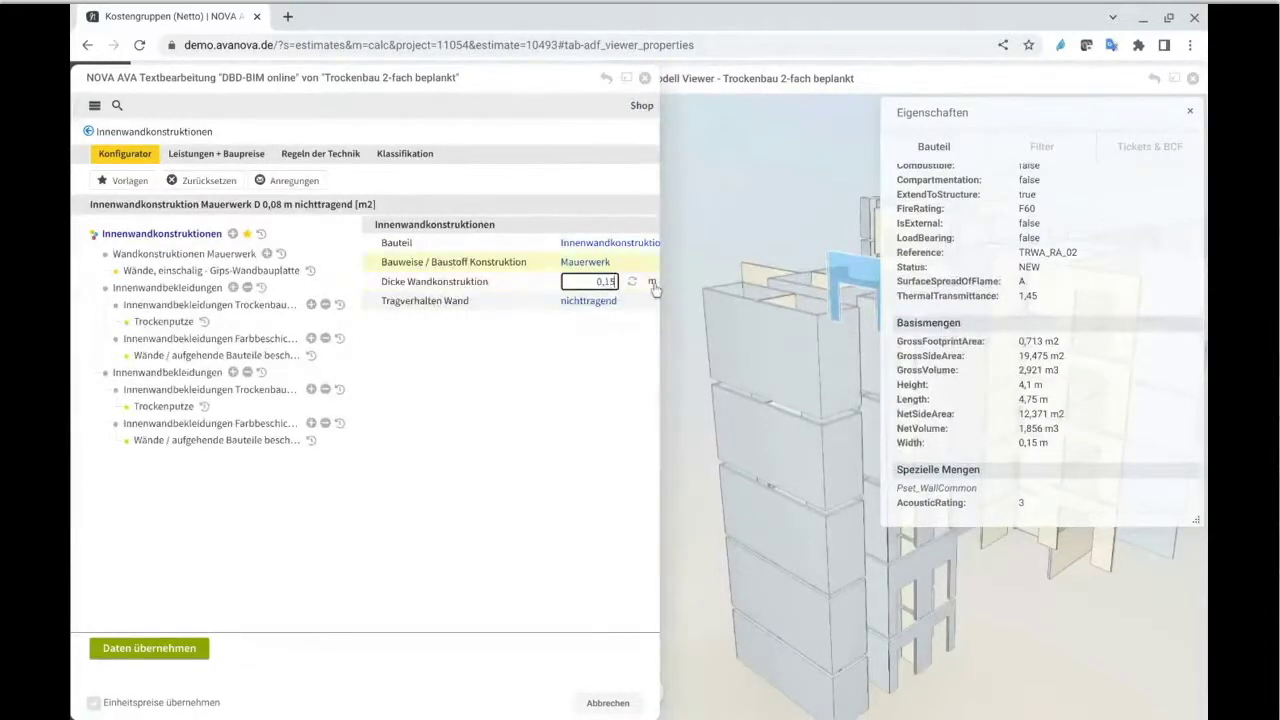
key(Return)
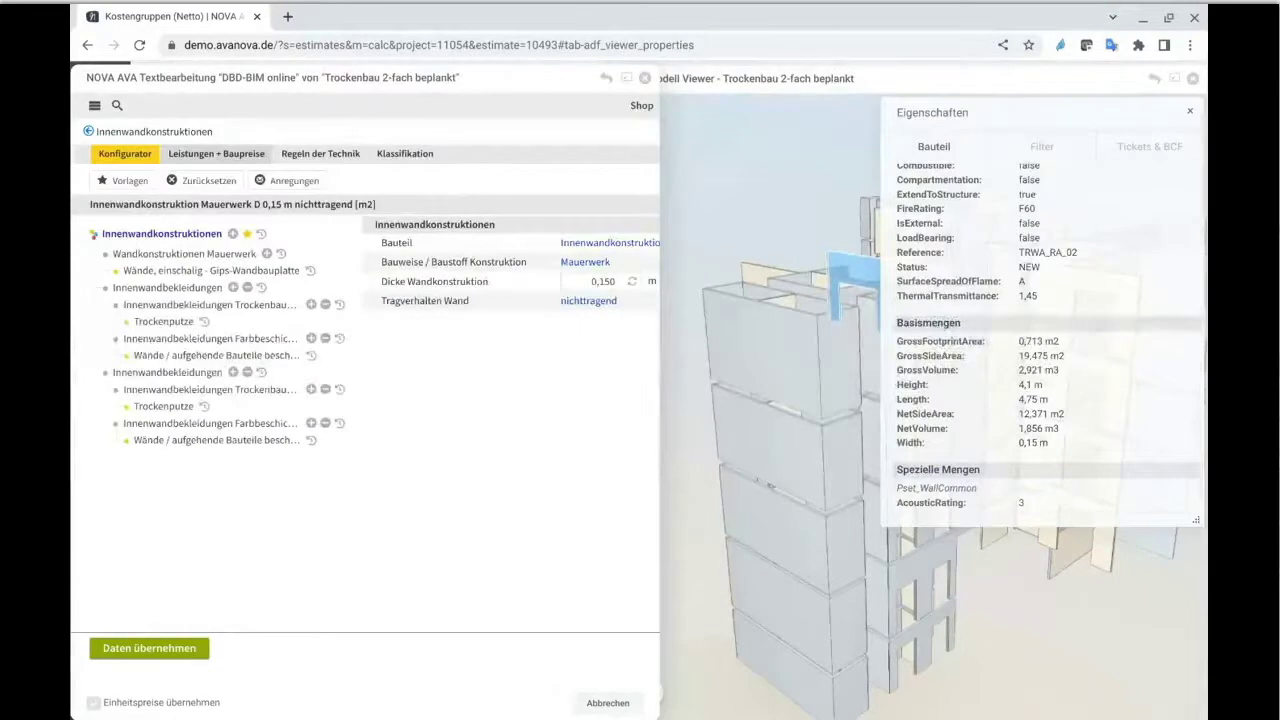
- Review the Leistungen and Baupreise of the interior wall construction and transfer its data to Wand-31
click(227, 163)
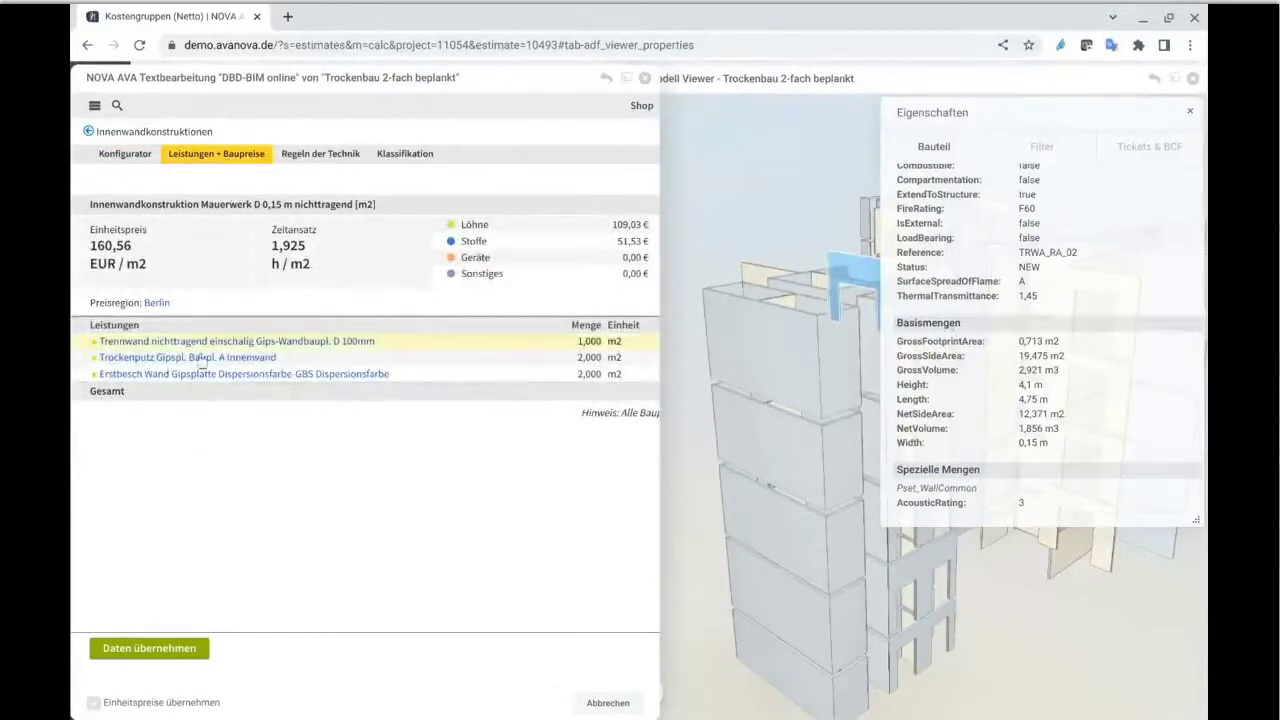
click(302, 376)
click(149, 650)
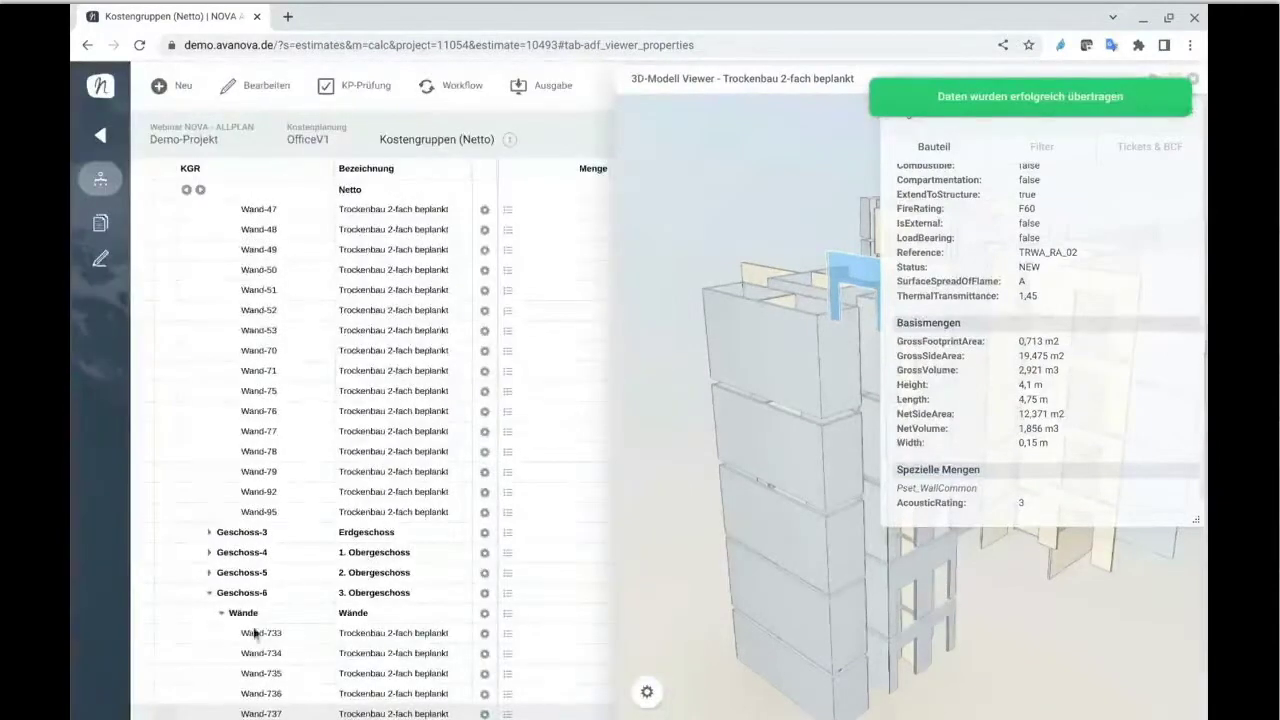
- Examine the positions transferred to Wand-31 and check the quantity formula of the Trennwand position against the model's base quantities
scroll(345, 410, up, 1)
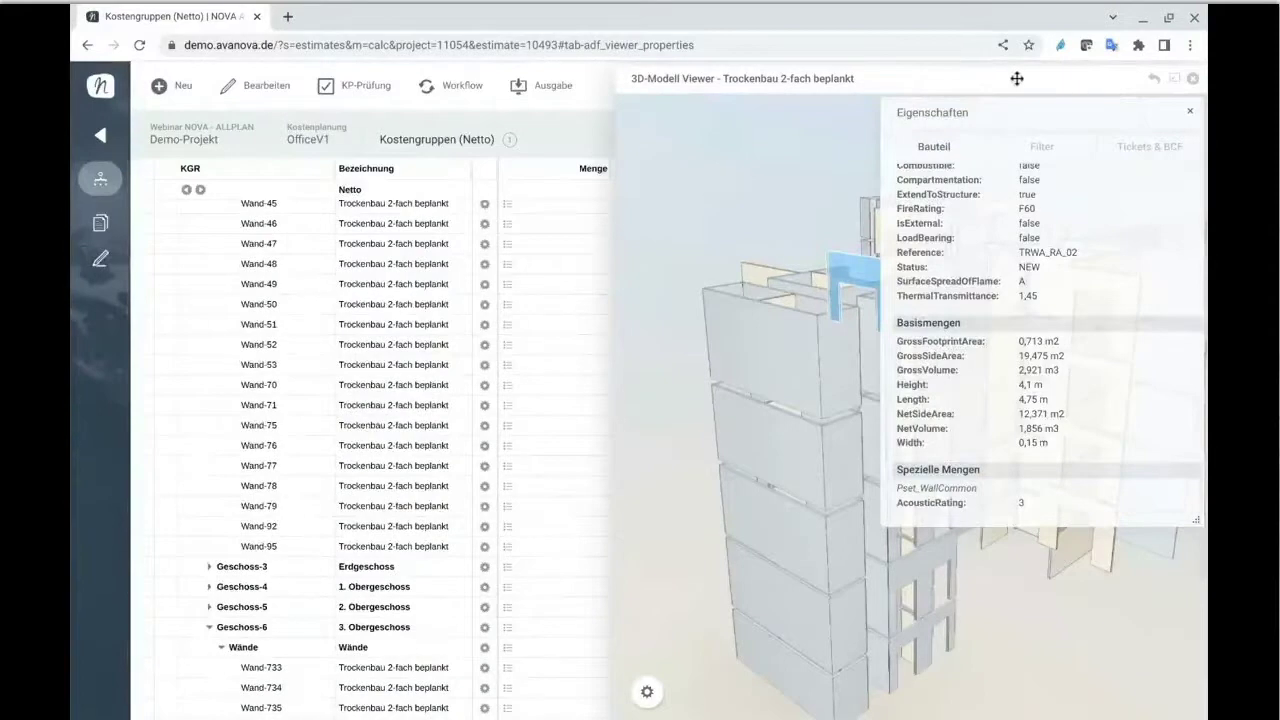
scroll(390, 284, up, 4)
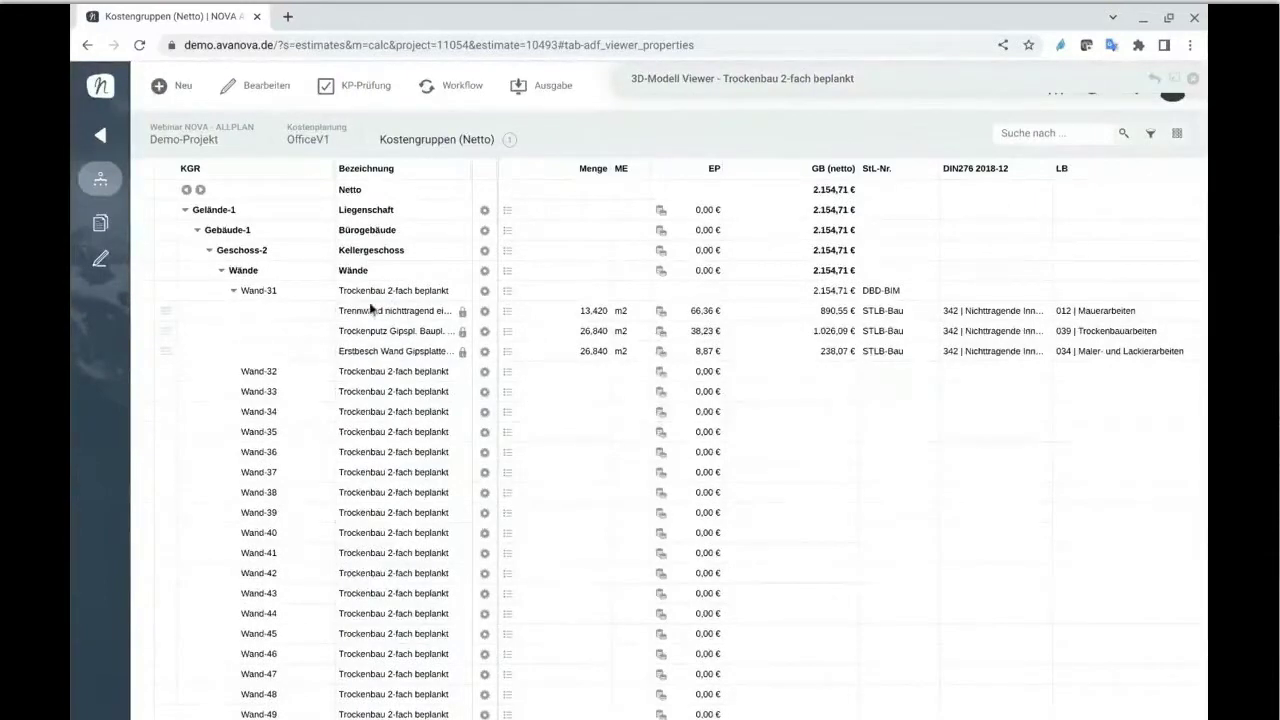
click(508, 330)
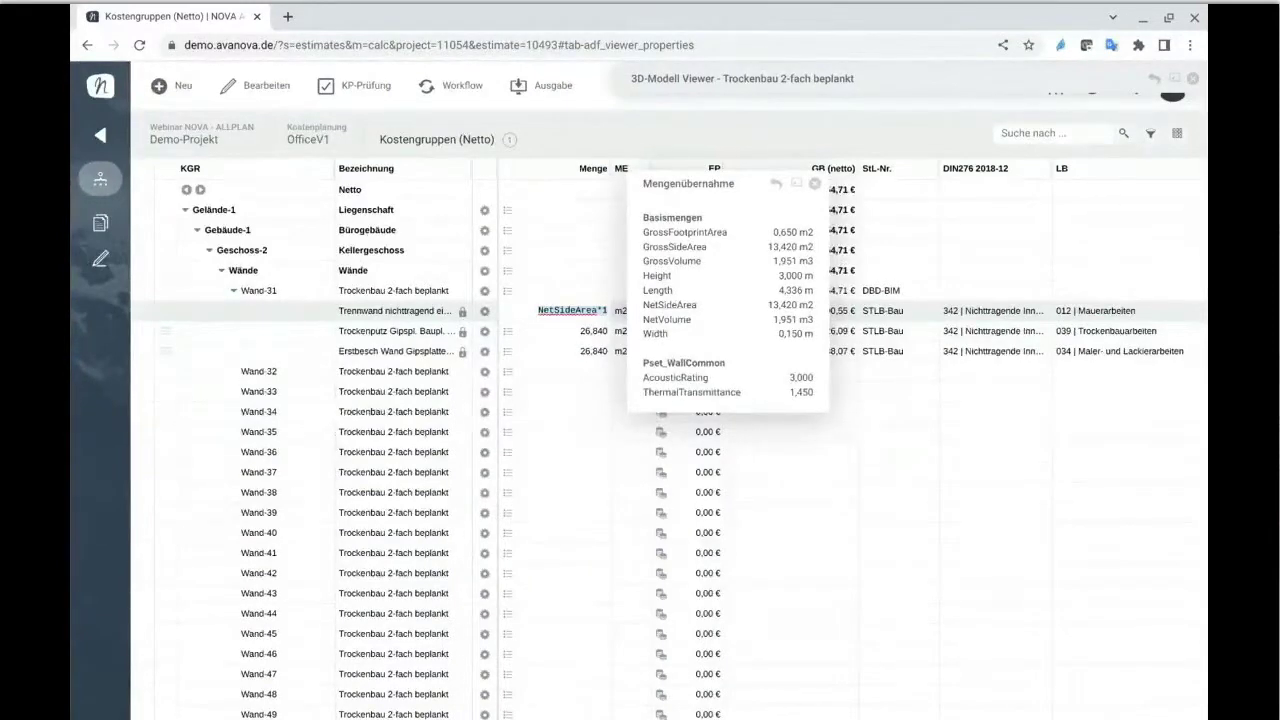
key(Return)
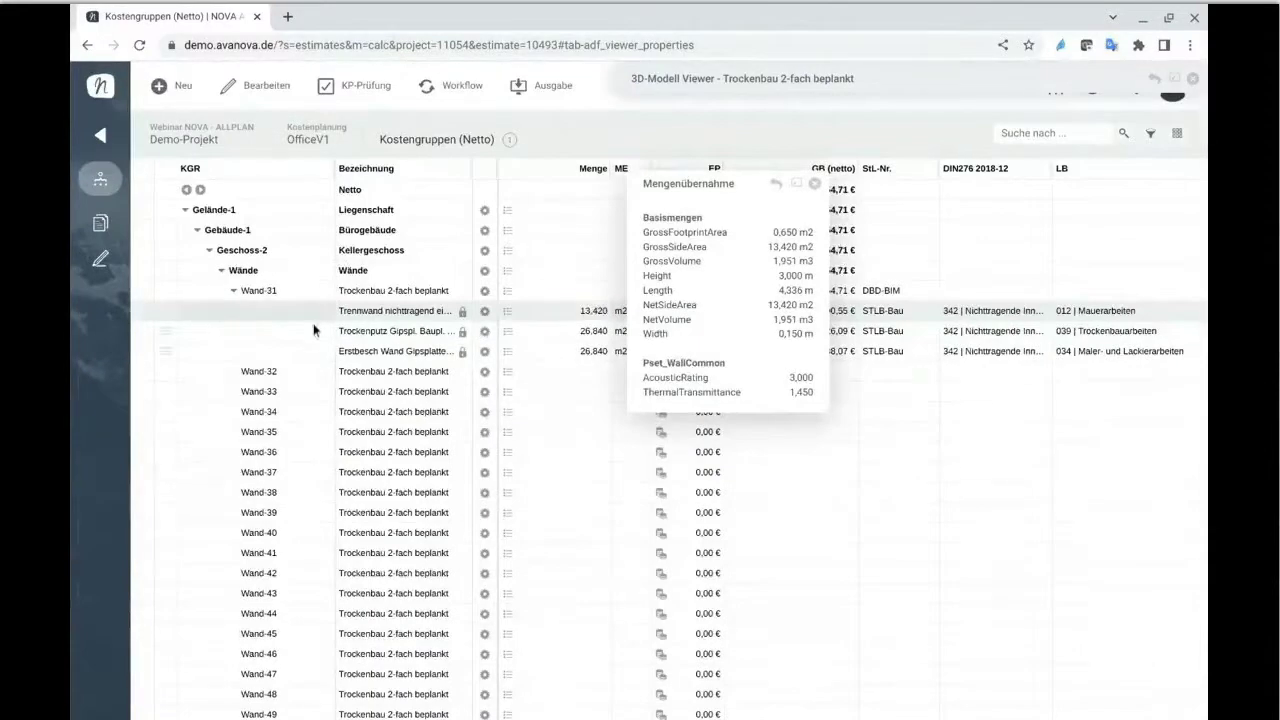
click(815, 185)
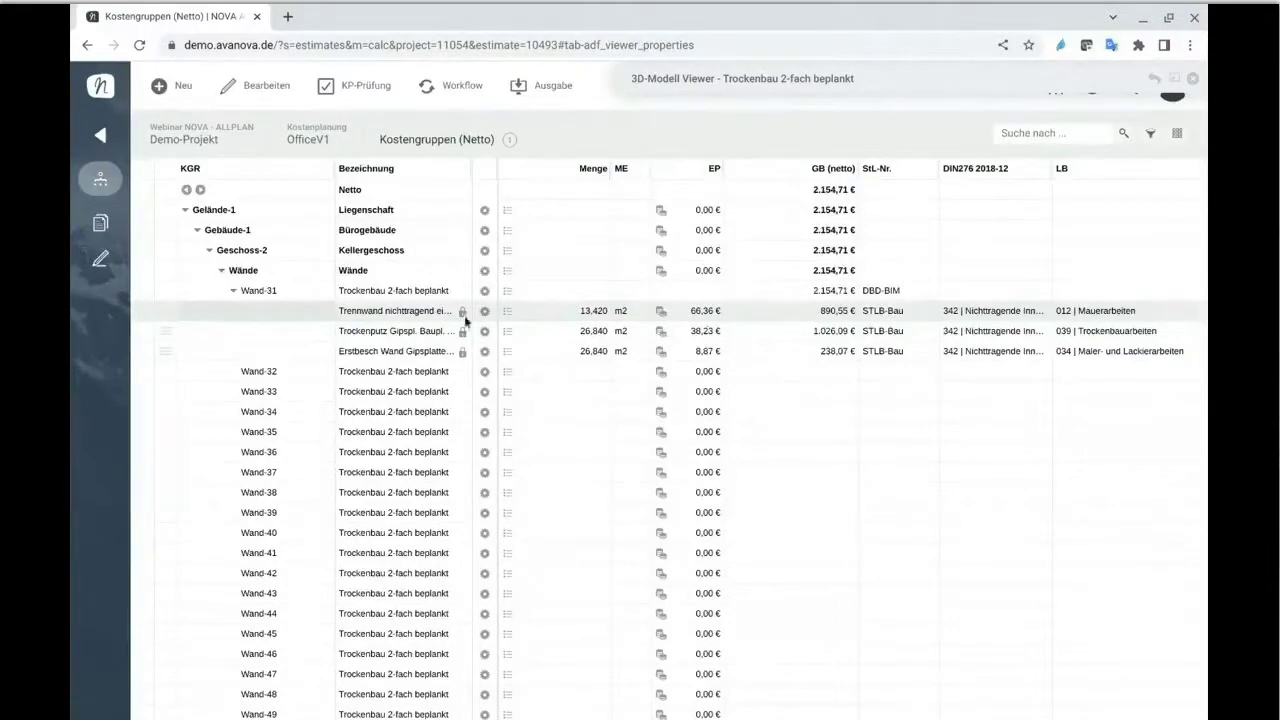
- Start saving Wand-31's positions as a new Kostenelement, finding its target objects with the filter TRWA_RA_02
click(293, 304)
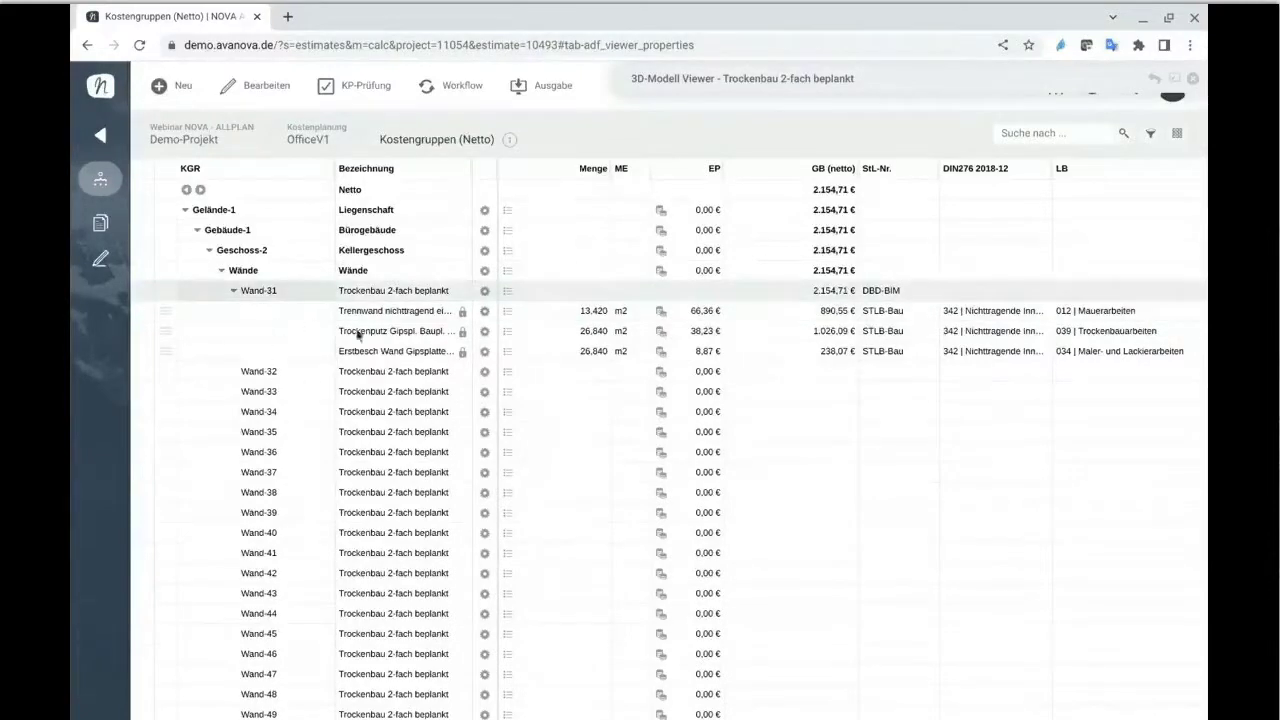
right_click(297, 312)
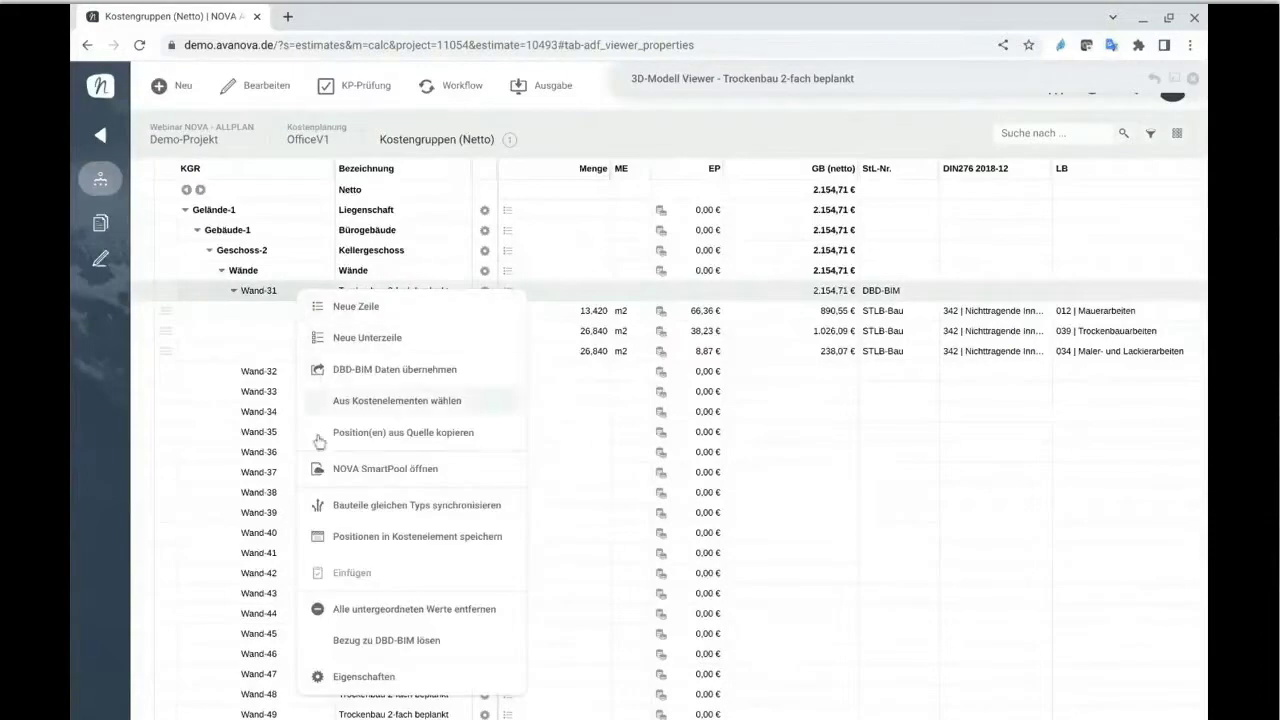
click(398, 536)
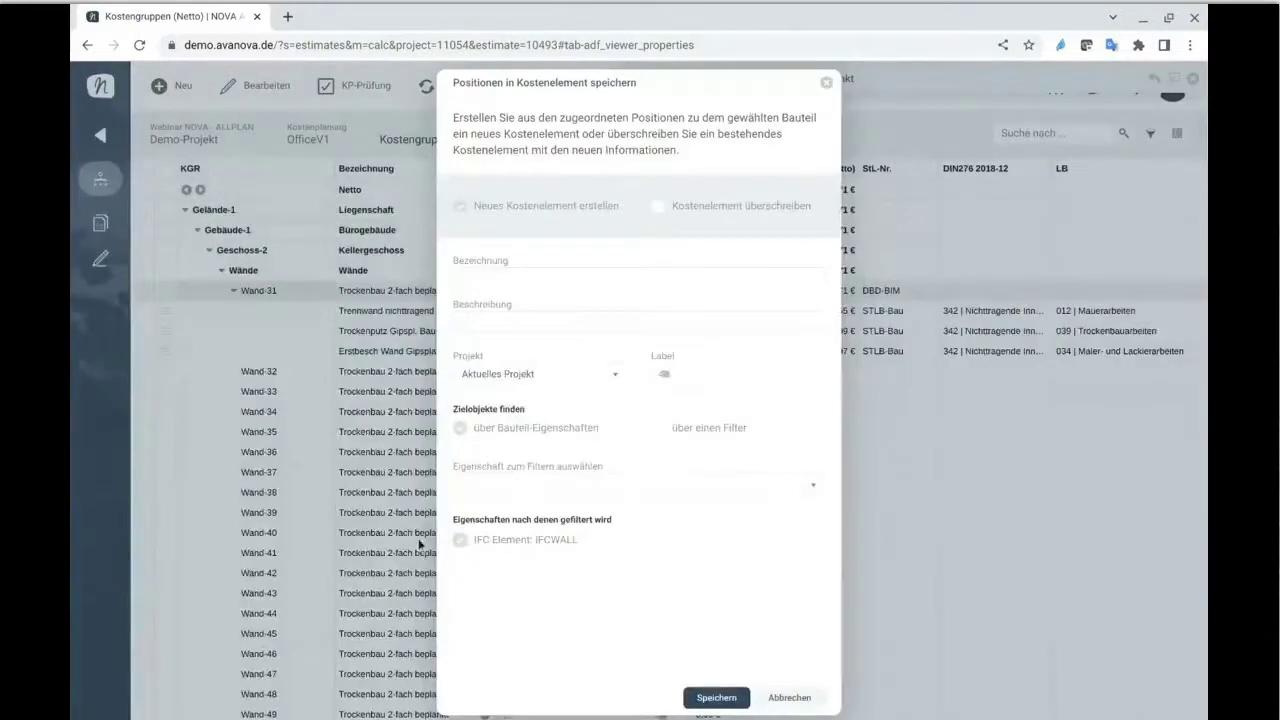
click(659, 454)
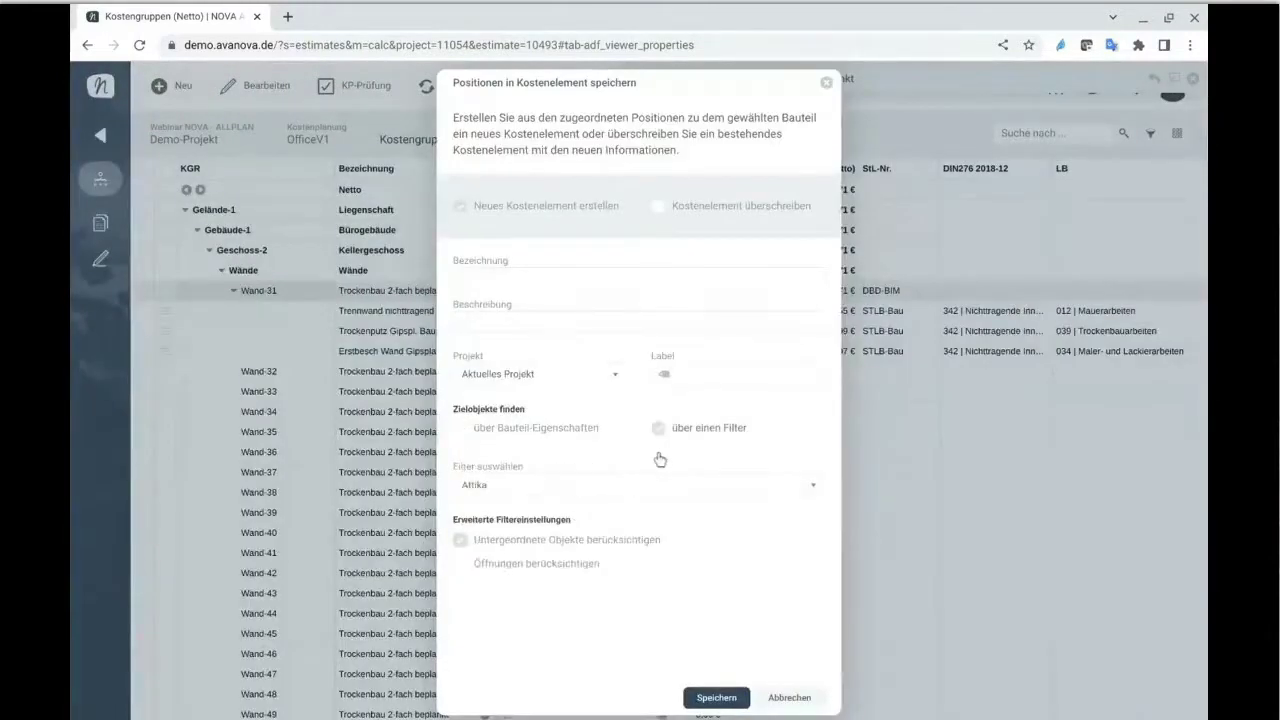
click(648, 490)
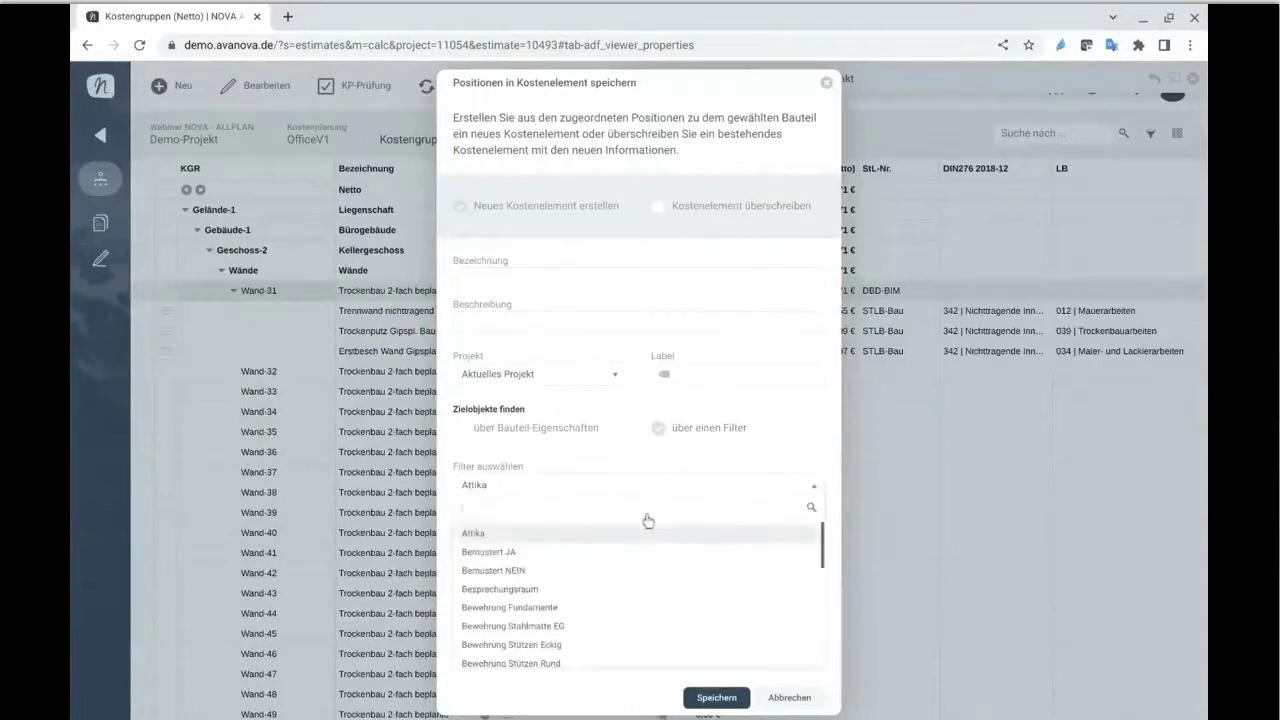
text(TR)
click(549, 552)
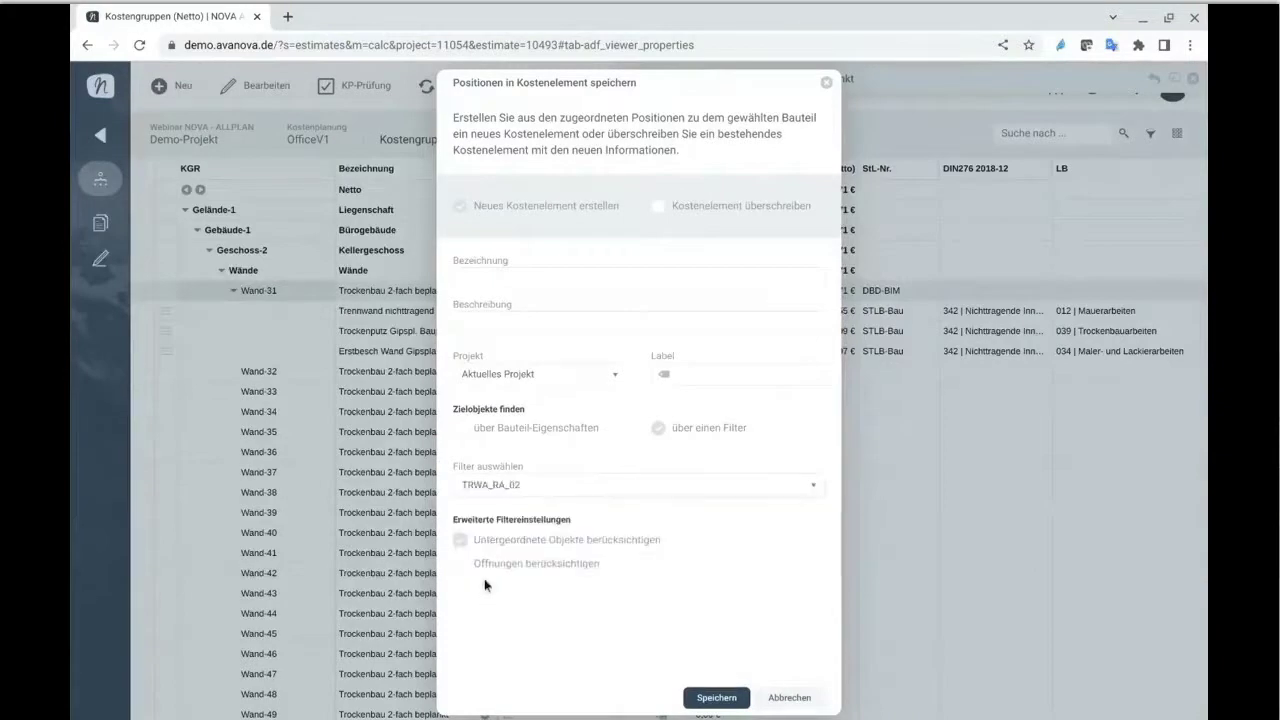
- Name the new Kostenelement TRWA_RA_02, give it the label Ausbau, and save it
click(576, 287)
text(TRWA_RA_02)
click(701, 392)
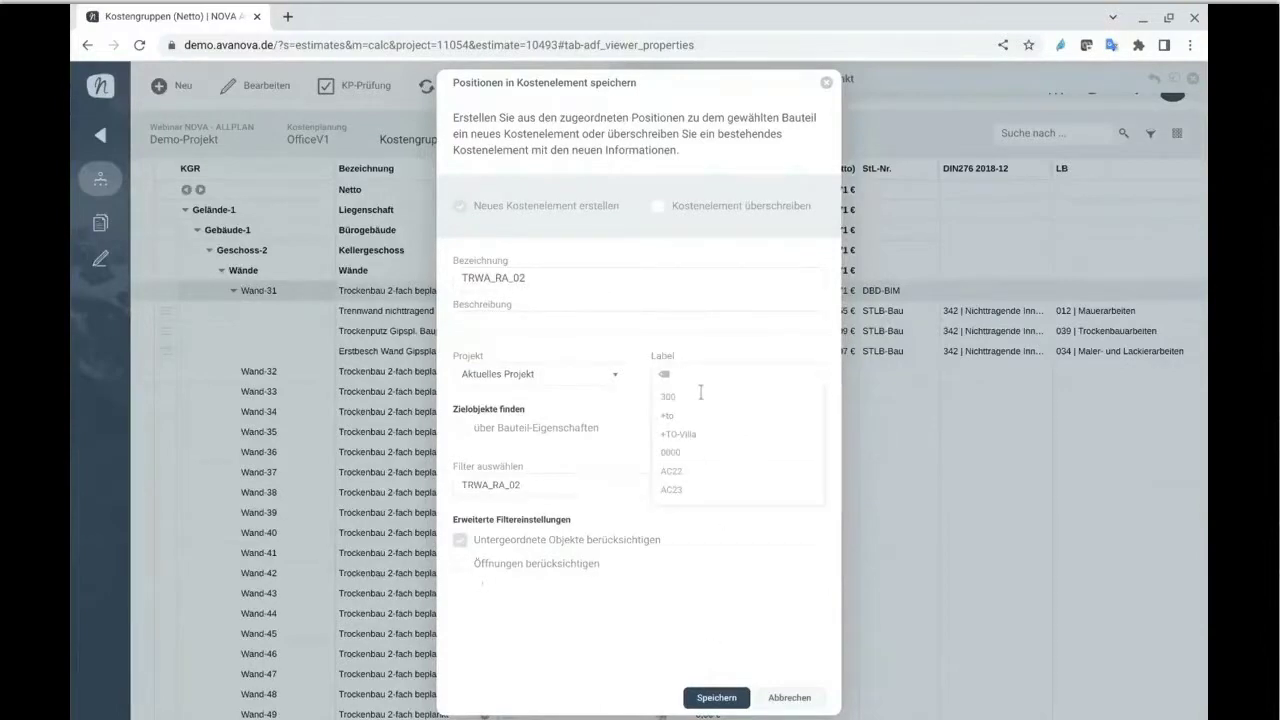
text(Ausbau)
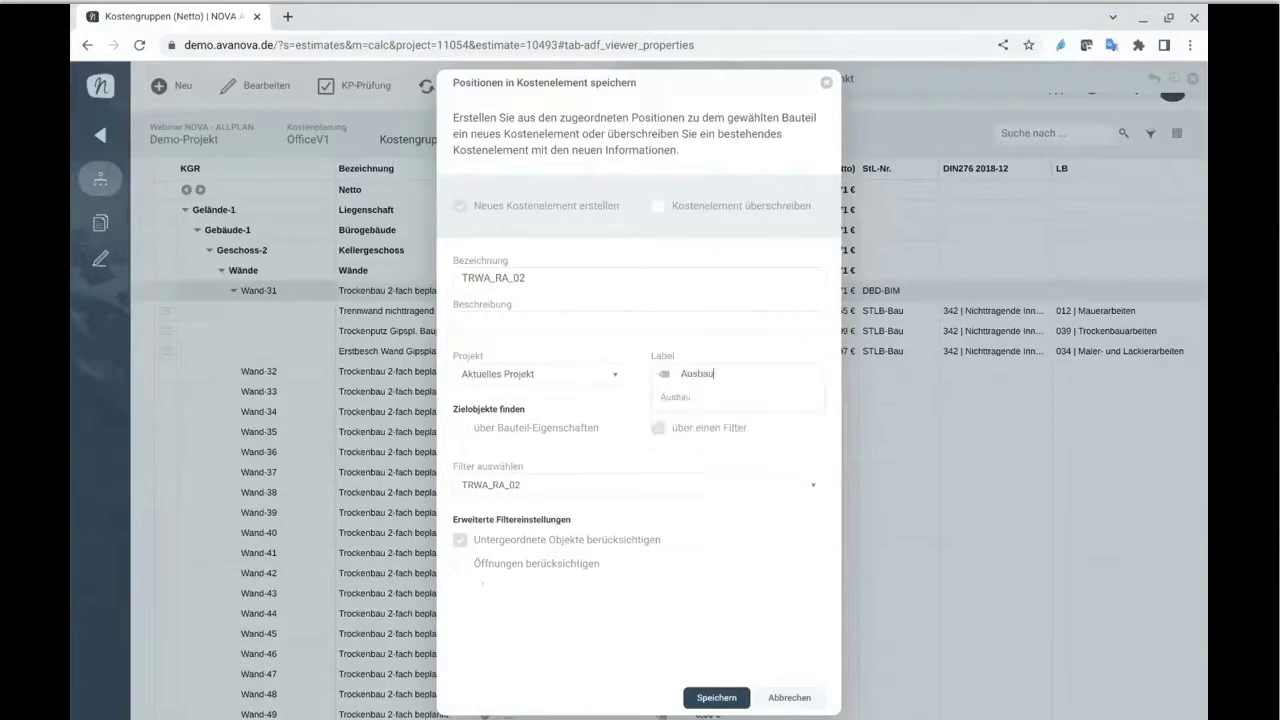
click(716, 697)
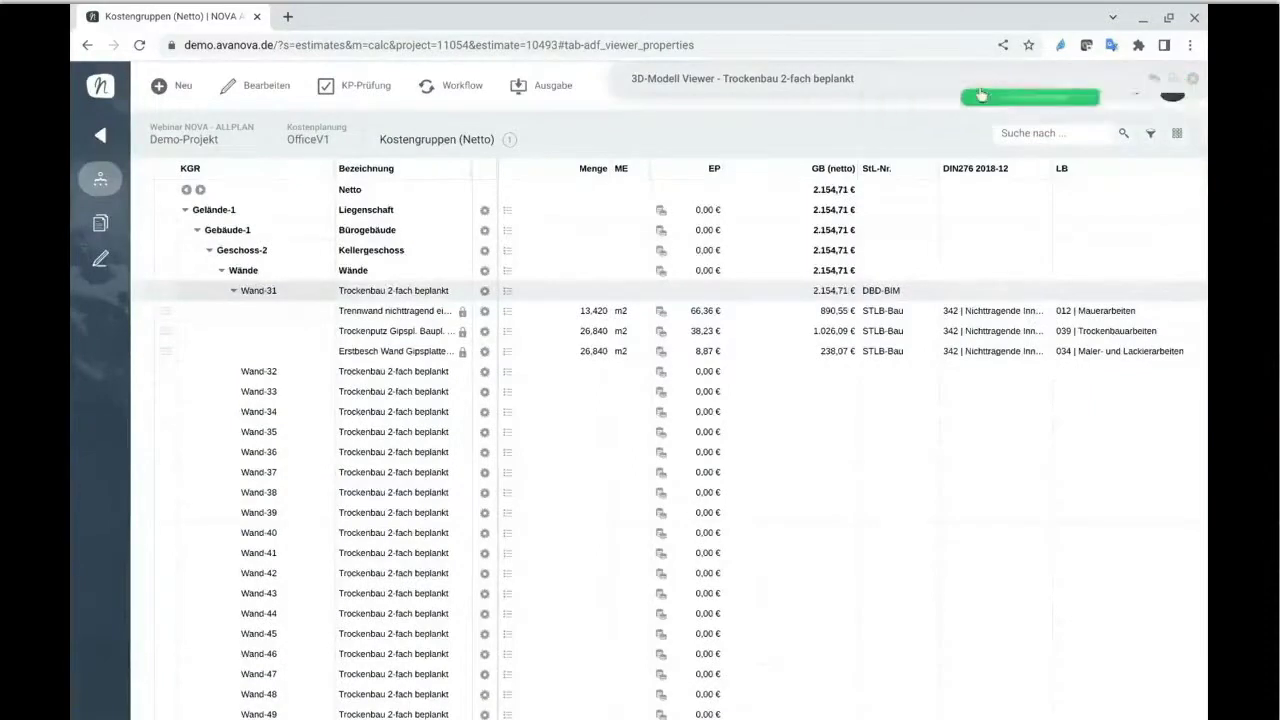
- Open the assignment of Kostenelemente to components for the entire cost plan
click(264, 93)
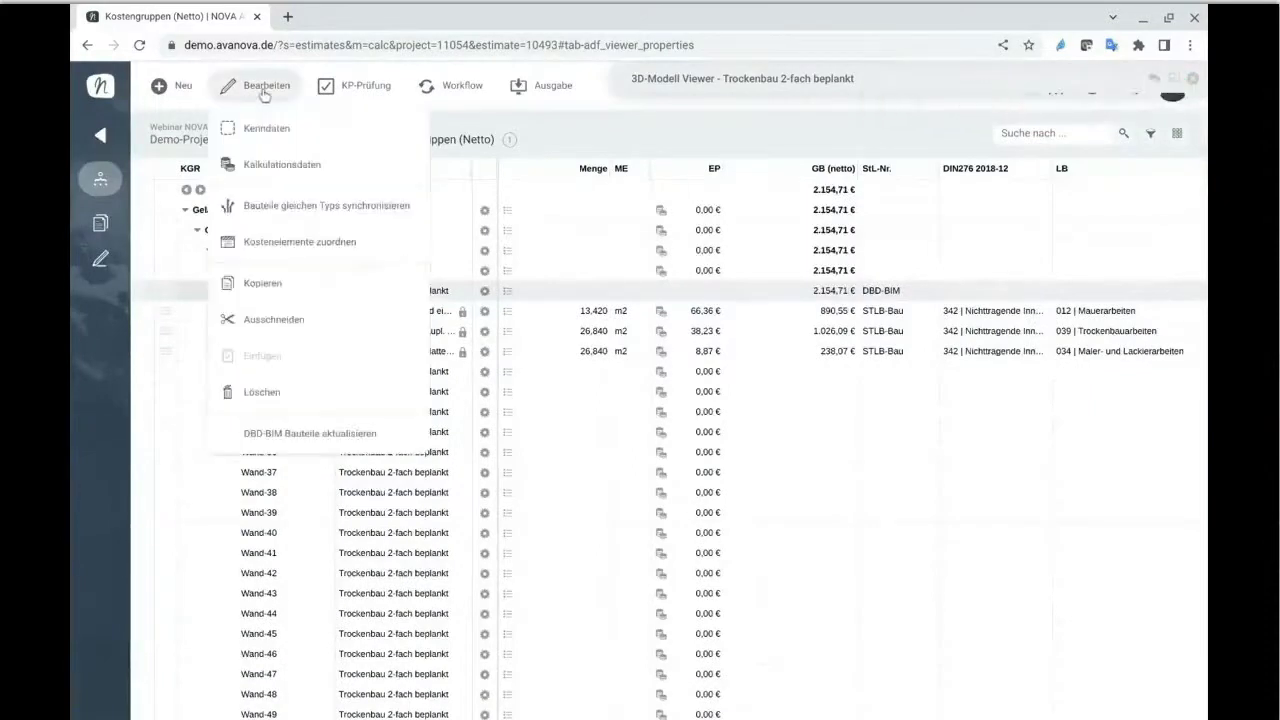
click(299, 242)
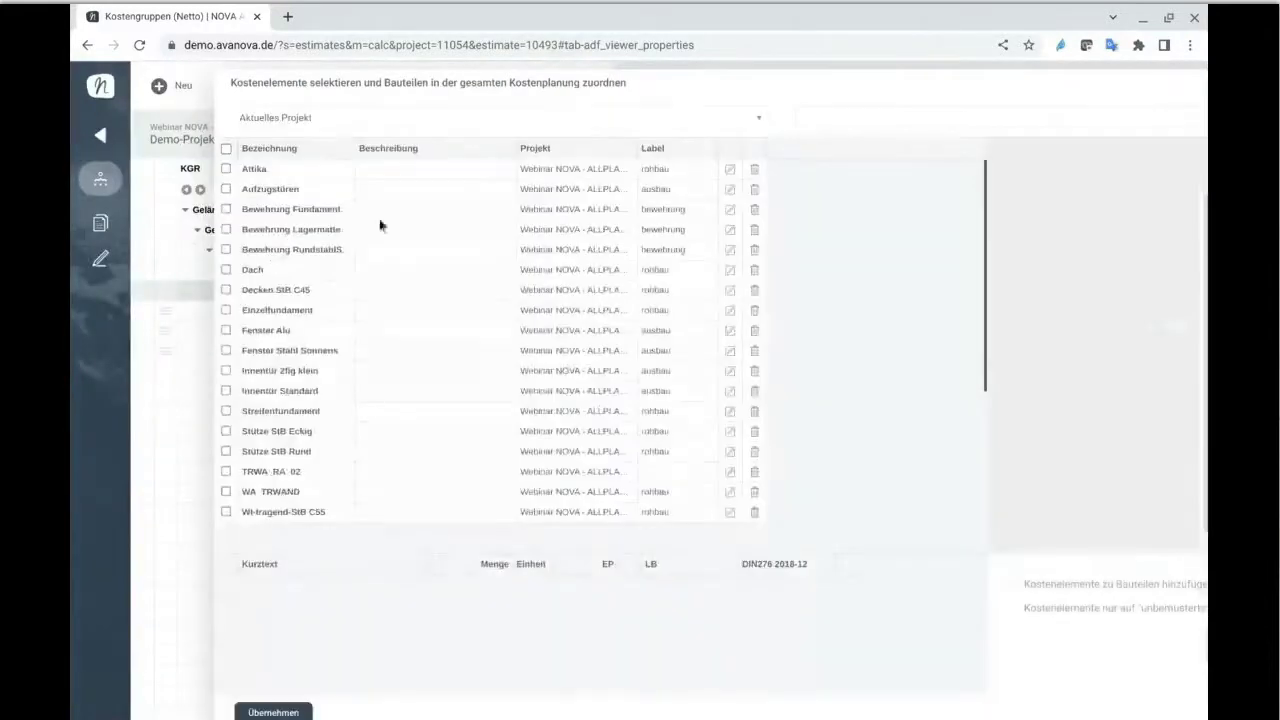
- Try to find the new Kostenelement by searching the list for Ausbau
click(841, 123)
text(Ausbau)
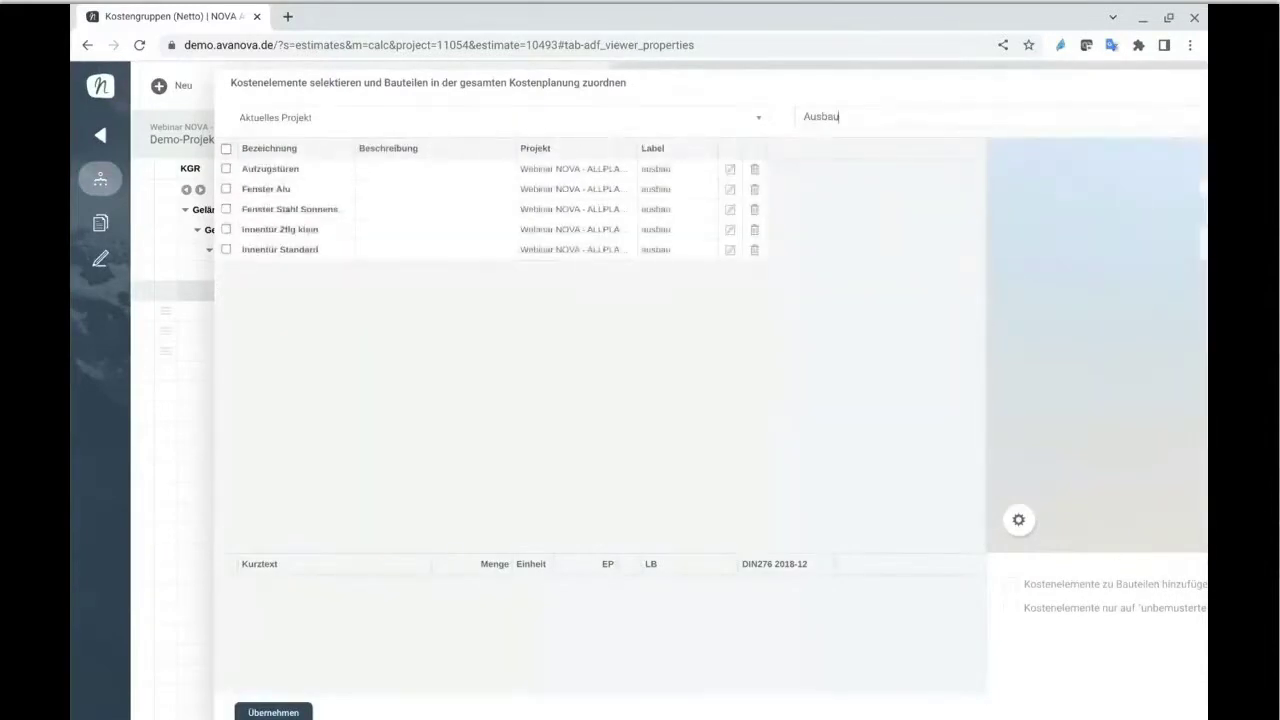
double_click(849, 117)
key(BackSpace)
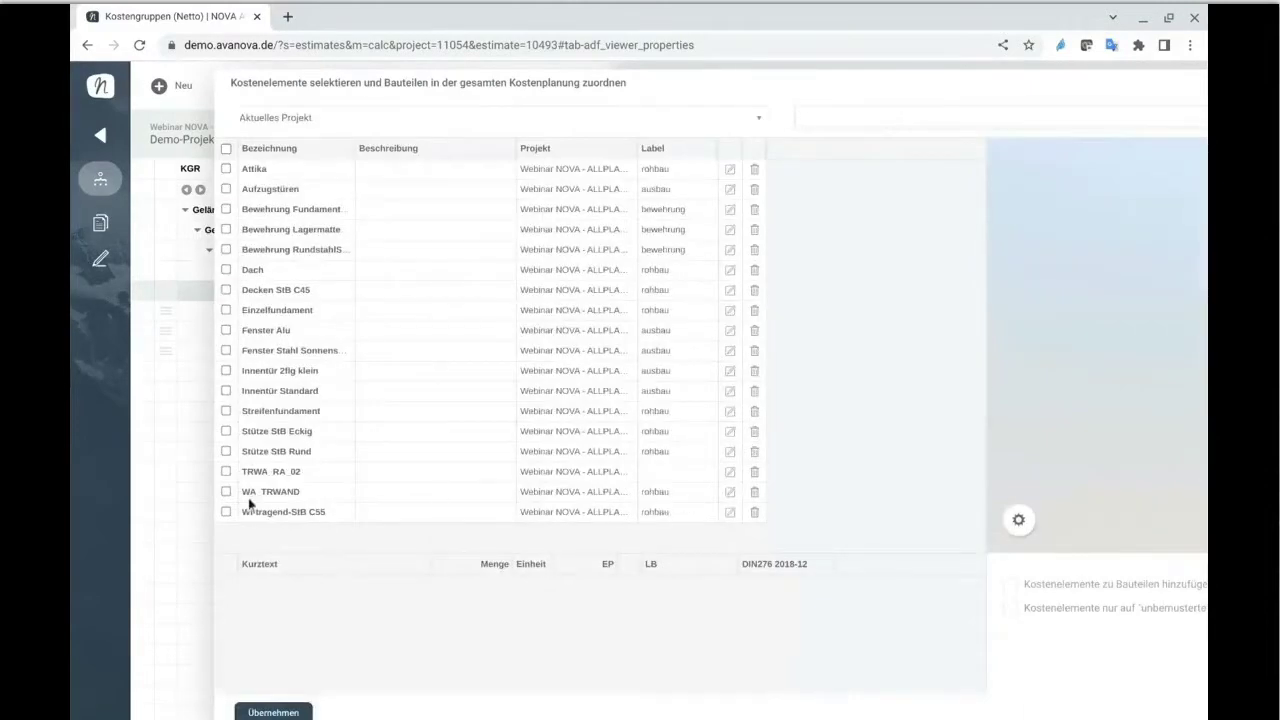
- Select the Kostenelement TRWA_RA_02, preview its matching walls in the model, and assign it to them
click(250, 501)
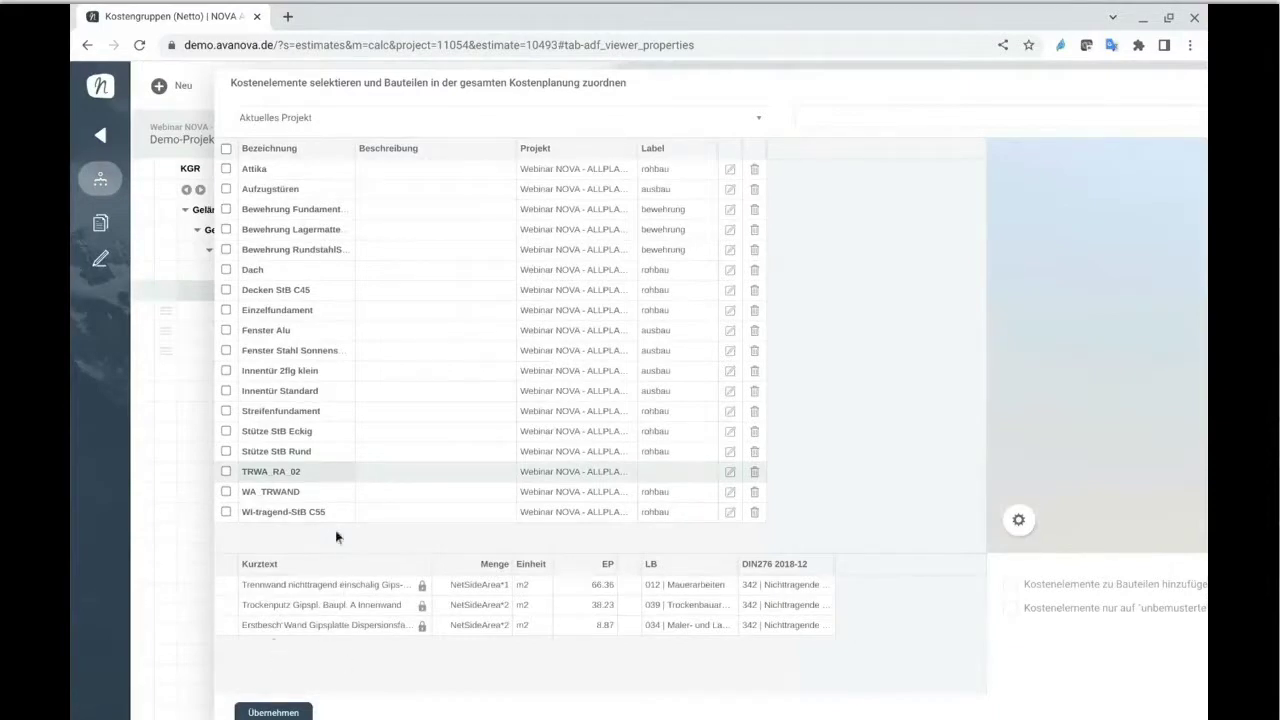
click(226, 496)
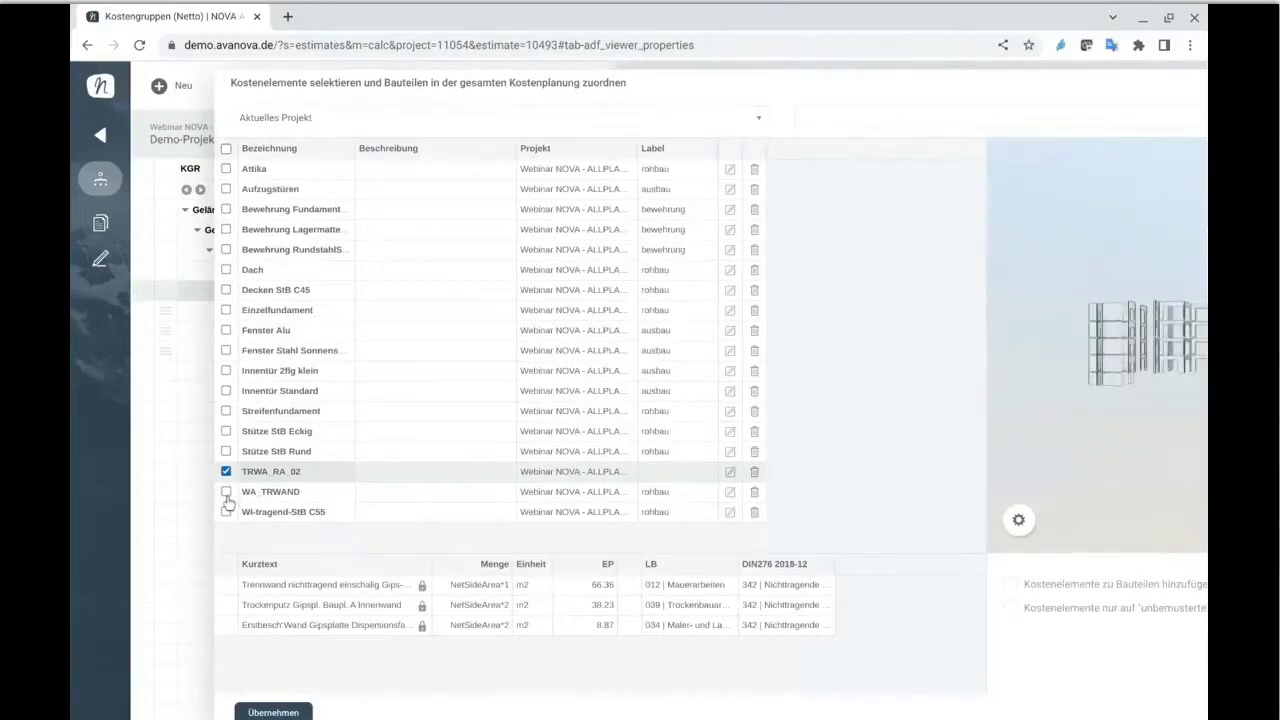
drag(1020, 86, 933, 83)
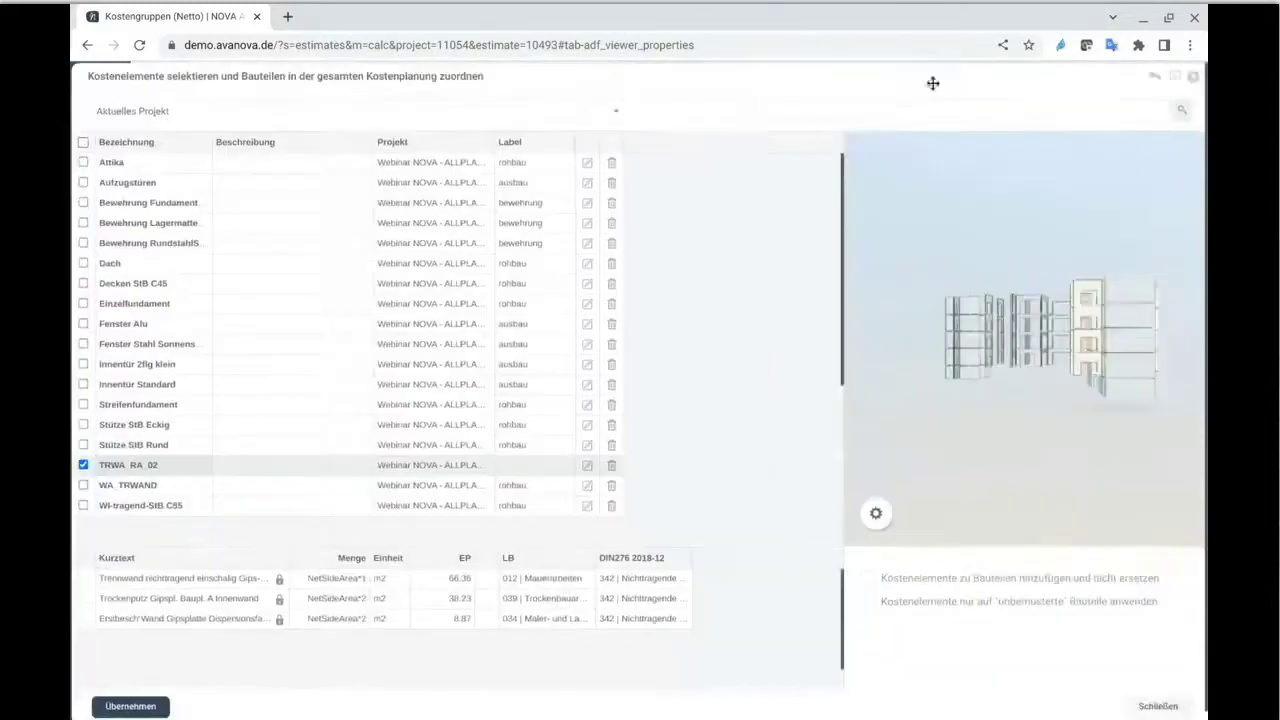
drag(965, 466, 979, 540)
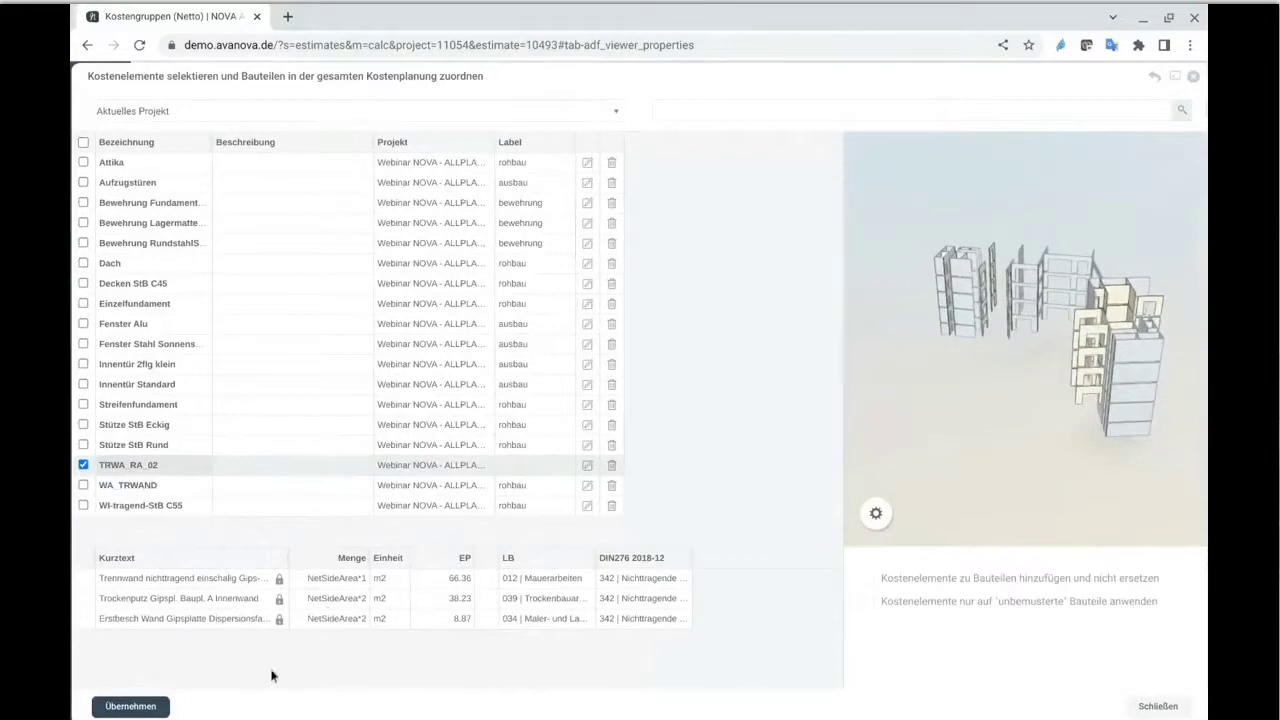
click(130, 706)
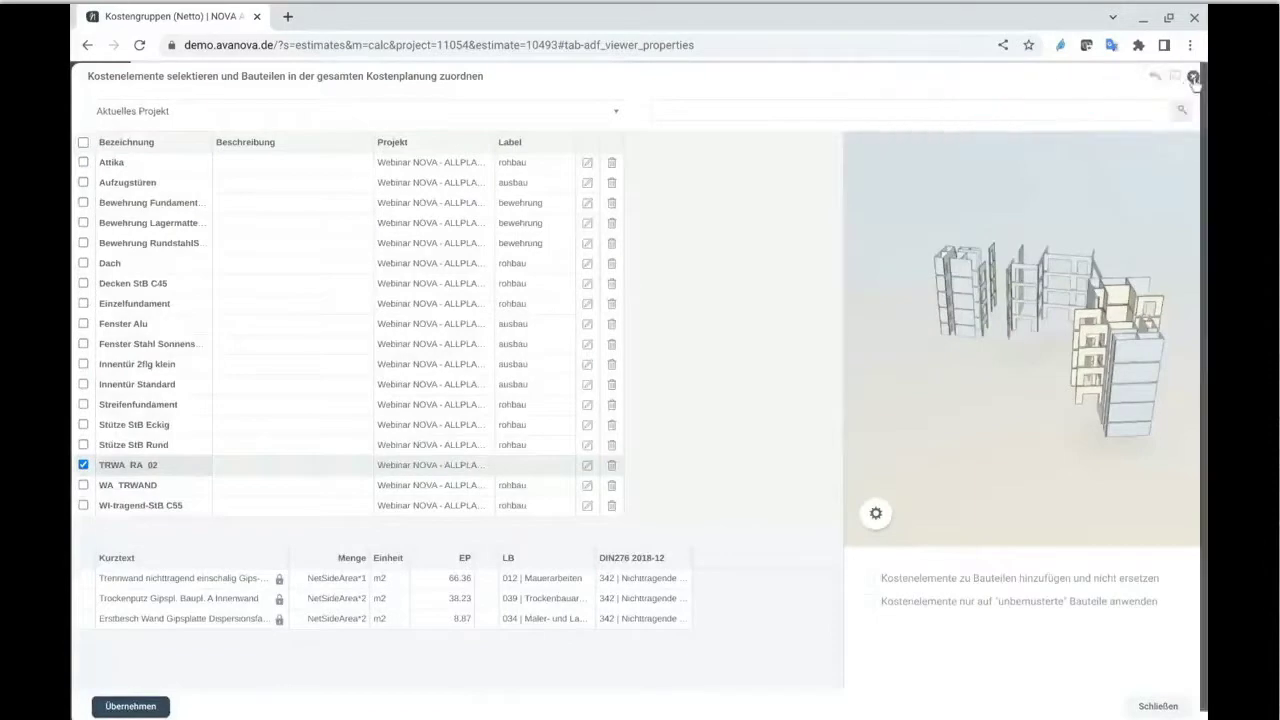
click(1193, 78)
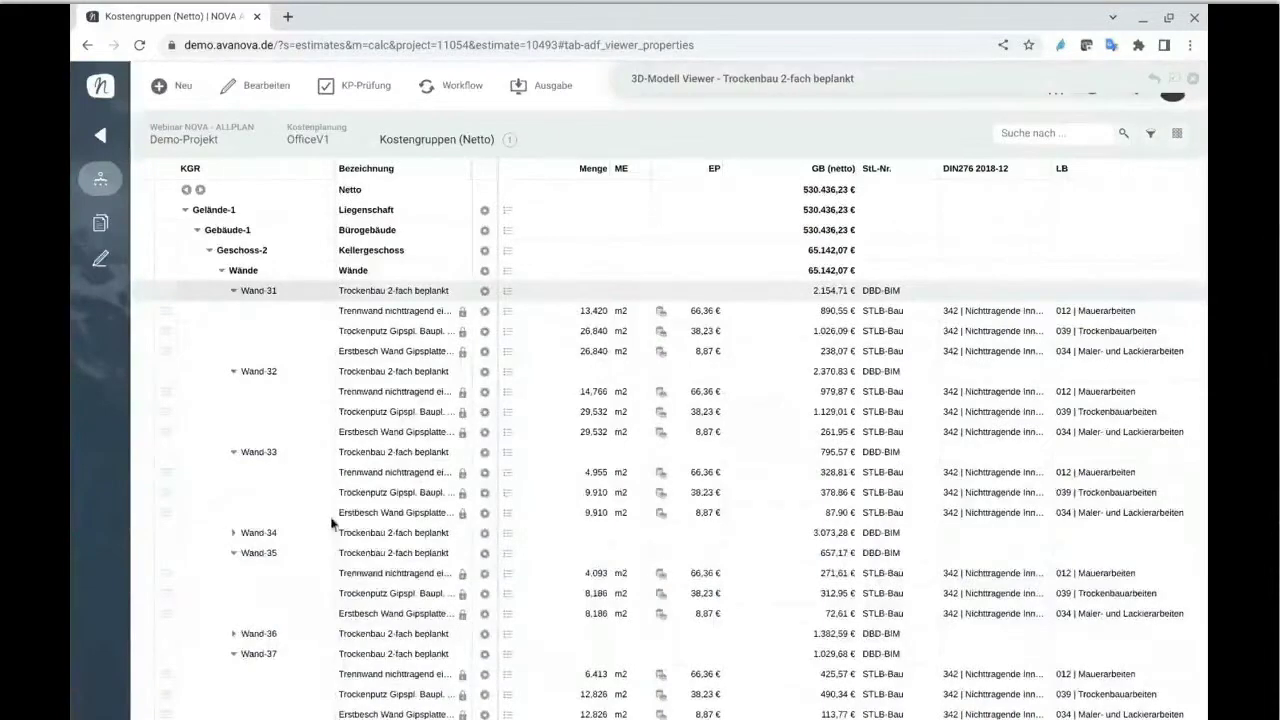
- Check the quantity formula of Wand-33's Trennwand position against the model's base quantities
click(506, 503)
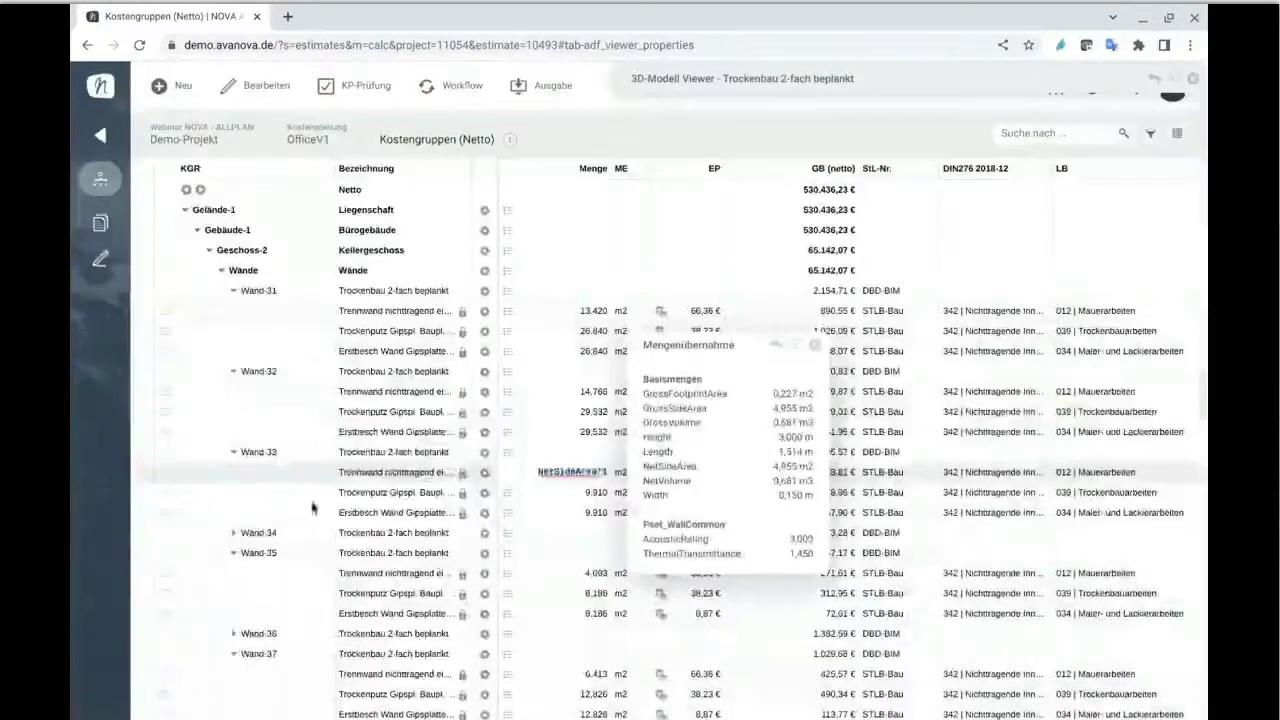
click(815, 344)
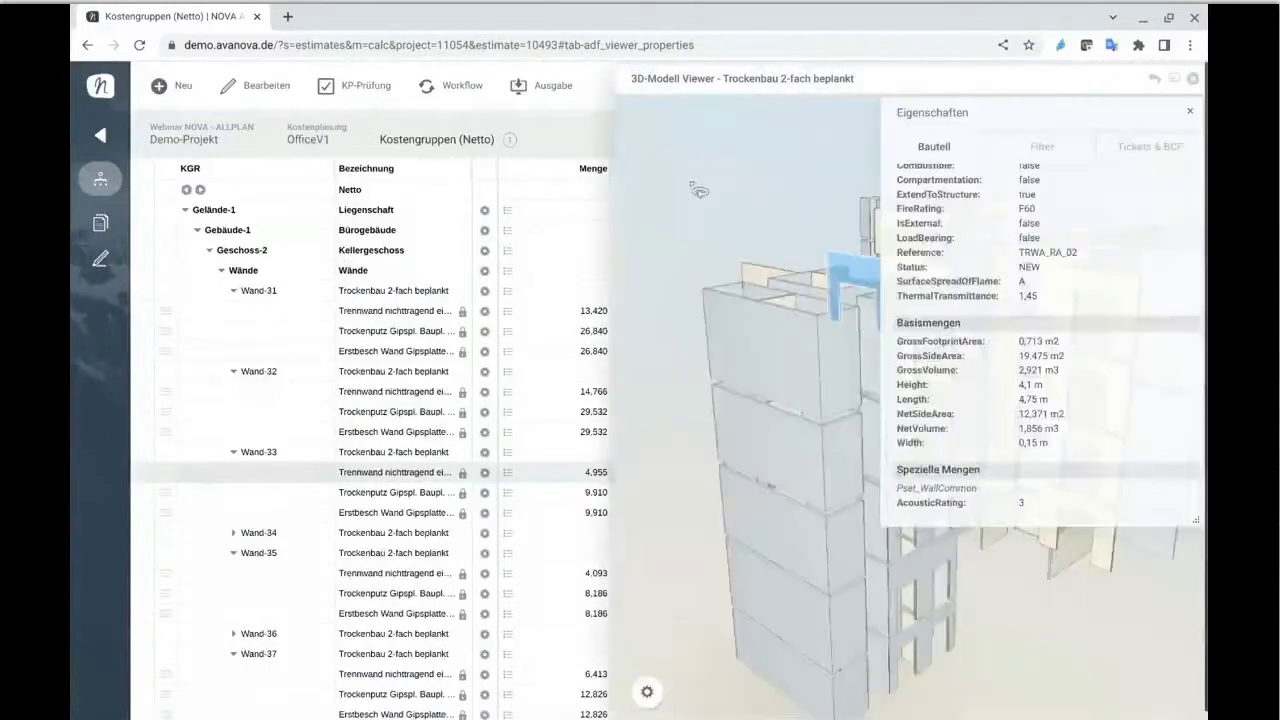
- Show all objects in the model again and apply the Rohbau filter Stütze-StB Rund
right_click(697, 190)
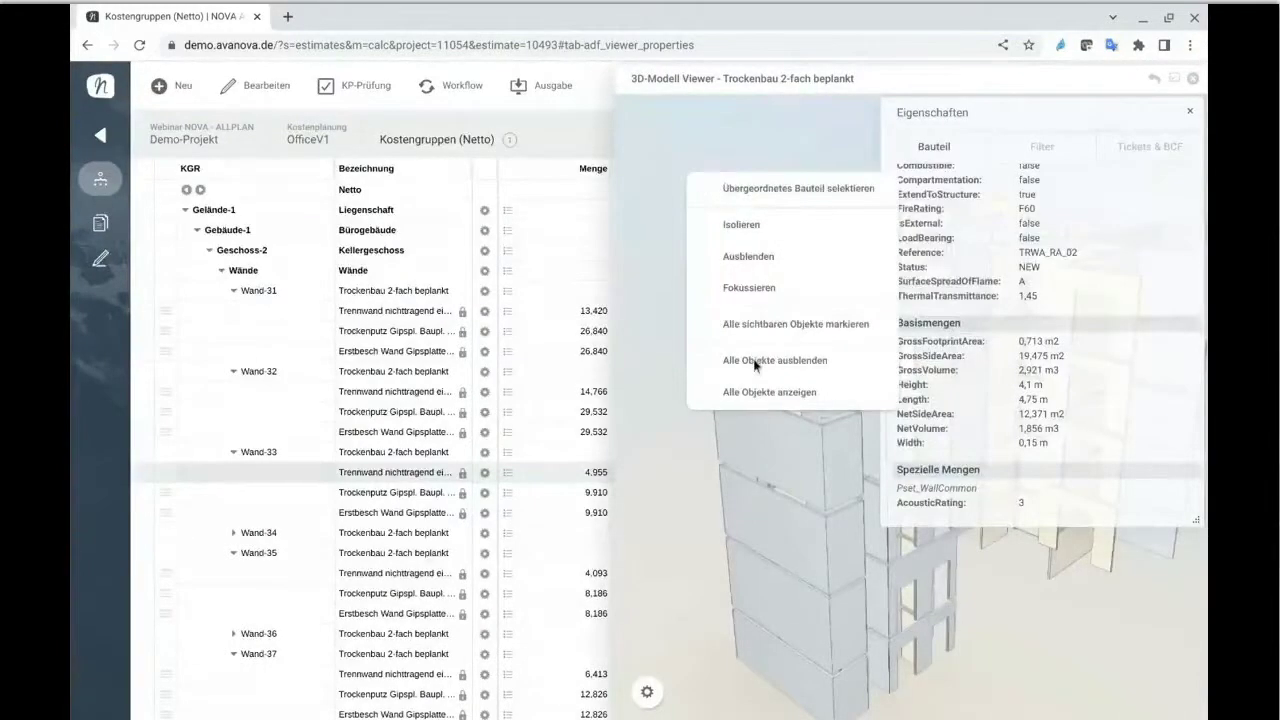
click(737, 415)
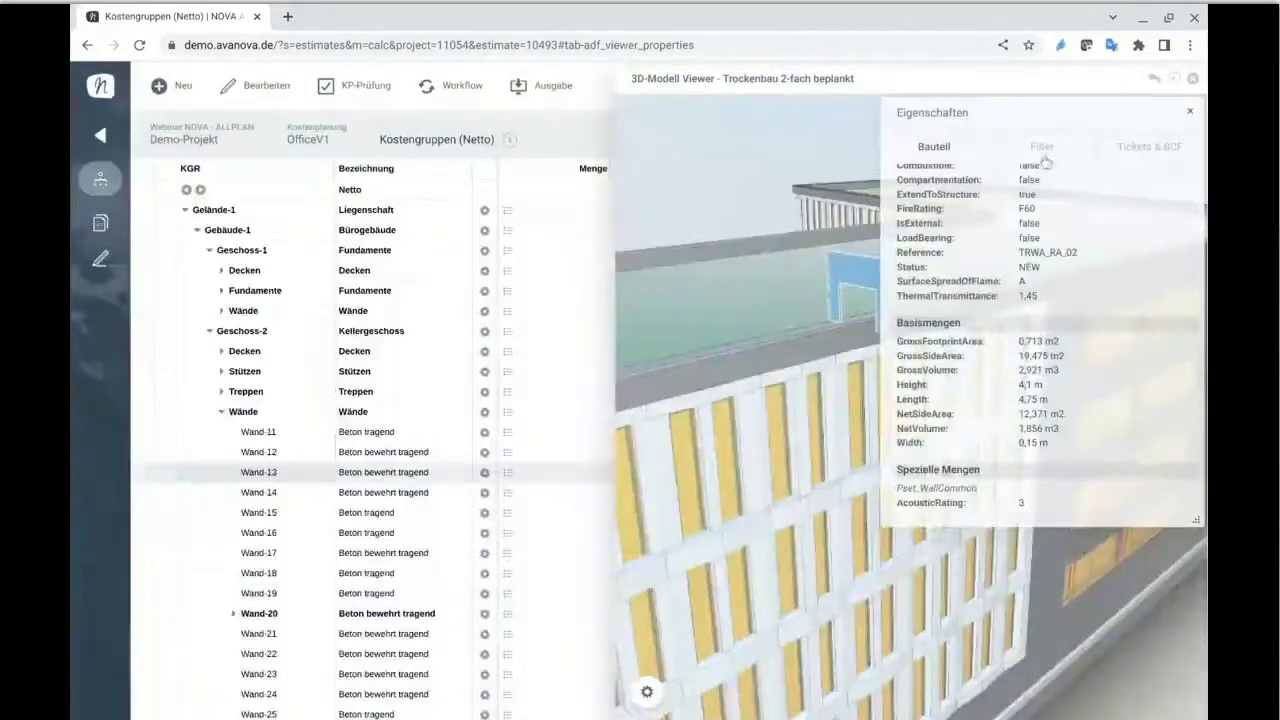
click(1042, 152)
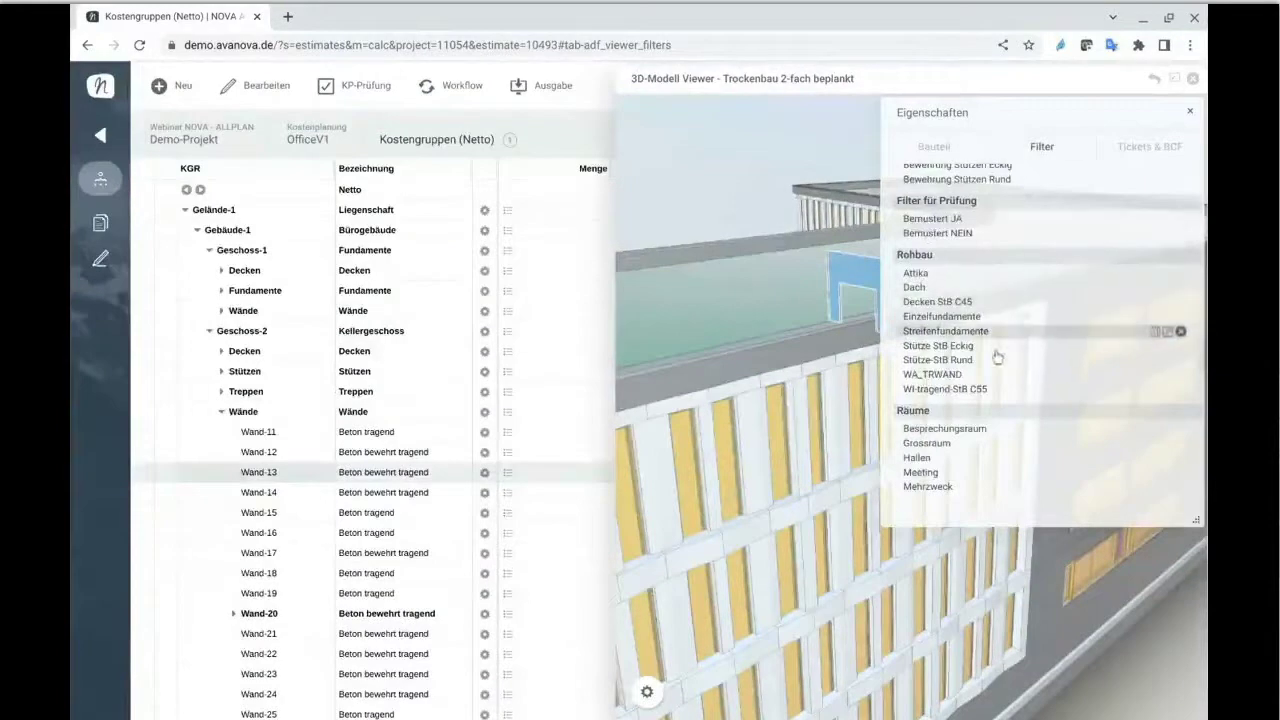
click(987, 382)
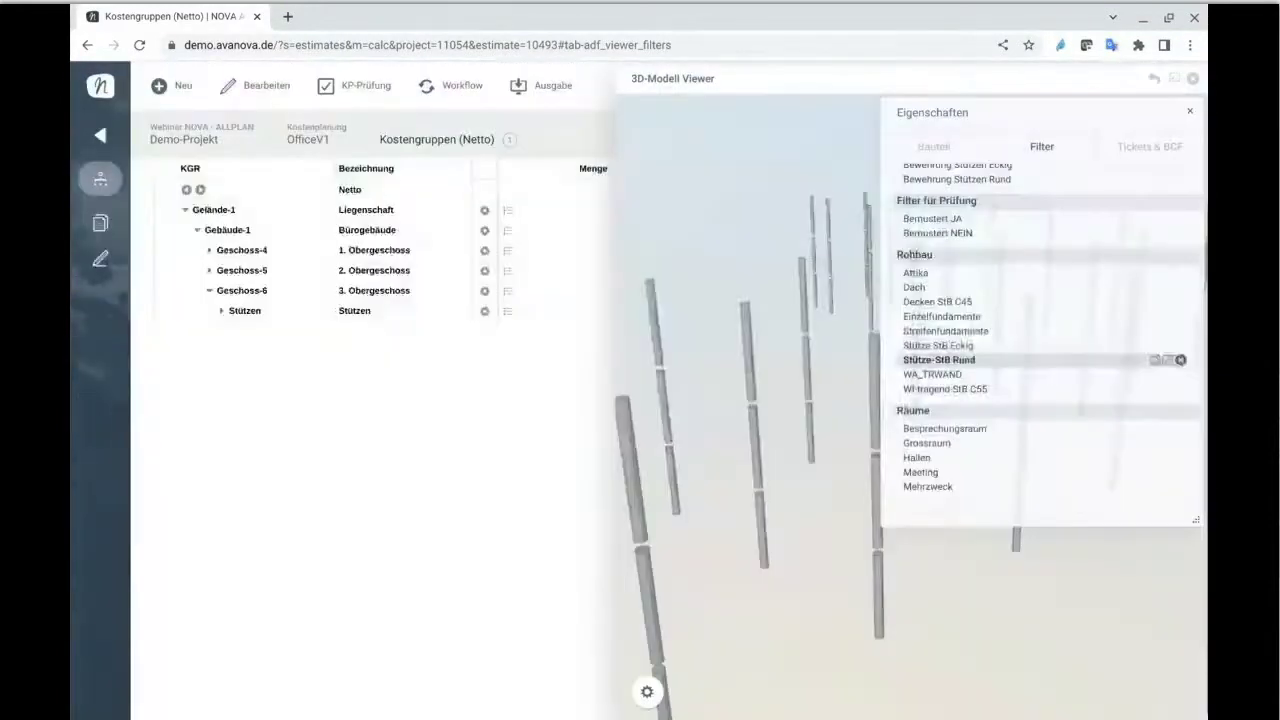
- List the individual Stützen of the 3. Obergeschoss and open the NOVA SmartPool for Stütze-125
click(221, 311)
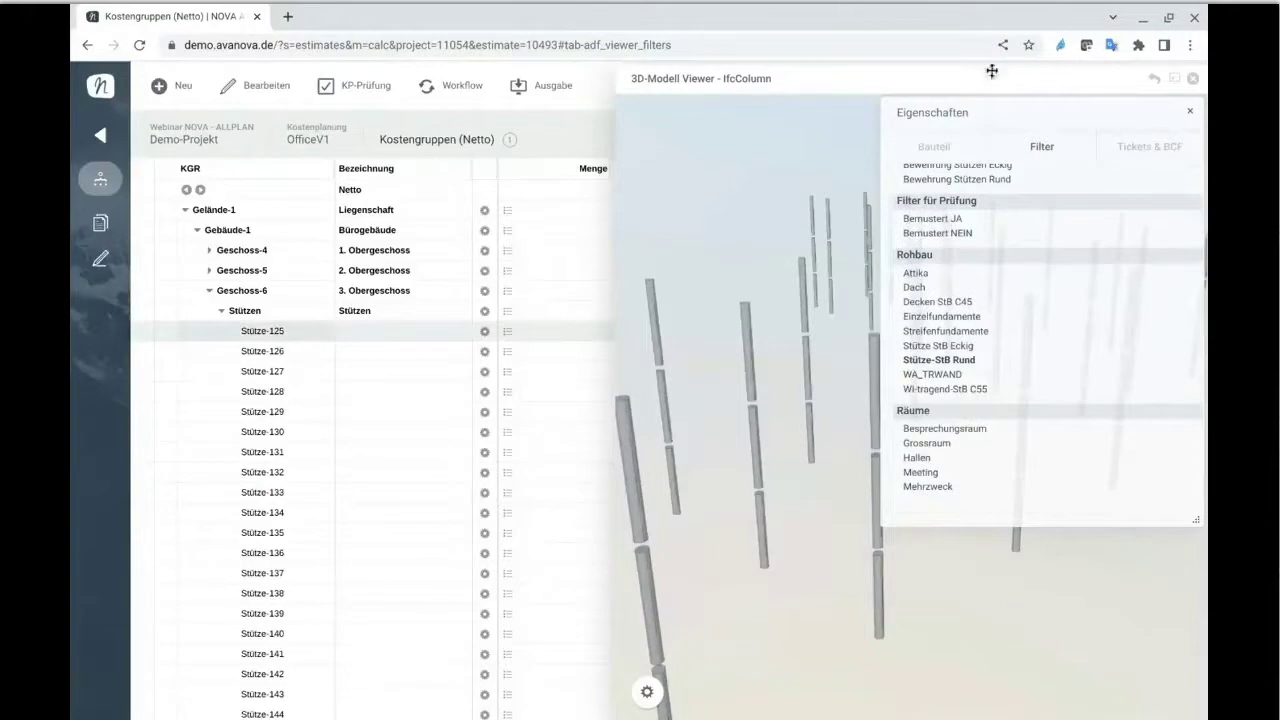
double_click(933, 82)
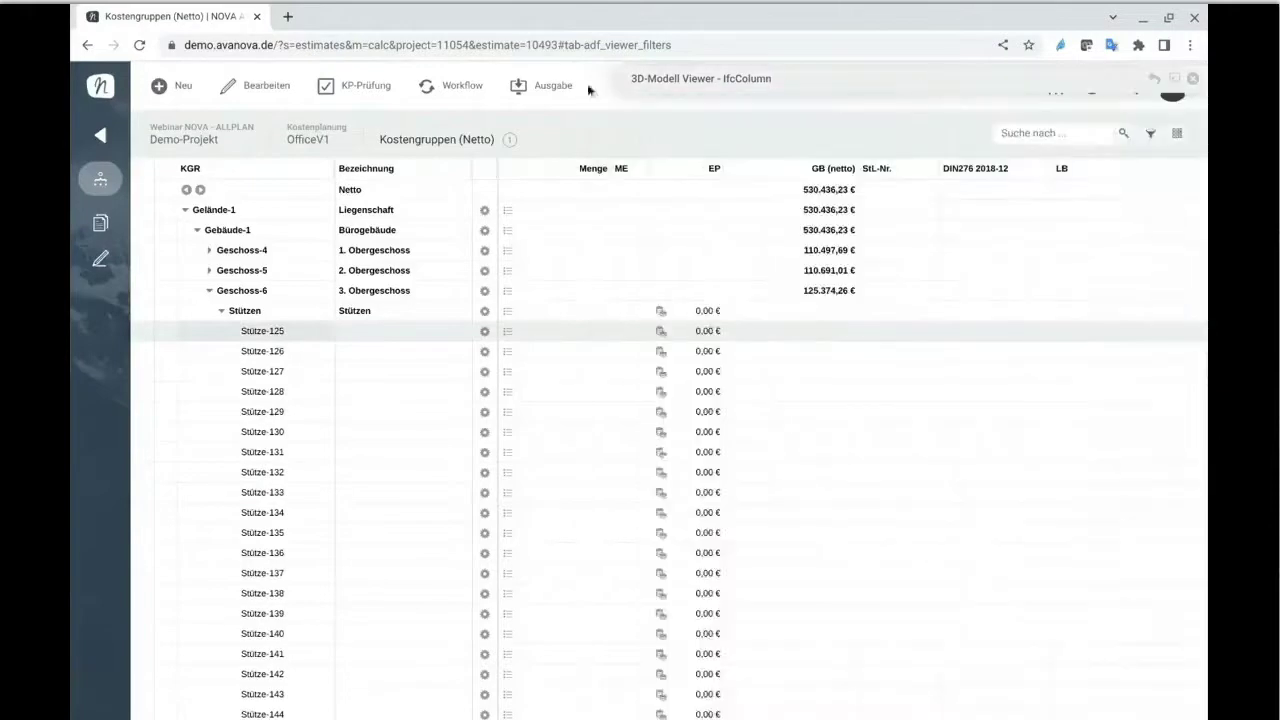
click(256, 86)
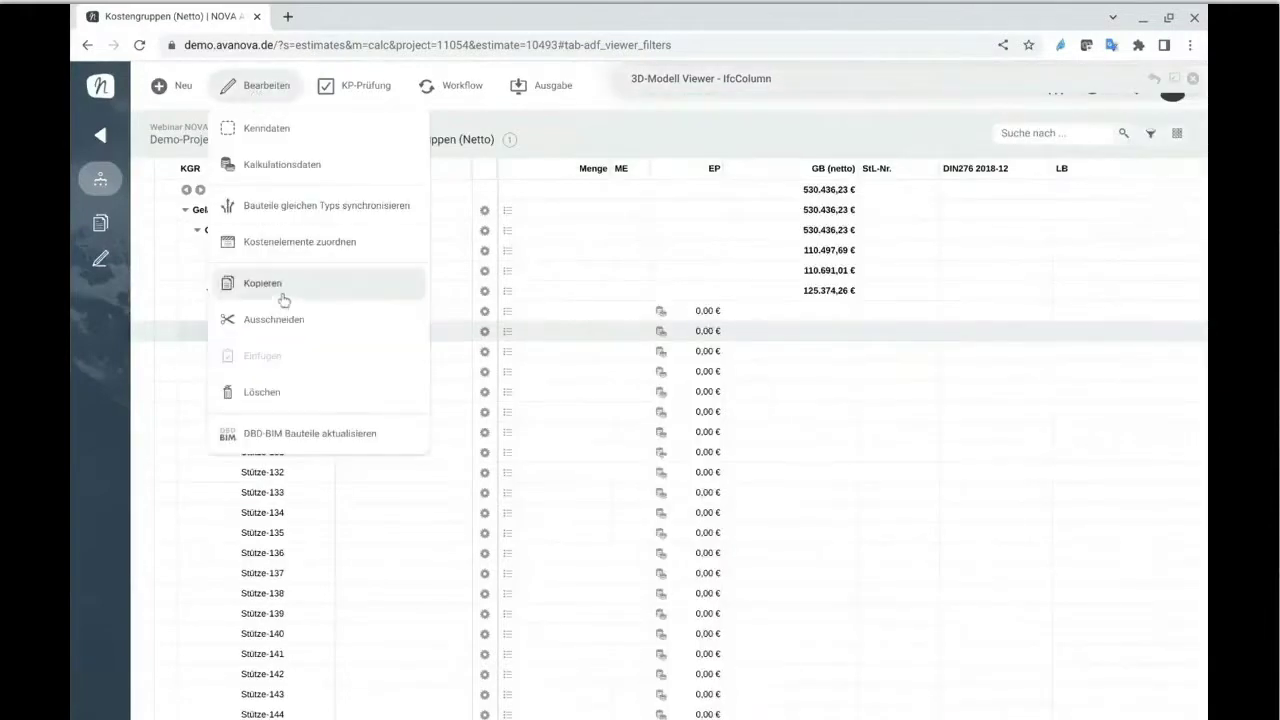
right_click(193, 333)
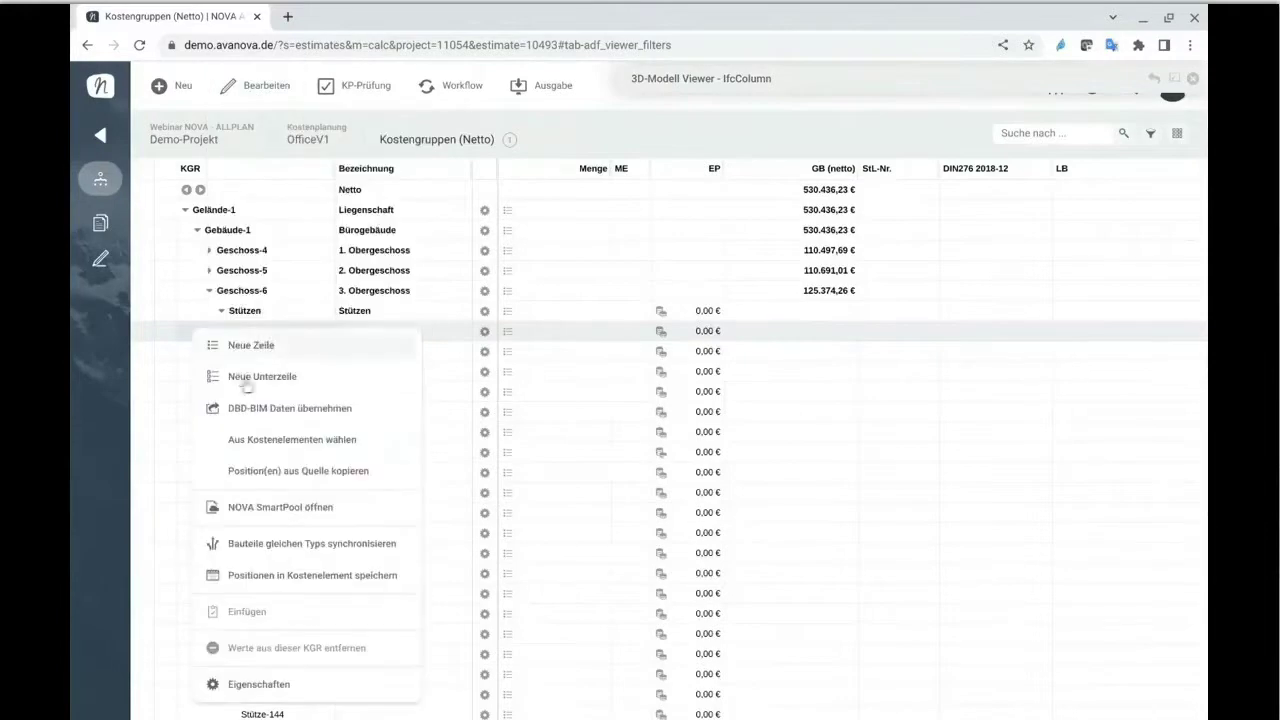
click(270, 538)
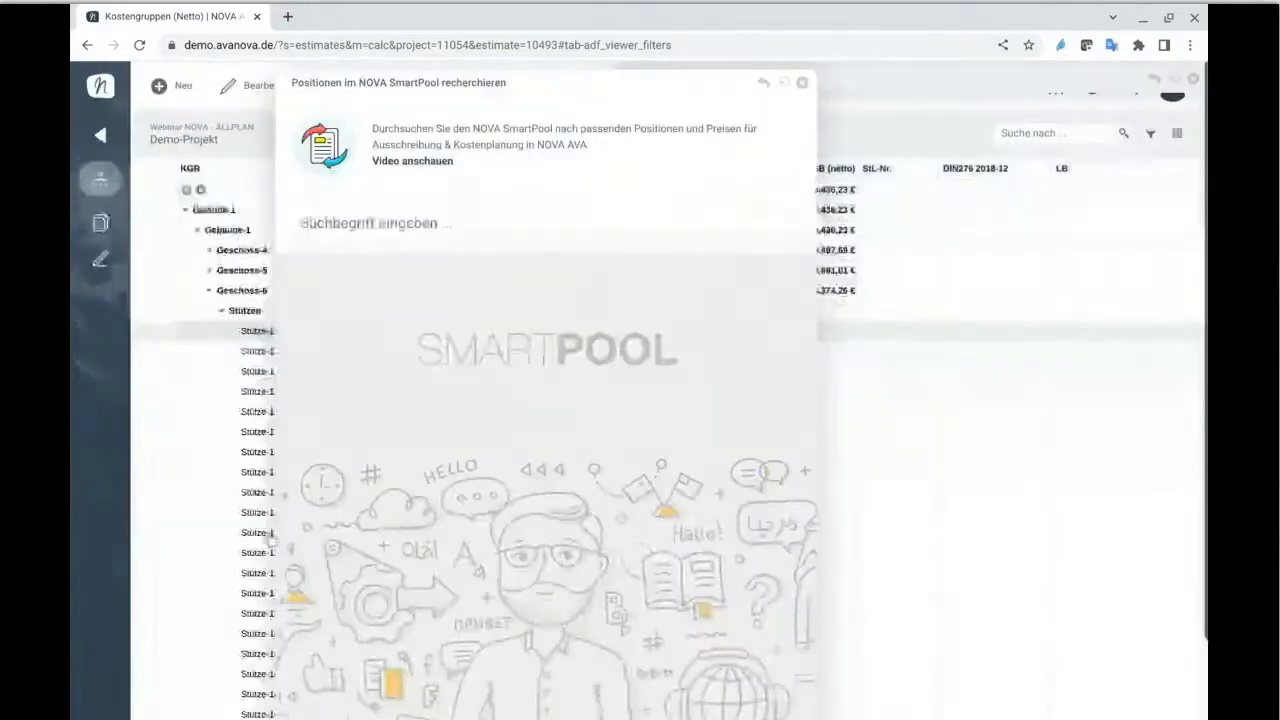
drag(491, 80, 285, 55)
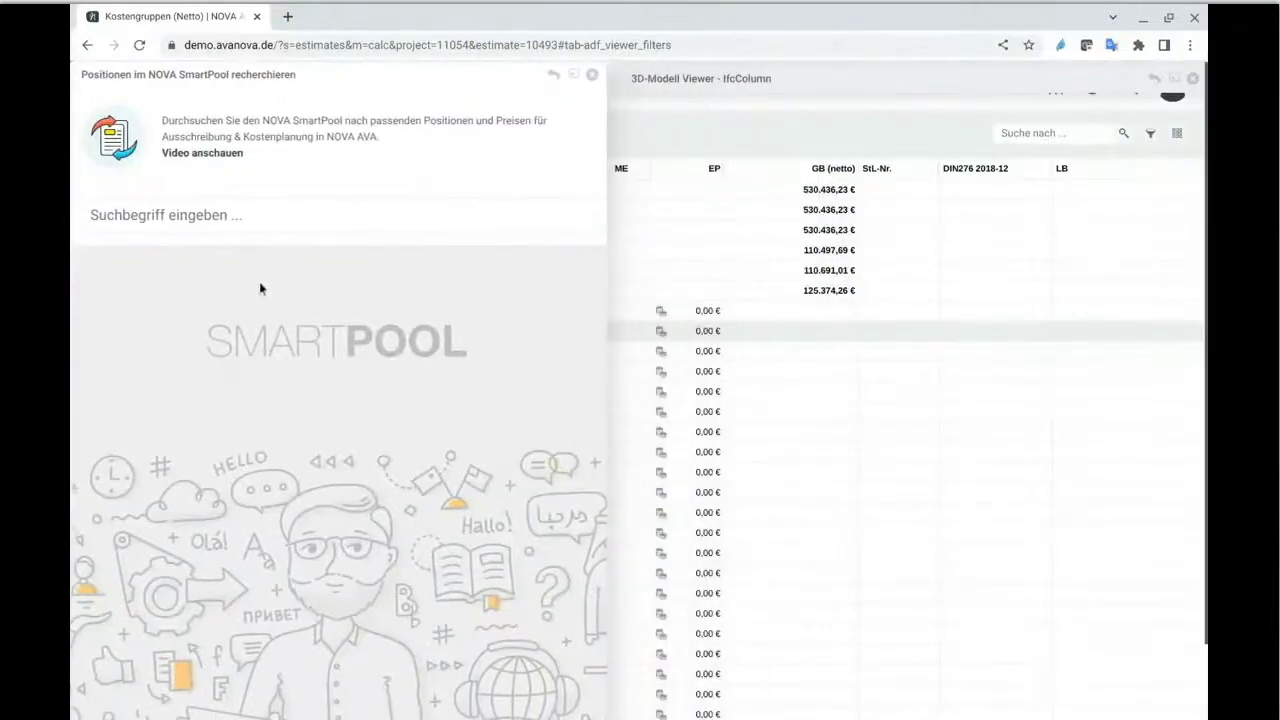
- Search the NOVA SmartPool for positions matching Schalung Stütze rund
click(295, 218)
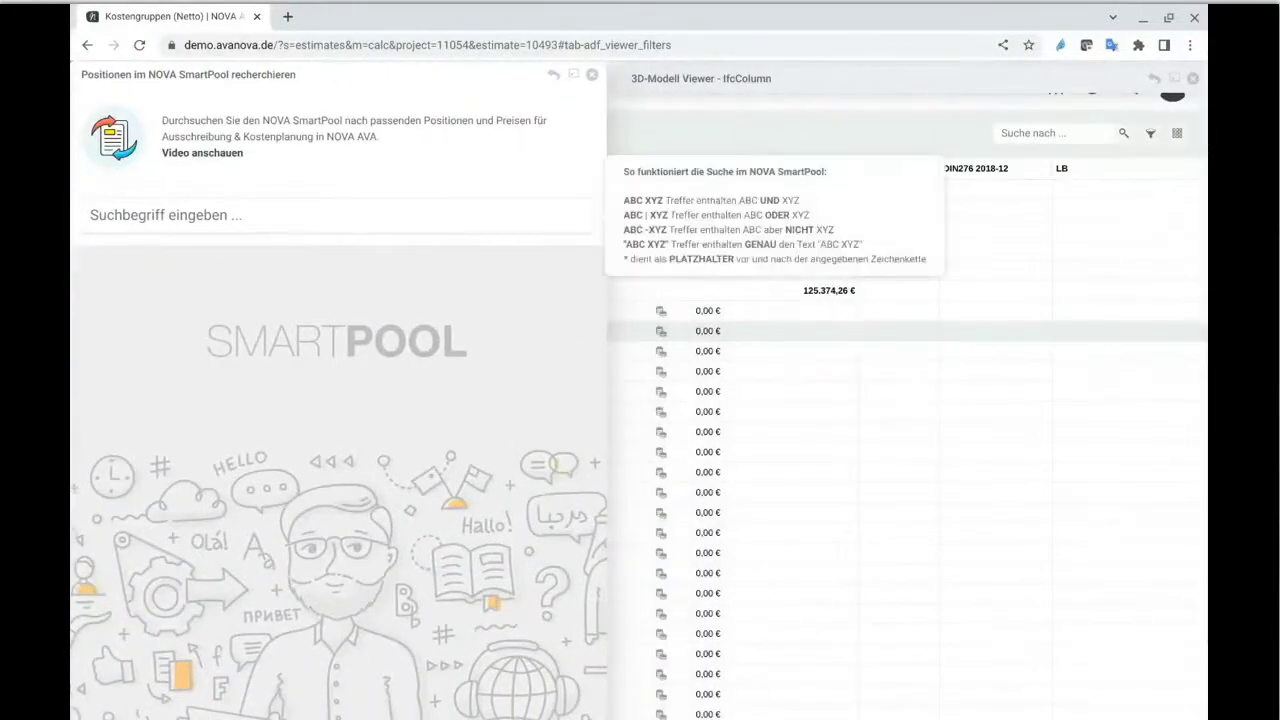
text(Schalung)
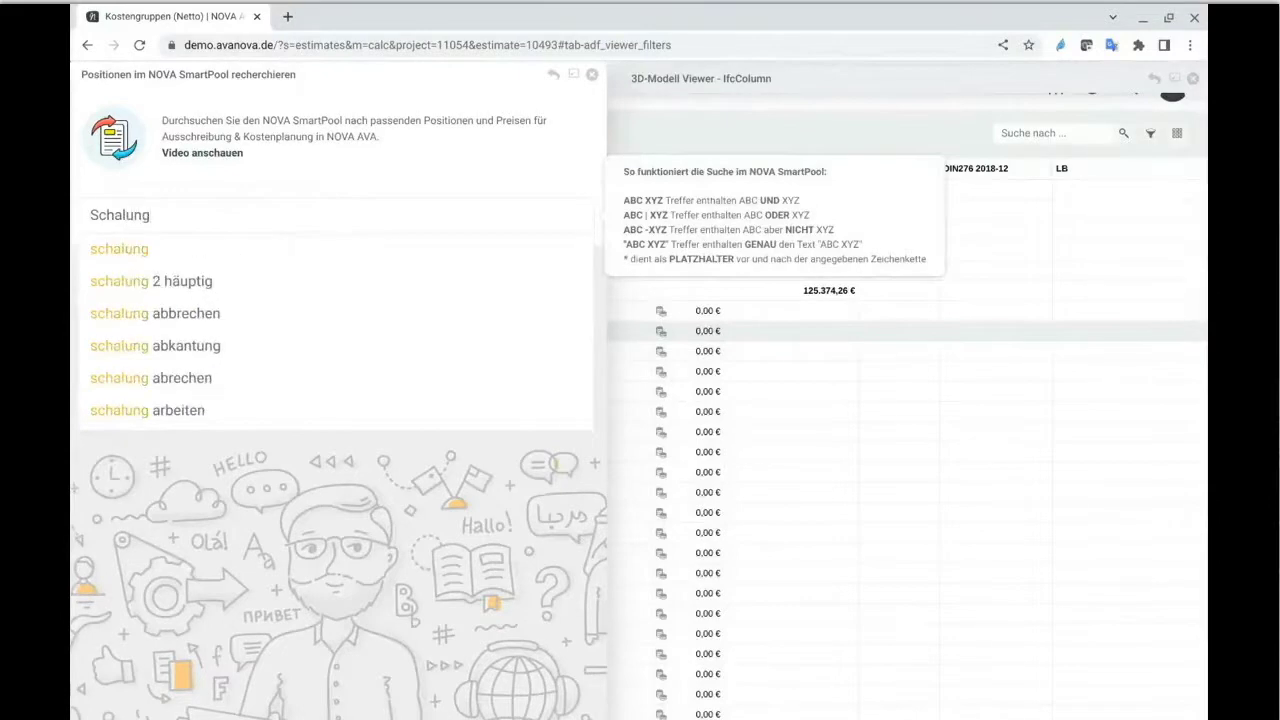
text( Stütze)
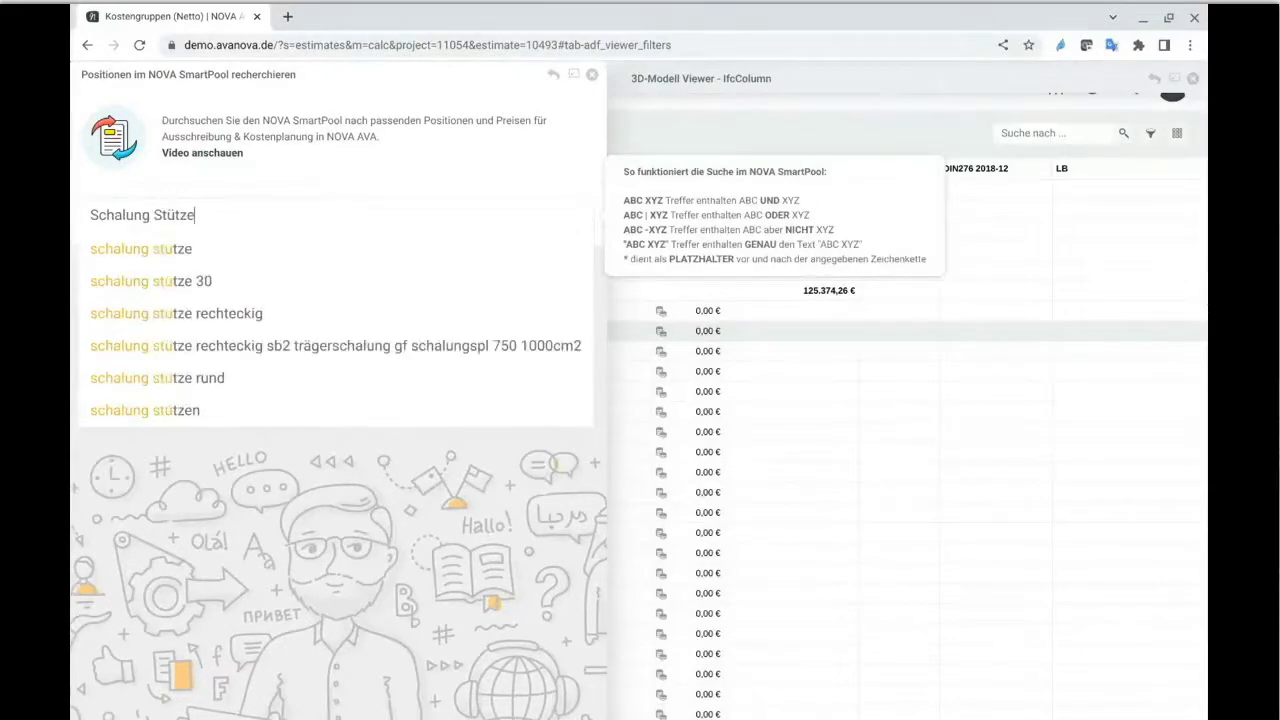
text( rund)
key(Return)
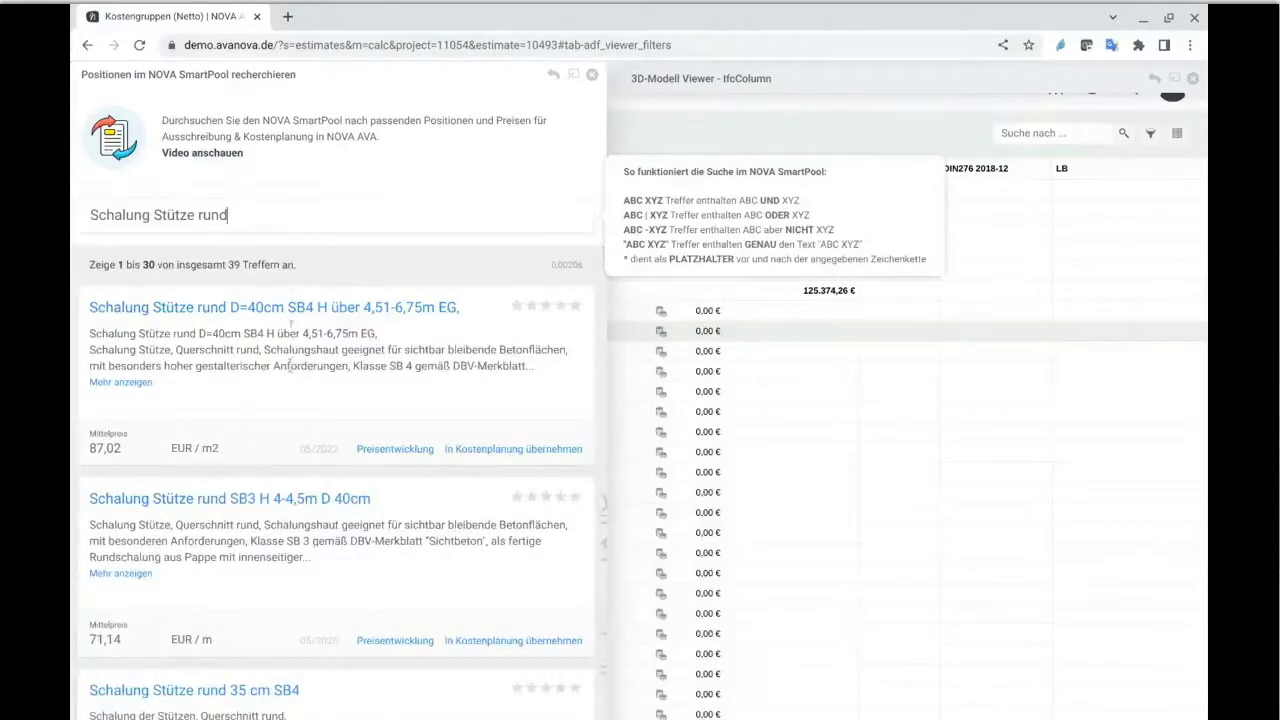
- Look through the formwork results and transfer the position Schalung Stütze rund 500-750cm2 SB1 H 2-3m into the cost plan
scroll(290, 366, down, 2)
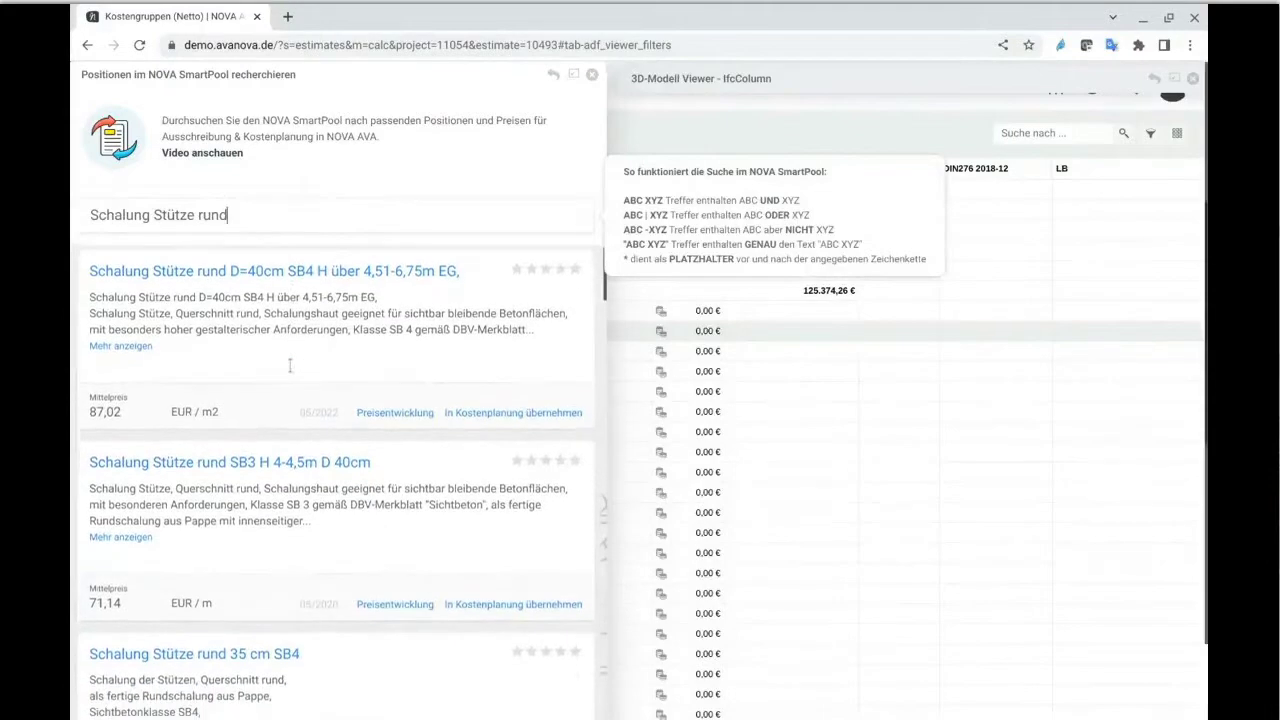
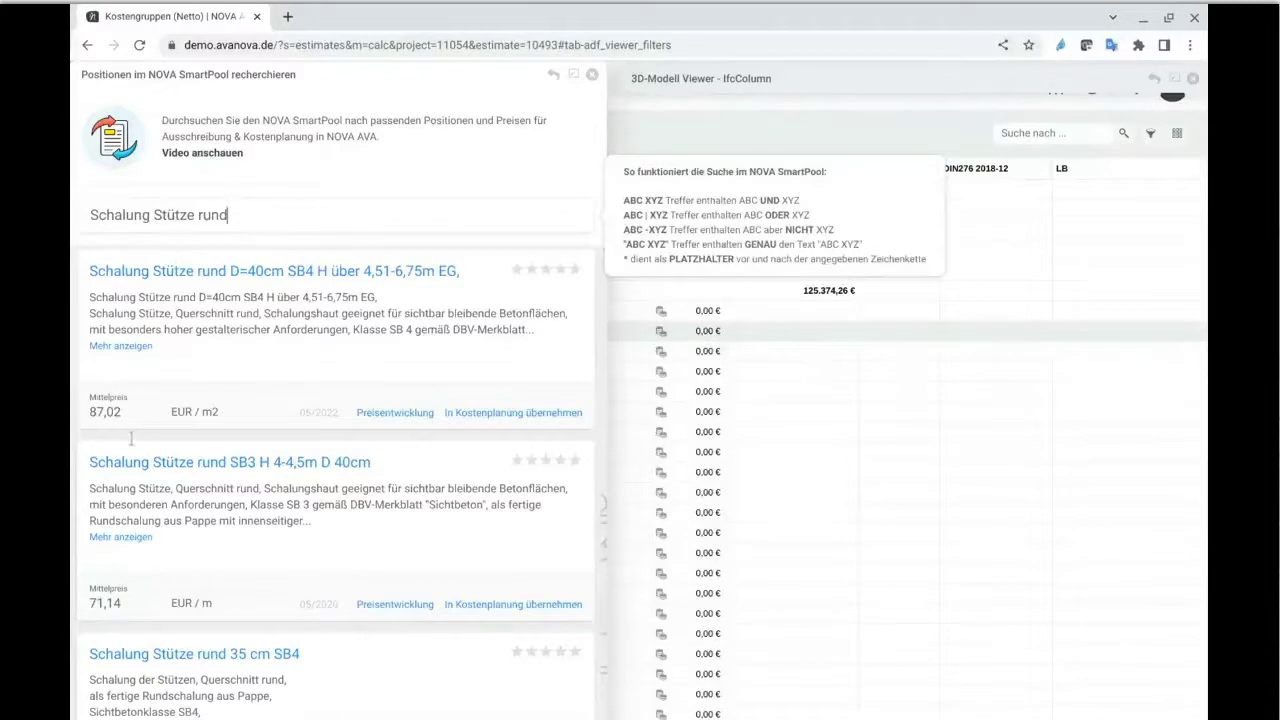
drag(123, 430, 88, 449)
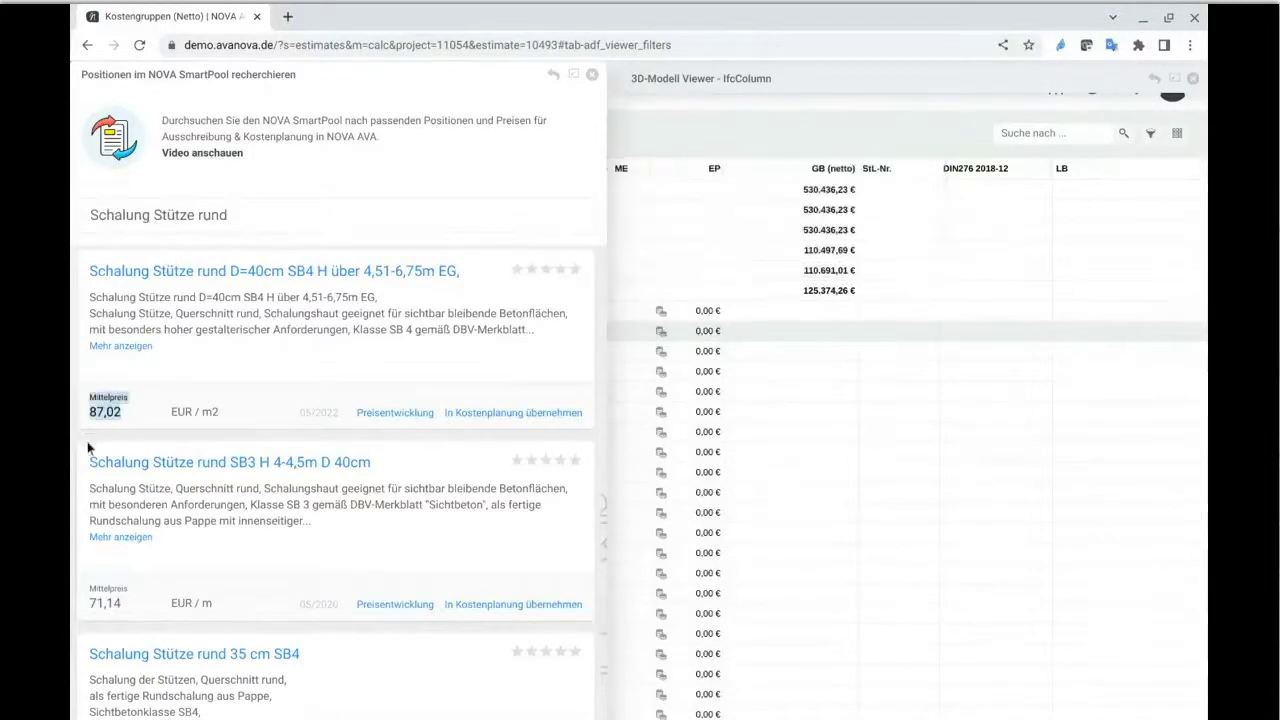
click(280, 336)
scroll(295, 405, down, 2)
scroll(295, 405, down, 1)
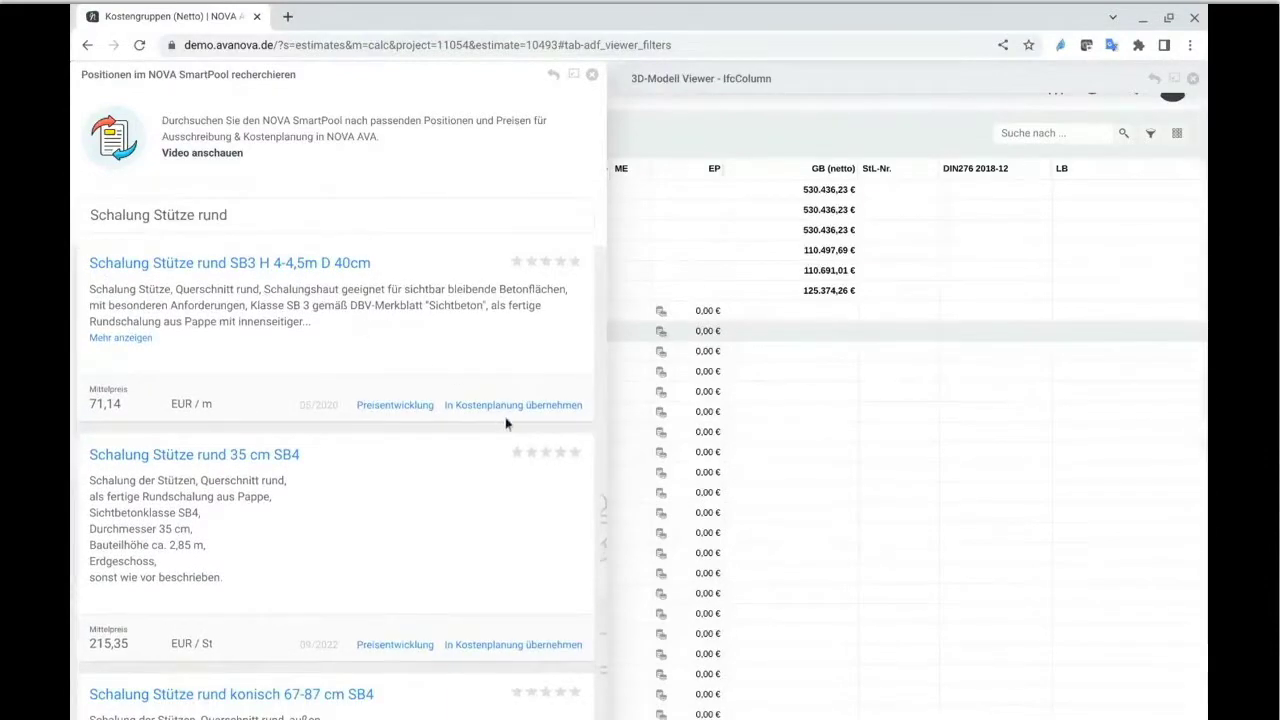
scroll(503, 428, down, 3)
scroll(503, 428, down, 4)
scroll(502, 431, down, 2)
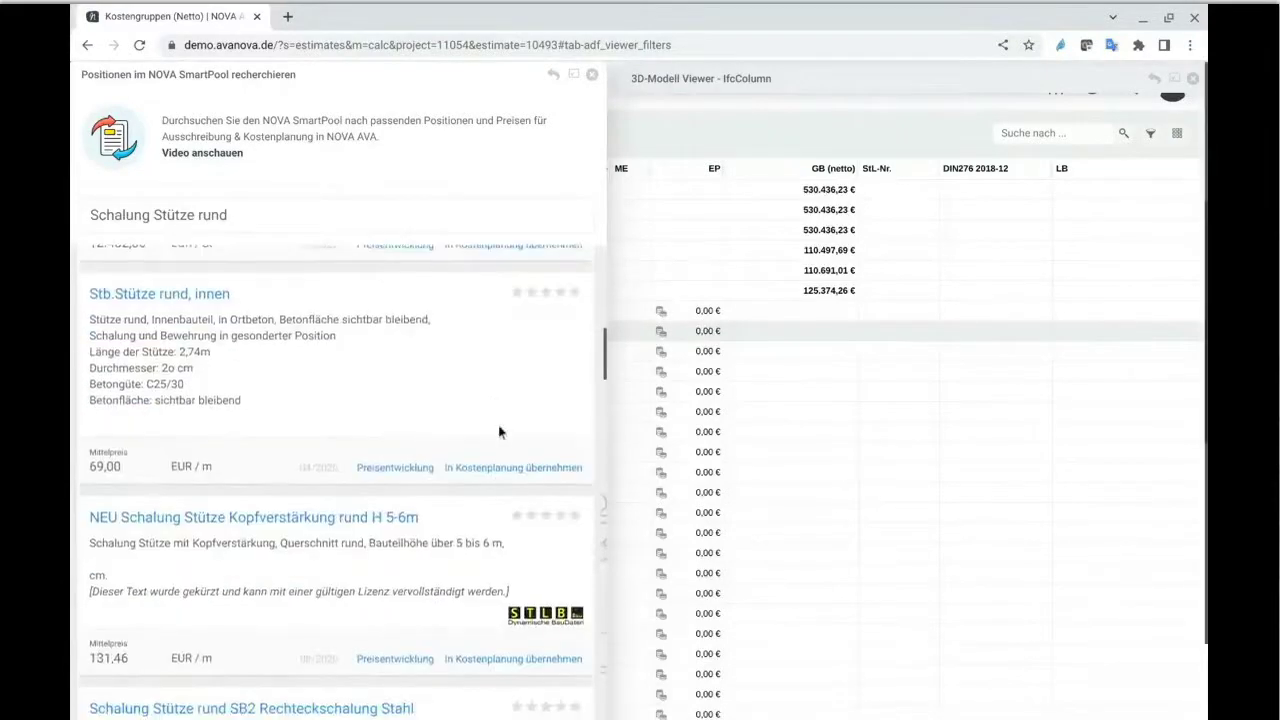
scroll(500, 432, down, 5)
scroll(498, 431, down, 3)
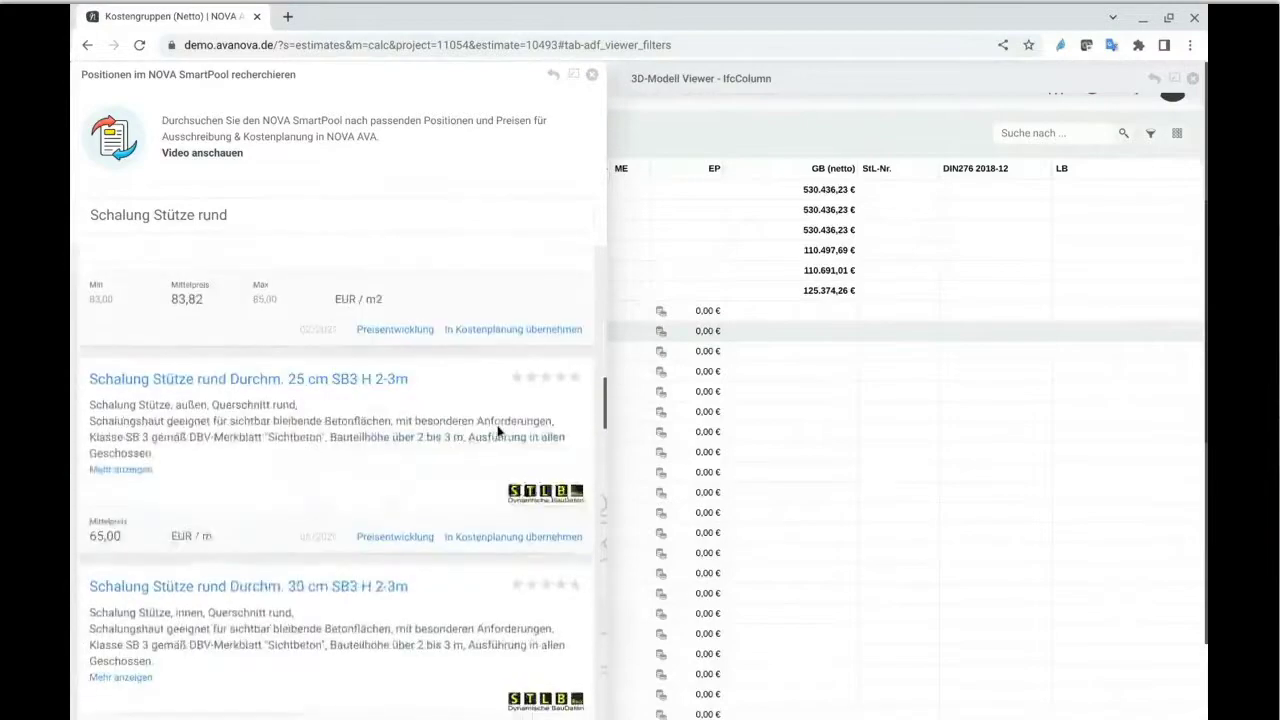
scroll(498, 431, down, 4)
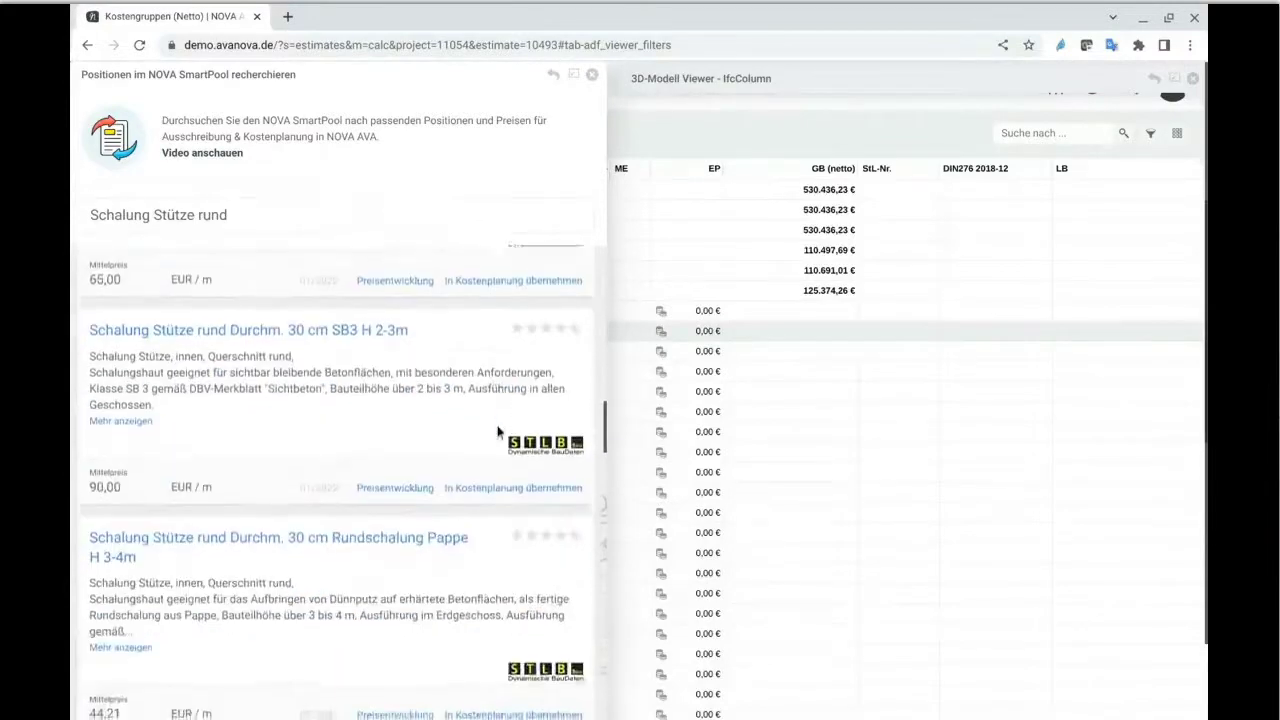
scroll(498, 431, down, 1)
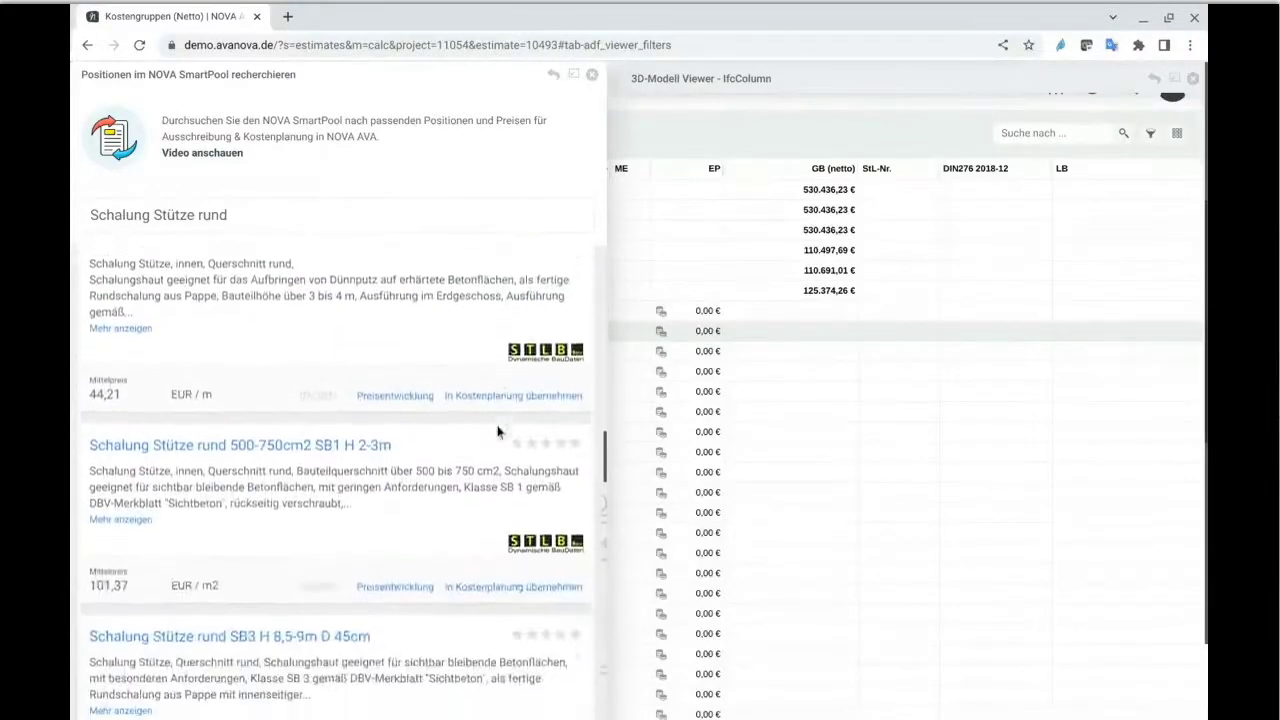
click(525, 603)
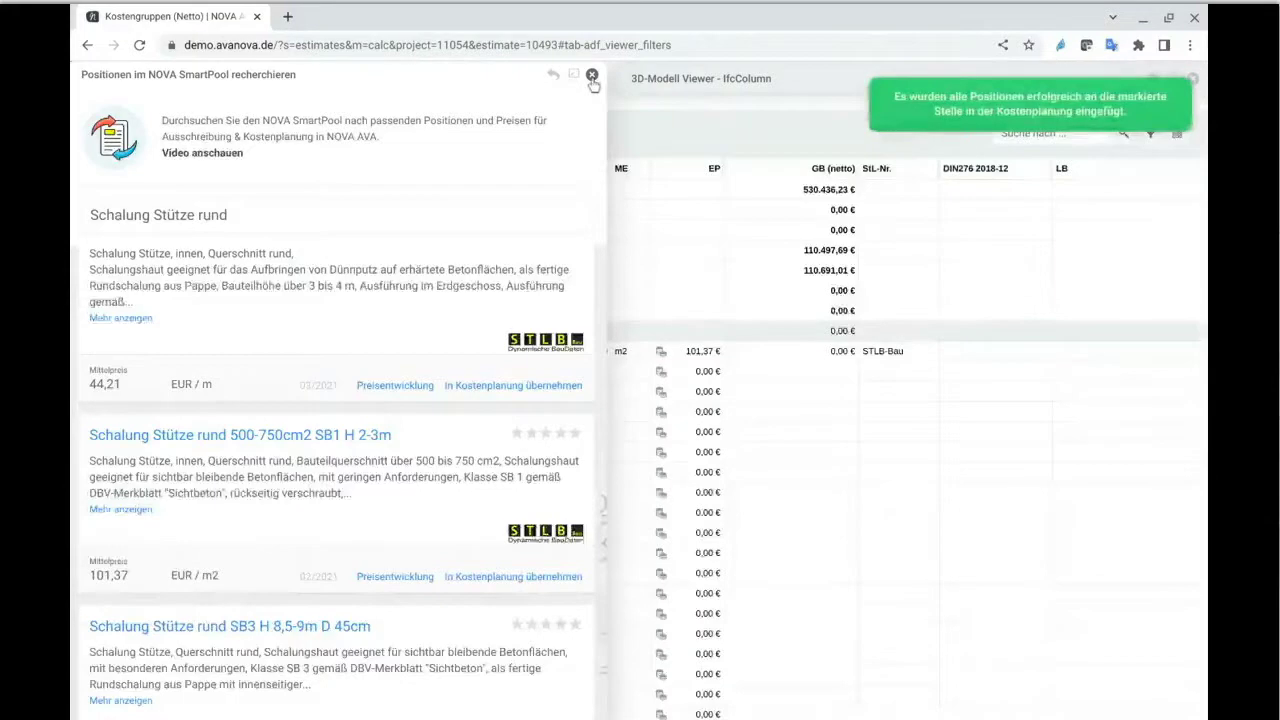
- Search the NOVA SmartPool for positions matching Ortbeton Stütze
triple_click(203, 222)
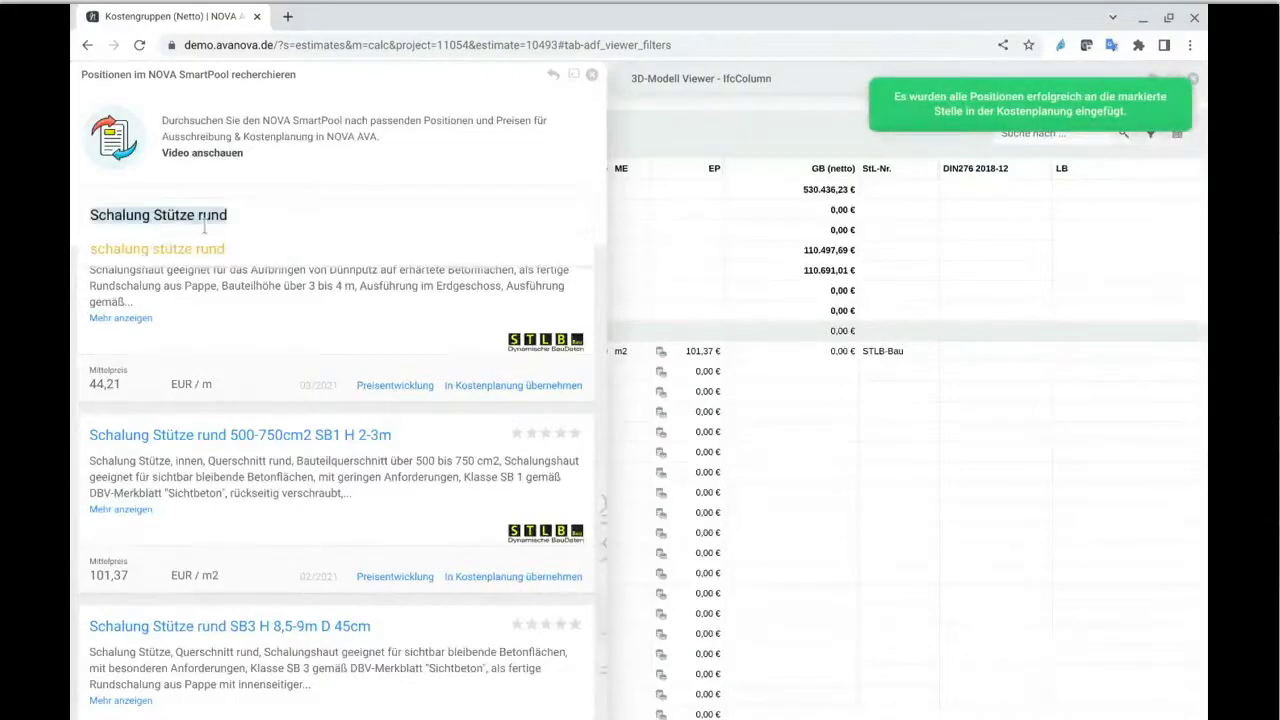
text(Ortbeton)
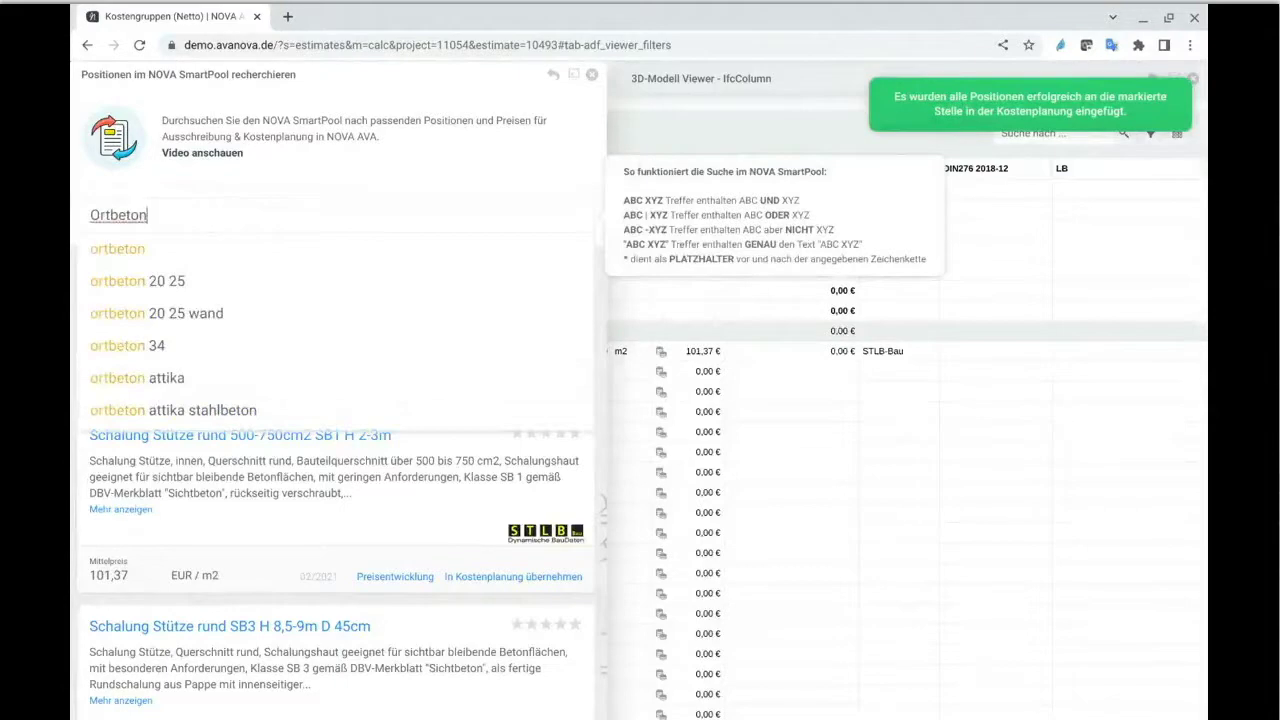
text( Stütze)
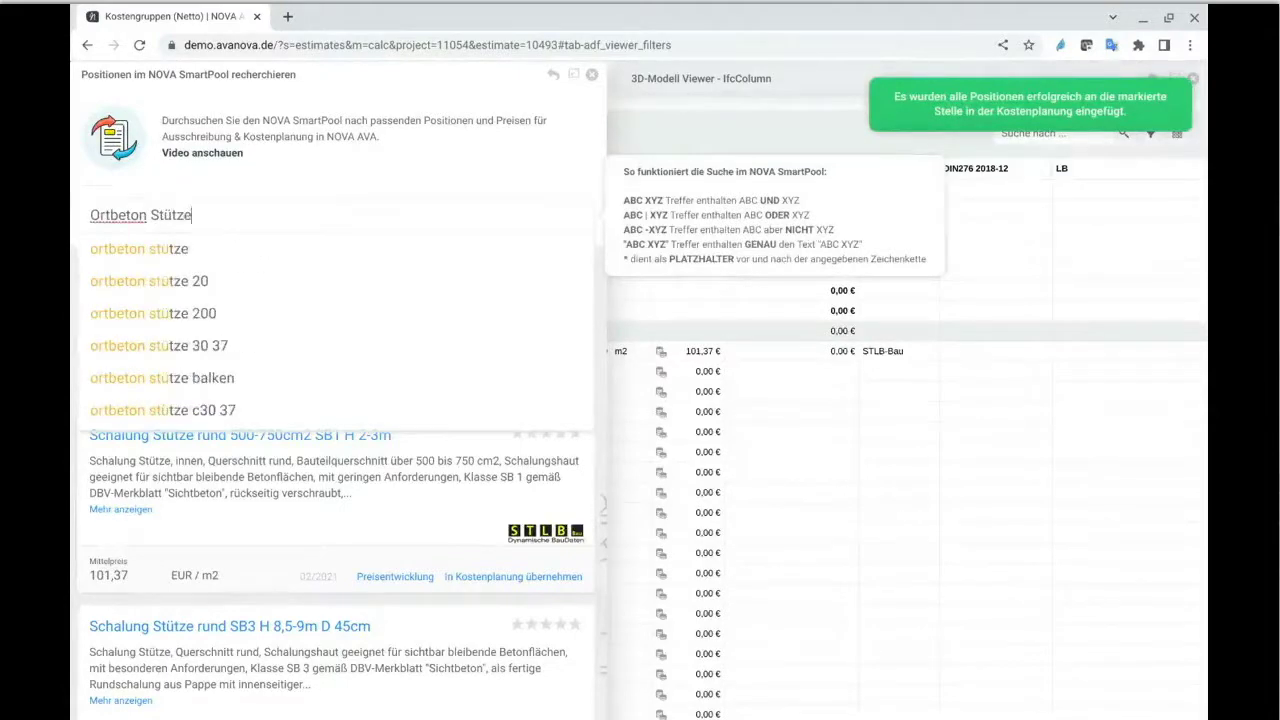
key(Return)
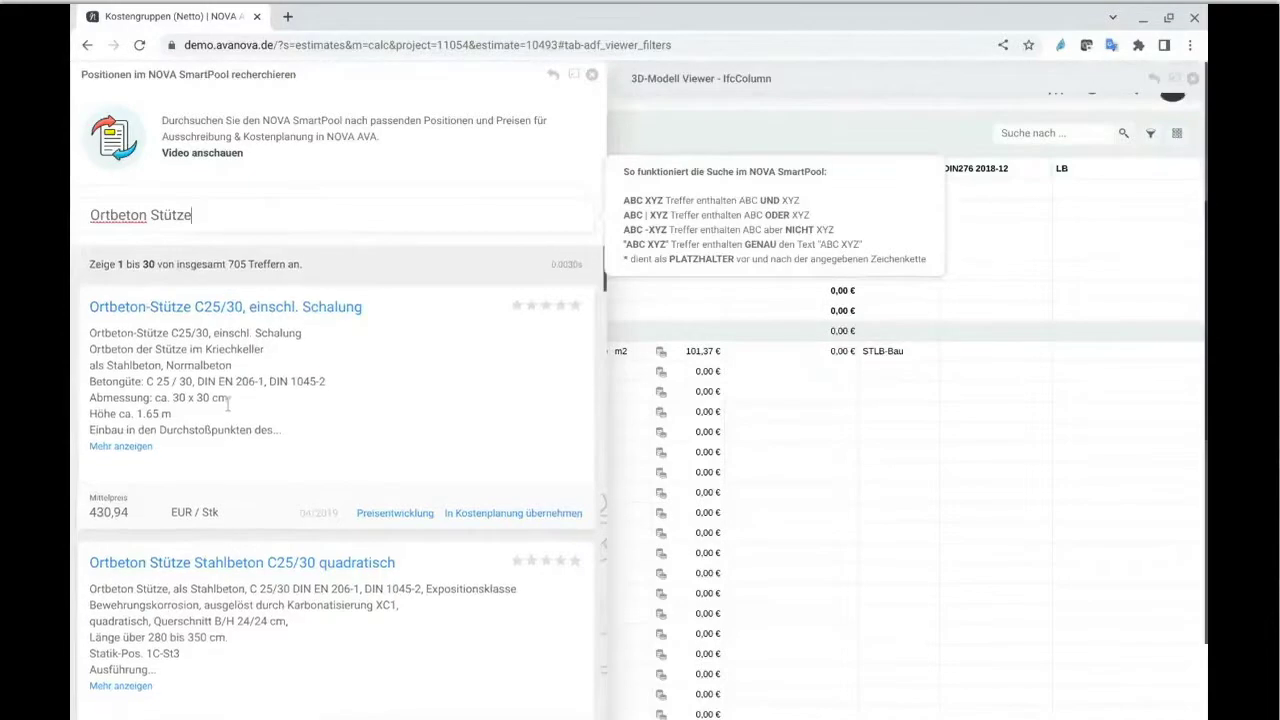
- Expand the full description of Ortbeton-Stütze C25/30, einschl. Schalung and compare it with the neighbouring Ortbeton Stütze results
scroll(228, 404, down, 1)
scroll(228, 404, down, 1)
click(138, 421)
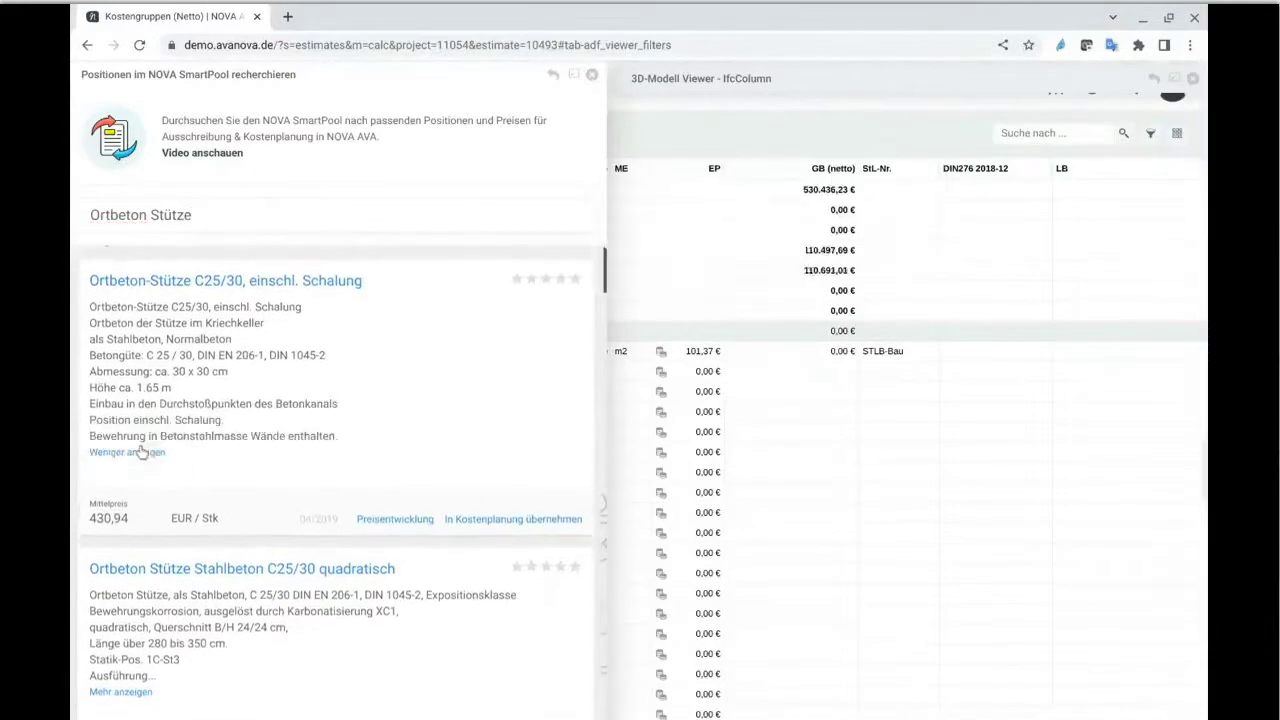
scroll(140, 452, up, 2)
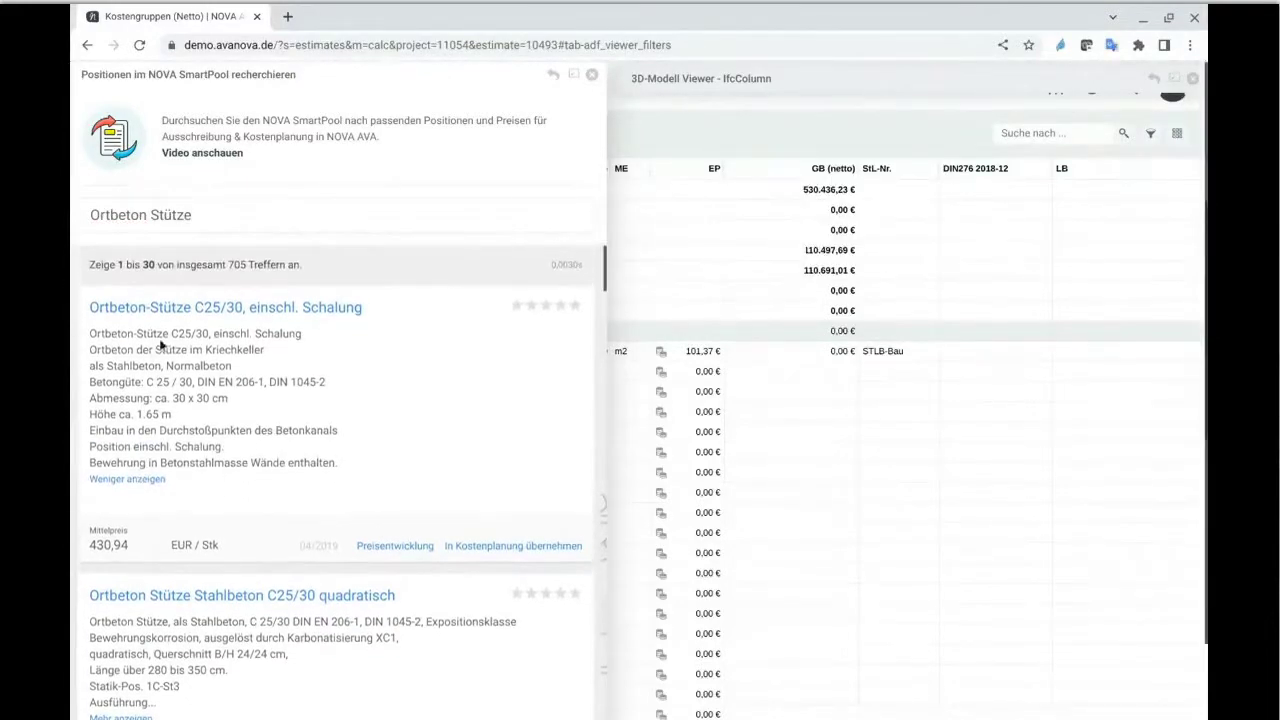
scroll(389, 444, down, 4)
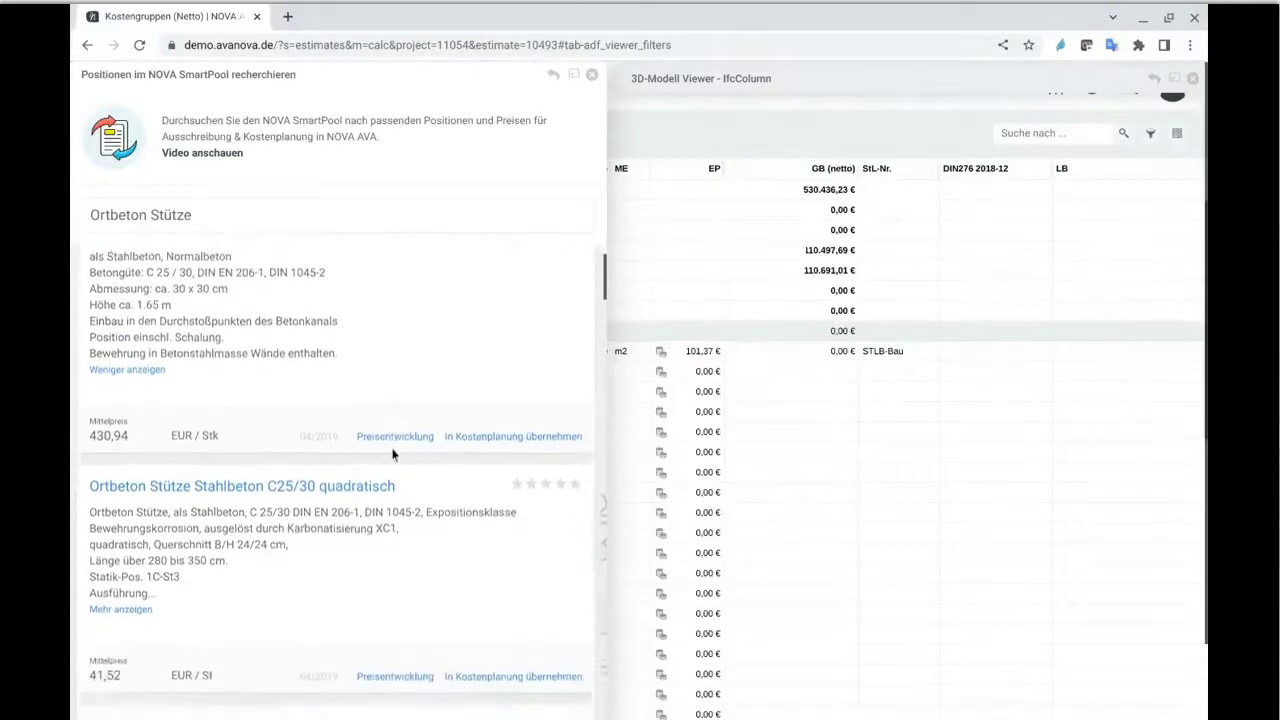
scroll(372, 405, up, 2)
- Narrow the SmartPool search to Ortbeton Stütze m3 and look through the results for a position priced per cubic metre
click(268, 216)
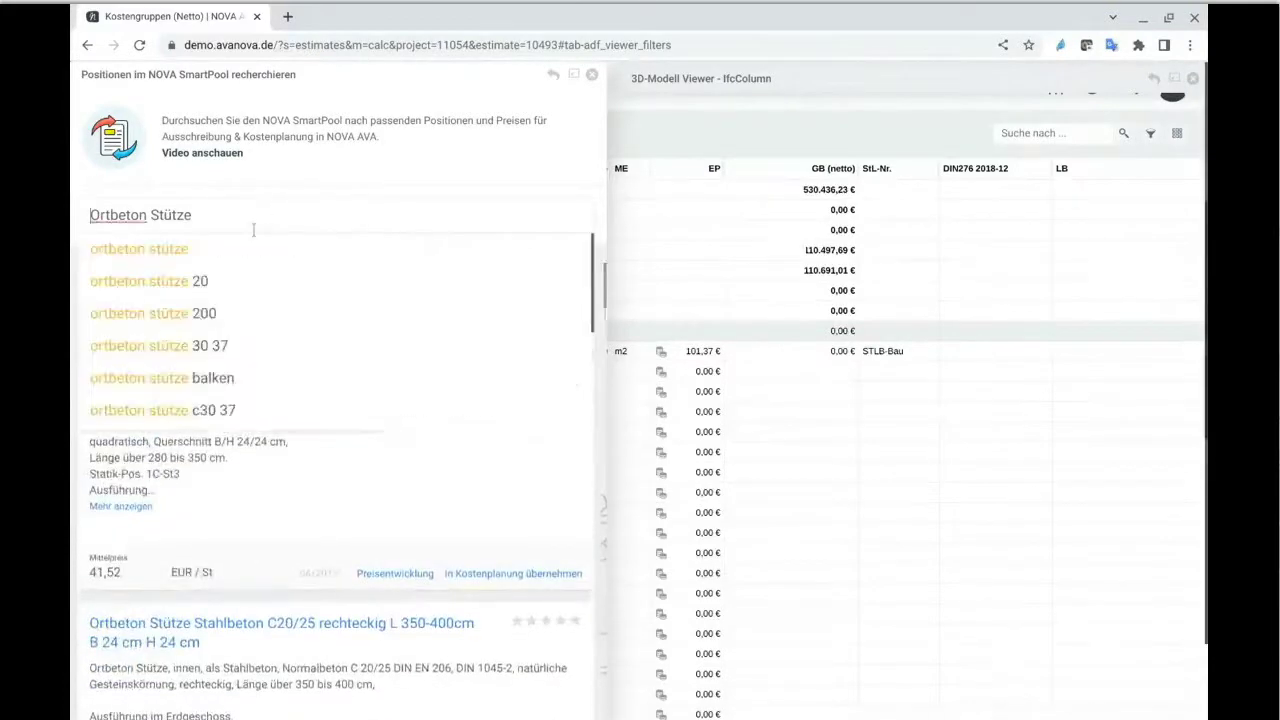
text(m3)
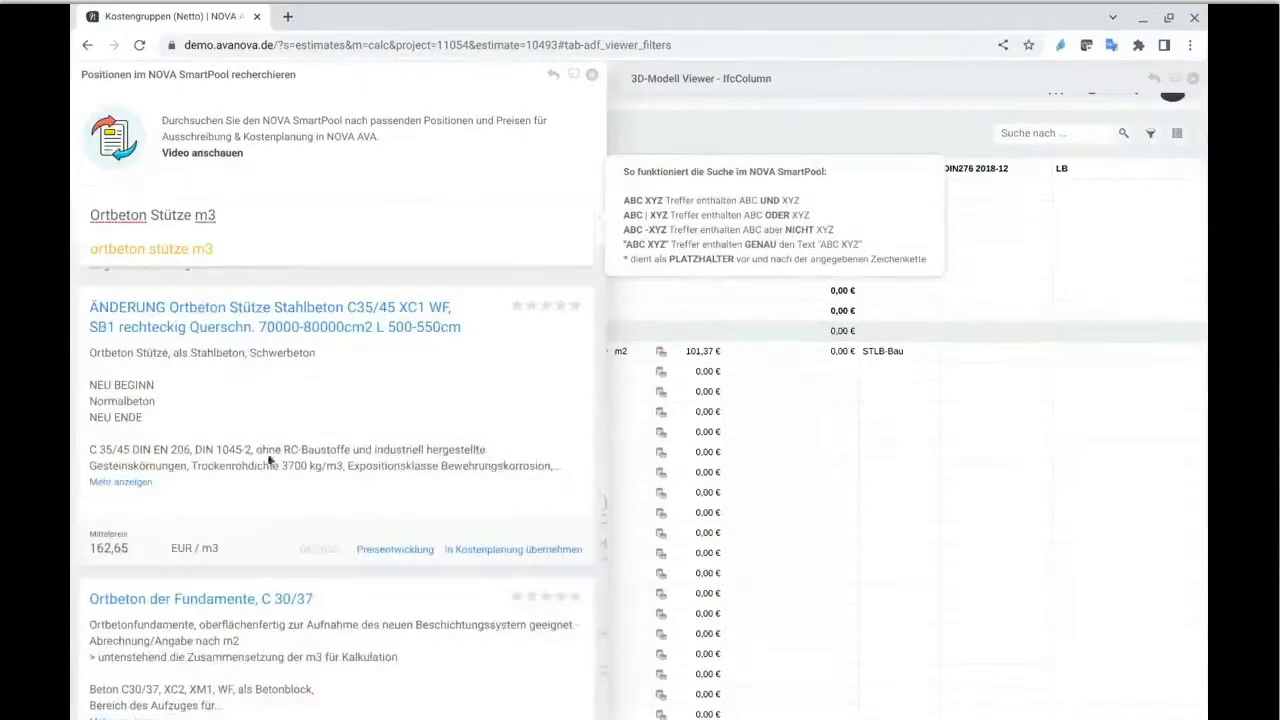
scroll(240, 479, down, 1)
scroll(240, 479, down, 3)
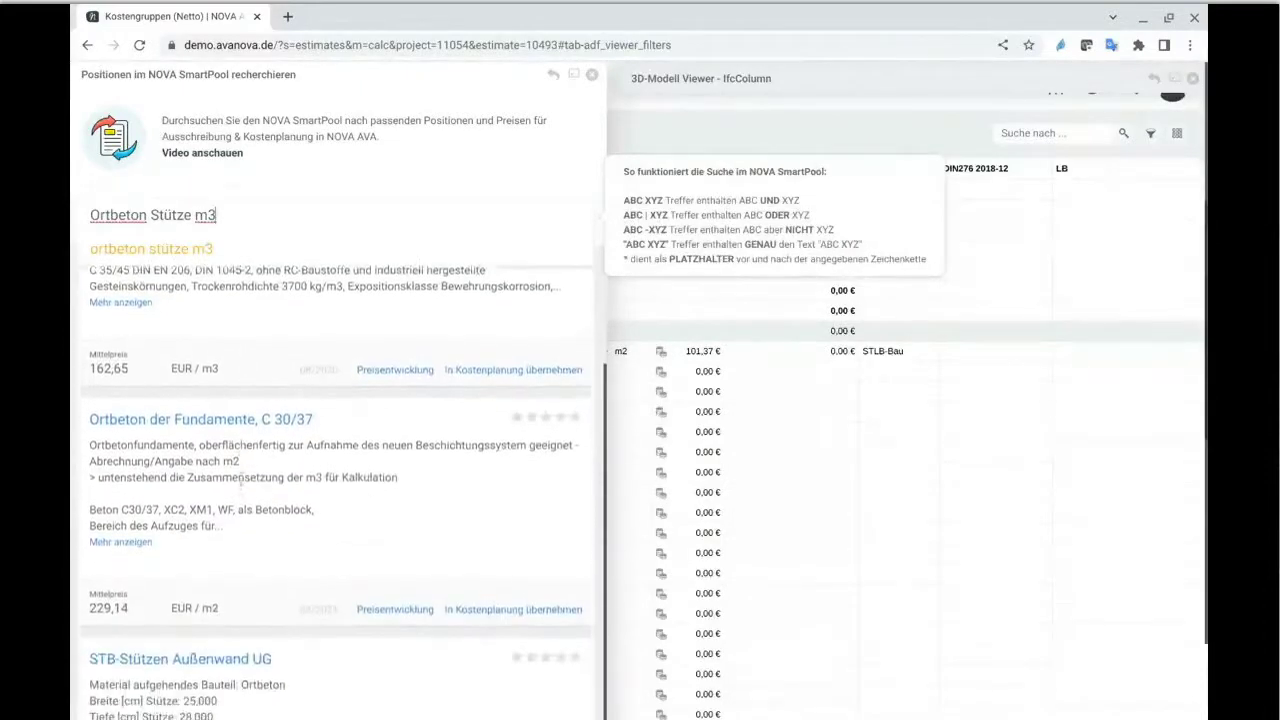
- Transfer the "Ortbeton der Fundamente, C 30/37" item from the SmartPool results into the cost plan and close the search
scroll(240, 479, down, 1)
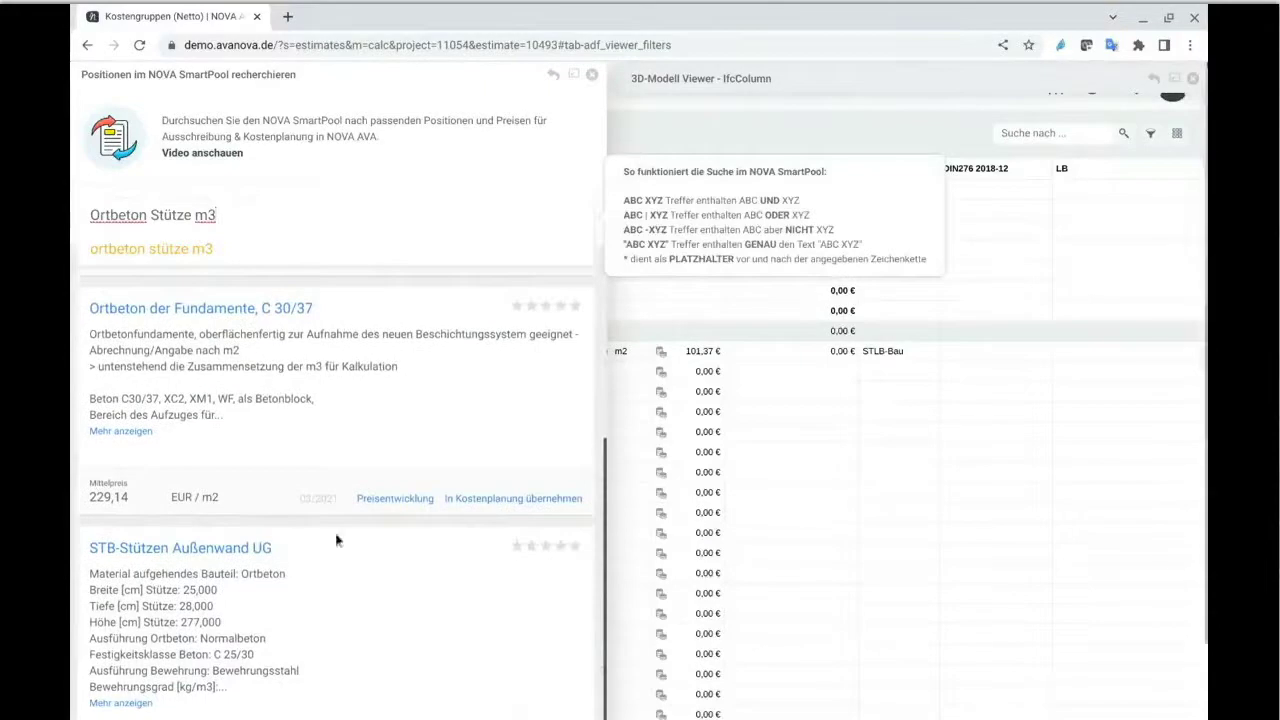
click(516, 530)
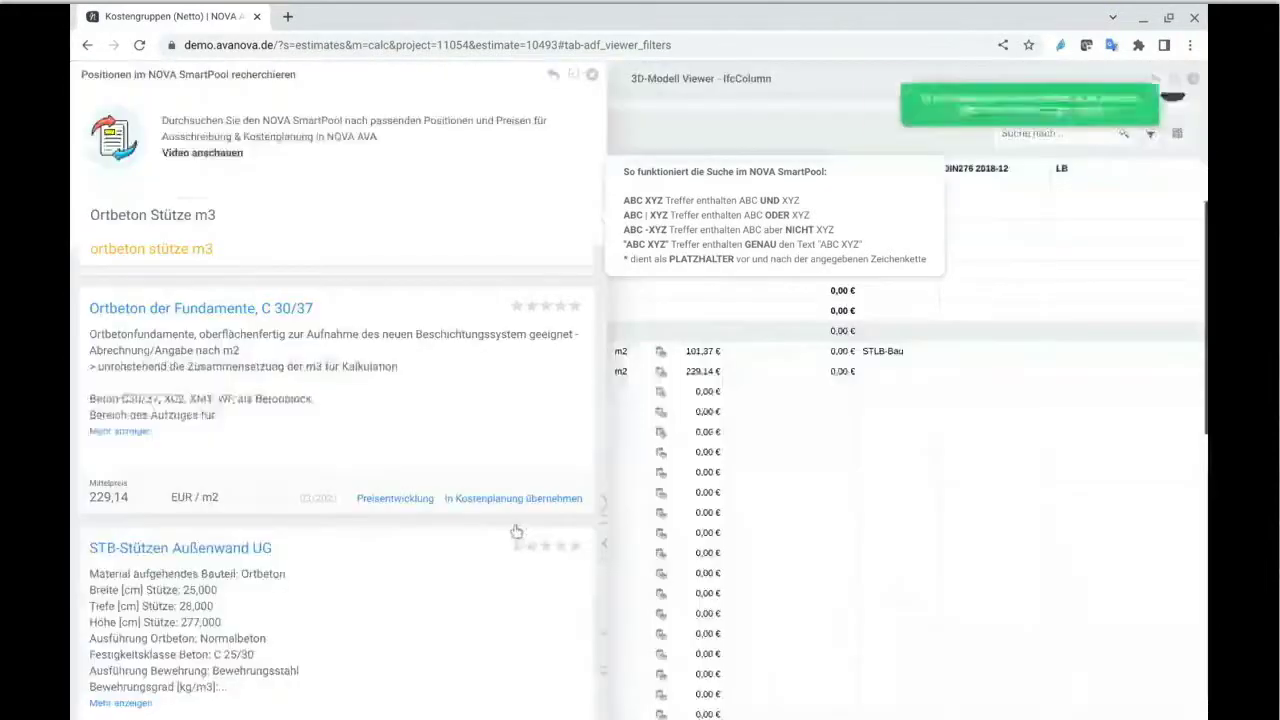
click(592, 76)
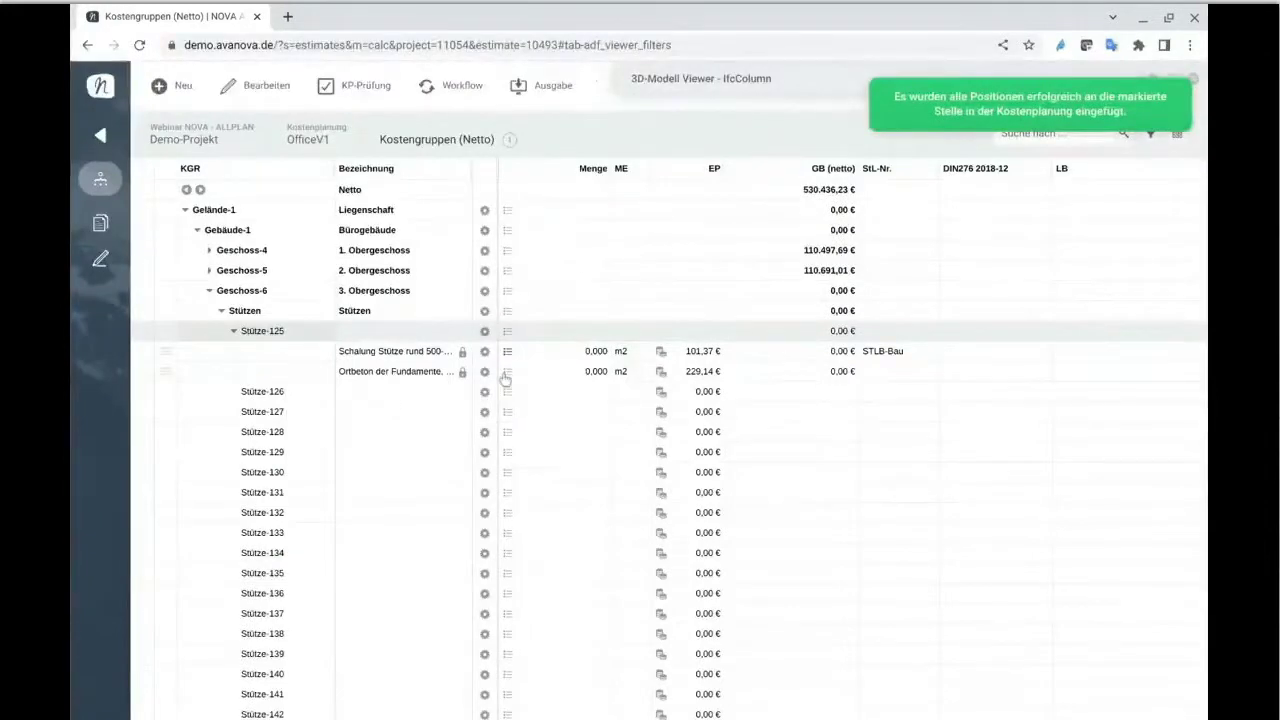
- Take over OuterSurfaceArea as the quantity of Stütze-125's Schalung item and NetVolume as that of its Ortbeton item
click(575, 353)
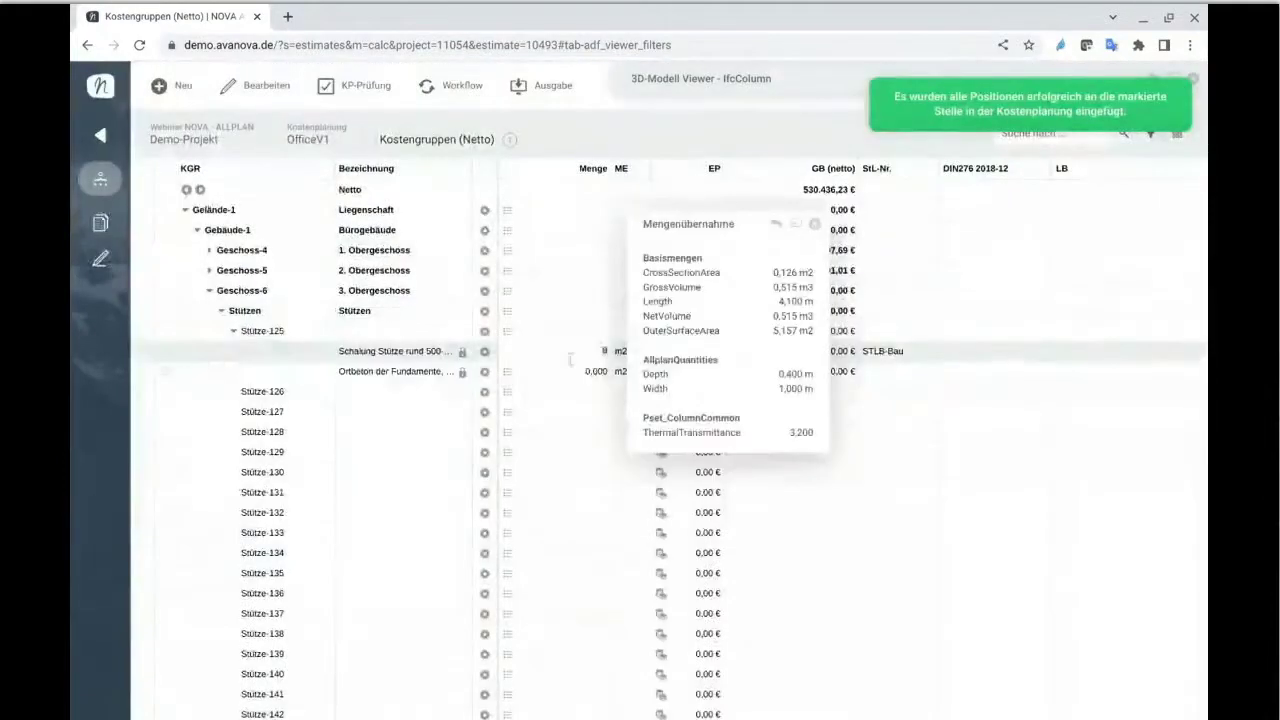
click(668, 348)
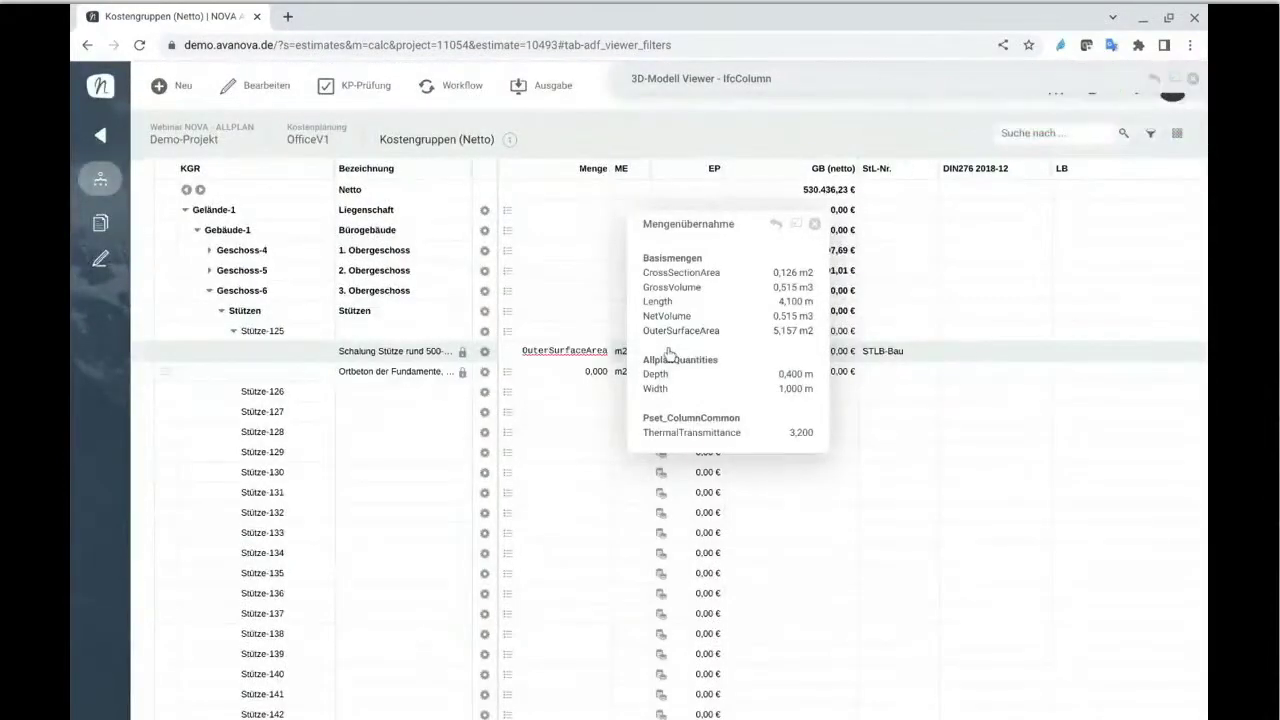
key(Return)
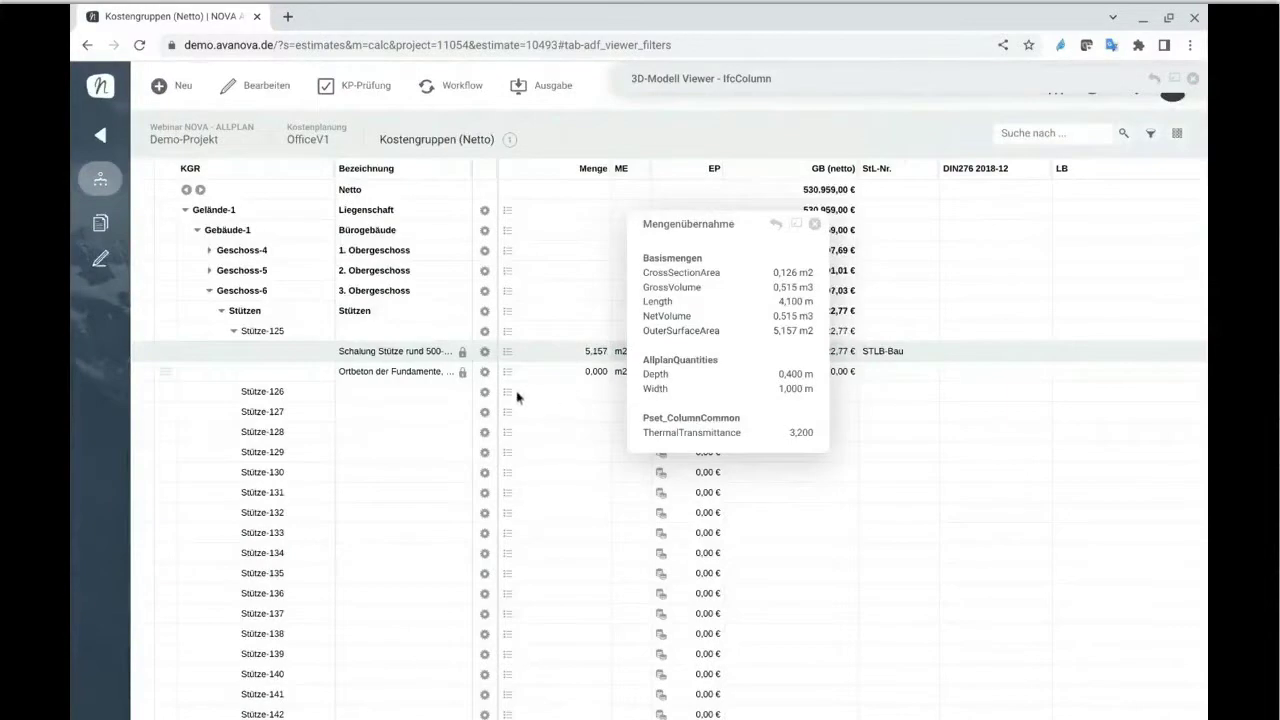
key(Return)
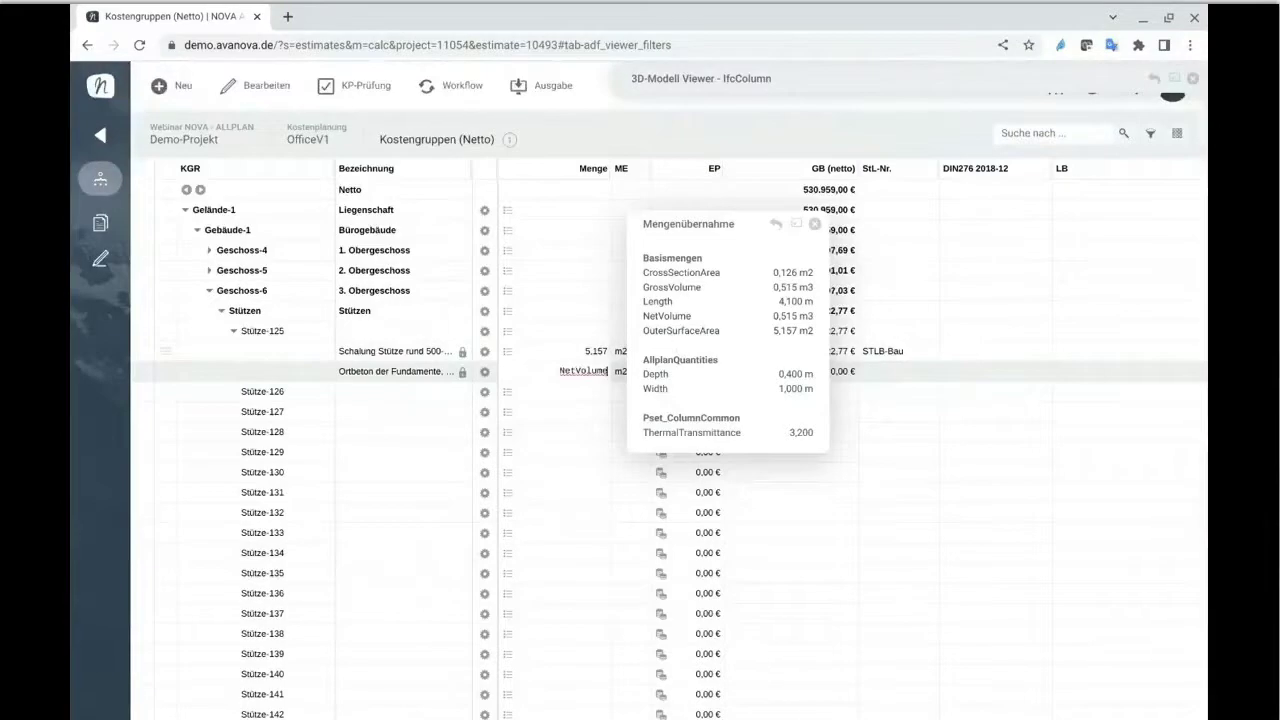
click(710, 316)
click(814, 225)
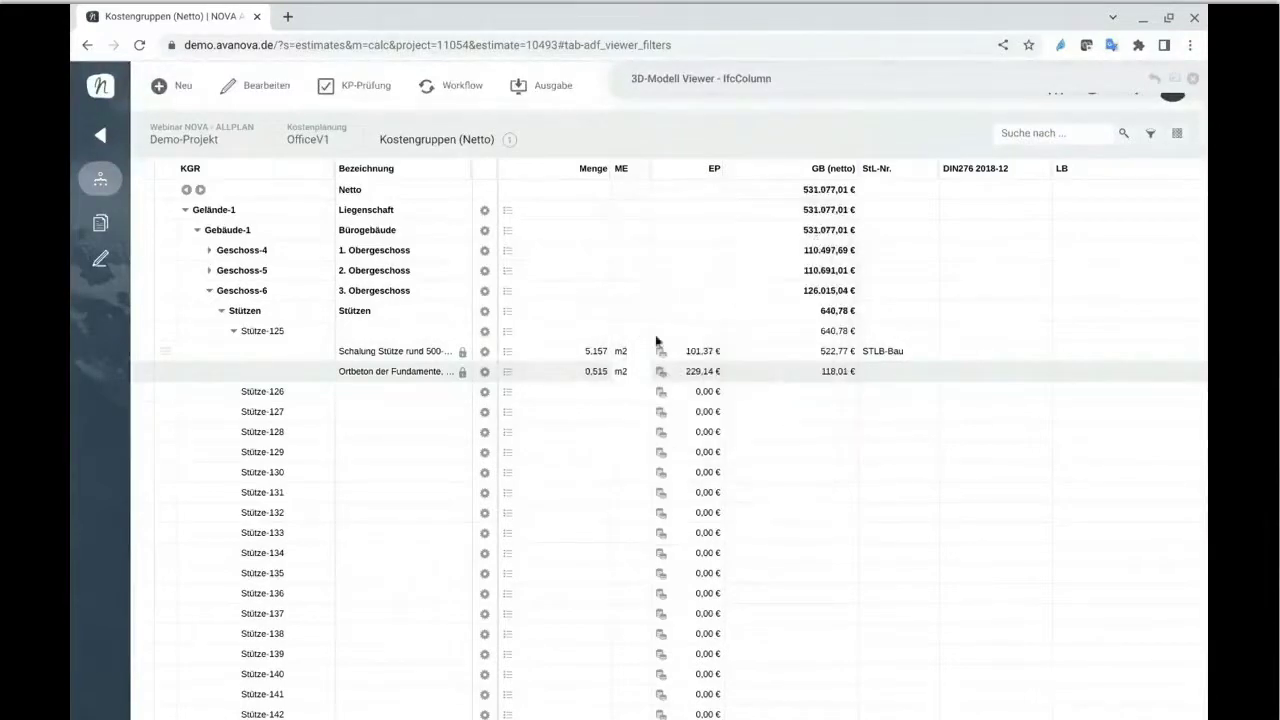
- Set the Ortbeton item's unit to m3 and its unit price to 400 €
key(BackSpace)
text(3)
key(Tab)
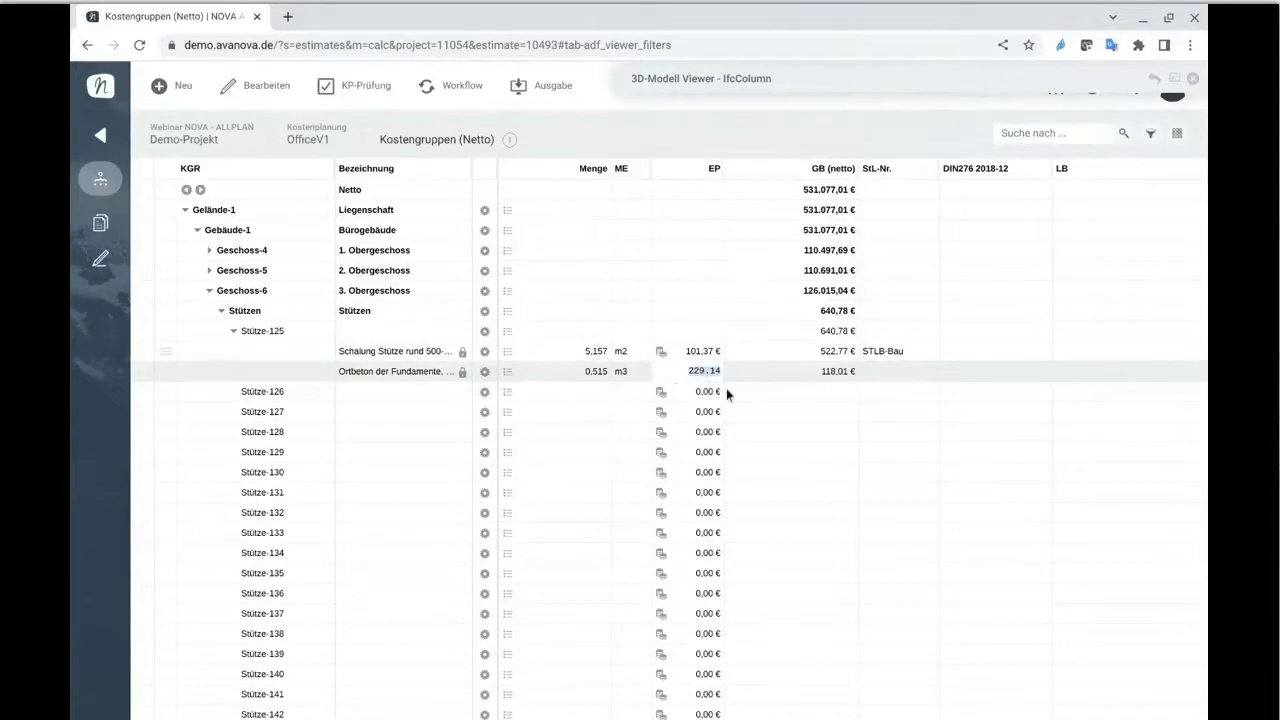
text(400)
key(Return)
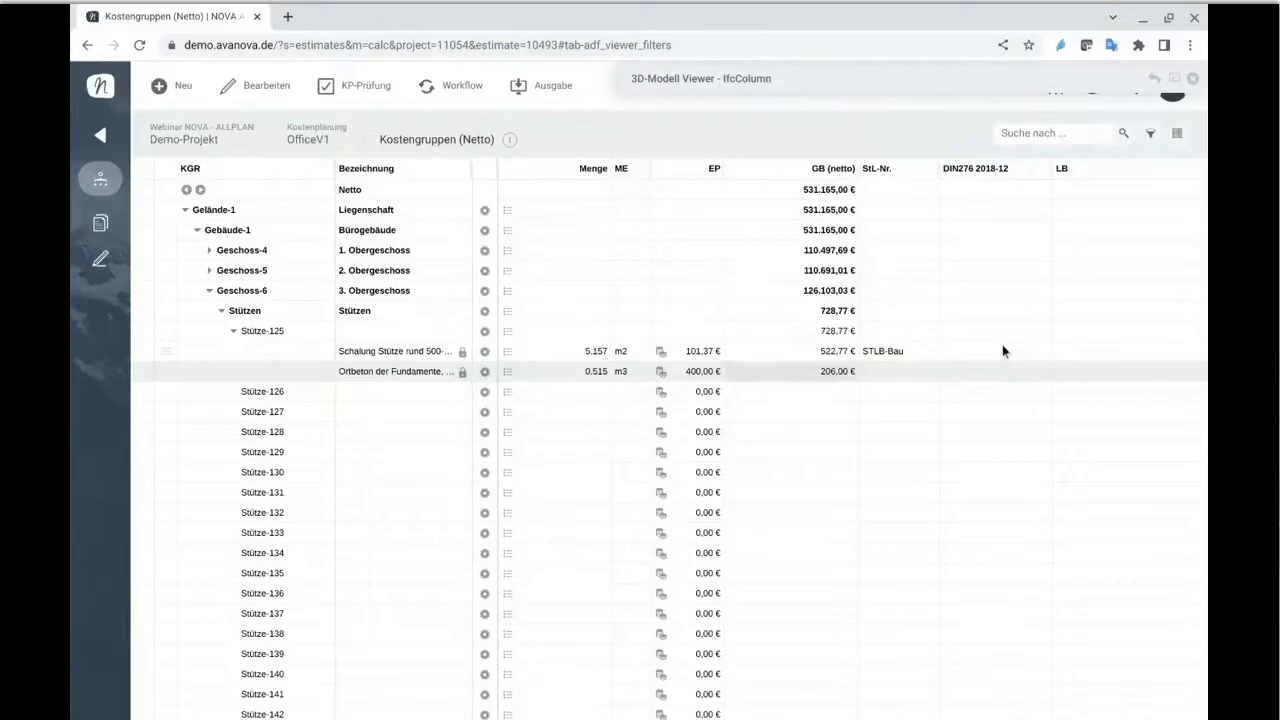
- Assign Stütze-125 the DIN276 cost group 343 Innenstützen and the LB trade 013 Beton- und Stahlbetonarbeiten
click(1003, 350)
text(Inne)
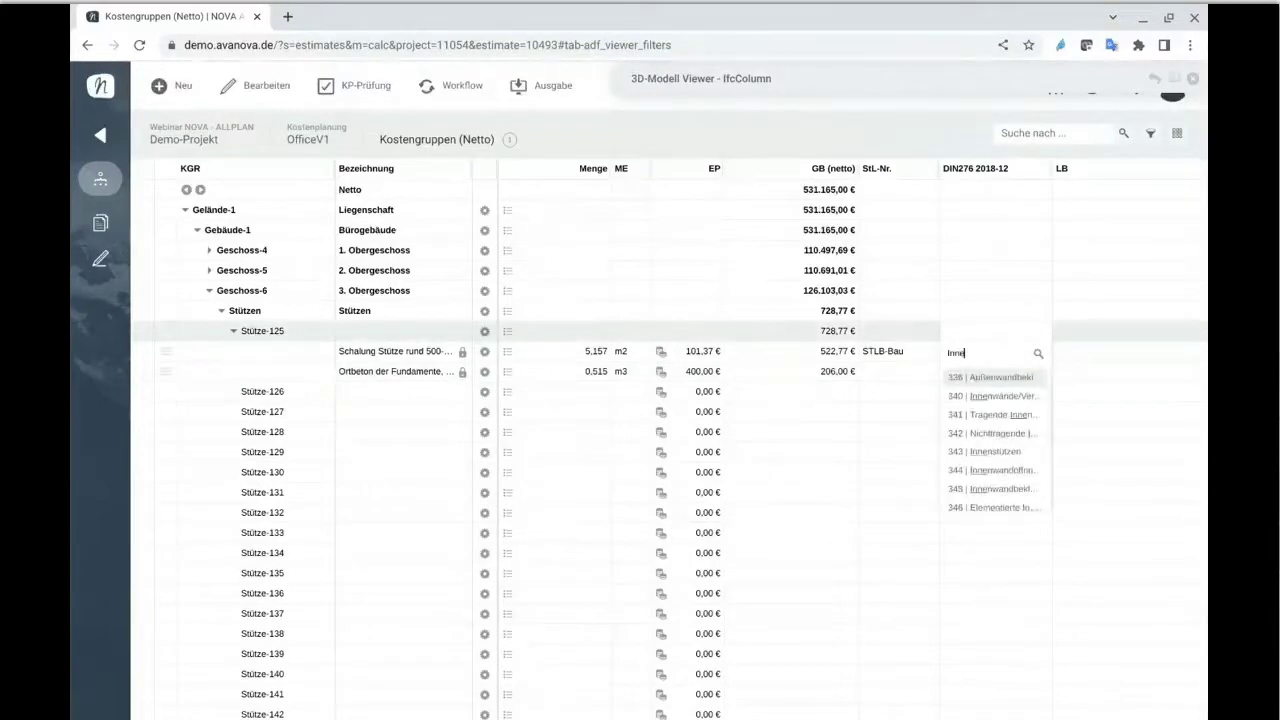
text(ns)
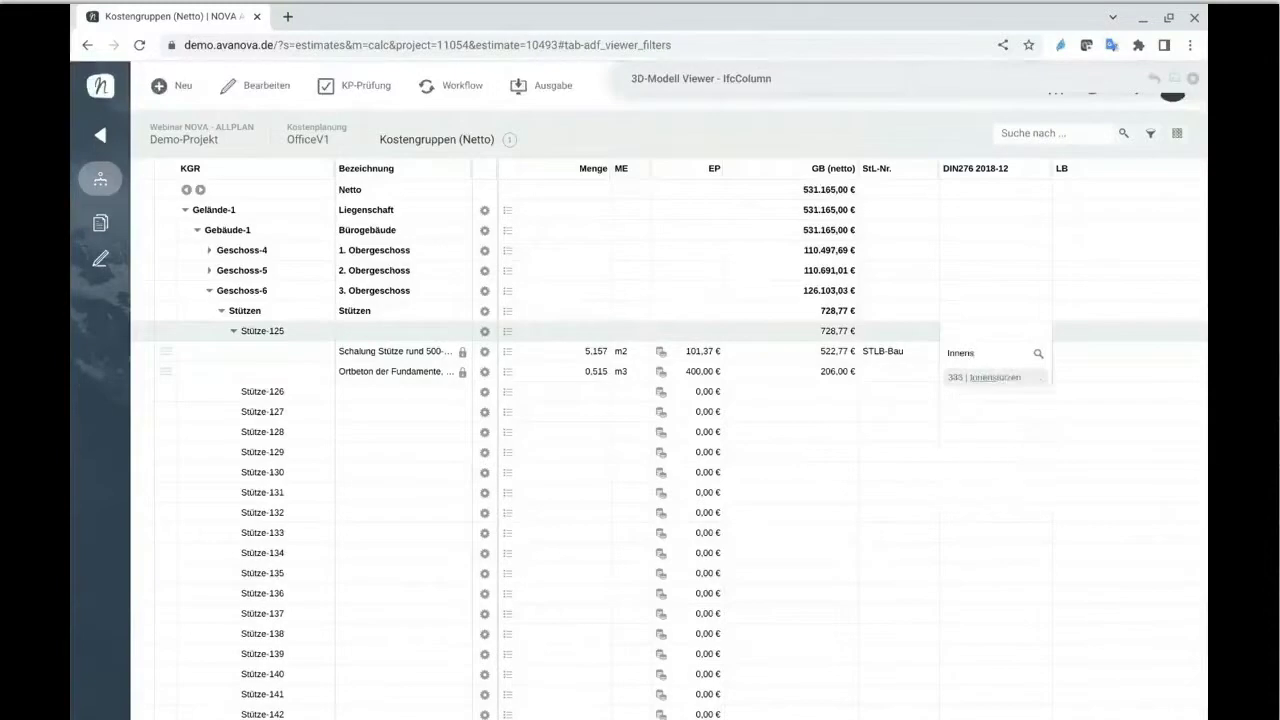
click(984, 404)
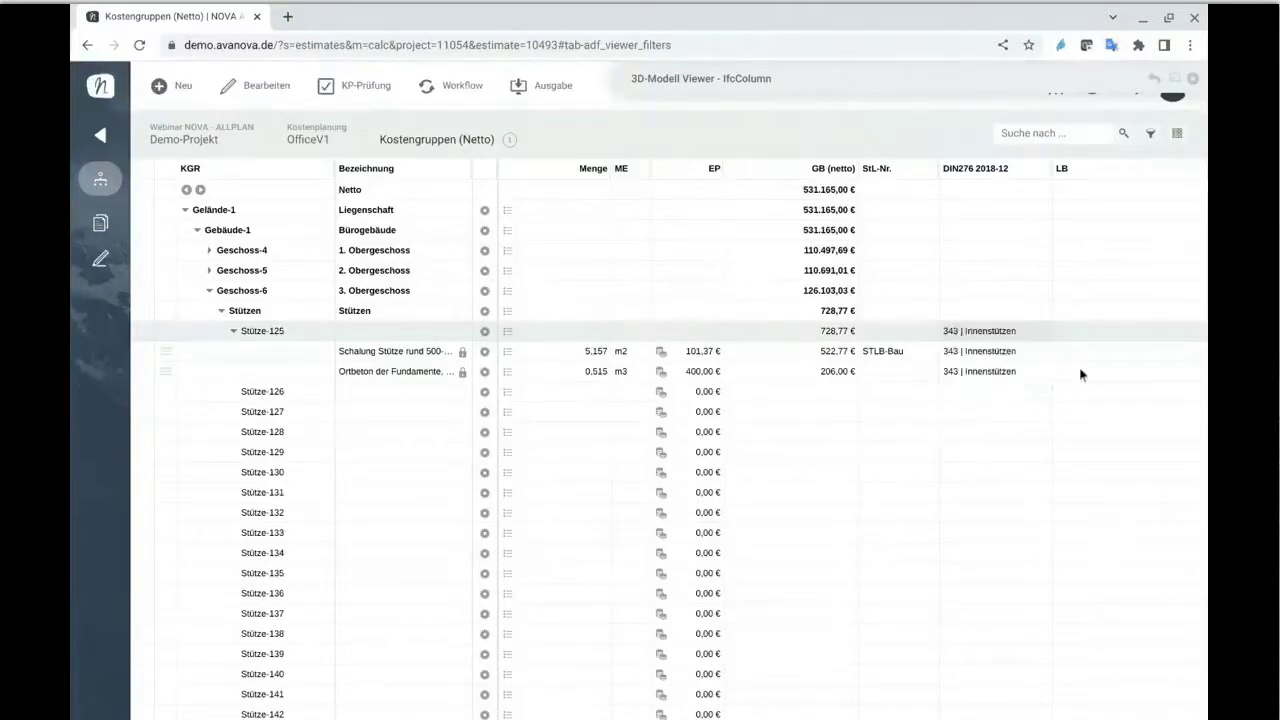
click(1090, 357)
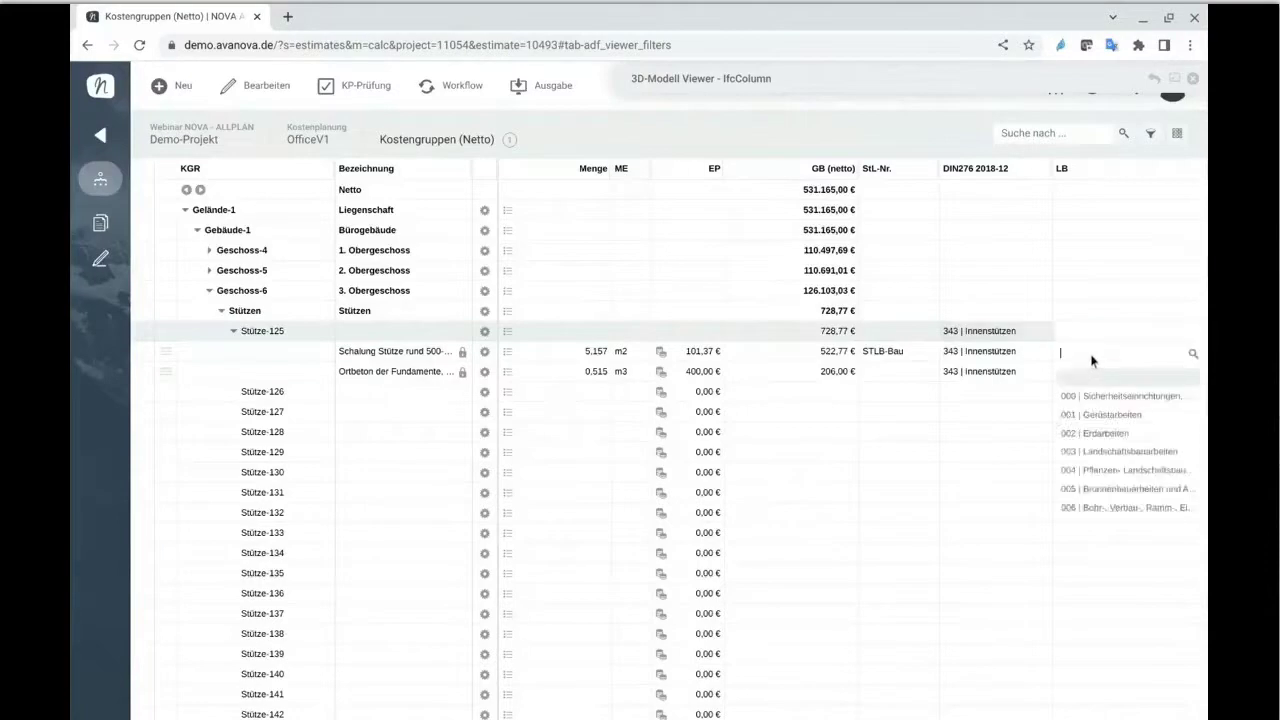
text(013)
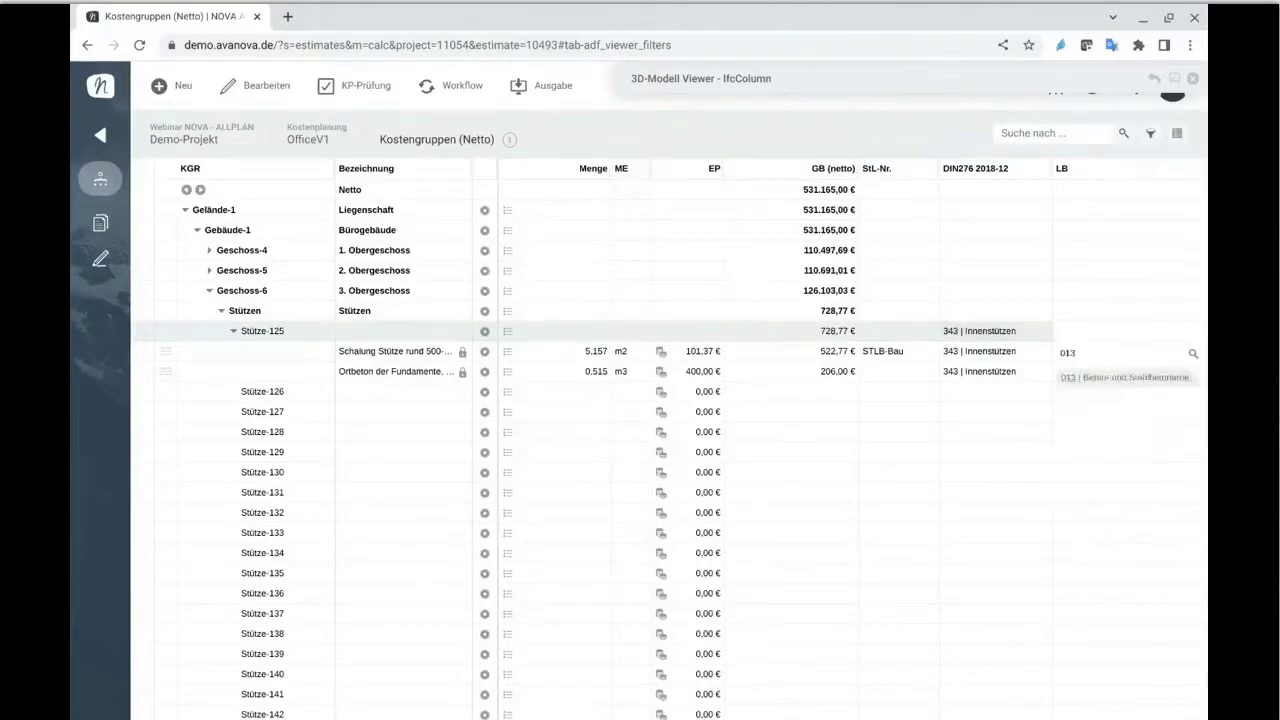
key(Return)
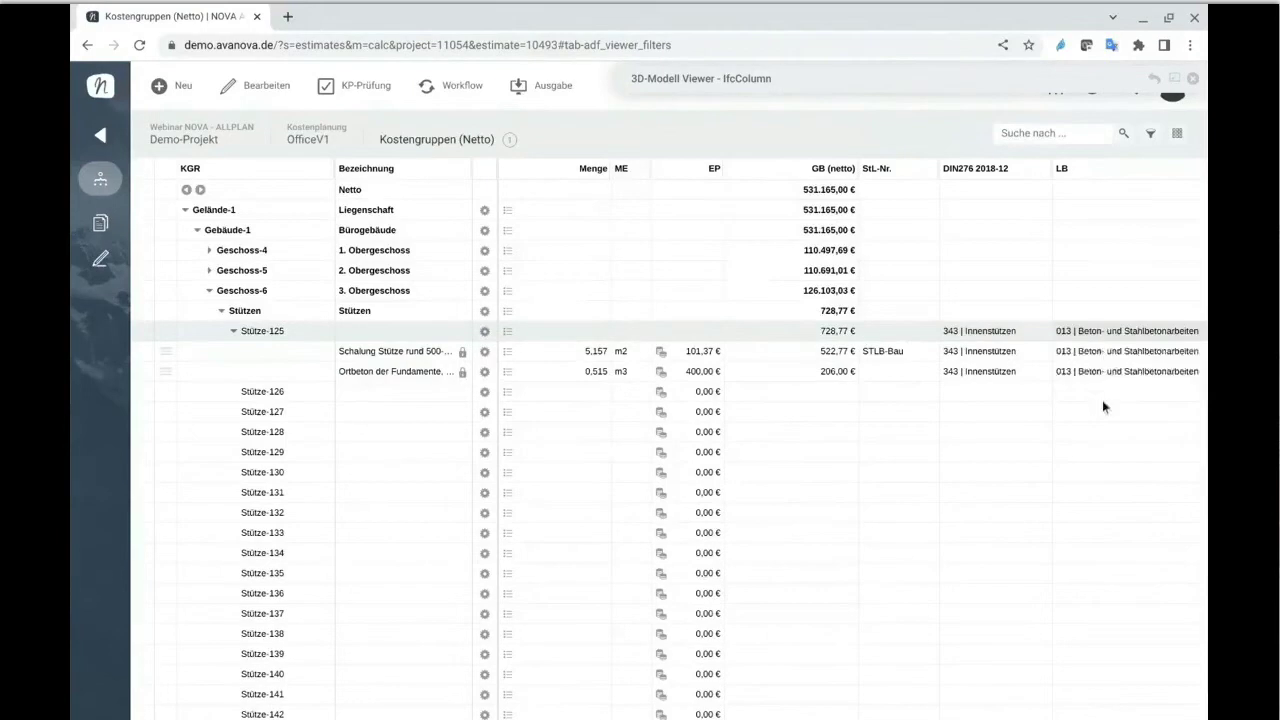
- Start saving Stütze-125's items as a new cost element that finds its target objects through the filter Stütze-StB Rund
right_click(280, 353)
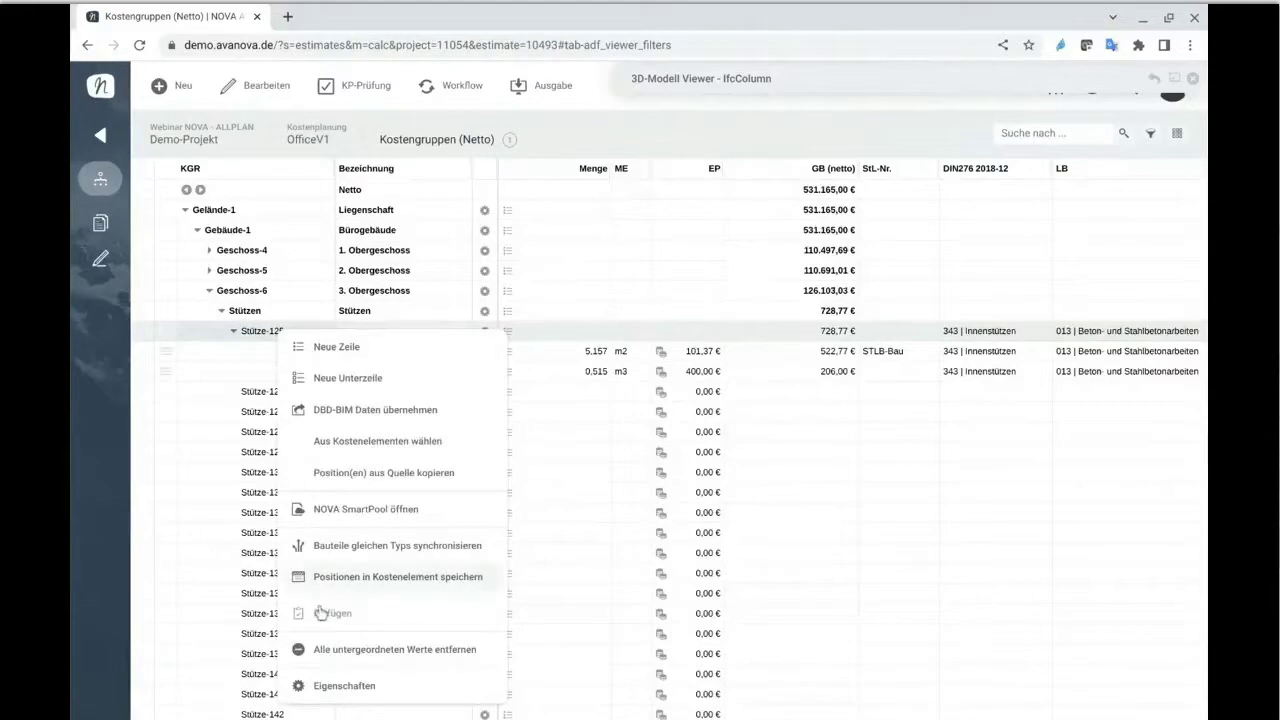
click(357, 614)
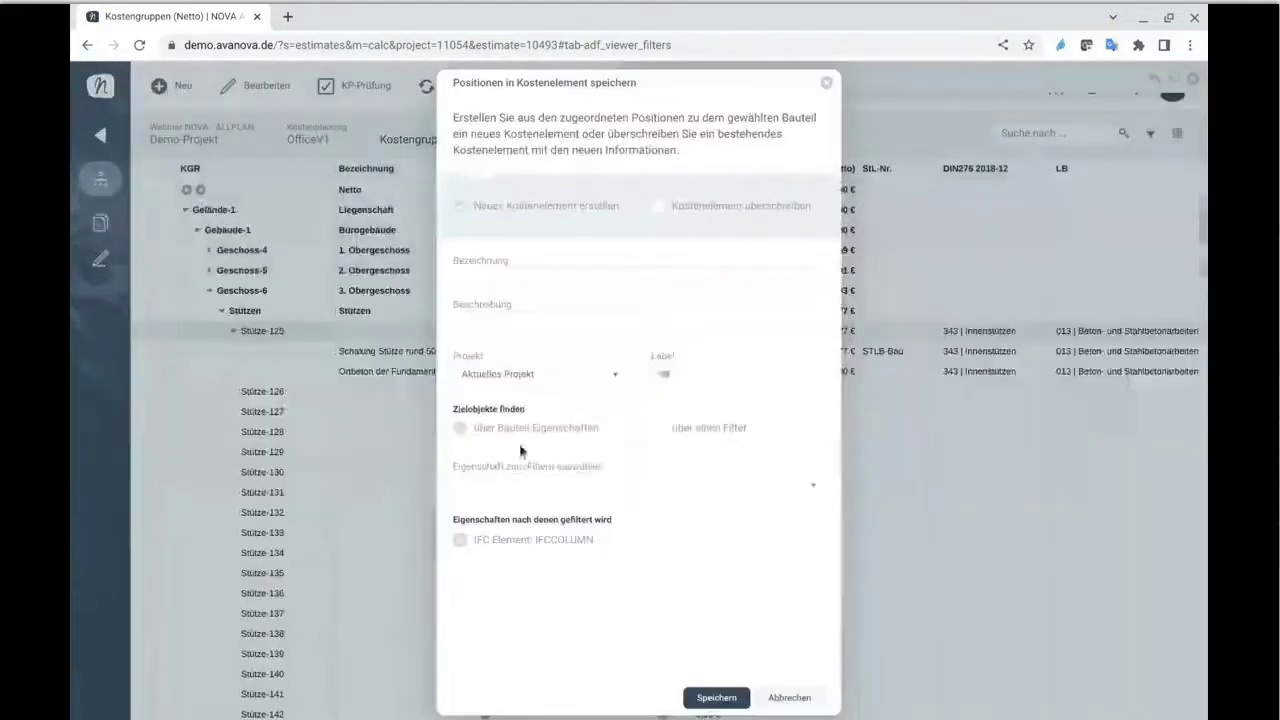
click(660, 427)
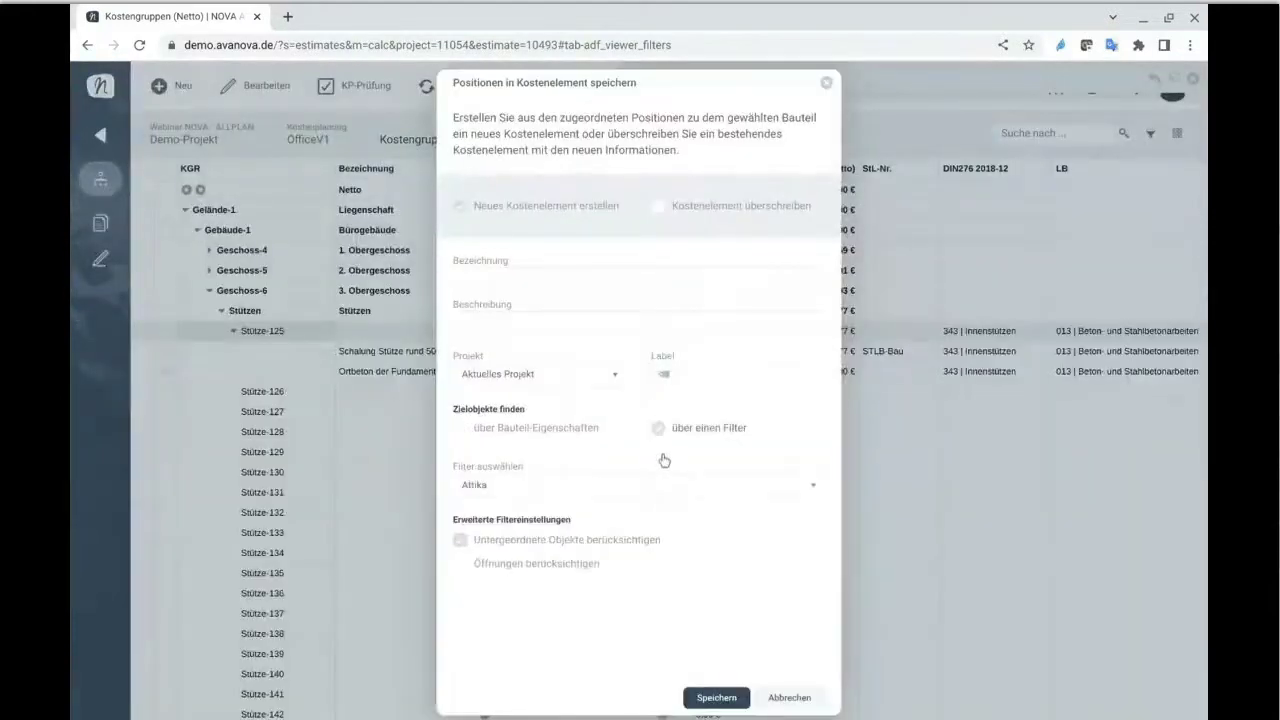
click(642, 486)
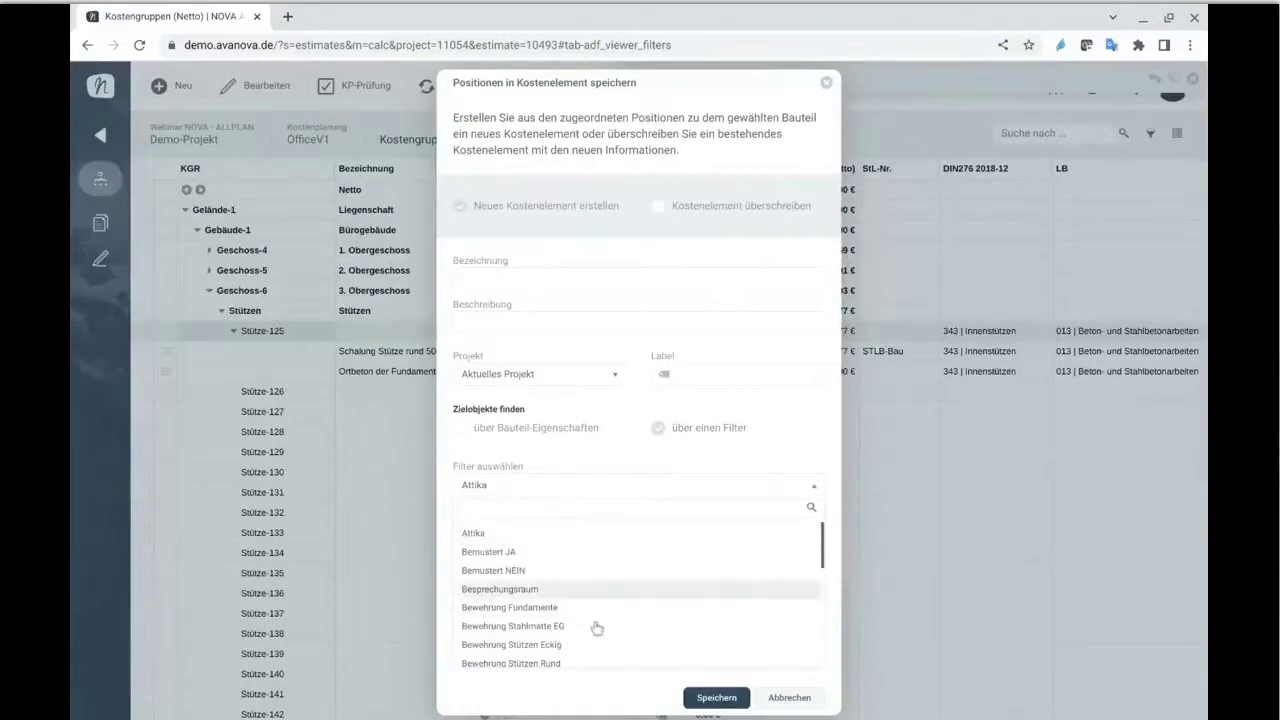
text(rund)
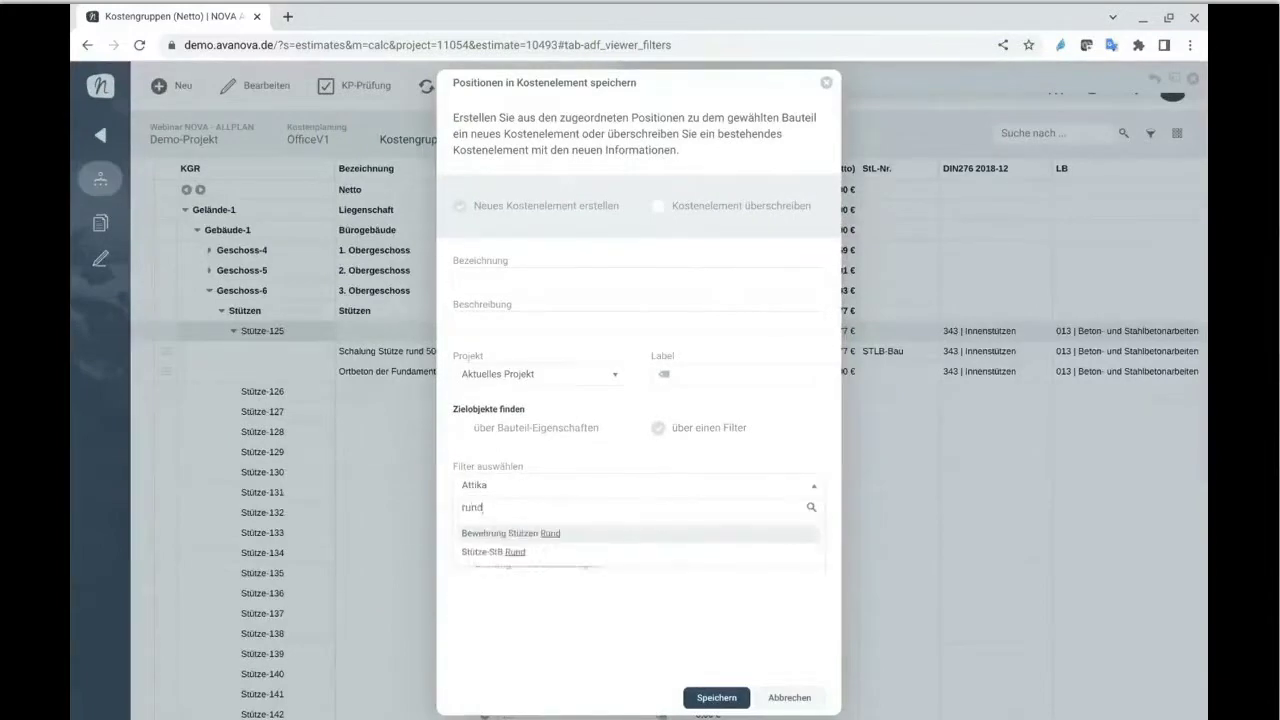
click(498, 556)
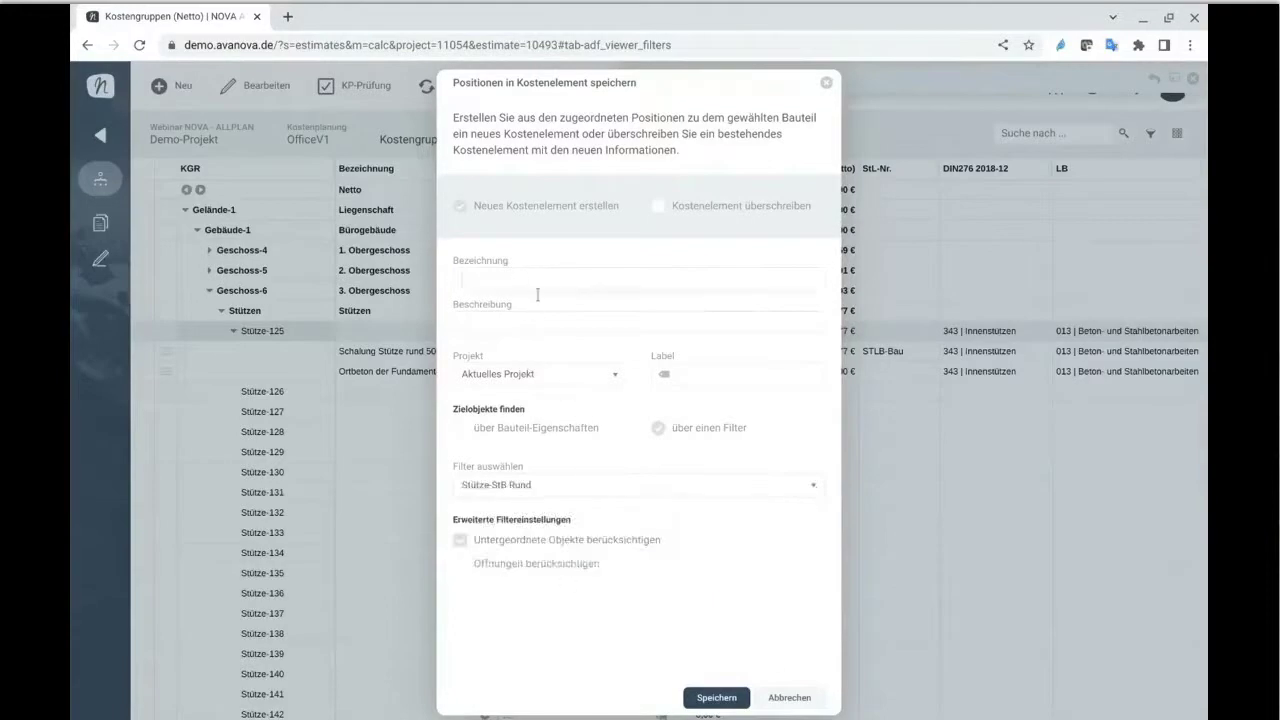
- Name the cost element "KE Stütze Rund", give it the label Rohbau, and save it
text(KE Stütze Rund)
click(706, 384)
text(Rohbau)
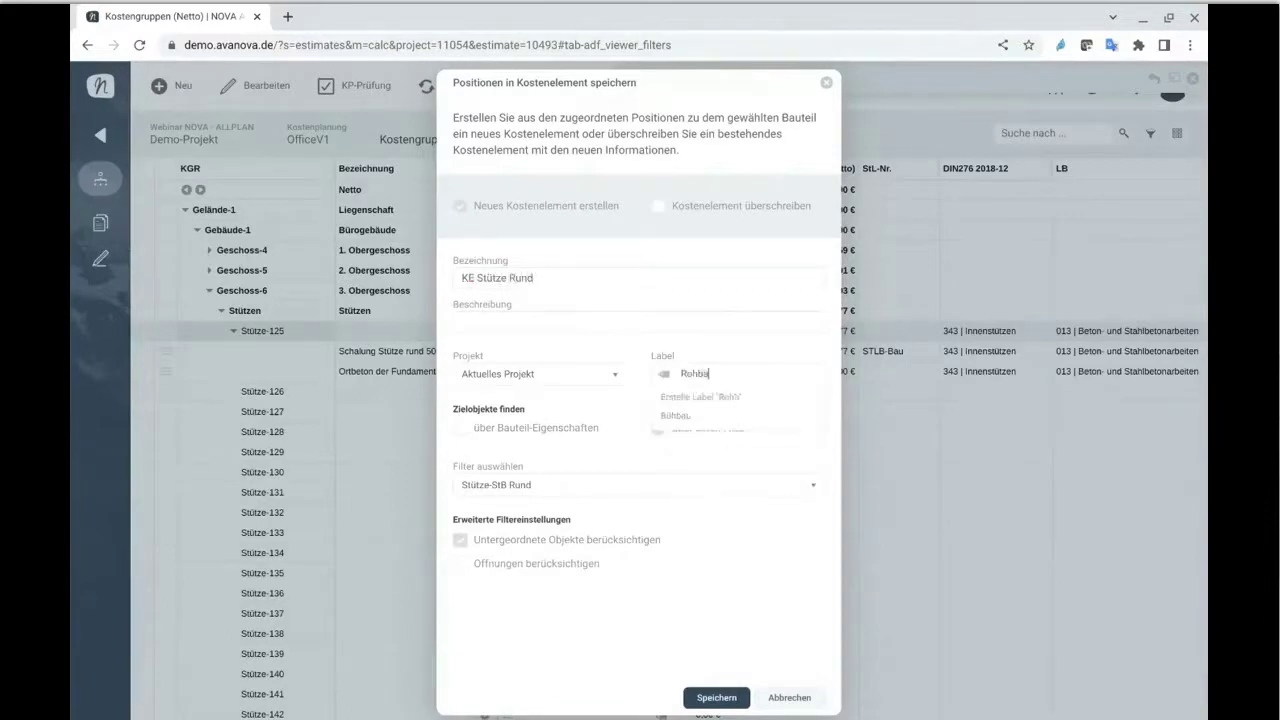
key(Return)
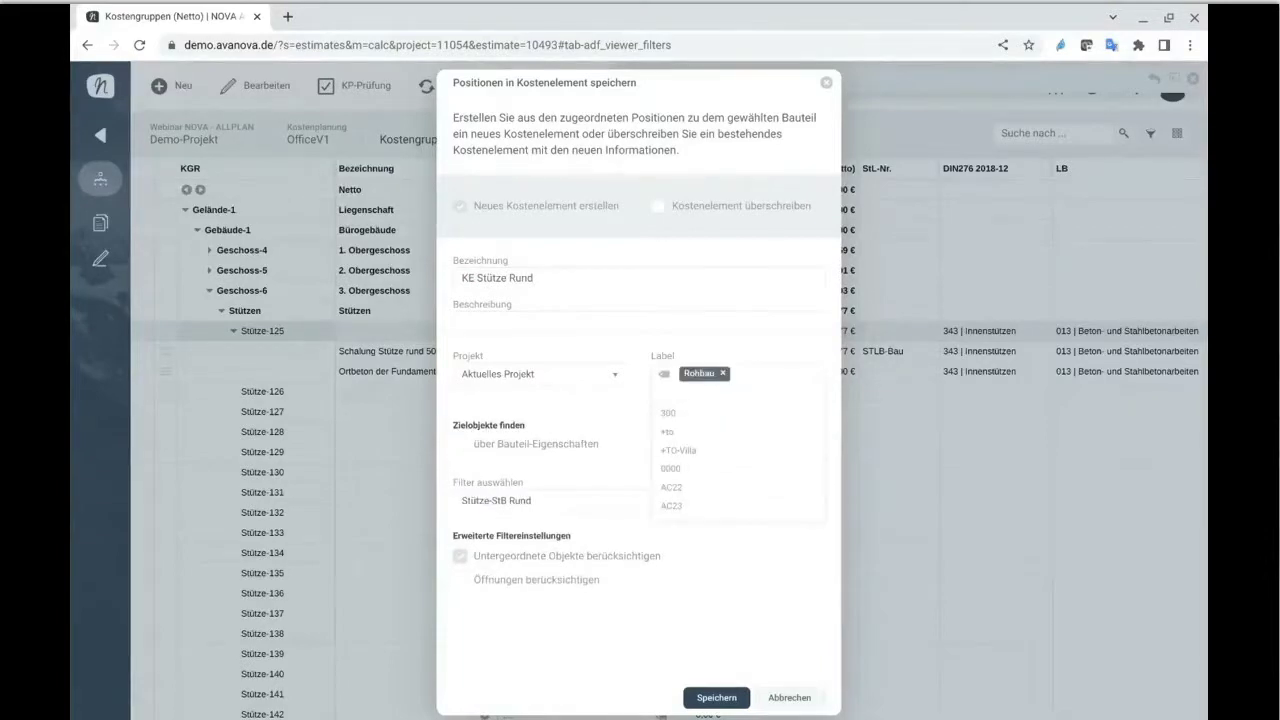
click(716, 697)
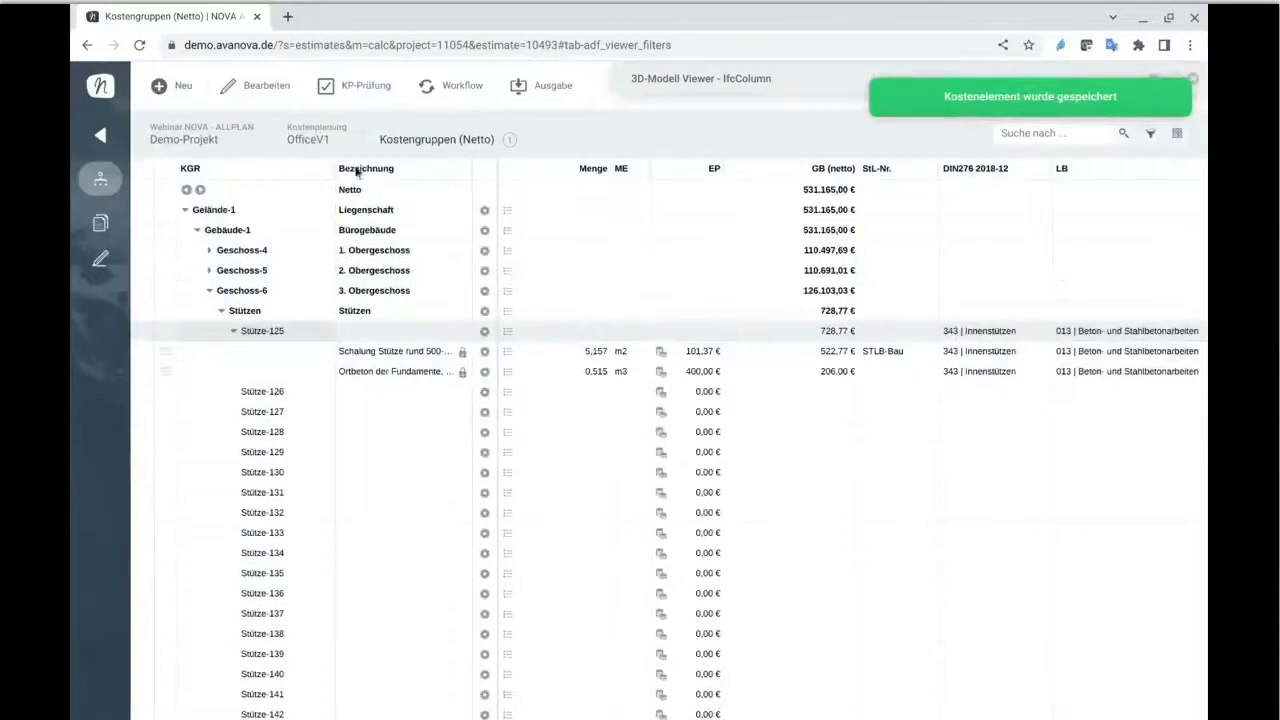
- Open the cost element assignment, filter the elements by Rohbau, and show the items of KE Stütze Rund
click(252, 88)
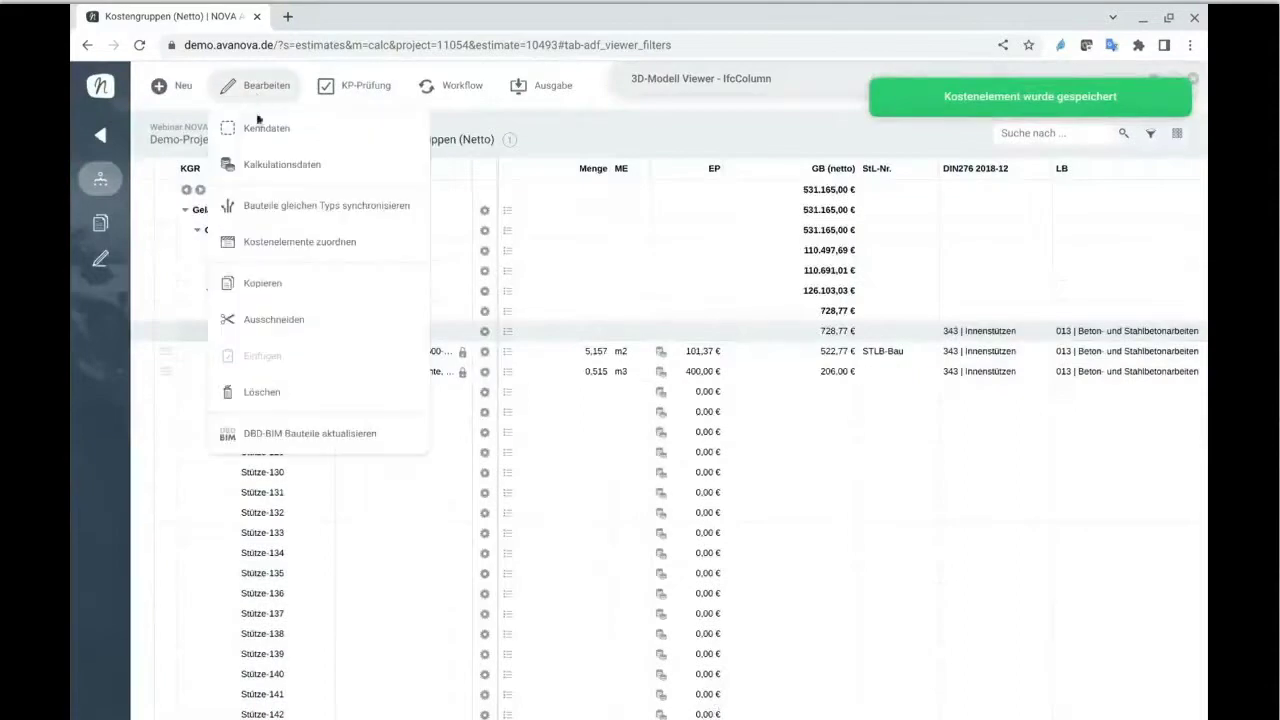
click(256, 252)
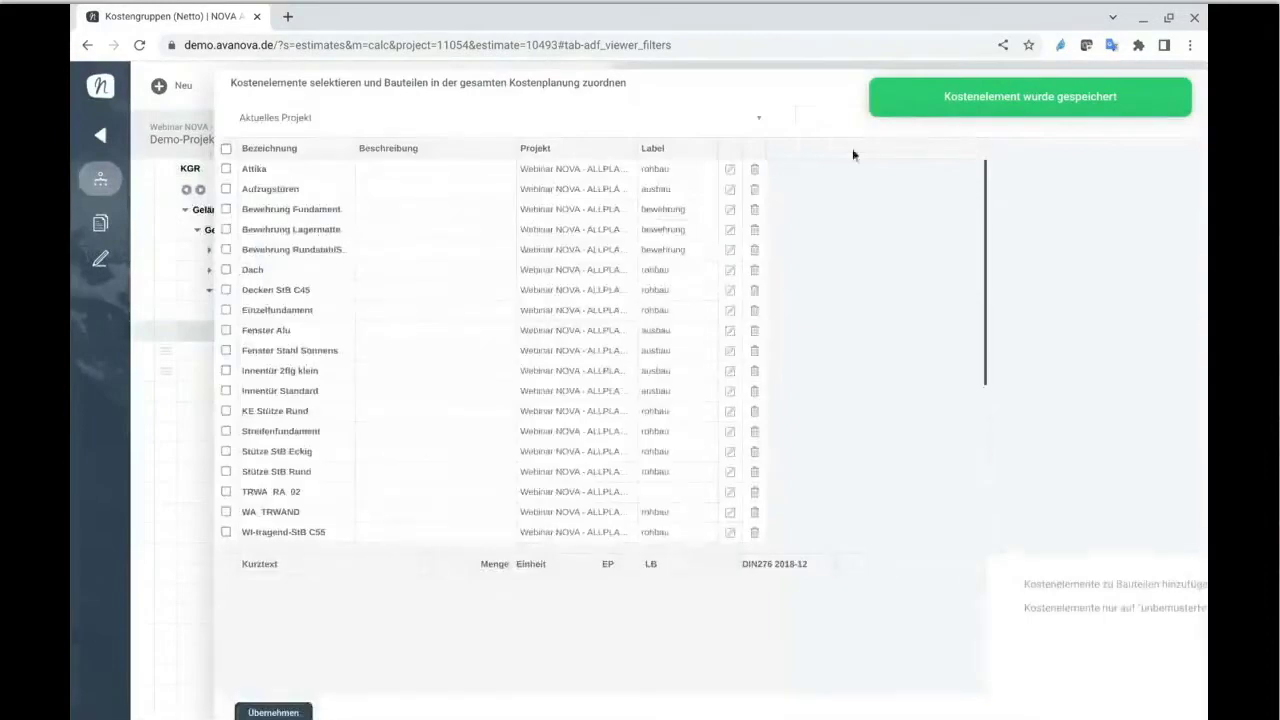
click(842, 118)
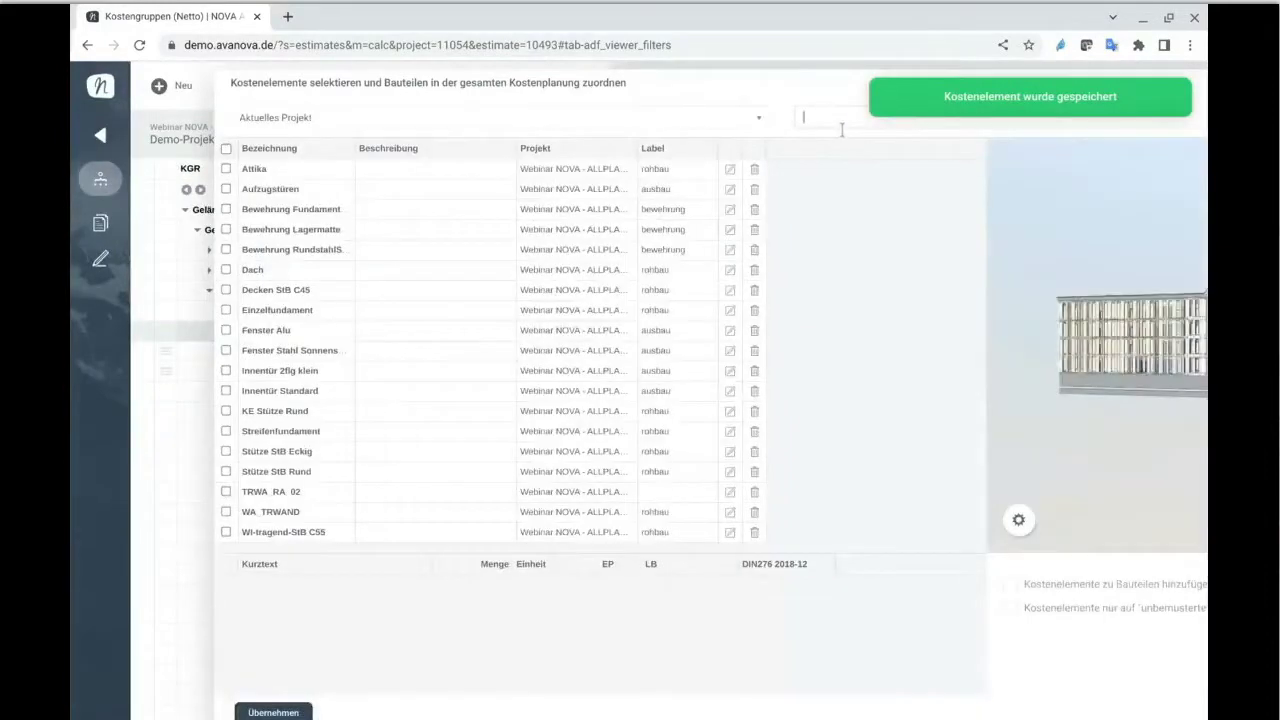
text(Rohbau)
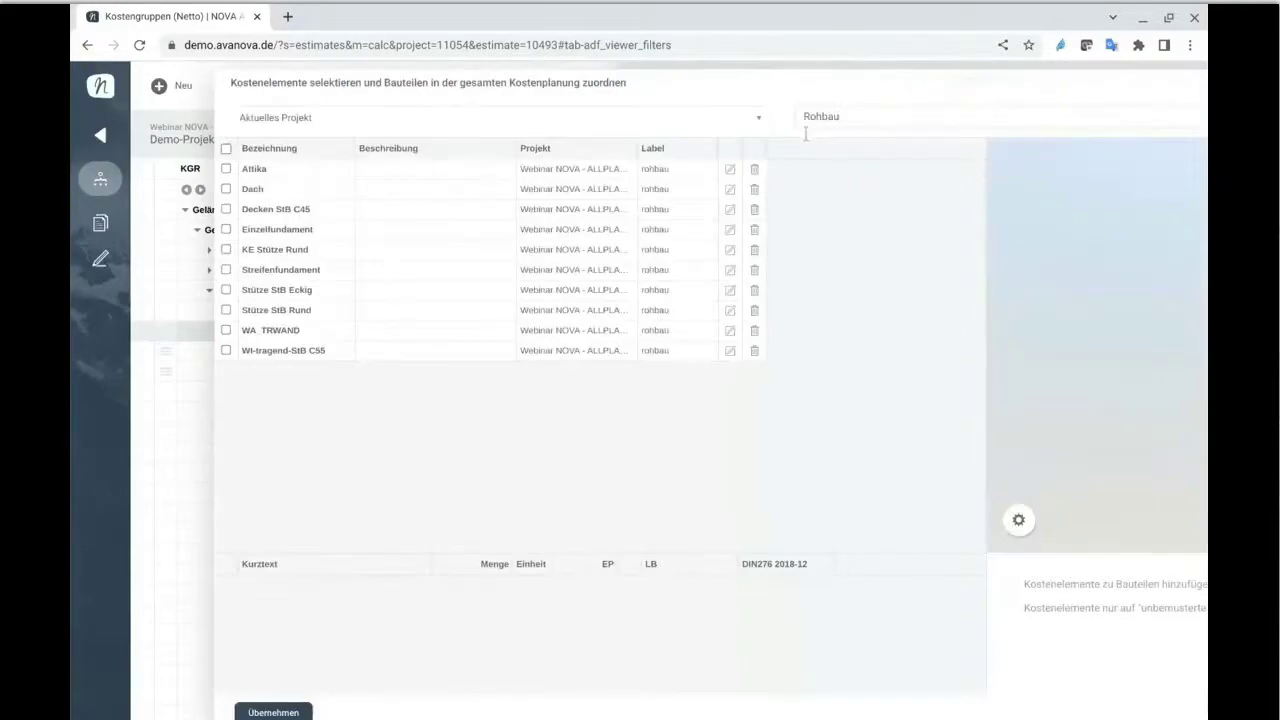
click(280, 259)
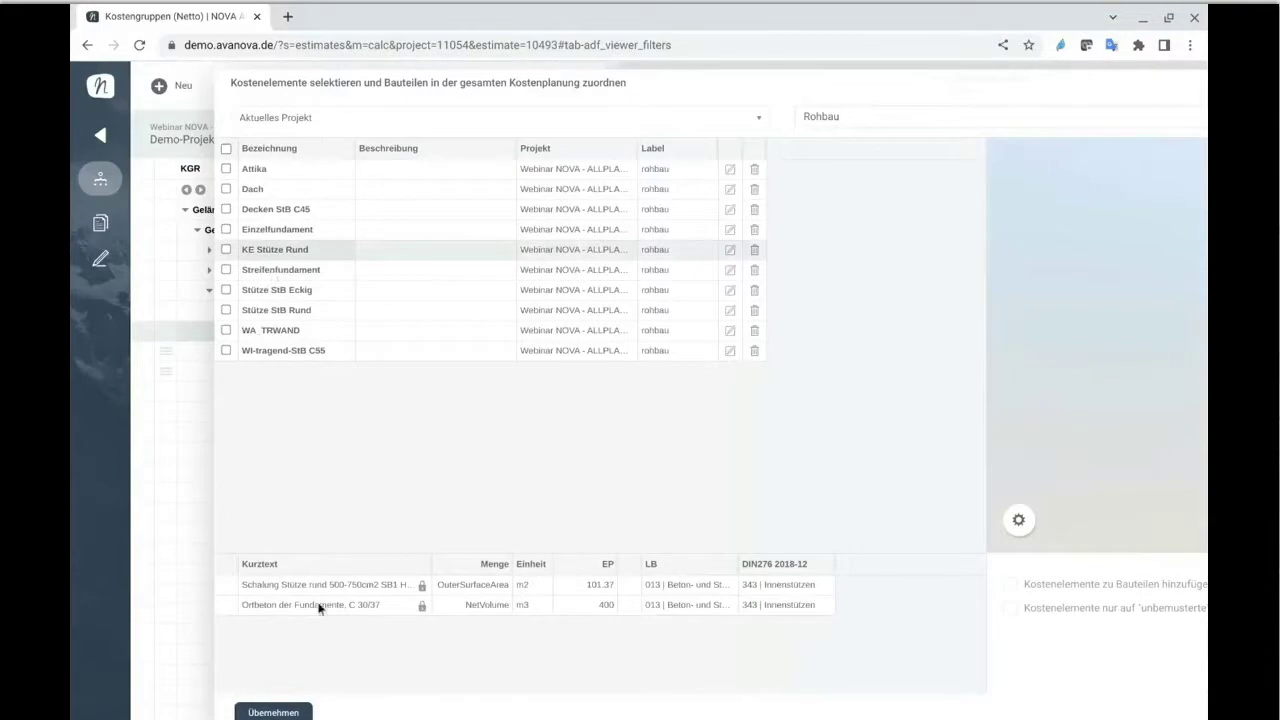
- Apply all filtered Rohbau cost elements to the cost plan, accepting the preselected Stütze StB Rund for conflicting components, and close the assignment
click(226, 152)
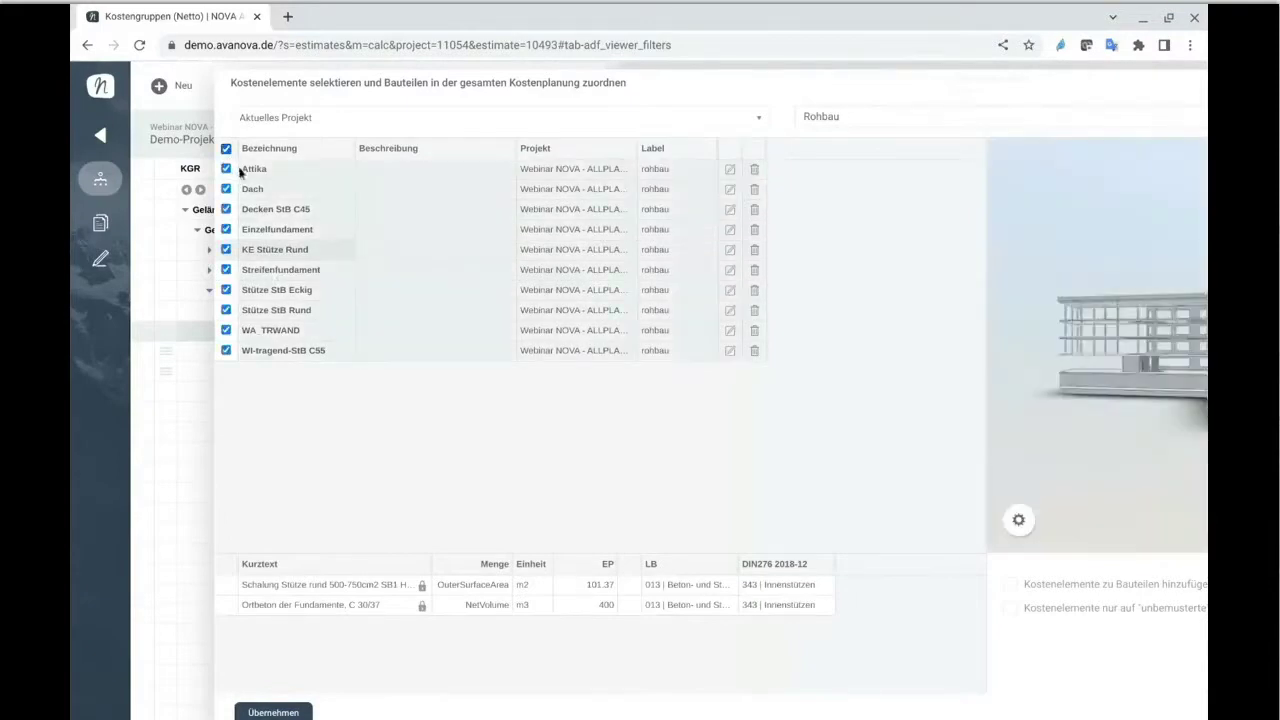
click(273, 712)
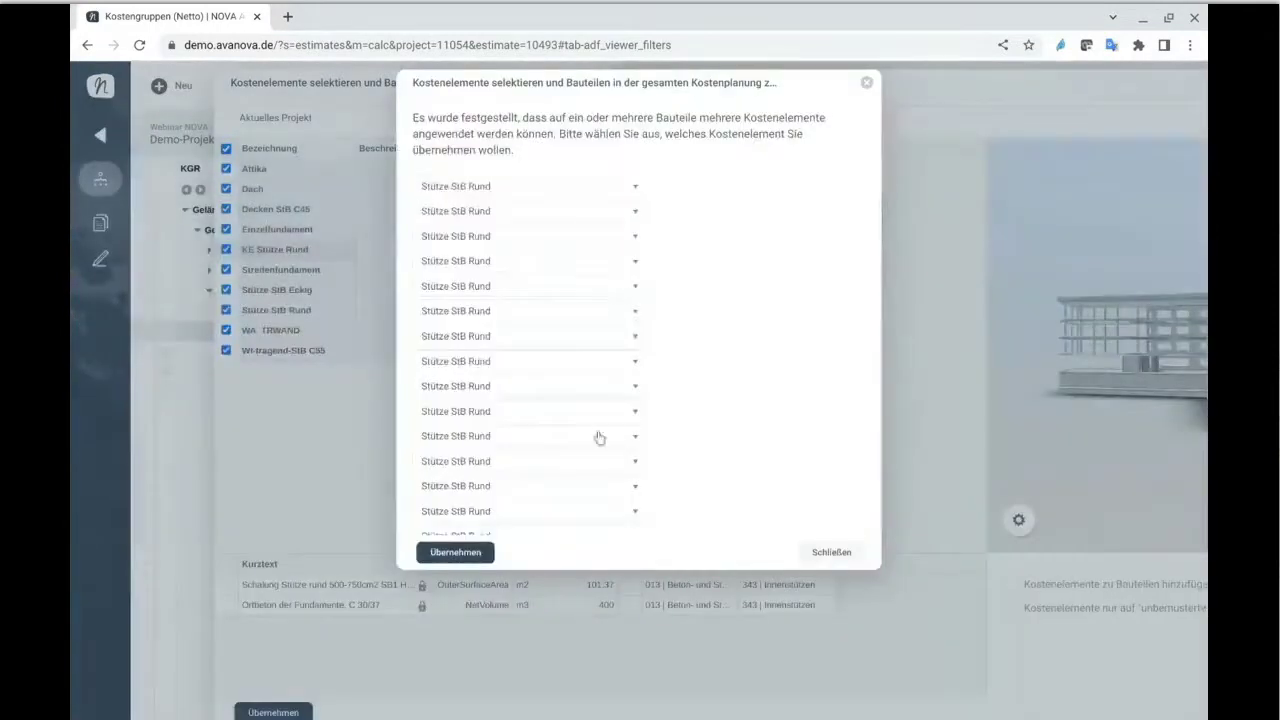
click(494, 555)
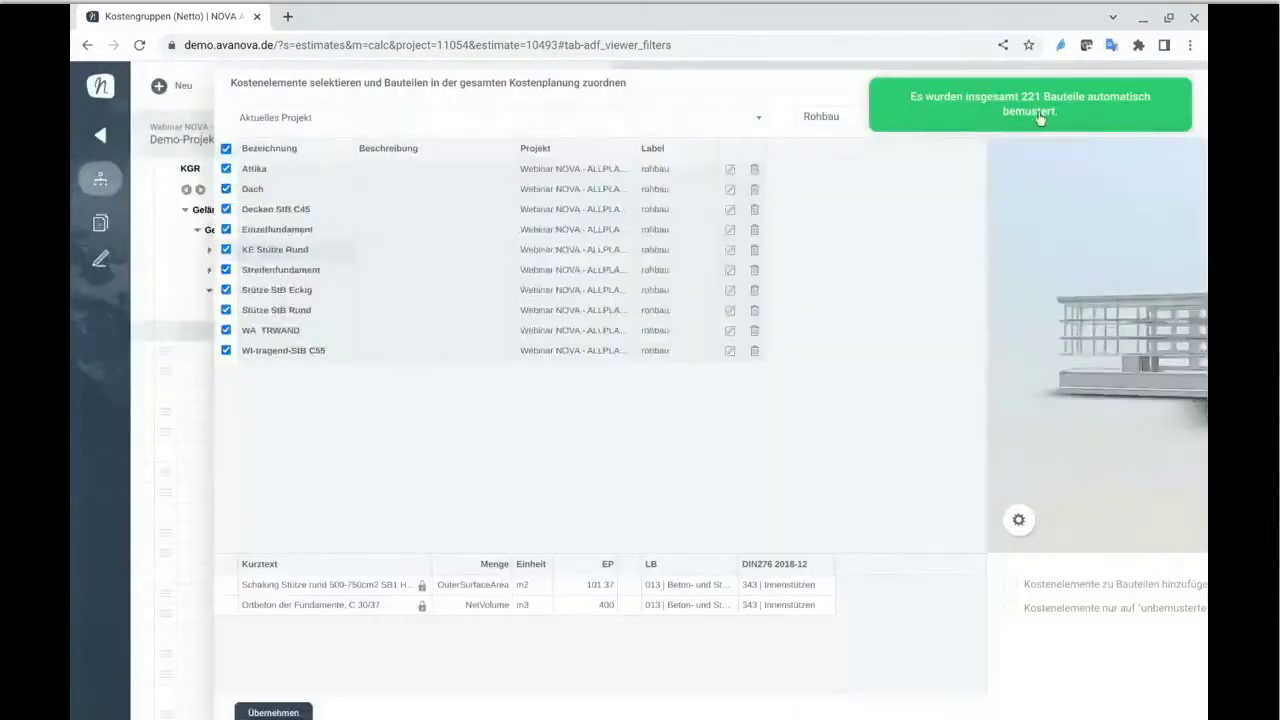
click(1040, 112)
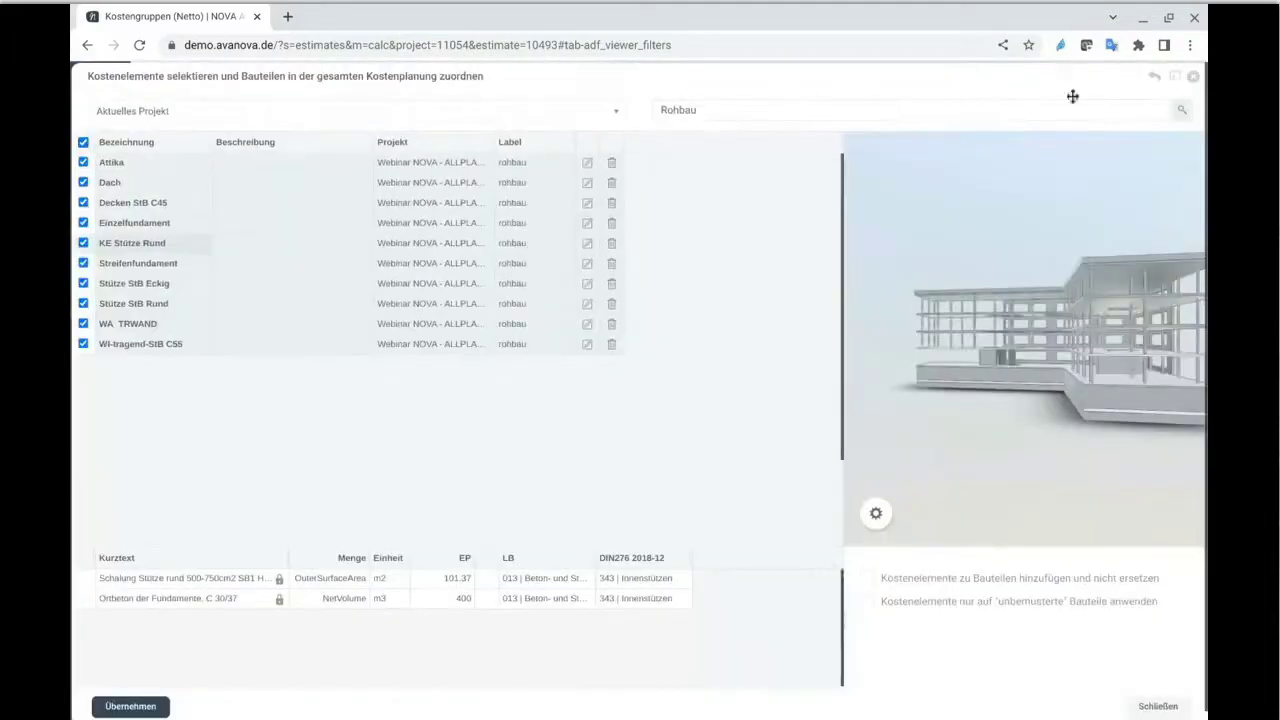
click(1191, 80)
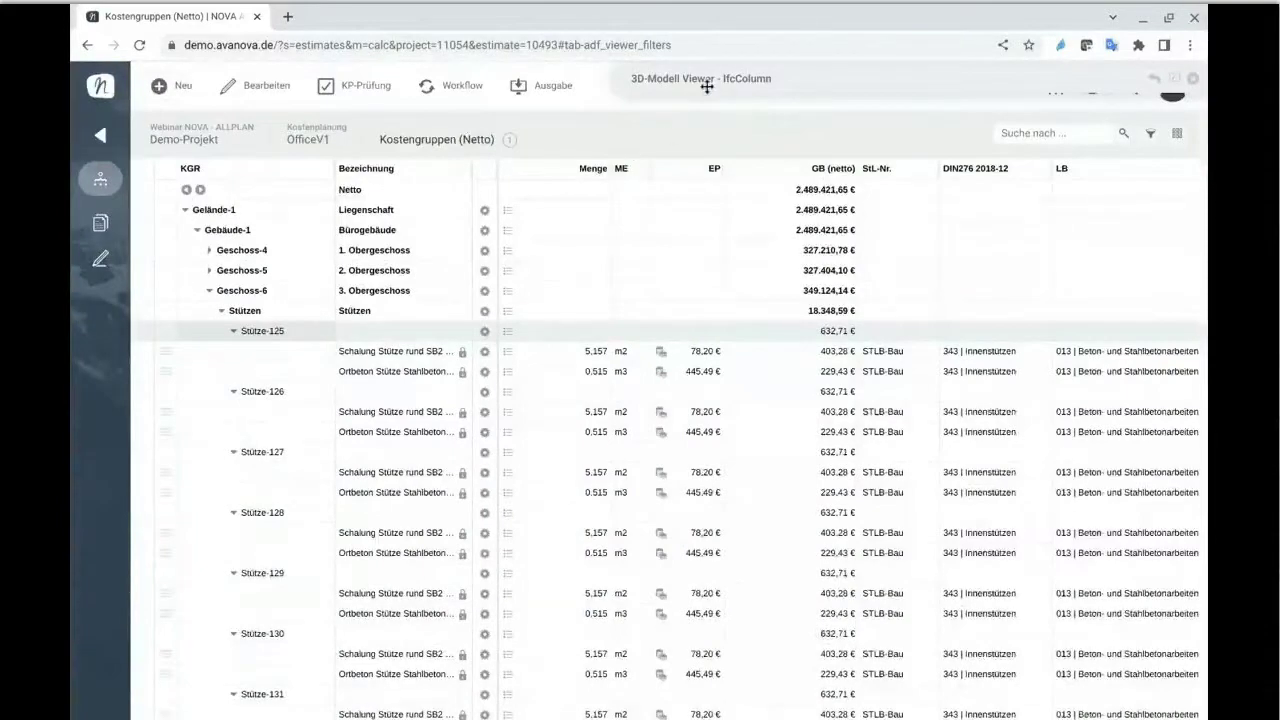
- Reopen the minimized 3D model viewer, show the whole building model again, and close the viewer
click(705, 84)
right_click(686, 205)
click(741, 426)
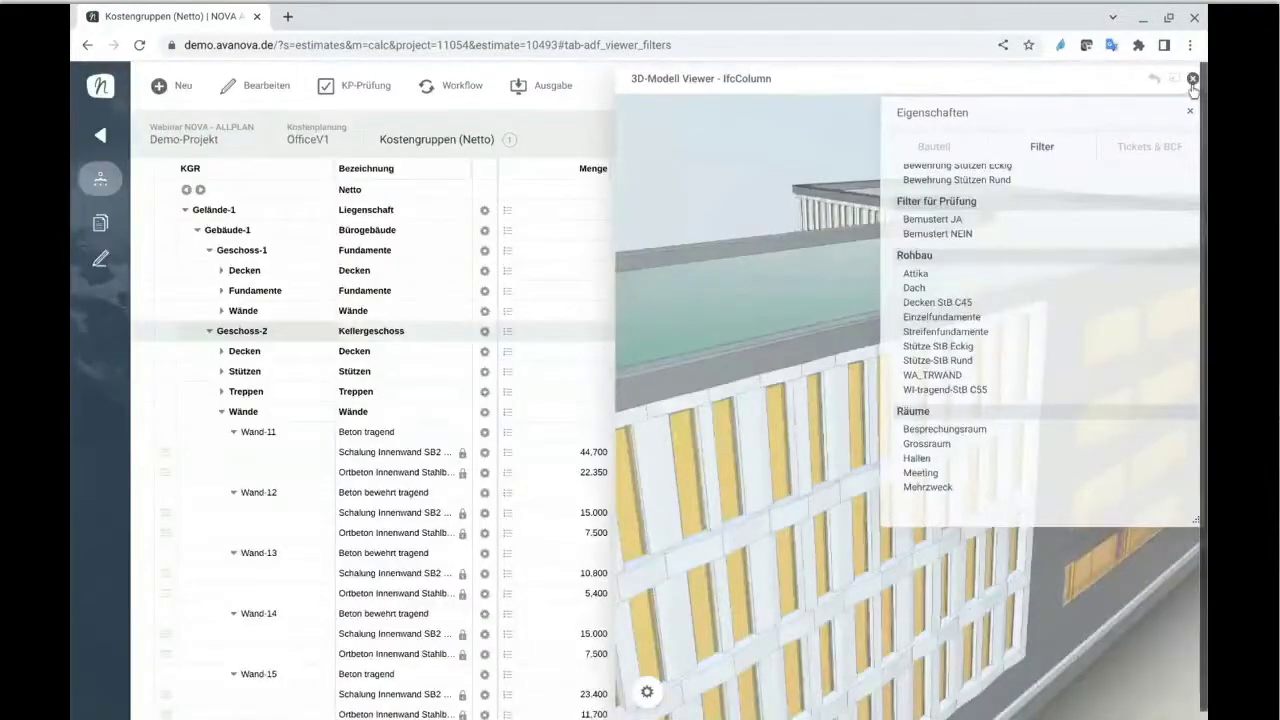
click(1192, 80)
- Collapse the cost plan to storey level and expand the columns of Geschoss-3 down to the items of Stütze-34
click(186, 190)
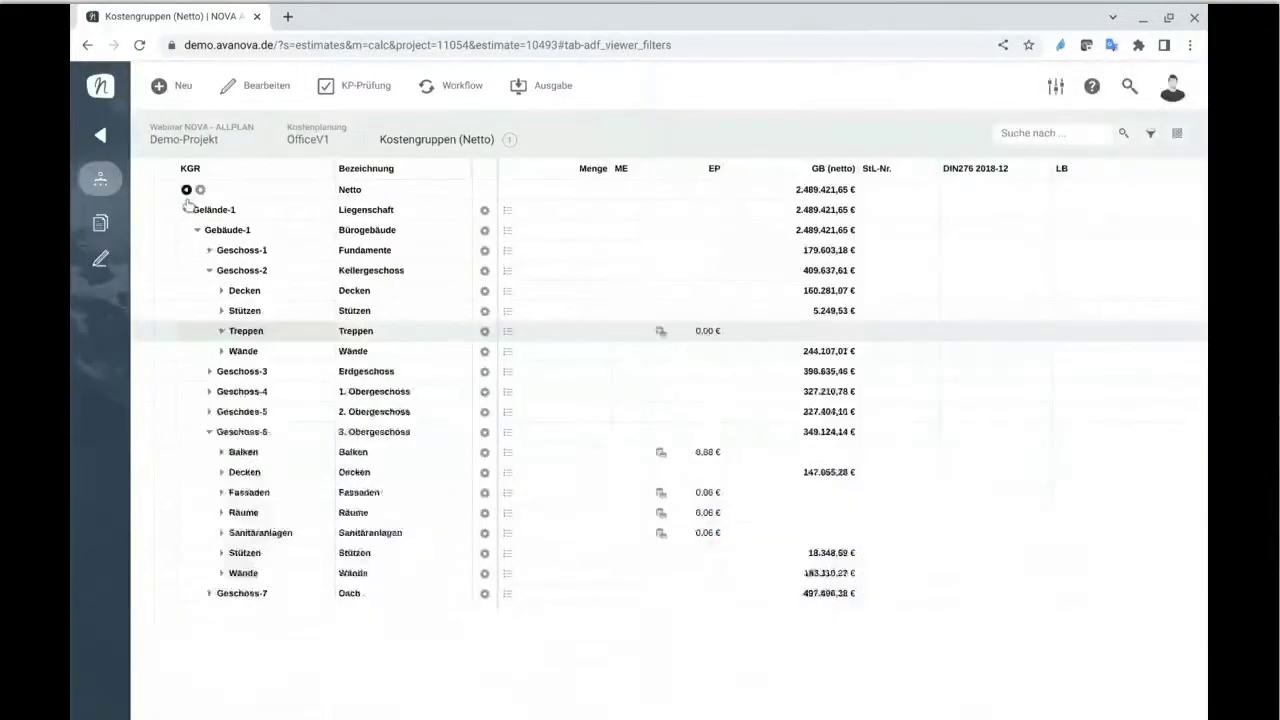
click(186, 190)
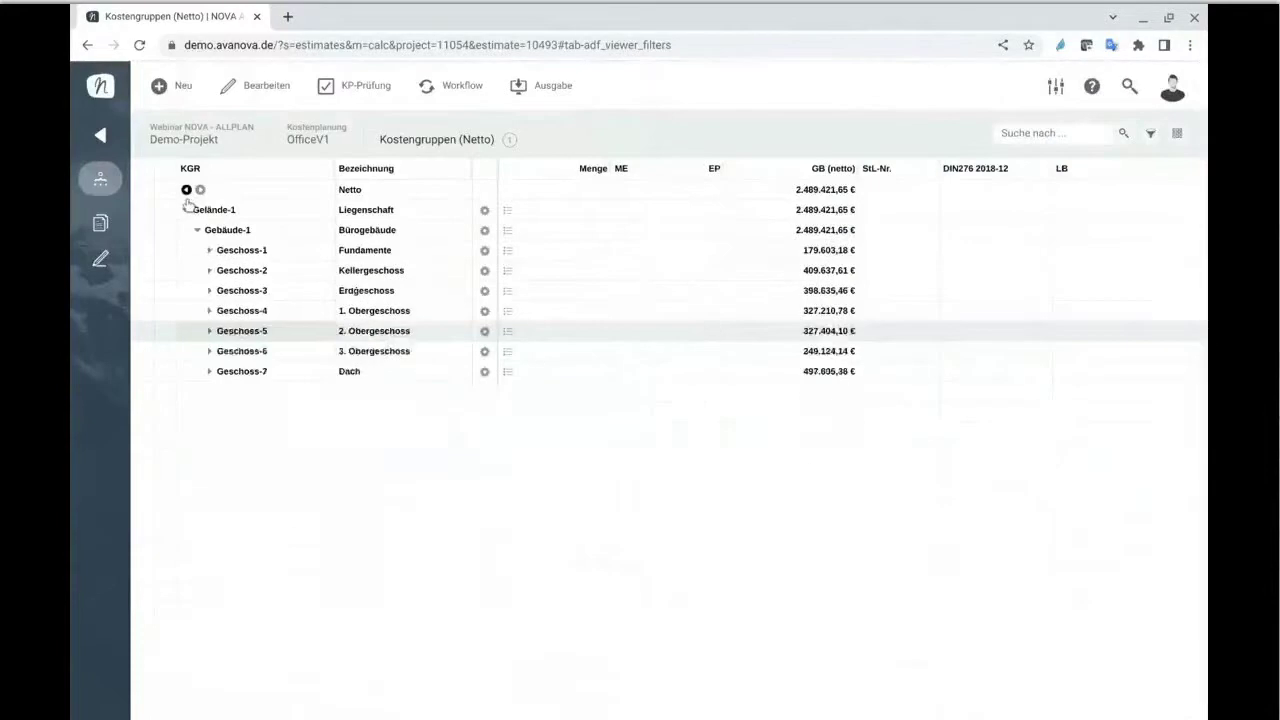
click(209, 290)
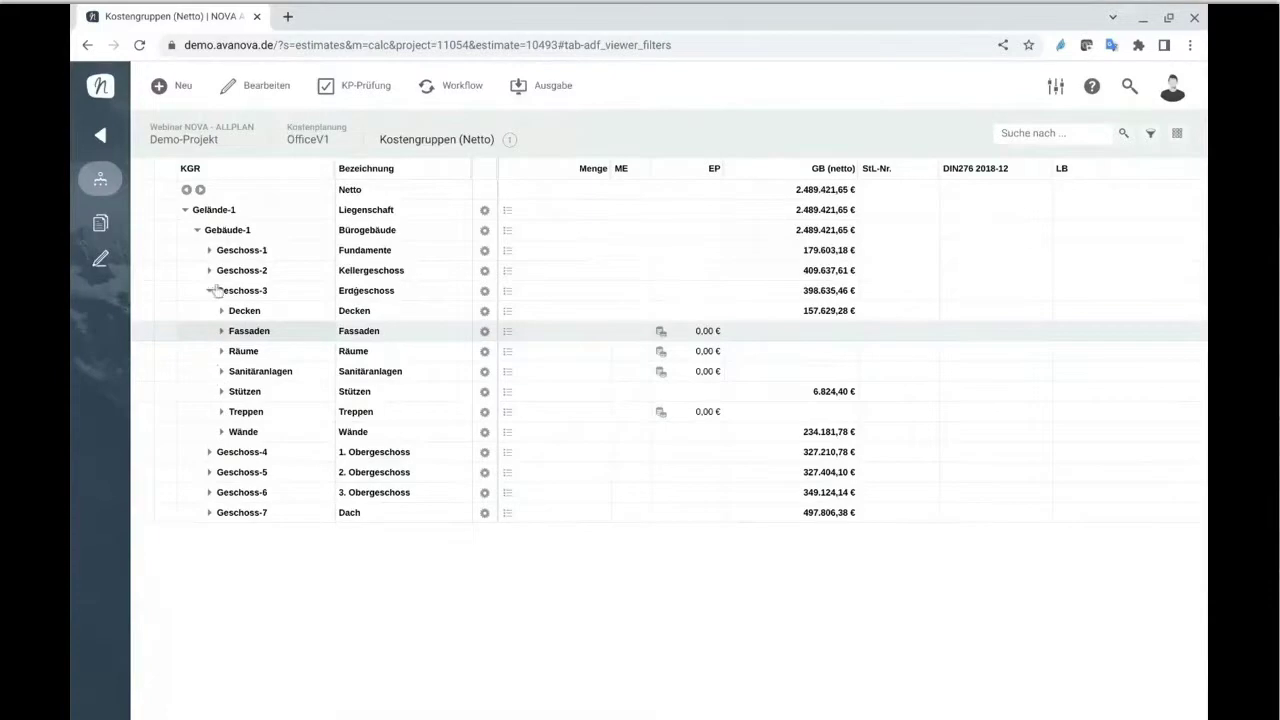
click(222, 392)
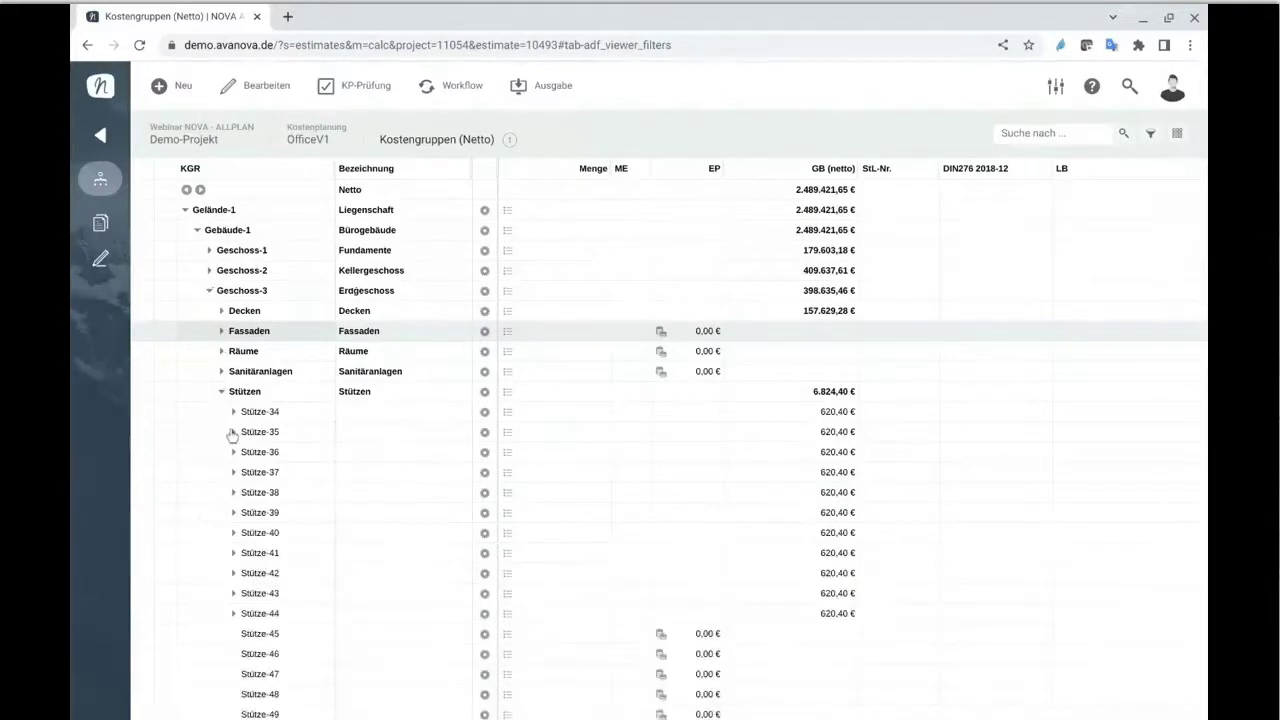
click(232, 413)
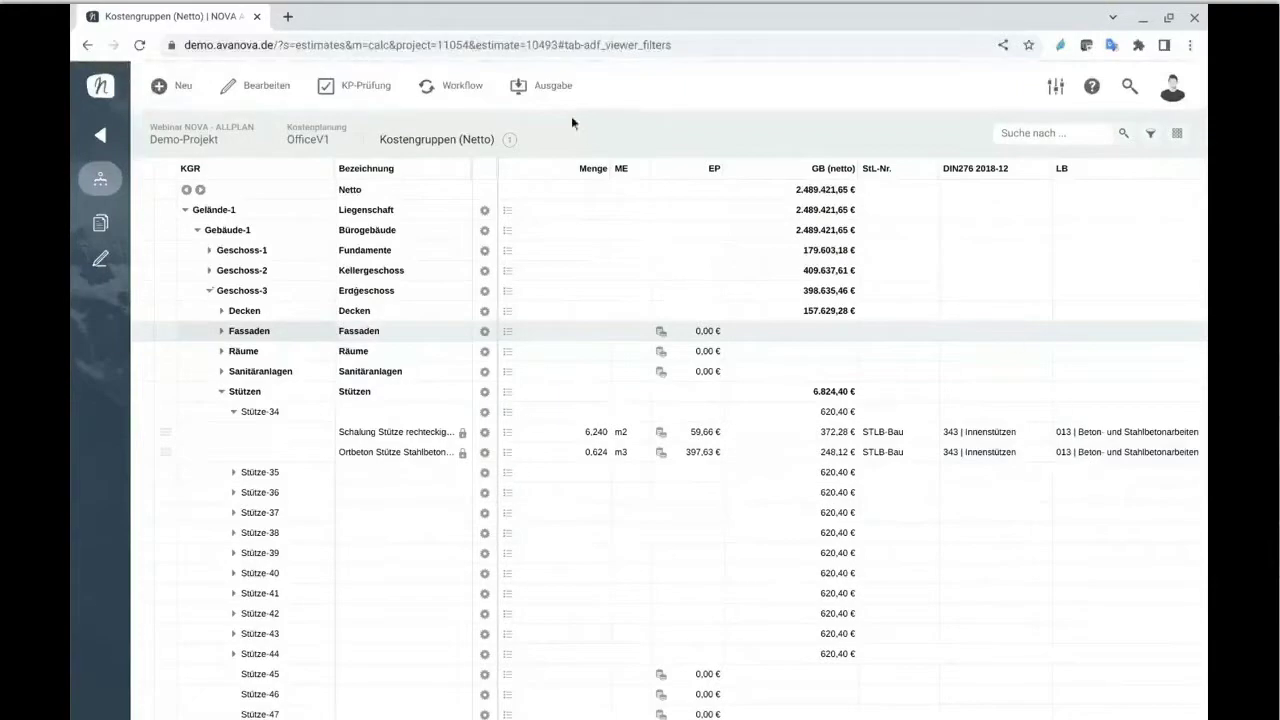
- Generate a new cost plan named DIN276 with the description OfficeV1, based on the catalogue DIN276 2018-12
click(547, 96)
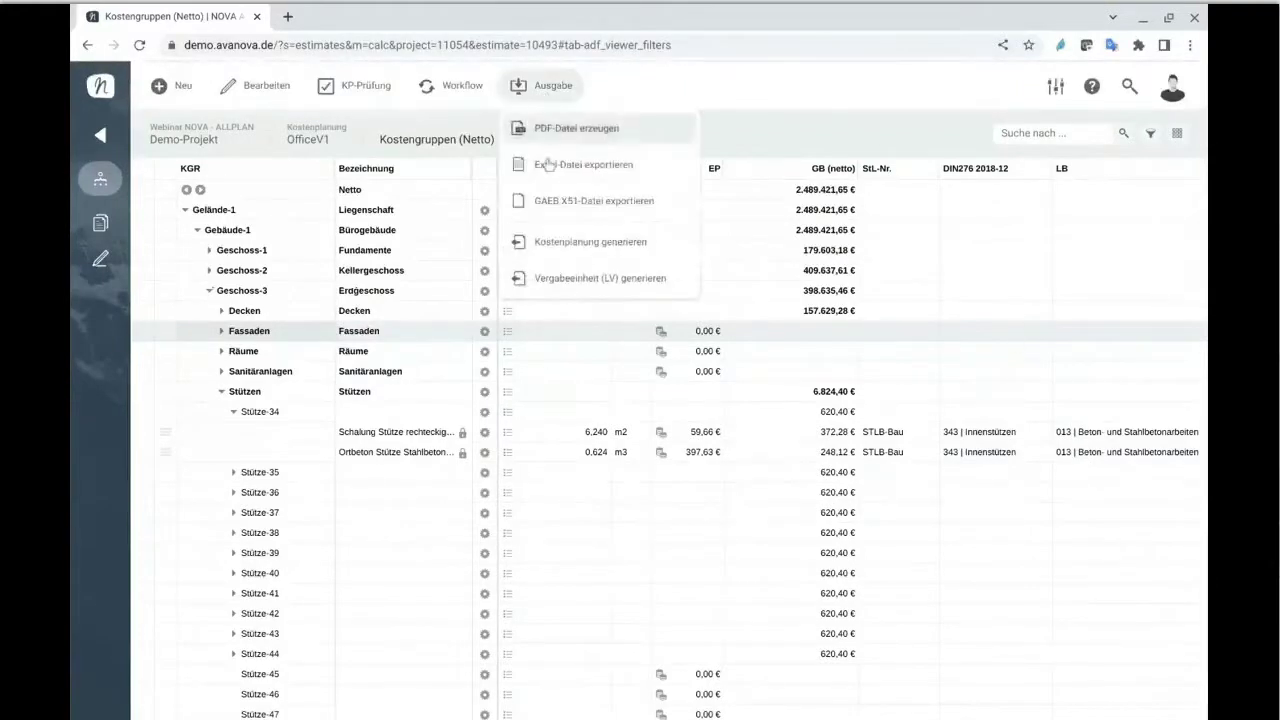
click(549, 260)
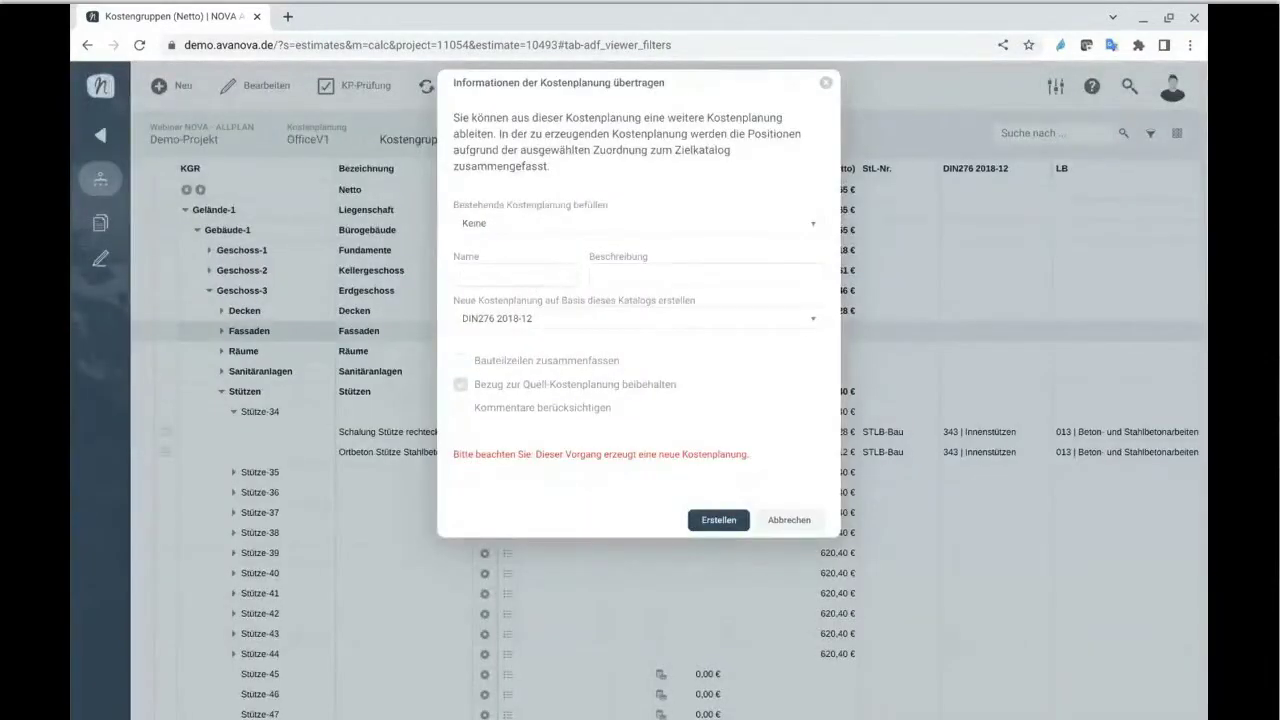
text(76)
click(600, 274)
text(OfficeV1)
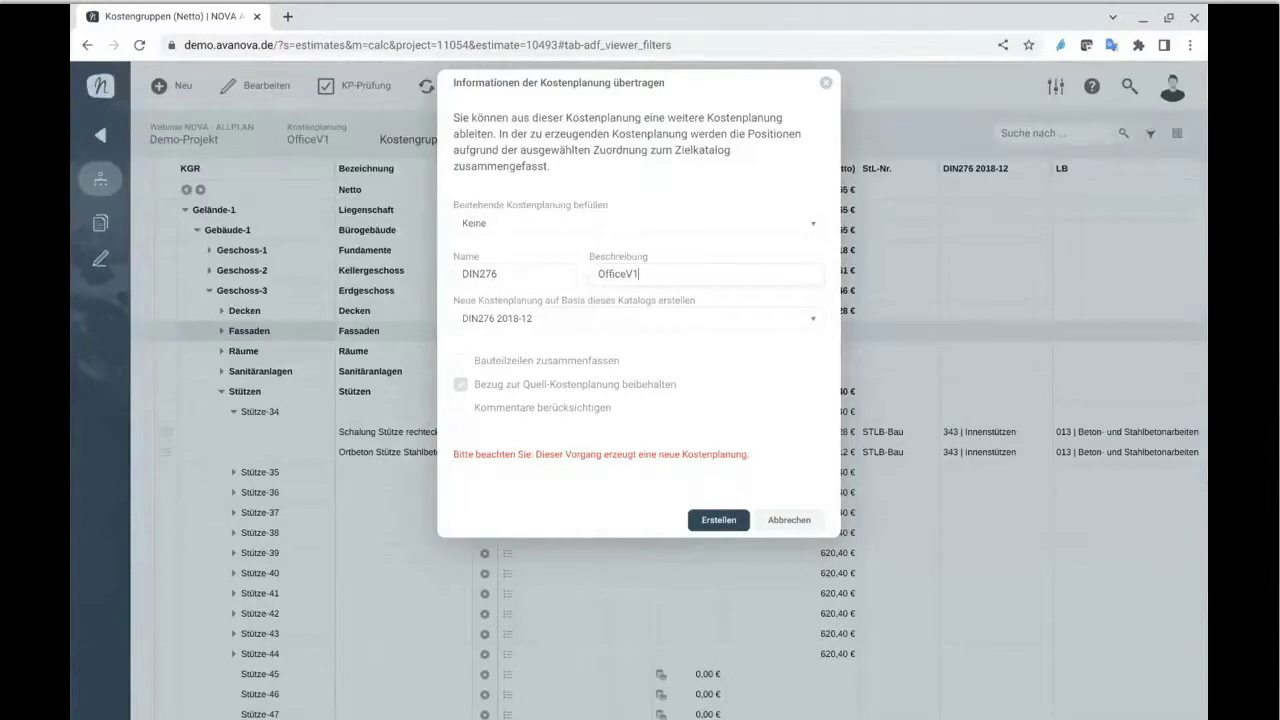
click(722, 520)
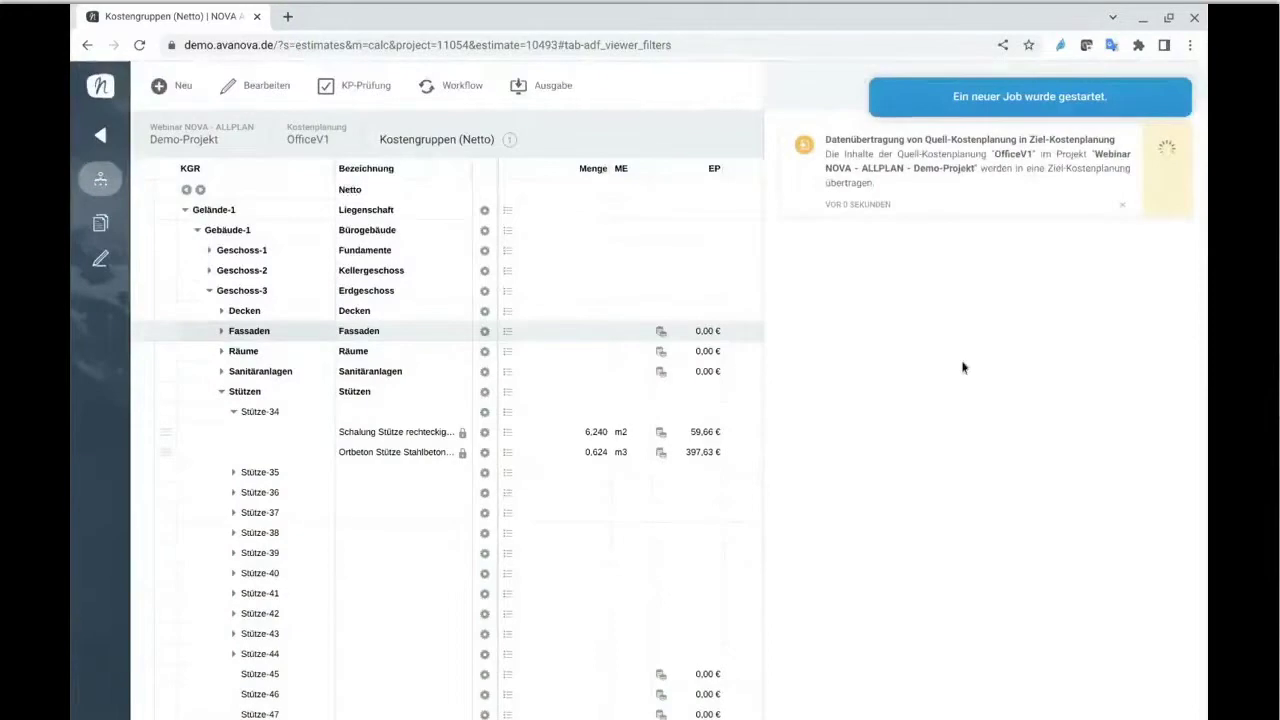
click(221, 332)
click(232, 372)
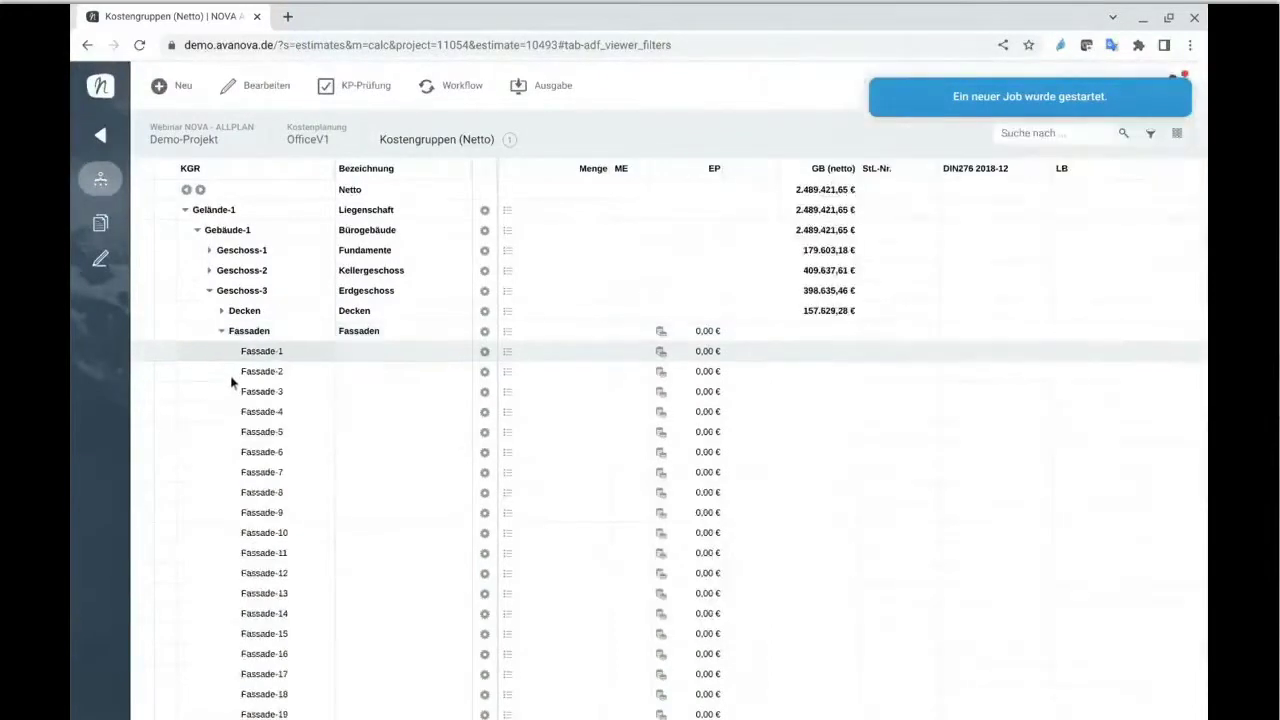
key(Down)
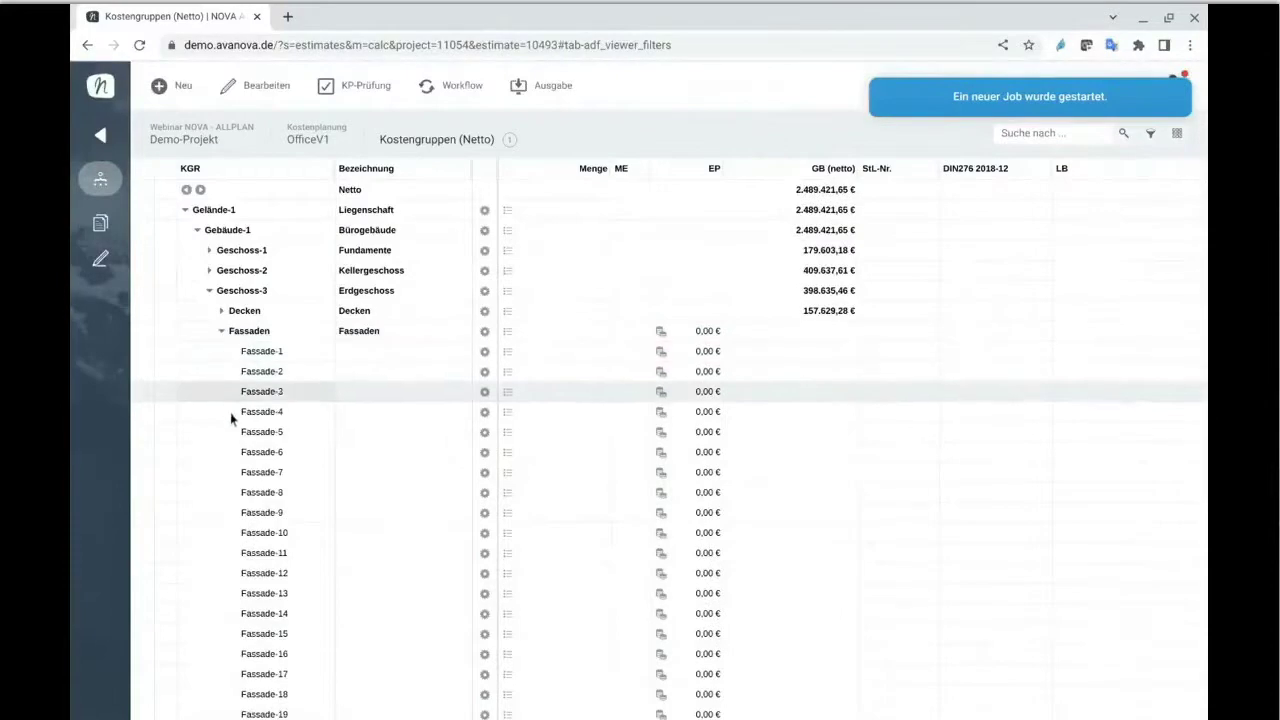
right_click(232, 451)
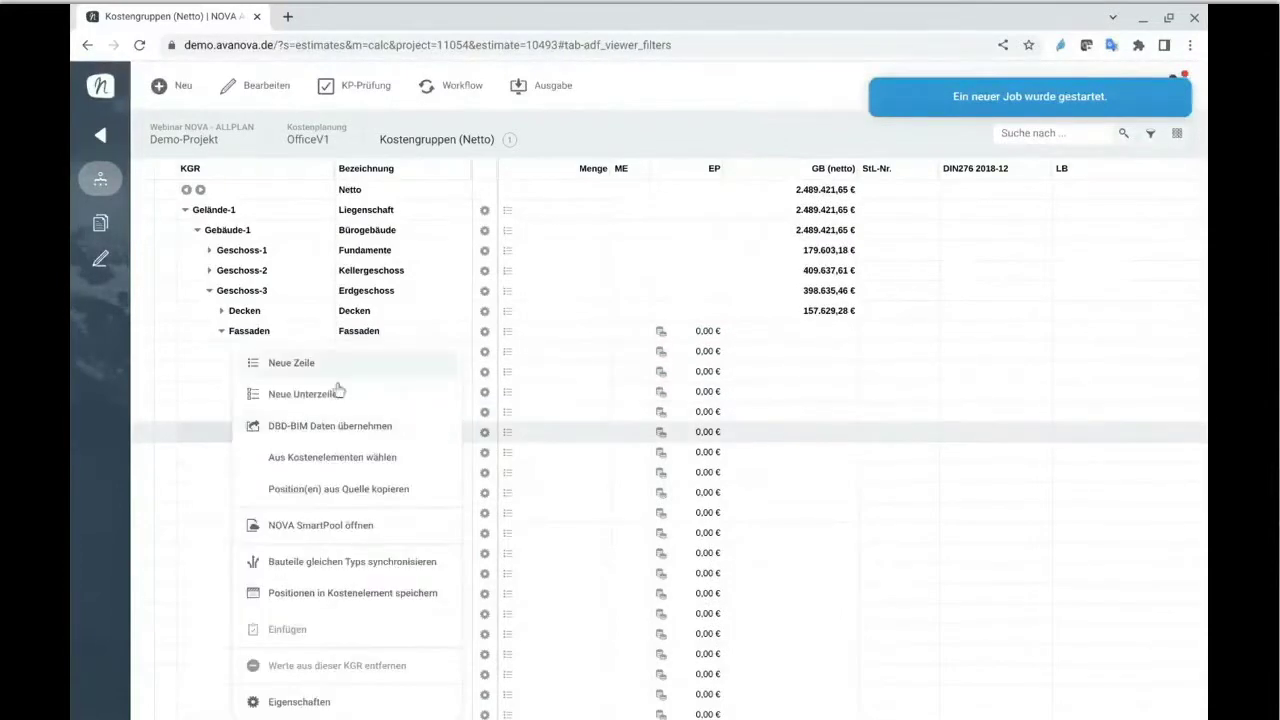
click(221, 331)
- Open the generated DIN276 cost plan from the list of jobs and outputs
click(1172, 89)
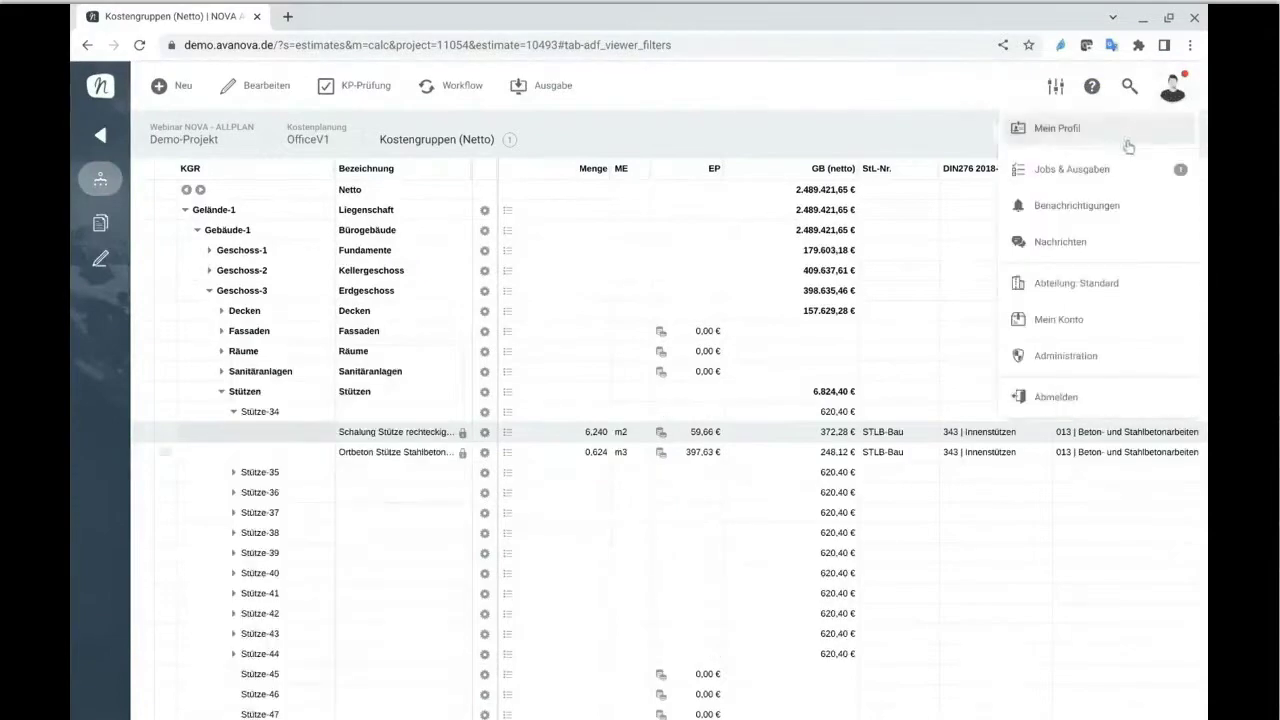
click(1107, 172)
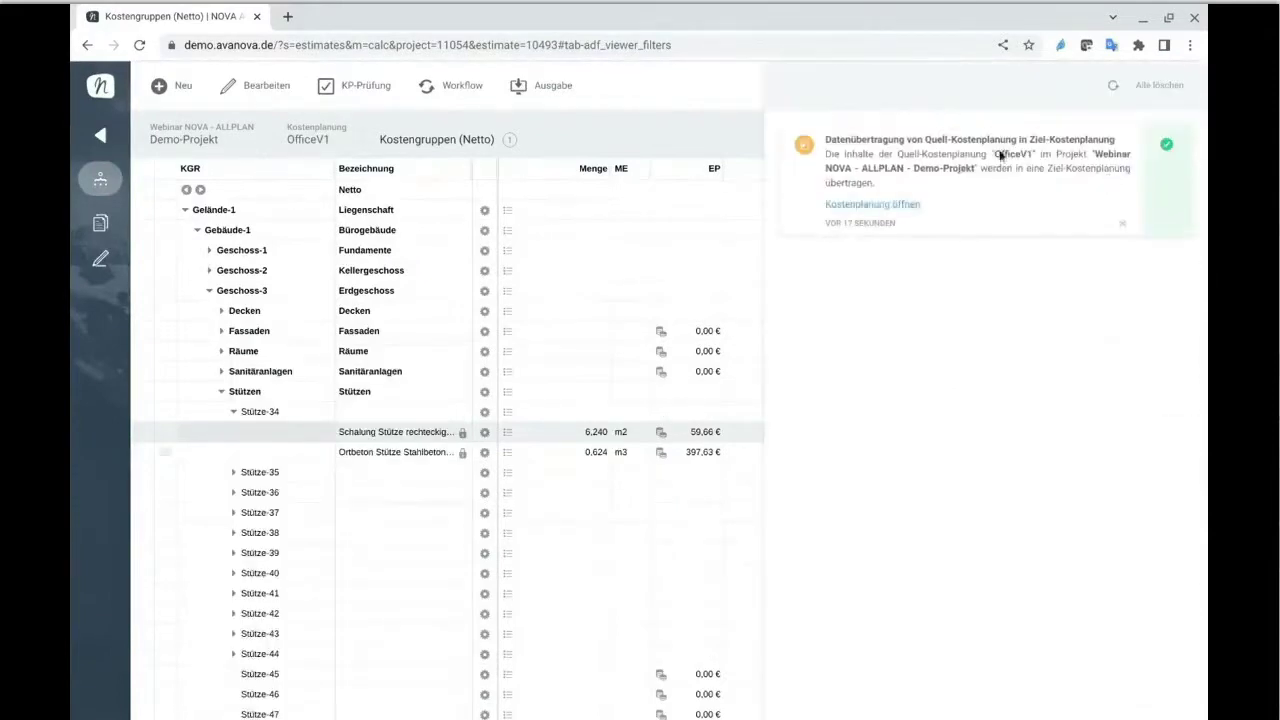
click(860, 206)
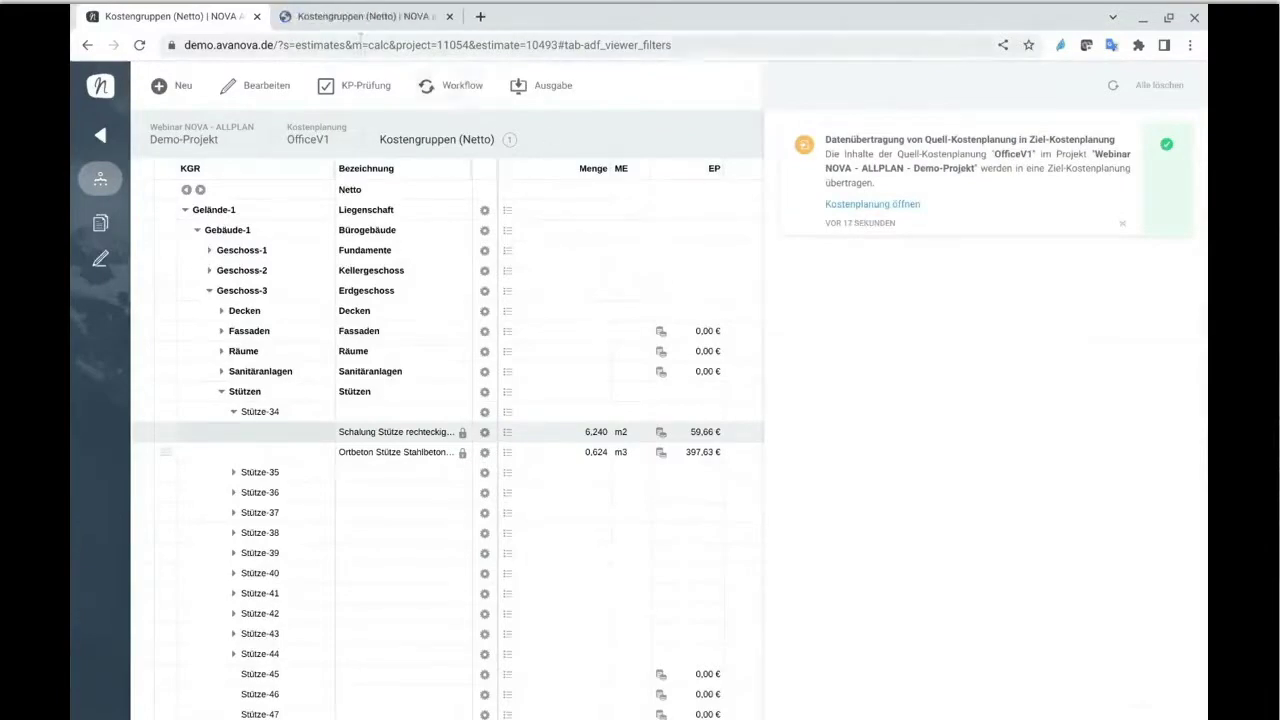
click(367, 17)
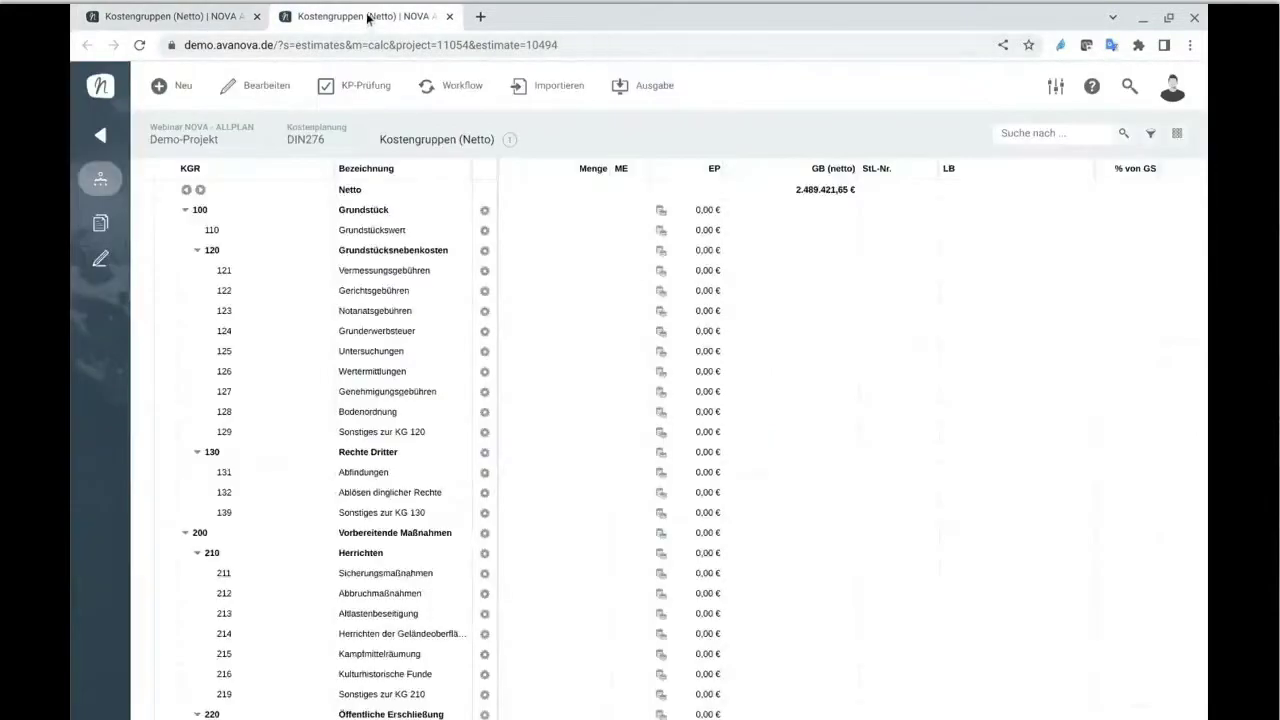
- Collapse the DIN276 plan to its main groups and examine group 300 with the foundation costs in 320
click(186, 196)
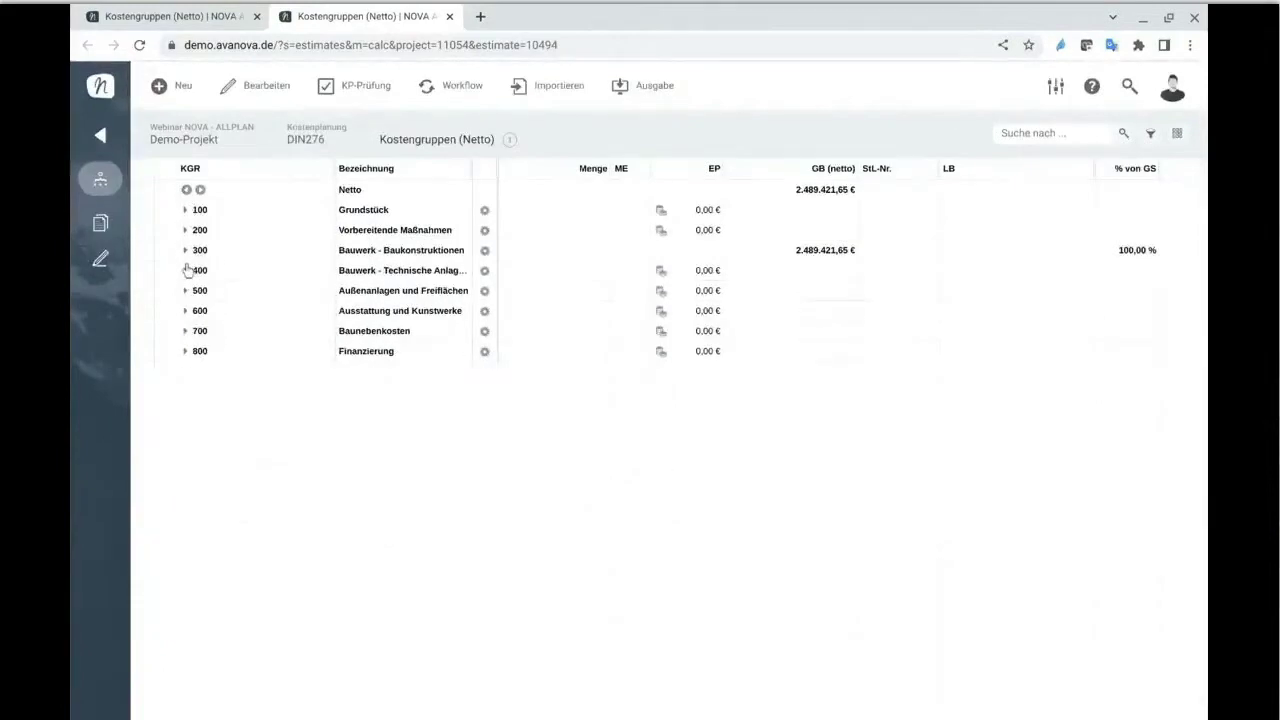
click(186, 264)
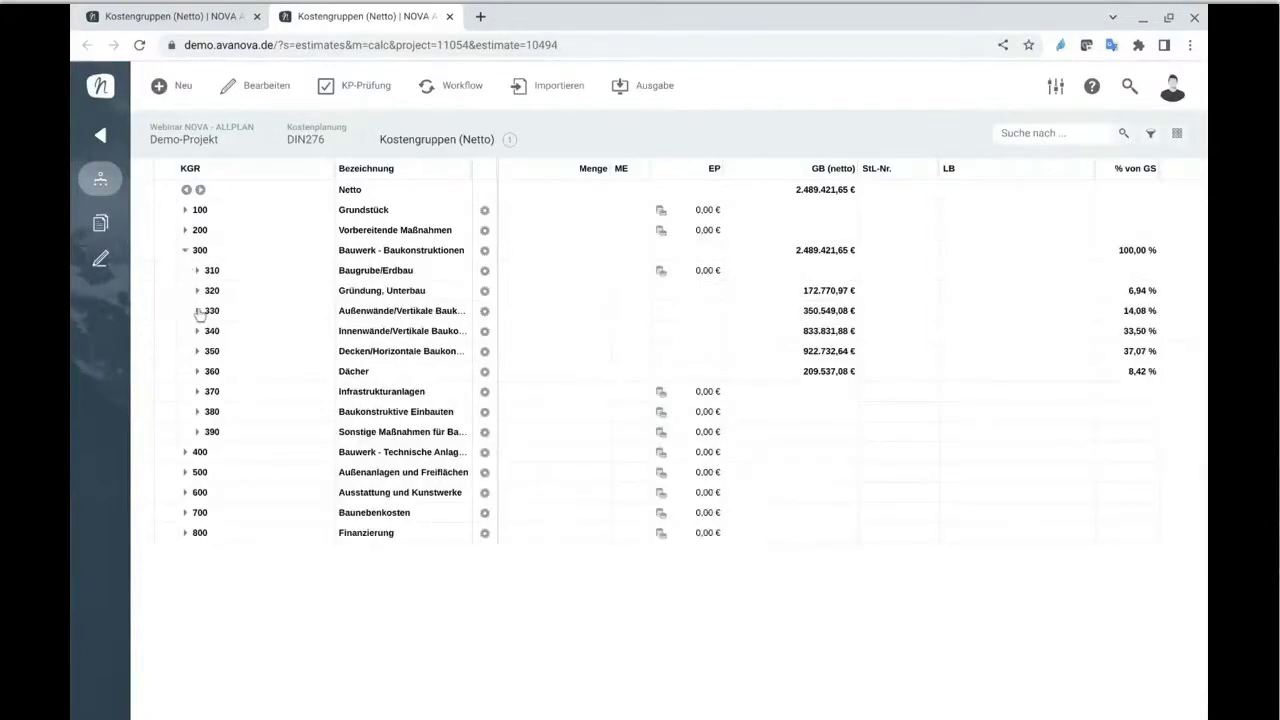
click(197, 290)
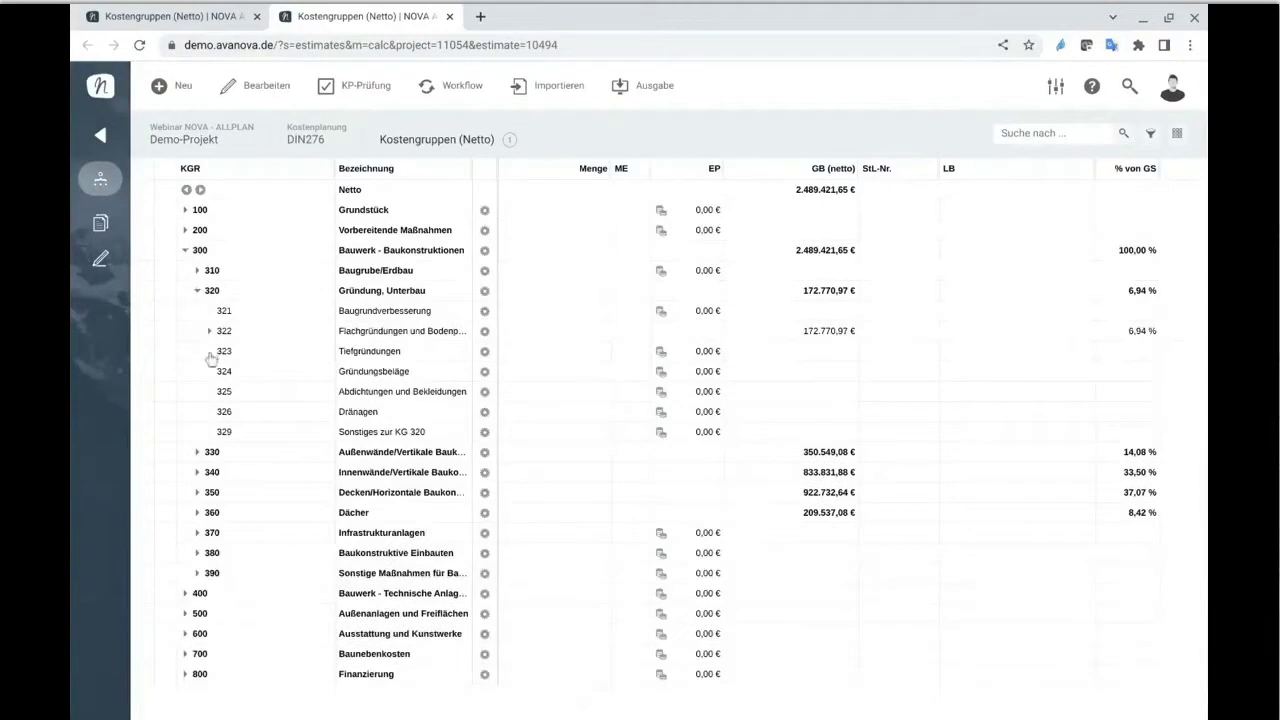
click(209, 331)
click(209, 331)
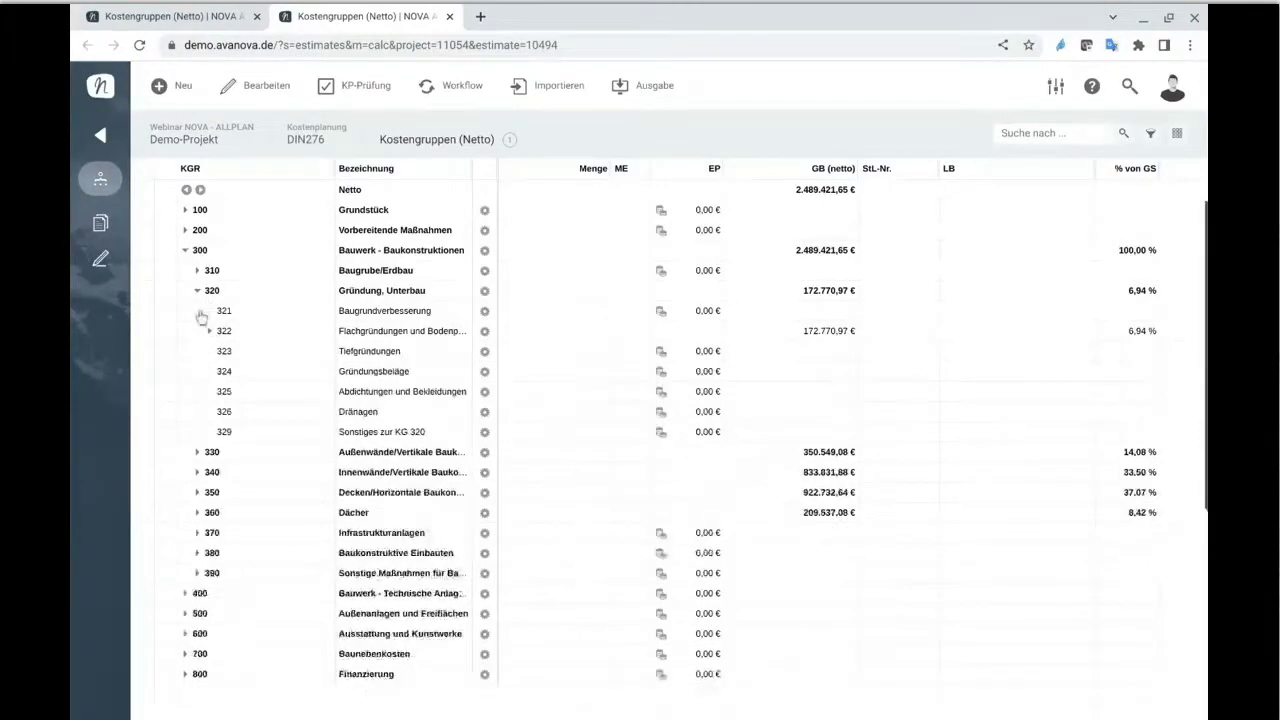
click(197, 290)
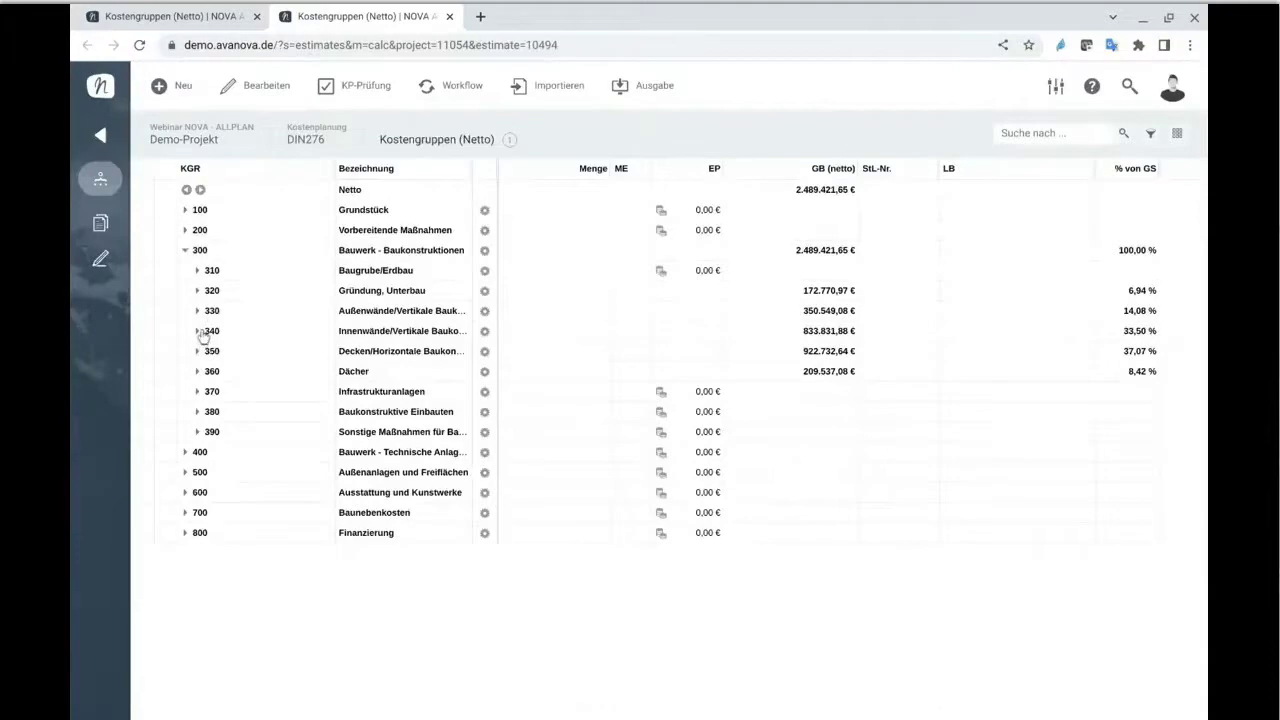
- Expand cost group 330 to examine the items of load-bearing outer walls 331 and non-load-bearing outer walls 332
click(197, 311)
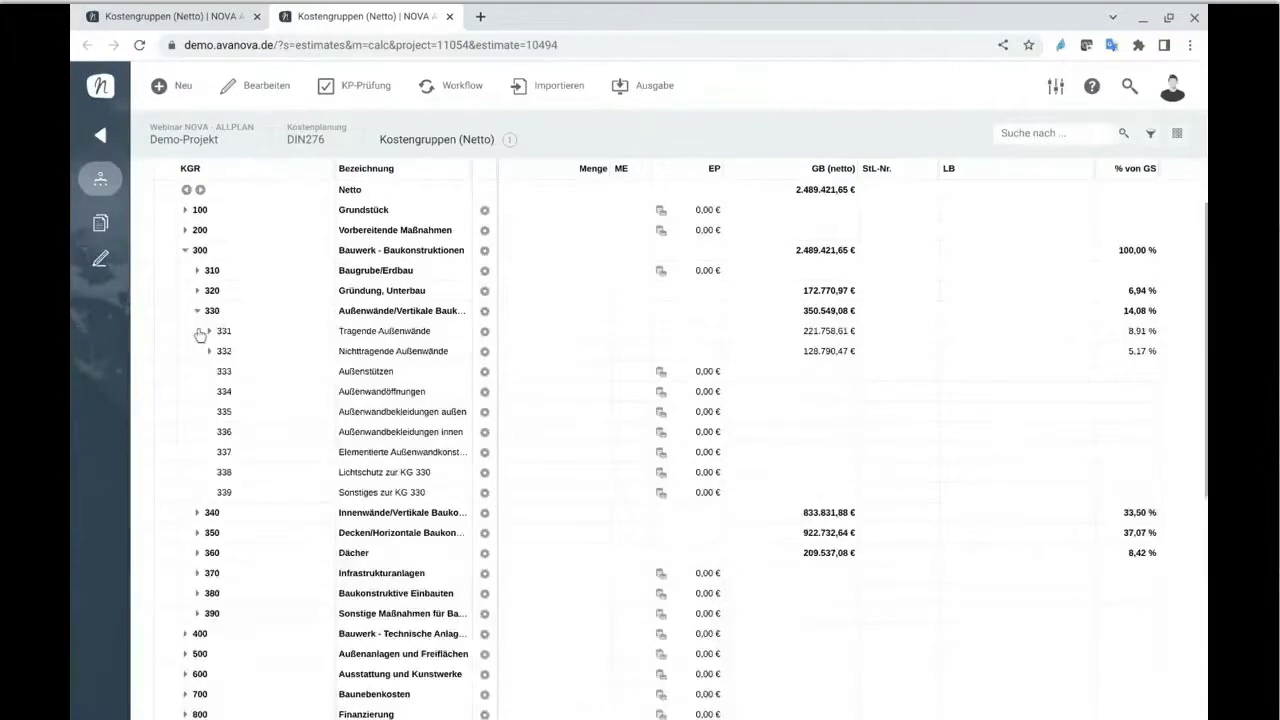
click(209, 331)
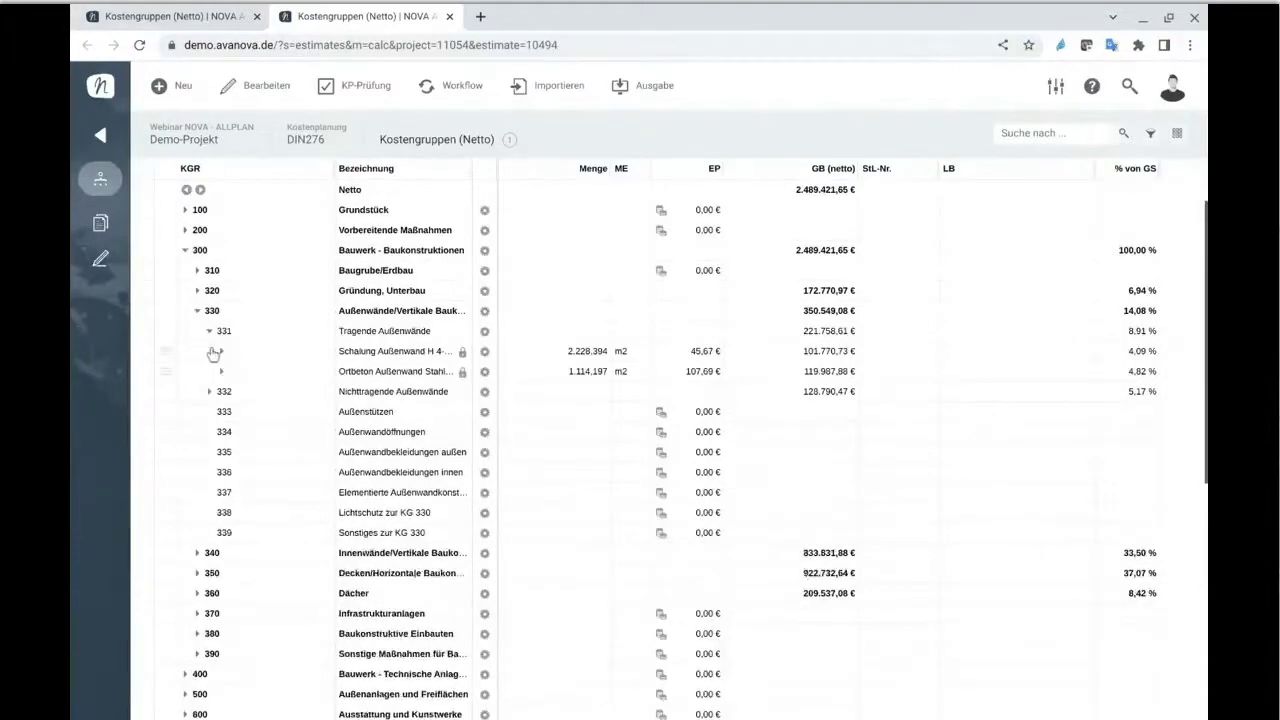
click(209, 391)
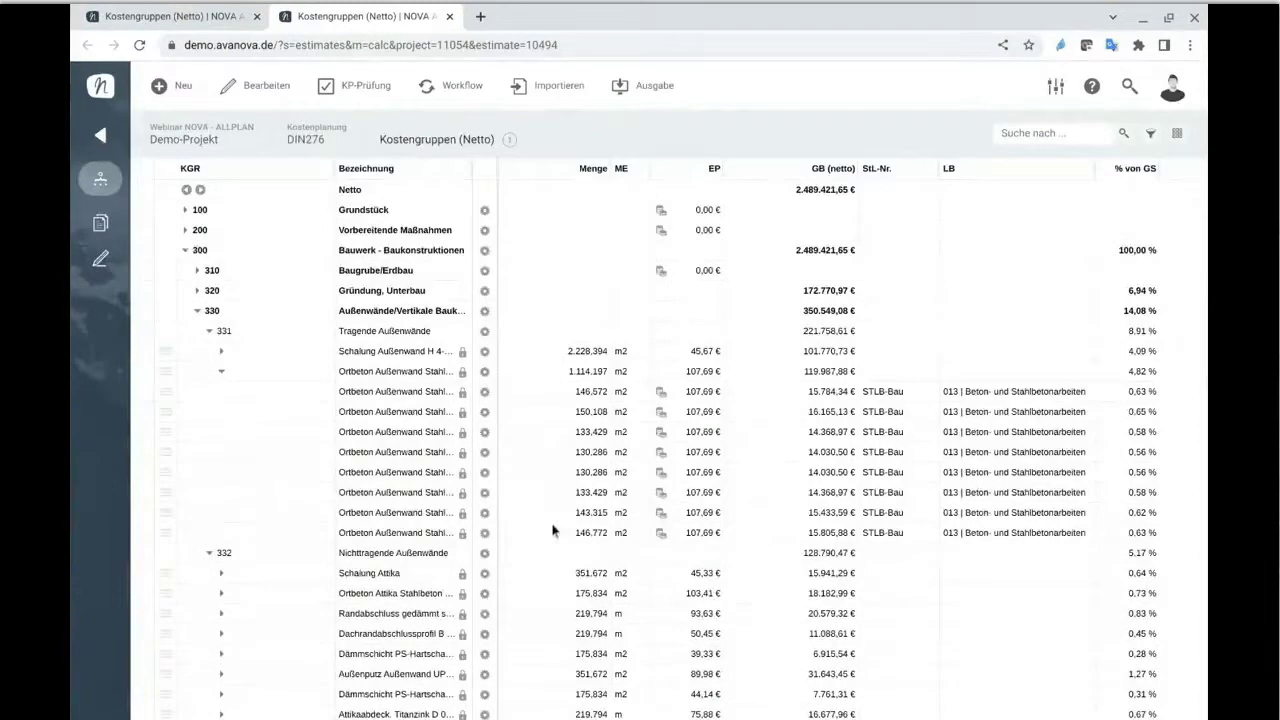
- Return to the OfficeV1 plan and generate a standard bill of quantities named LV, designation GU, from all LB catalogue assignments
click(175, 18)
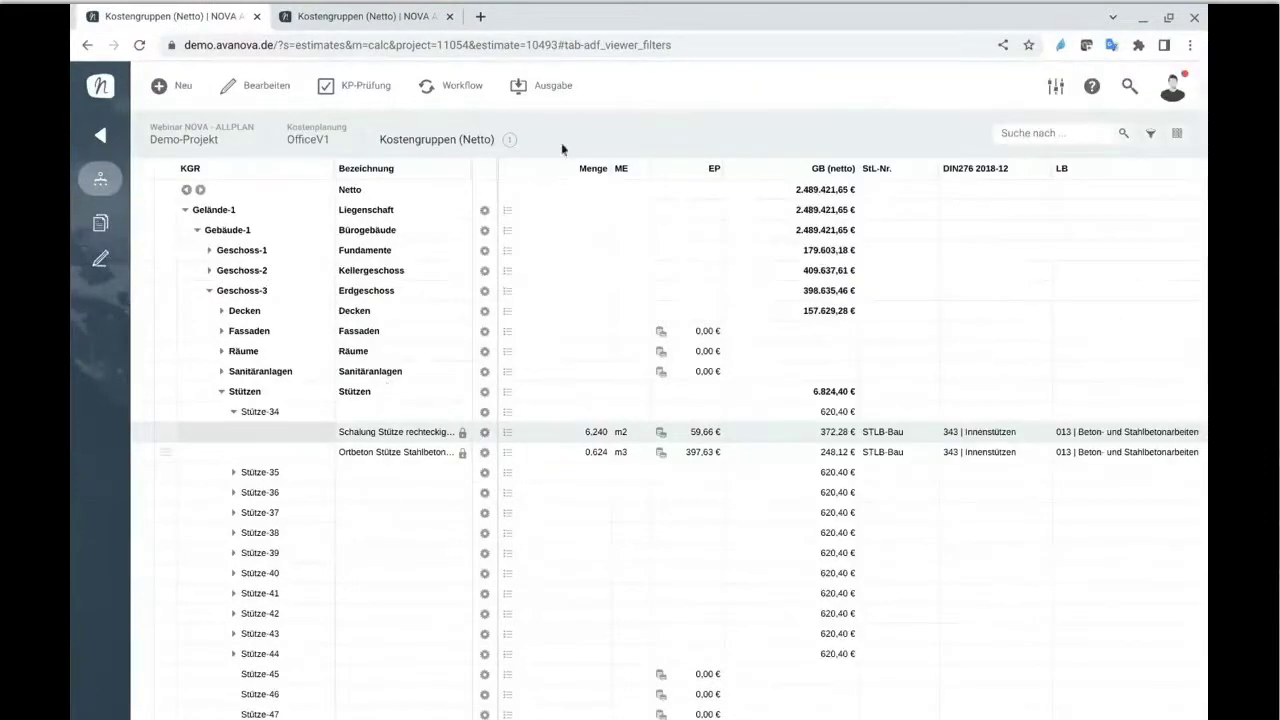
click(551, 92)
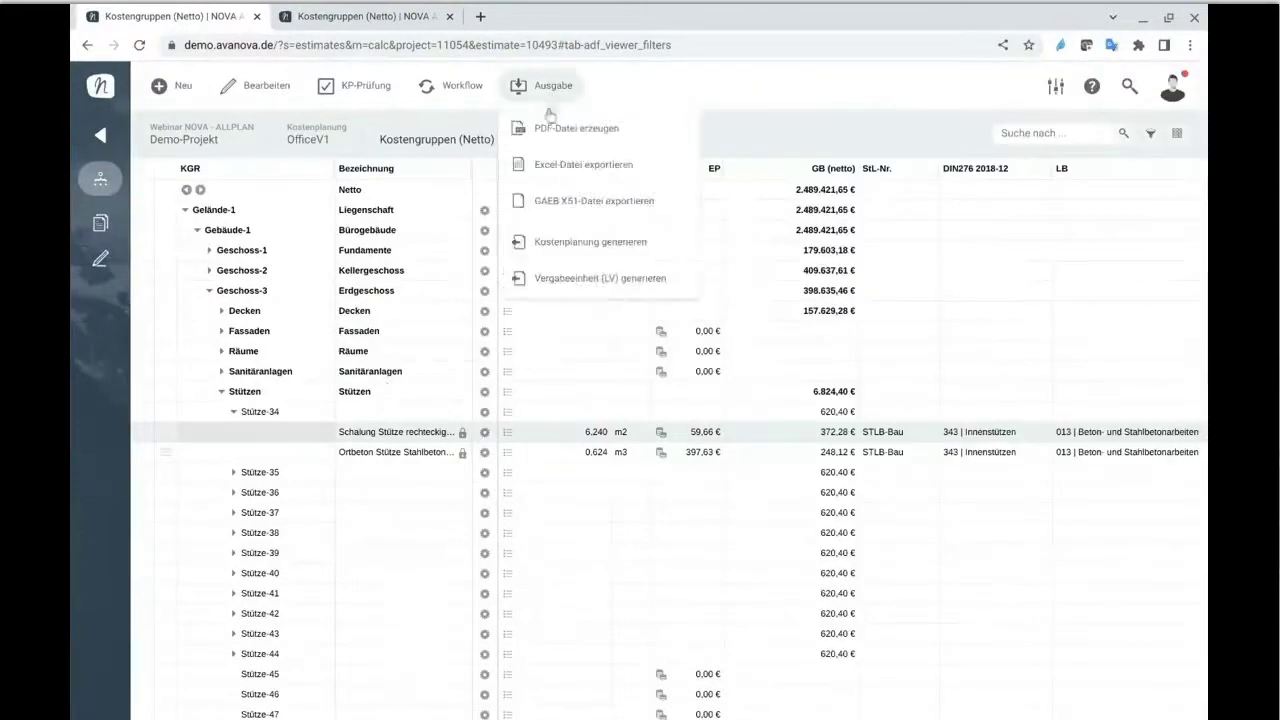
click(550, 280)
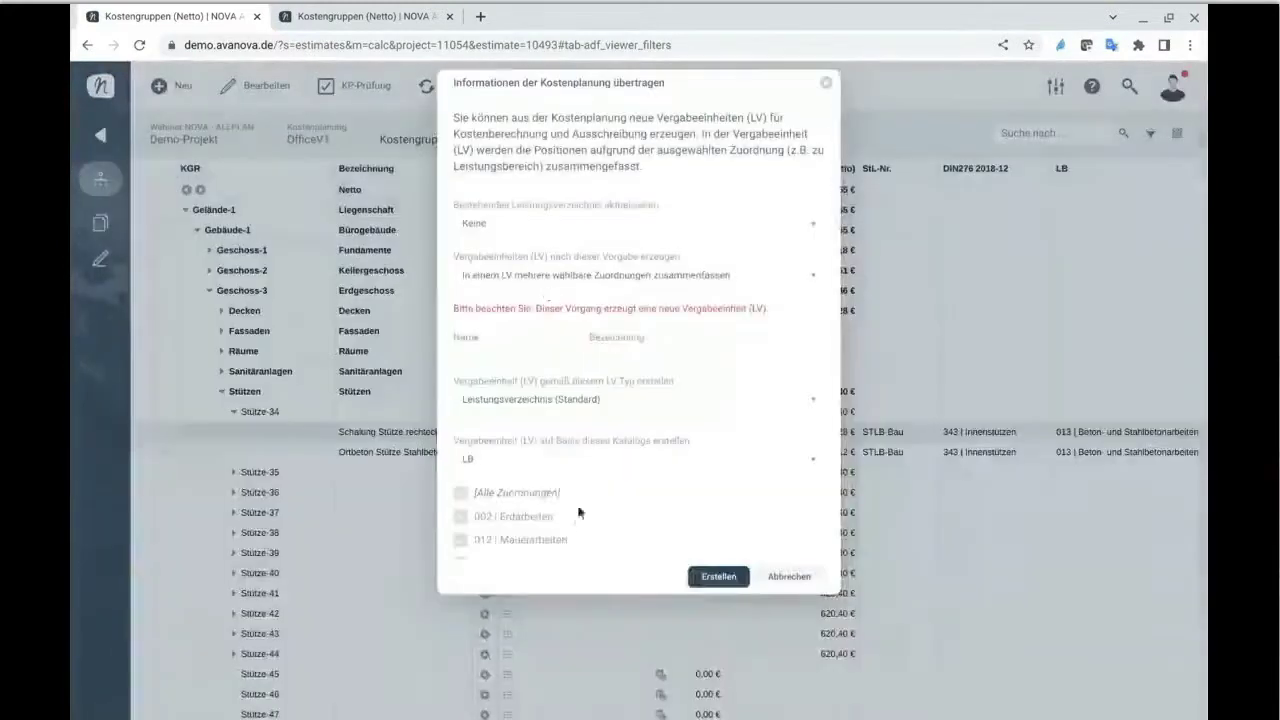
scroll(578, 512, down, 3)
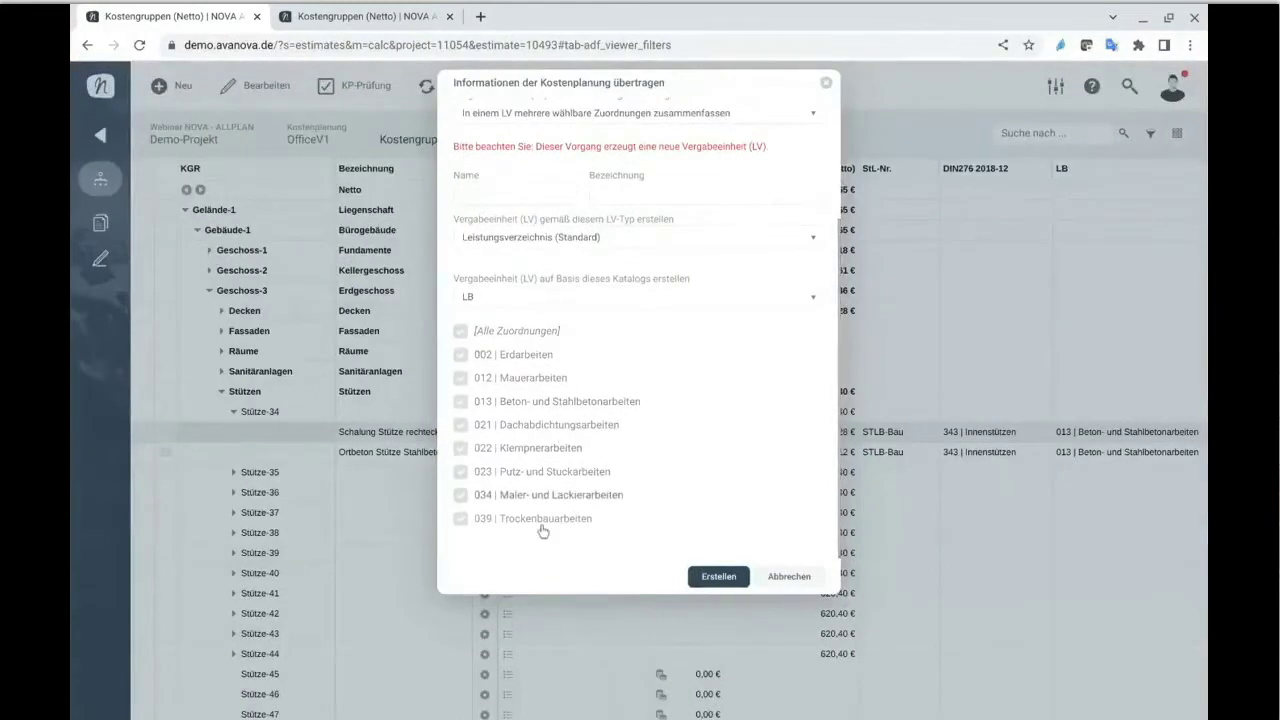
scroll(542, 530, up, 2)
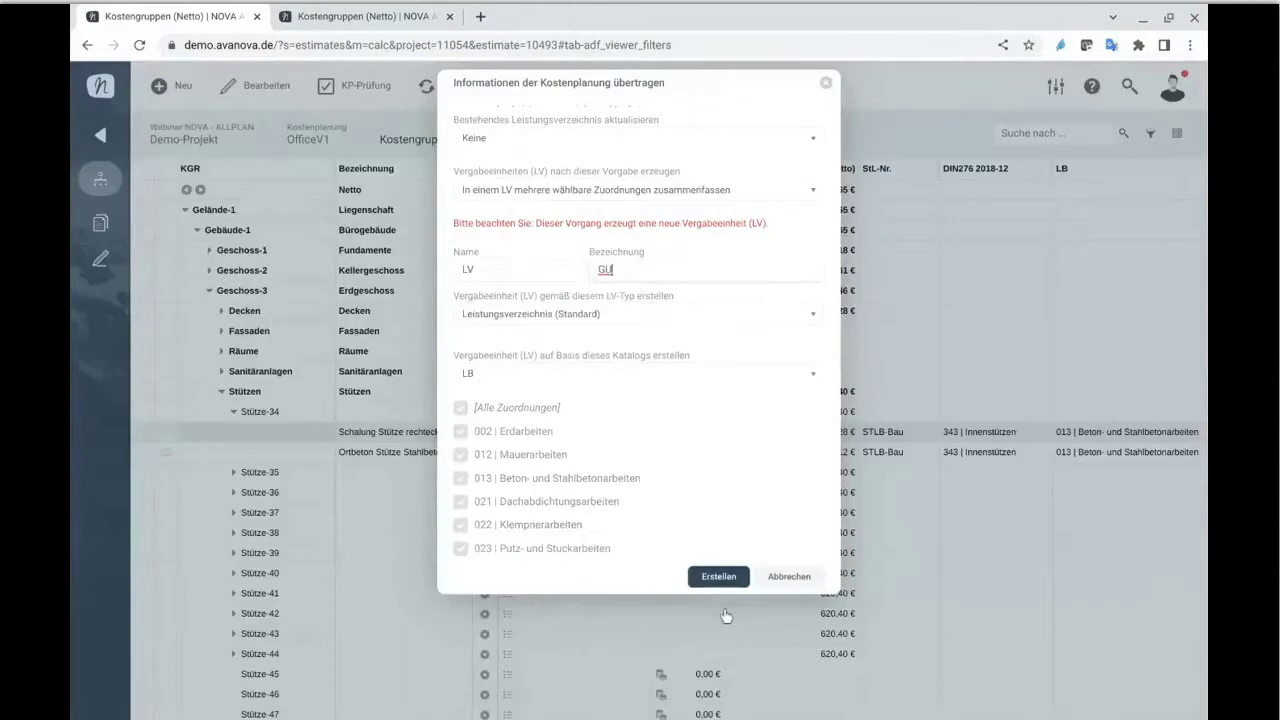
key(Return)
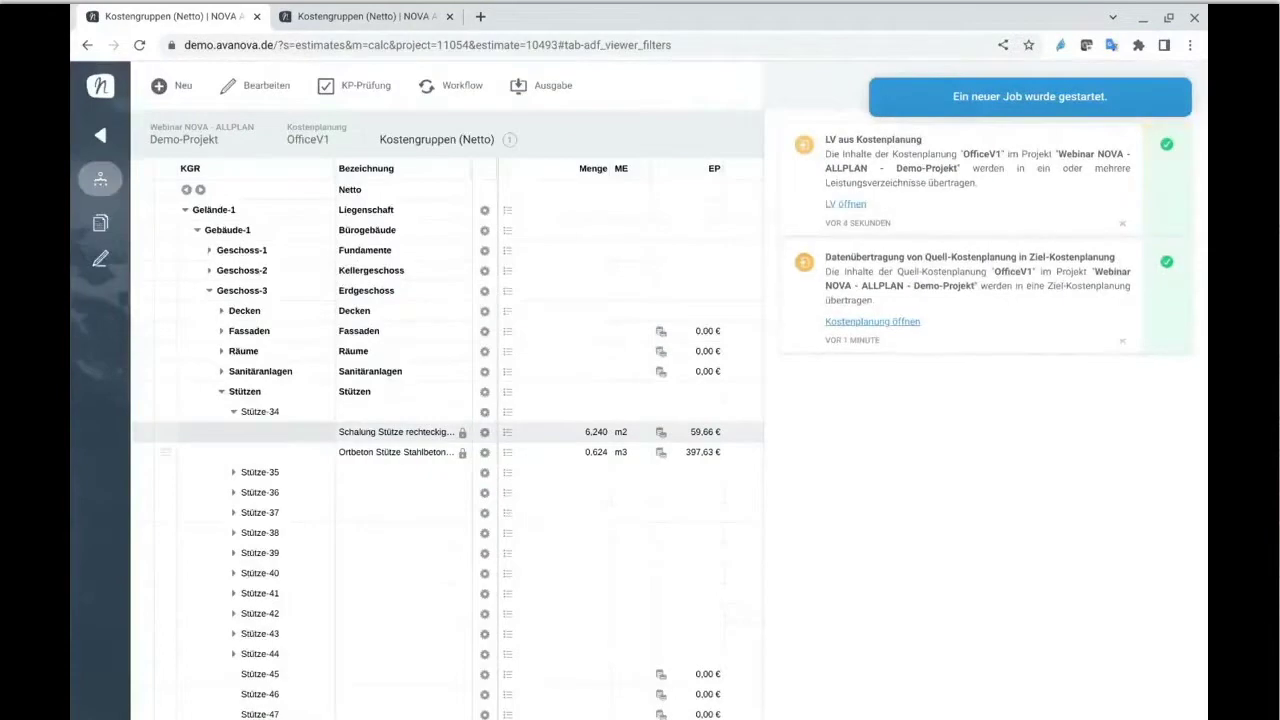
- Open the generated GU bill of quantities and bring up its 3D model viewer
click(847, 208)
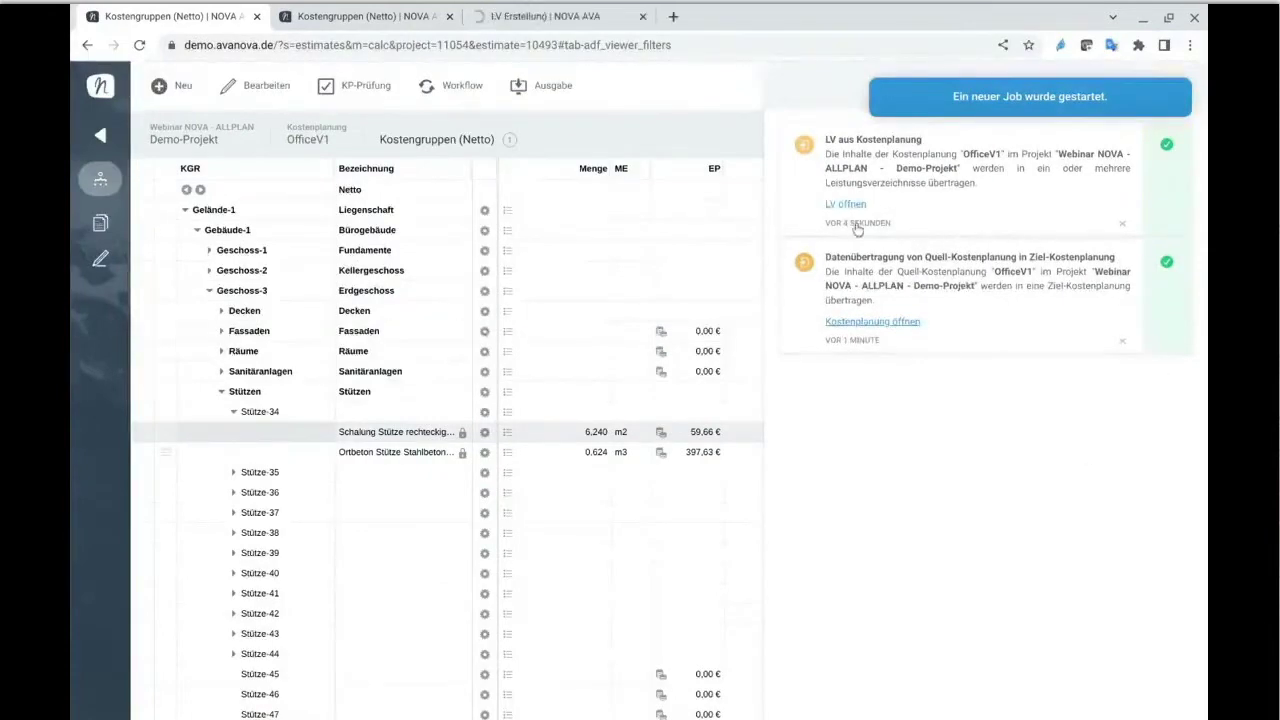
click(521, 18)
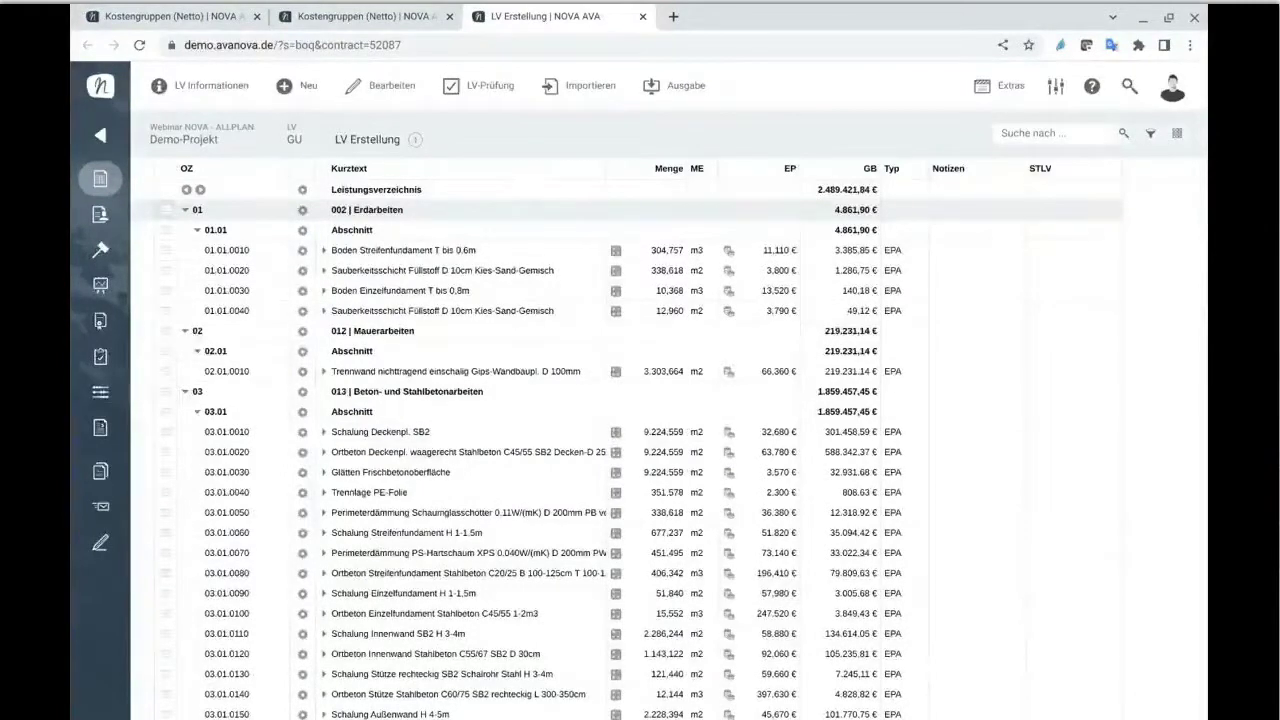
click(1055, 90)
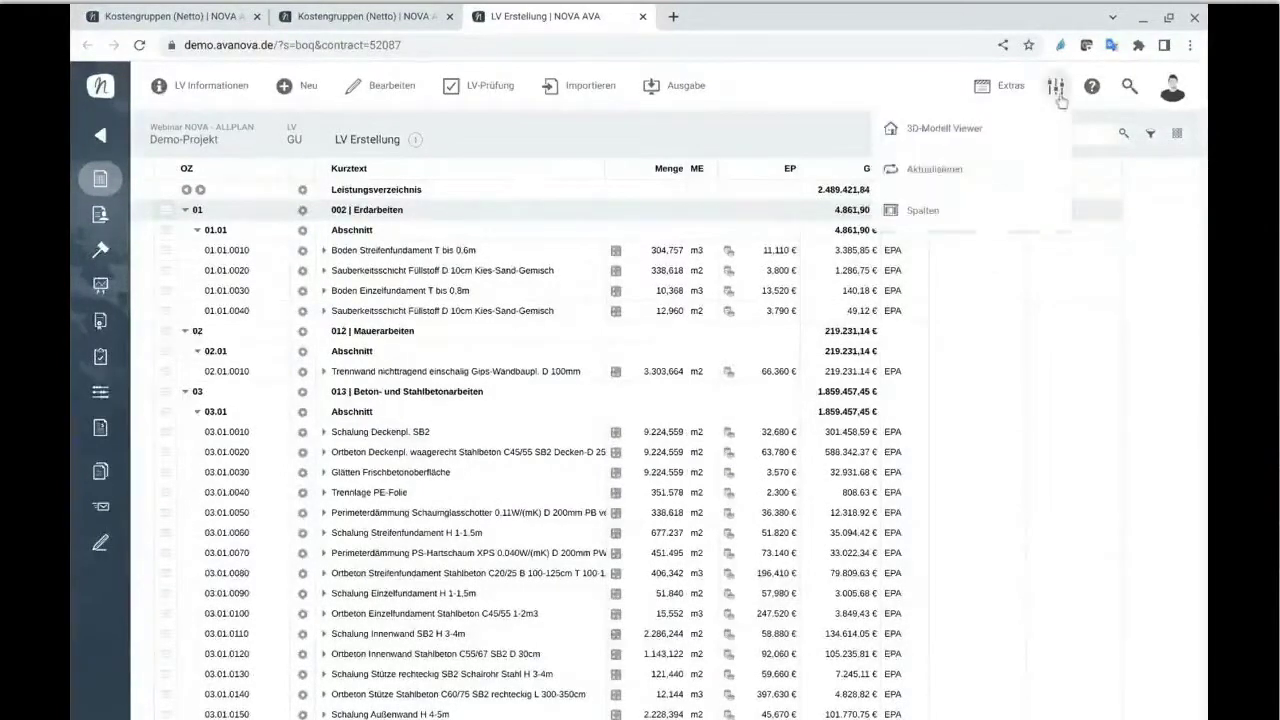
click(1020, 130)
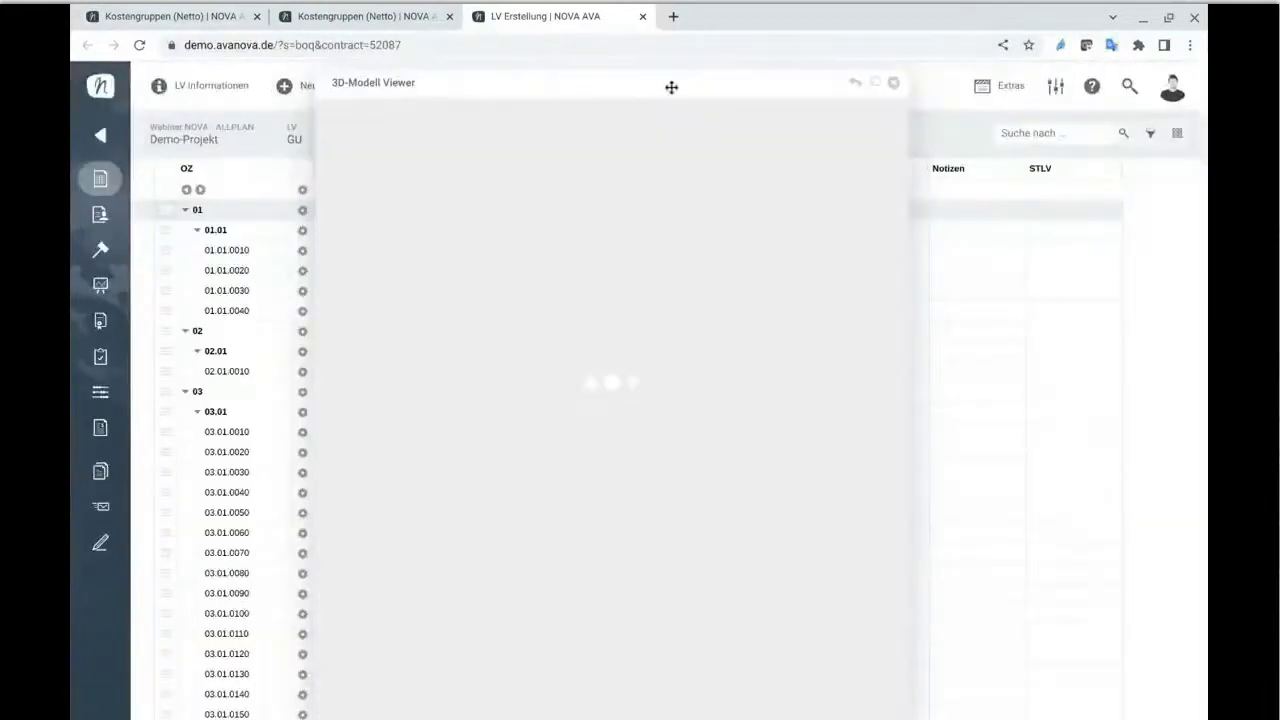
- Examine in the 3D model viewer the components linked to items 01.01.0010 for strip foundation soil and 03.01.0010 for slab formwork
drag(671, 86, 847, 83)
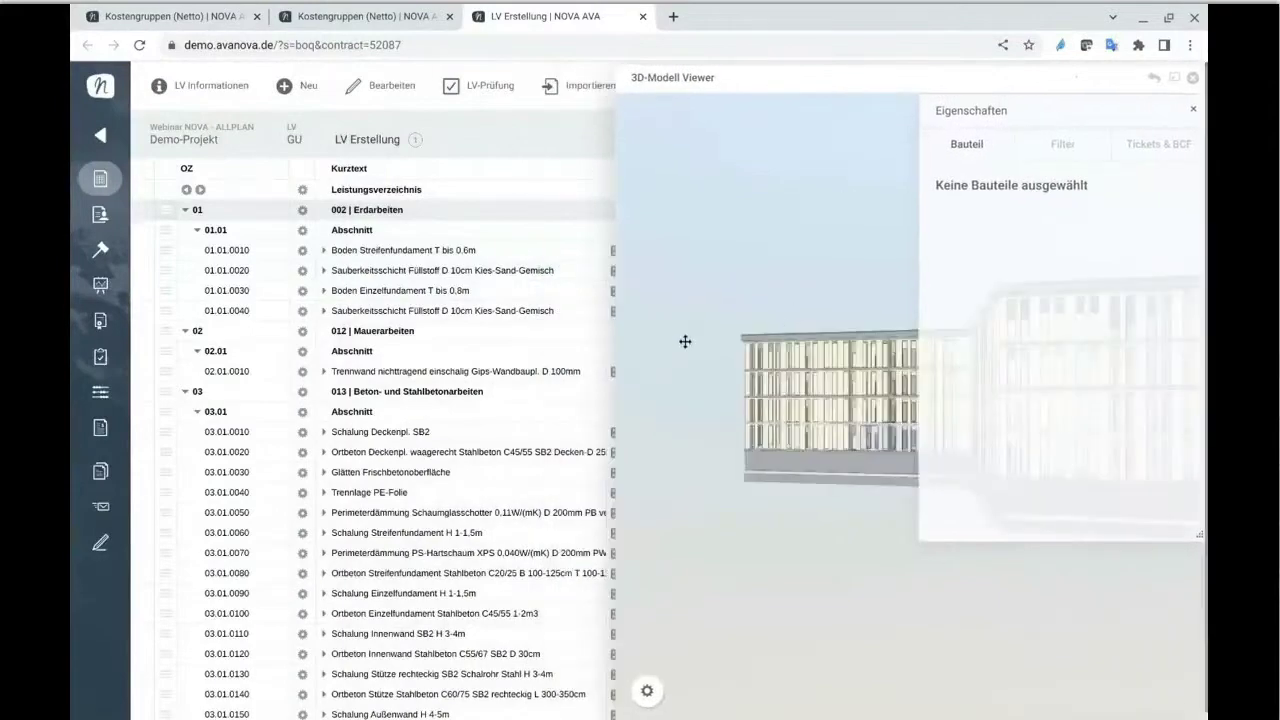
drag(713, 384, 770, 520)
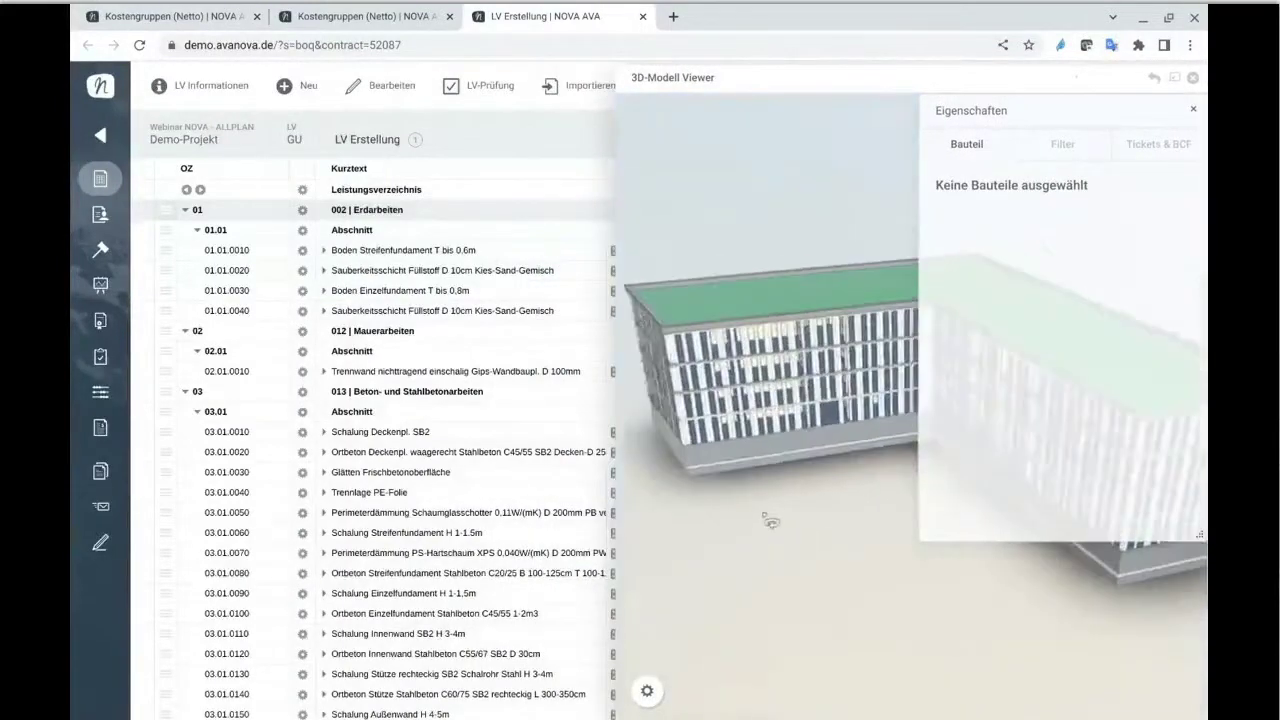
click(236, 252)
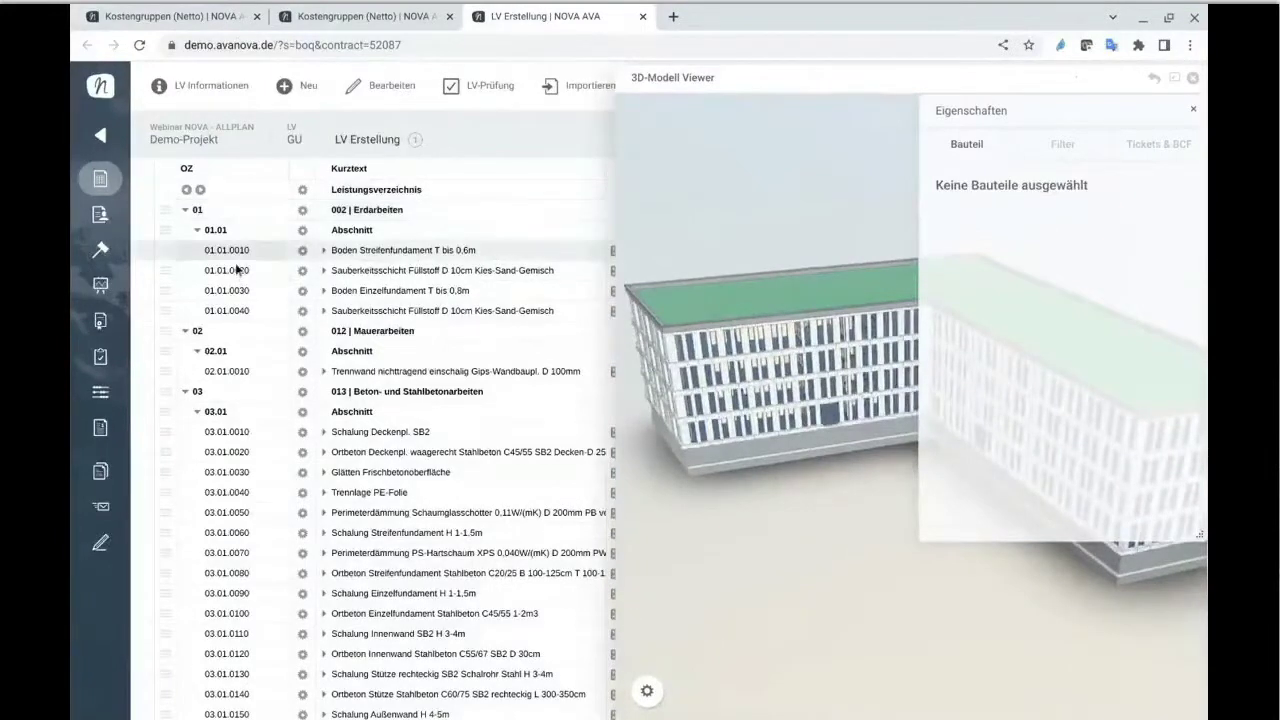
drag(776, 647, 834, 582)
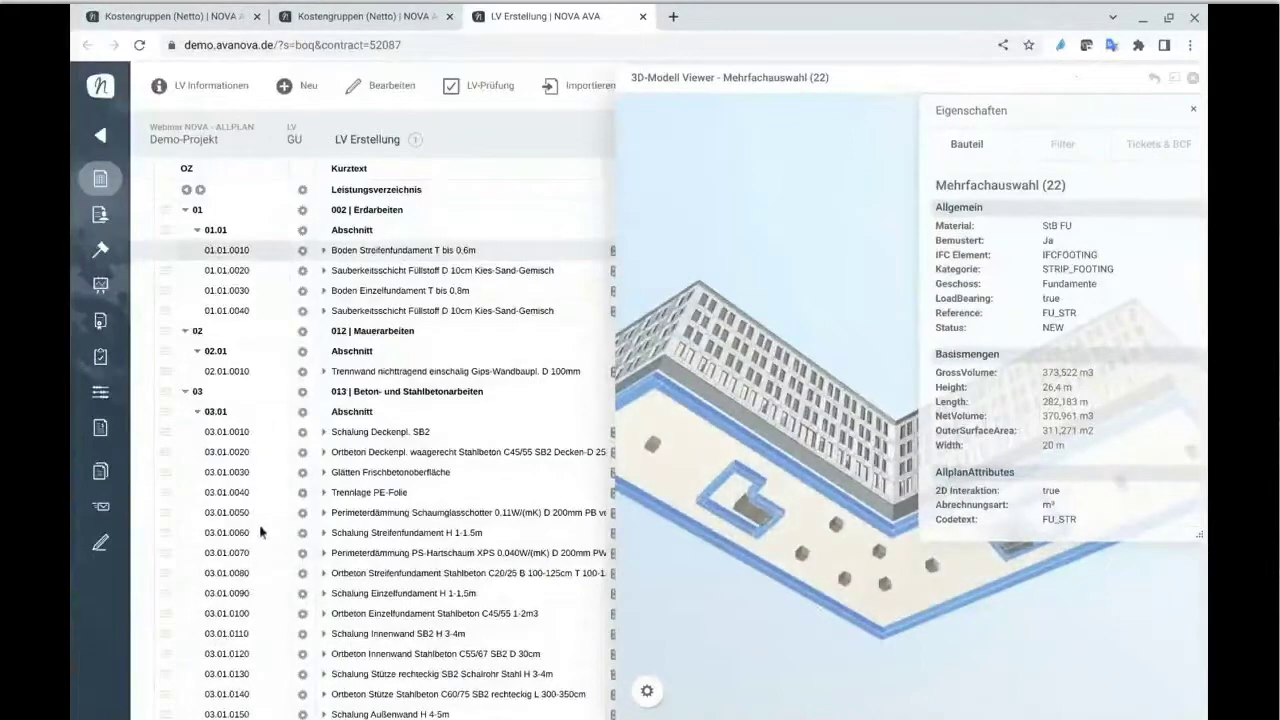
click(254, 458)
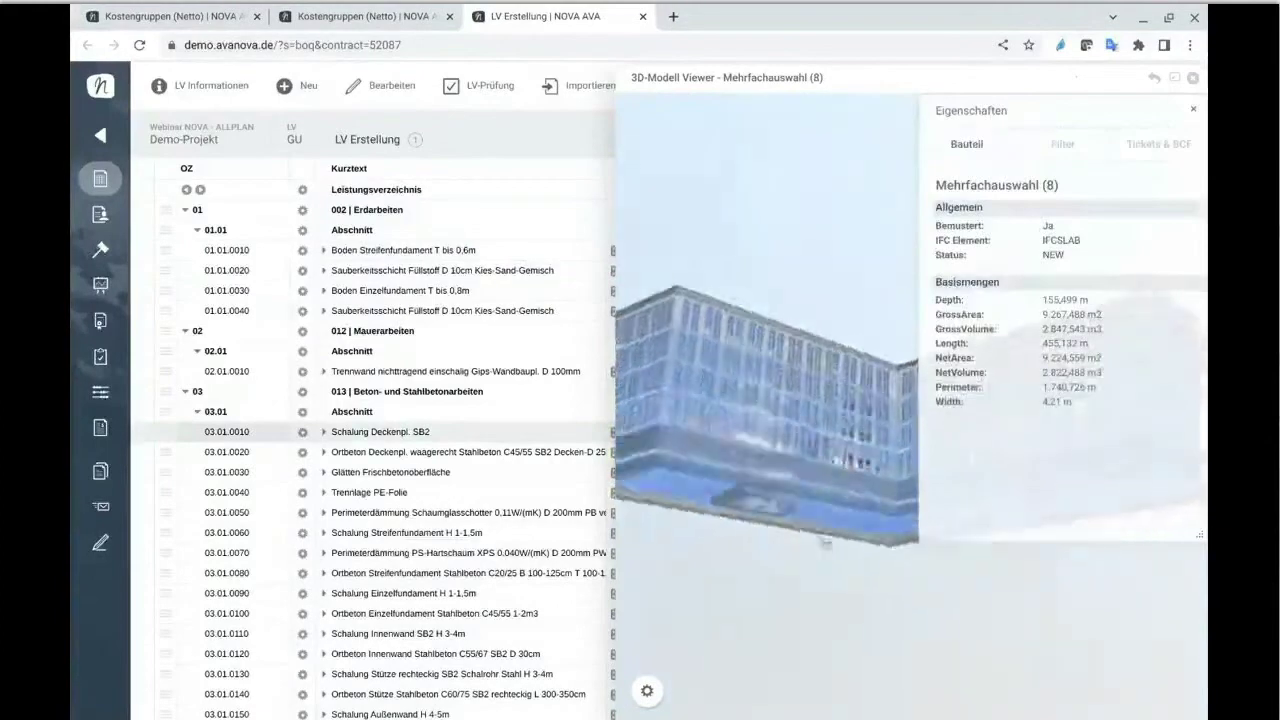
drag(828, 583, 829, 611)
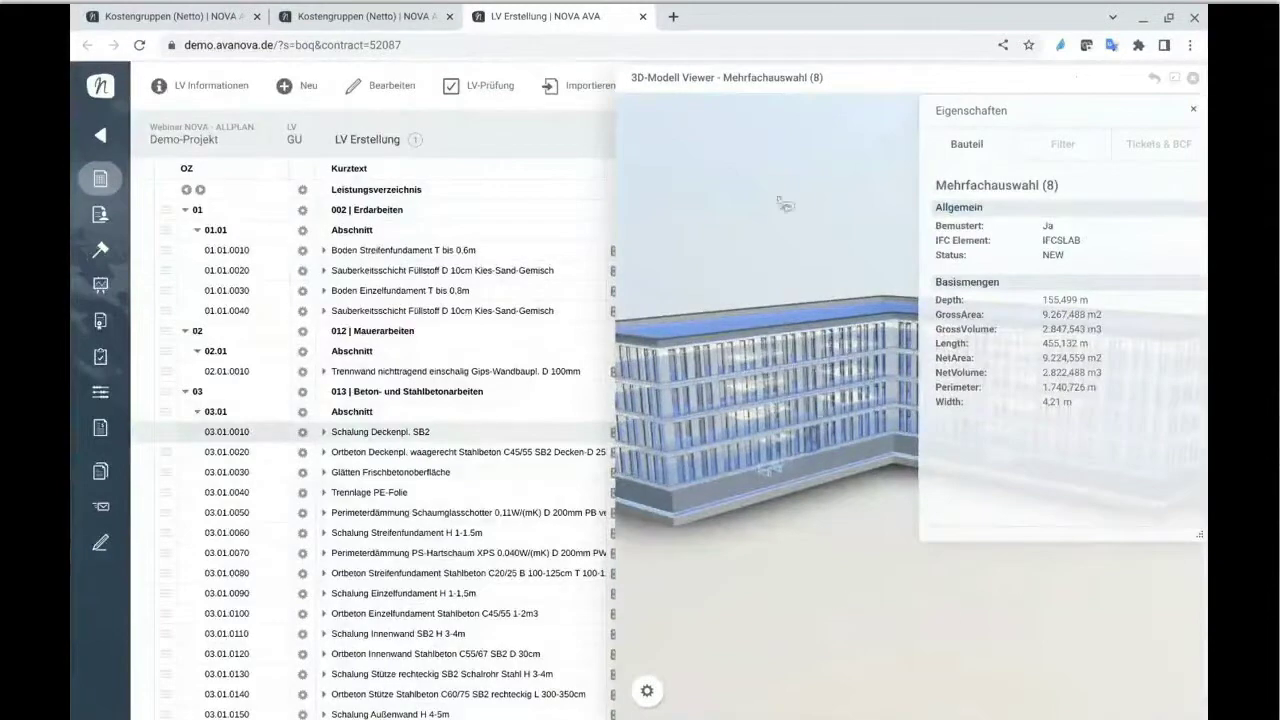
- Review the project's BIM models, cost plan list and DIN276 cost groups, and return to the GU bill of quantities
click(193, 21)
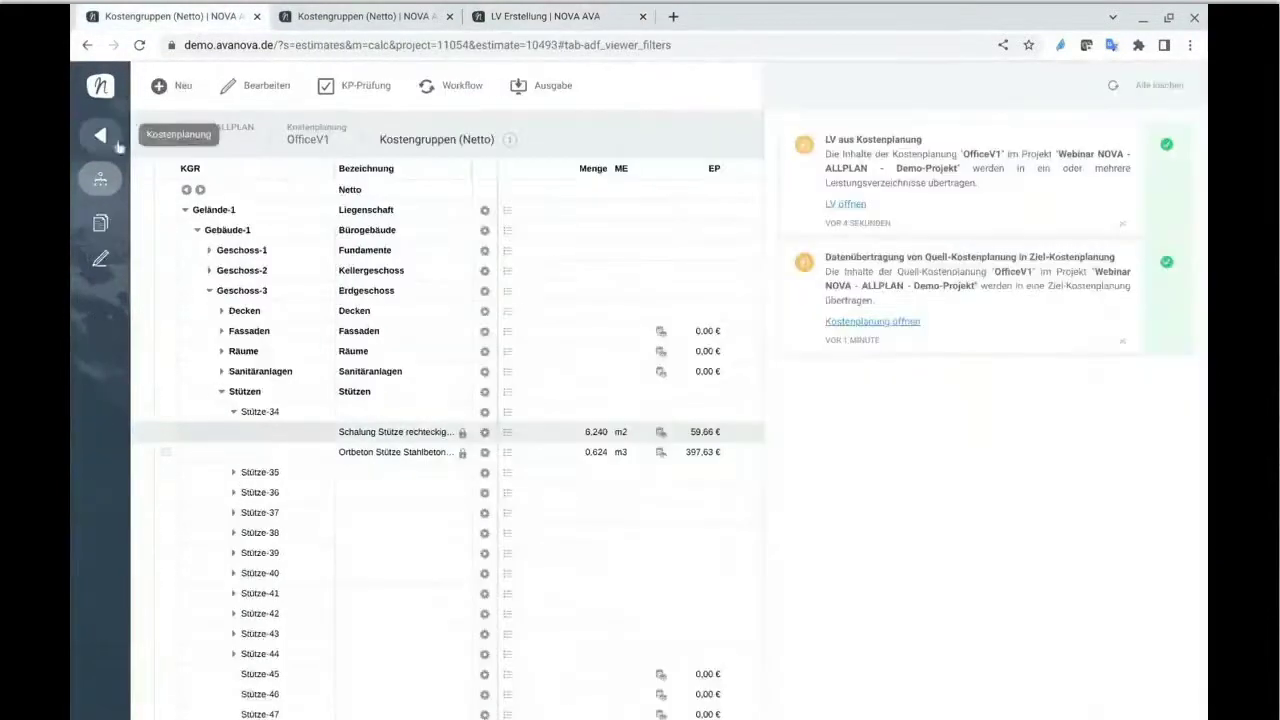
click(107, 145)
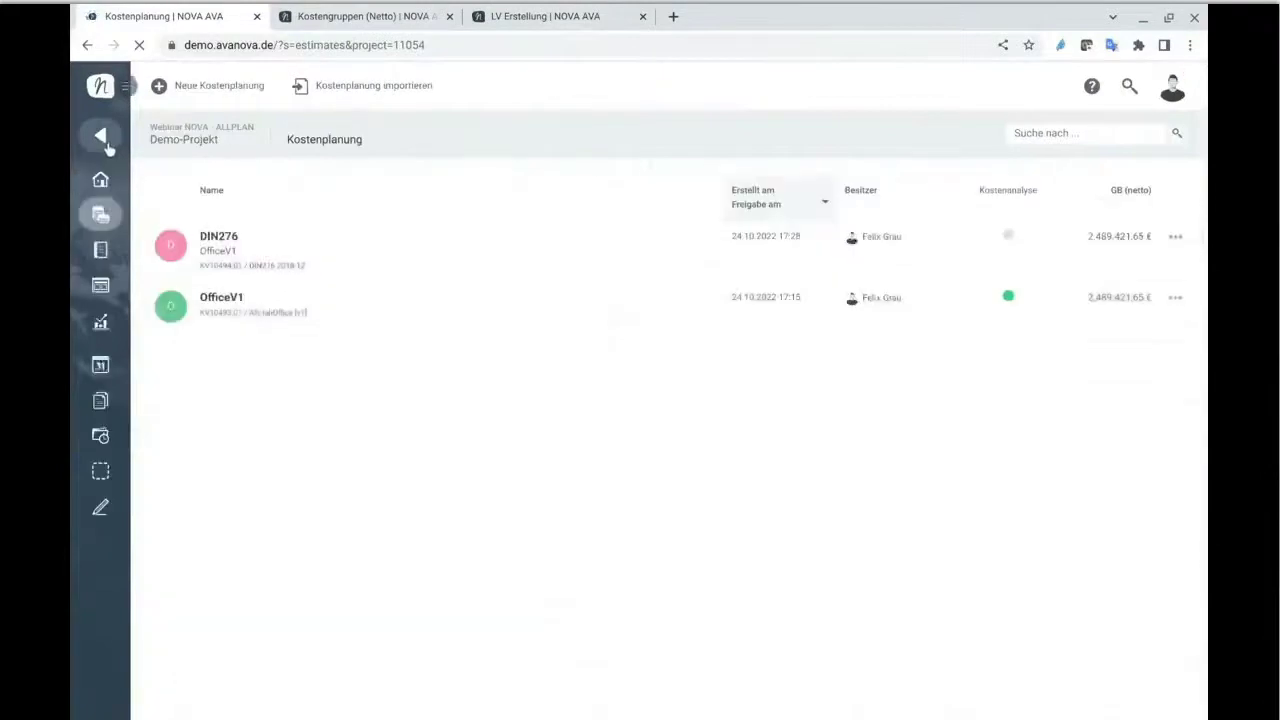
click(101, 184)
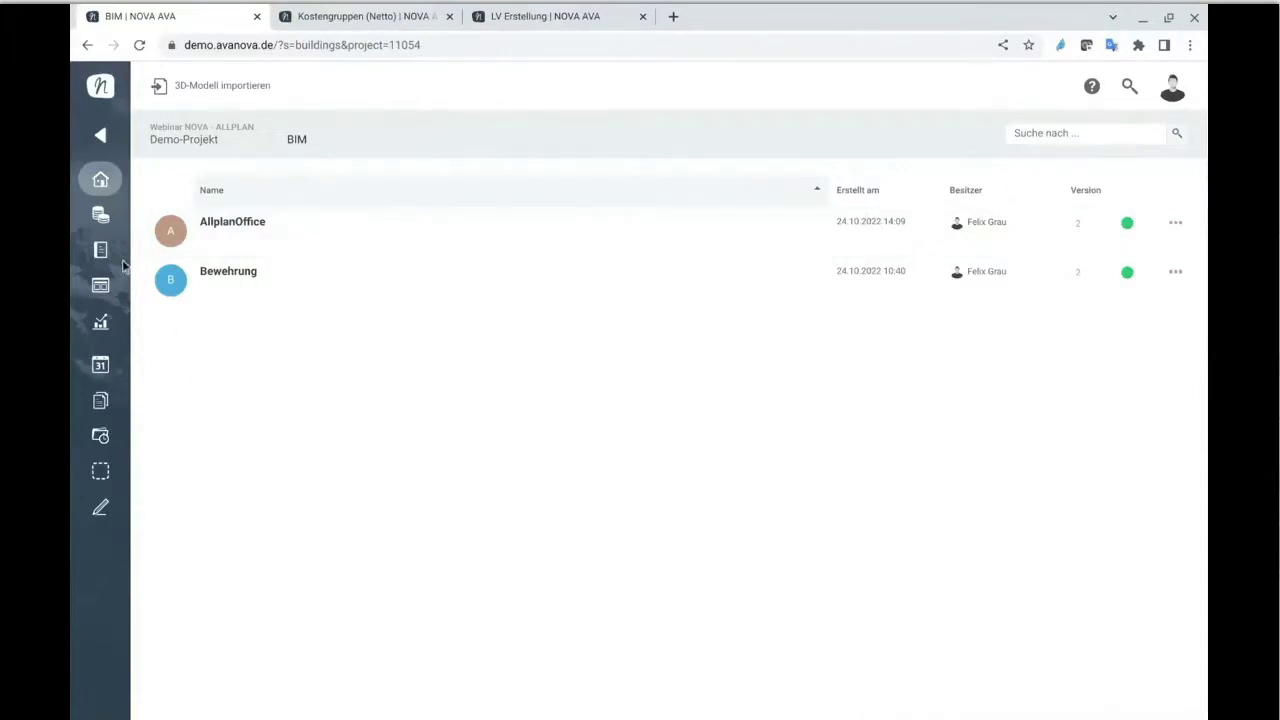
click(101, 225)
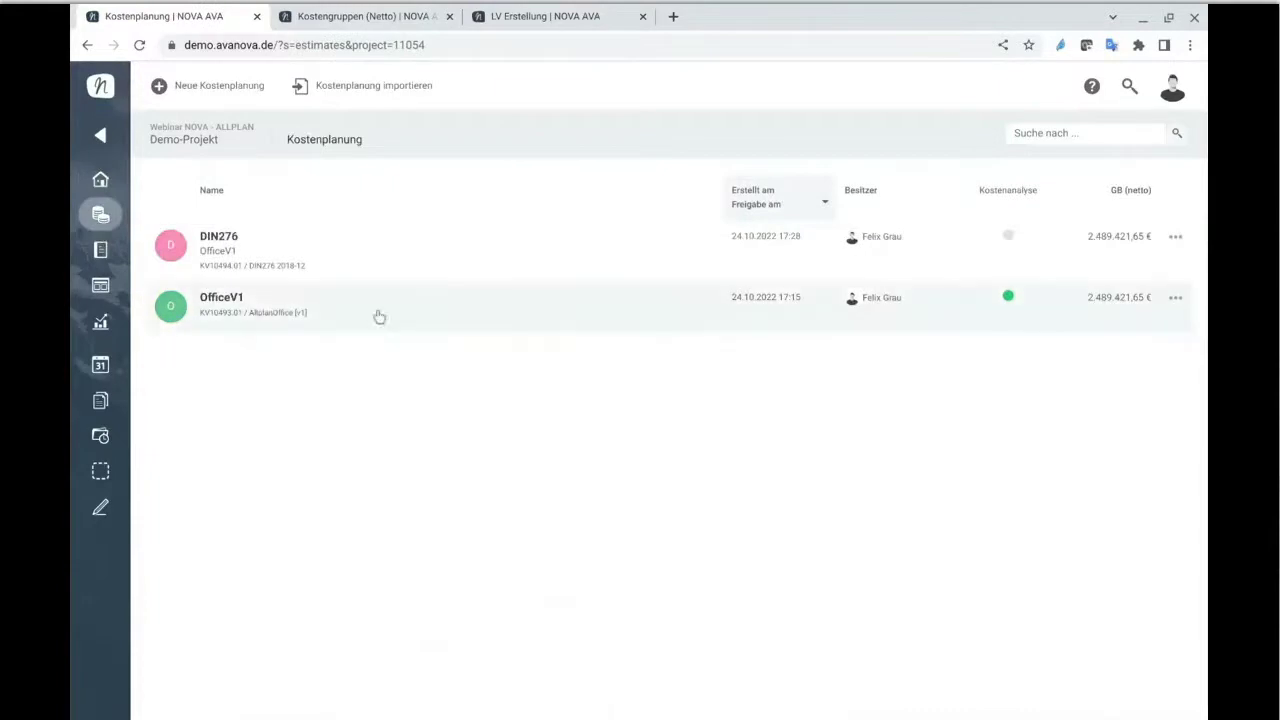
click(371, 20)
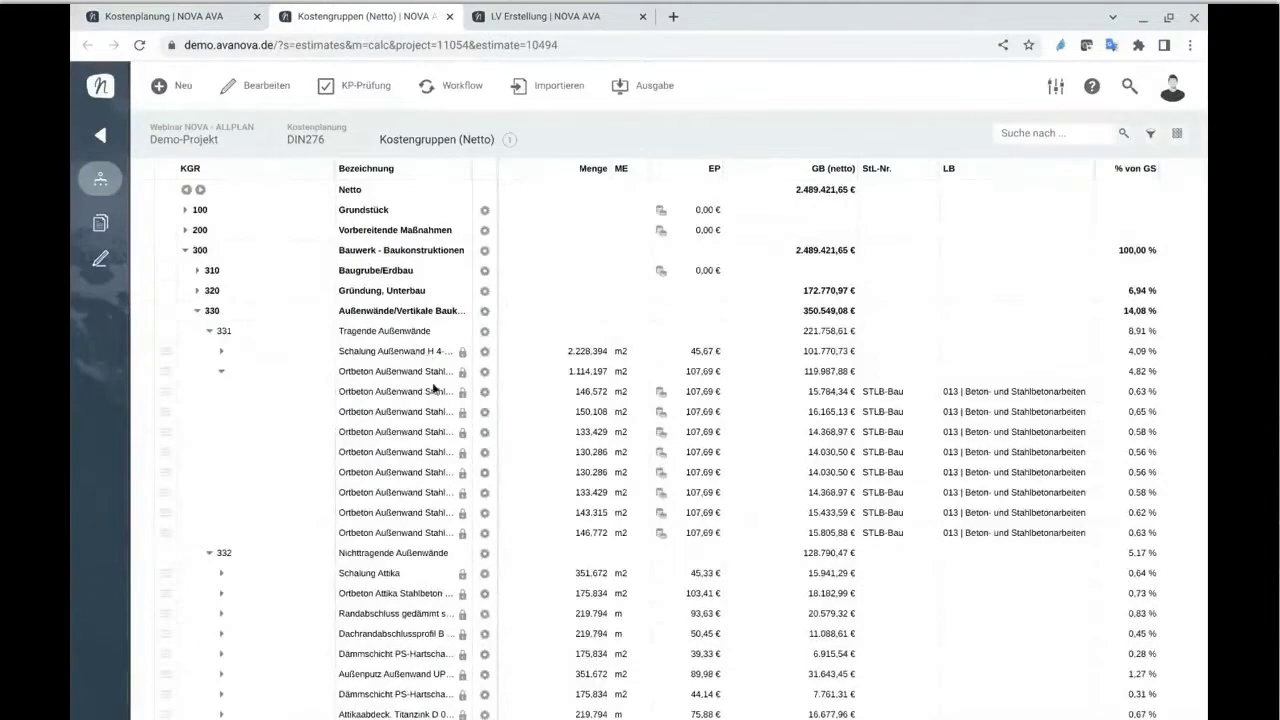
click(580, 20)
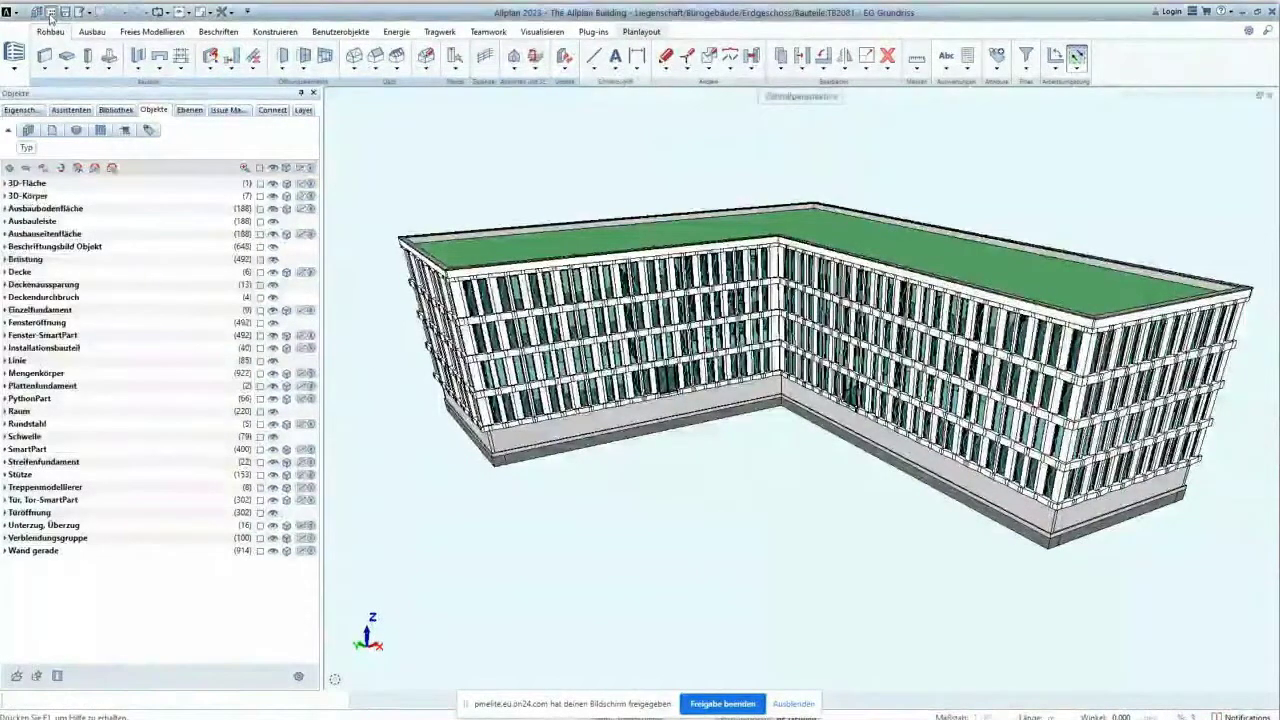
- Switch to Allplan, open the project's building structure and collapse the storeys from Erdgeschoss to 3. Obergeschoss
click(50, 13)
drag(468, 128, 458, 113)
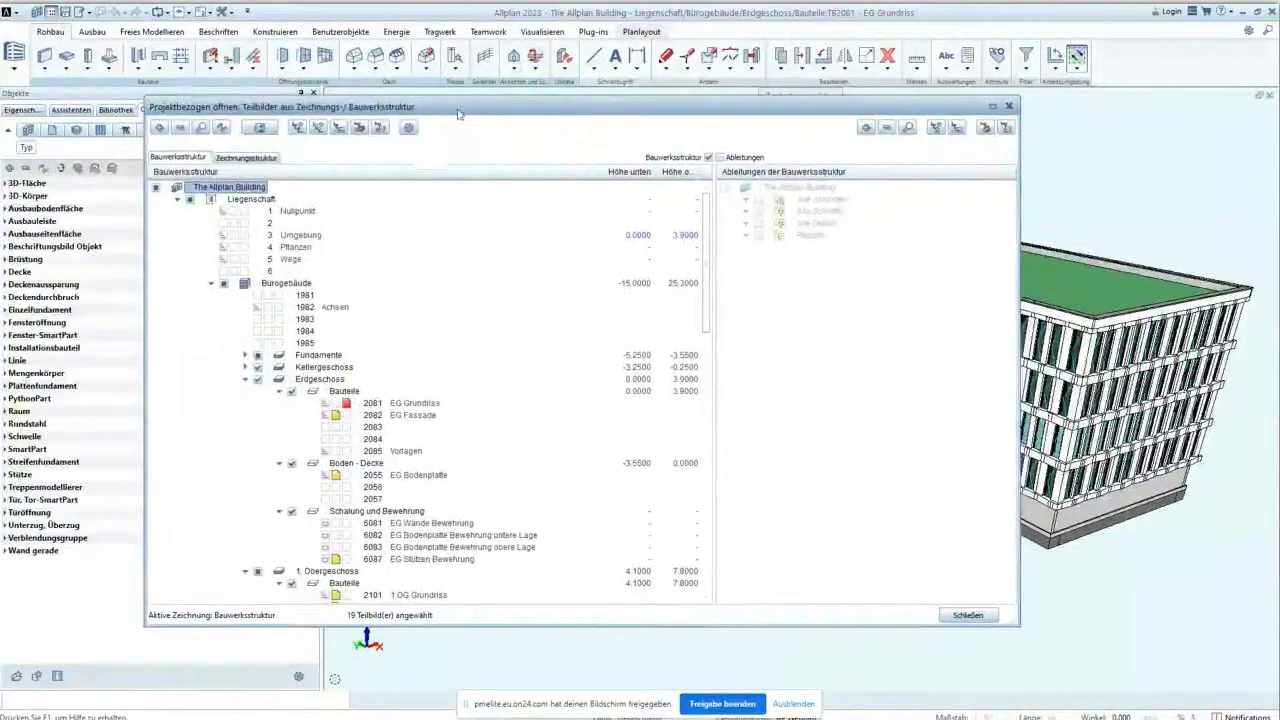
click(245, 379)
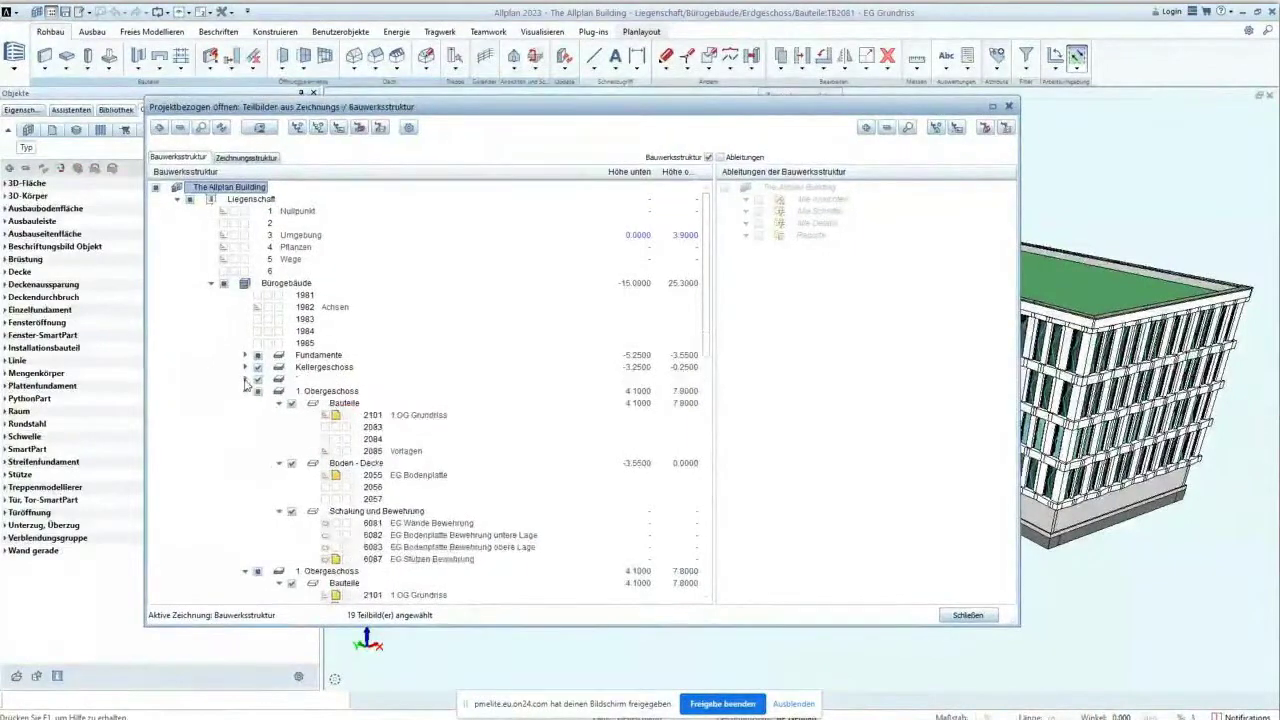
click(245, 391)
click(245, 403)
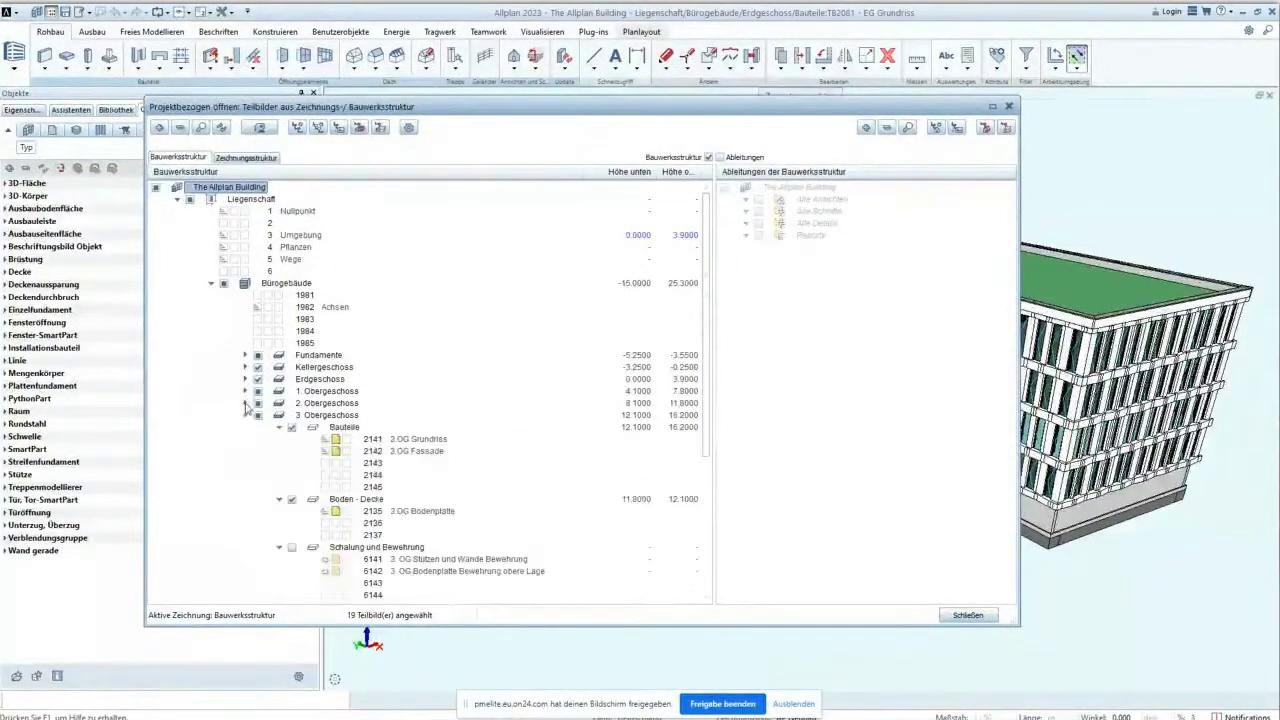
click(245, 415)
- Load only the Erdgeschoss drawing files of the Bürogebäude and close the building structure
click(223, 284)
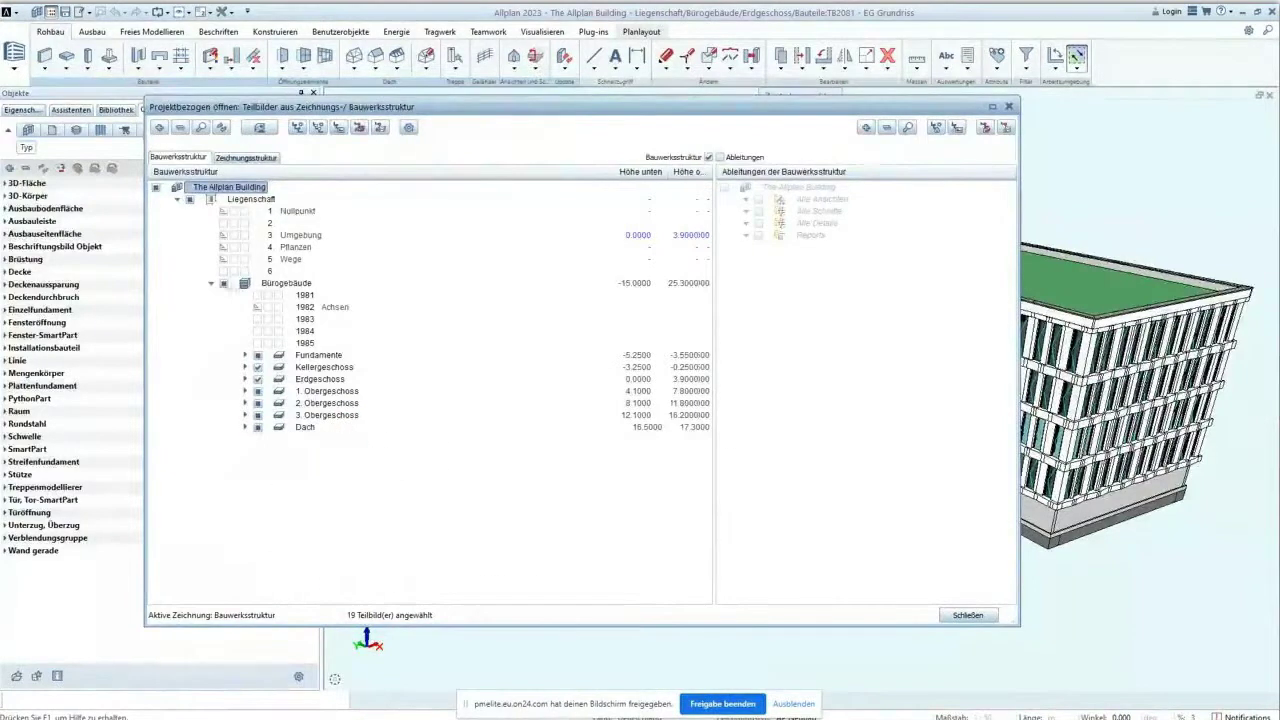
click(258, 379)
click(245, 379)
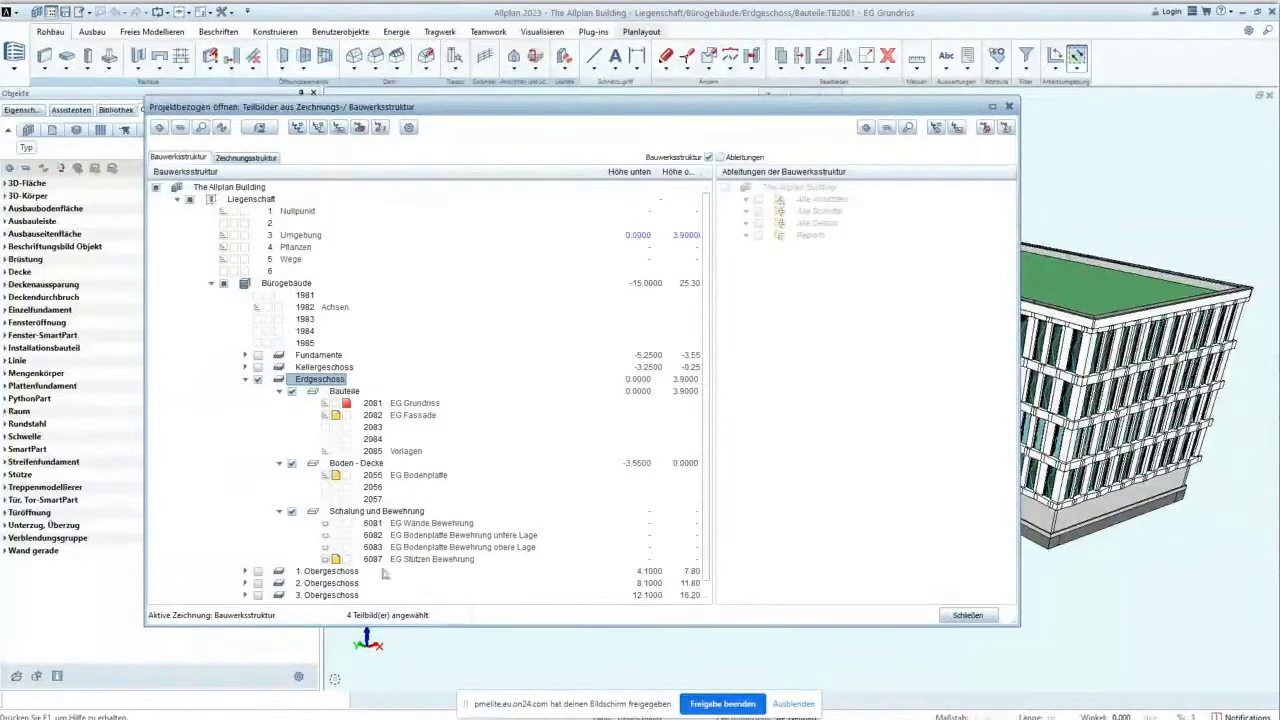
click(975, 619)
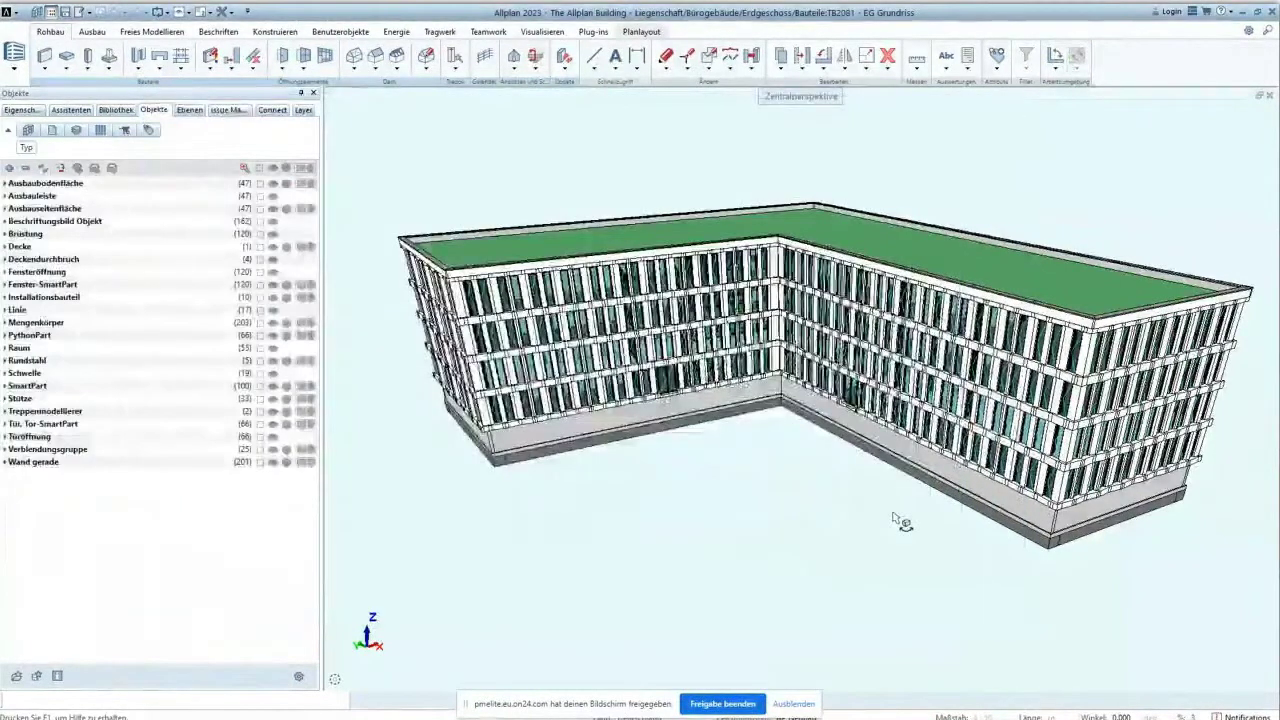
- Hide all ground-floor object types except the columns (Stütze) and their reinforcement (PythonPart and Rundstahl)
drag(898, 520, 872, 440)
scroll(872, 440, up, 5)
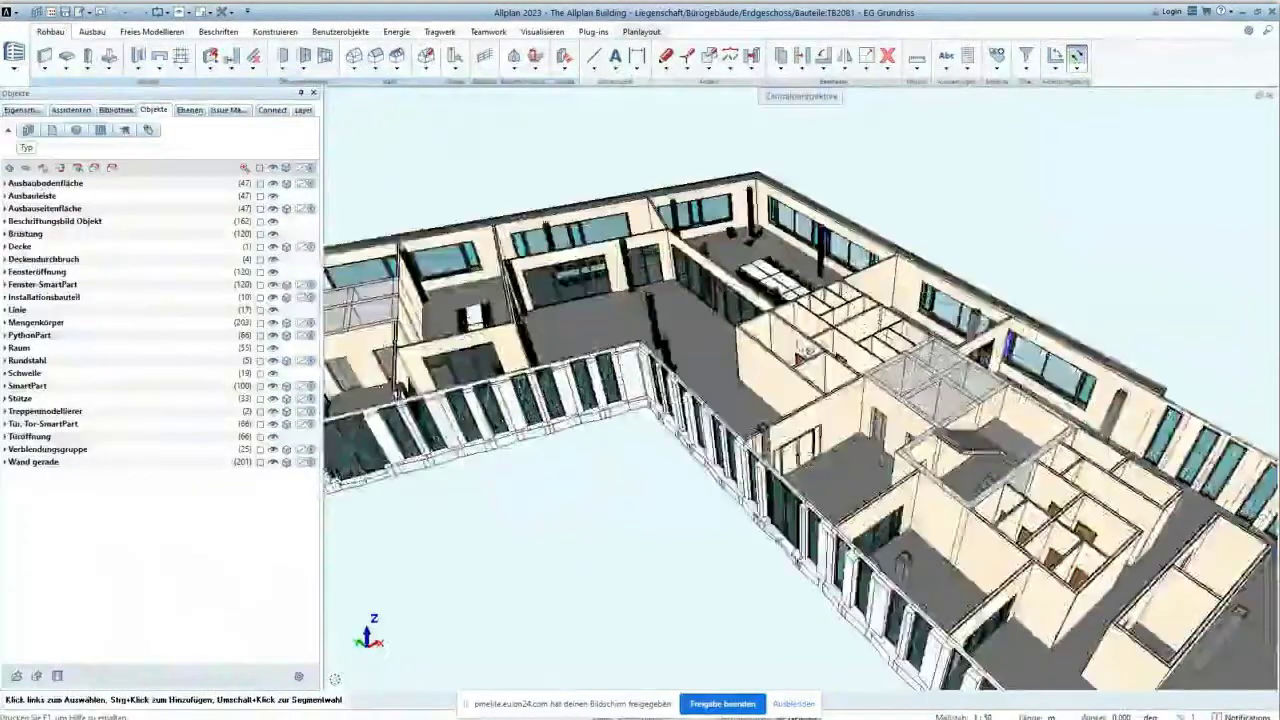
scroll(872, 440, down, 3)
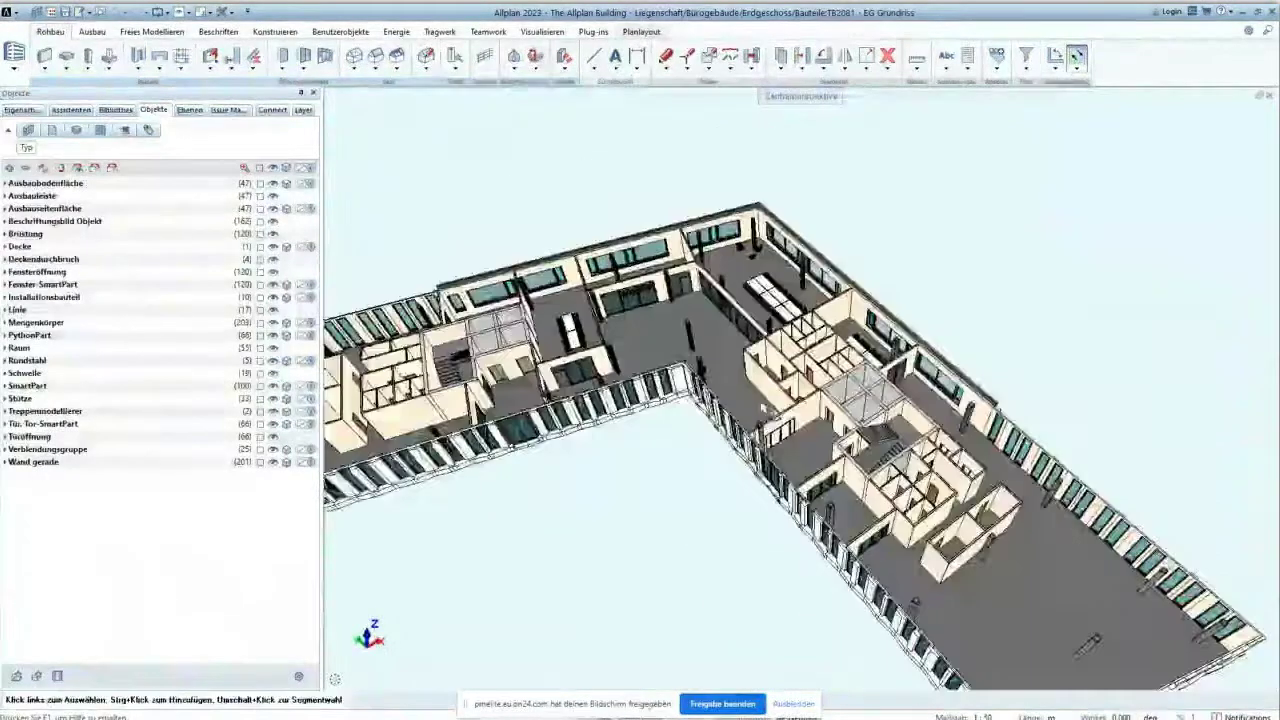
scroll(872, 440, down, 1)
click(273, 168)
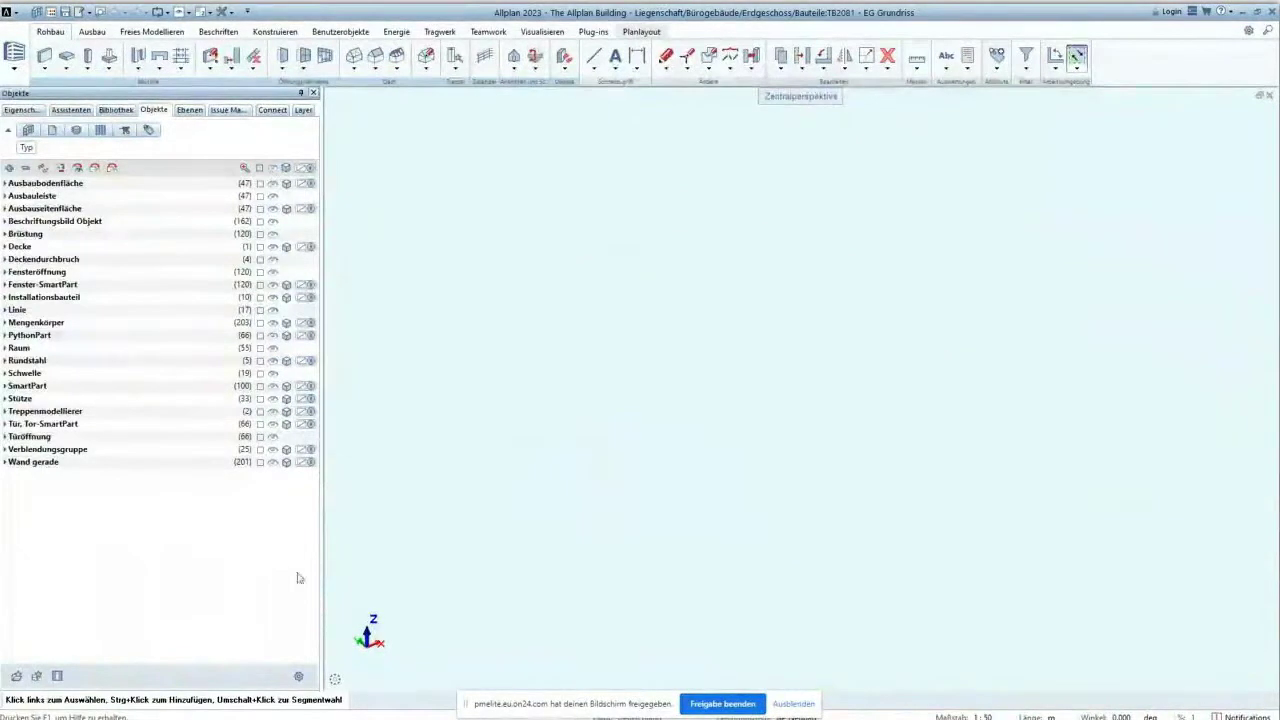
click(273, 399)
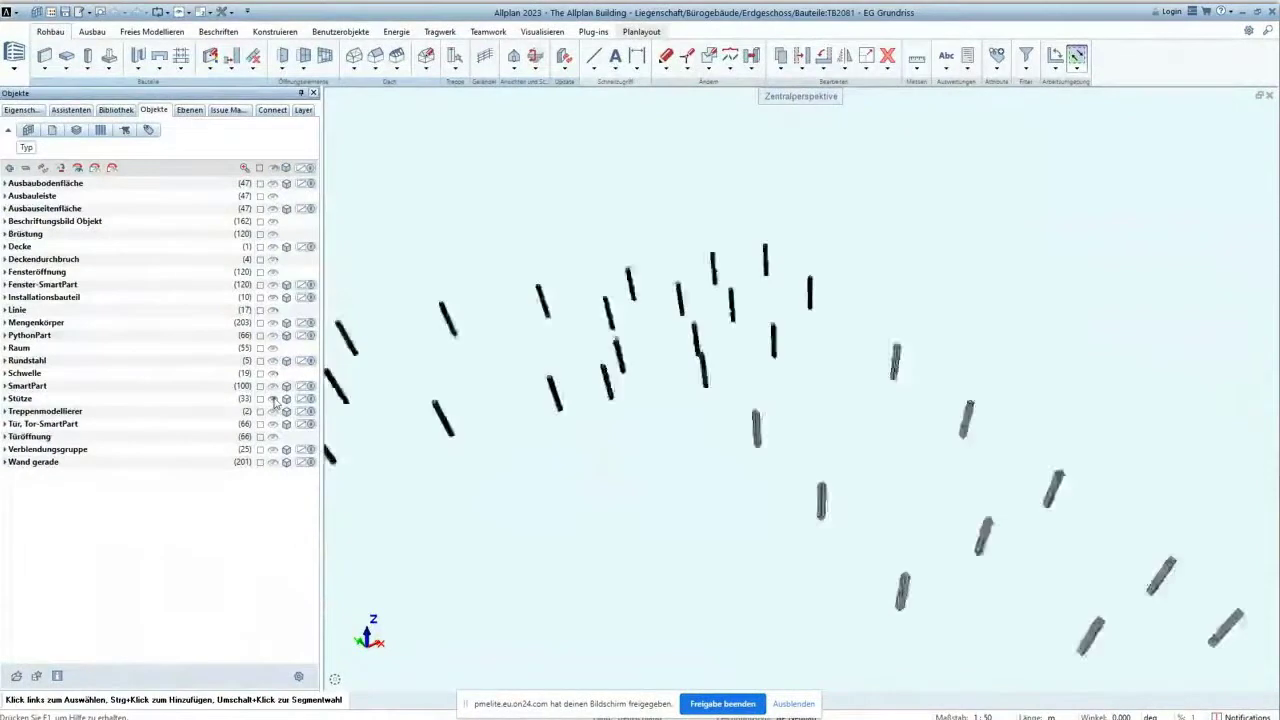
click(273, 337)
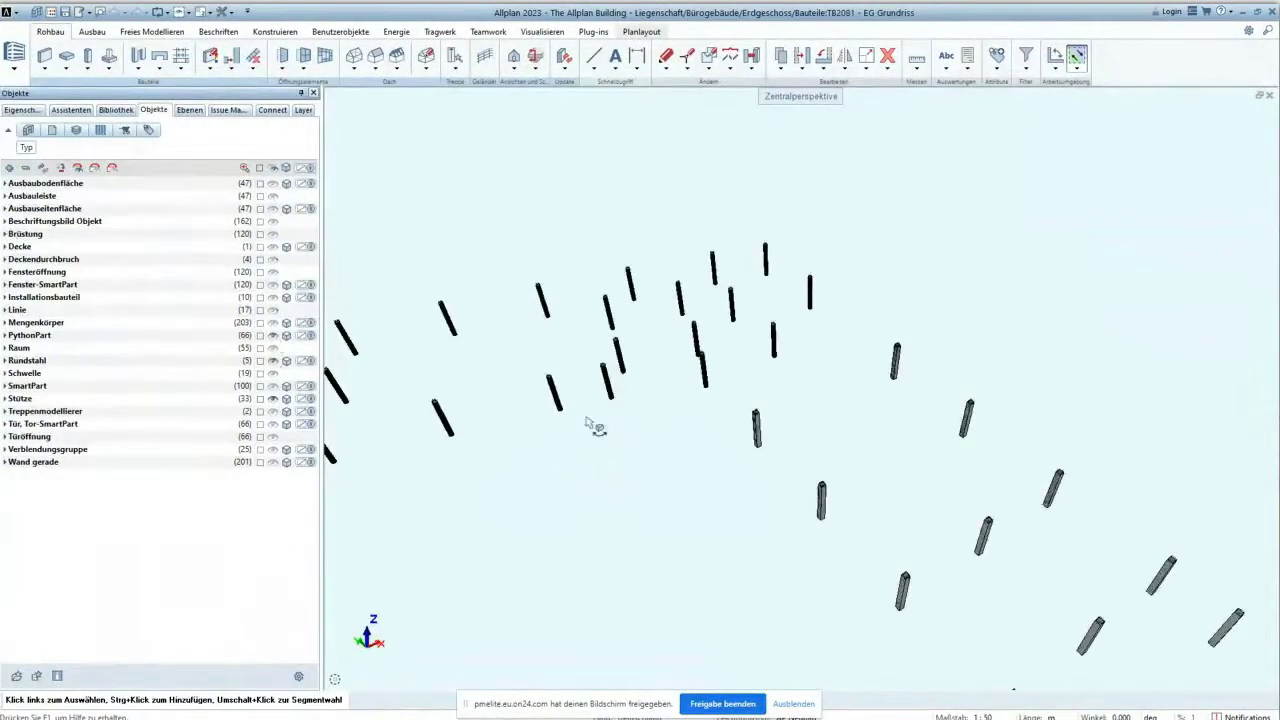
- Examine the columns' reinforcement in the Draht wireframe display, and restore the Kanten display
scroll(748, 434, up, 5)
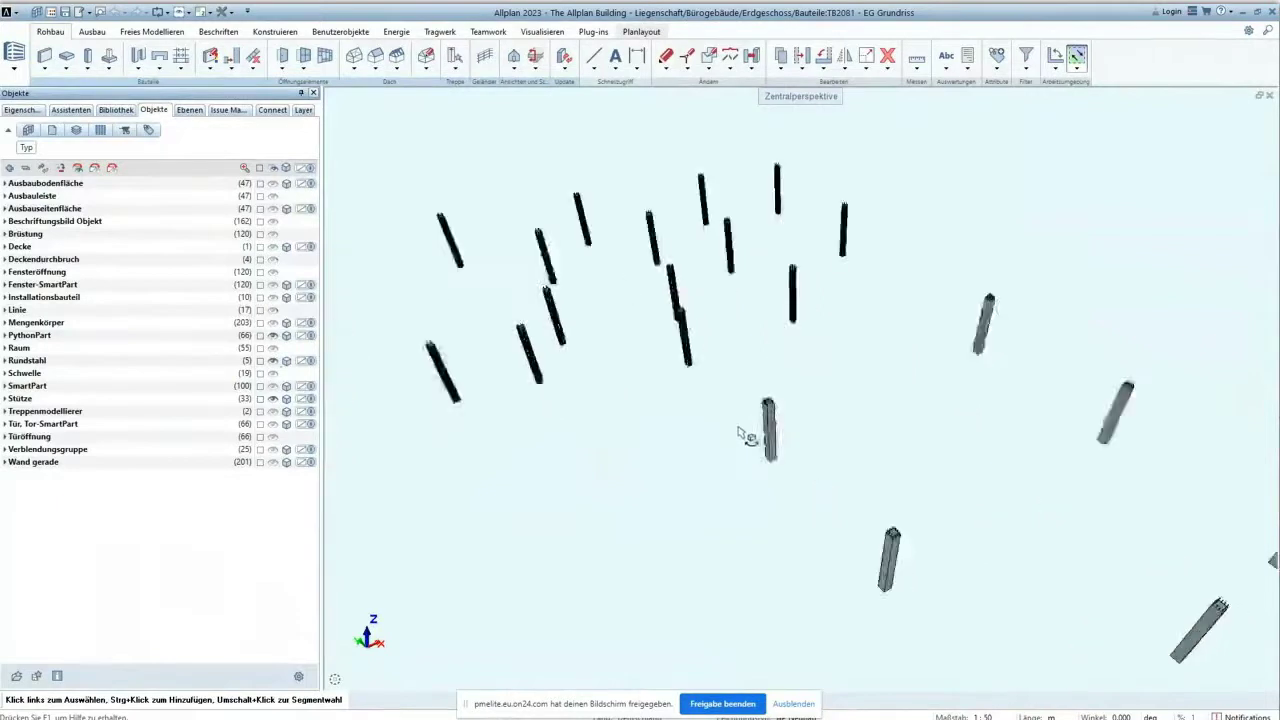
drag(773, 398, 826, 406)
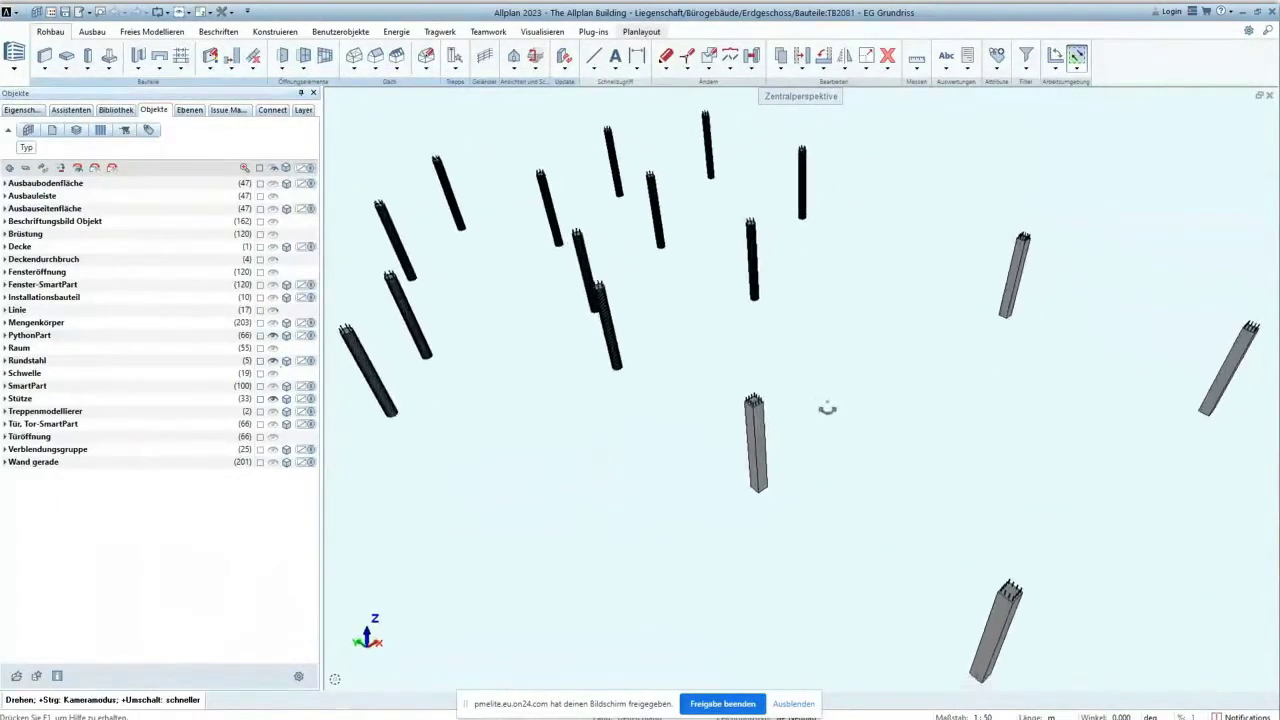
click(1246, 681)
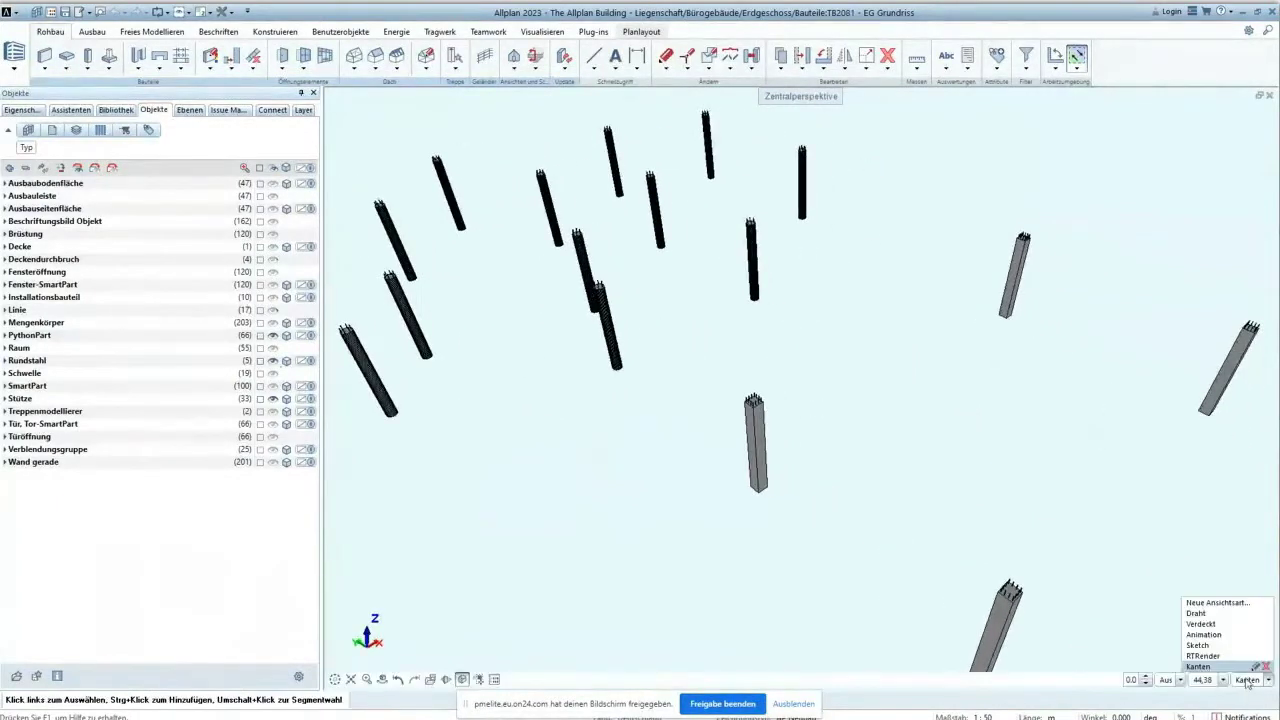
click(1208, 614)
scroll(771, 455, up, 5)
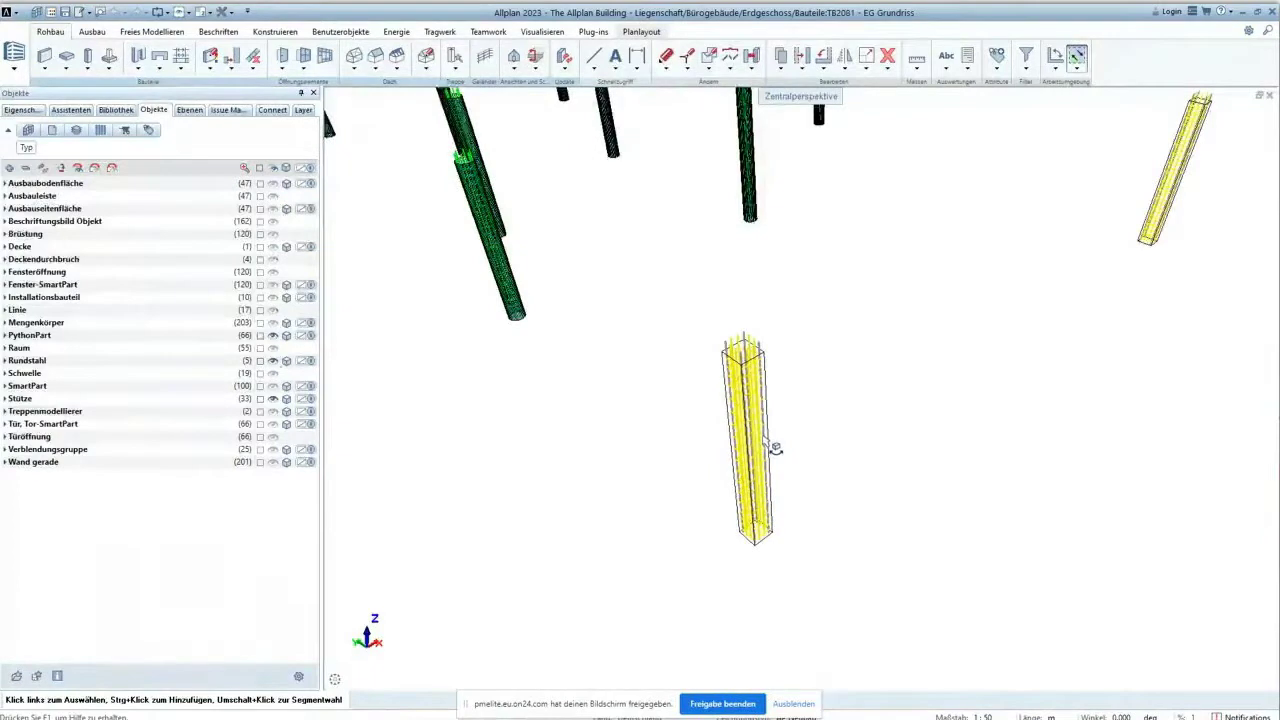
scroll(776, 447, down, 3)
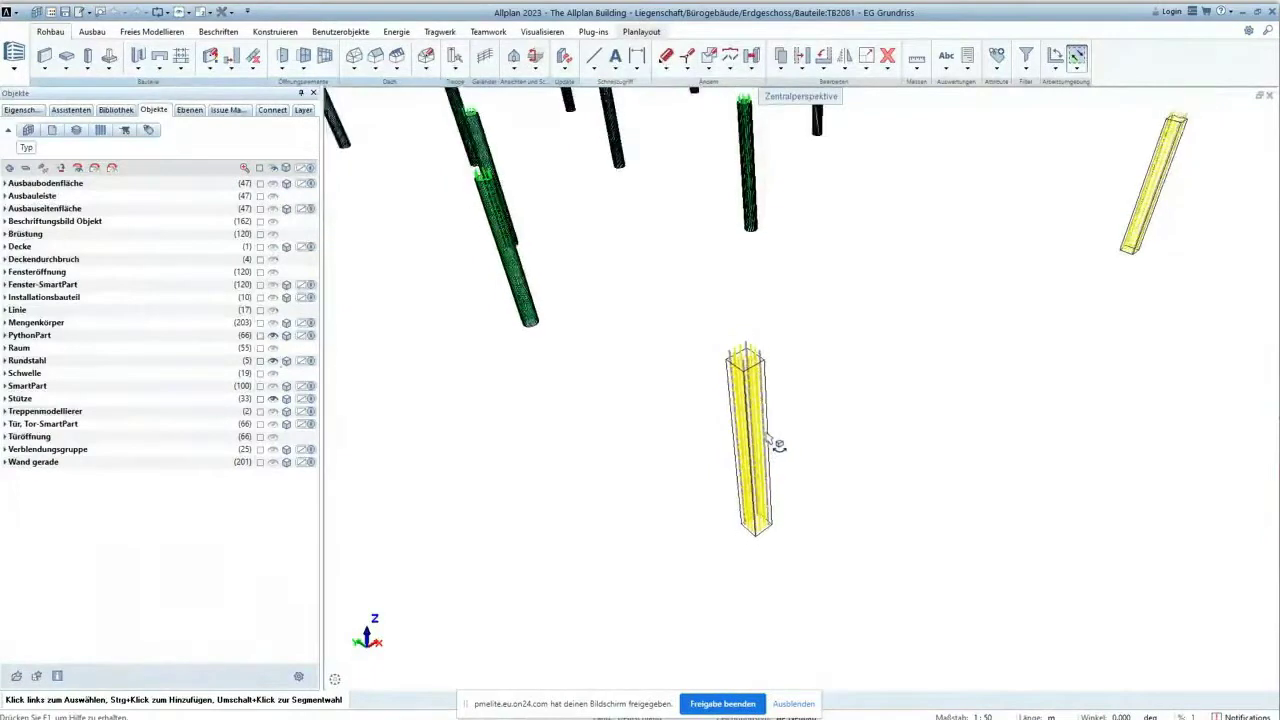
scroll(777, 444, down, 4)
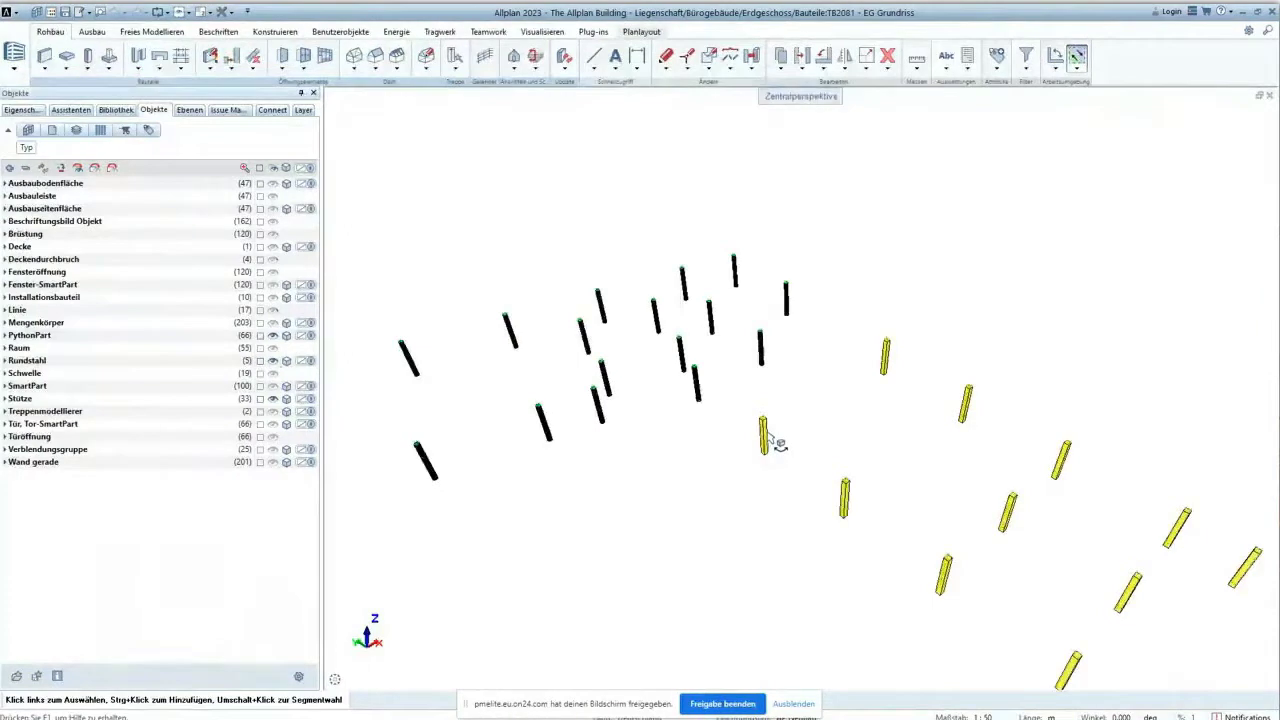
shift+middle_drag(768, 428, 623, 249)
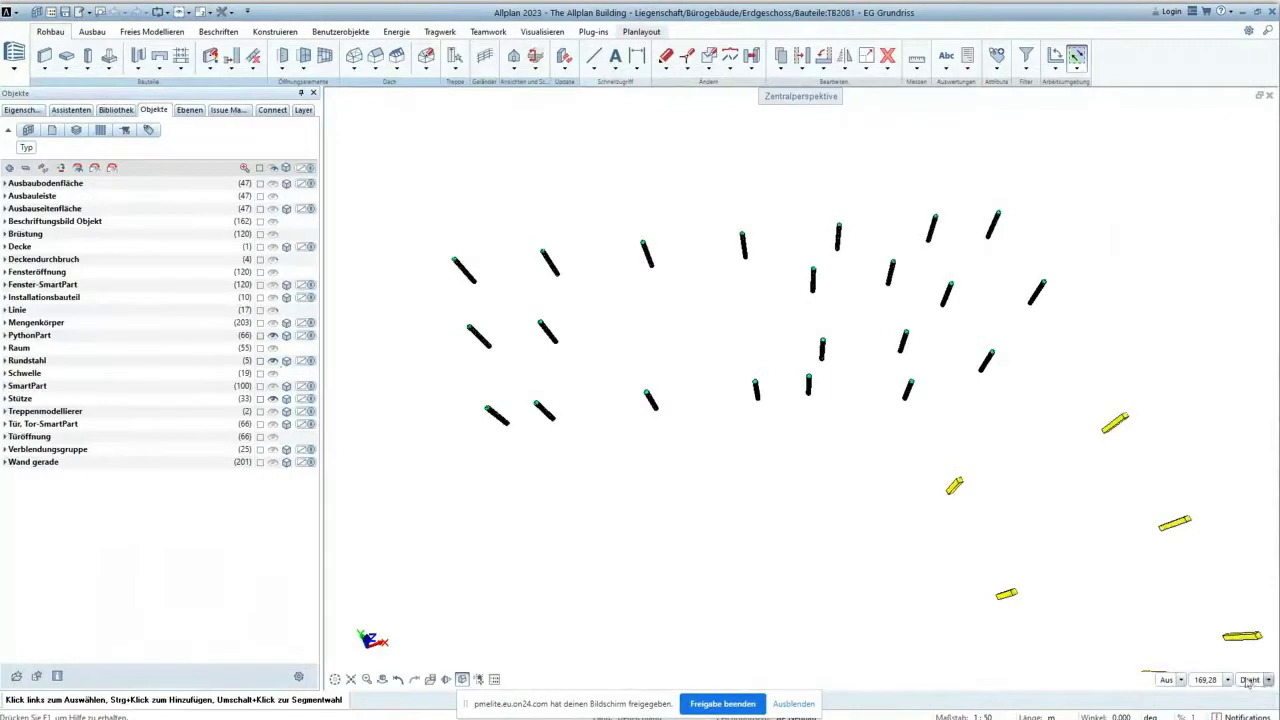
click(1268, 680)
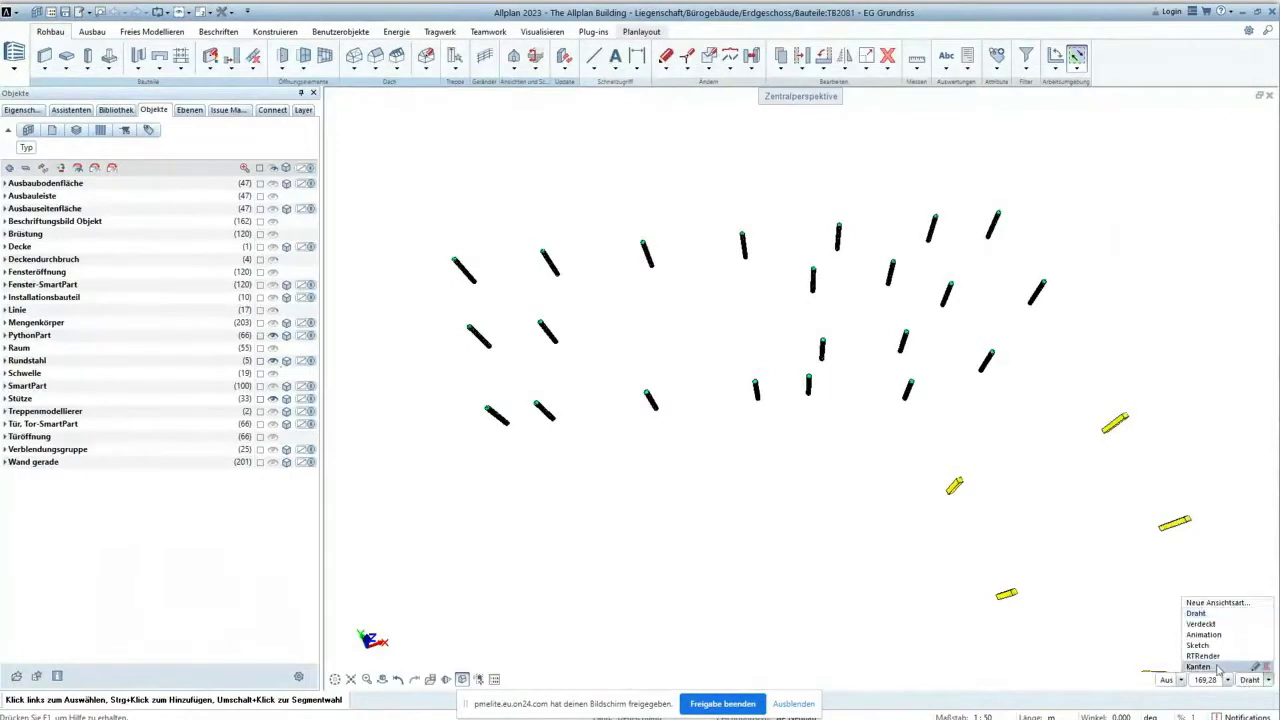
click(1203, 656)
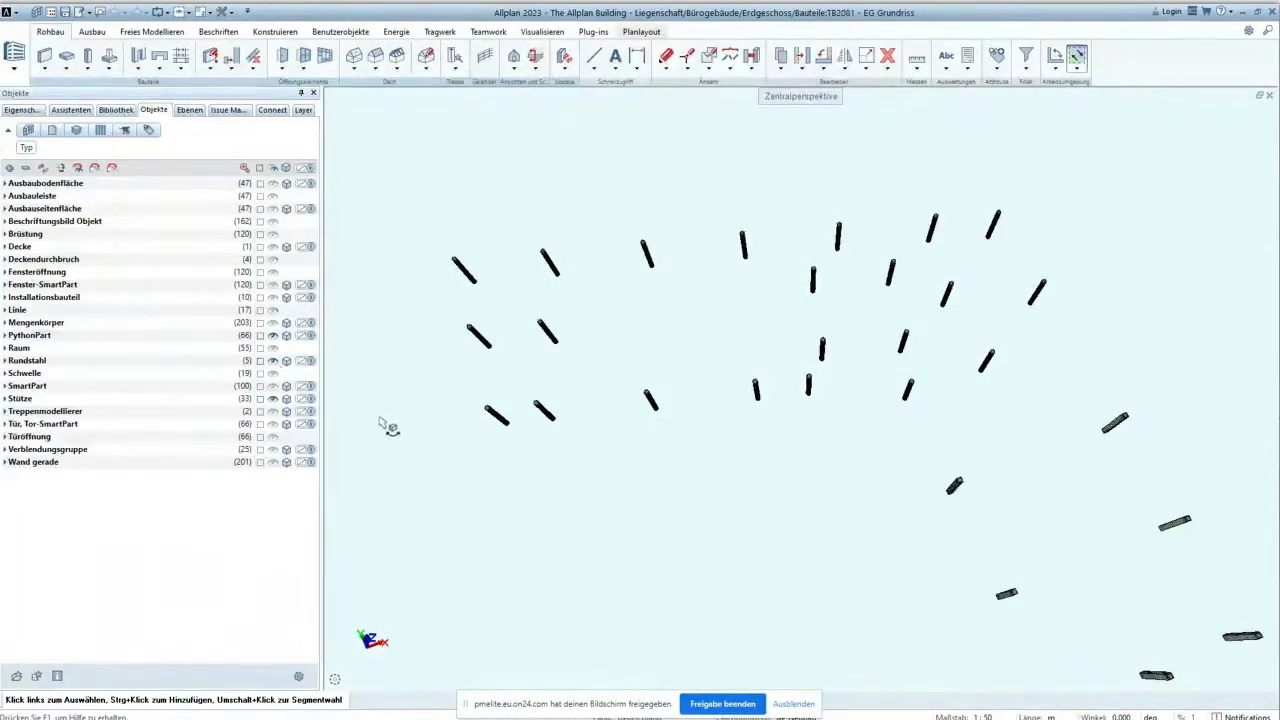
- Delete all PythonPart and Rundstahl reinforcement from the ground-floor columns
click(260, 336)
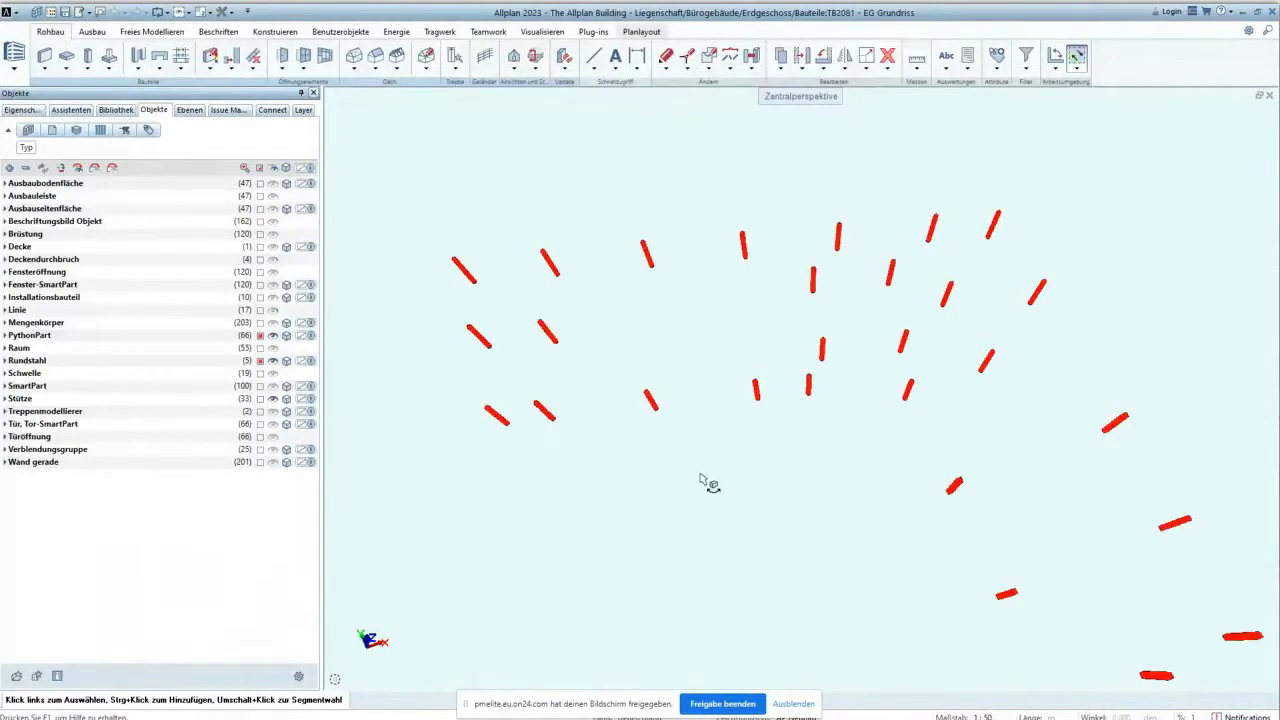
key(Delete)
middle_drag(706, 460, 768, 391)
scroll(768, 391, down, 1)
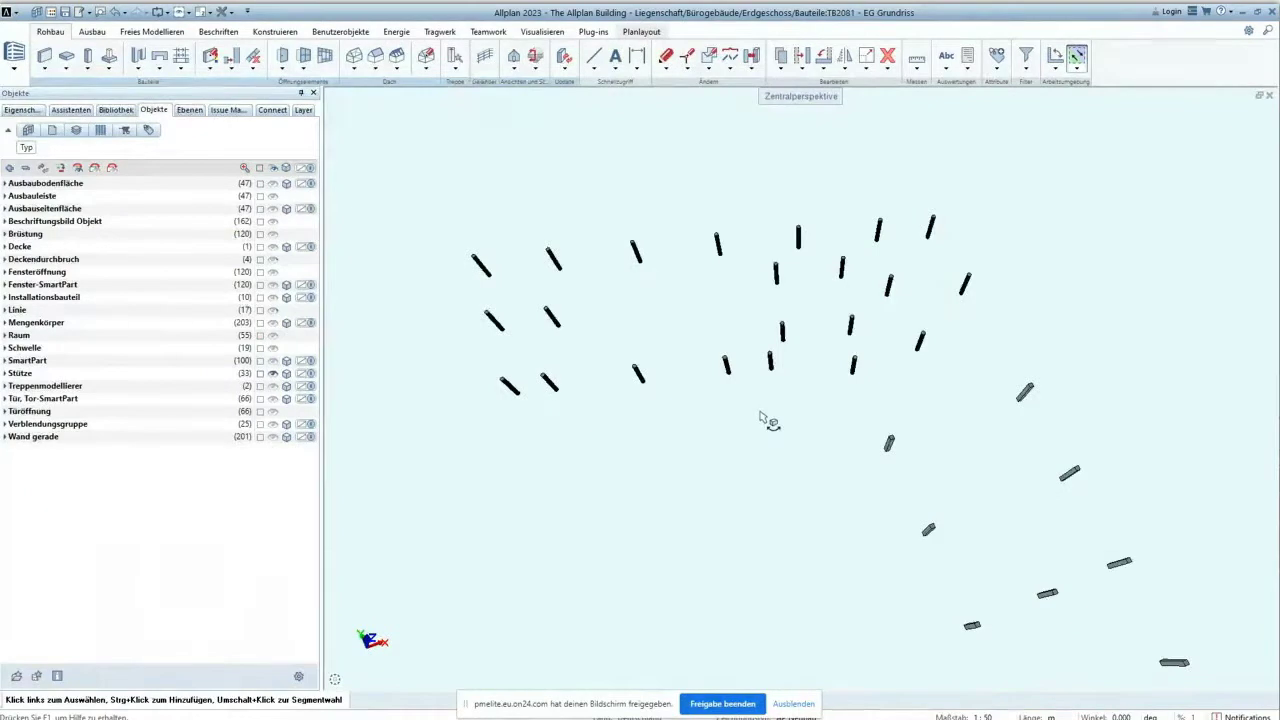
shift+middle_drag(724, 407, 660, 402)
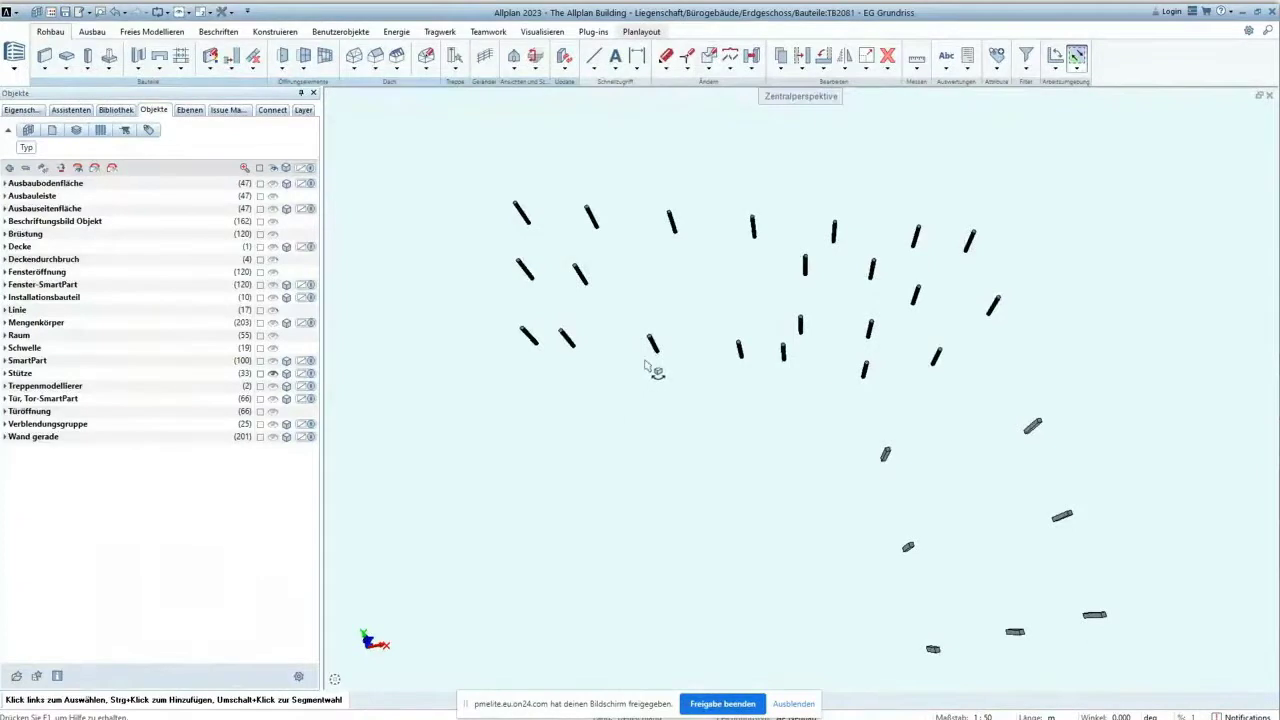
- Take over the properties of a round ground-floor column with Ar-Bauteileigenschaften übertragen and set the radius to 0.2500
scroll(677, 383, up, 3)
shift+middle_drag(677, 383, 954, 420)
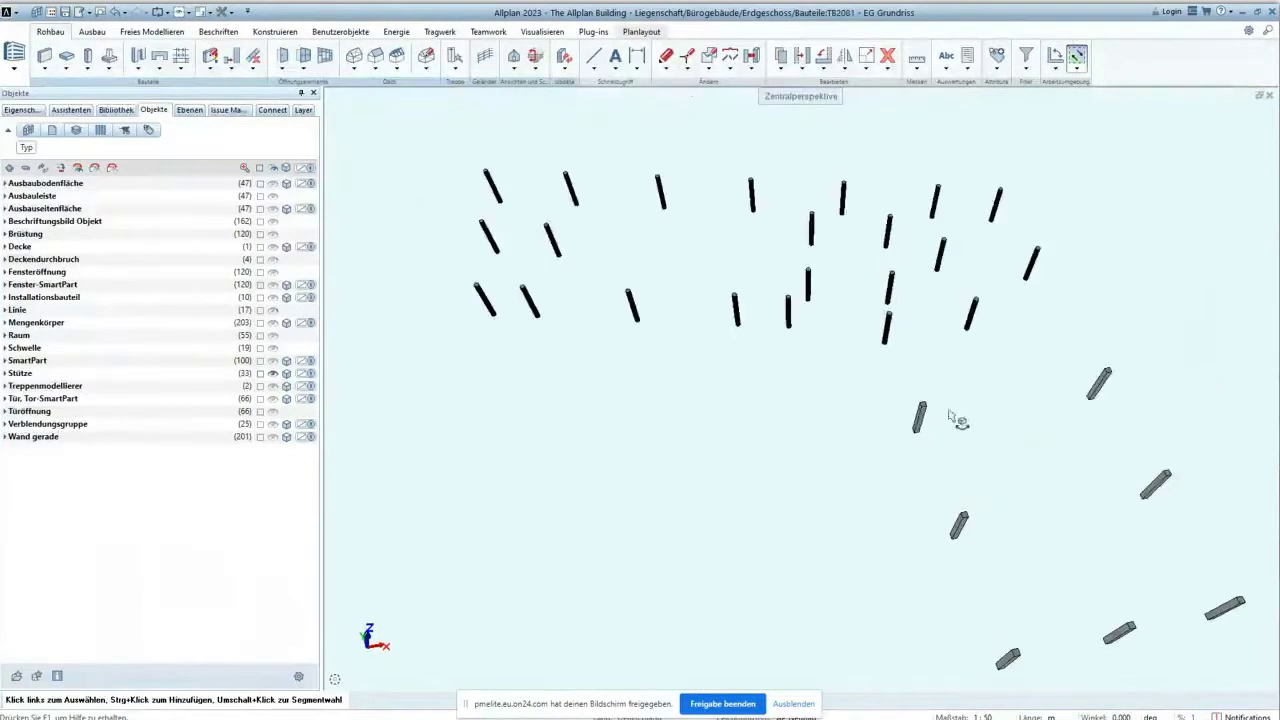
shift+middle_drag(760, 357, 606, 306)
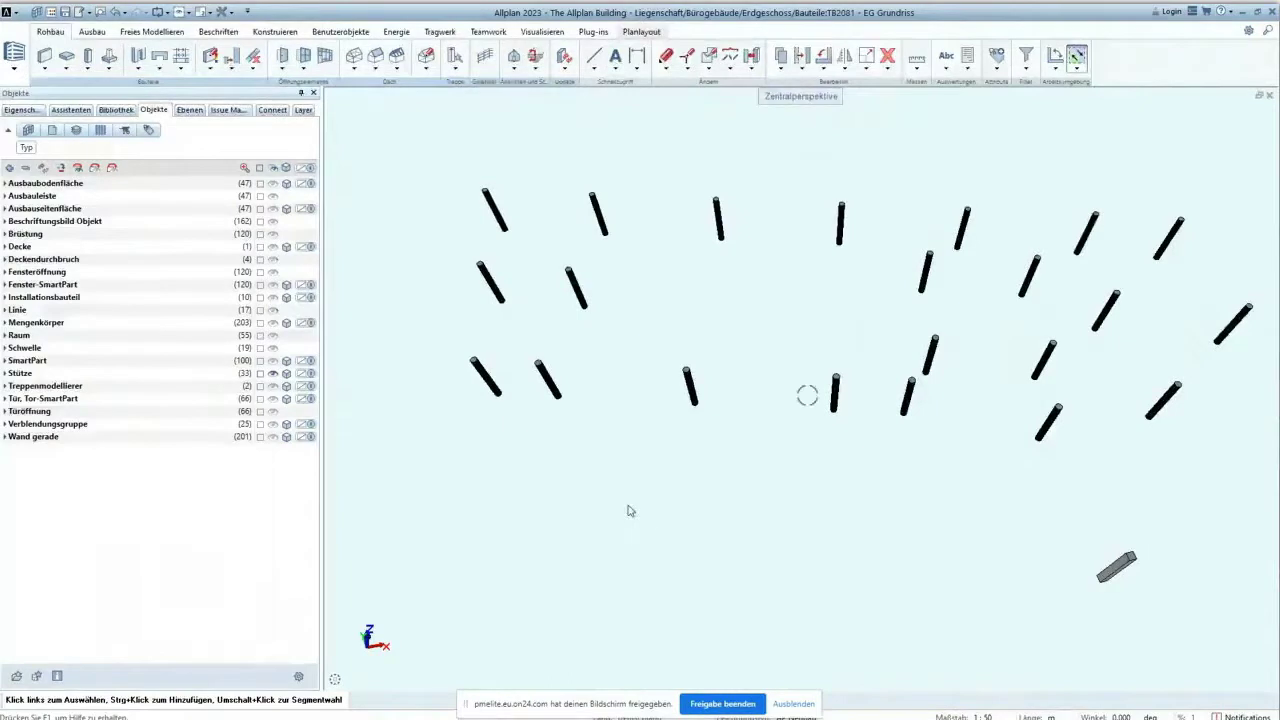
click(665, 70)
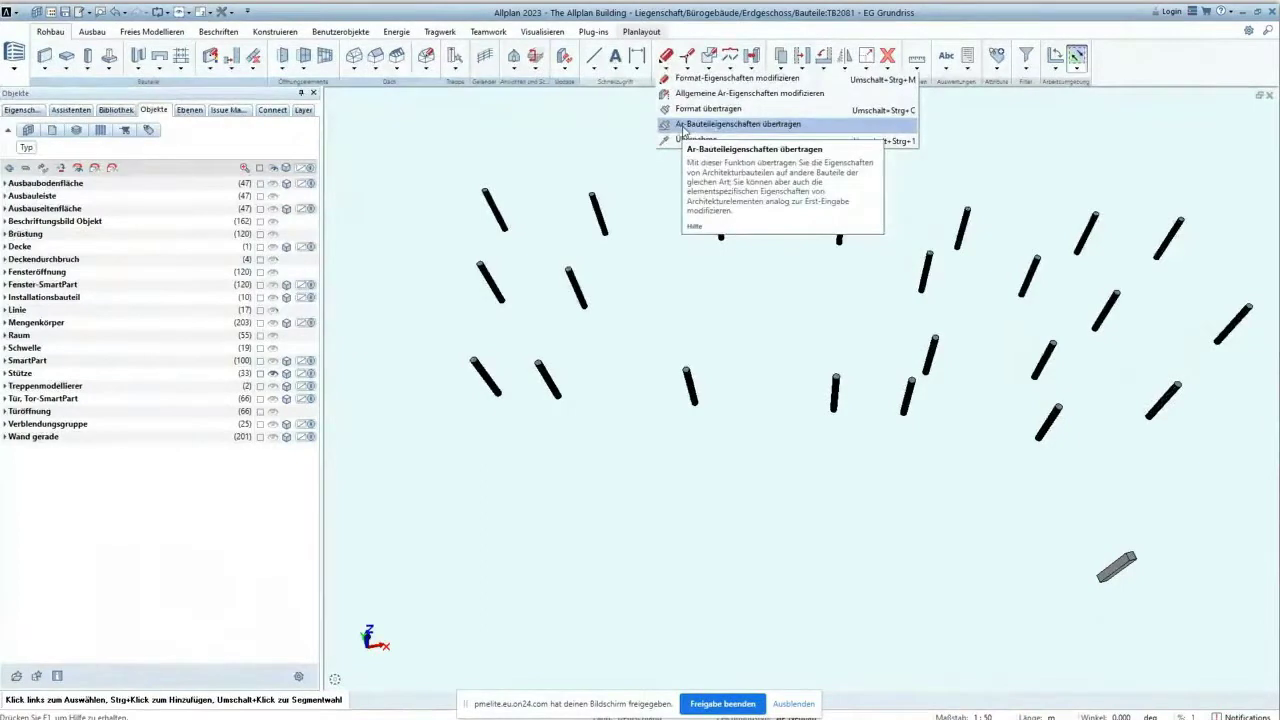
click(685, 126)
scroll(495, 198, up, 4)
click(478, 192)
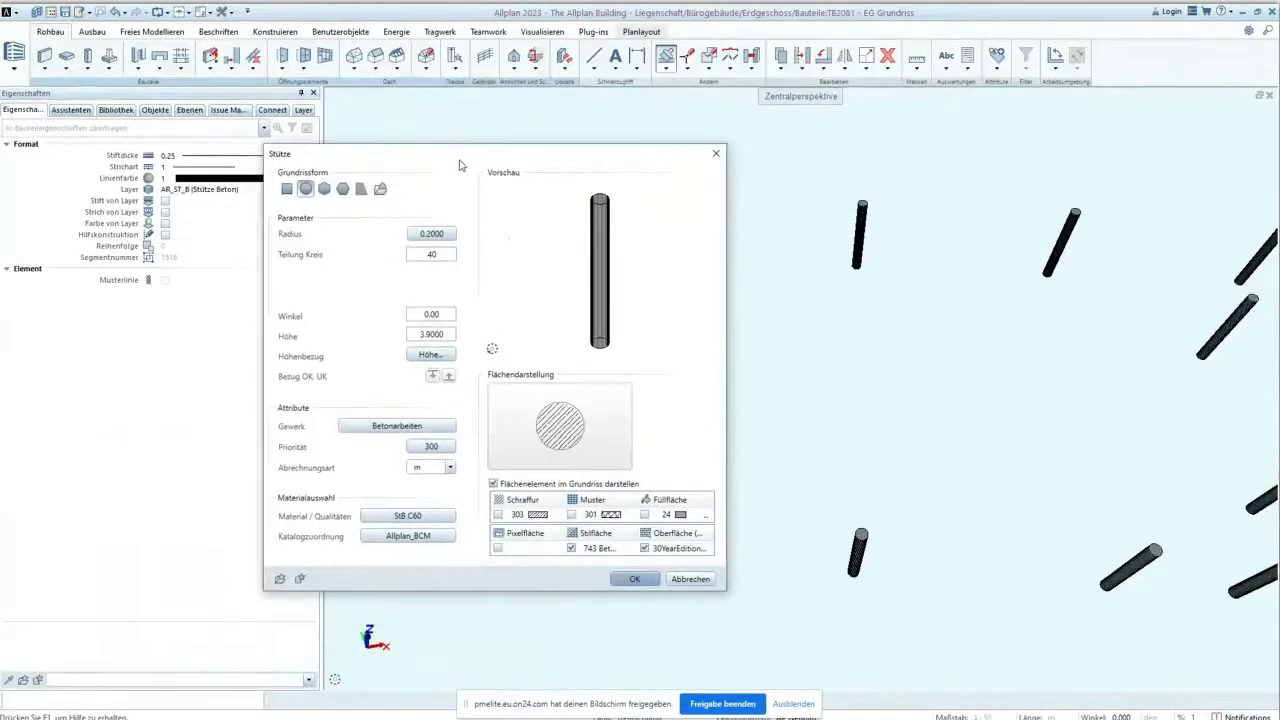
click(438, 236)
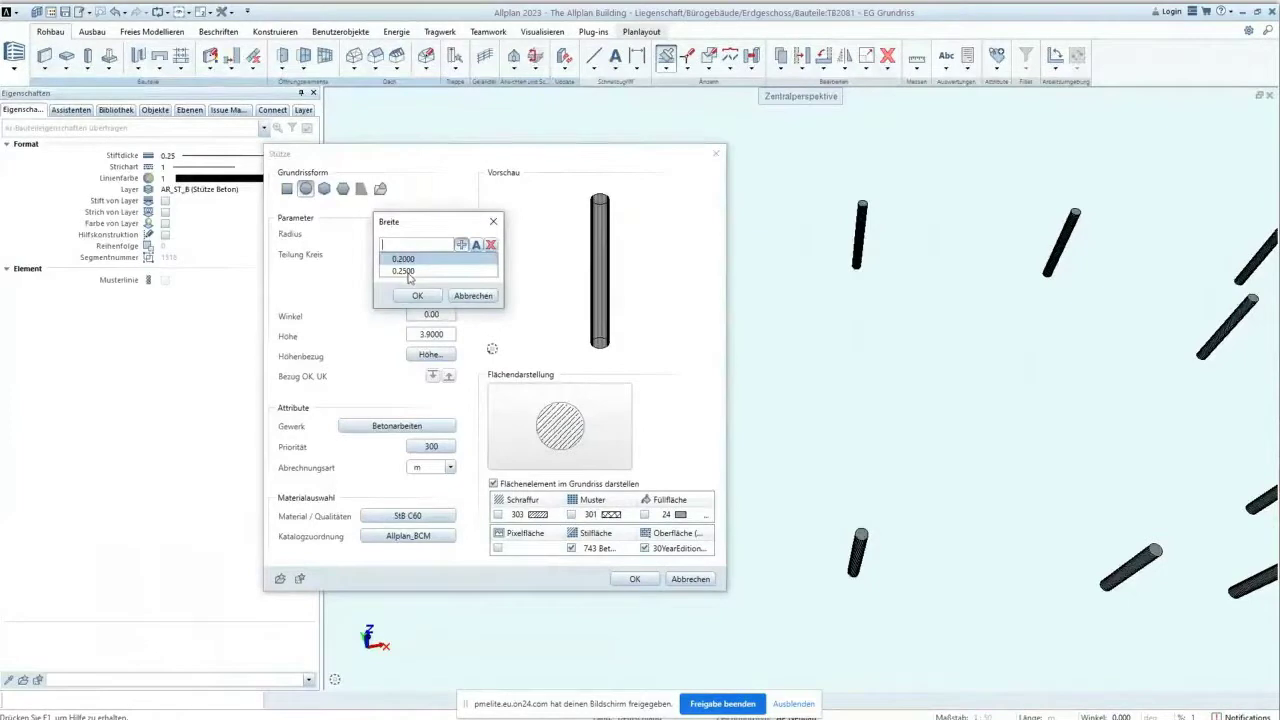
click(408, 272)
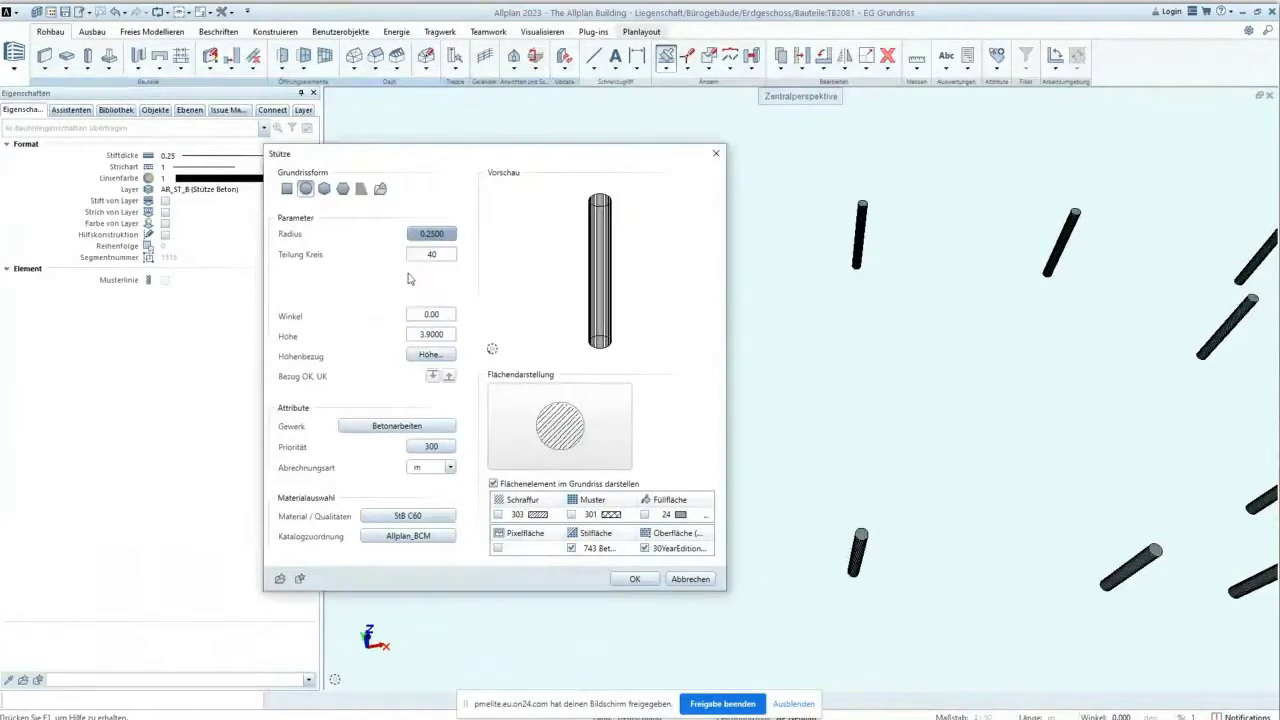
click(633, 579)
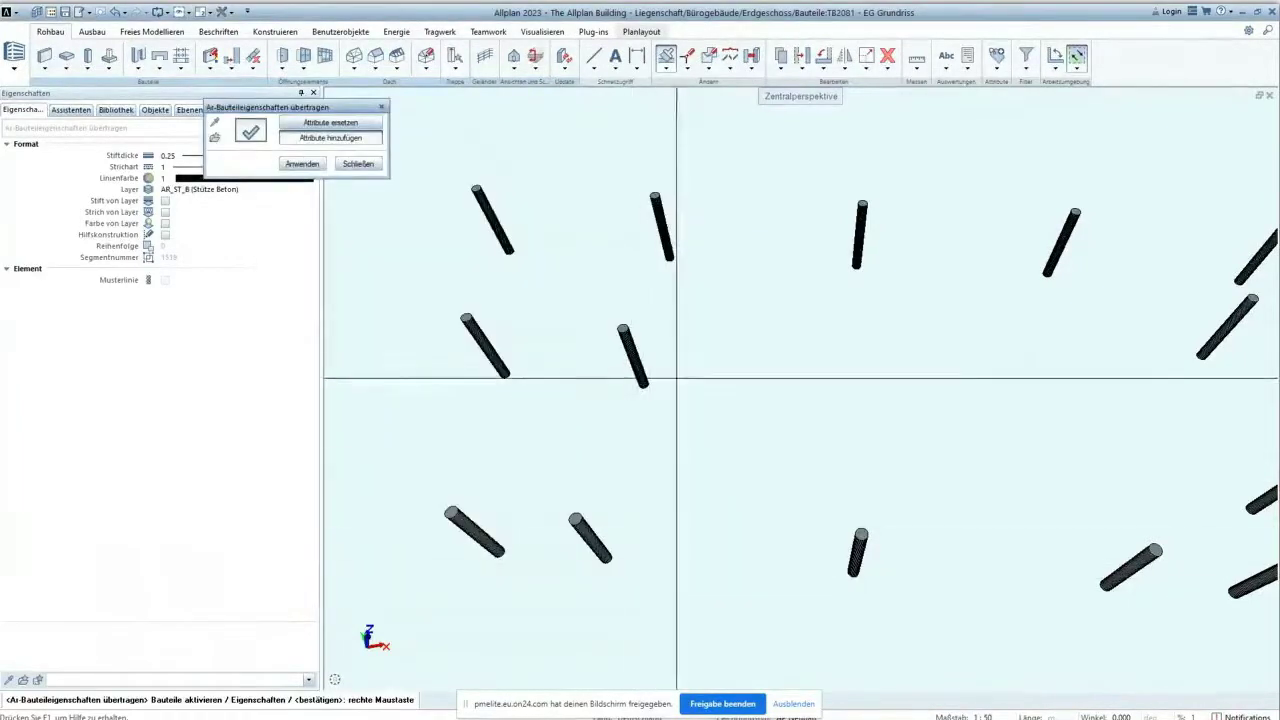
- Transfer the modified column properties to all round ground-floor columns and end the command
scroll(680, 357, down, 3)
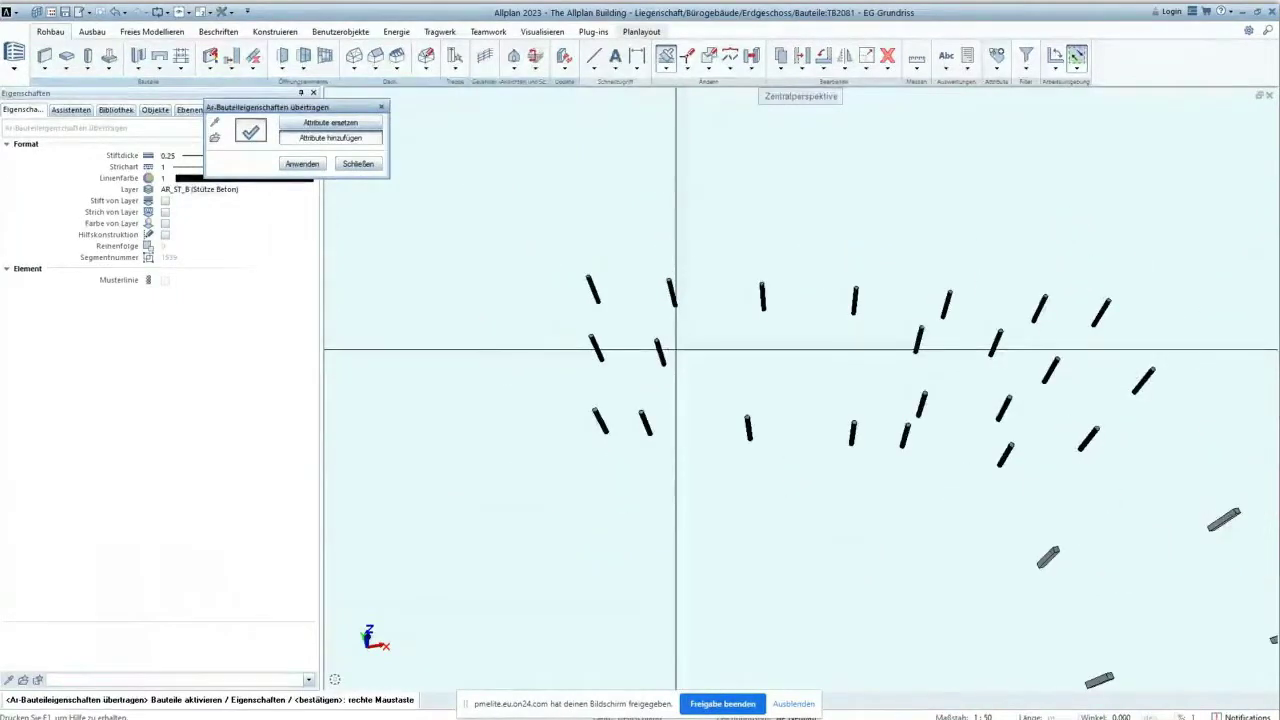
drag(565, 256, 1176, 486)
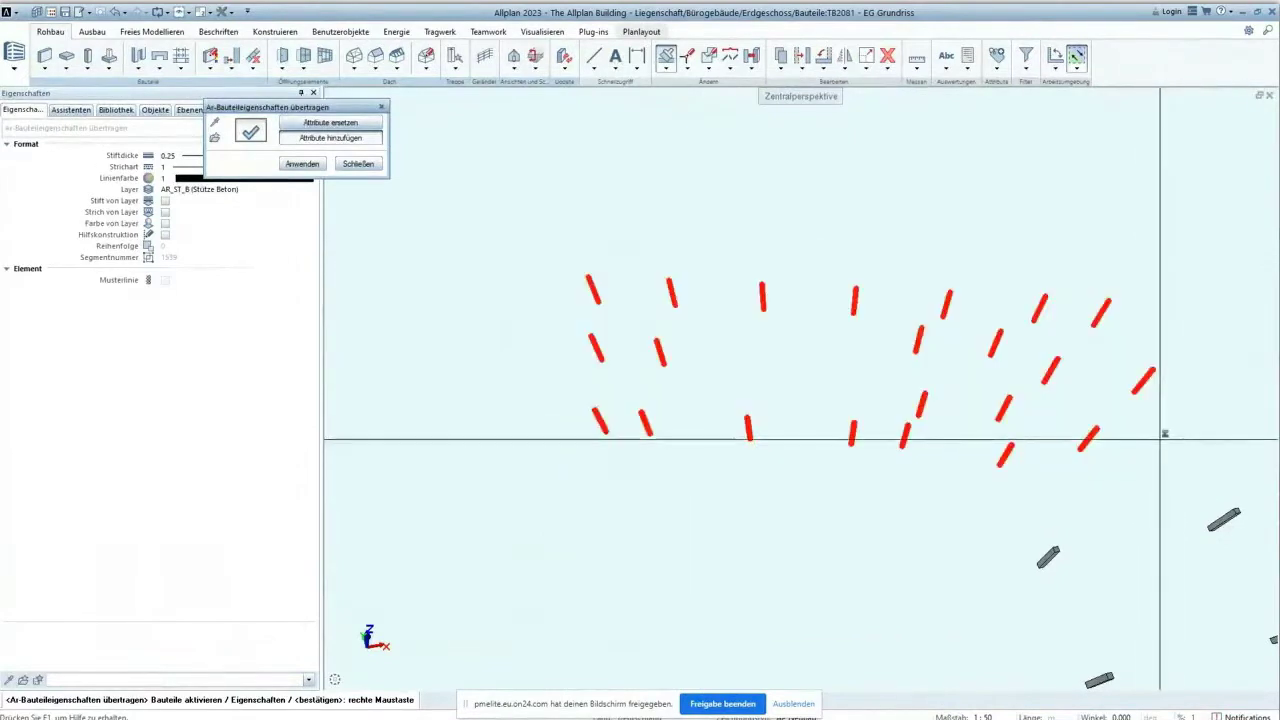
right_click(723, 376)
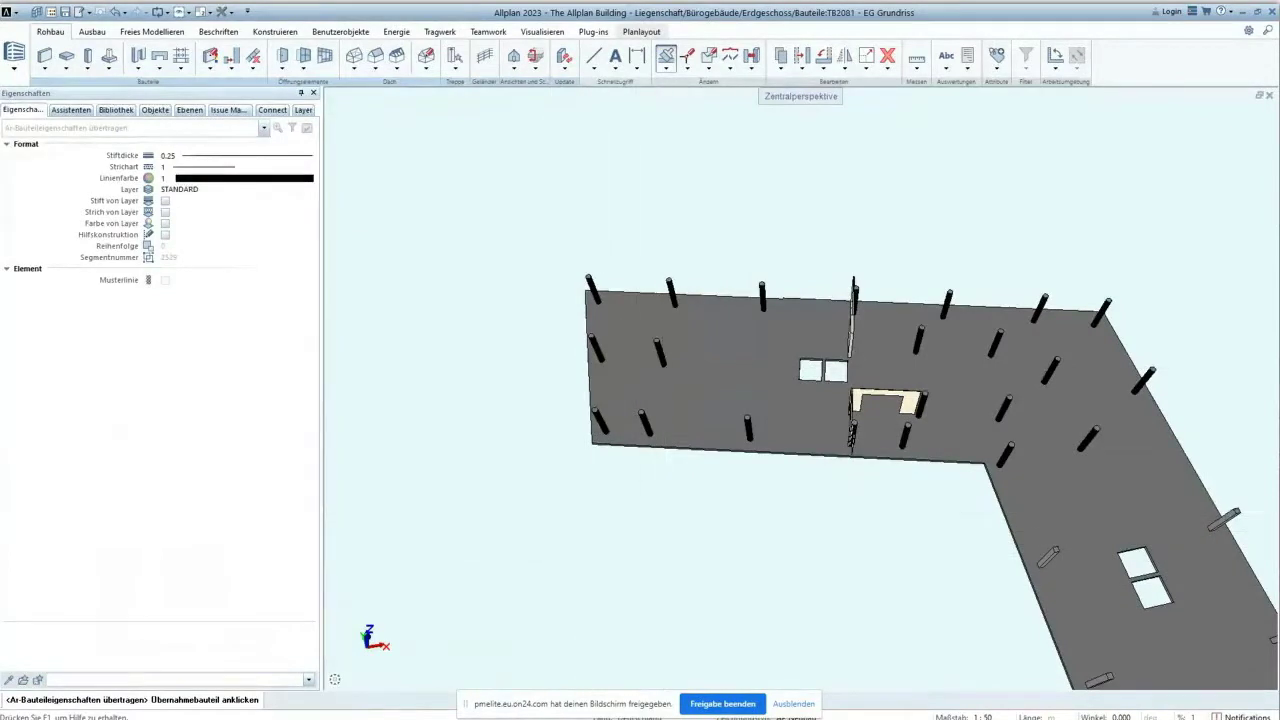
key(Escape)
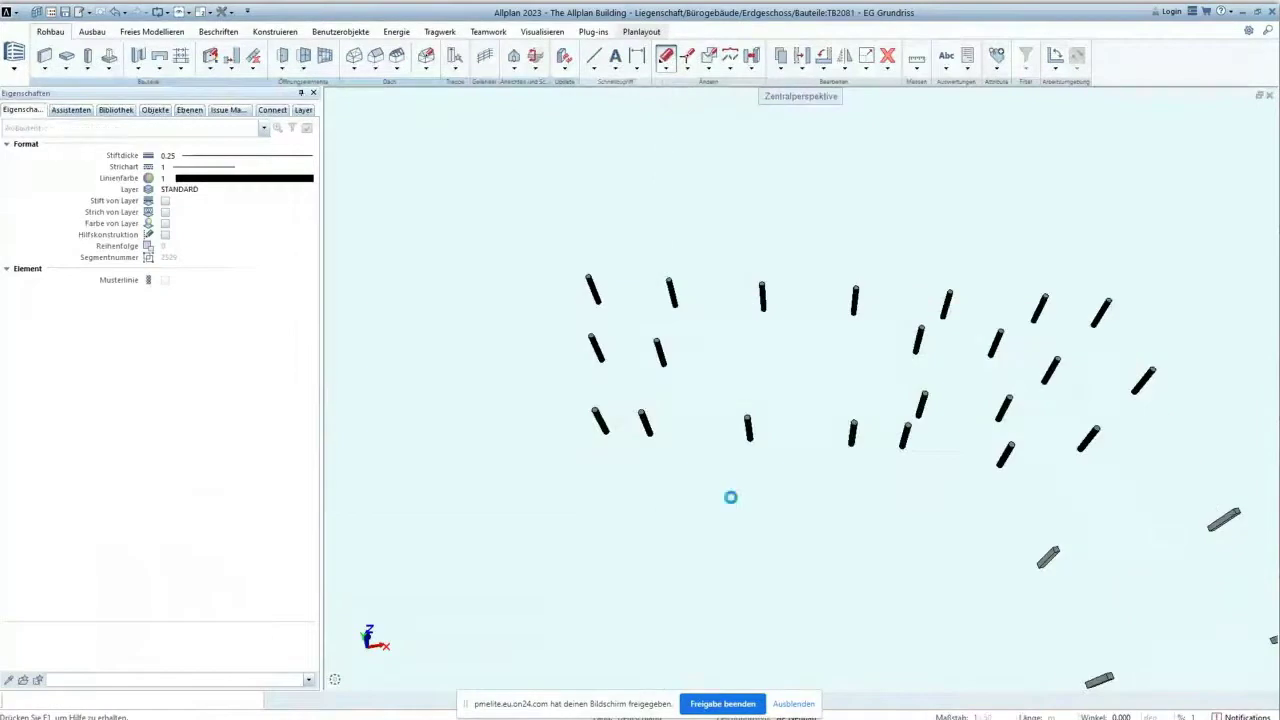
- Take over the properties of a square ground-floor column with Ar-Bauteileigenschaften übertragen and set Breite and Dicke to 0.4500
scroll(613, 291, up, 3)
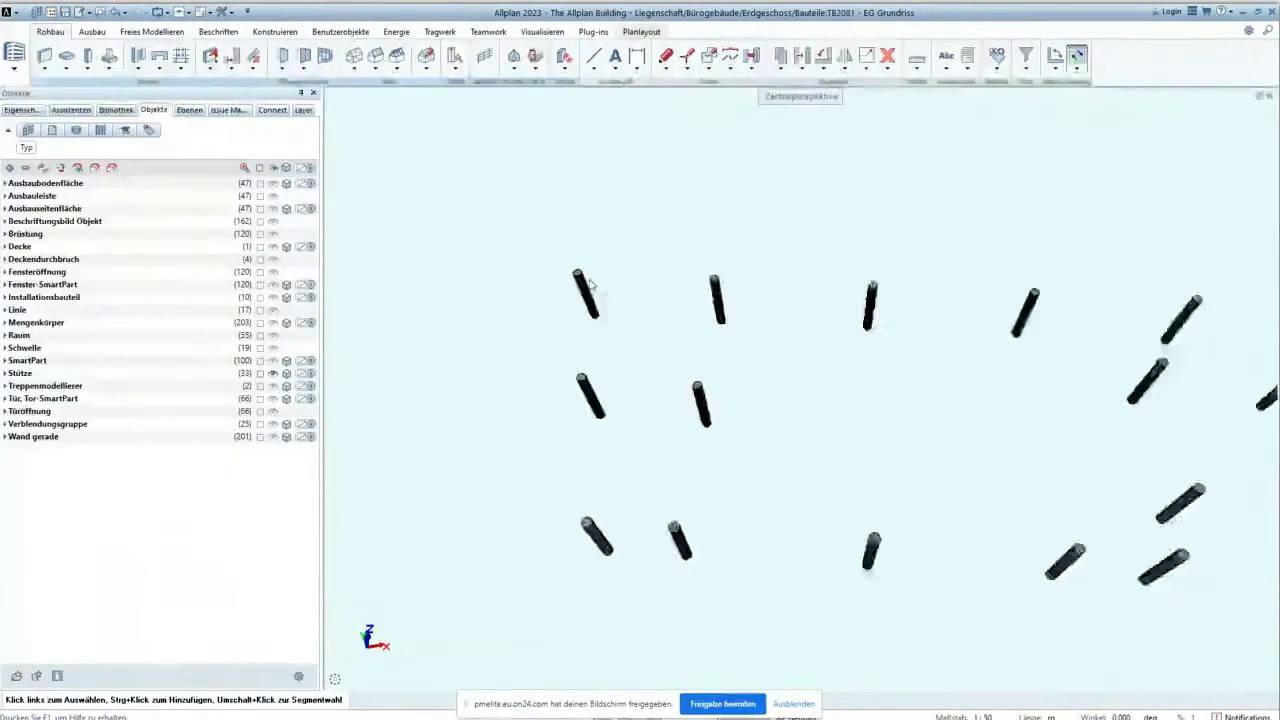
scroll(966, 320, down, 5)
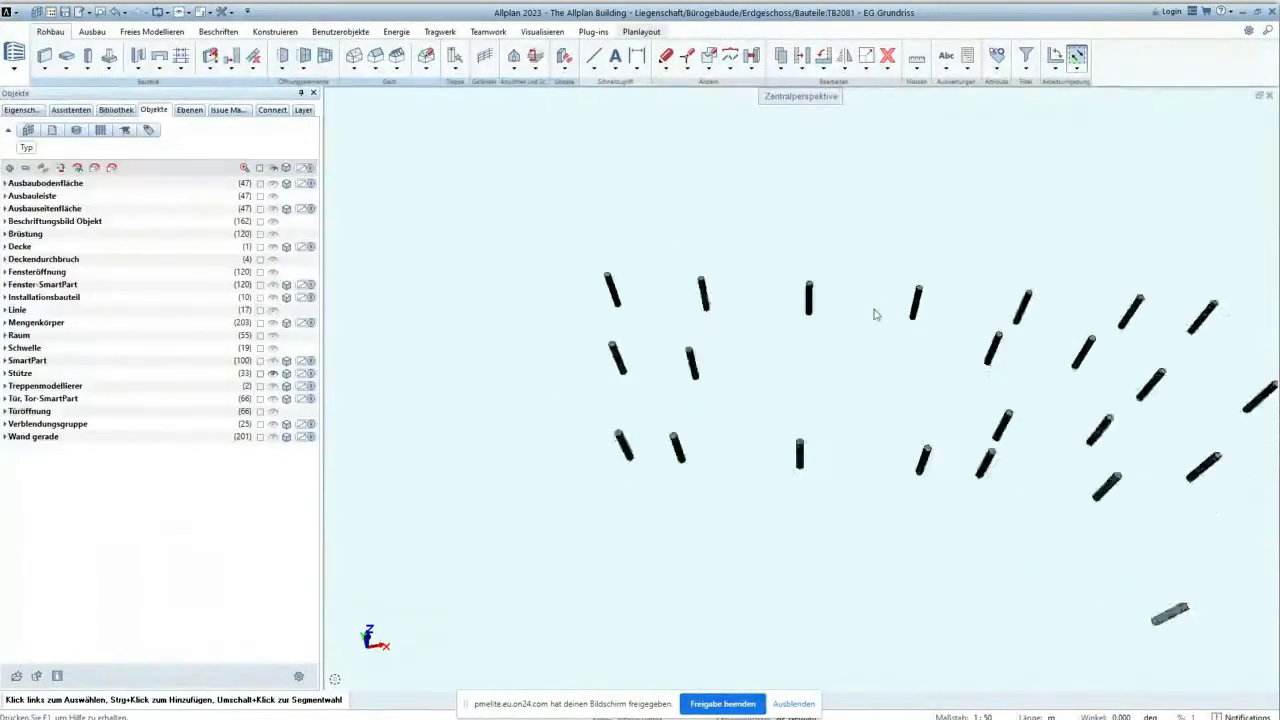
scroll(1031, 463, up, 5)
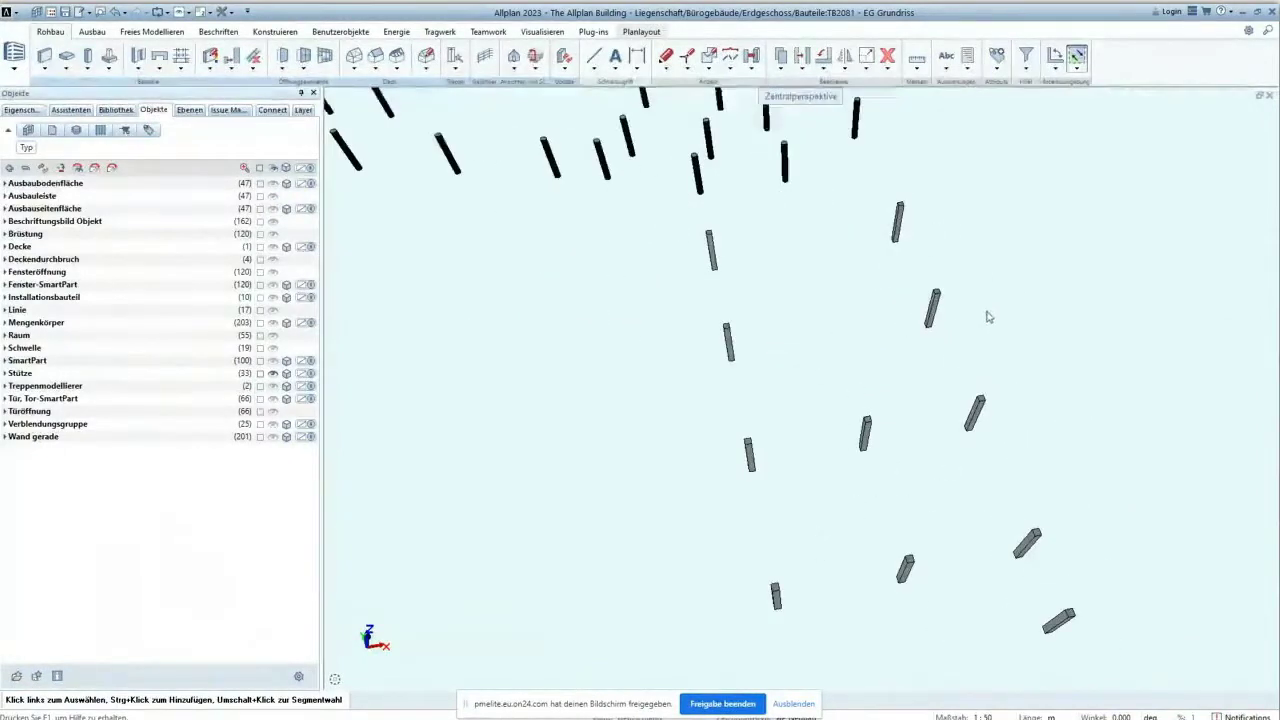
click(667, 68)
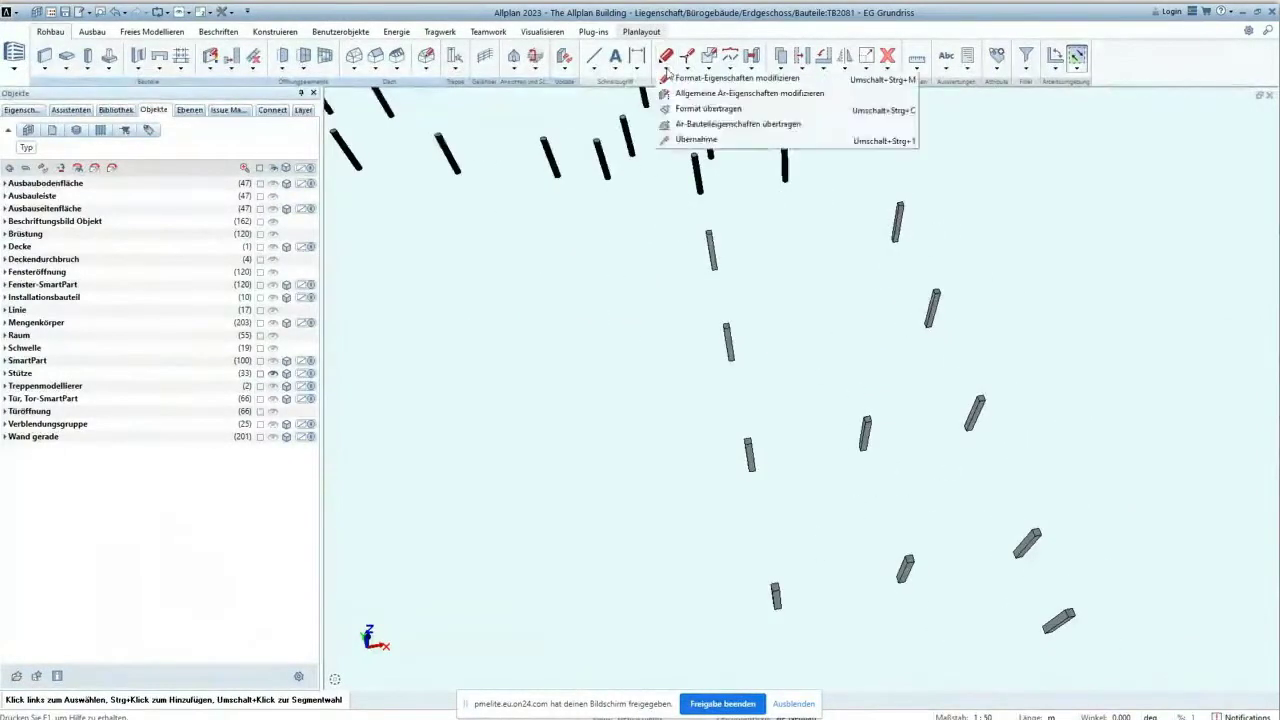
click(700, 123)
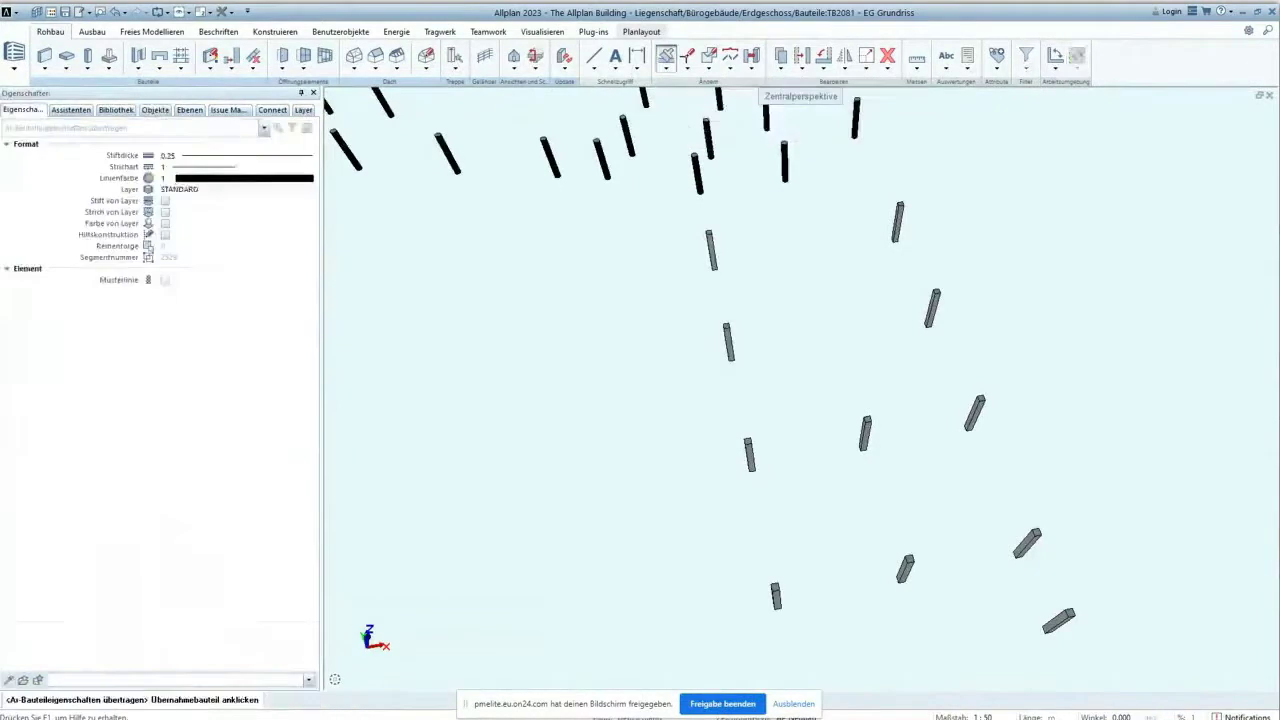
click(711, 252)
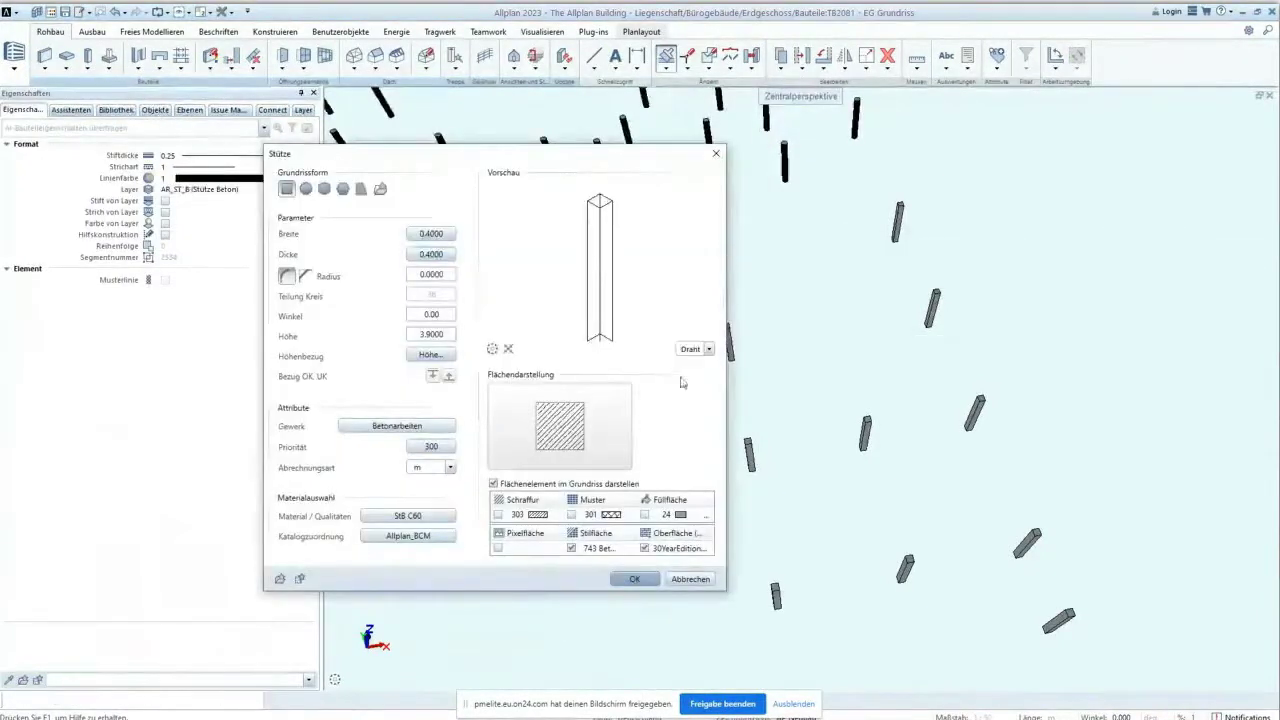
click(436, 240)
double_click(400, 276)
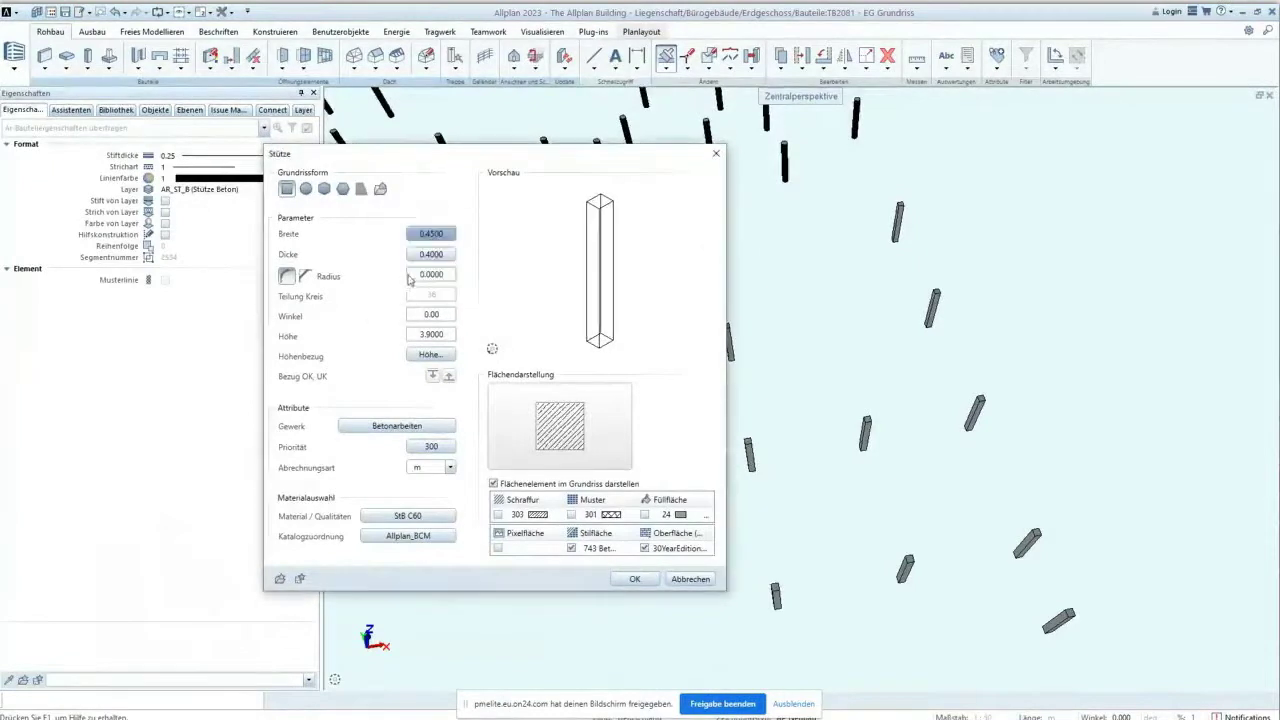
click(431, 254)
double_click(394, 300)
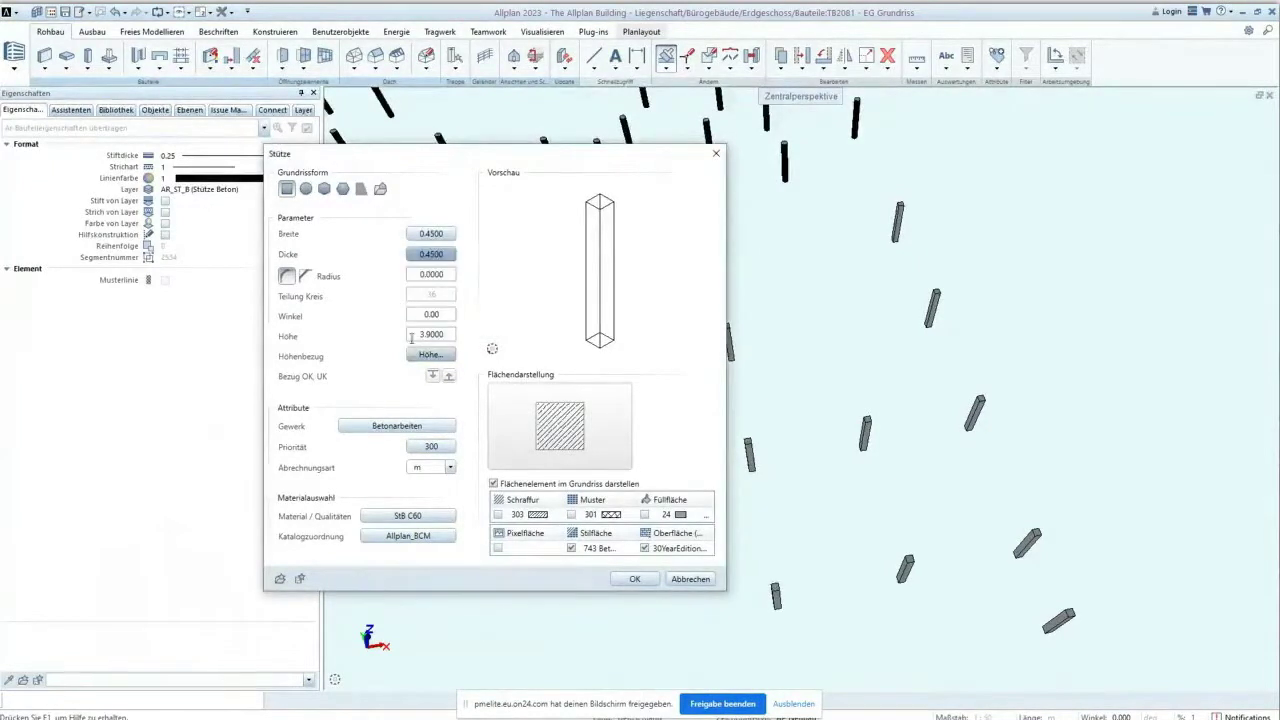
click(640, 578)
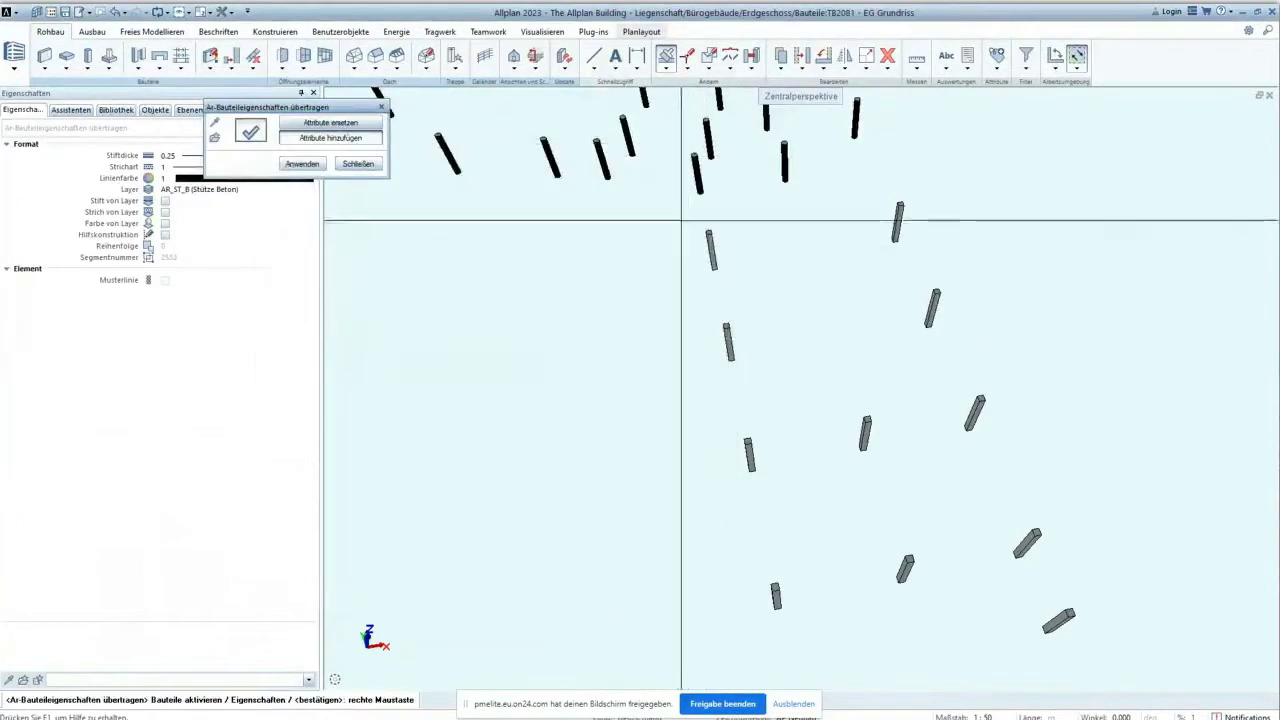
- Transfer the modified properties to all square columns in the building's angled wing and end the command
drag(669, 199, 1140, 652)
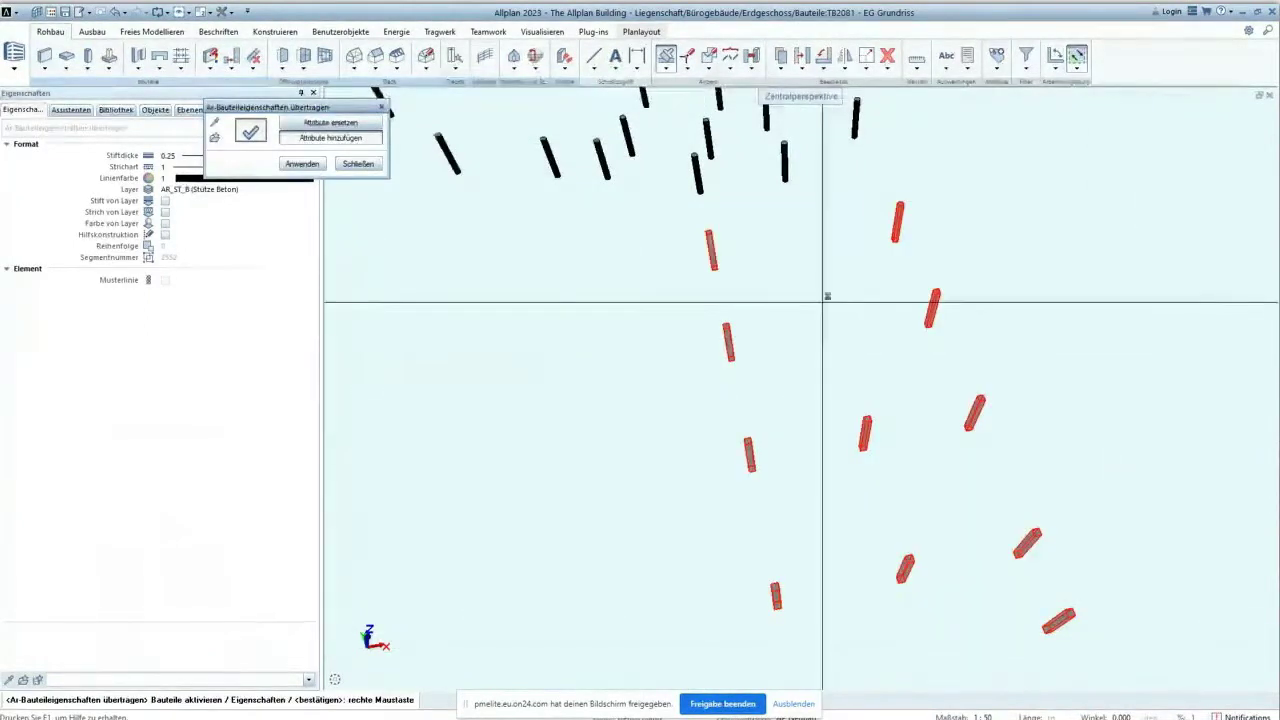
right_click(822, 301)
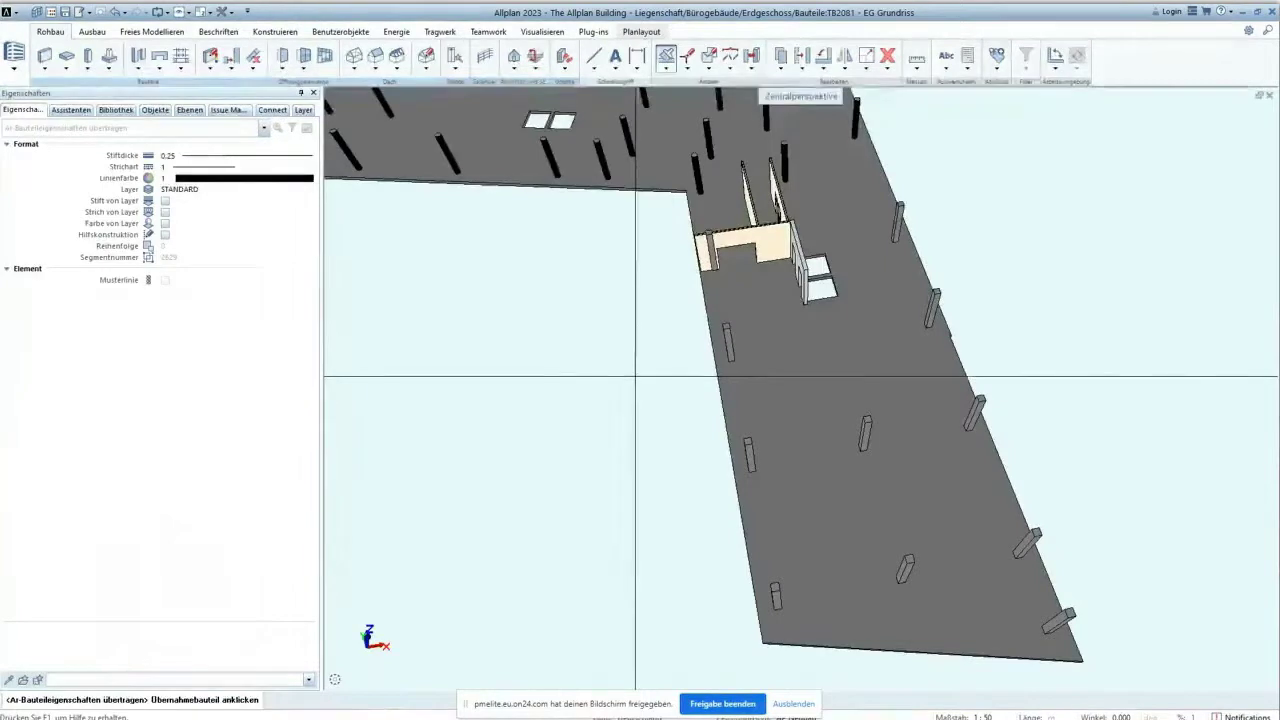
key(Escape)
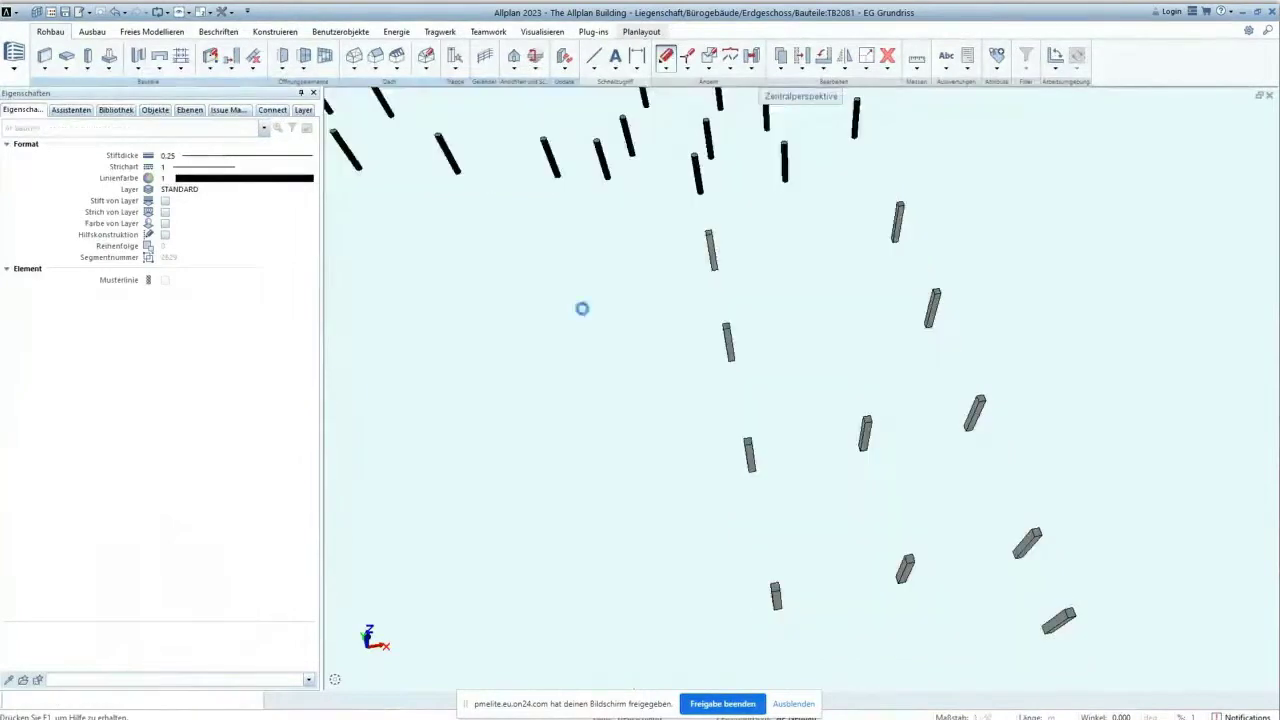
scroll(584, 314, down, 5)
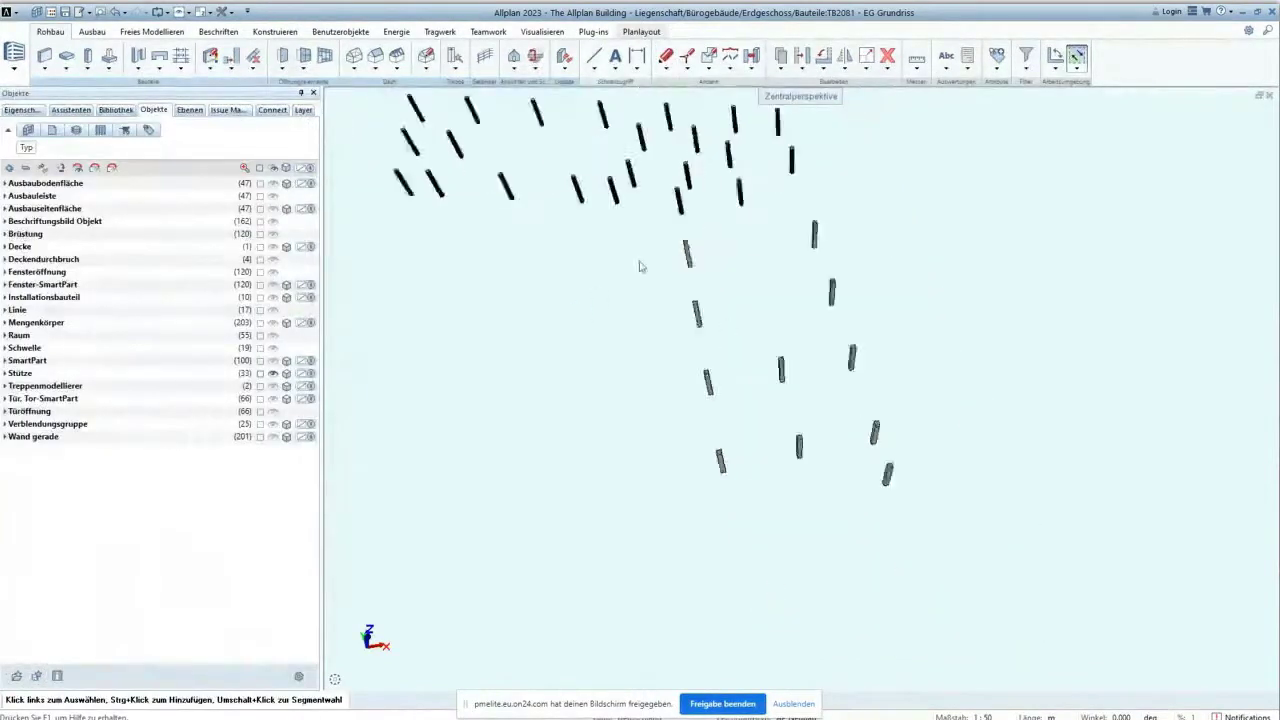
- Start the Stütze PythonPart from the standard library's Automatische Bewehrung collection
scroll(817, 332, up, 2)
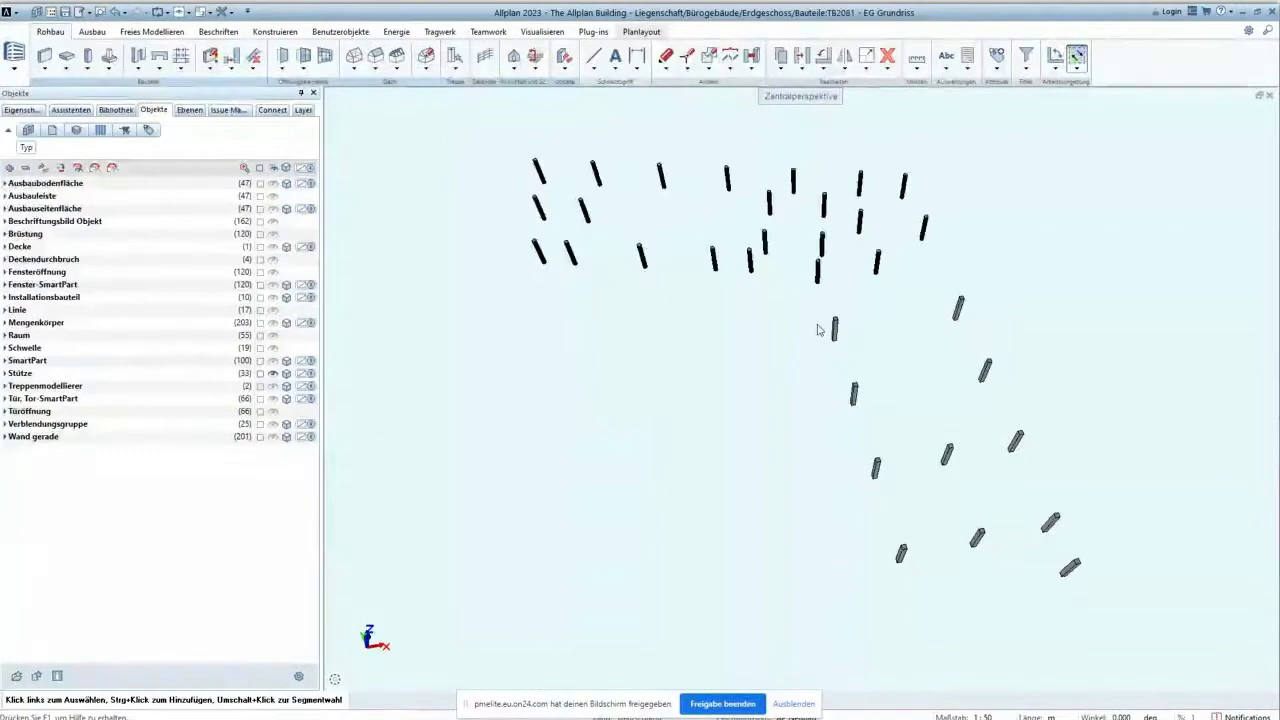
scroll(794, 282, up, 2)
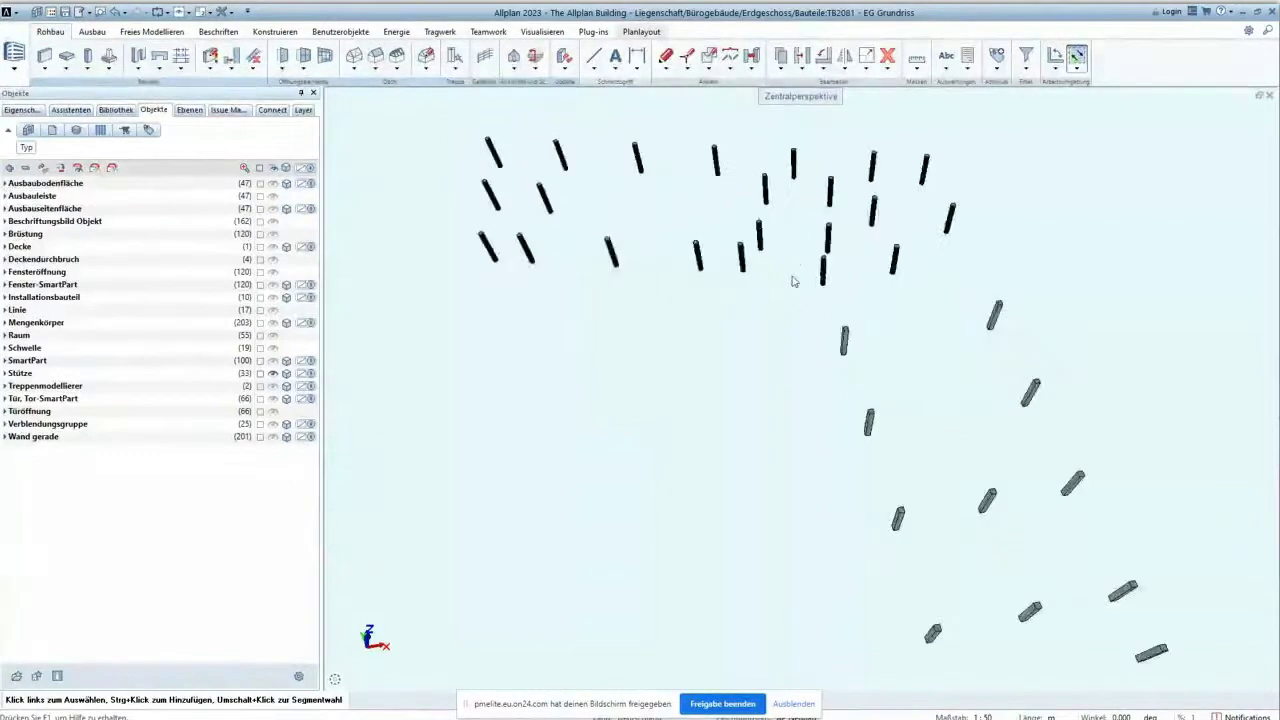
click(114, 110)
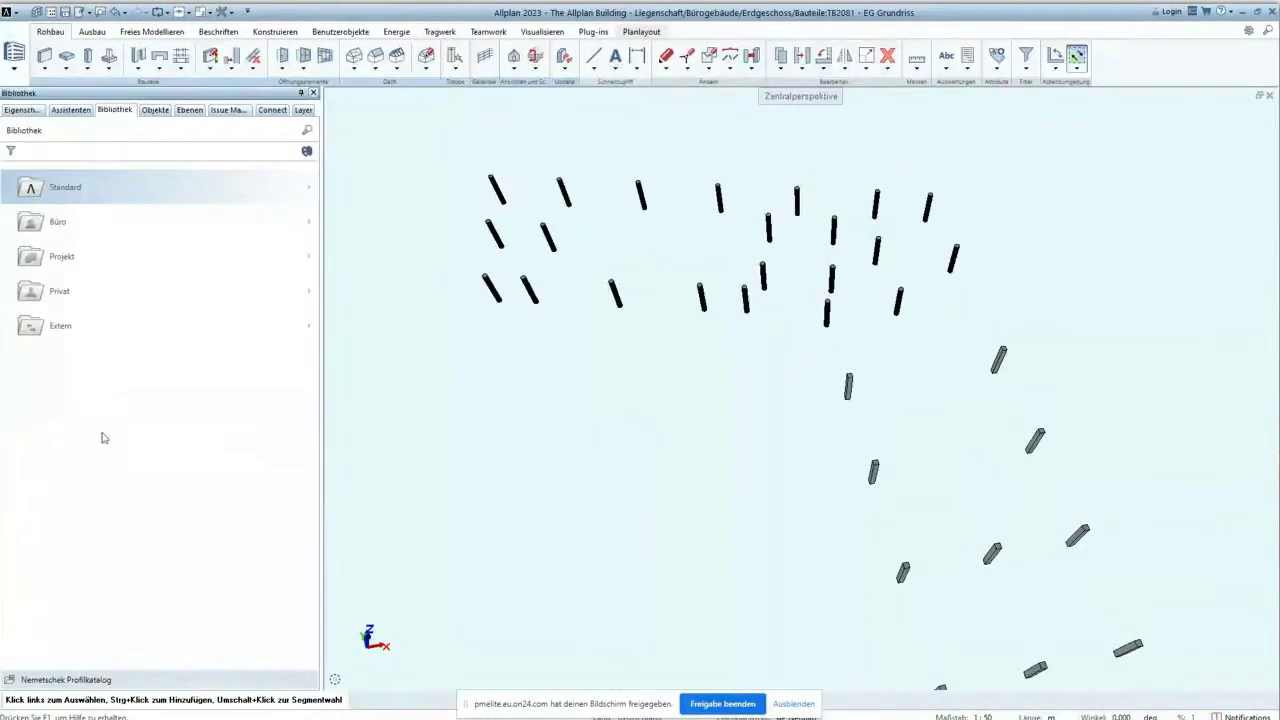
click(57, 192)
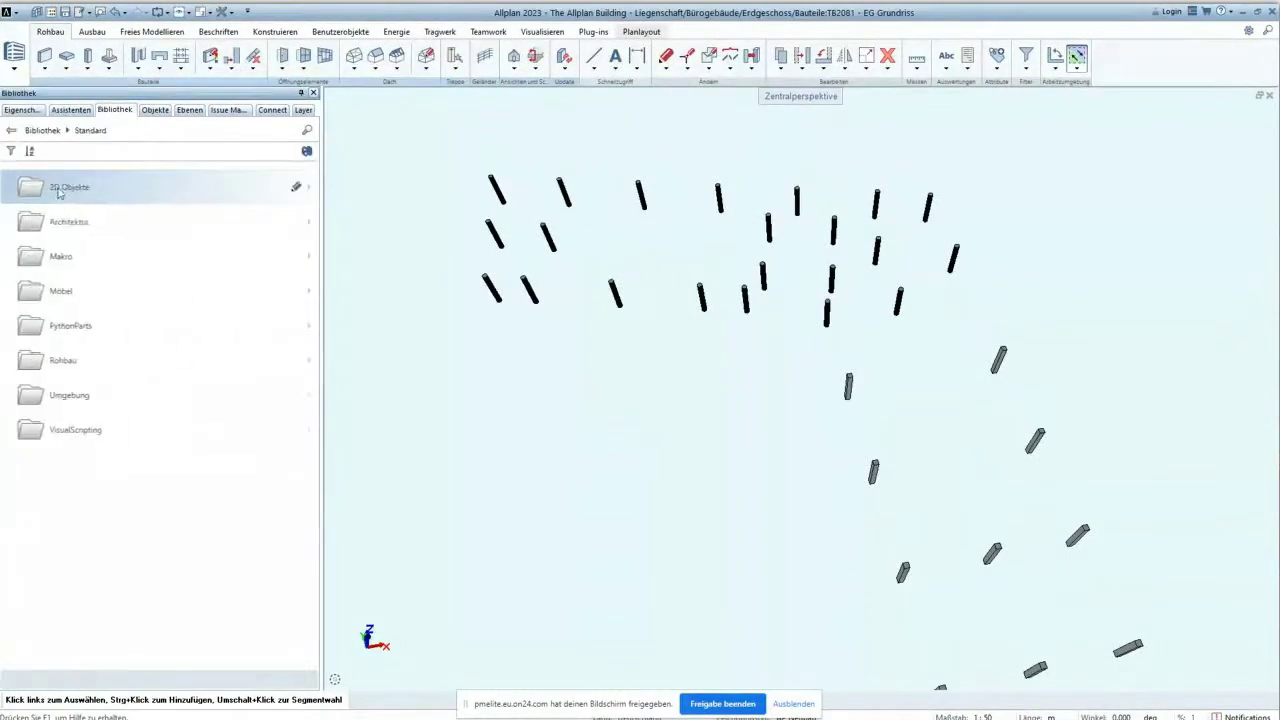
click(74, 334)
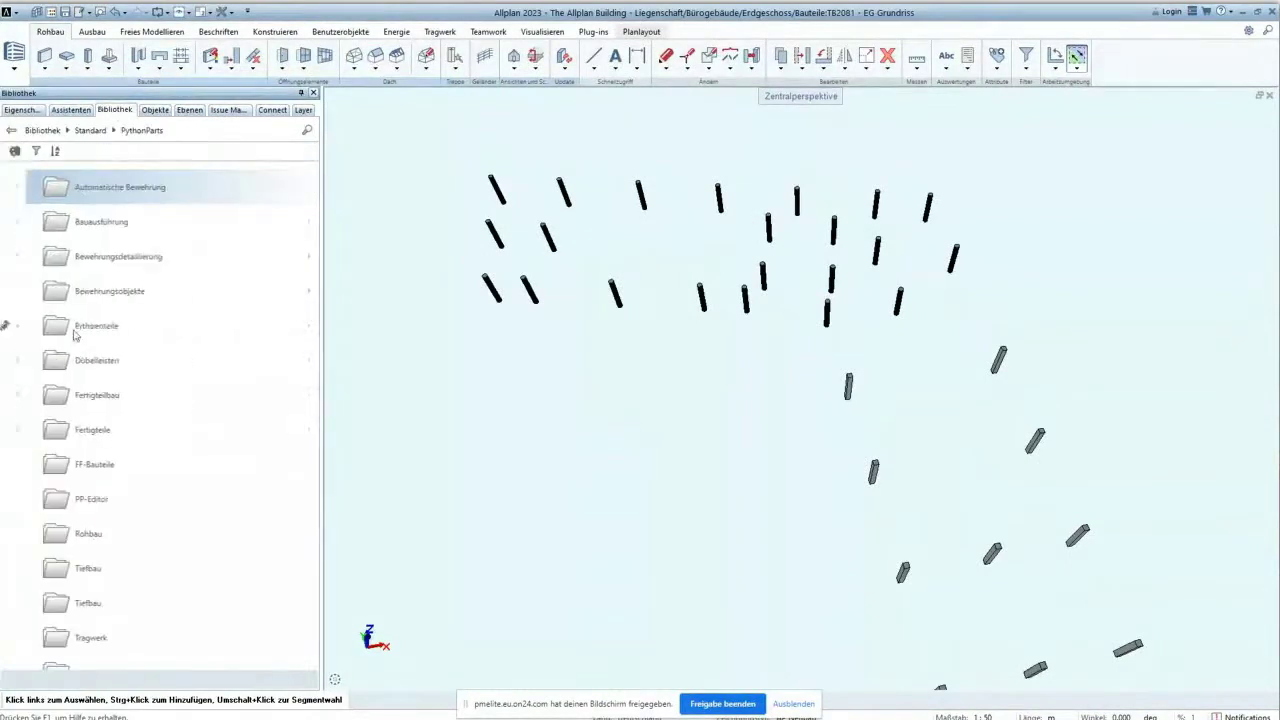
click(88, 190)
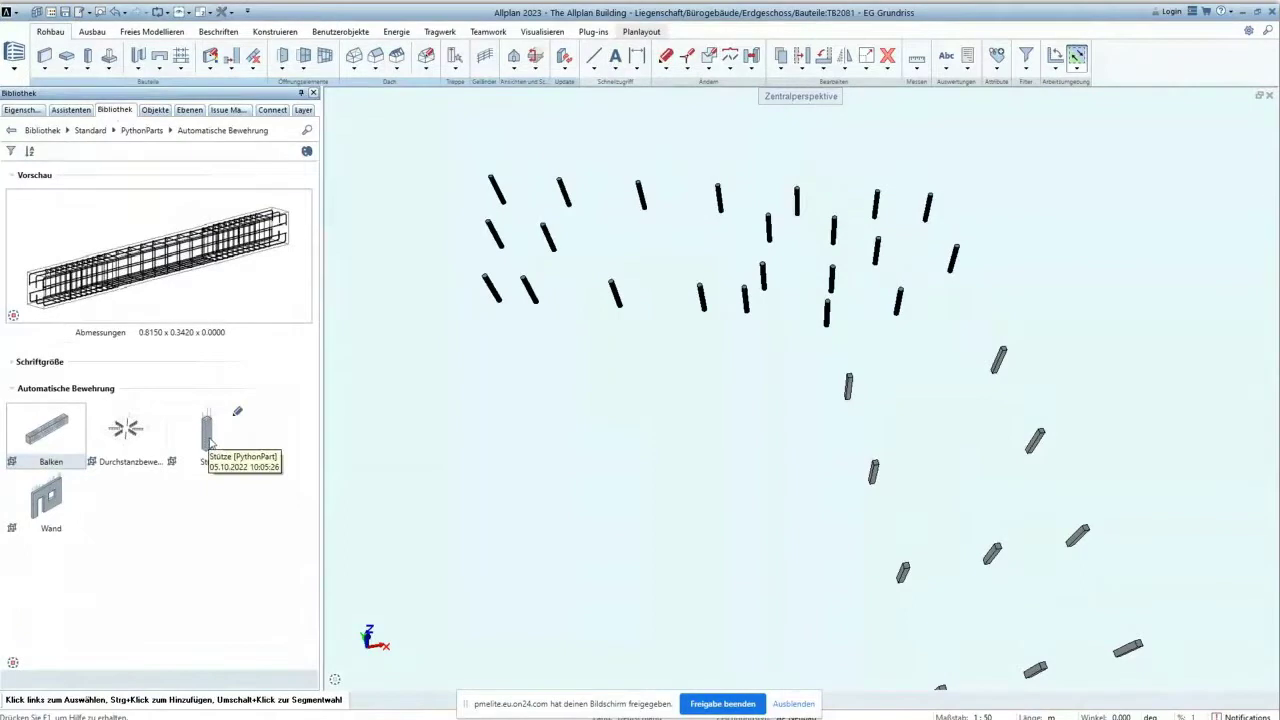
click(208, 436)
double_click(210, 440)
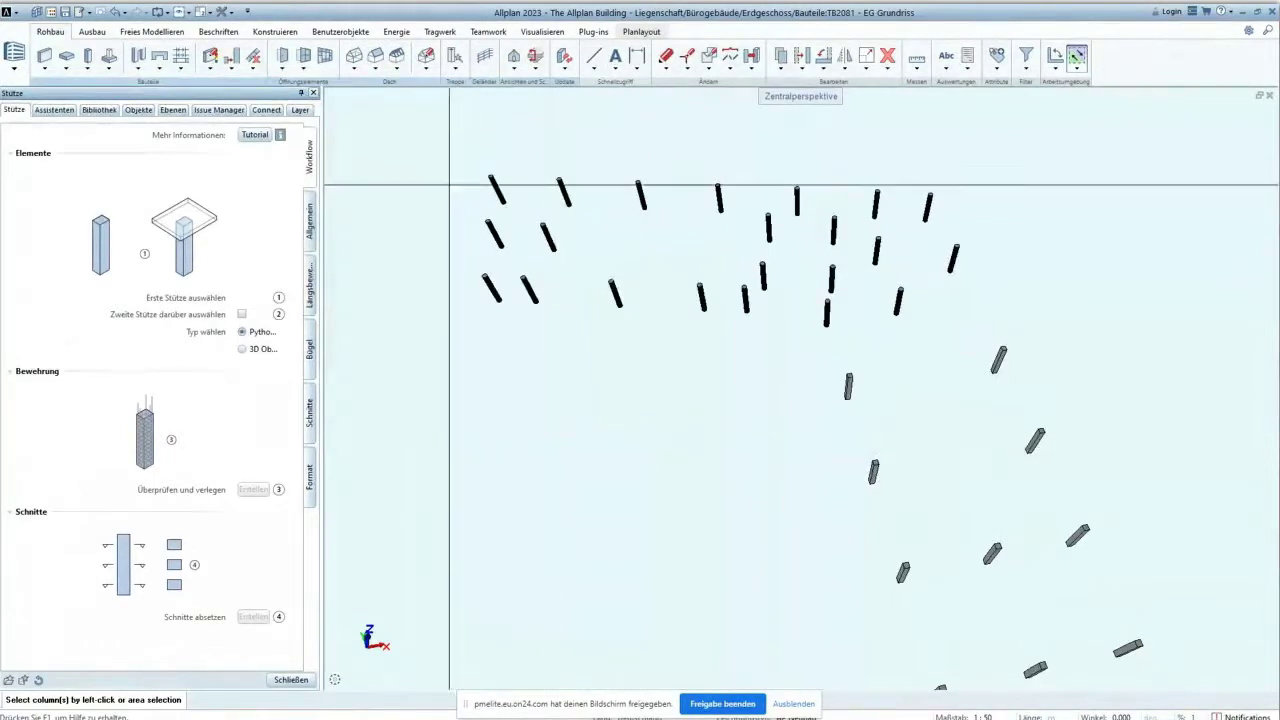
- Select all round ground-floor columns, generate their automatic reinforcement as PythonParts, acknowledge the notice and close the Stütze tool
drag(448, 145, 971, 345)
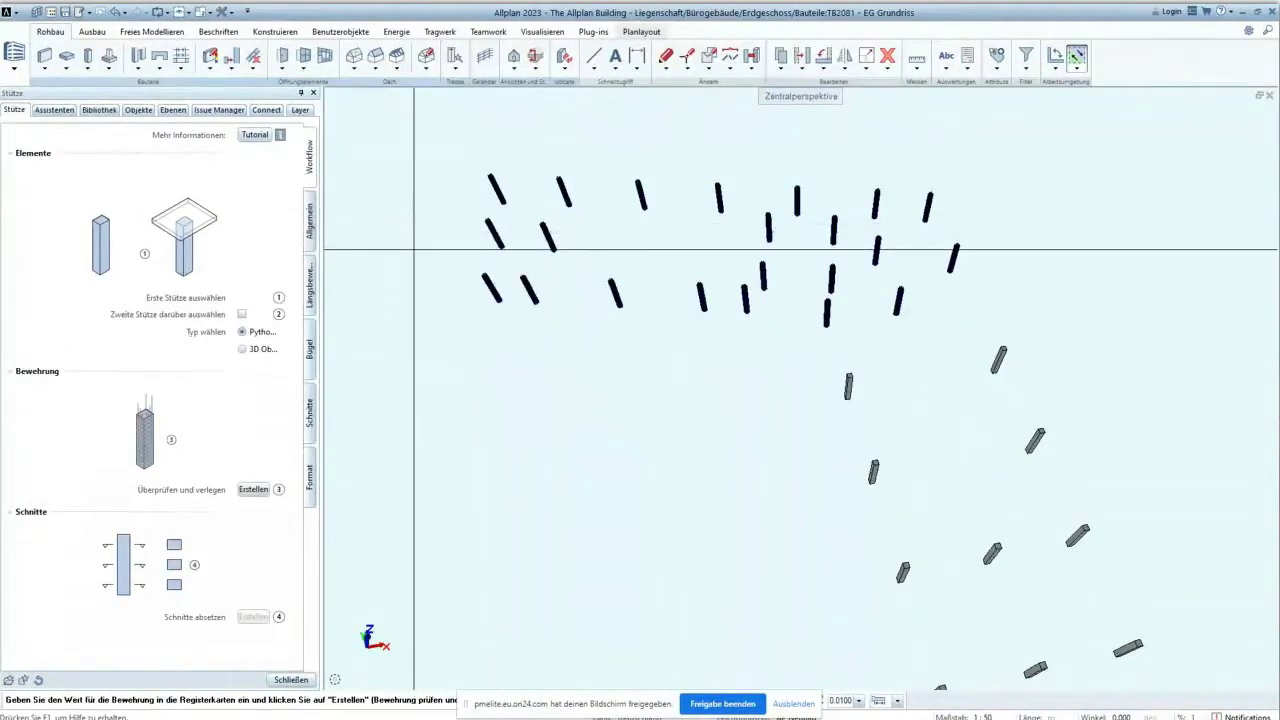
scroll(414, 250, up, 2)
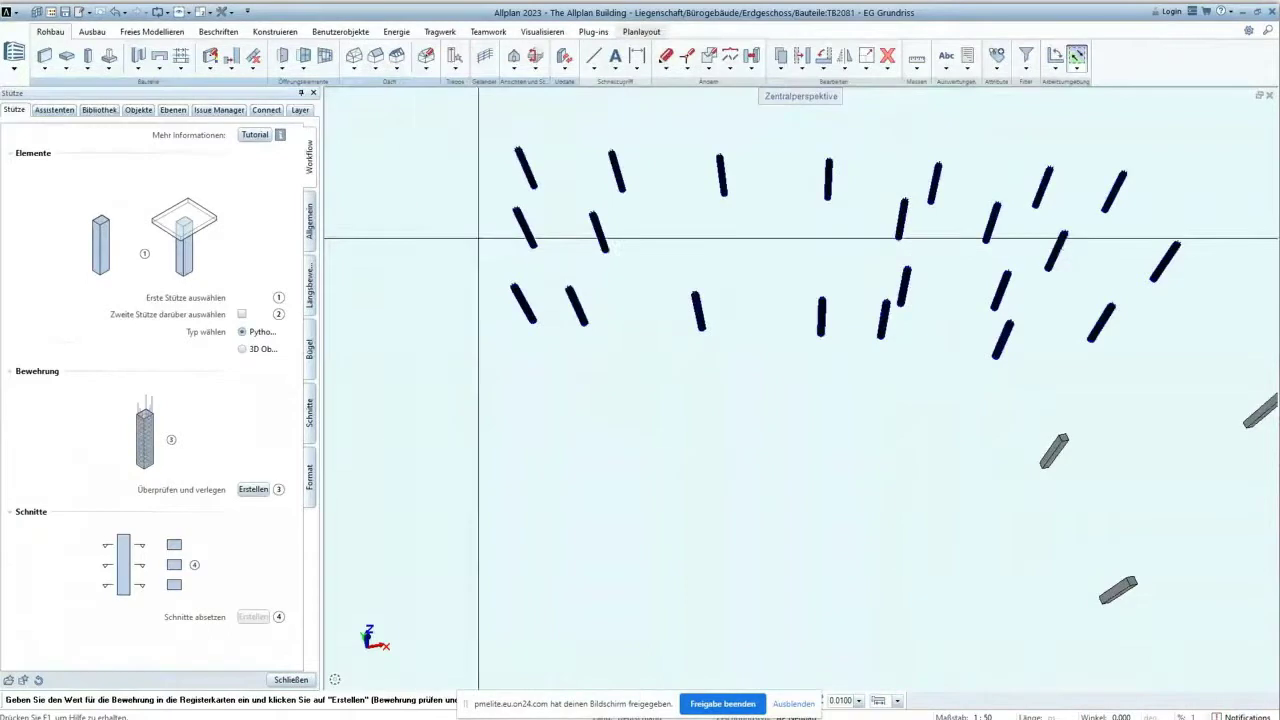
scroll(478, 240, up, 1)
scroll(478, 240, up, 1)
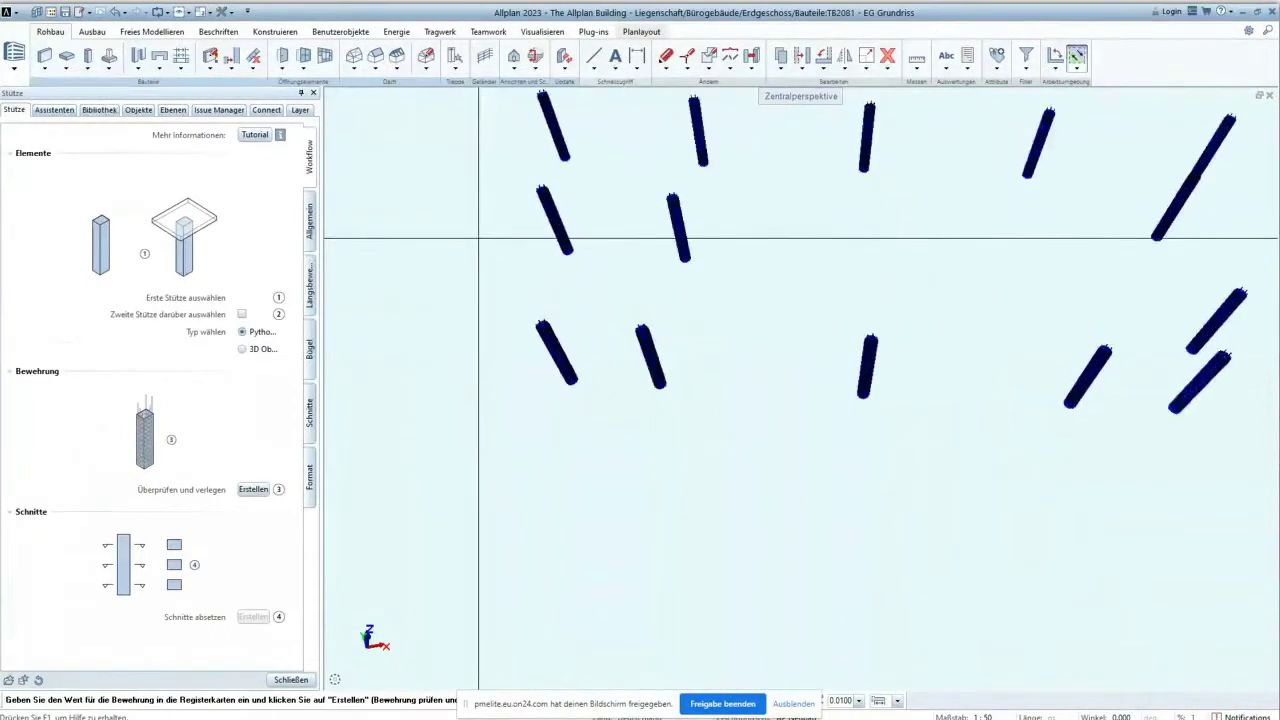
scroll(478, 240, up, 1)
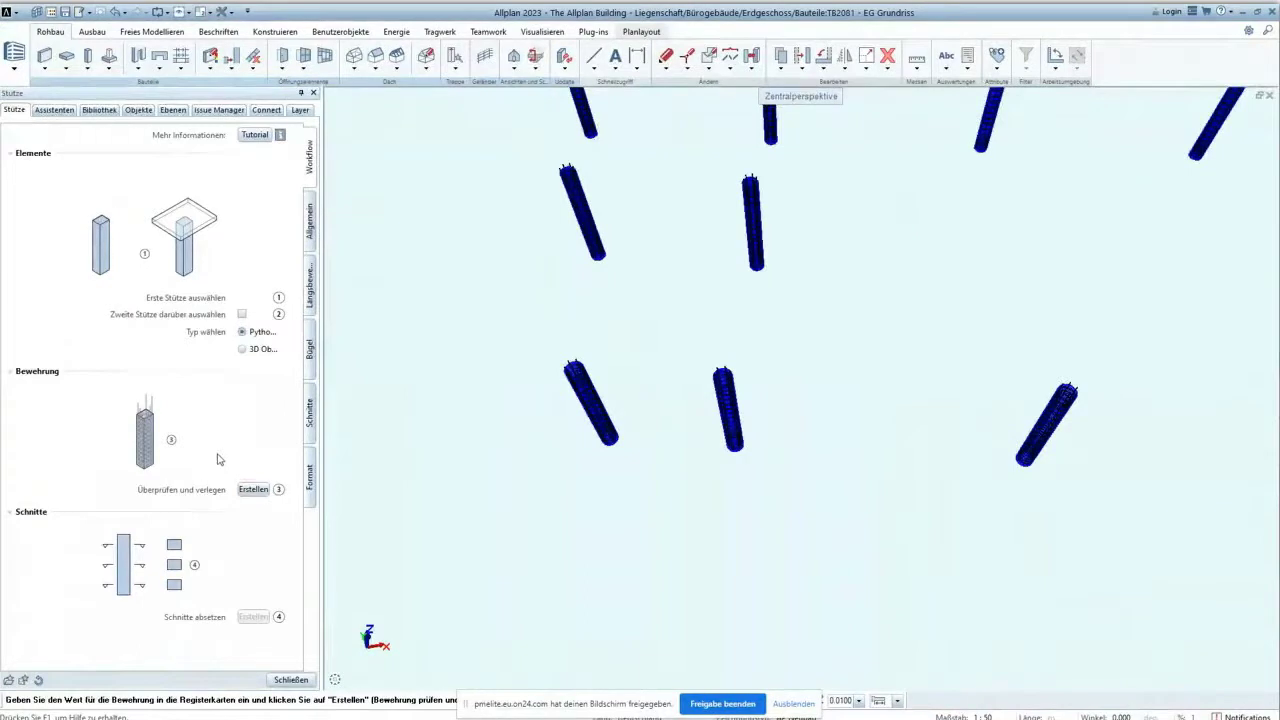
click(255, 490)
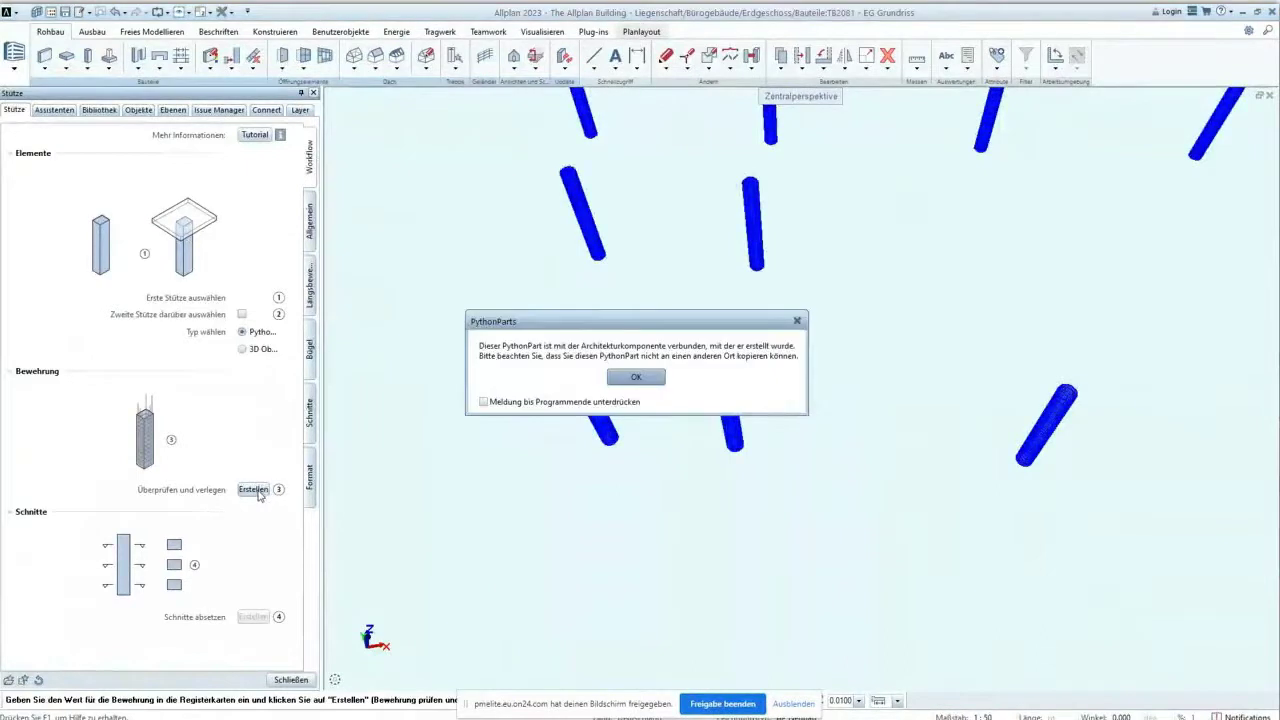
click(635, 377)
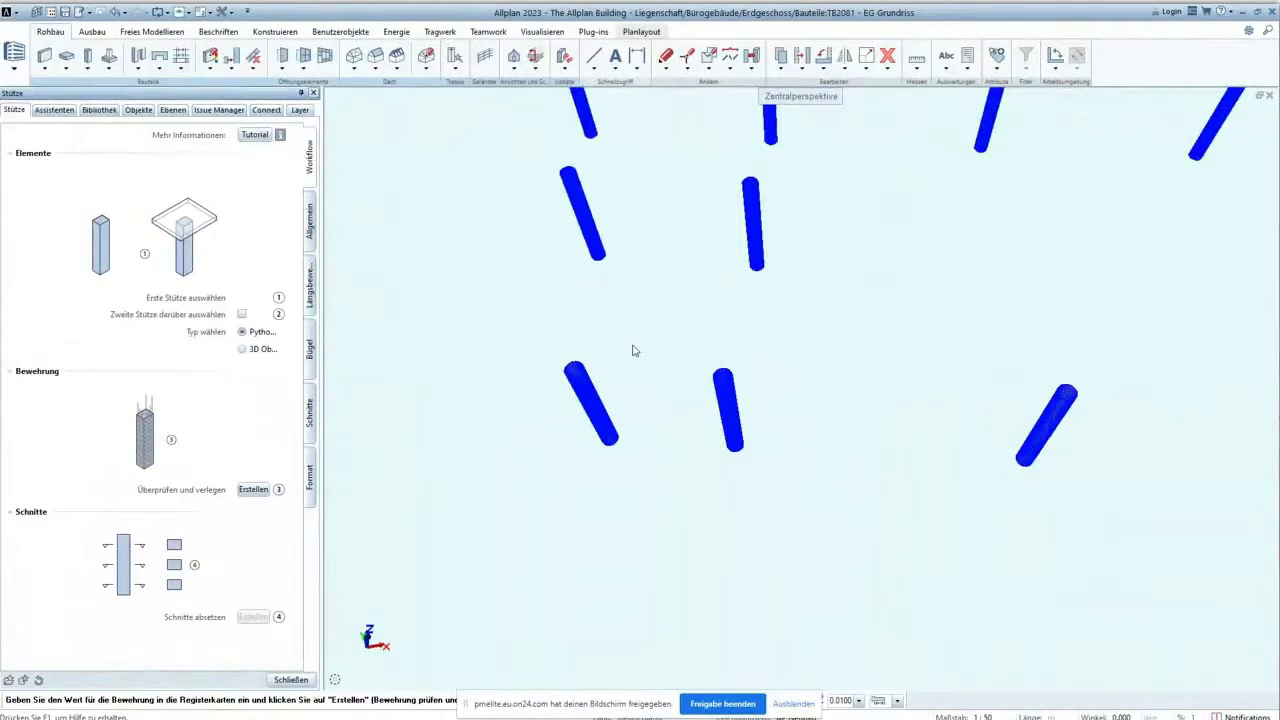
key(Return)
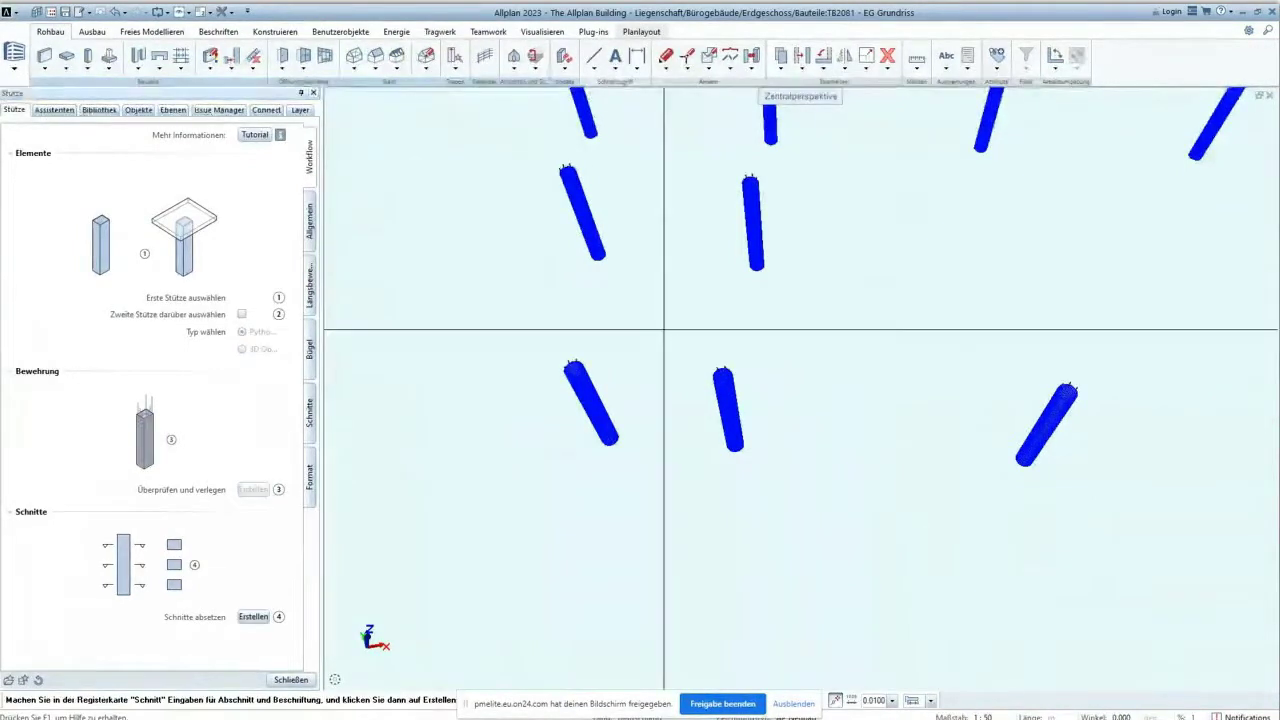
click(284, 682)
- Inspect the reinforcement of the round columns in the Draht view type, and switch the view back to Kanten
scroll(722, 383, up, 3)
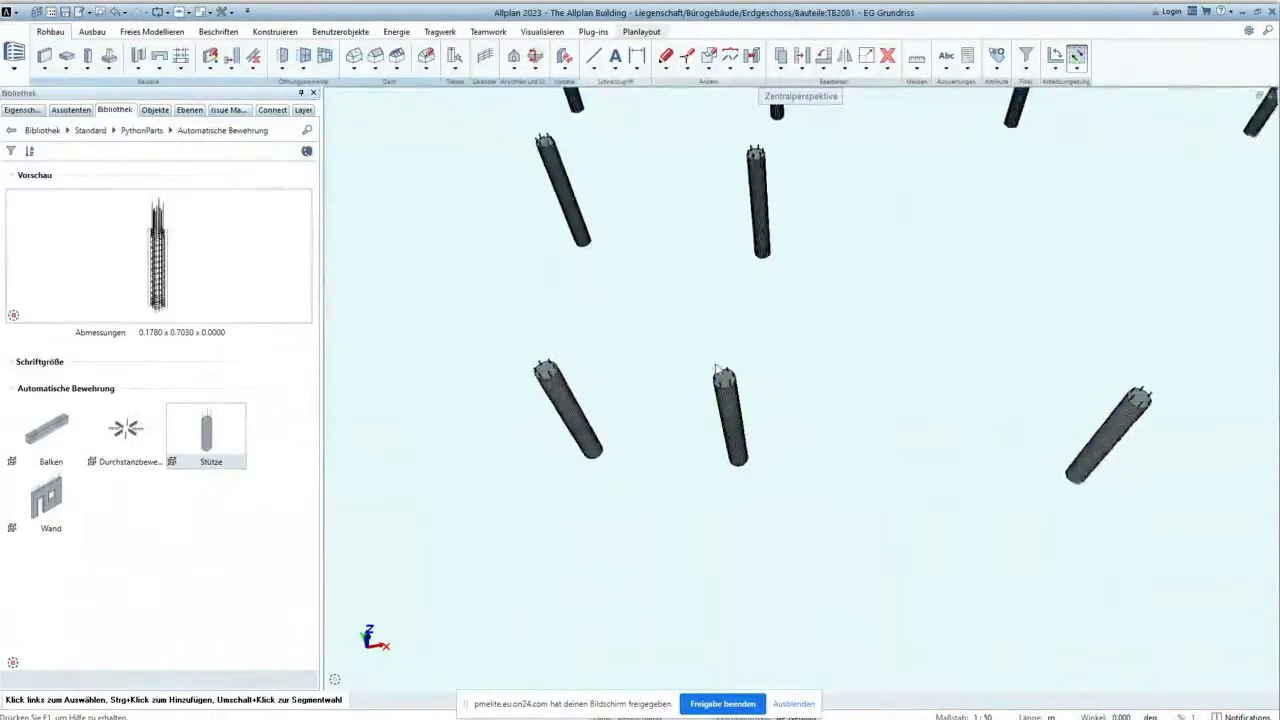
scroll(722, 383, up, 2)
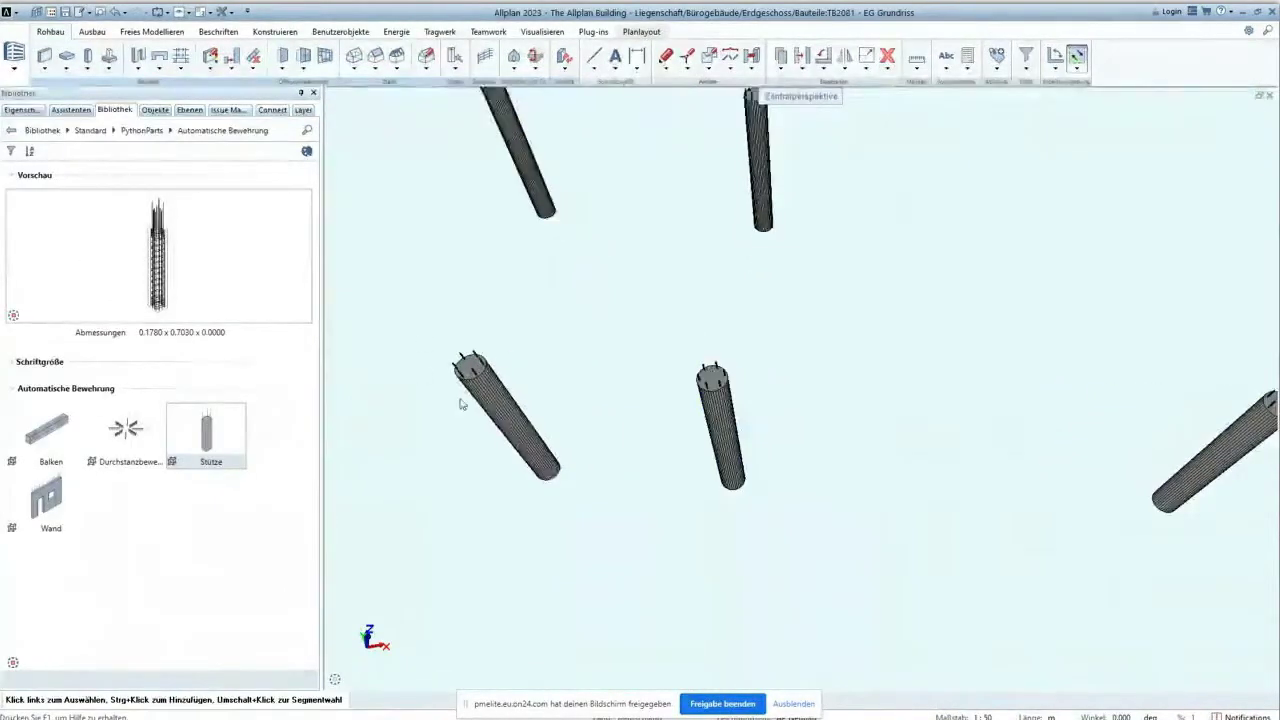
click(1246, 682)
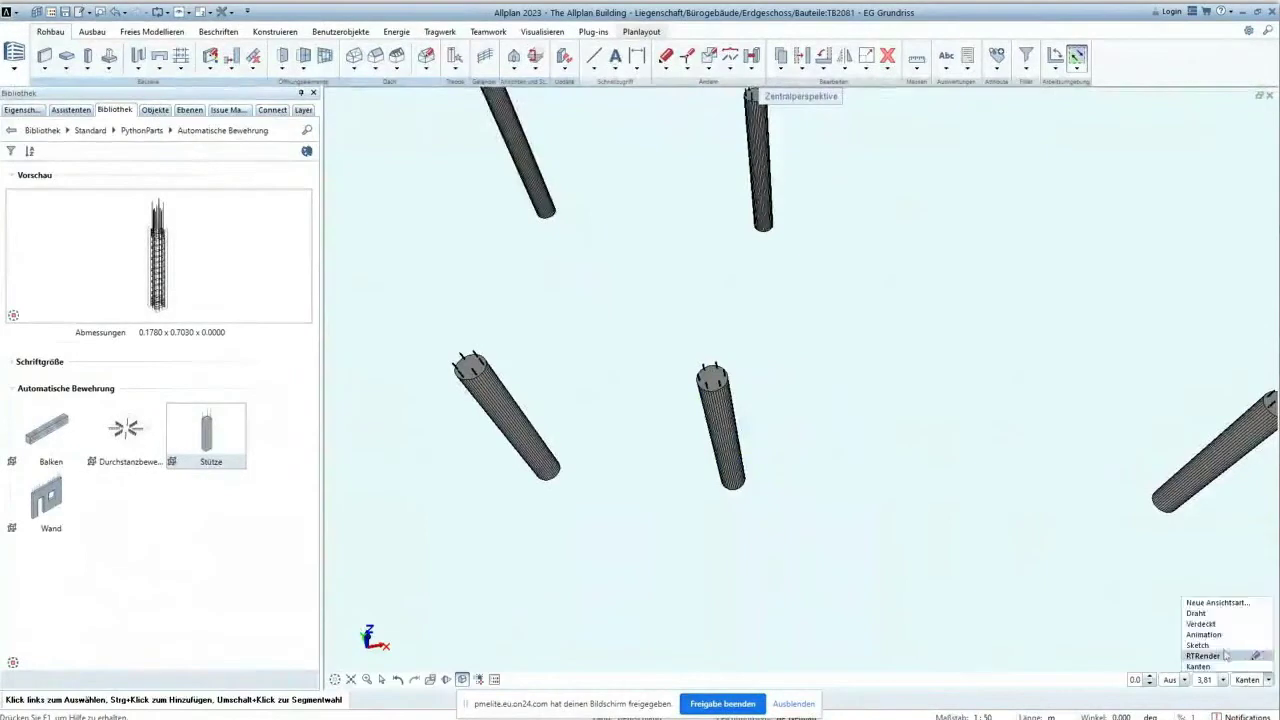
click(1206, 614)
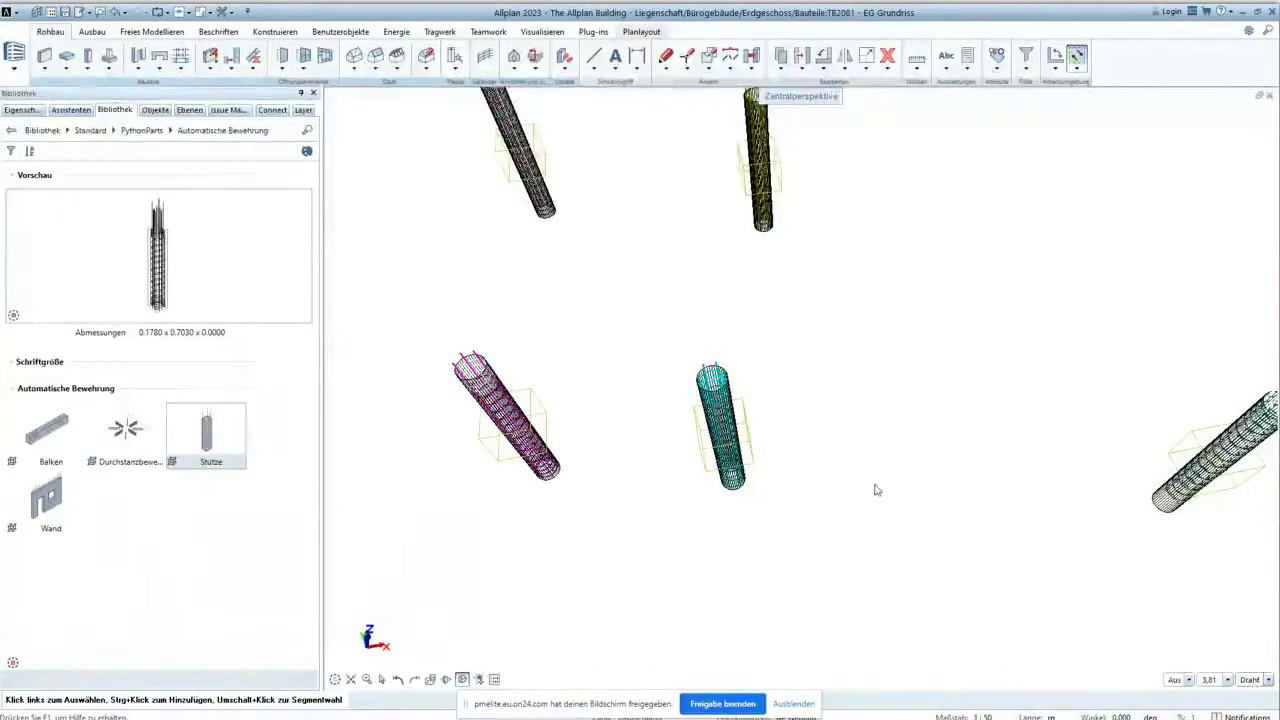
click(1251, 681)
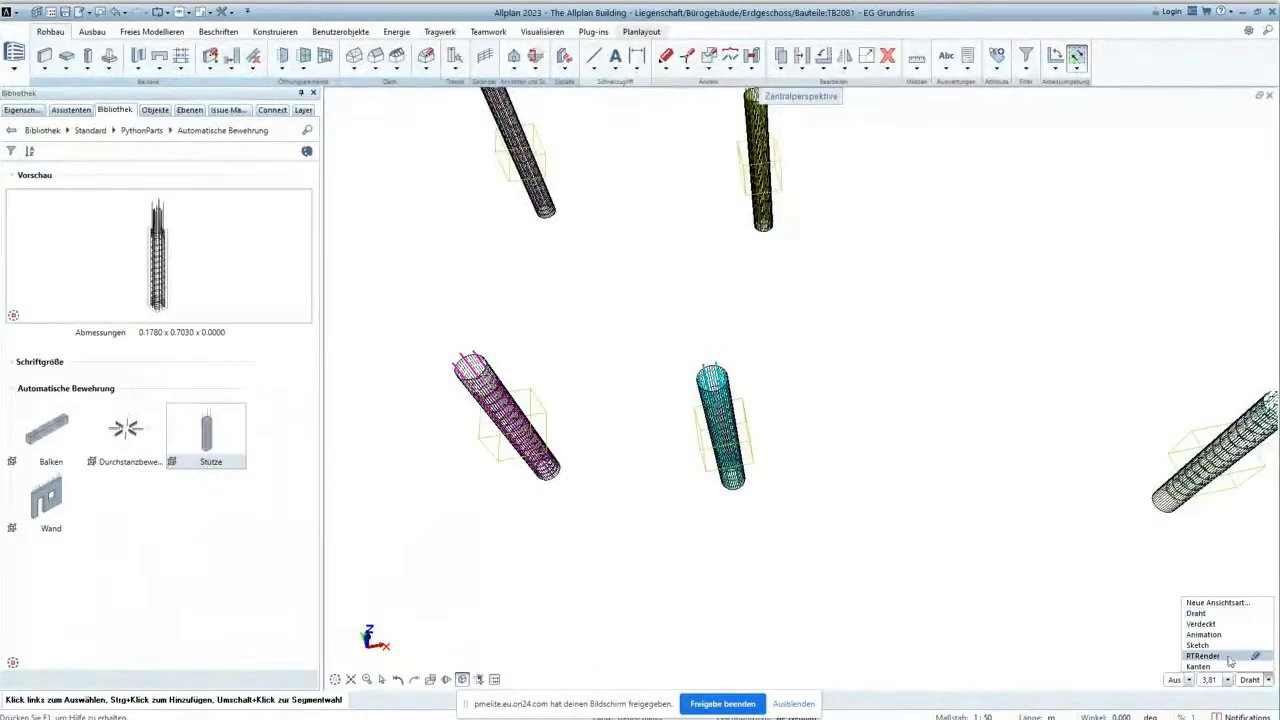
click(1210, 666)
scroll(955, 311, down, 8)
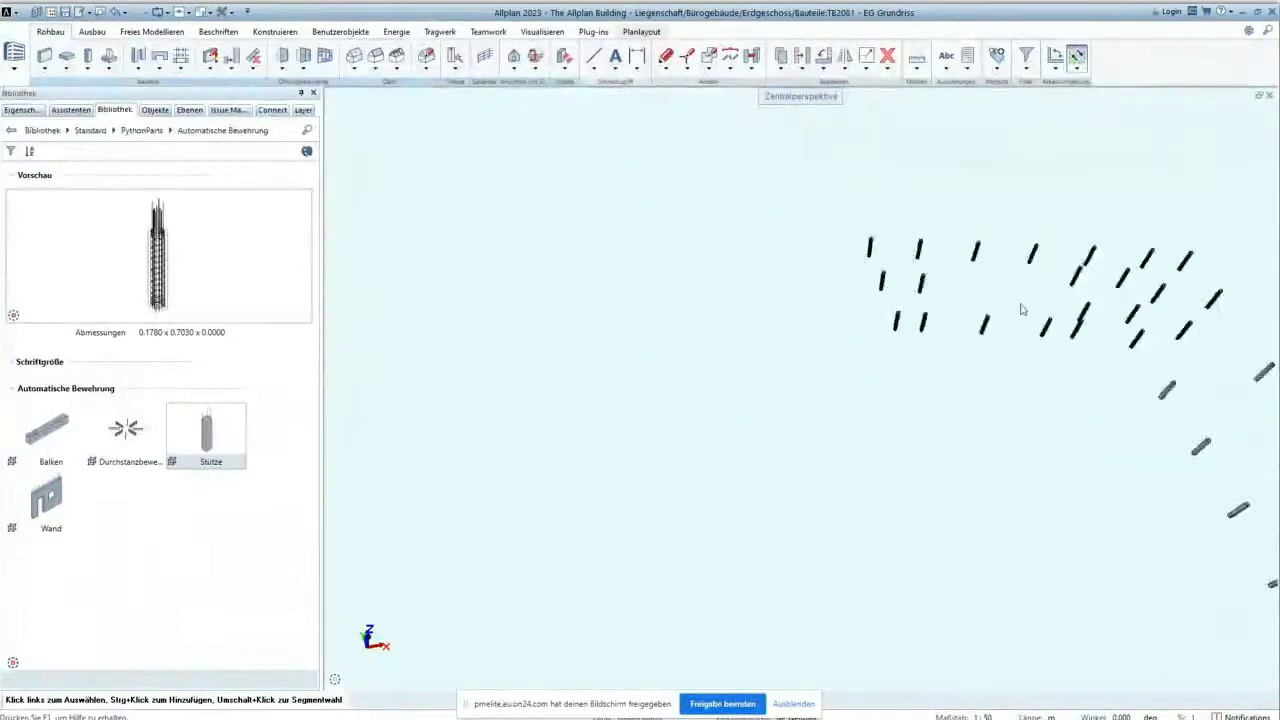
- Start the Stütze PythonPart again and select all square columns in the building's angled wing
middle_drag(870, 403, 777, 337)
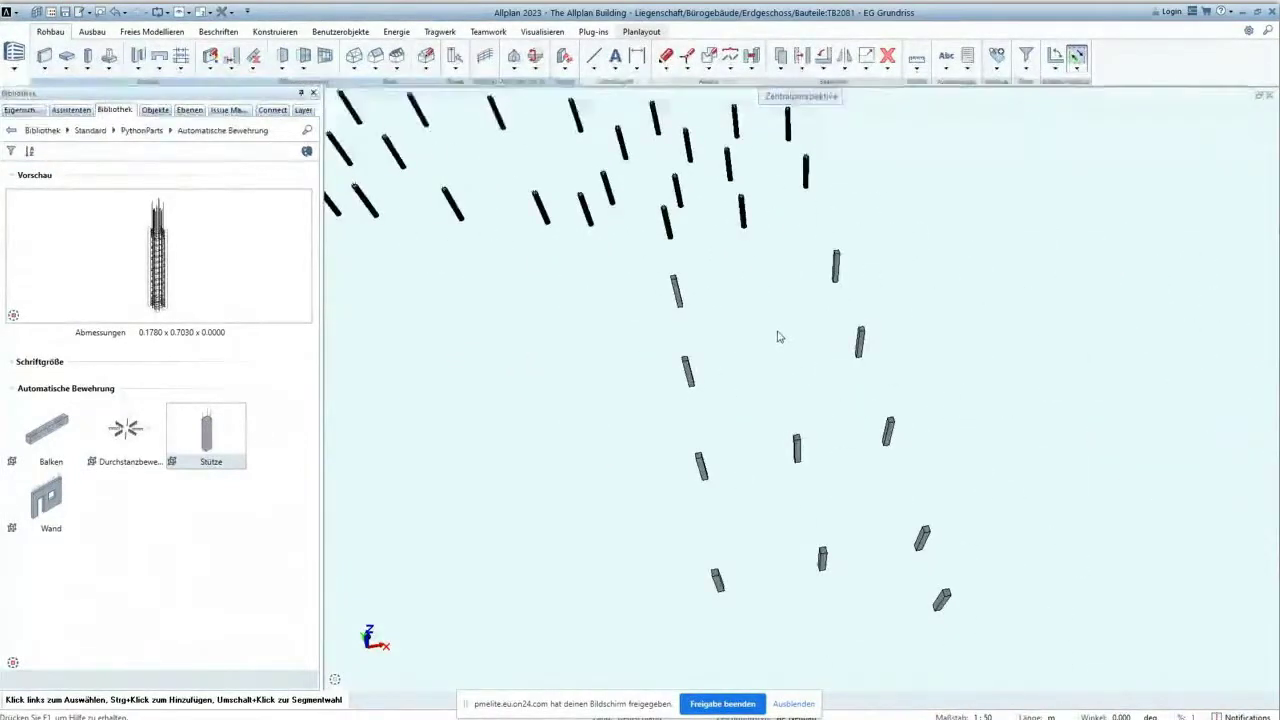
click(205, 438)
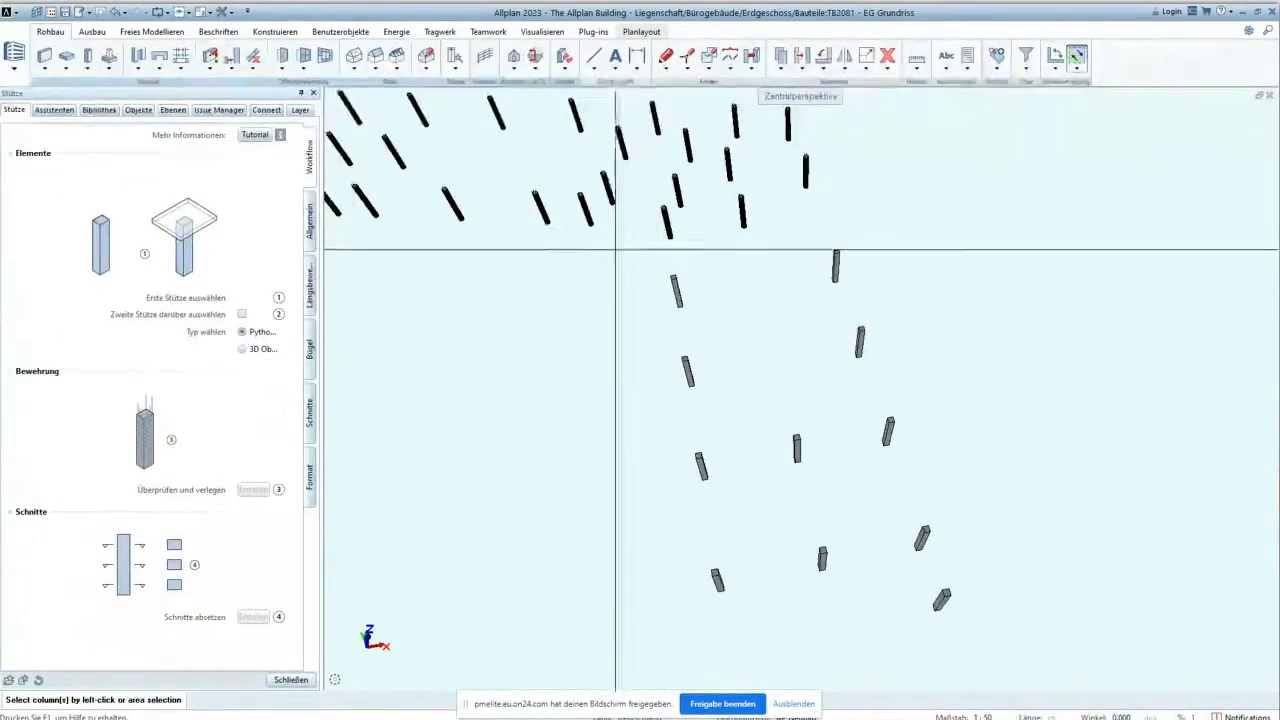
drag(623, 249, 1008, 636)
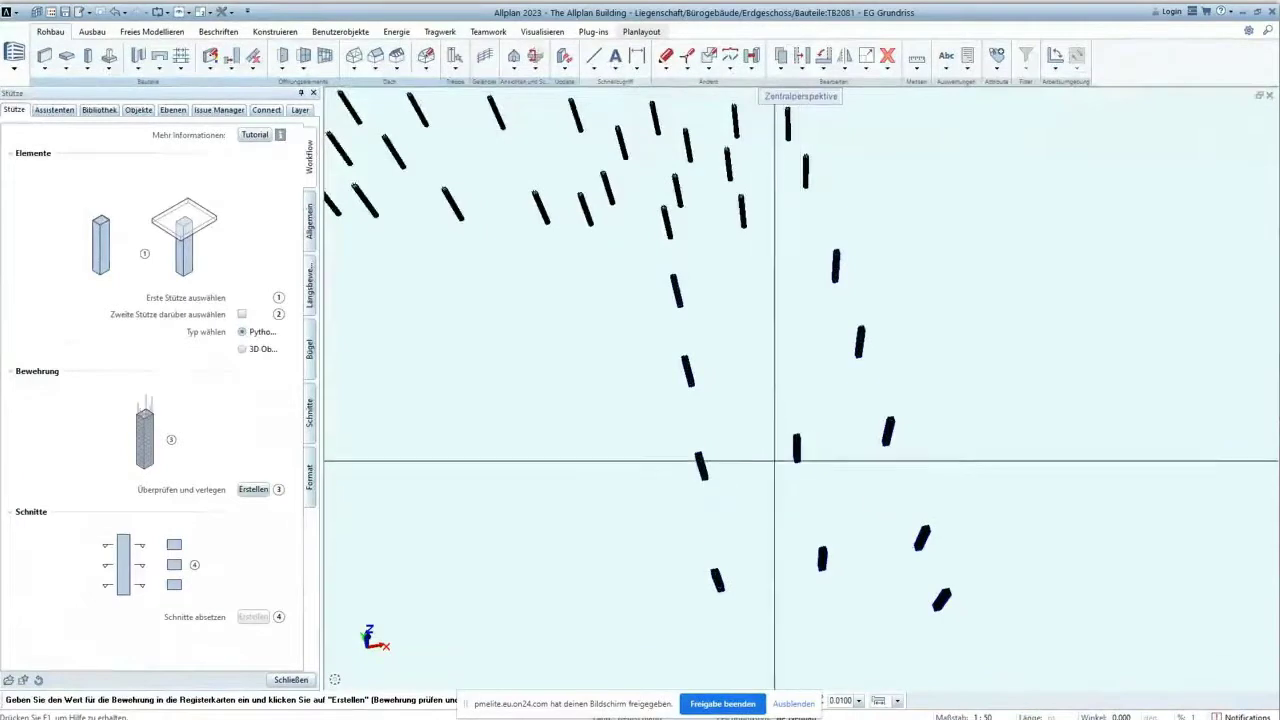
- Examine the square columns' reinforcement preview and its general, longitudinal and stirrup (Bügel) settings
scroll(689, 367, up, 3)
scroll(680, 366, up, 3)
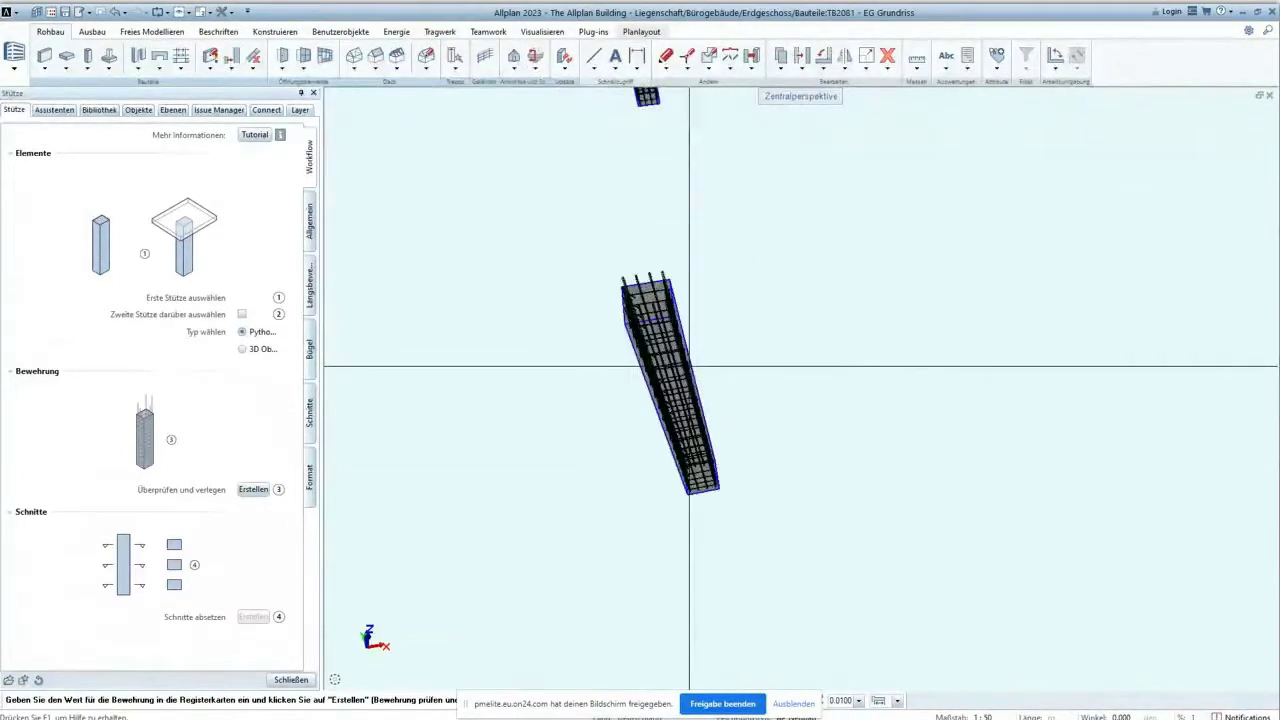
middle_drag(673, 598, 433, 287)
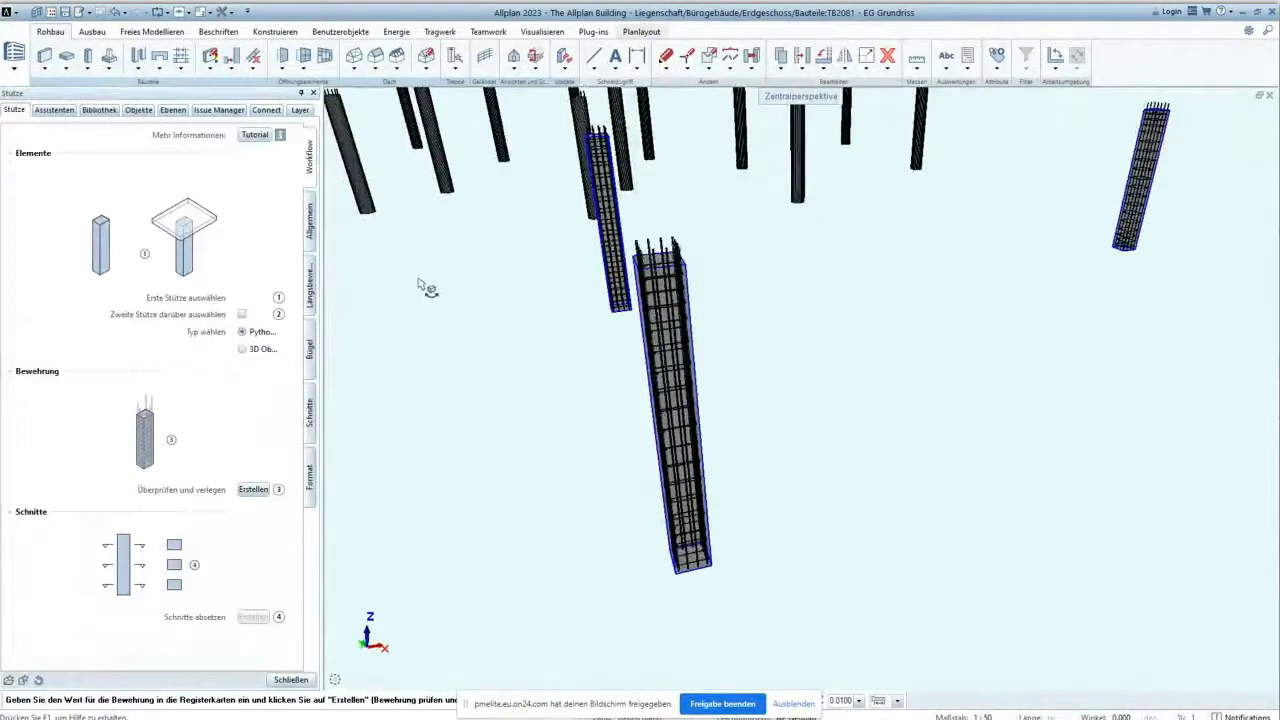
click(309, 223)
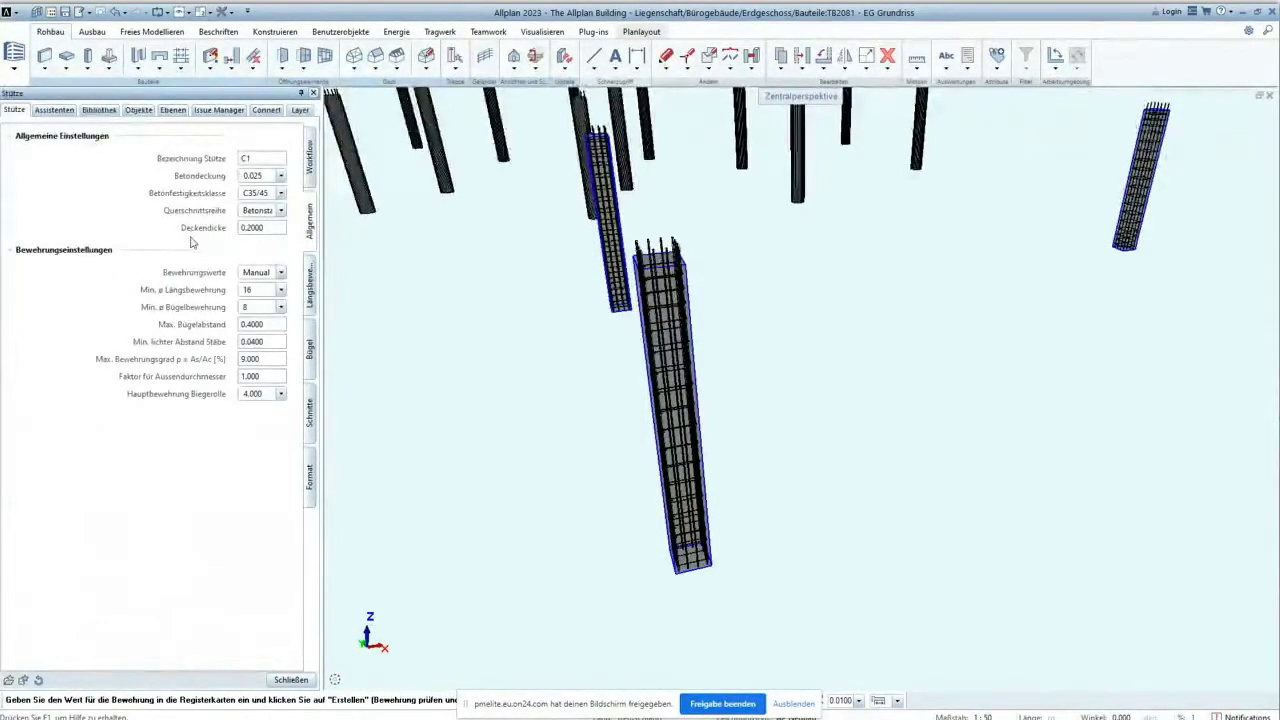
click(311, 283)
click(310, 347)
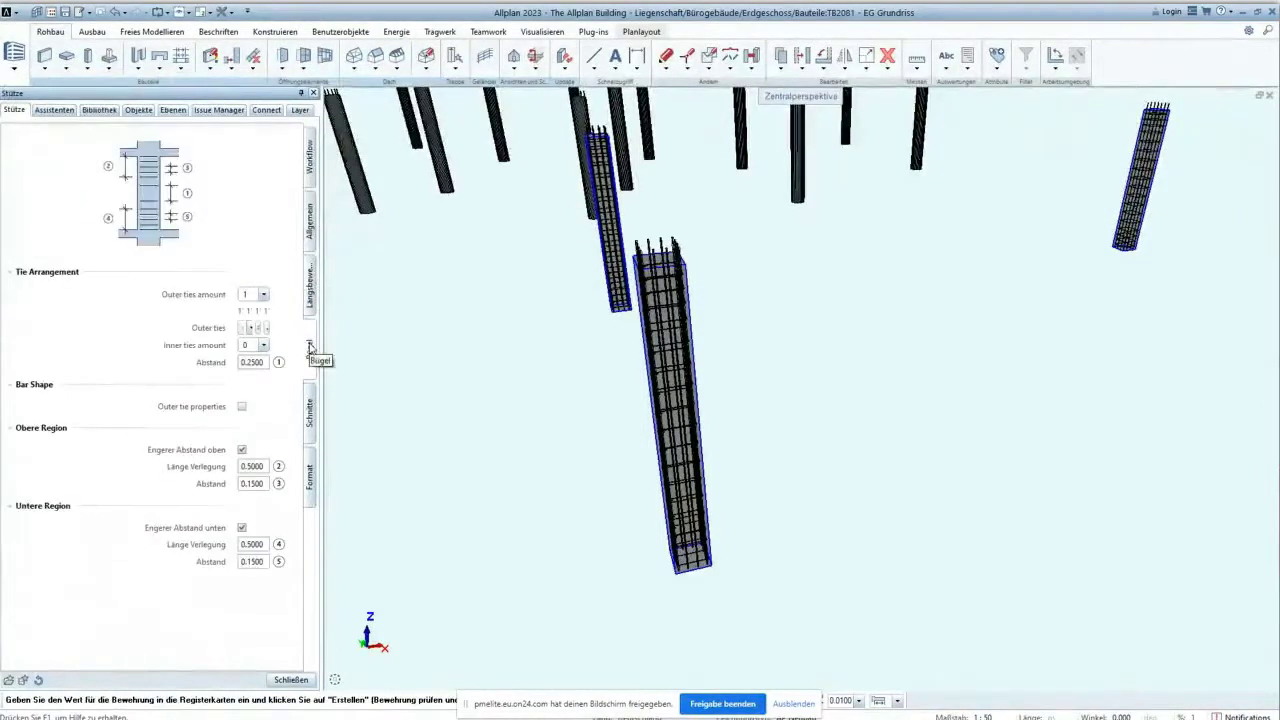
click(310, 157)
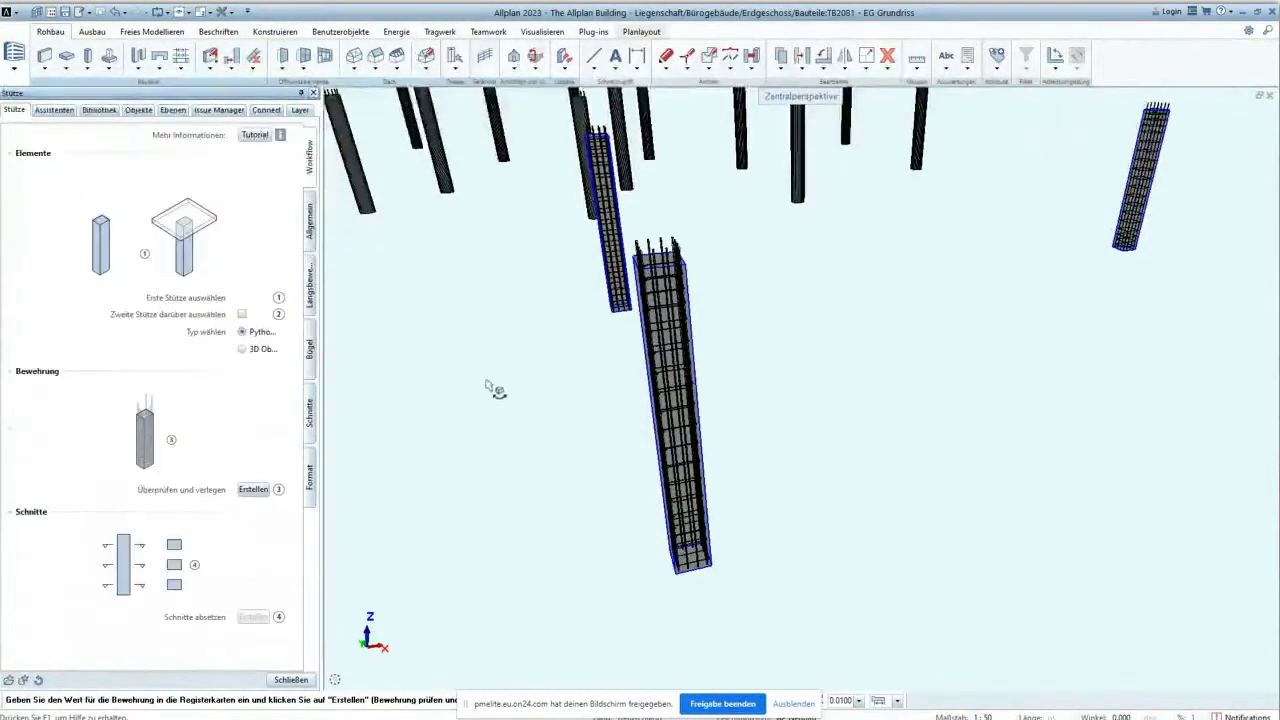
- Generate the reinforcement for the selected square columns, suppressing the PythonParts message until program end, and check the placed result
scroll(557, 360, down, 10)
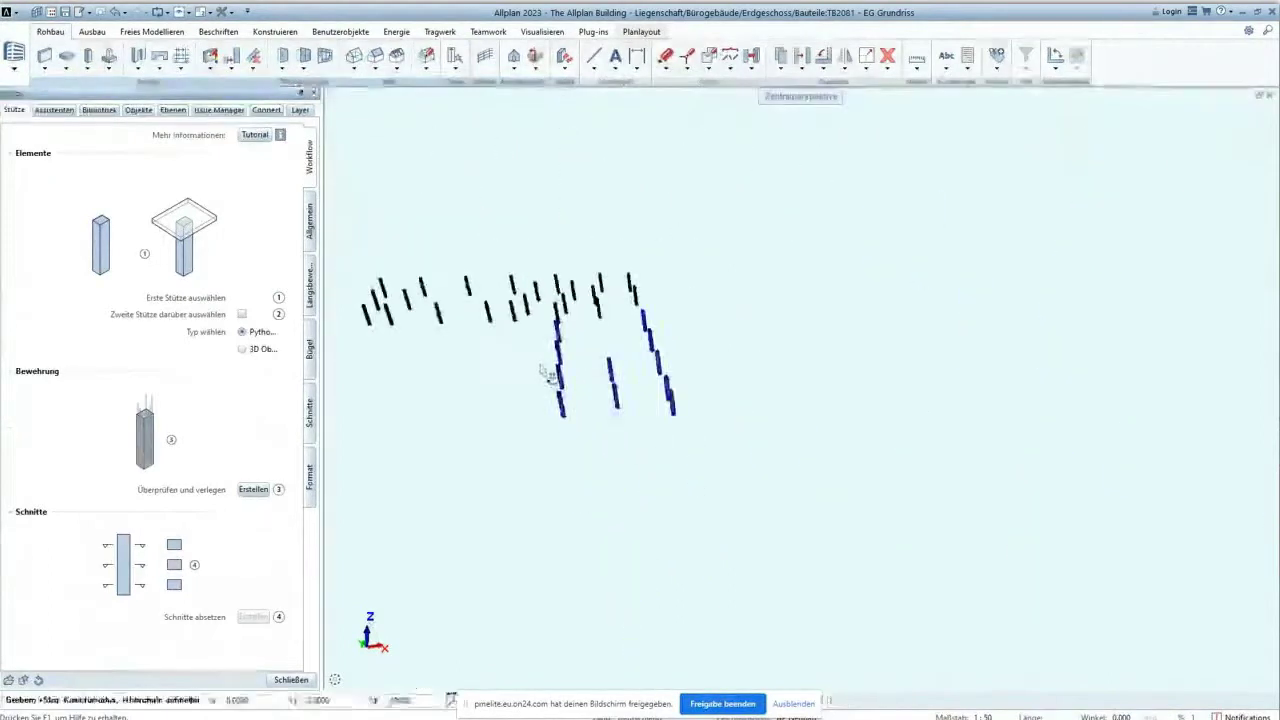
scroll(900, 380, up, 6)
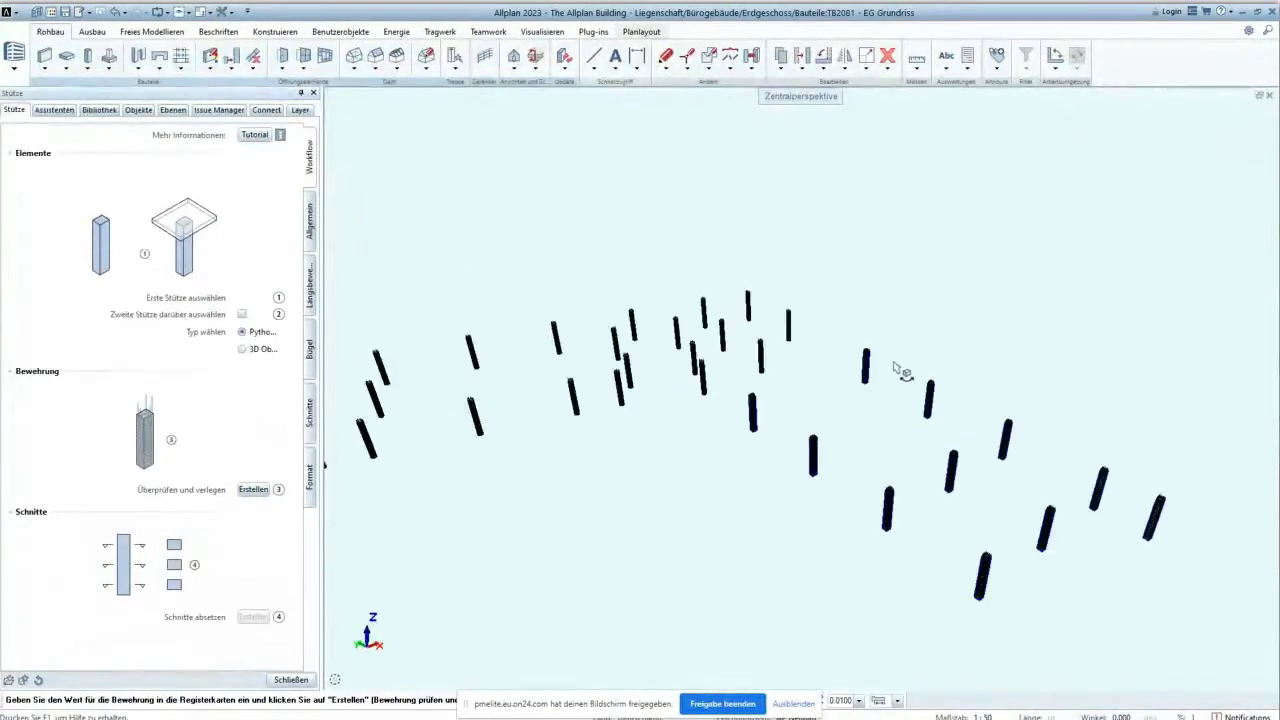
click(252, 490)
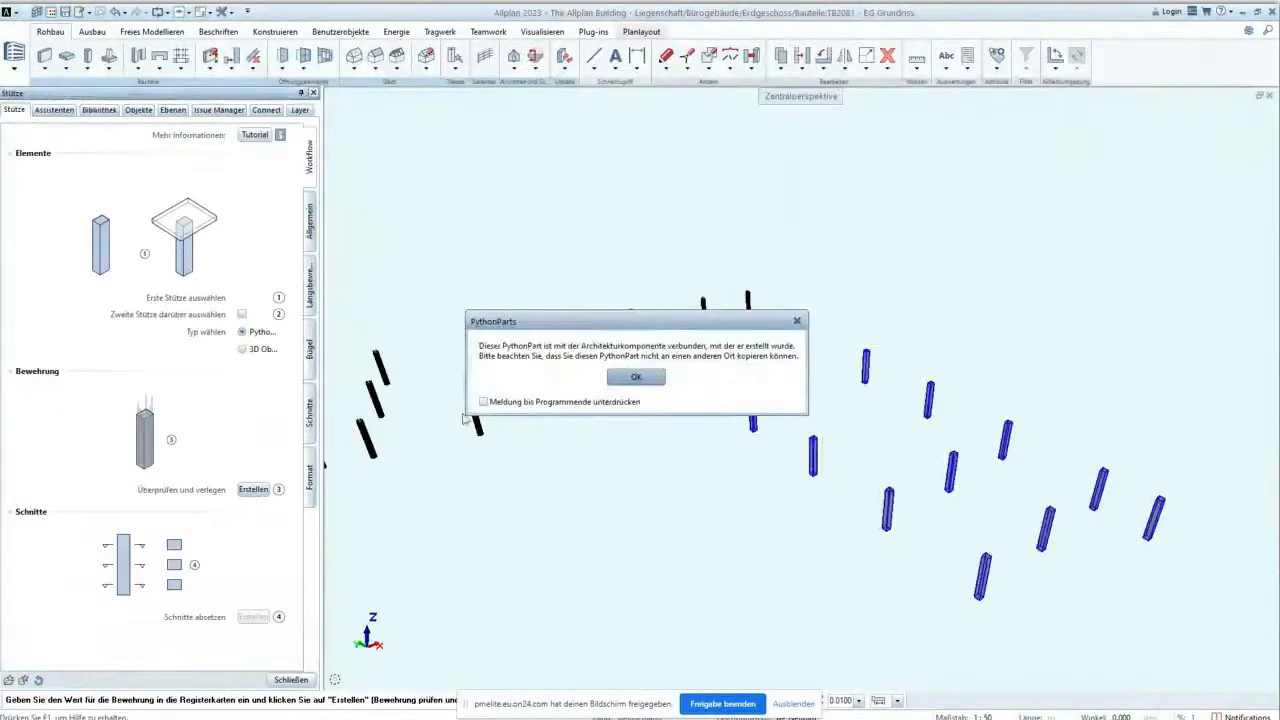
click(483, 401)
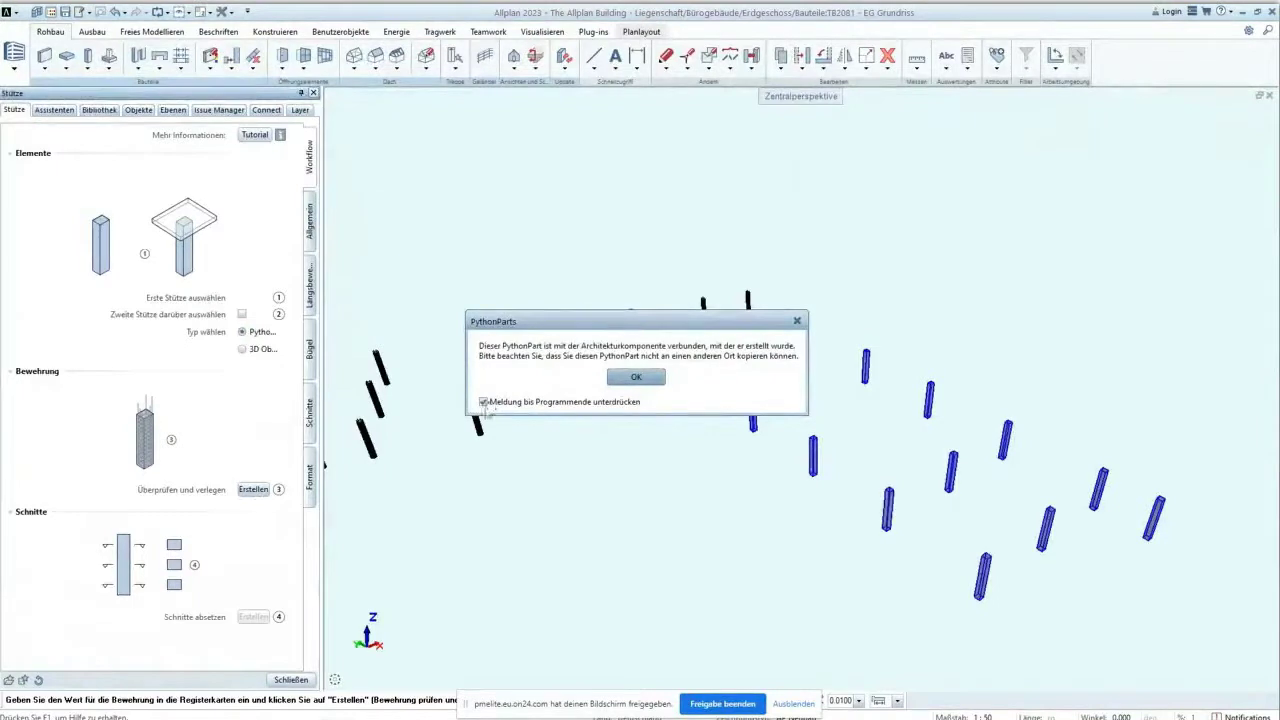
click(630, 380)
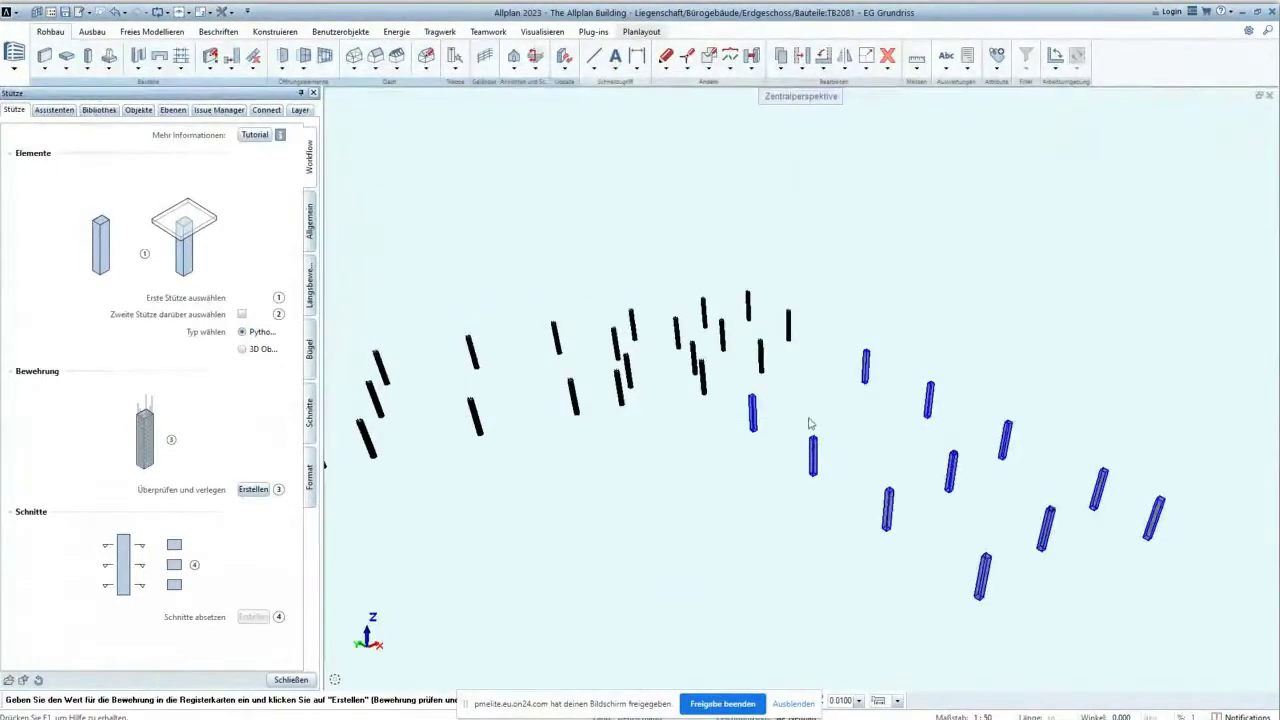
click(758, 418)
shift+middle_drag(840, 489, 836, 482)
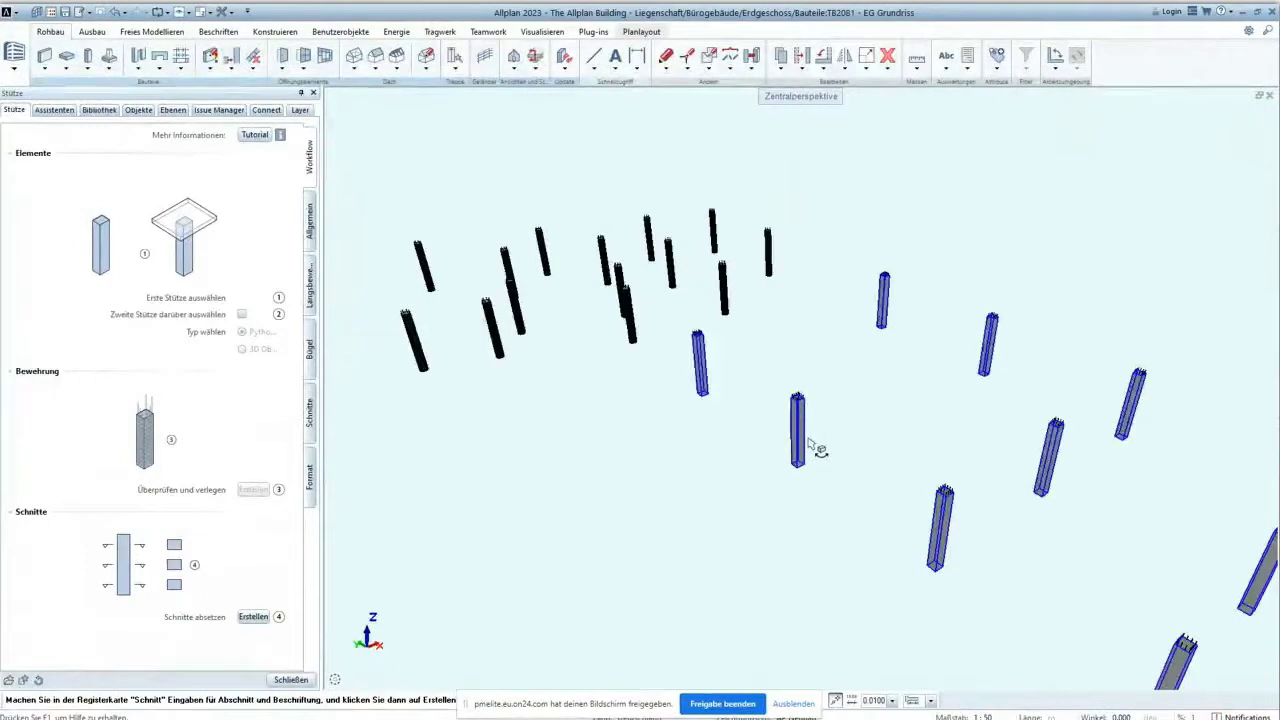
scroll(815, 443, down, 3)
shift+middle_drag(817, 443, 800, 470)
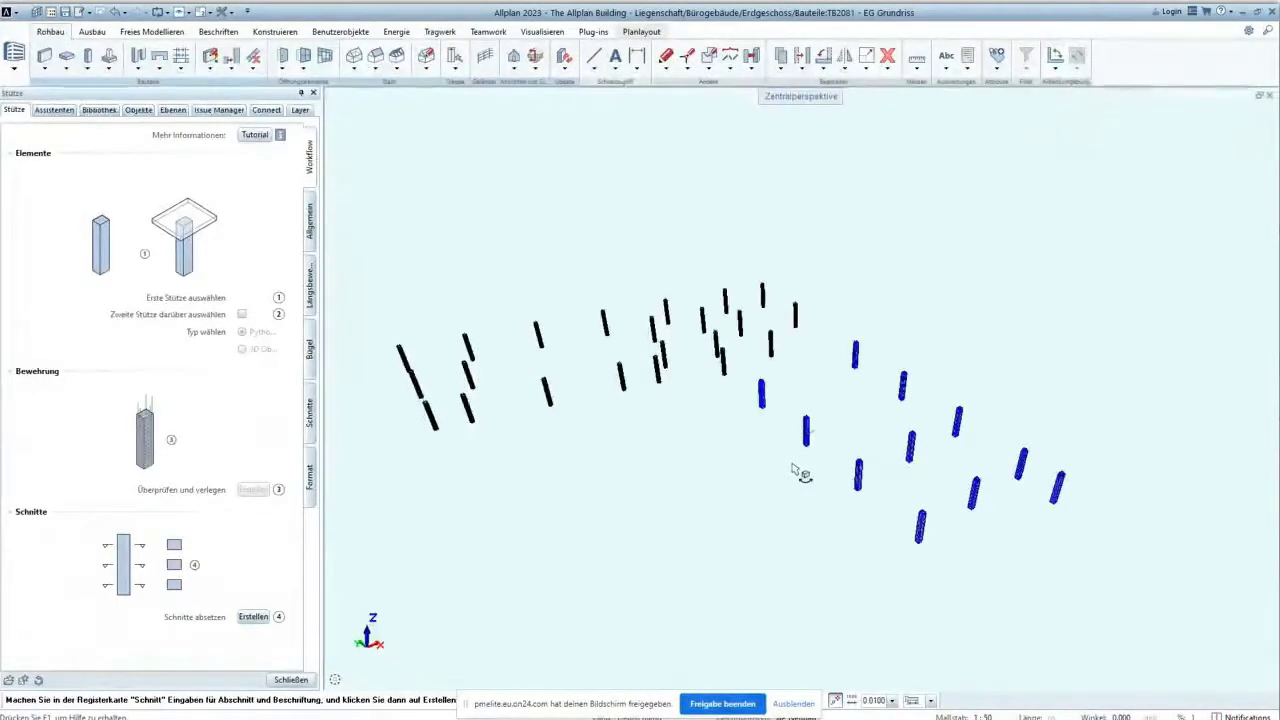
scroll(820, 435, up, 5)
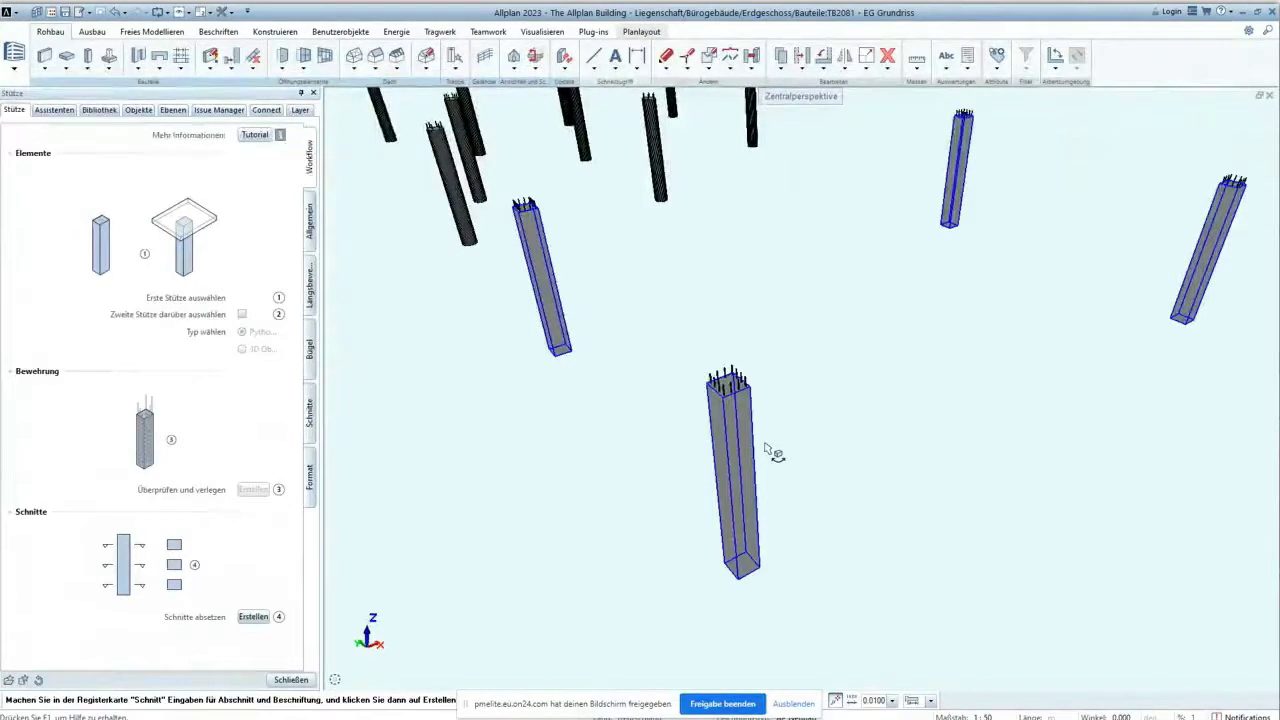
- Review the IFC export settings for the IFC4 Standard Export profile, including its element filter, and cancel the export
click(16, 12)
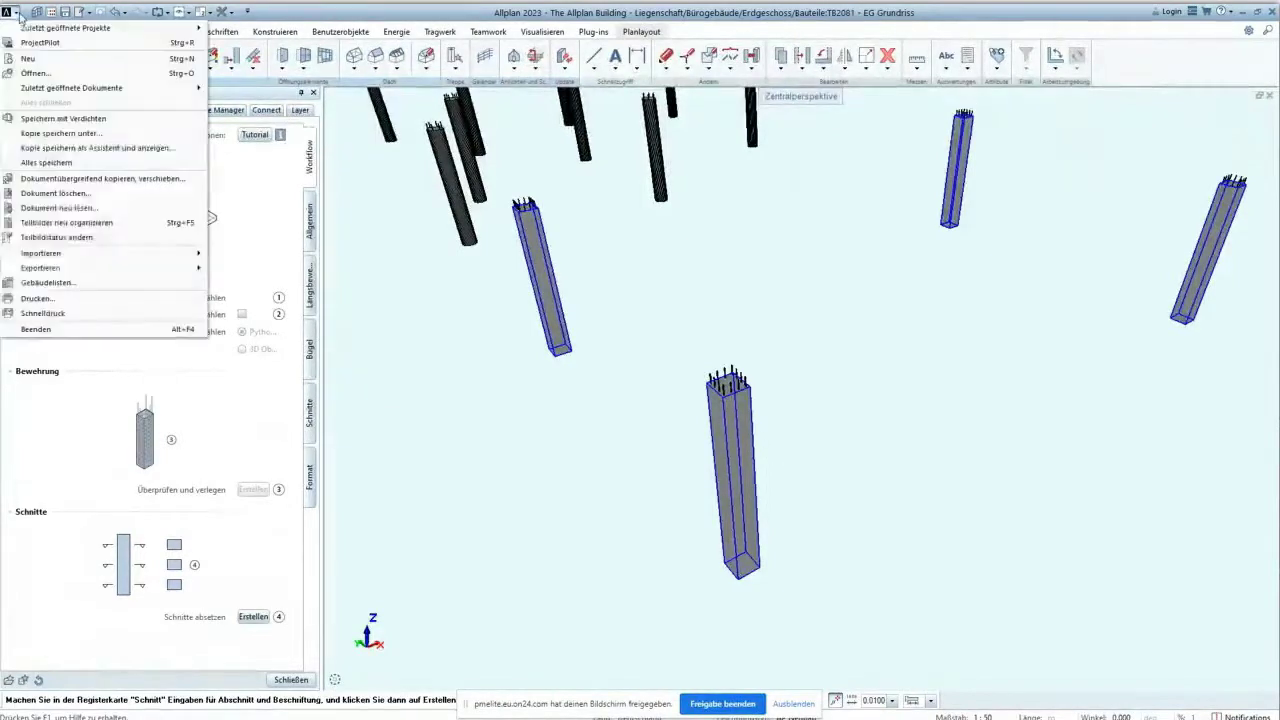
mouse_move(76, 268)
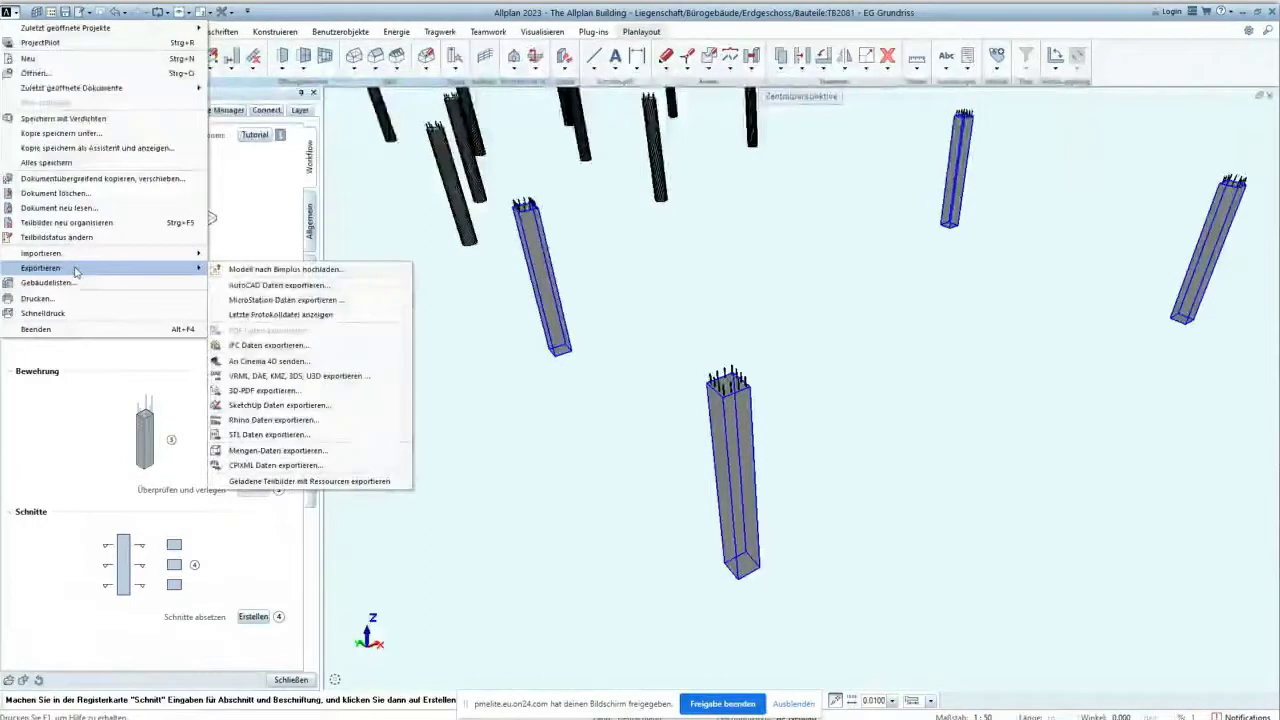
click(268, 345)
drag(793, 160, 798, 200)
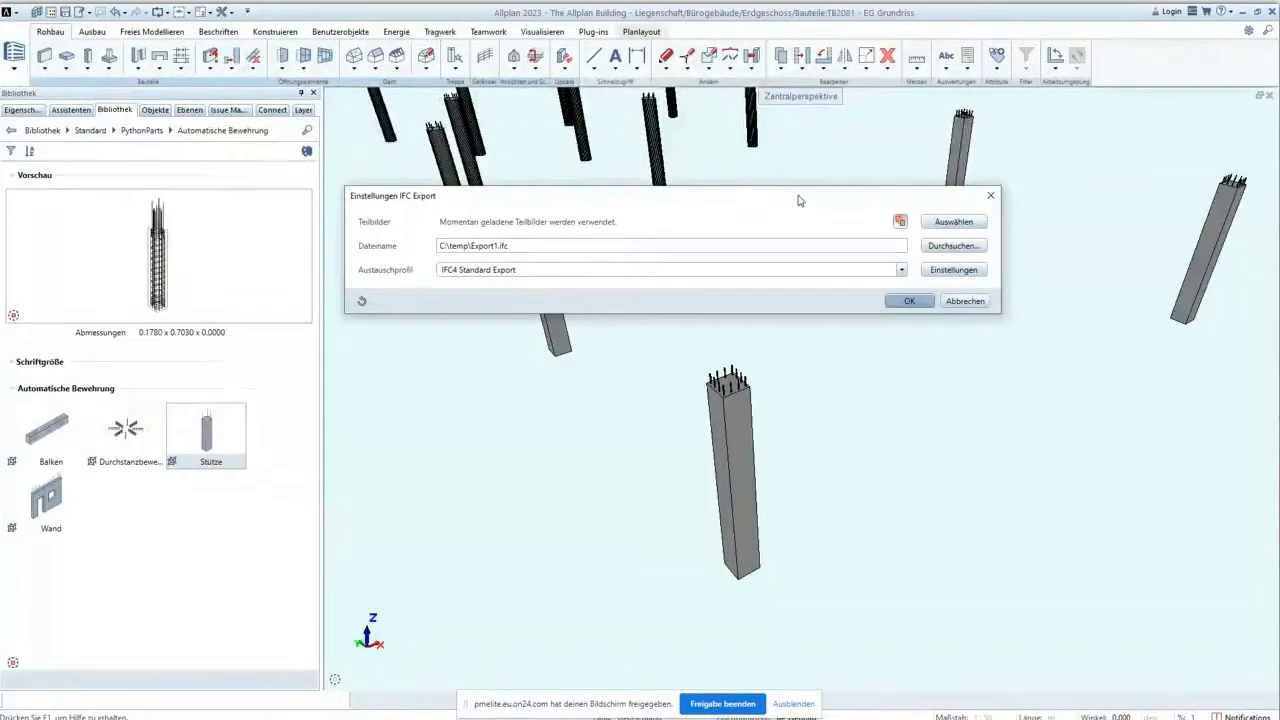
key(space)
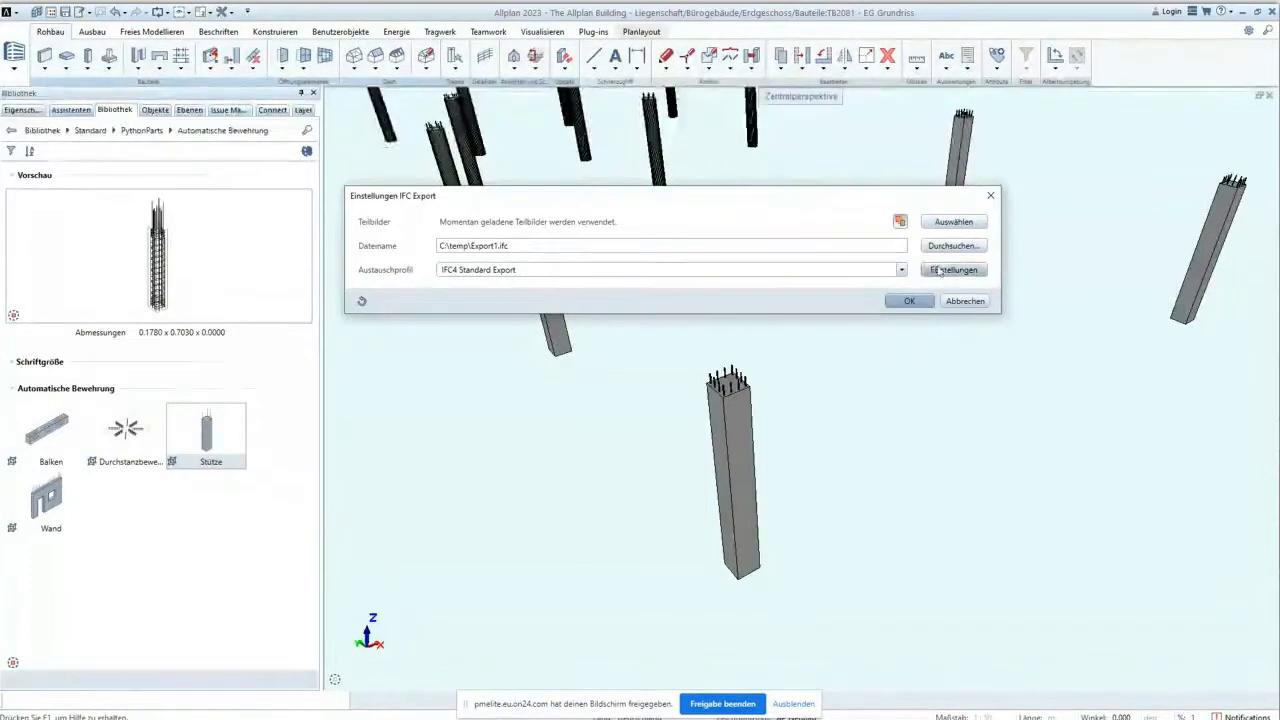
drag(808, 203, 754, 169)
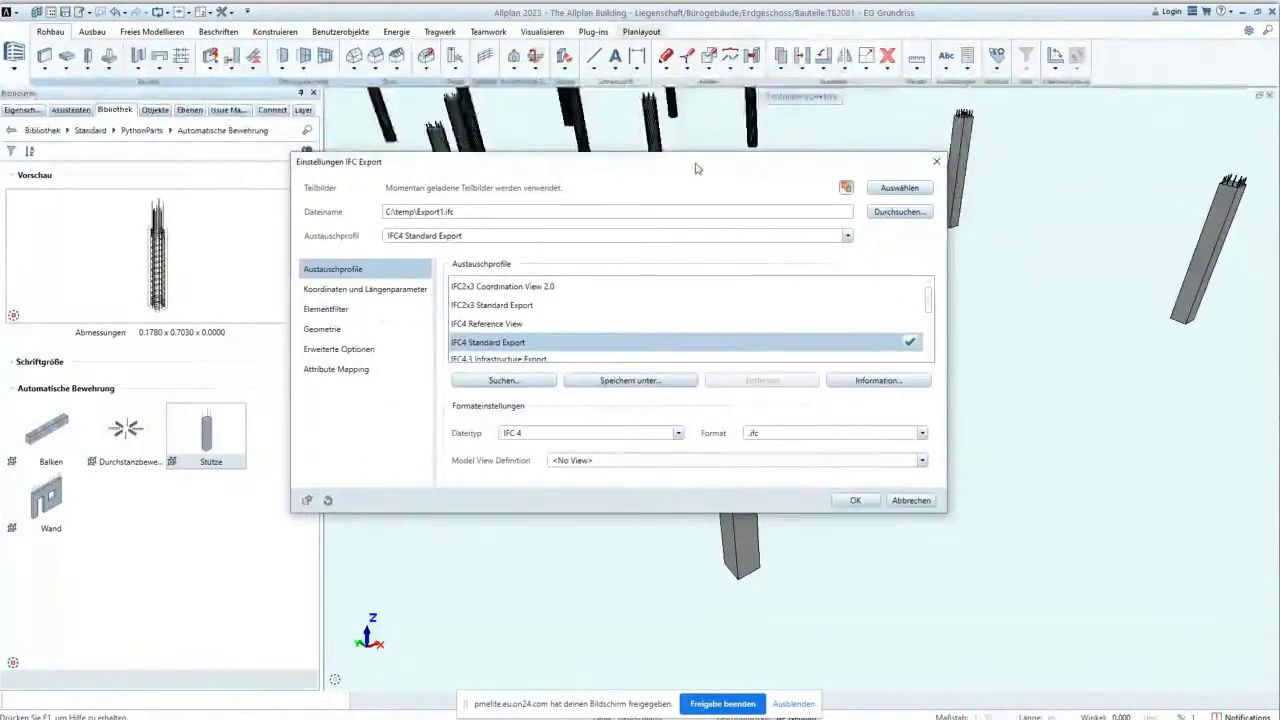
click(361, 316)
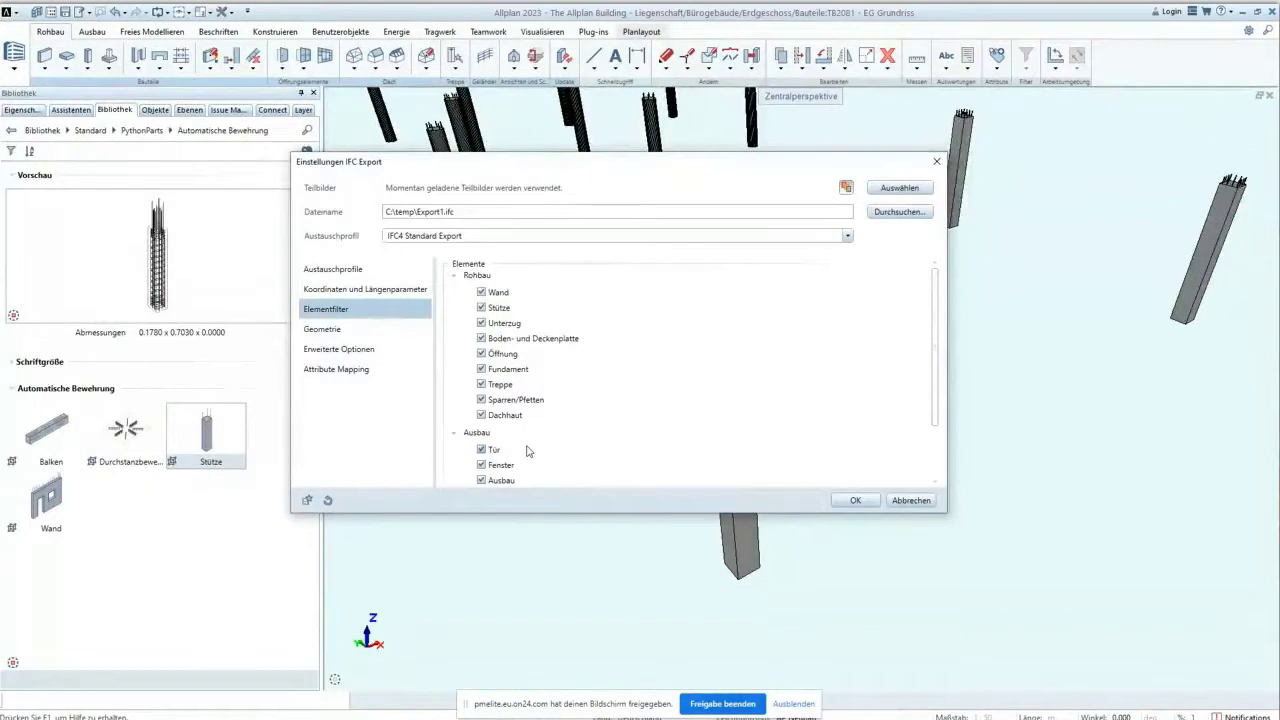
click(915, 500)
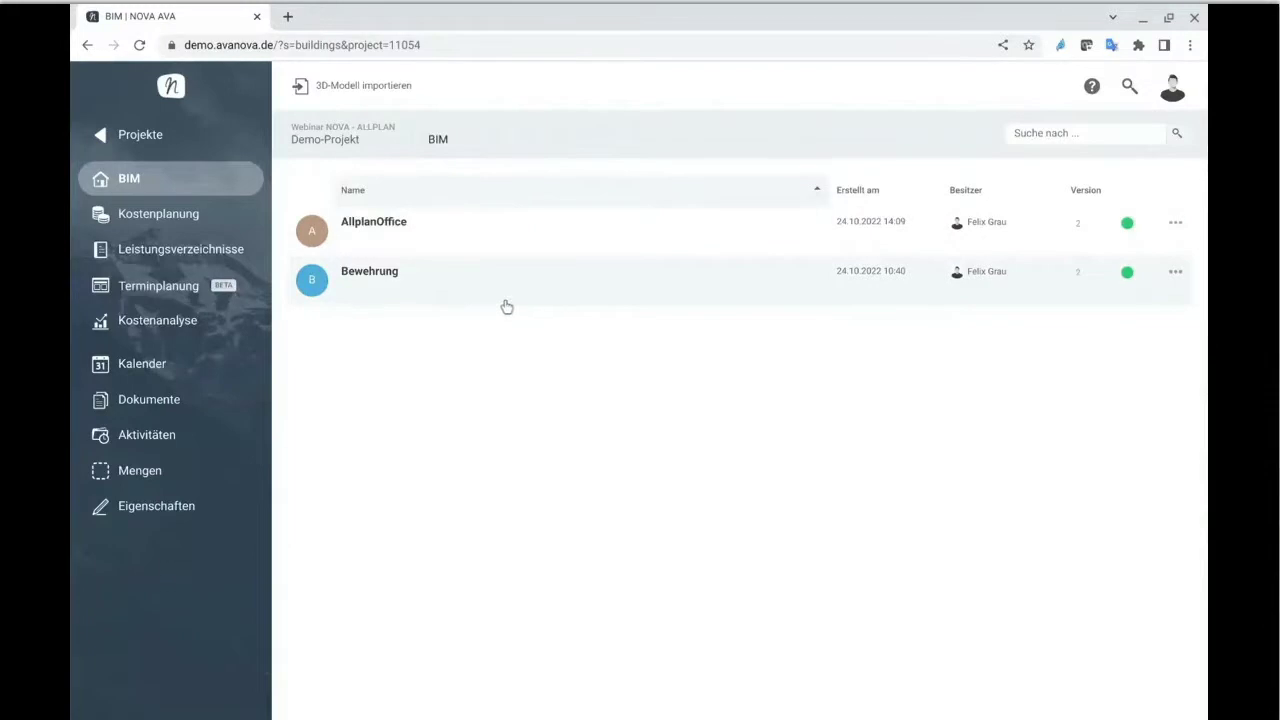
- Switch to NOVA AVA, check the actions available for the Bewehrung model, and open its 3D model
right_click(449, 304)
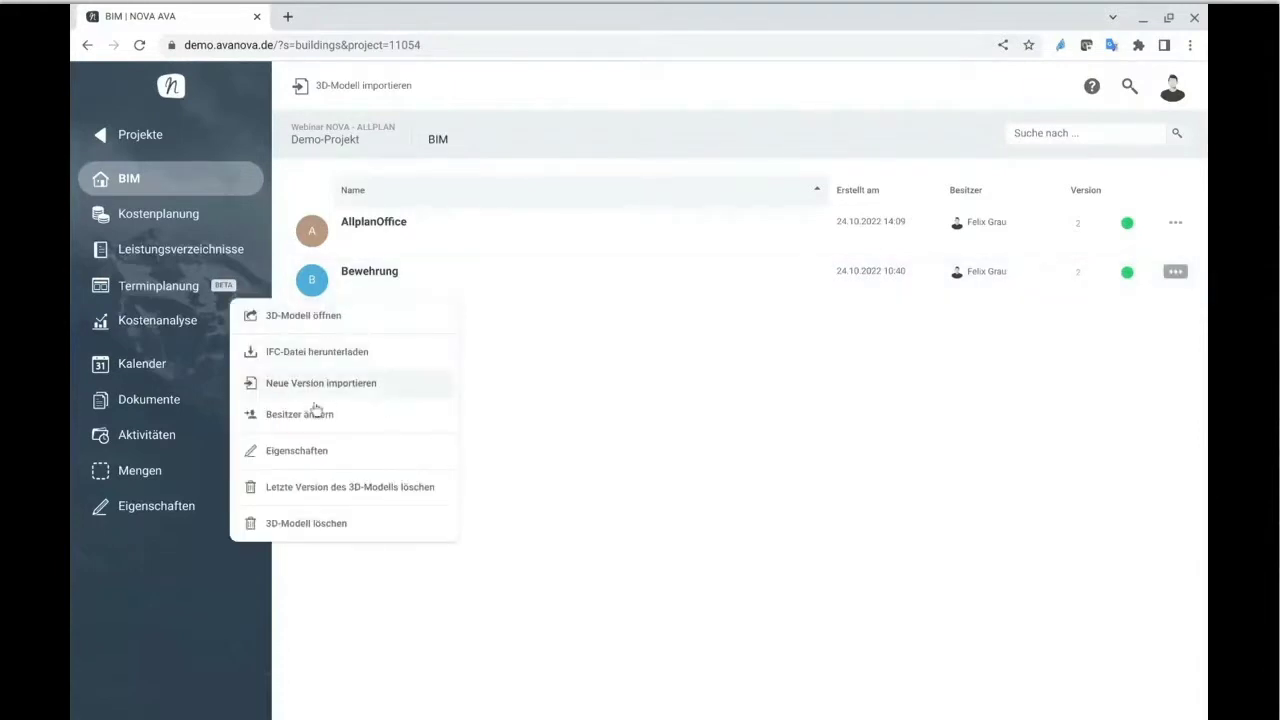
click(806, 391)
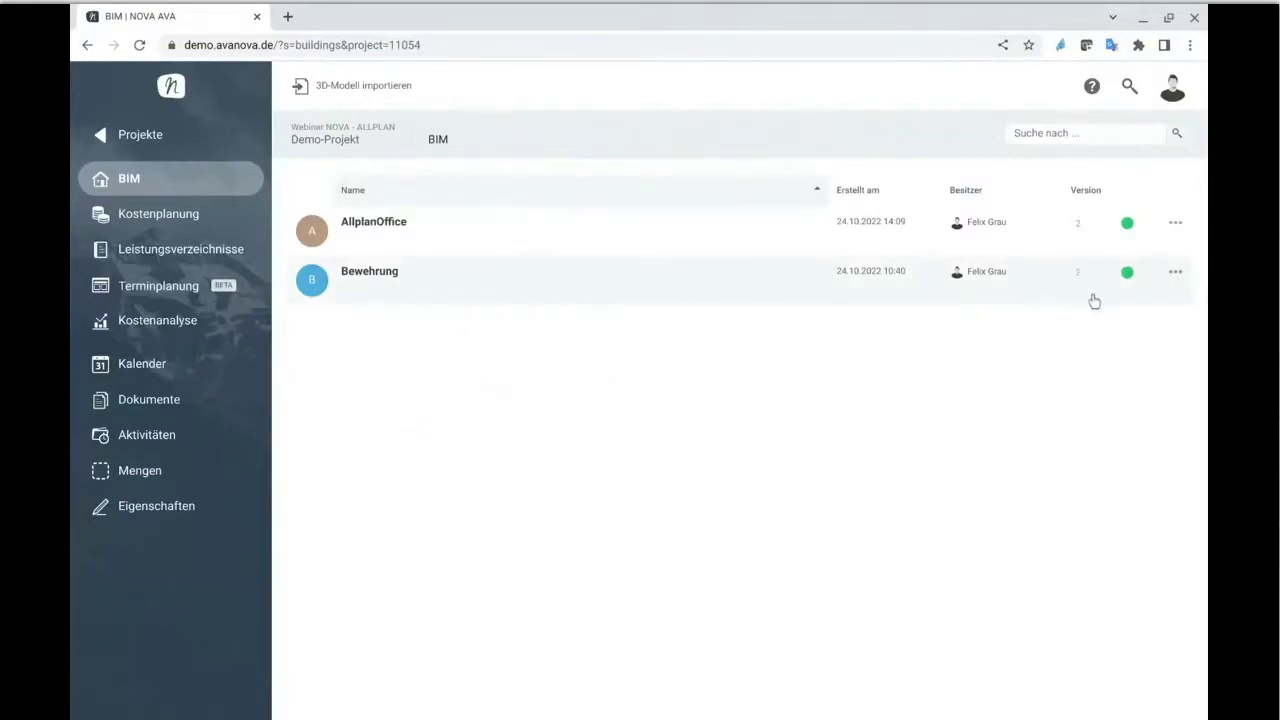
click(450, 301)
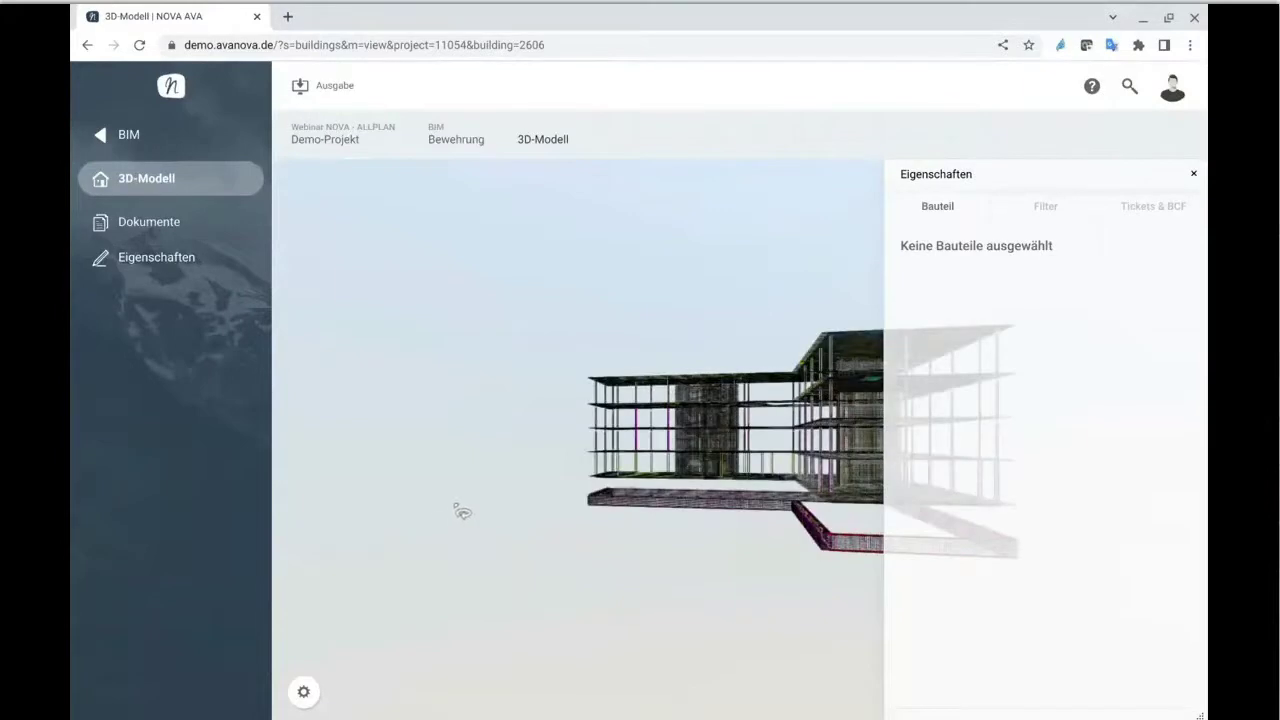
- Examine the reinforcement of the foundations, slabs and columns in the Bewehrung 3D model
drag(517, 544, 680, 557)
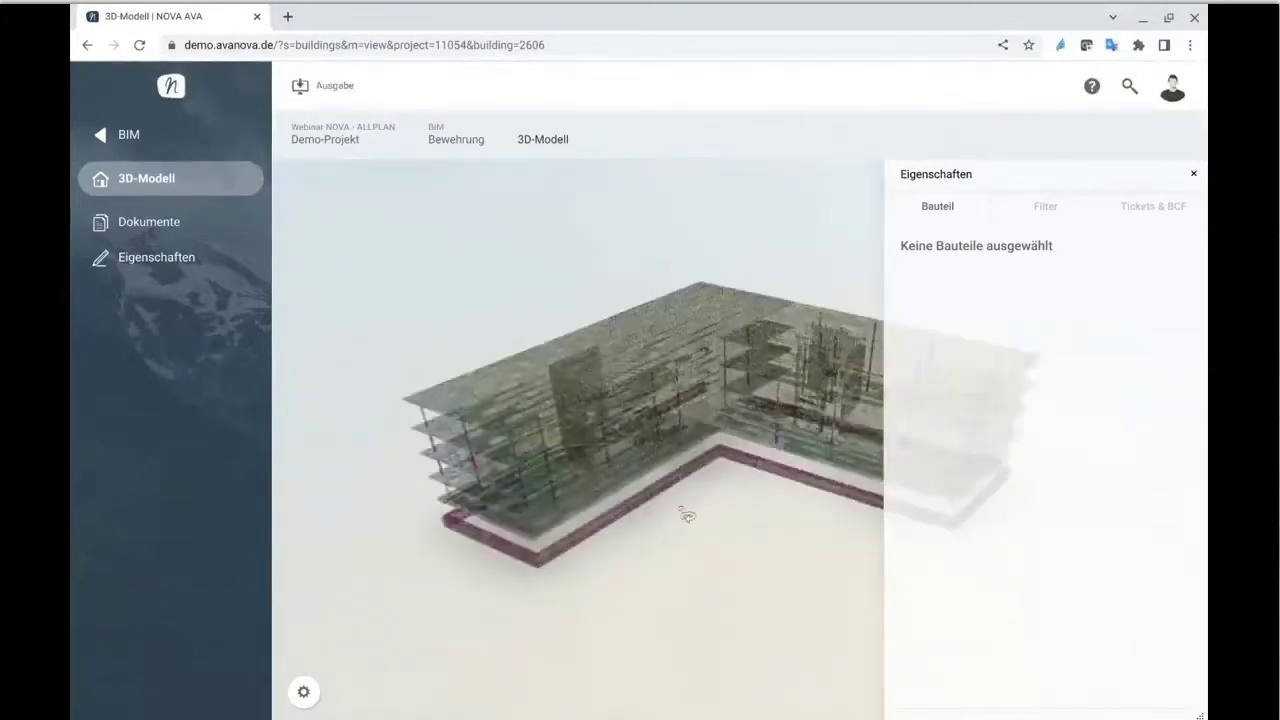
scroll(718, 547, up, 5)
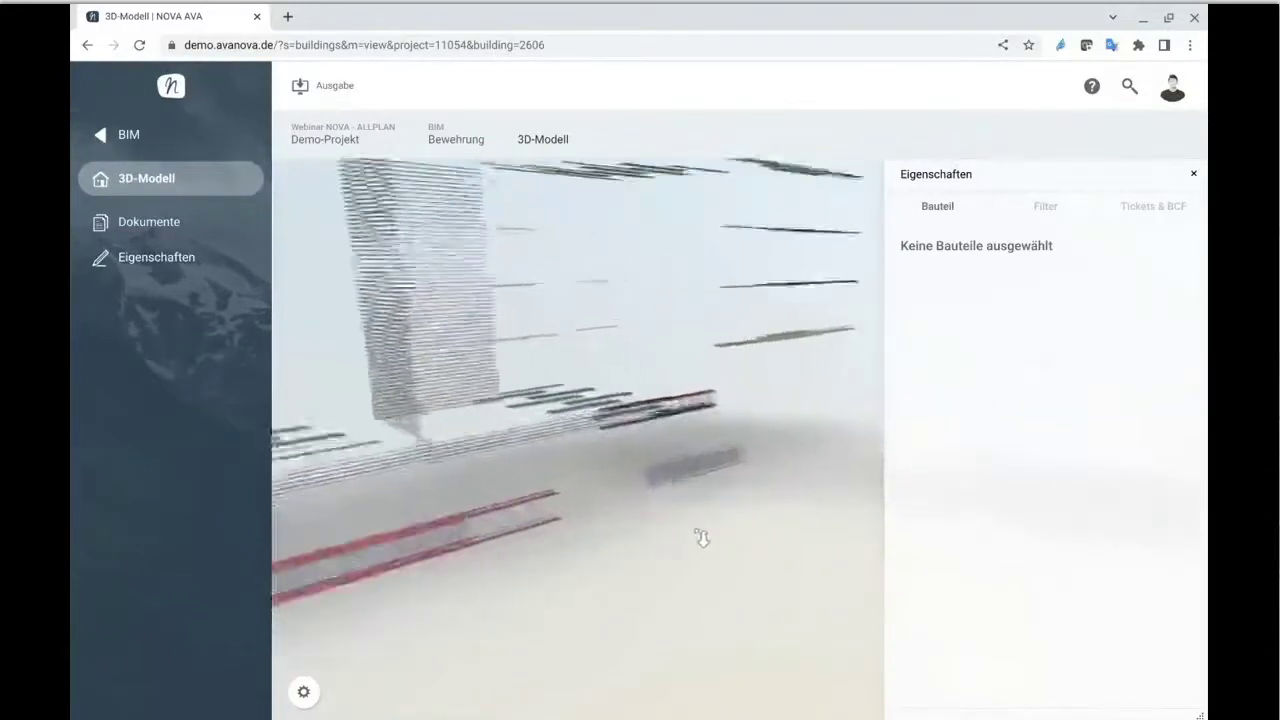
scroll(702, 538, up, 5)
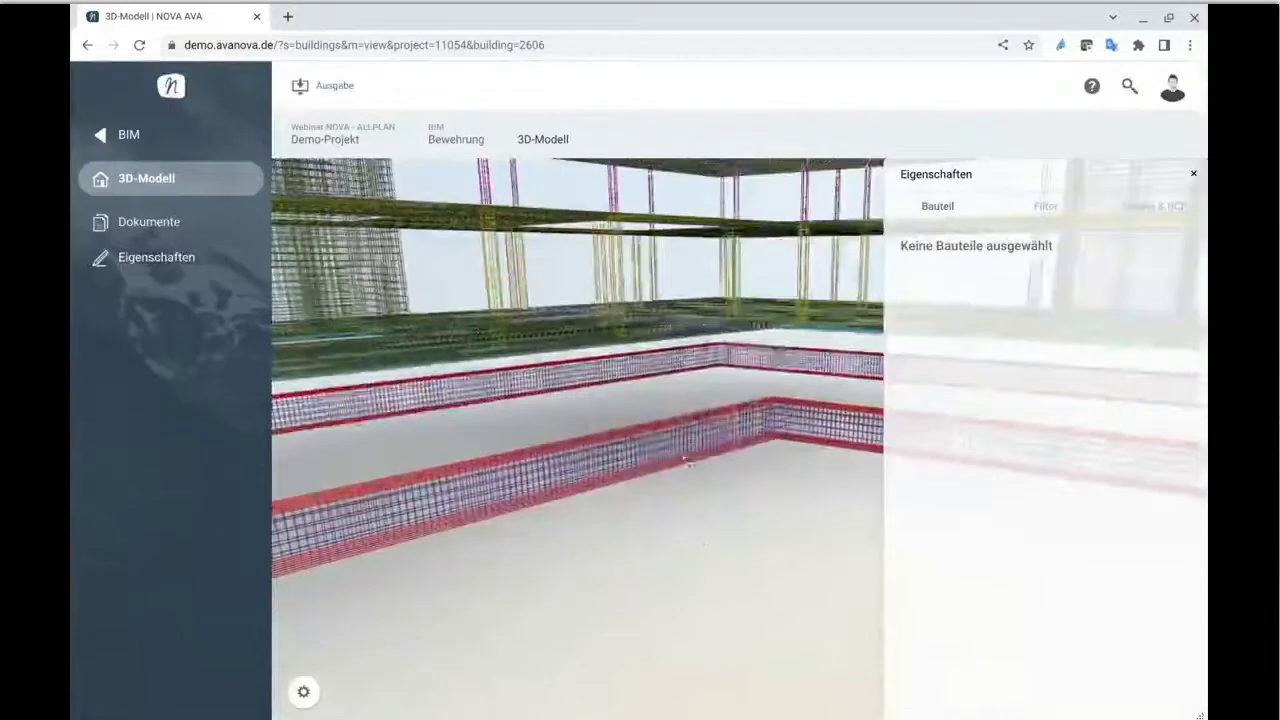
scroll(594, 272, up, 5)
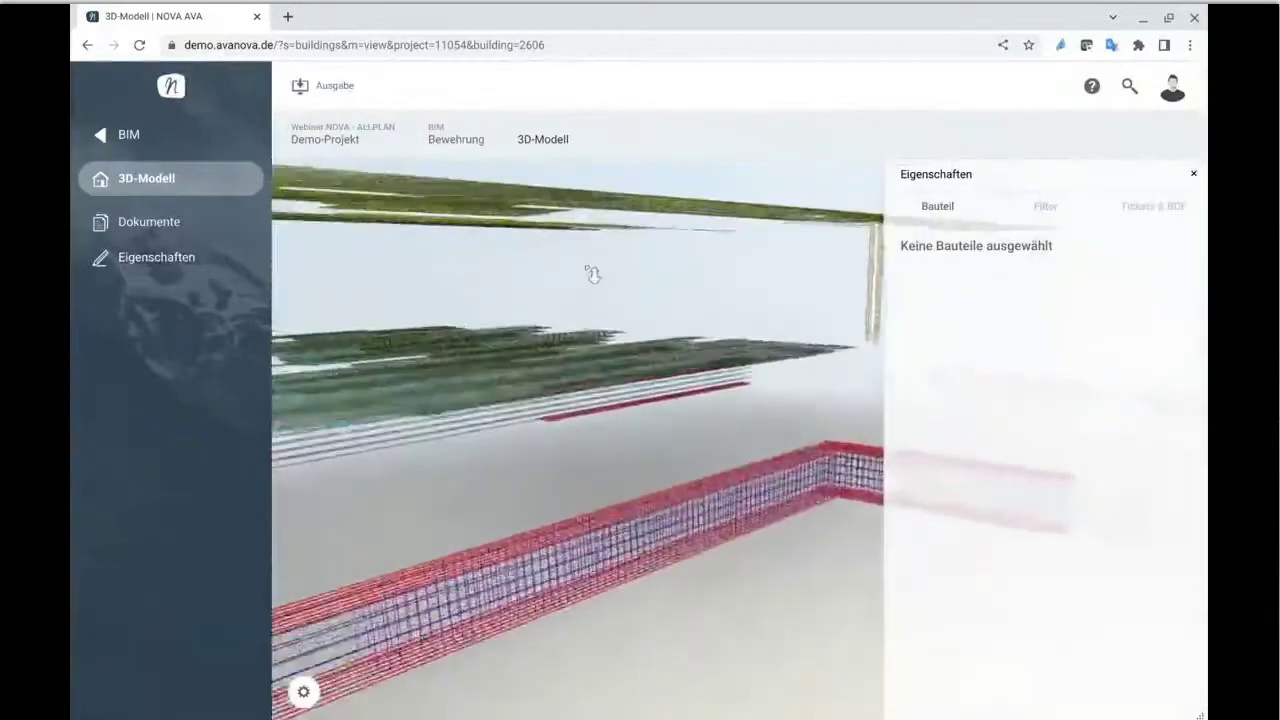
scroll(593, 274, up, 4)
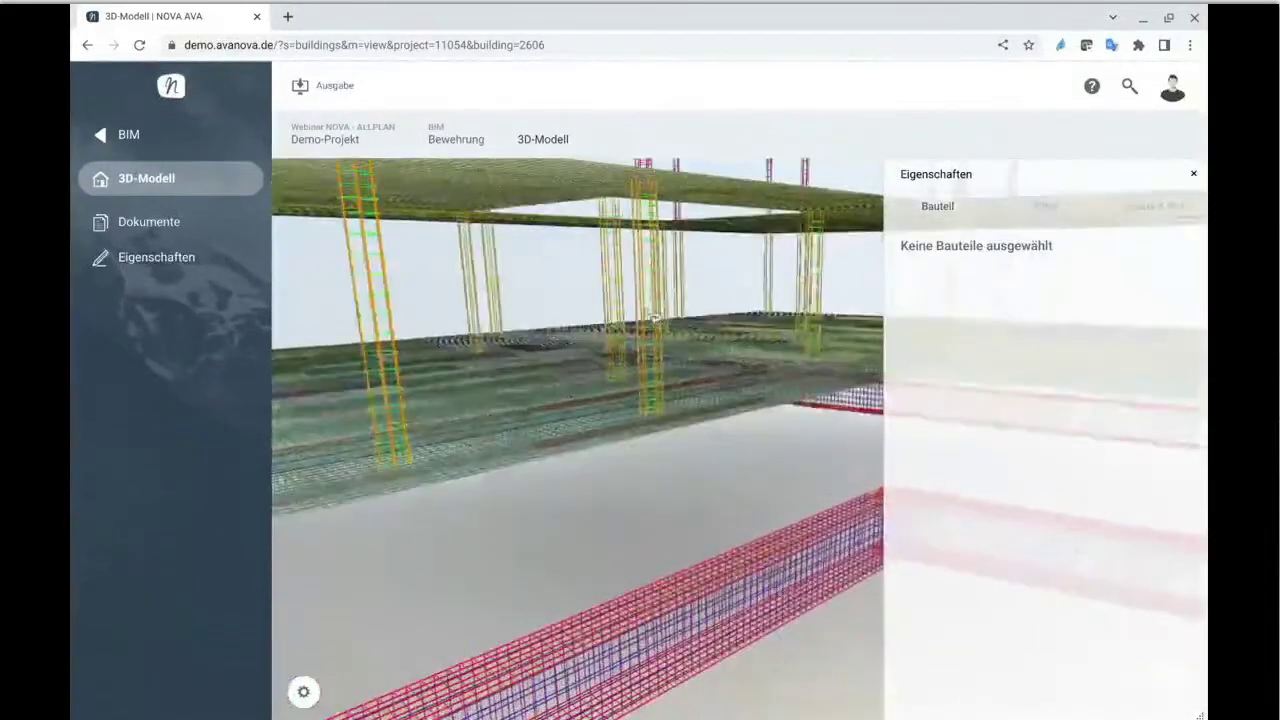
scroll(653, 319, up, 4)
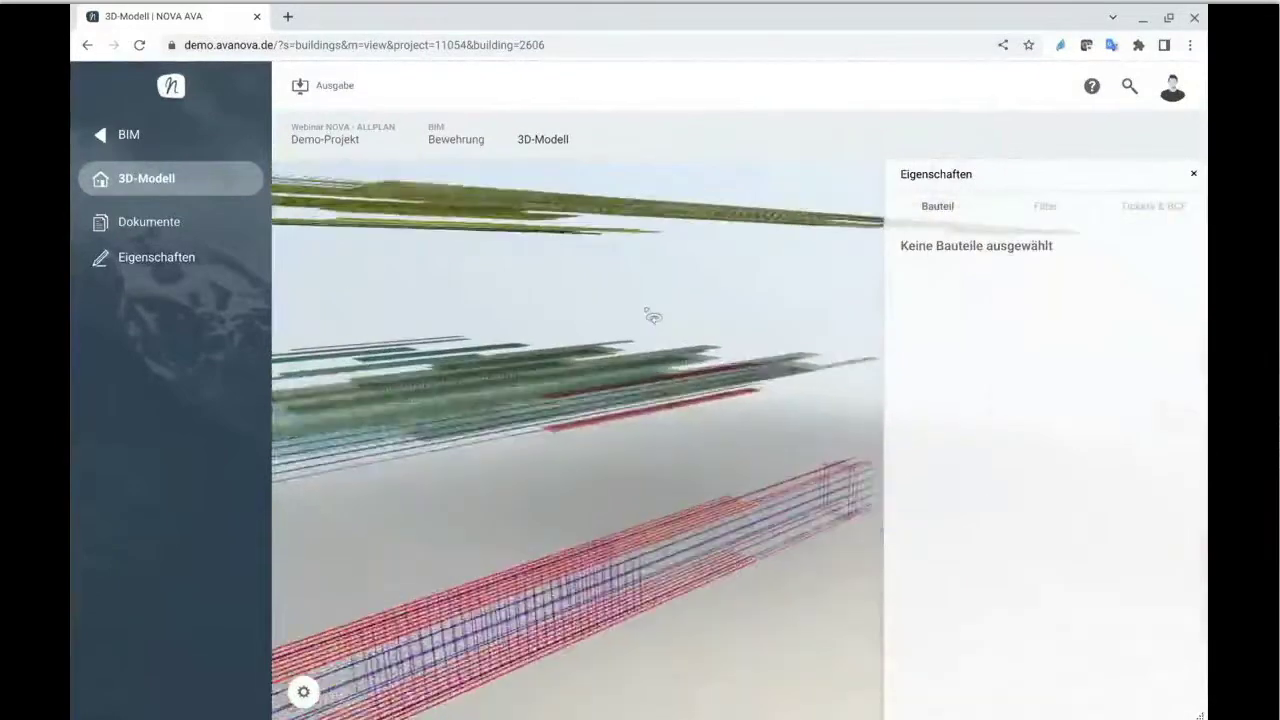
scroll(653, 318, up, 5)
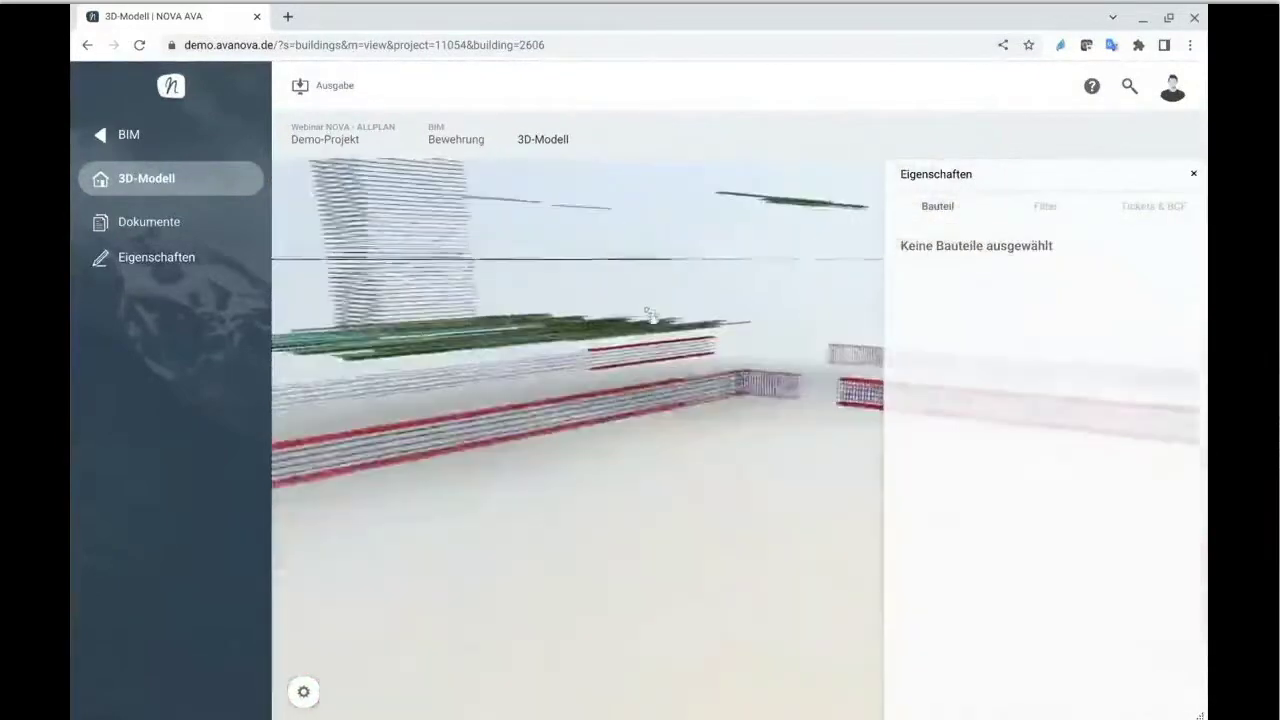
drag(652, 316, 420, 586)
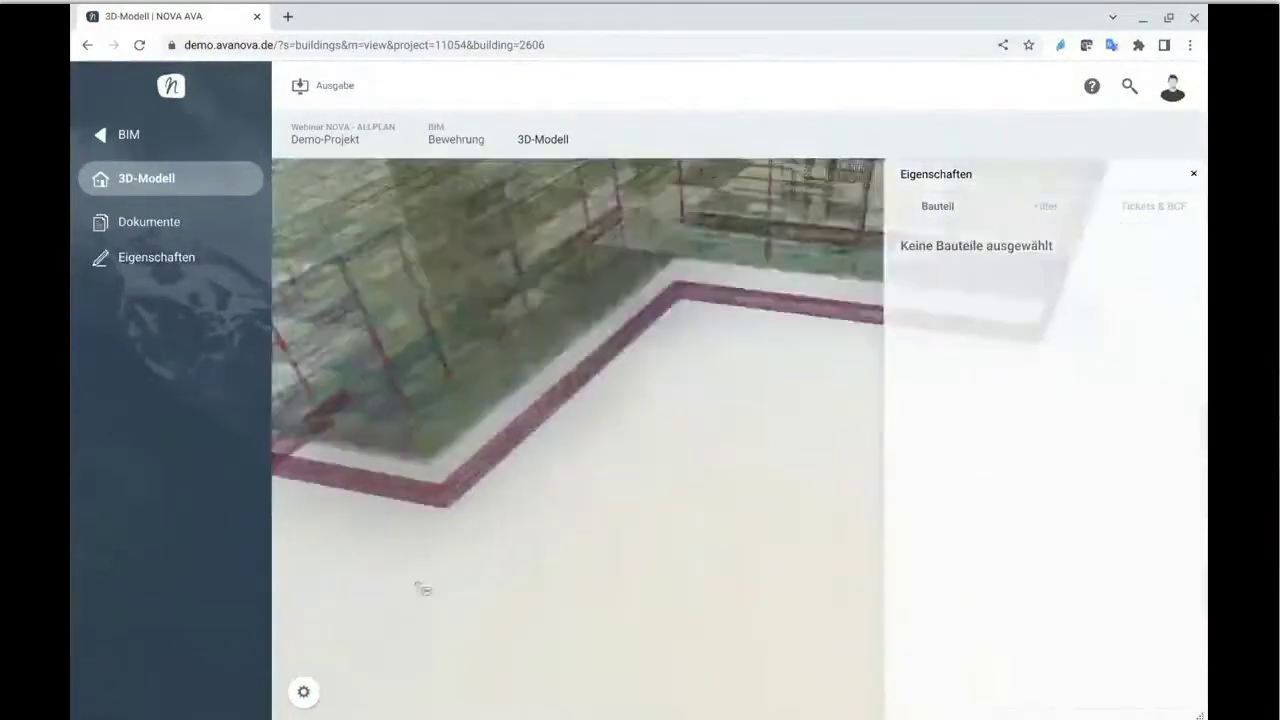
- Show the model structure and load the earlier version Bewehrung (24.10.2022 09:56) [v1] into the view
click(303, 691)
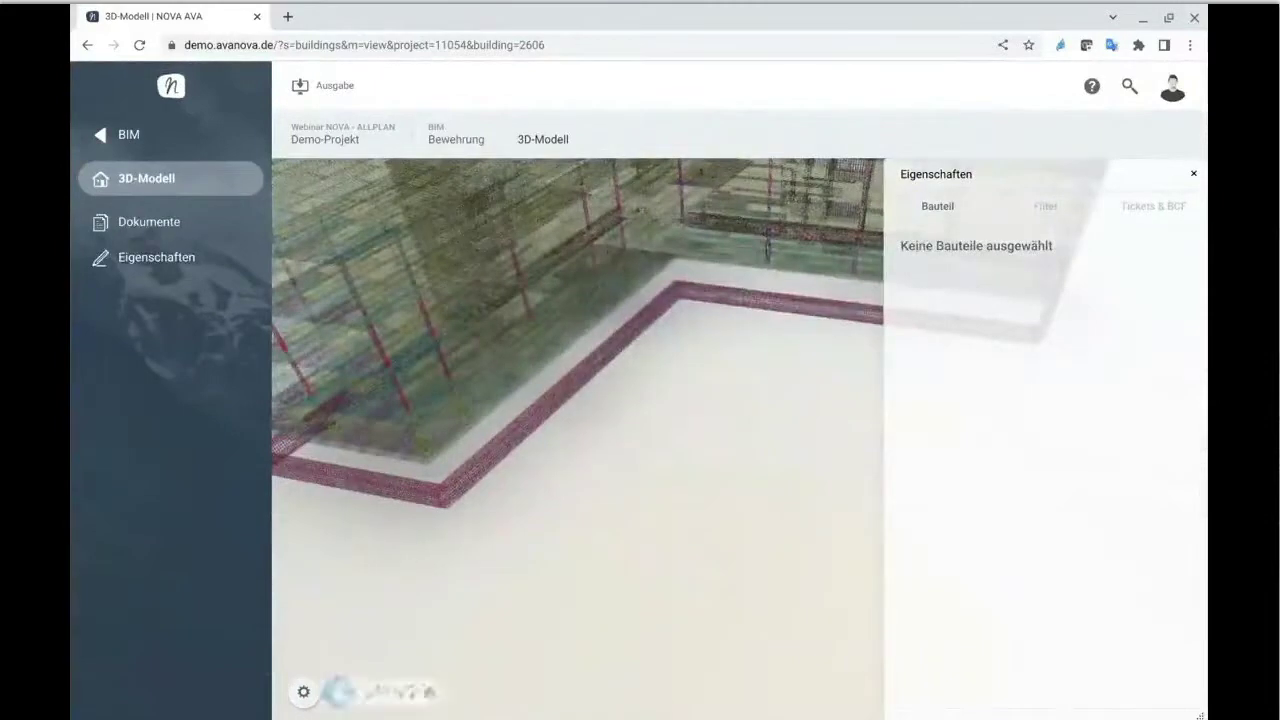
click(381, 692)
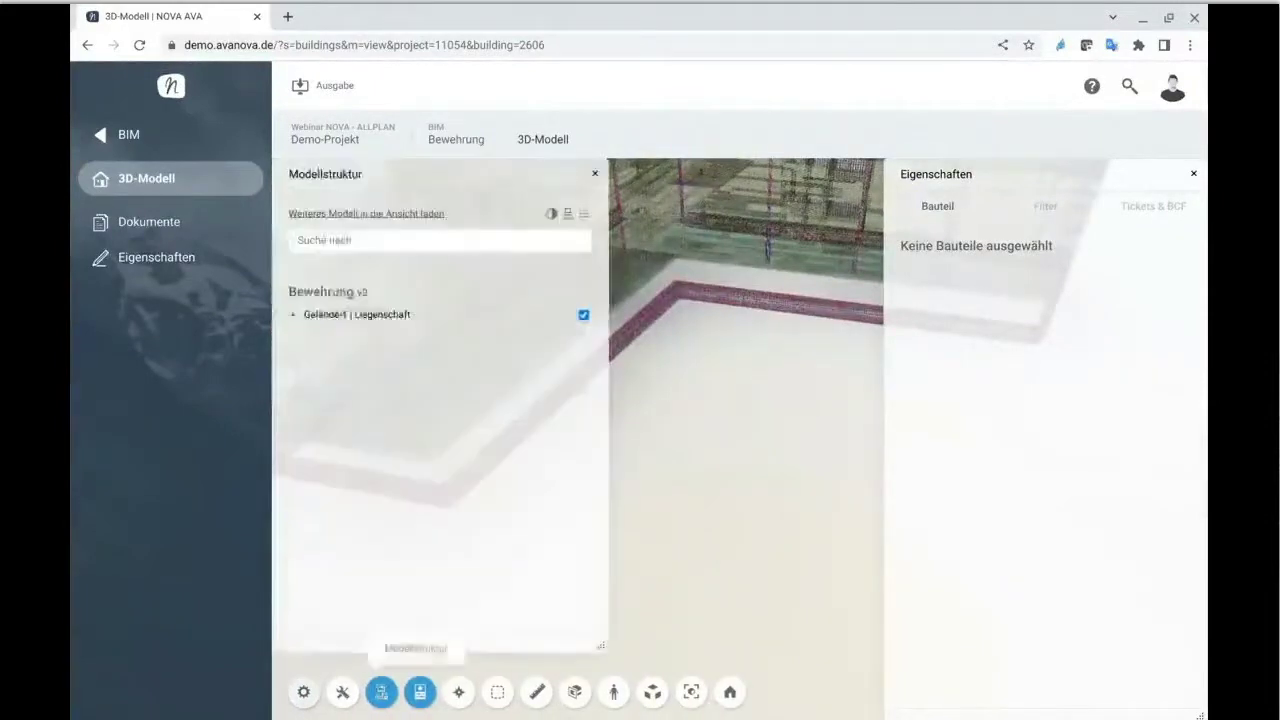
click(266, 91)
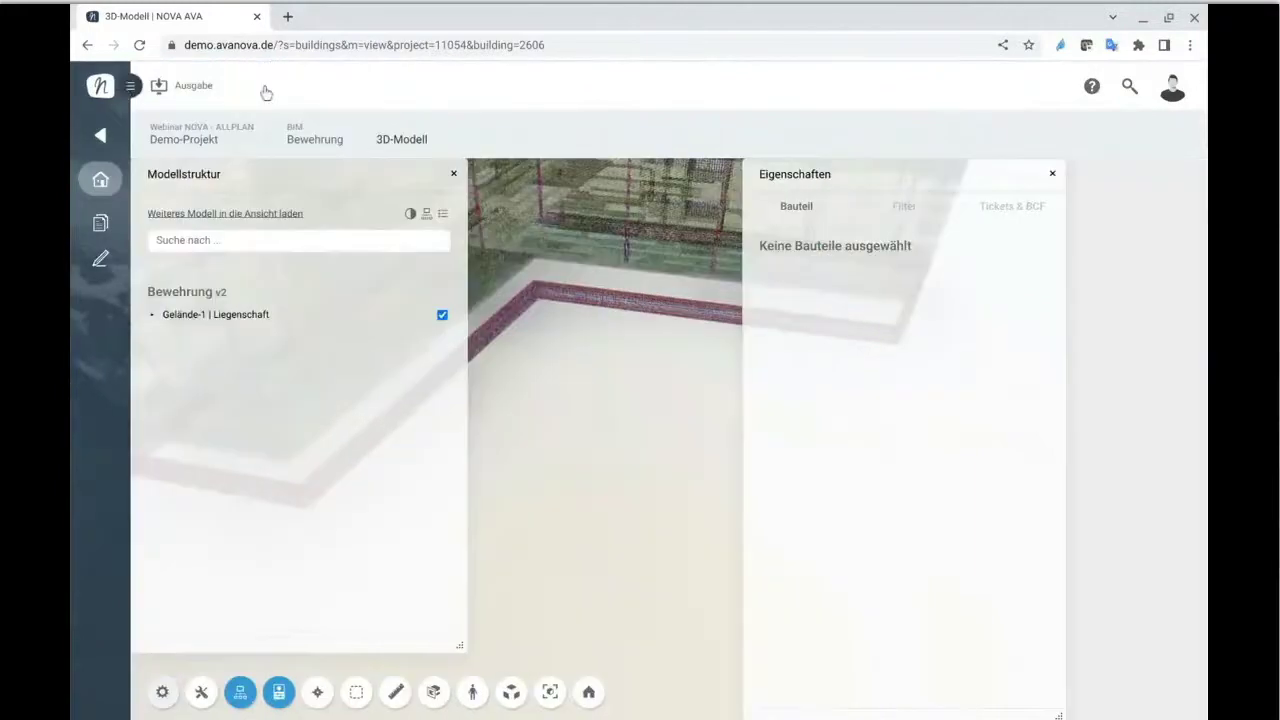
click(240, 232)
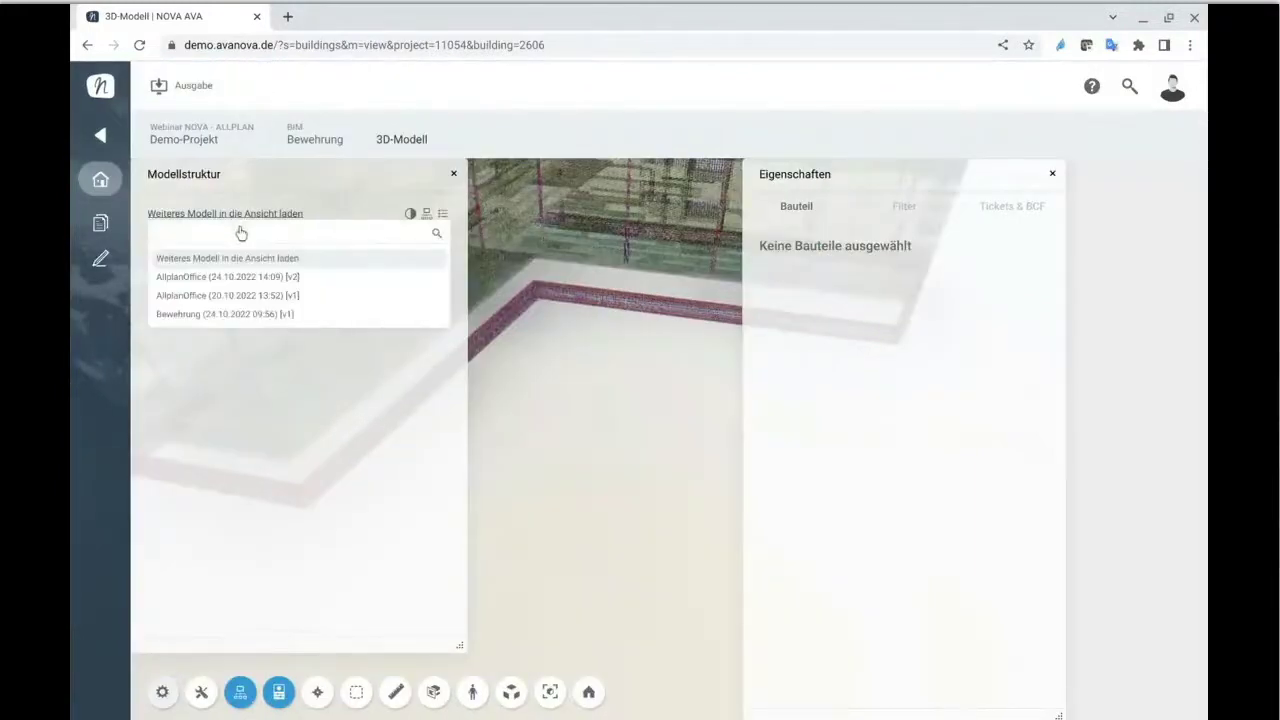
click(234, 322)
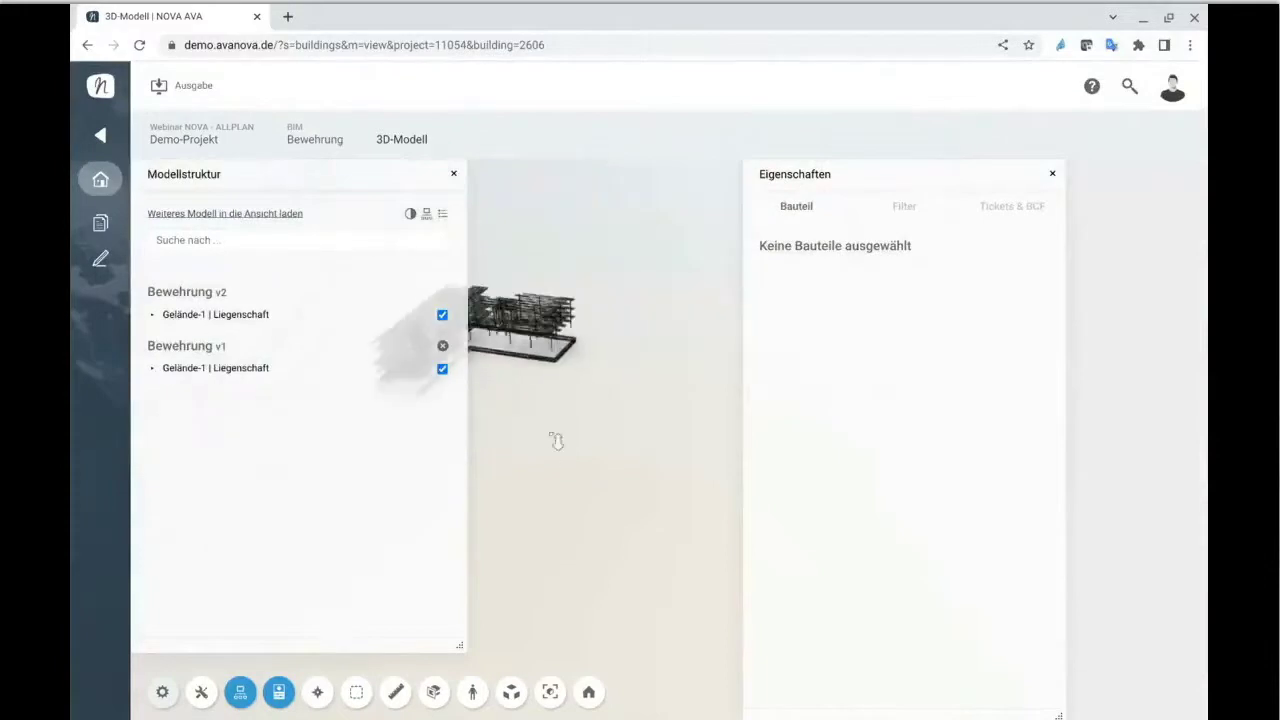
- Compare Bewehrung v1 with v2 in swapped order, showing only new and removed components and excluding changed and unchanged ones
drag(528, 451, 591, 431)
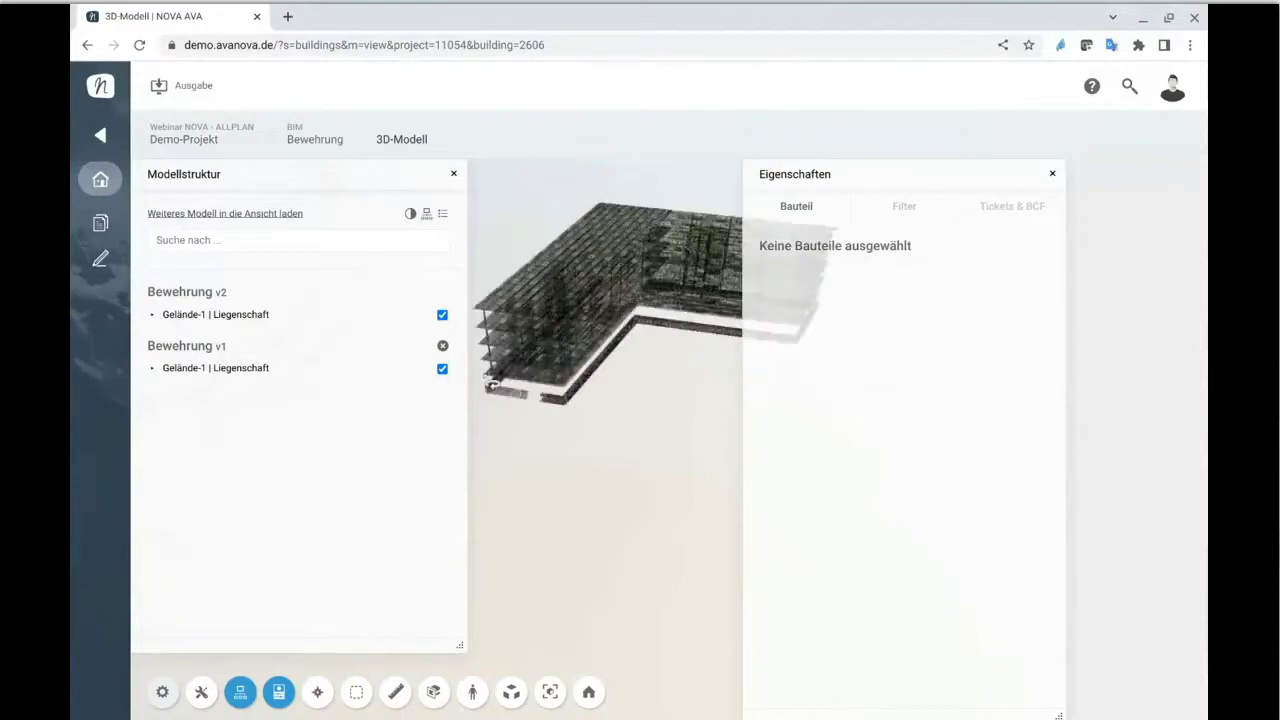
click(410, 215)
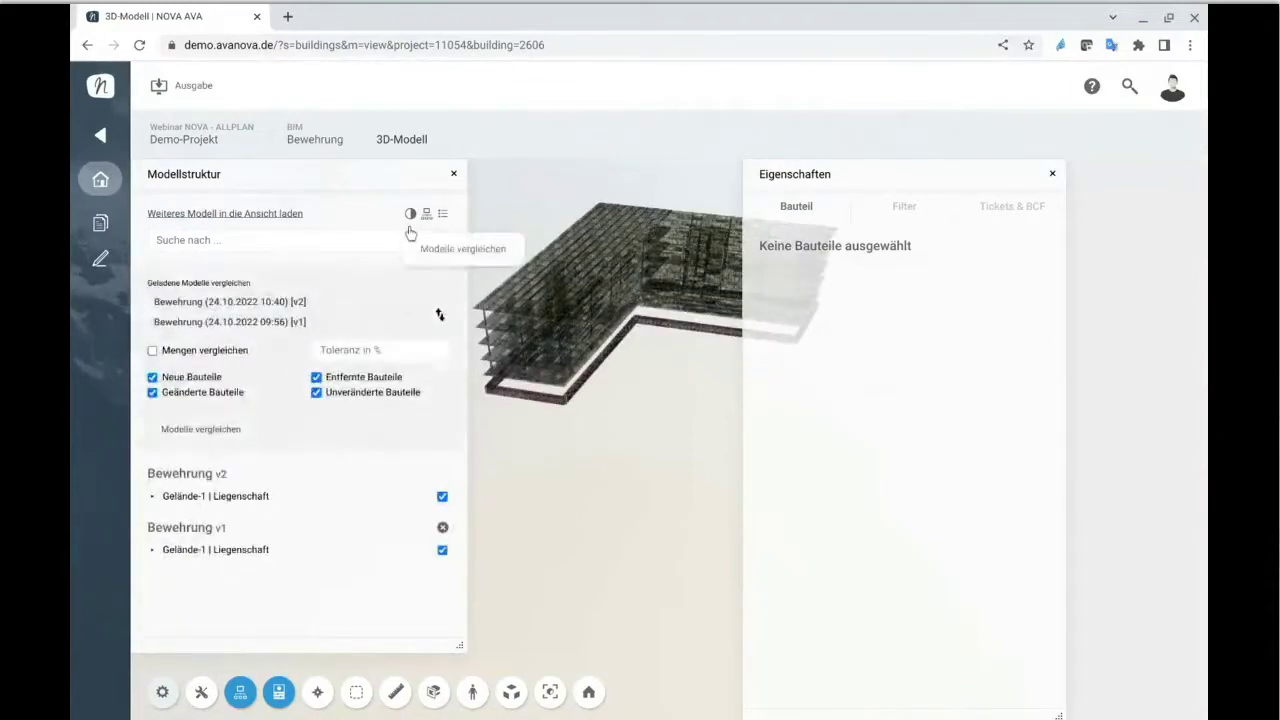
click(439, 330)
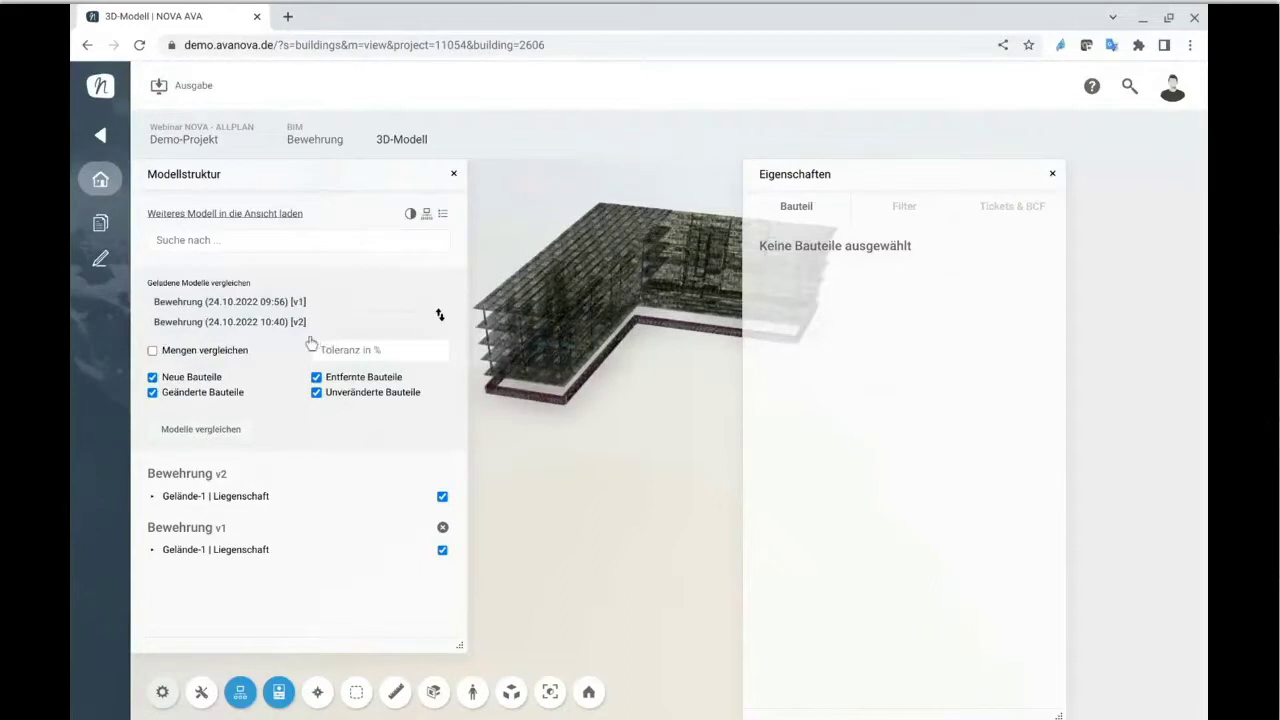
click(152, 392)
click(316, 392)
click(212, 450)
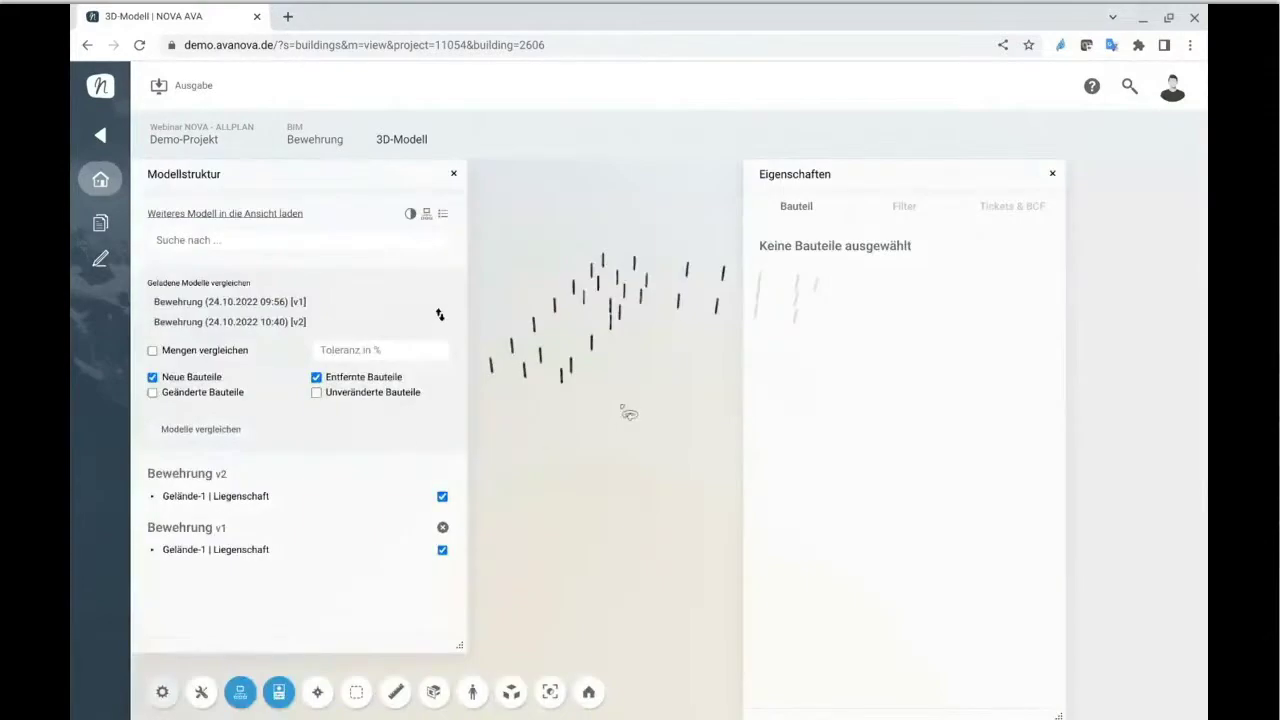
- Examine the new and removed column reinforcement in the comparison up close, and check the model's output options
drag(888, 176, 1007, 205)
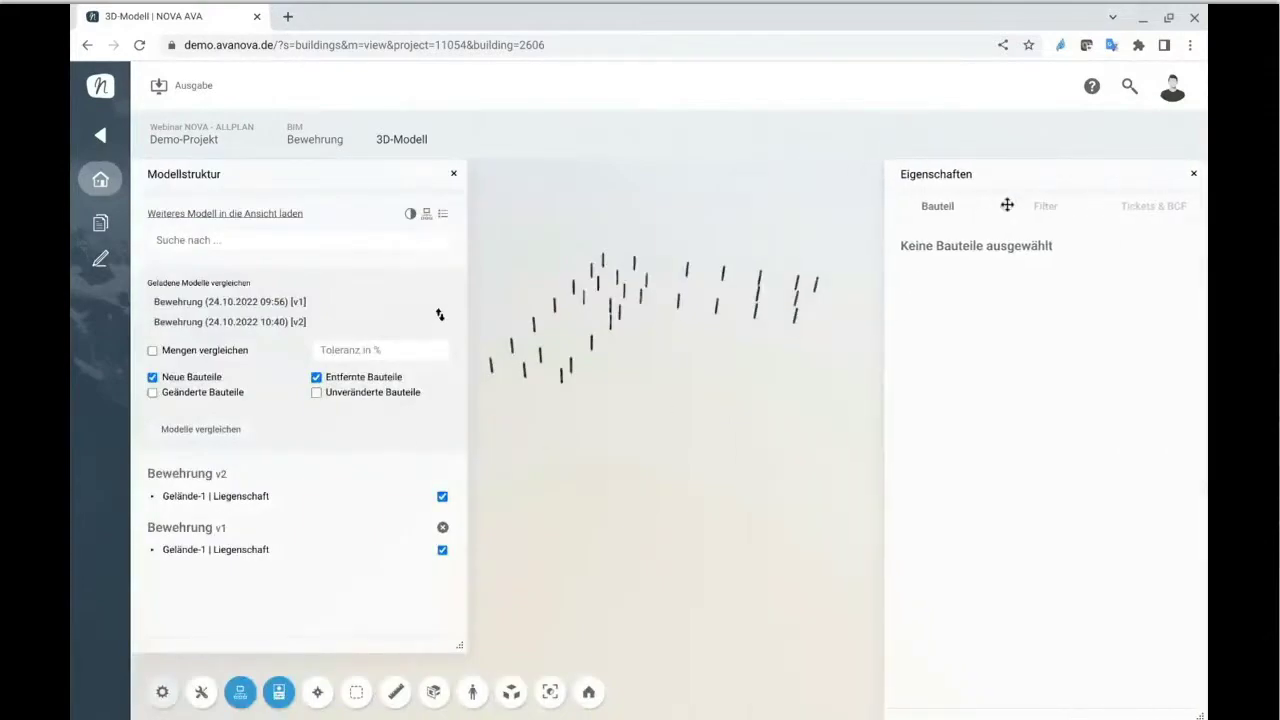
drag(640, 426, 665, 470)
scroll(663, 470, up, 5)
scroll(663, 466, up, 5)
drag(660, 669, 631, 491)
scroll(611, 460, up, 5)
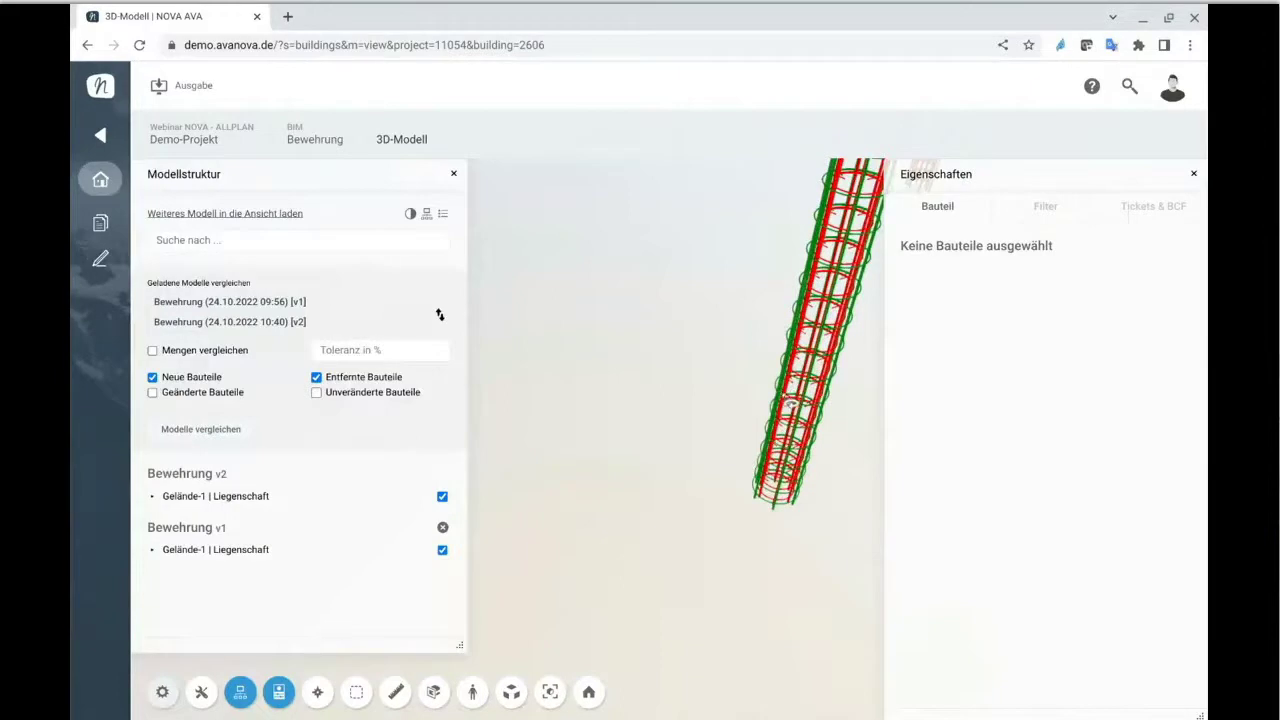
scroll(790, 402, down, 5)
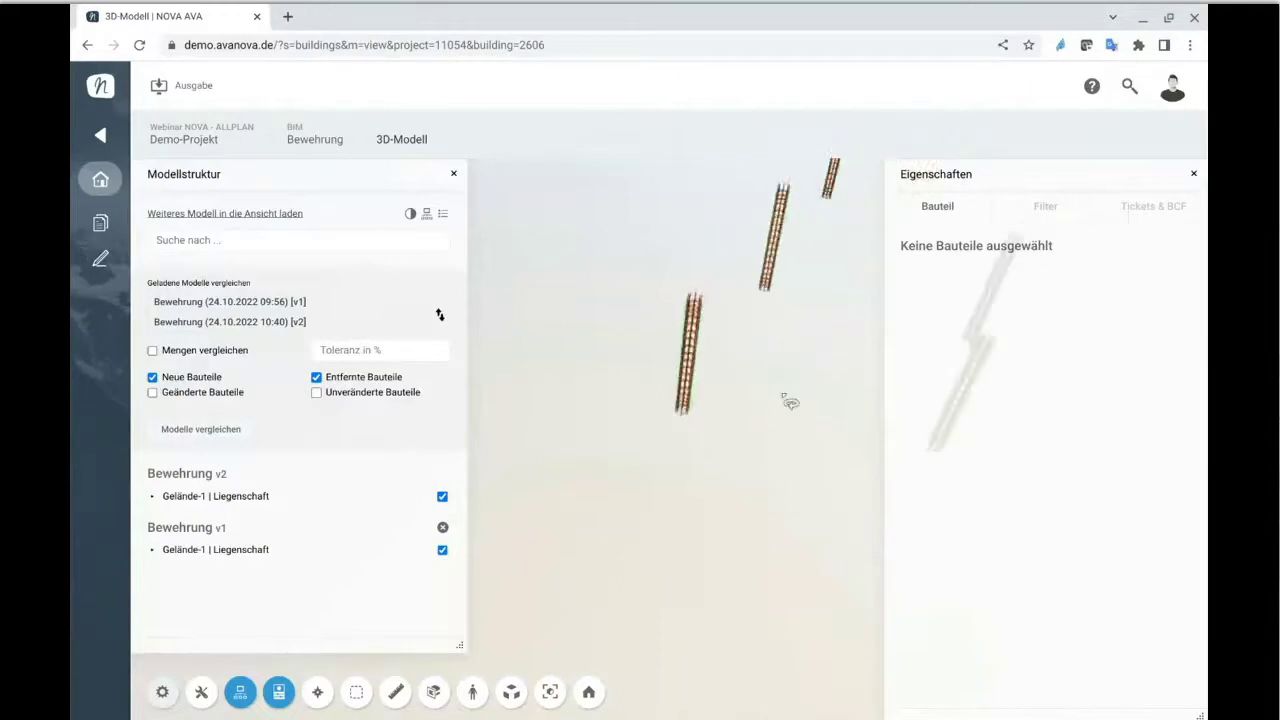
scroll(723, 434, down, 3)
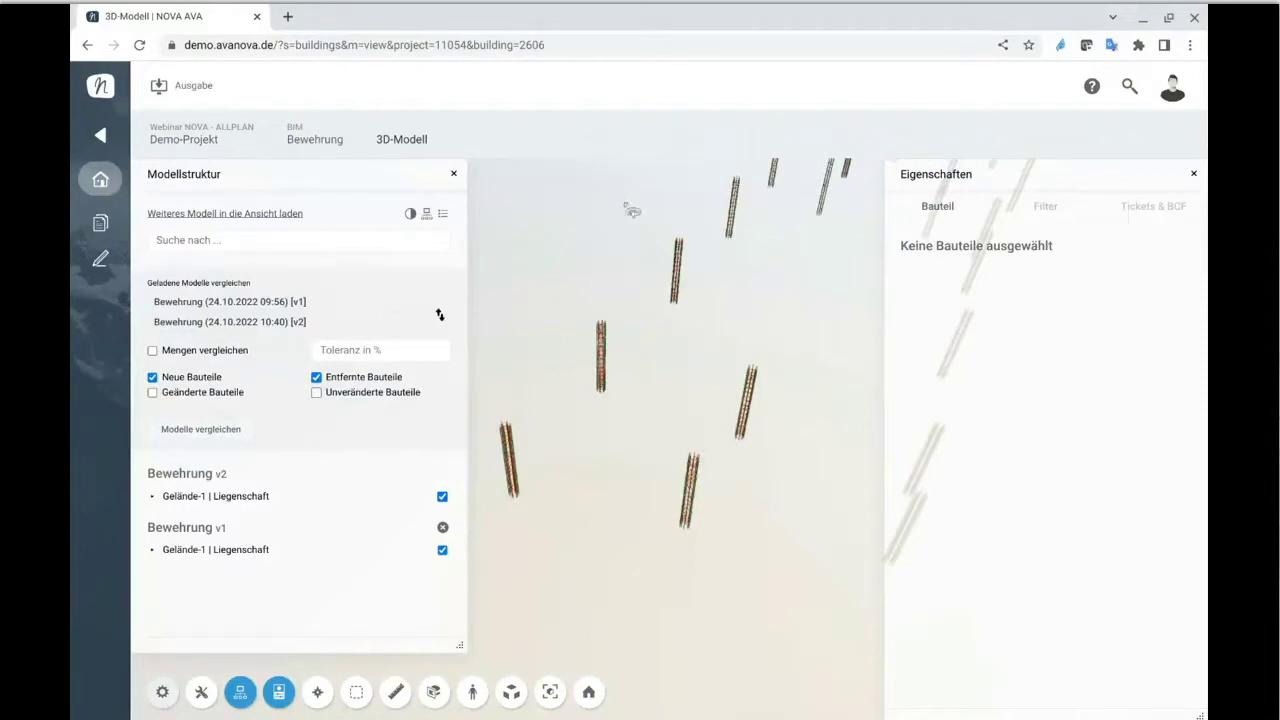
click(160, 92)
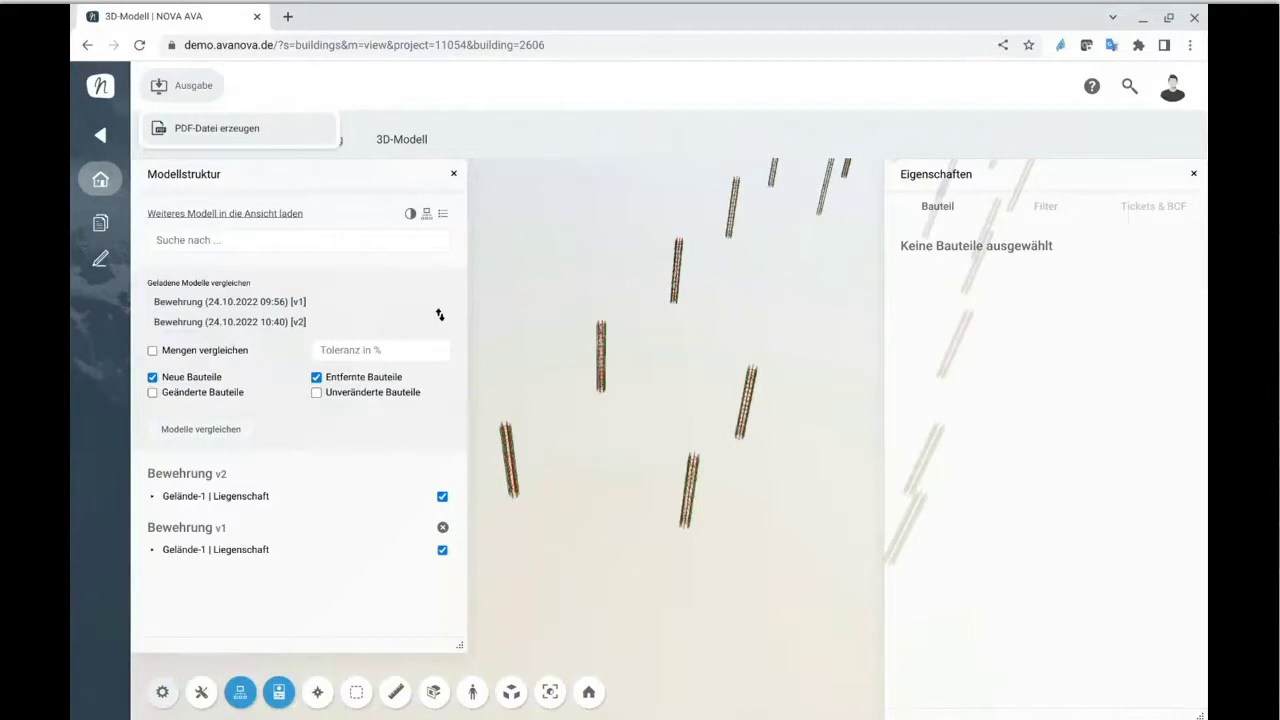
click(592, 152)
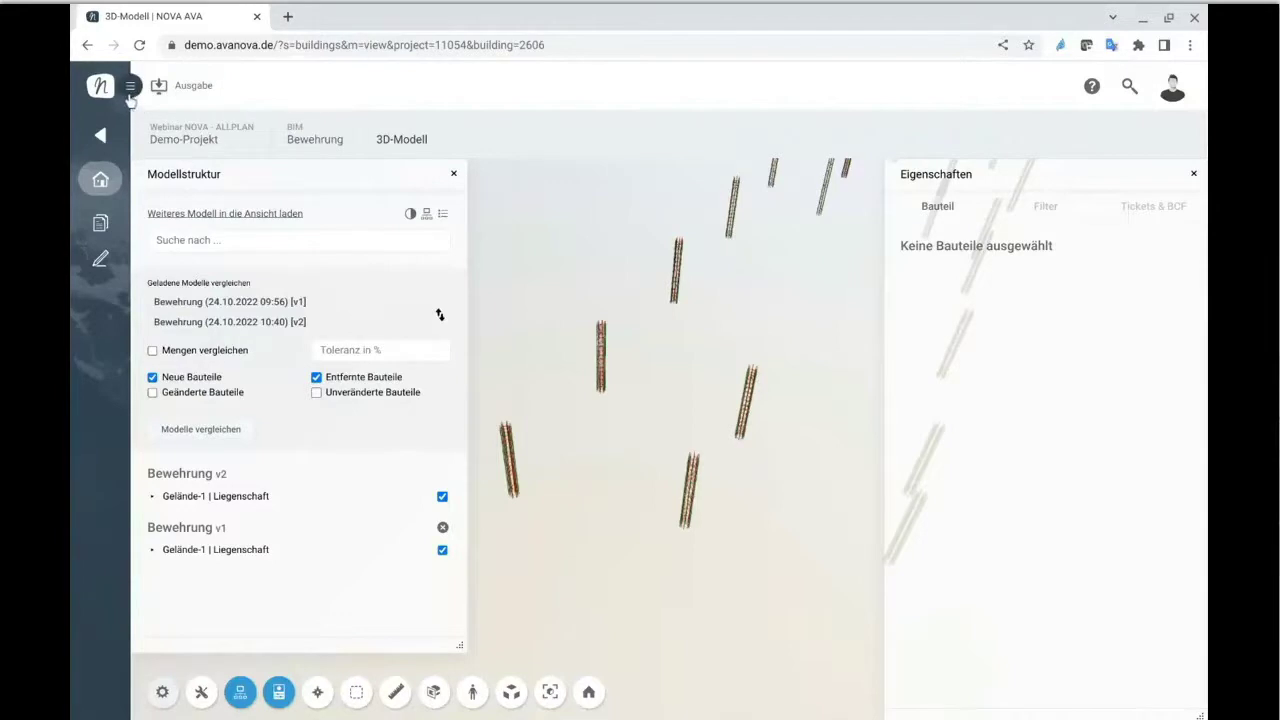
- Leave the 3D model and open the project's list of bills of quantities (Leistungsverzeichnisse)
click(130, 88)
click(129, 146)
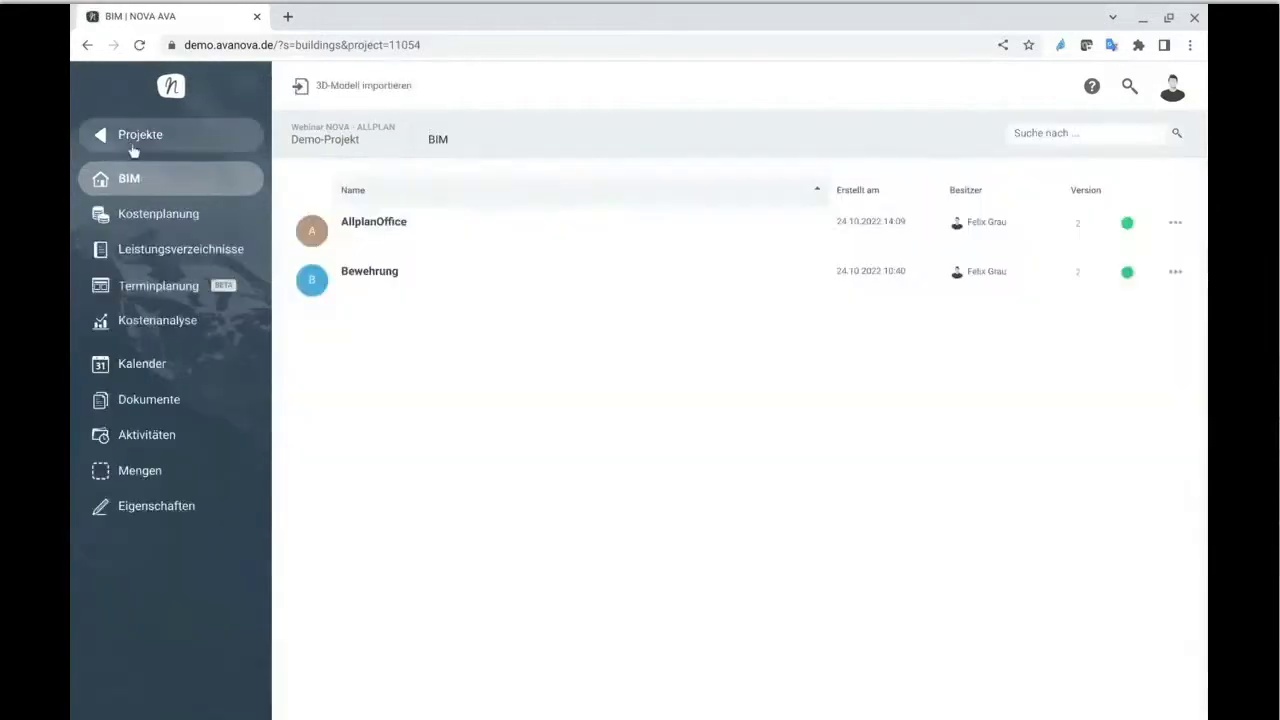
click(164, 266)
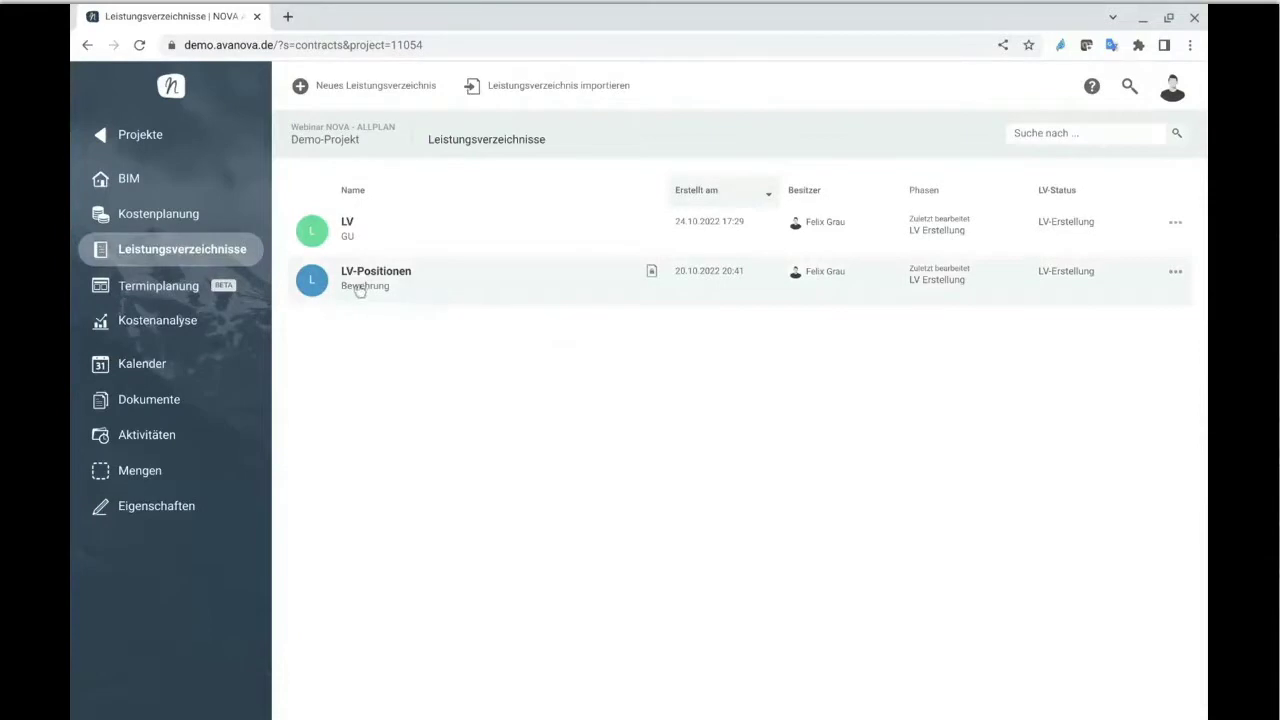
- Open the bill LV-Positionen Bewehrung and check the 3D quantity filters of the round and square column reinforcement positions
click(494, 296)
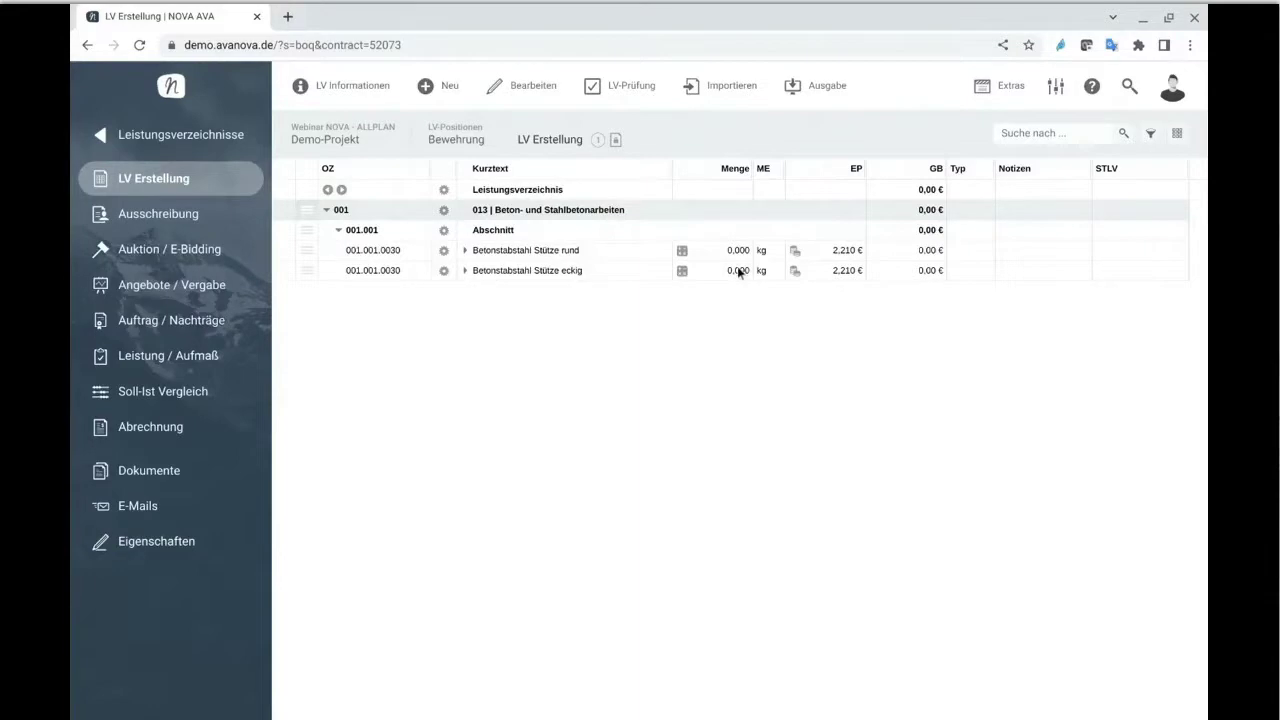
click(441, 262)
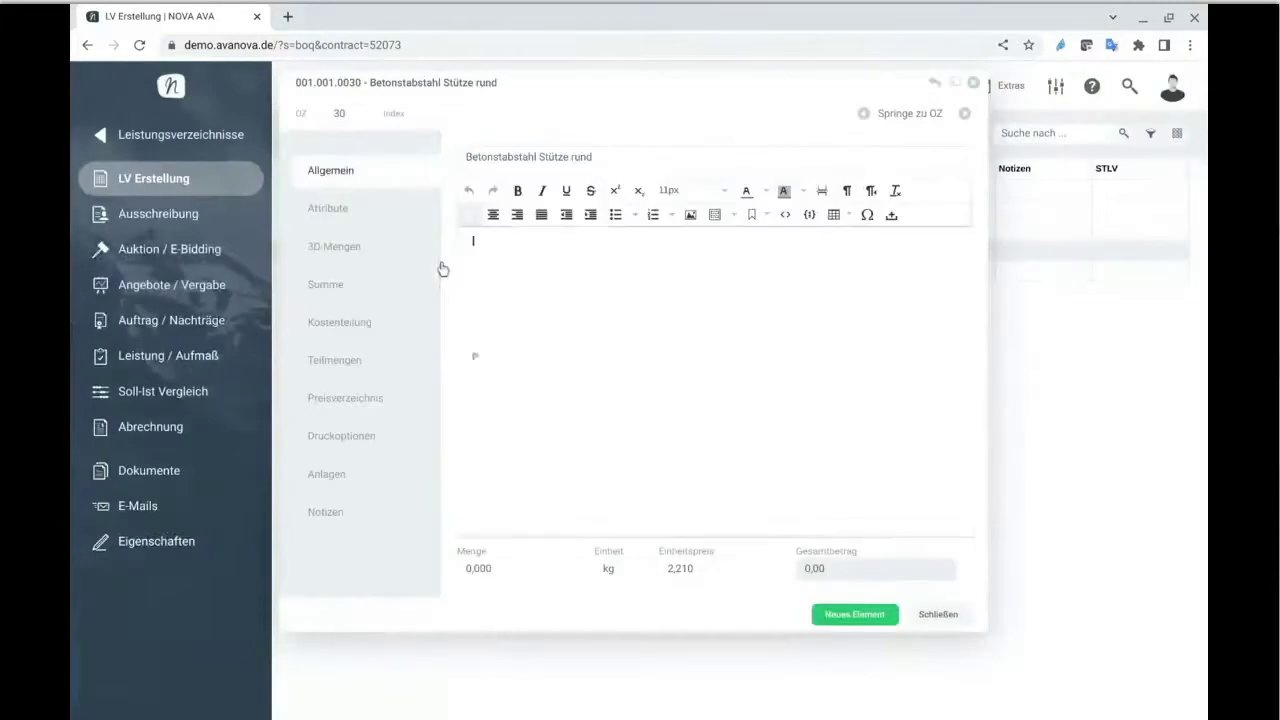
click(372, 267)
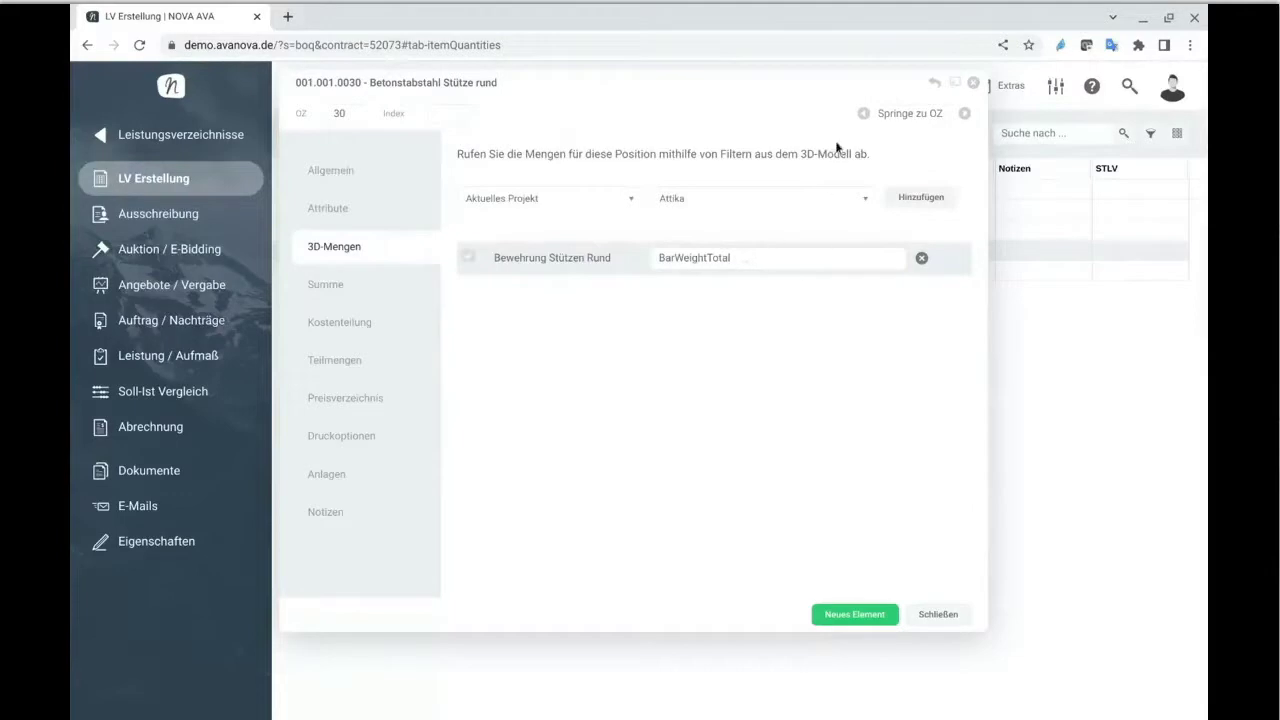
click(965, 114)
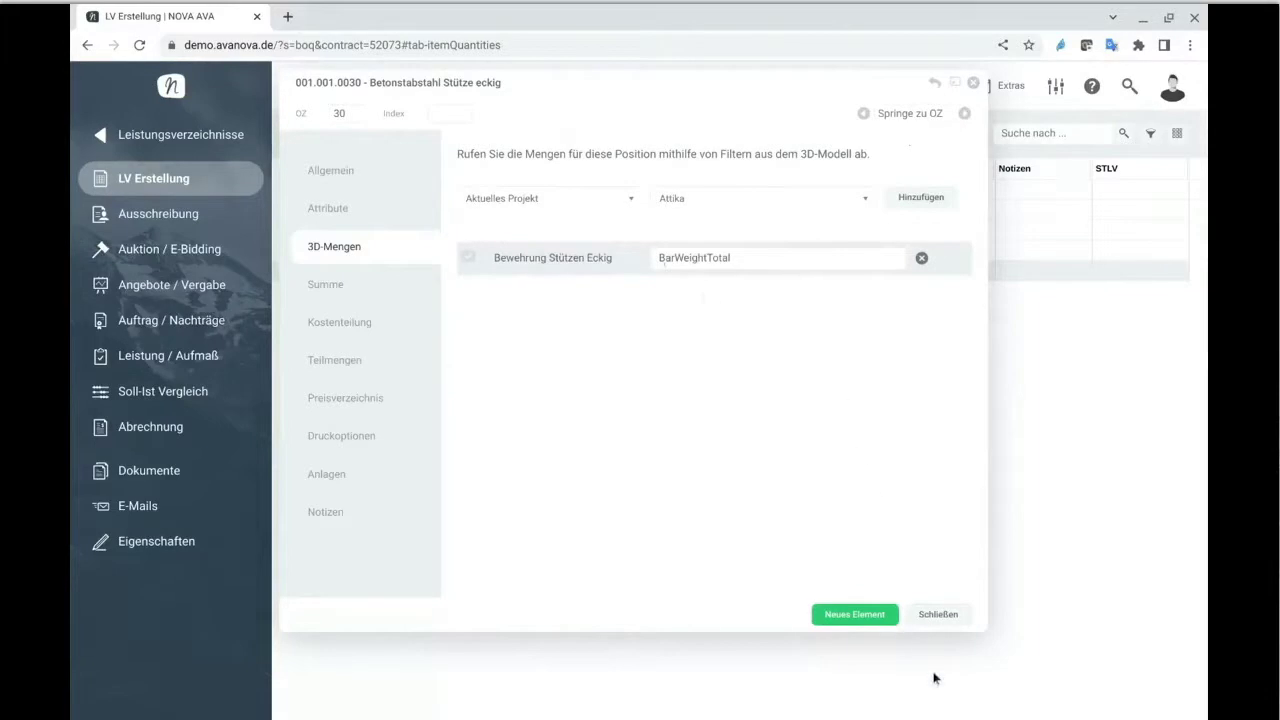
click(938, 614)
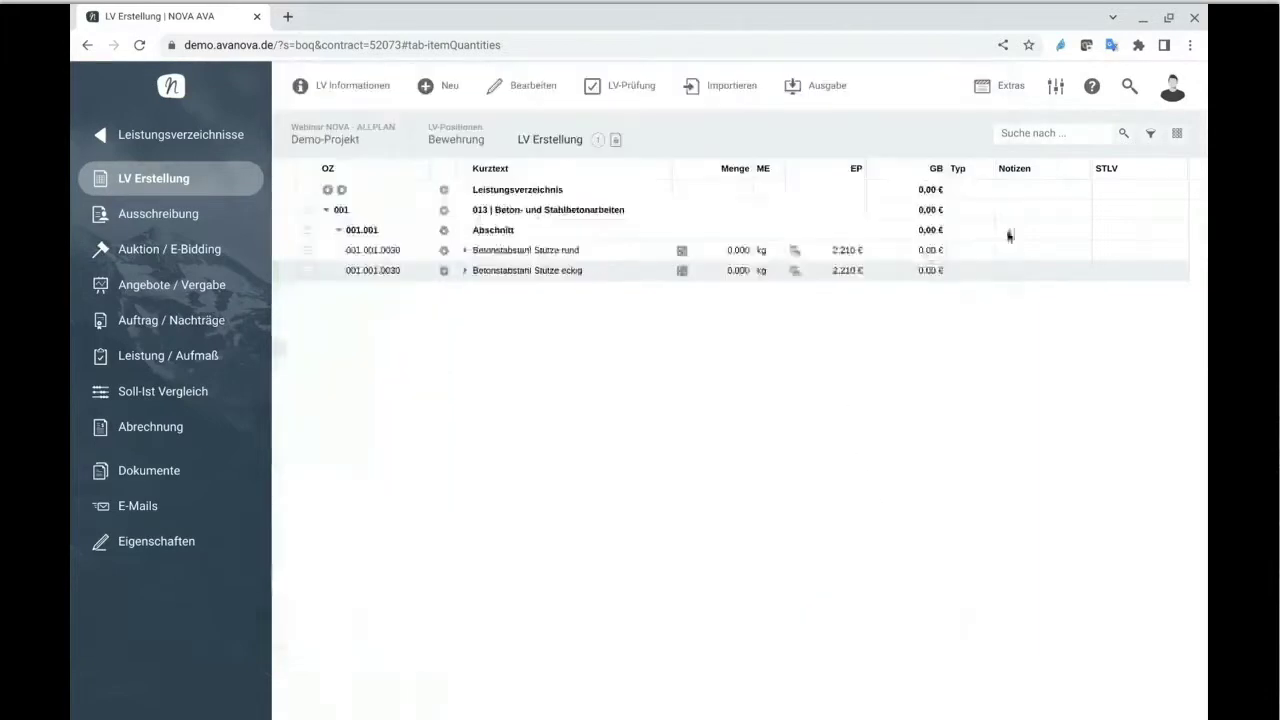
- Update the 3D quantities of all positions in the Bewehrung bill and review the round column position's quantity take-off
click(1004, 92)
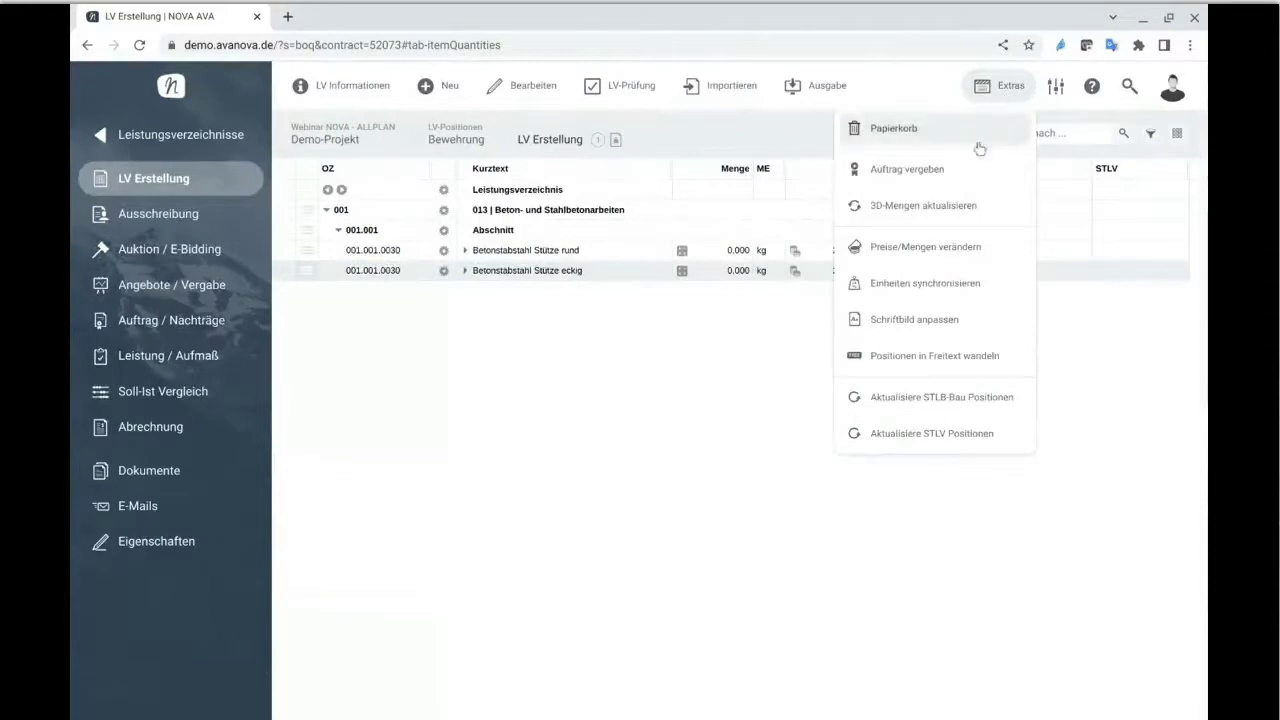
click(924, 207)
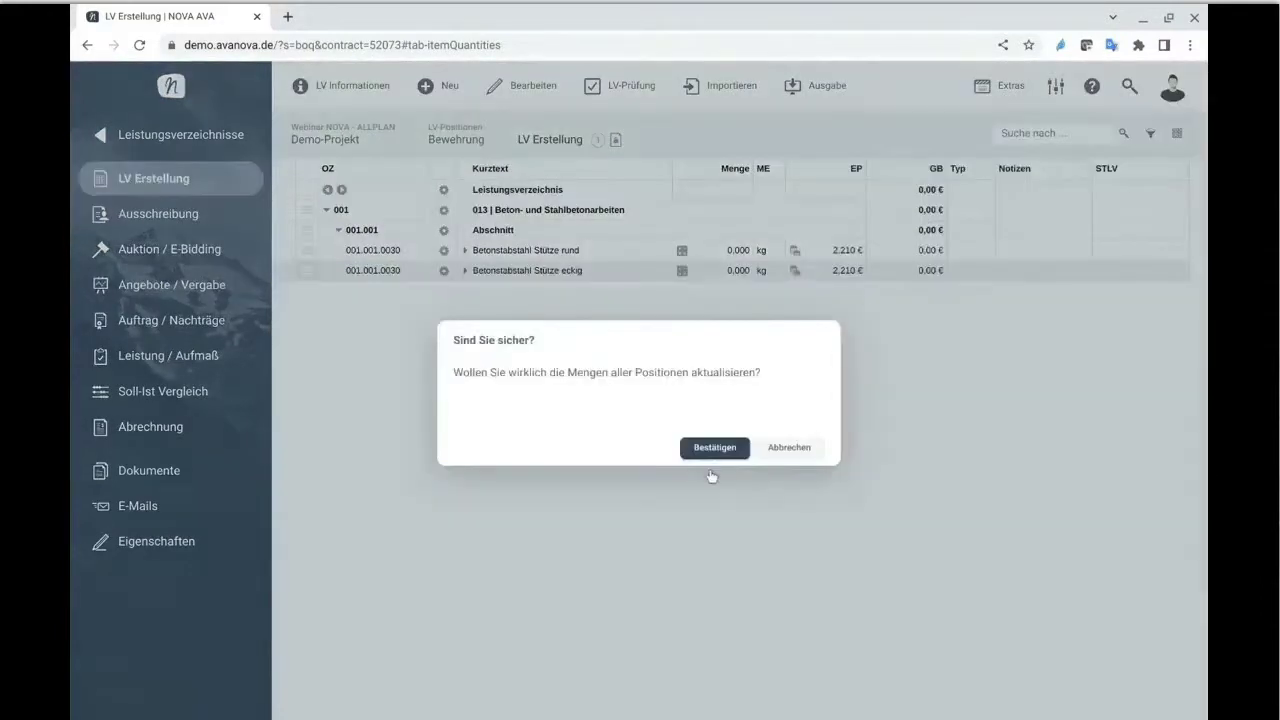
click(711, 470)
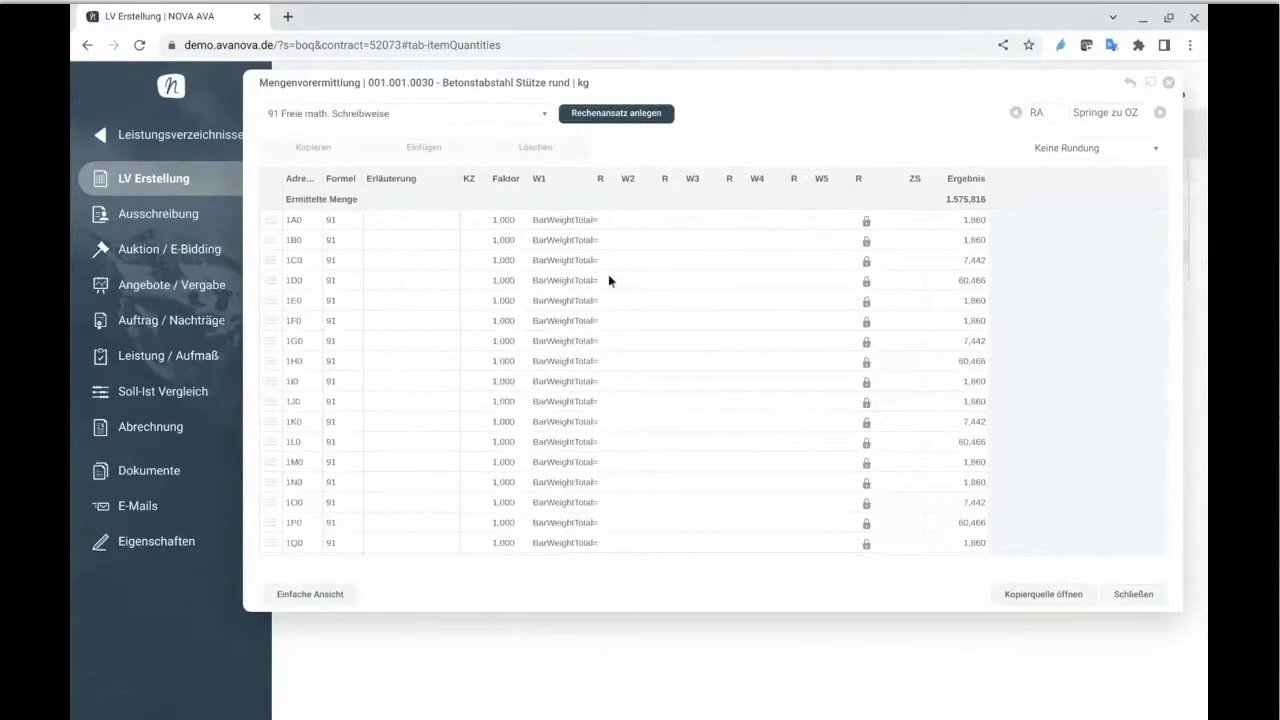
click(1134, 594)
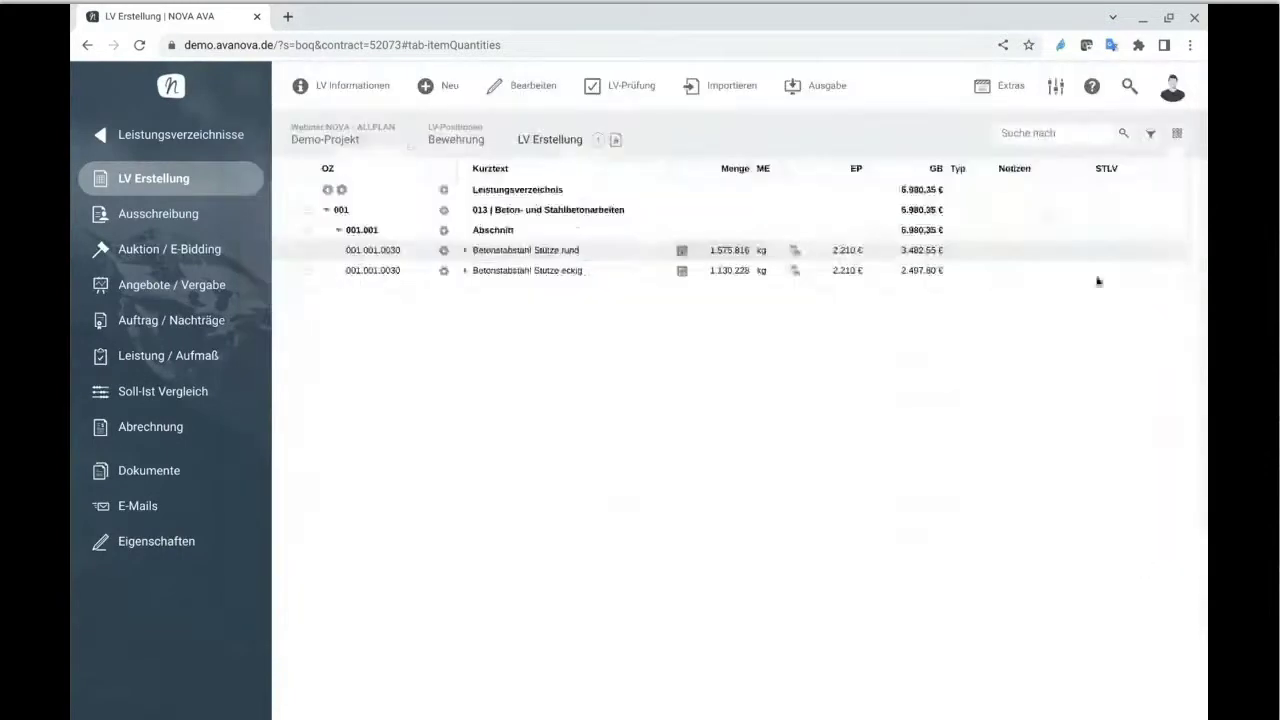
- Show the Bewehrung column in the bill and review the round column position's quantity take-off with its model components
click(1056, 85)
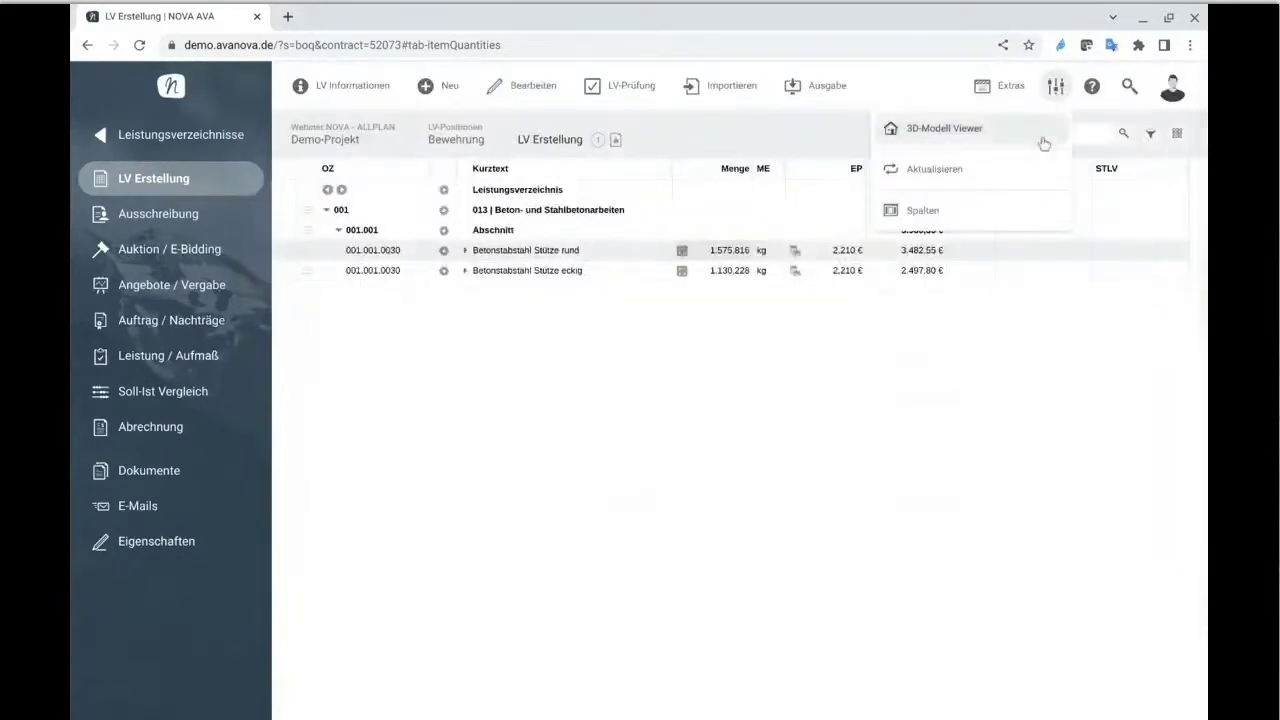
click(1026, 214)
click(716, 537)
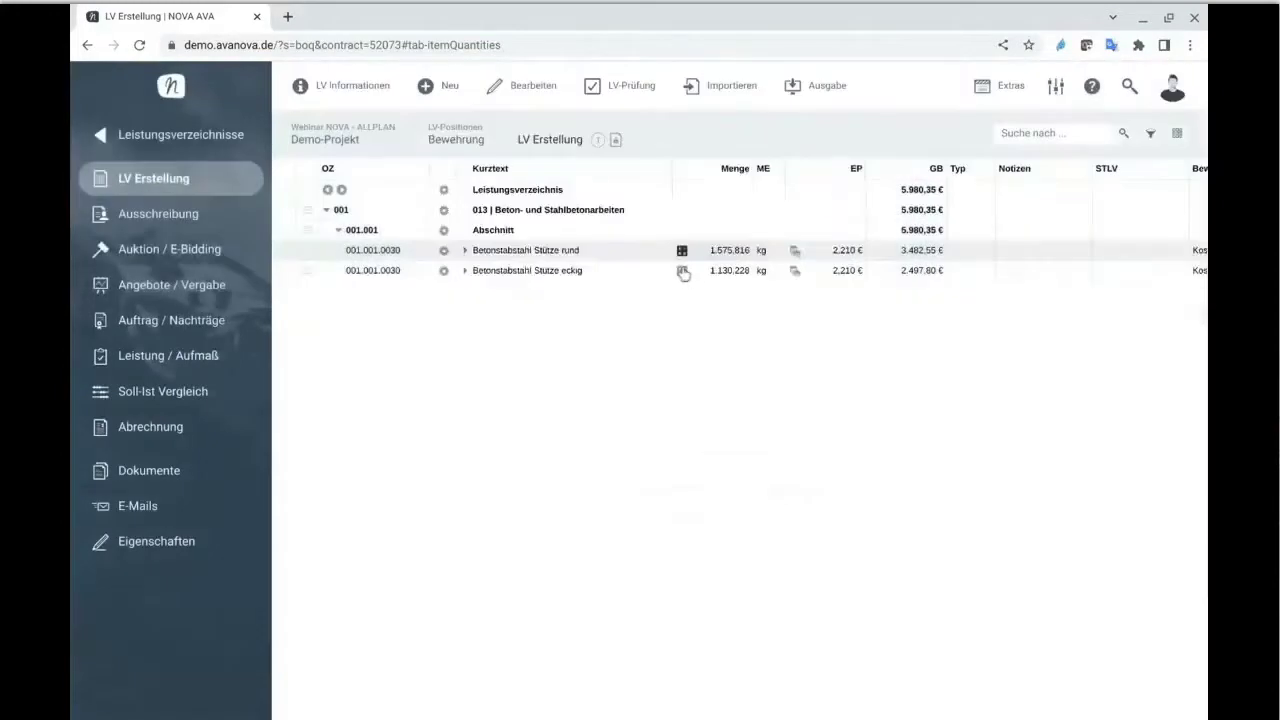
click(682, 271)
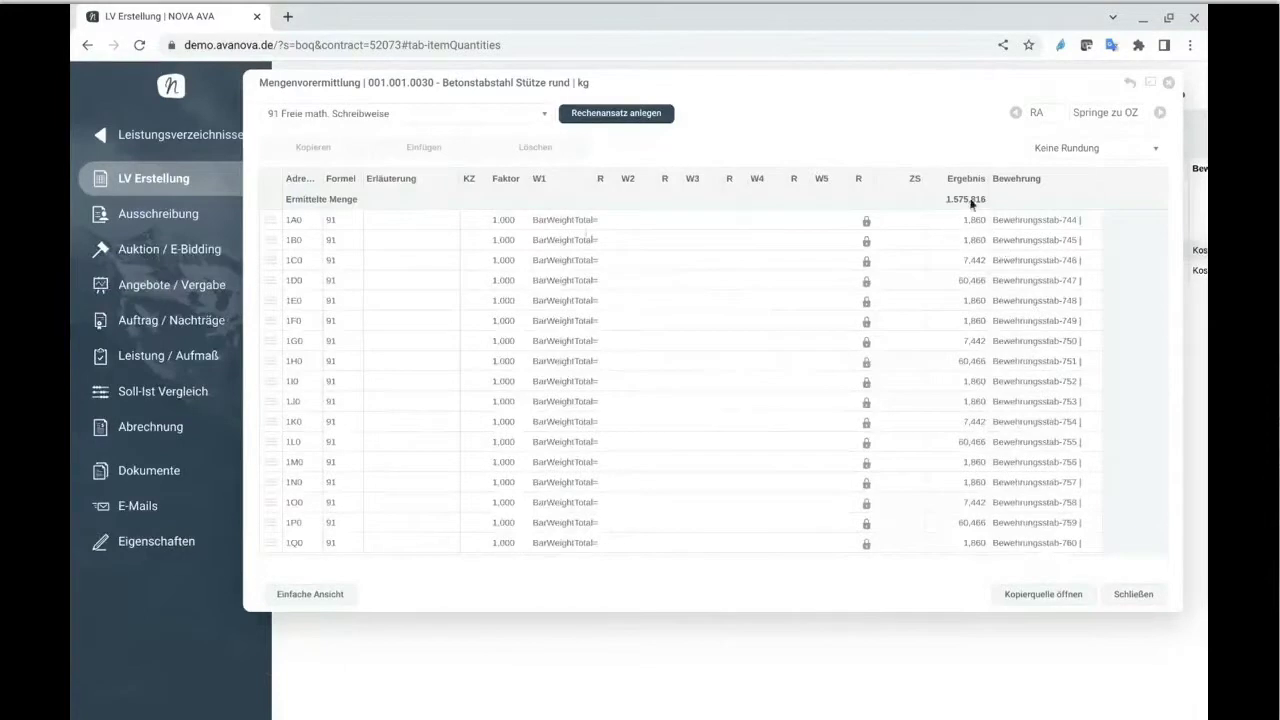
click(1139, 628)
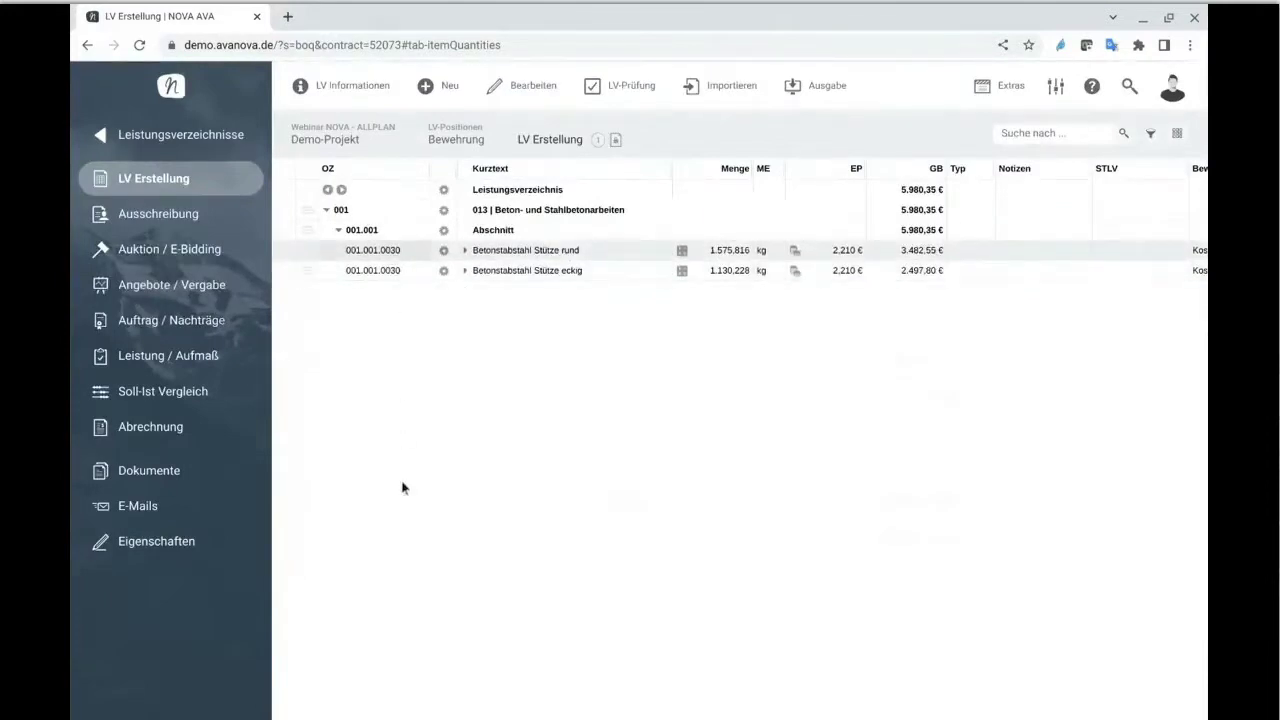
- Check which 3D model version is assigned in the bill's properties and return to the bill of quantities
click(163, 575)
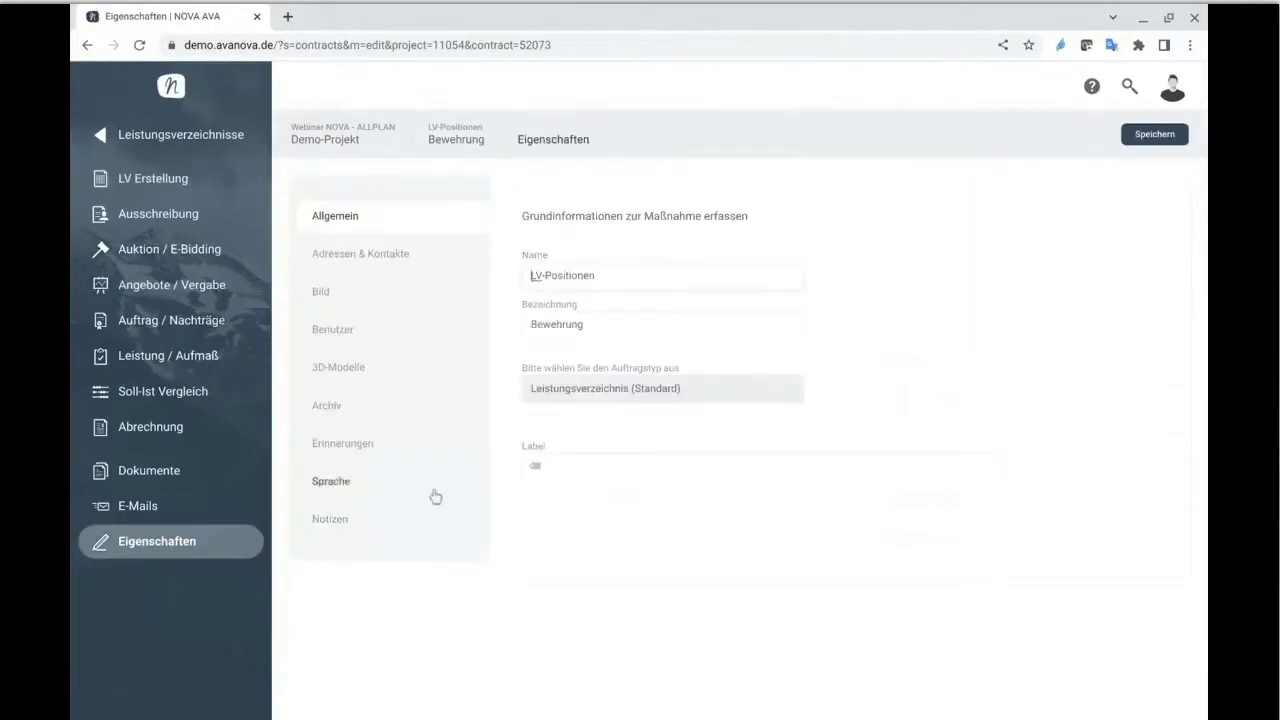
click(410, 386)
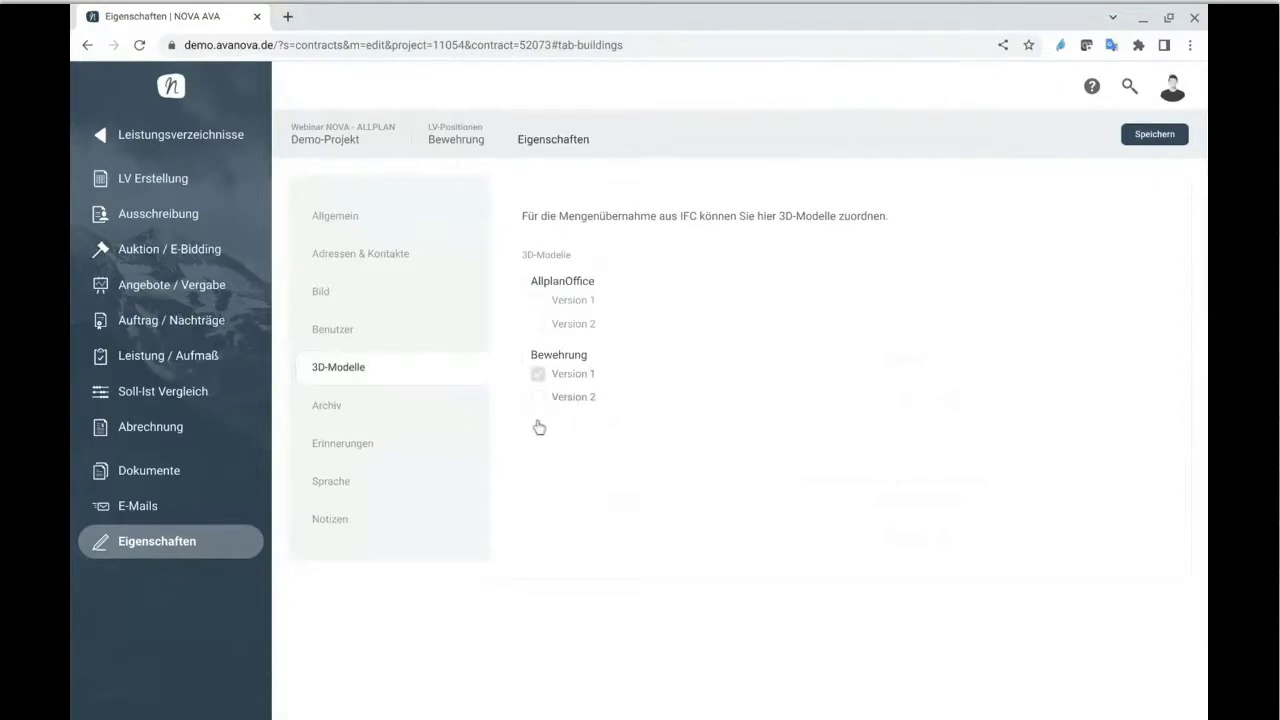
click(215, 190)
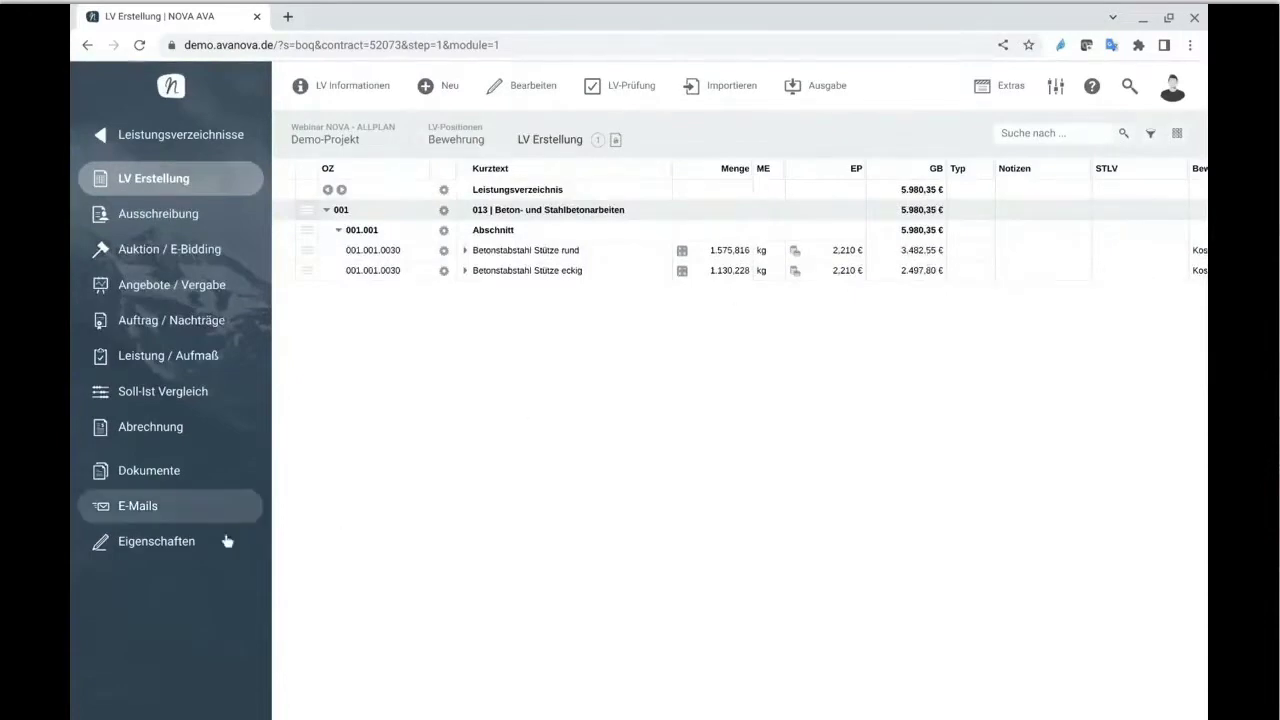
- Assign Bewehrung Version 2 as the bill's 3D model instead of Version 1 and save the properties
click(191, 565)
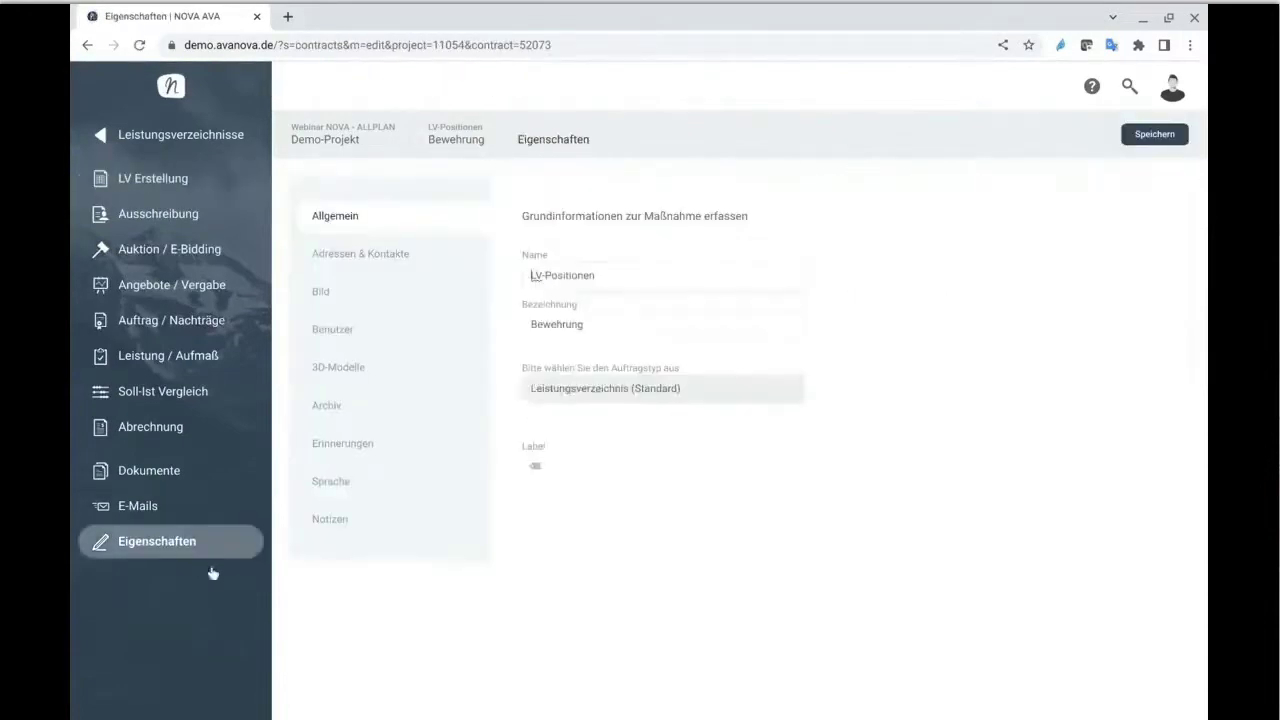
click(443, 393)
click(538, 397)
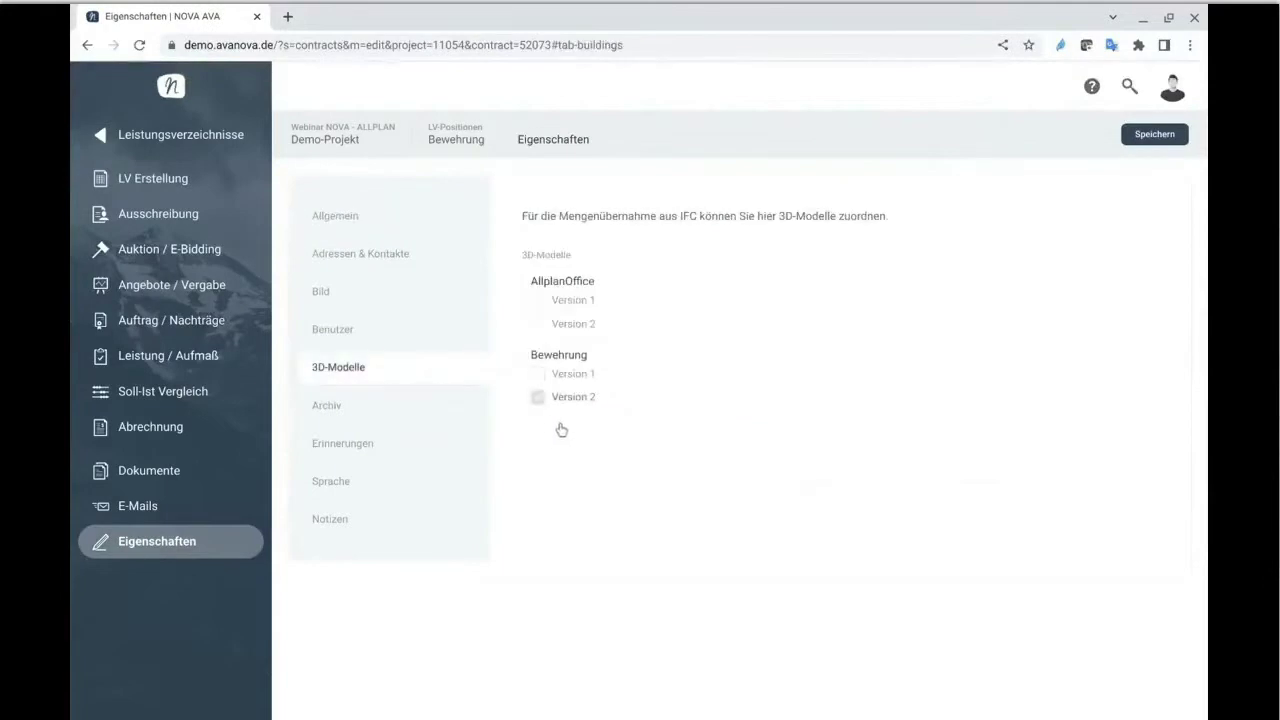
click(1155, 141)
- Return to the bill of quantities and update all position quantities from the newly assigned 3D model version
click(183, 189)
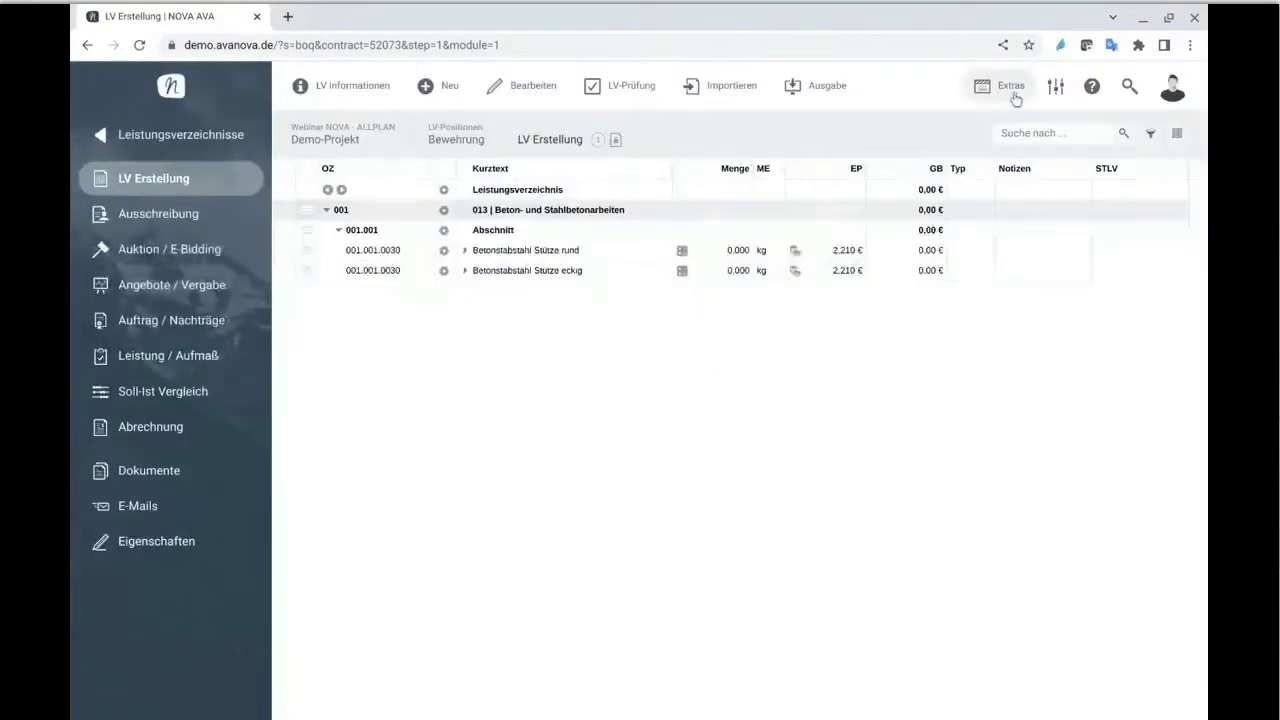
click(1014, 95)
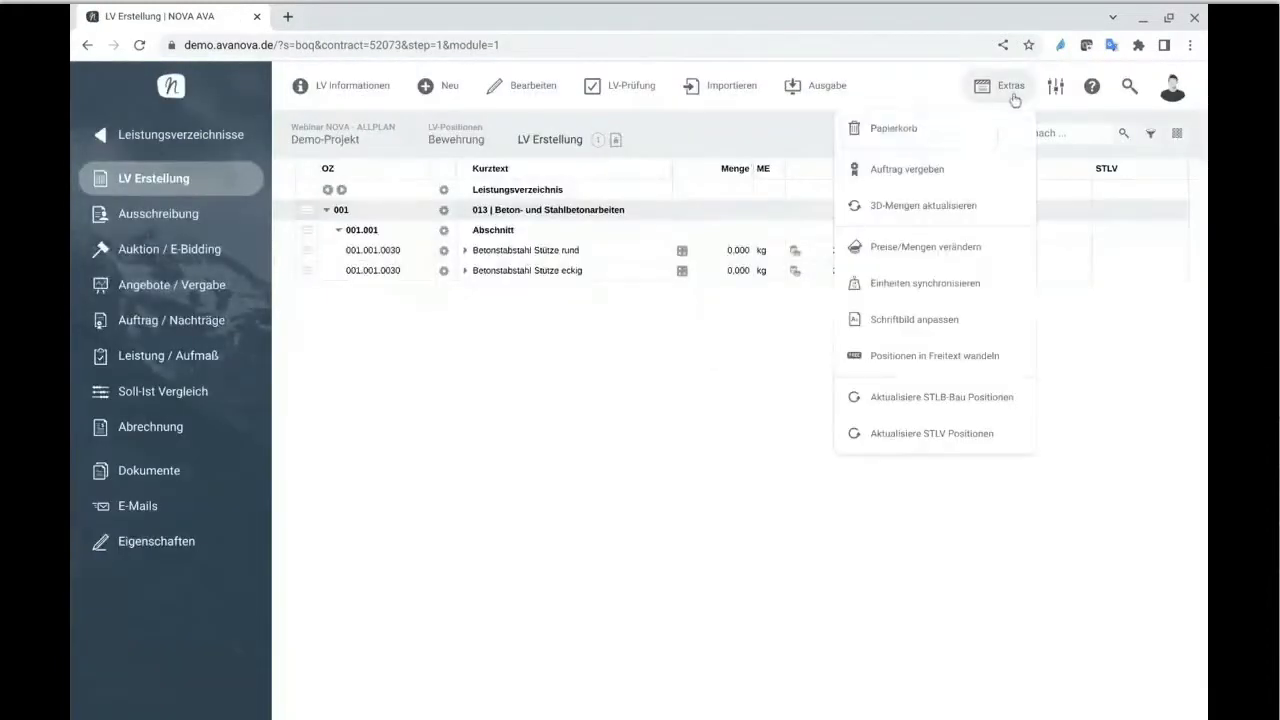
click(968, 212)
click(715, 452)
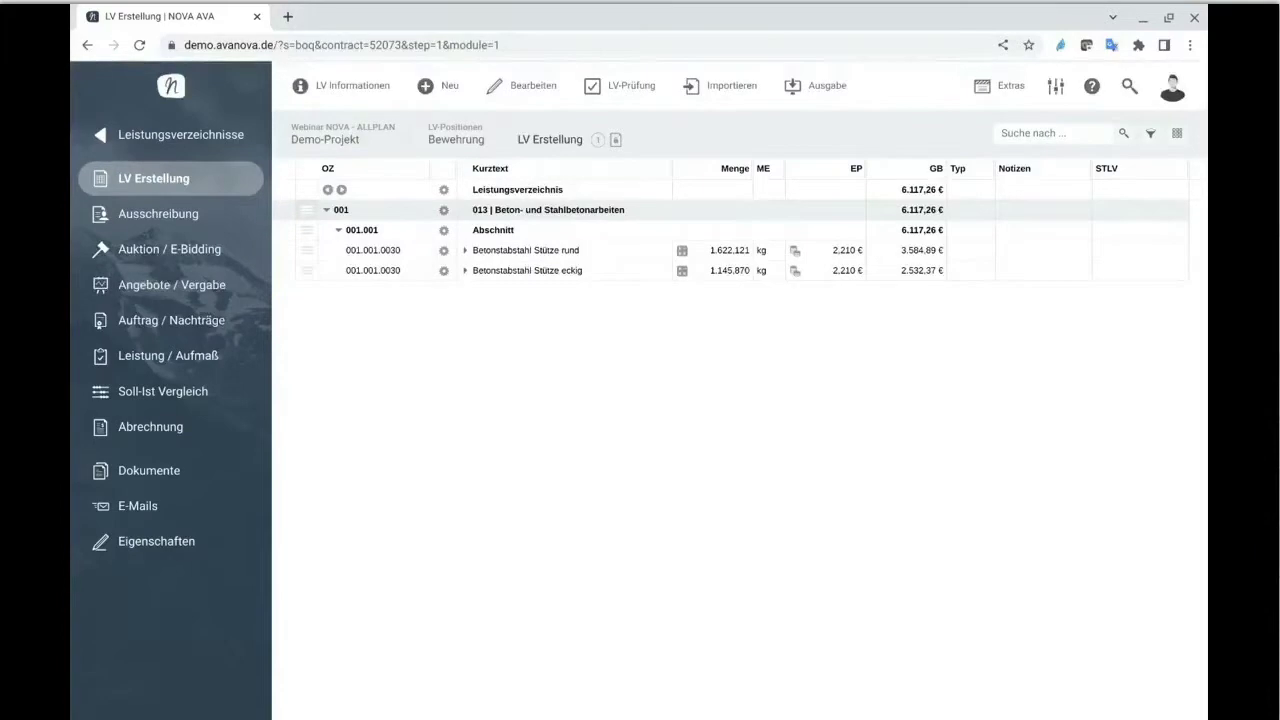
- Leave the bill for the dashboard and switch to the presentation slides showing the agenda
click(174, 98)
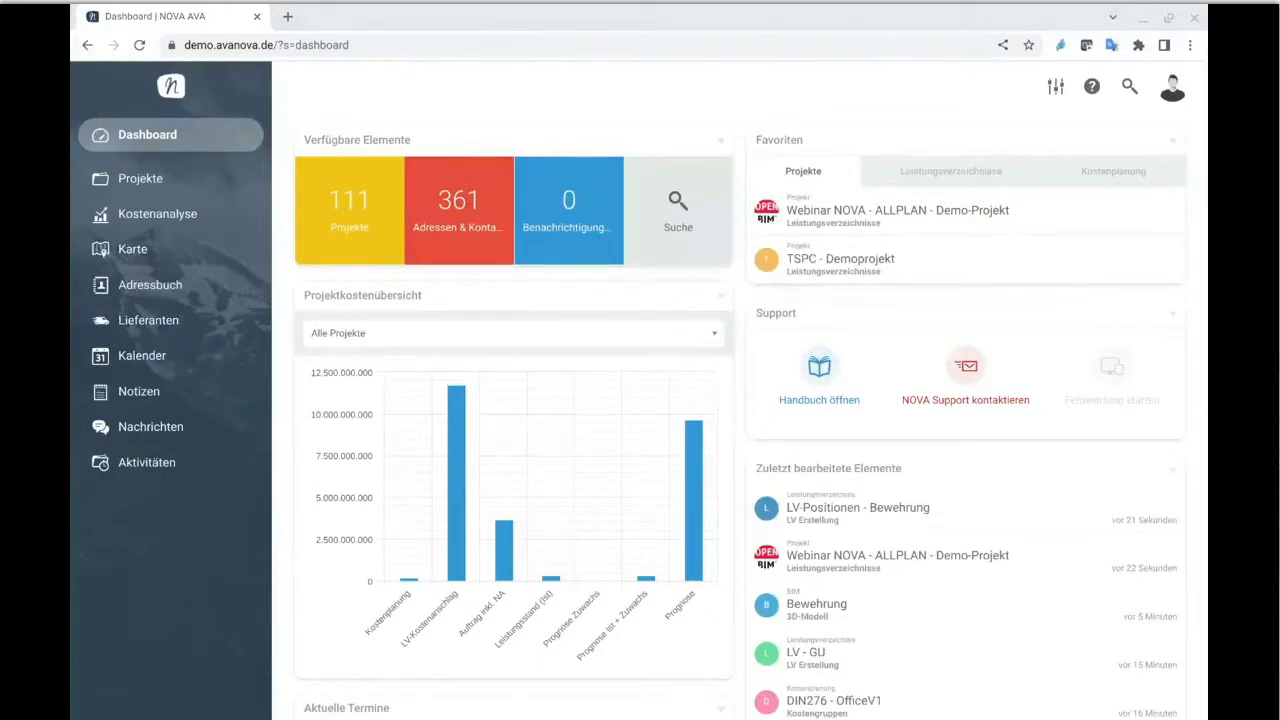
key(alt+Tab)
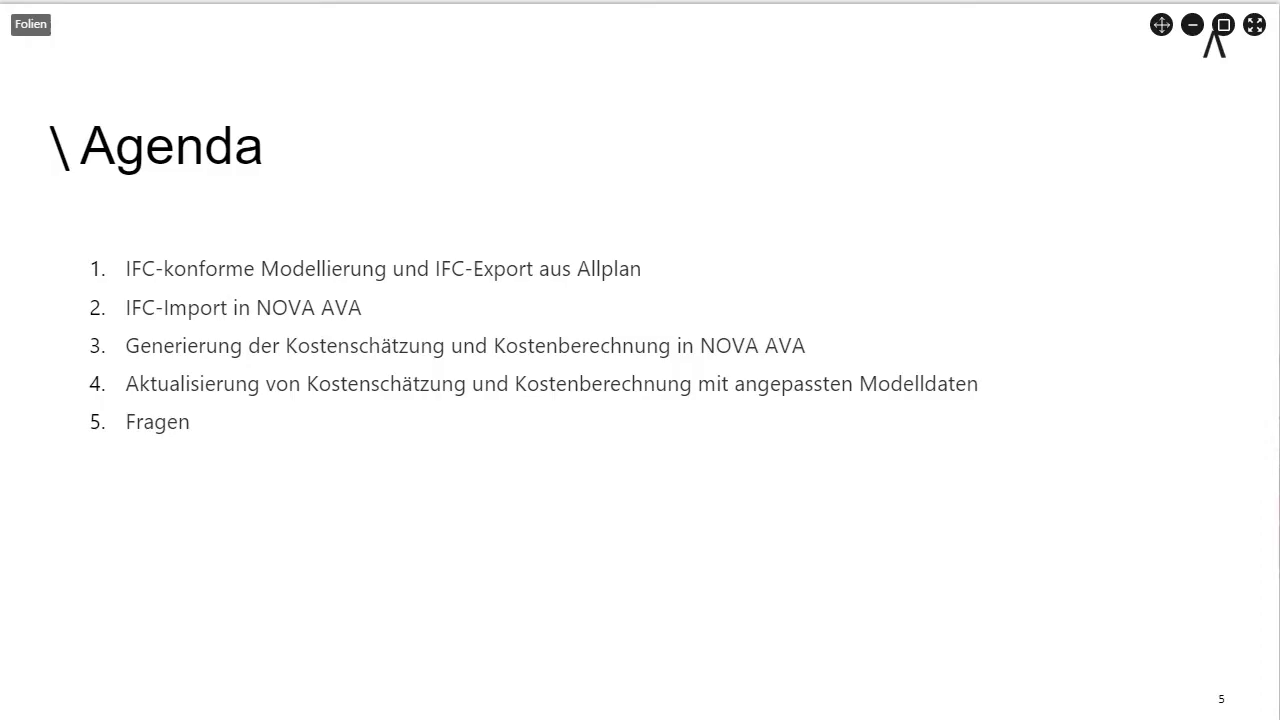